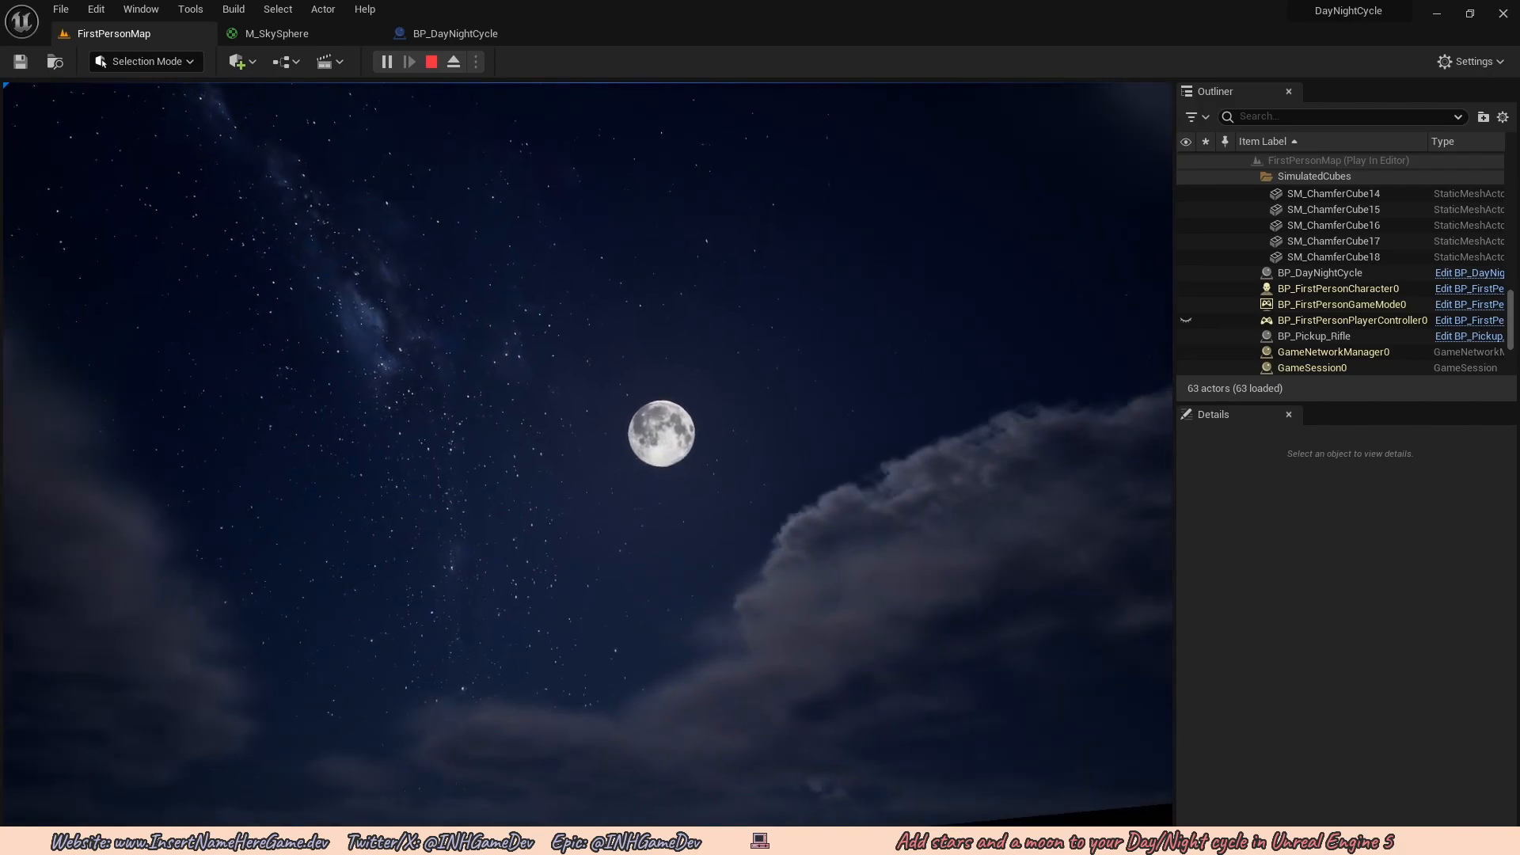
# Stop the play session and open the MI_SkySphere material instance.
pyautogui.press('Escape')
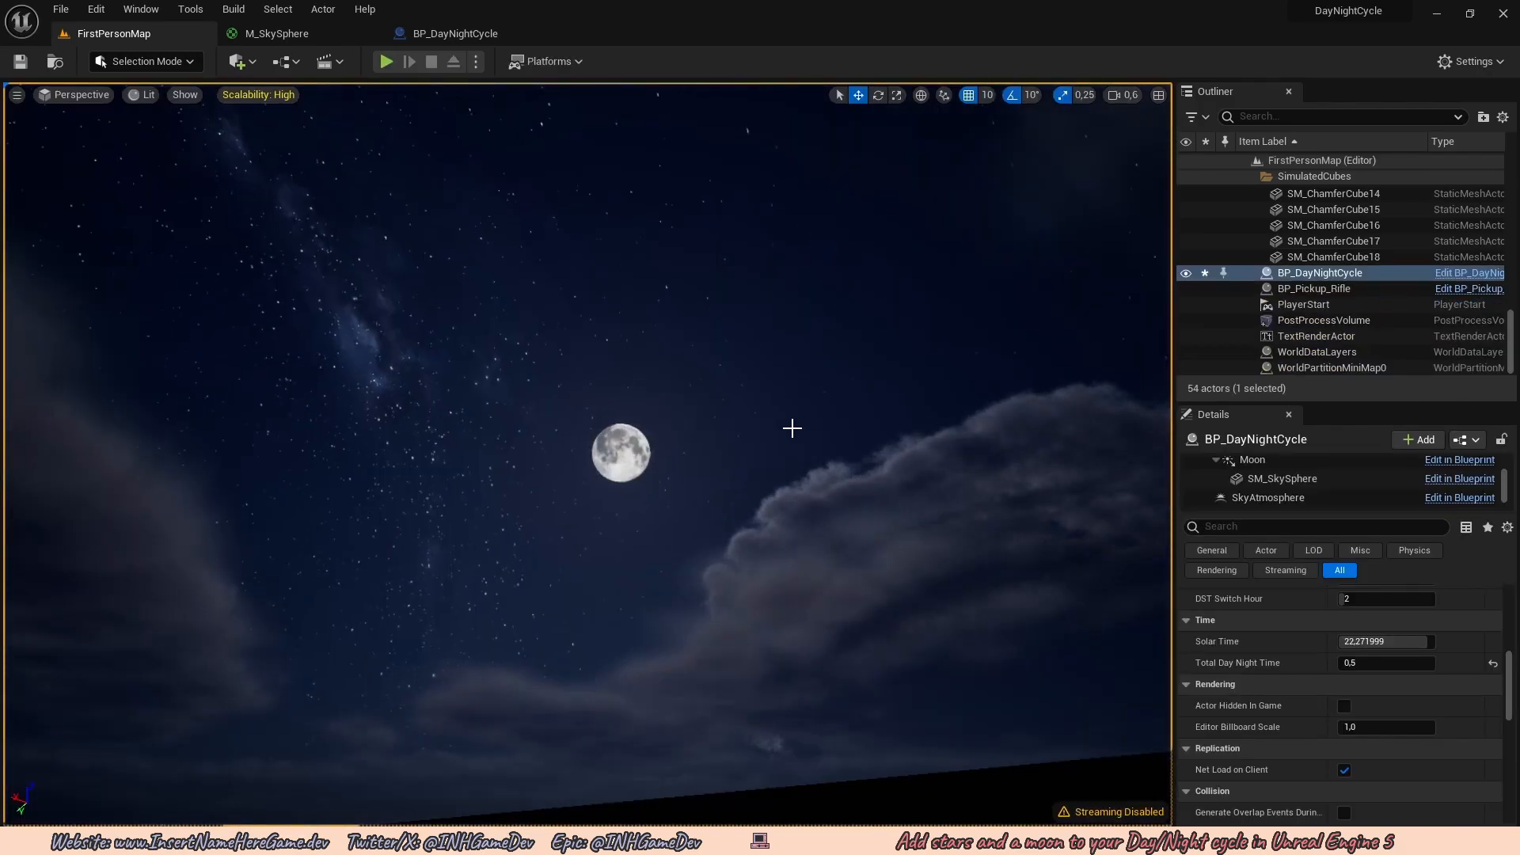
pyautogui.hotkey('ctrl', 'space')
pyautogui.click(740, 616)
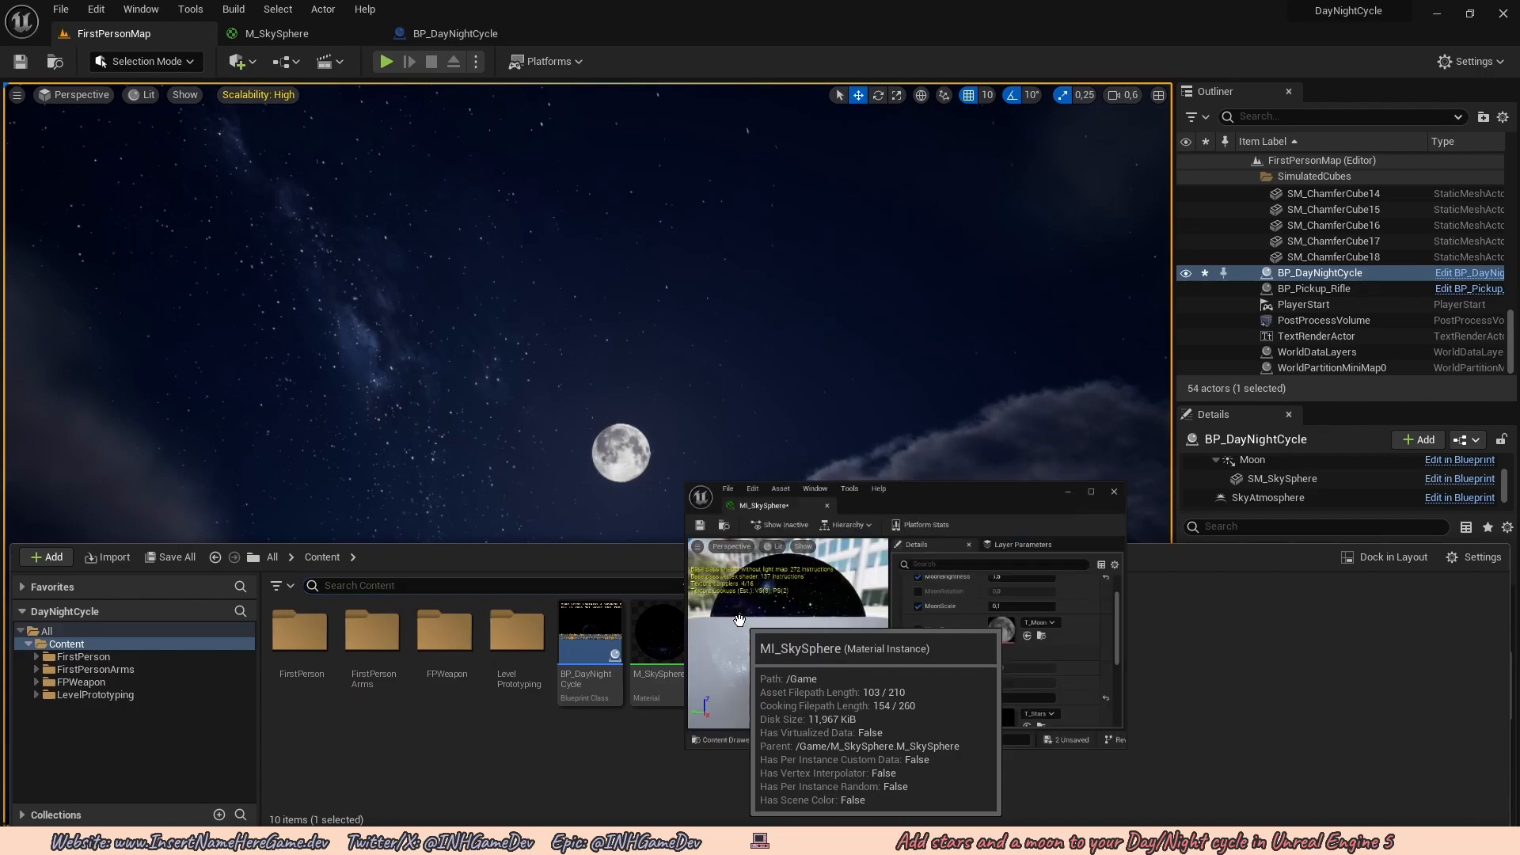
pyautogui.doubleClick(739, 616)
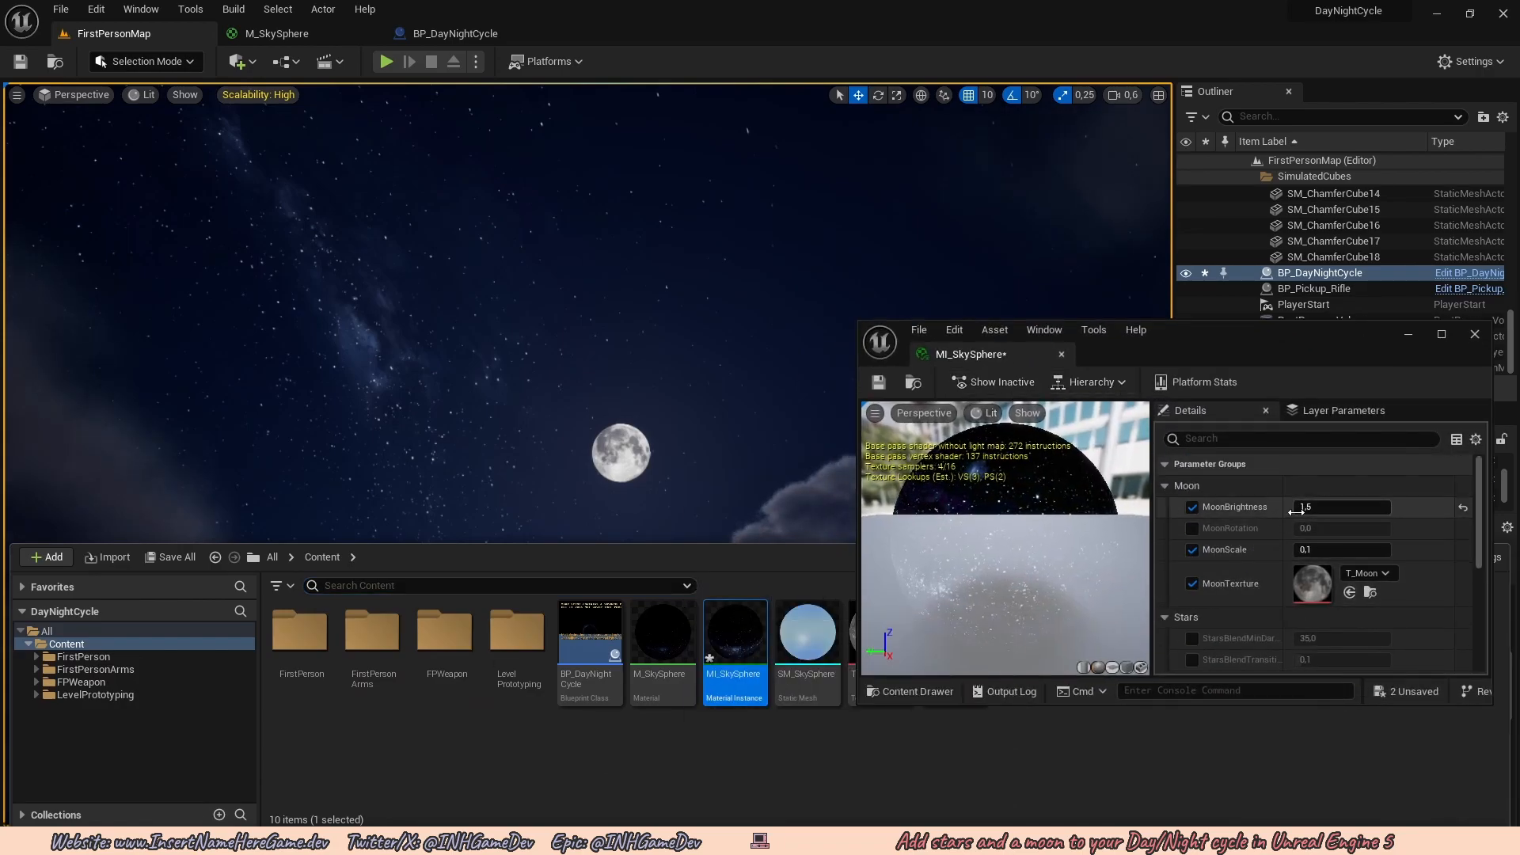
# Try other moon brightness and scale values, returning MoonBrightness to 1.5 and MoonScale to 0.1, and review the star parameters.
pyautogui.moveTo(1303, 509); pyautogui.dragTo(1336, 509)
pyautogui.click(1345, 509)
pyautogui.write('1,5')
pyautogui.press('Return')
pyautogui.moveTo(1346, 550)
pyautogui.mouseDown()
pyautogui.moveTo(1418, 550)
pyautogui.moveTo(1369, 546)
pyautogui.mouseUp()
pyautogui.click(1382, 548)
pyautogui.write('0.1')
pyautogui.press('Return')
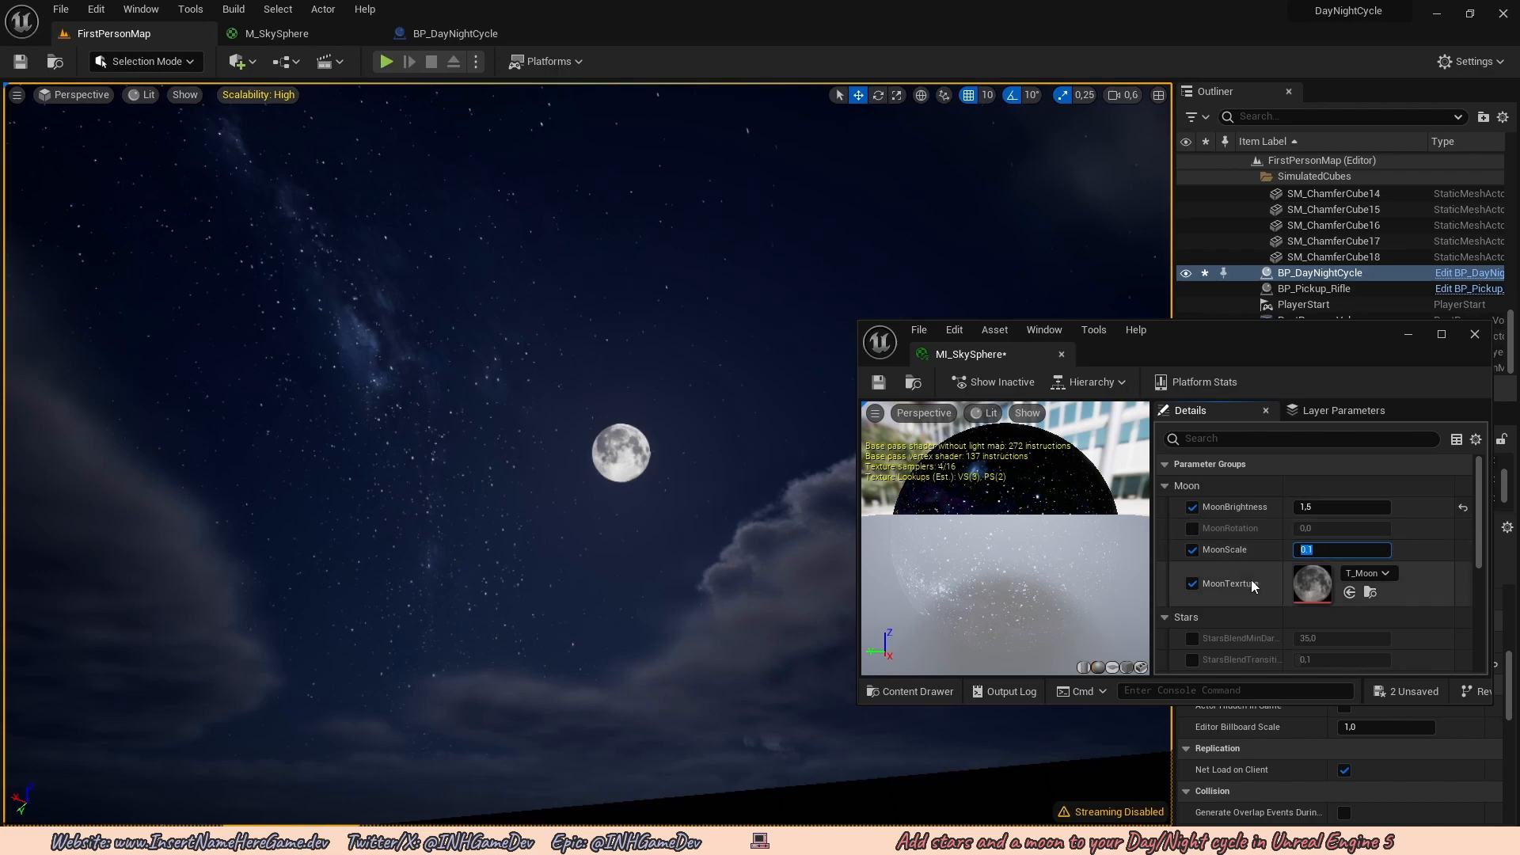
pyautogui.scroll(-3, 1299, 618)
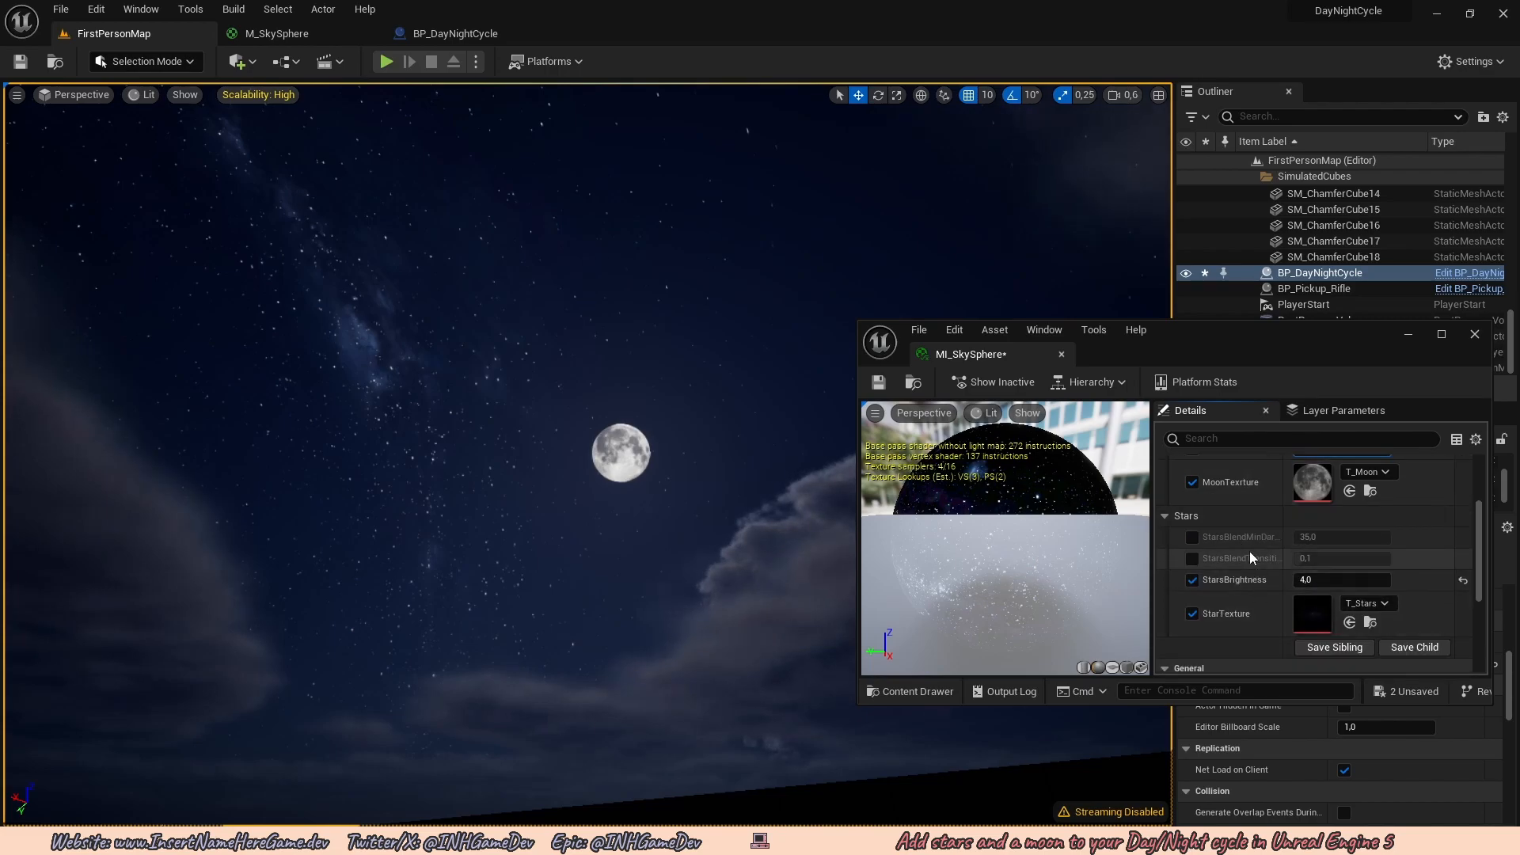
pyautogui.scroll(1, 1250, 554)
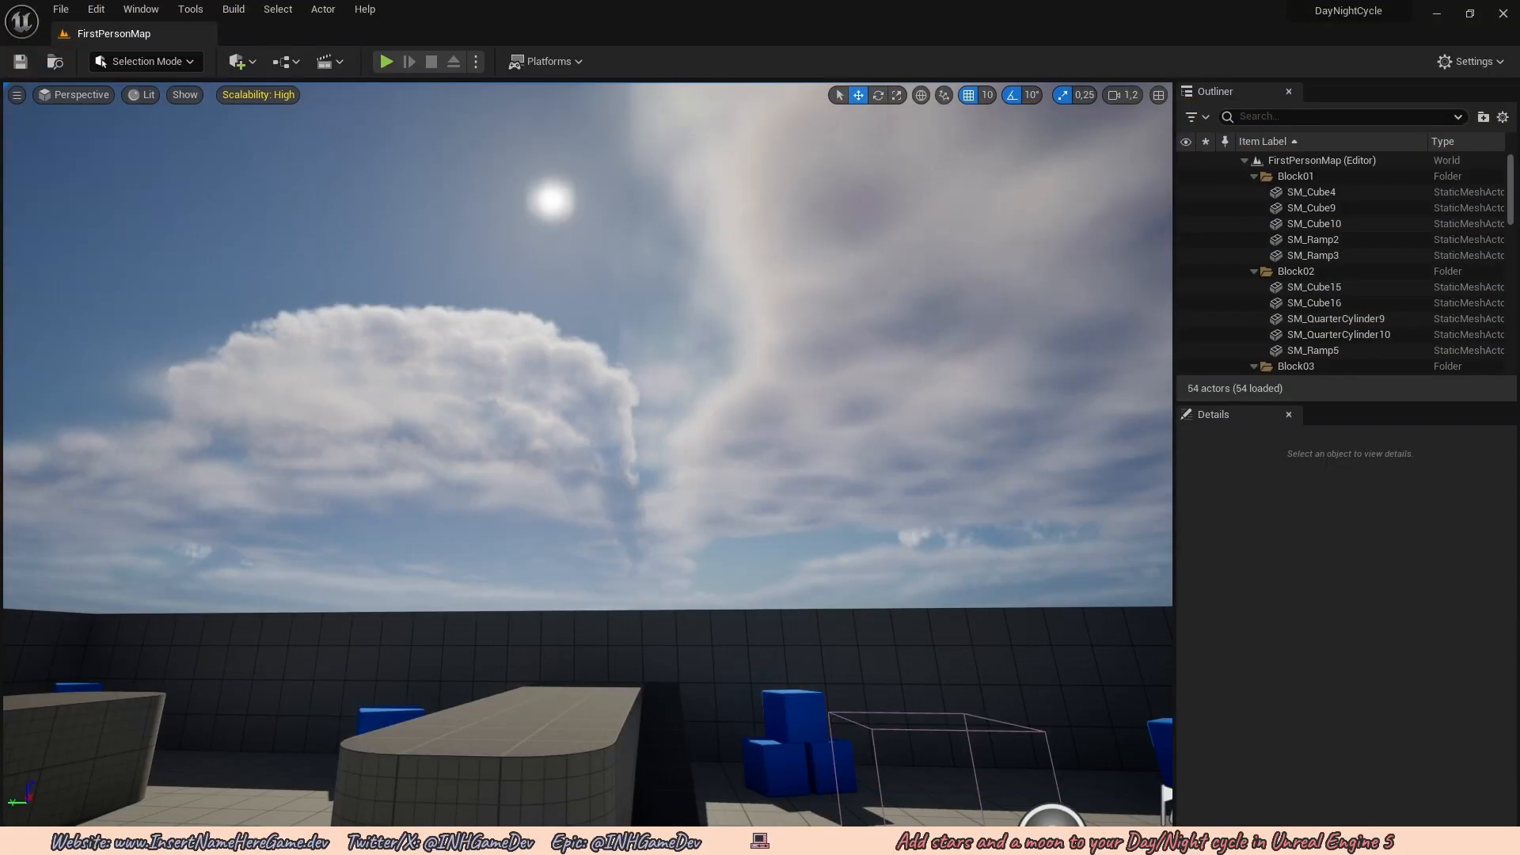
# Make the engine content visible in the content drawer.
pyautogui.moveTo(737, 415); pyautogui.dragTo(543, 371, button='right')
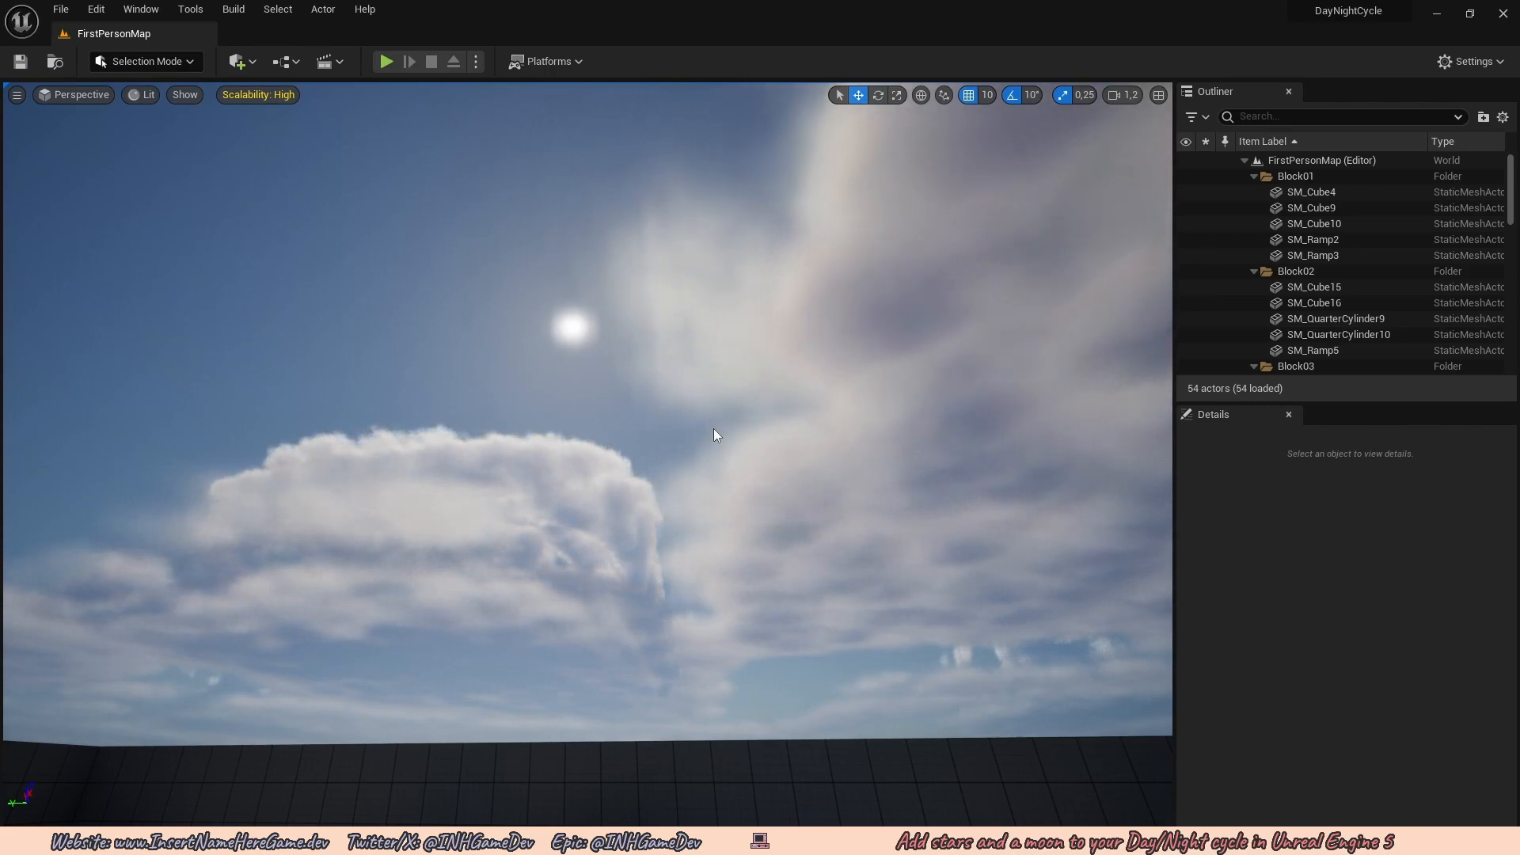
pyautogui.hotkey('ctrl', 'space')
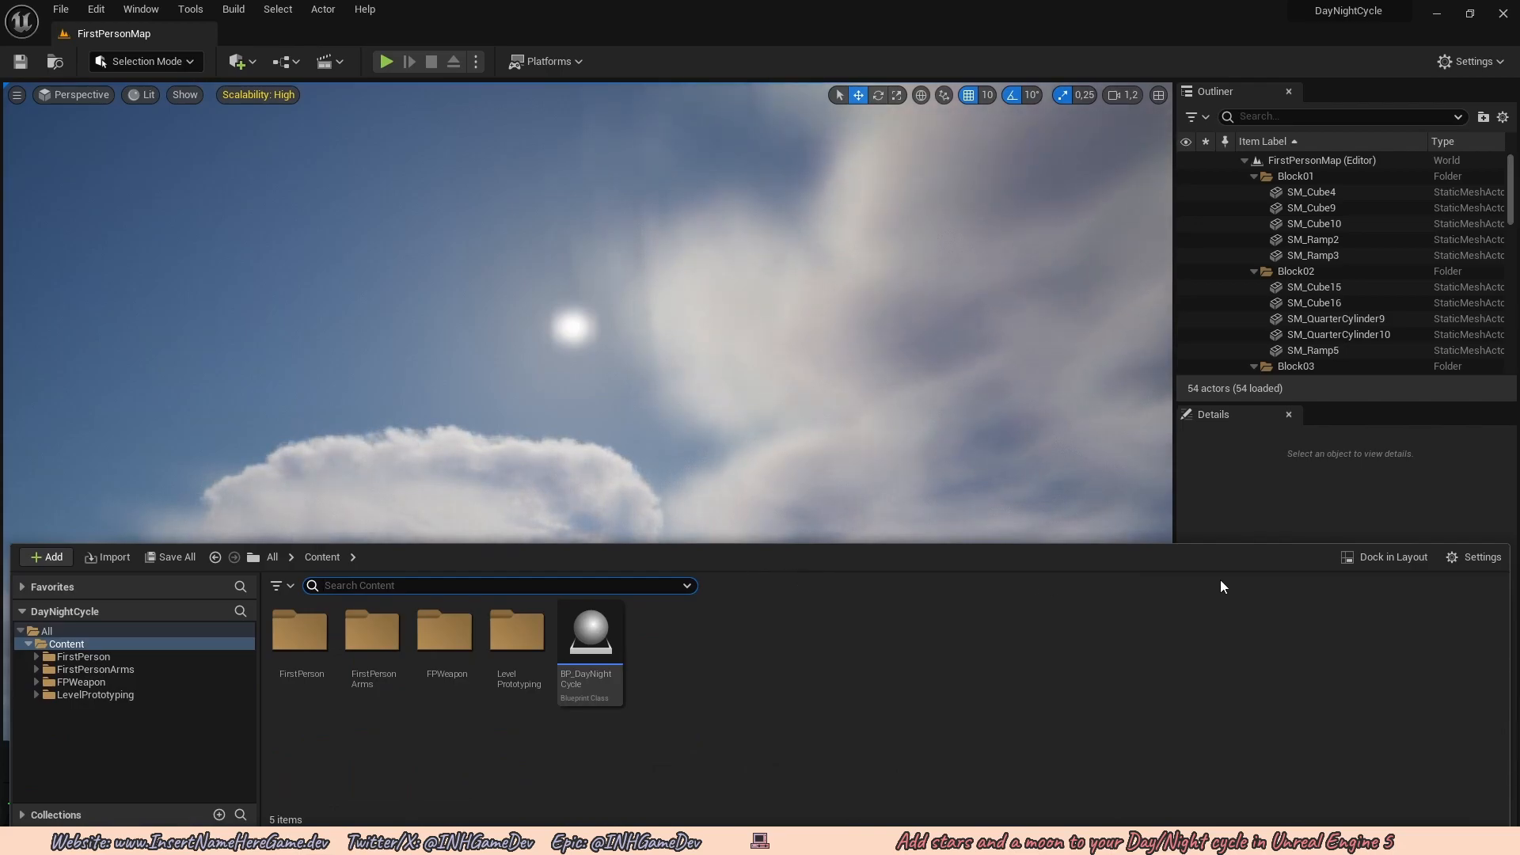
pyautogui.click(1481, 559)
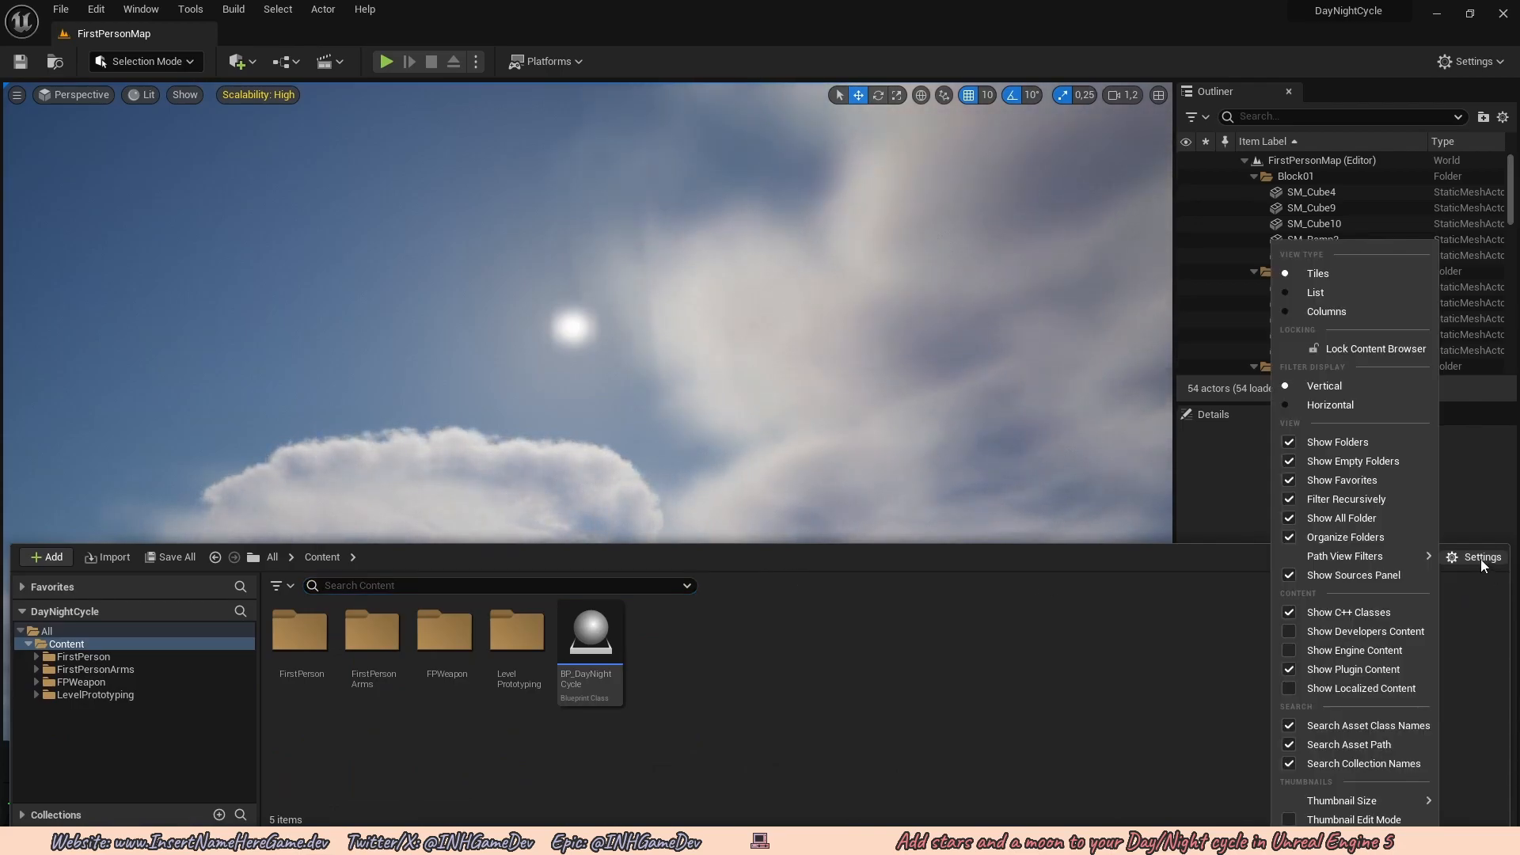
pyautogui.click(1288, 650)
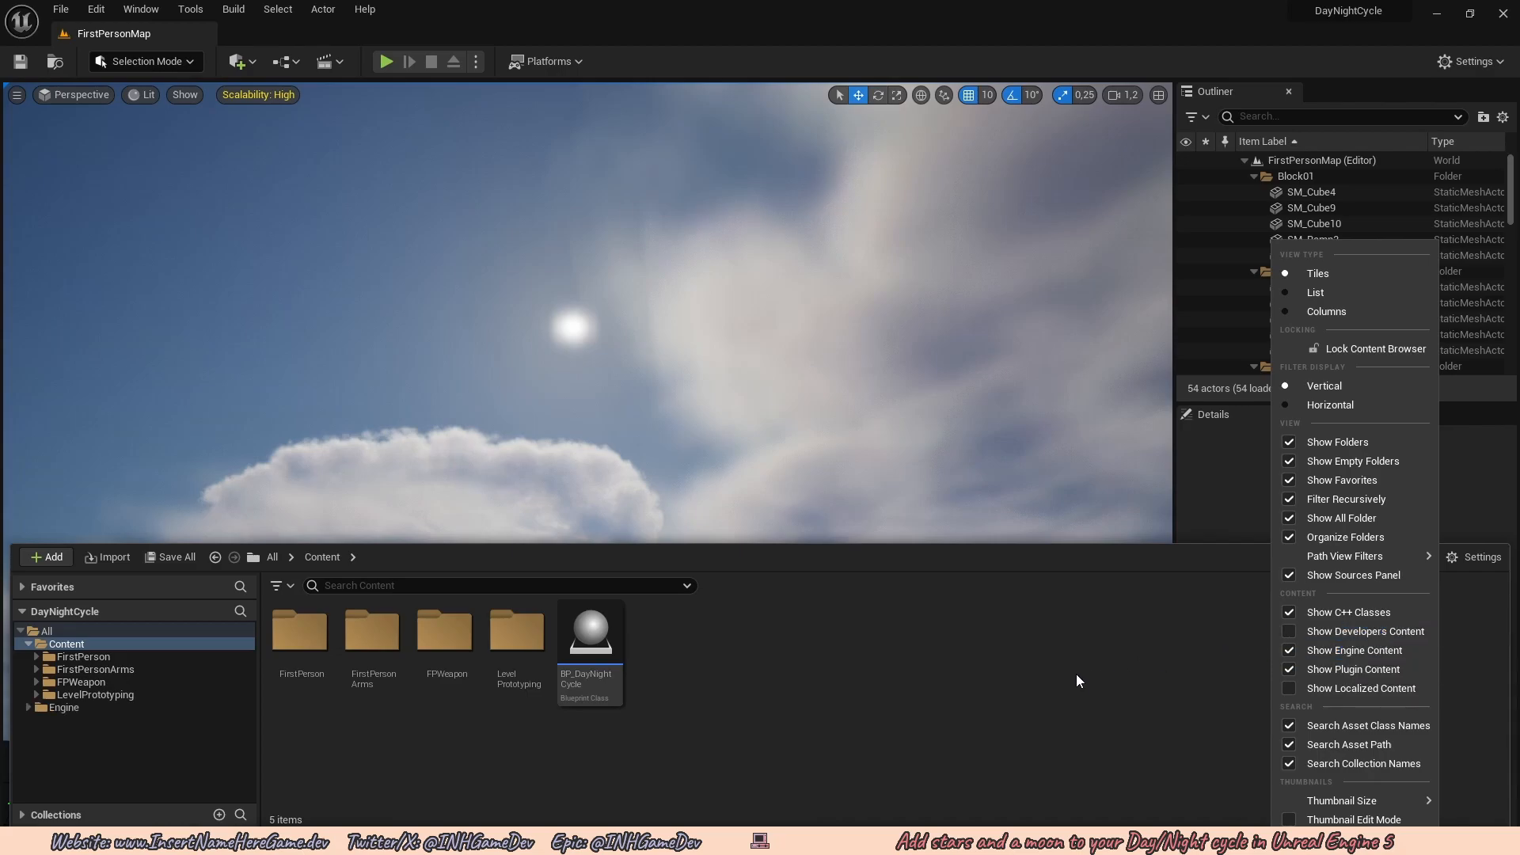
# Search the Engine folder for "skysphere" and copy the blue SM_SkySphere static mesh into the project's Content folder.
pyautogui.click(64, 708)
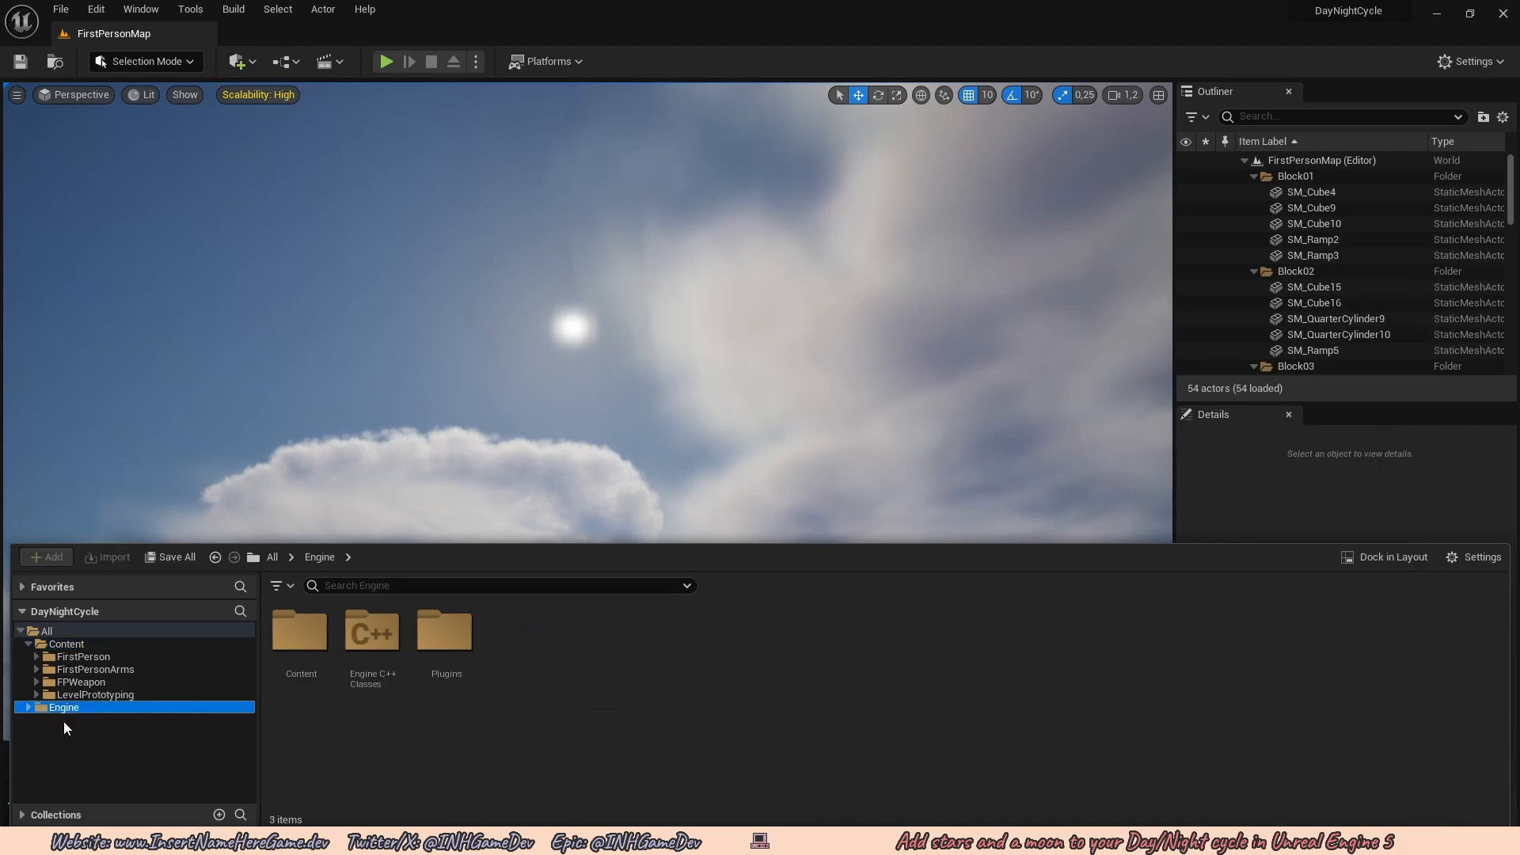
pyautogui.click(365, 586)
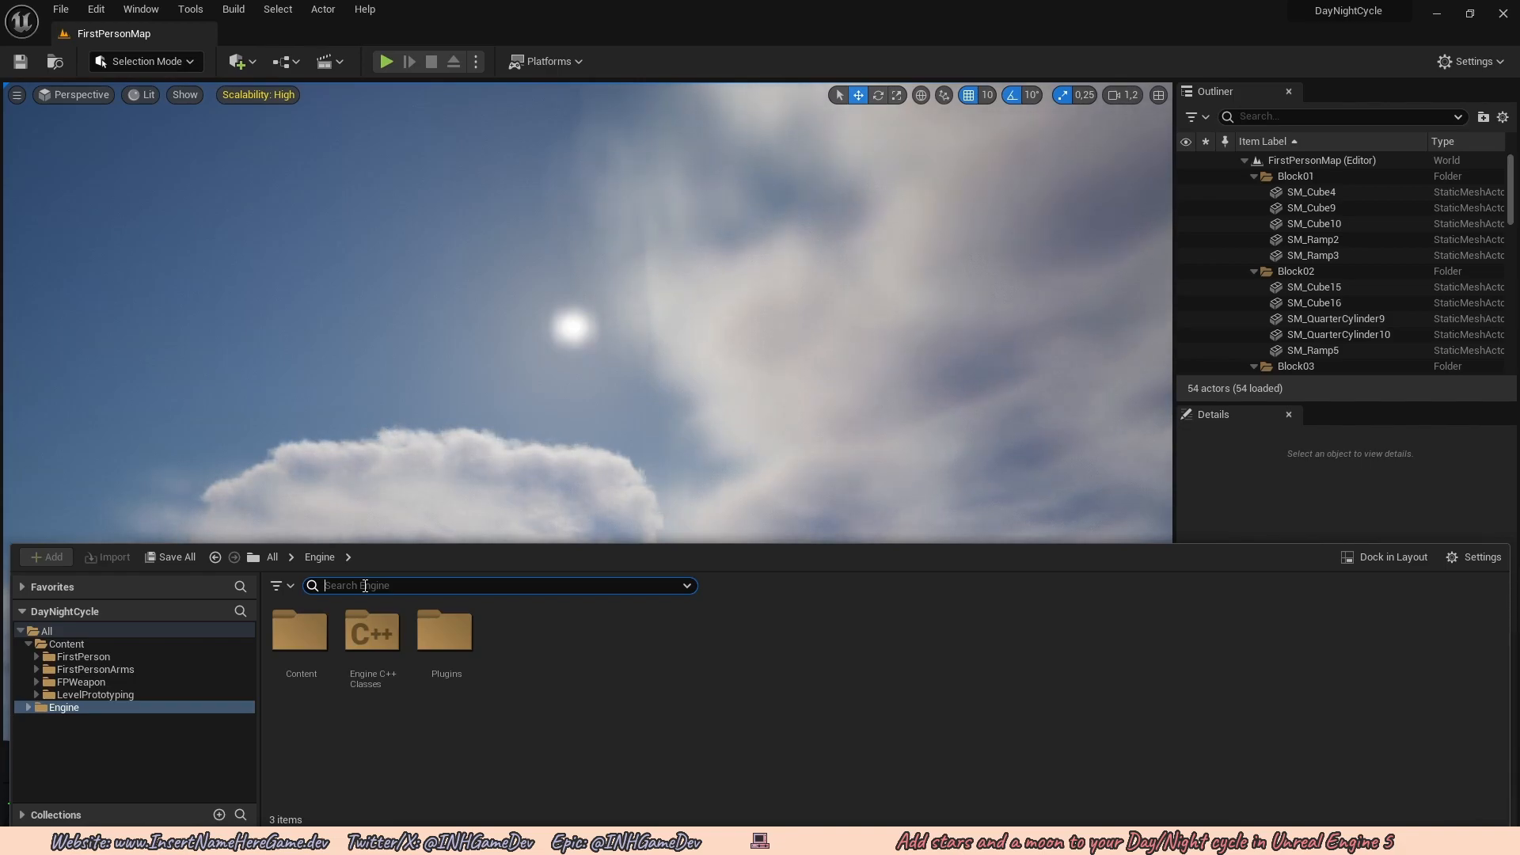
pyautogui.write('skysphere')
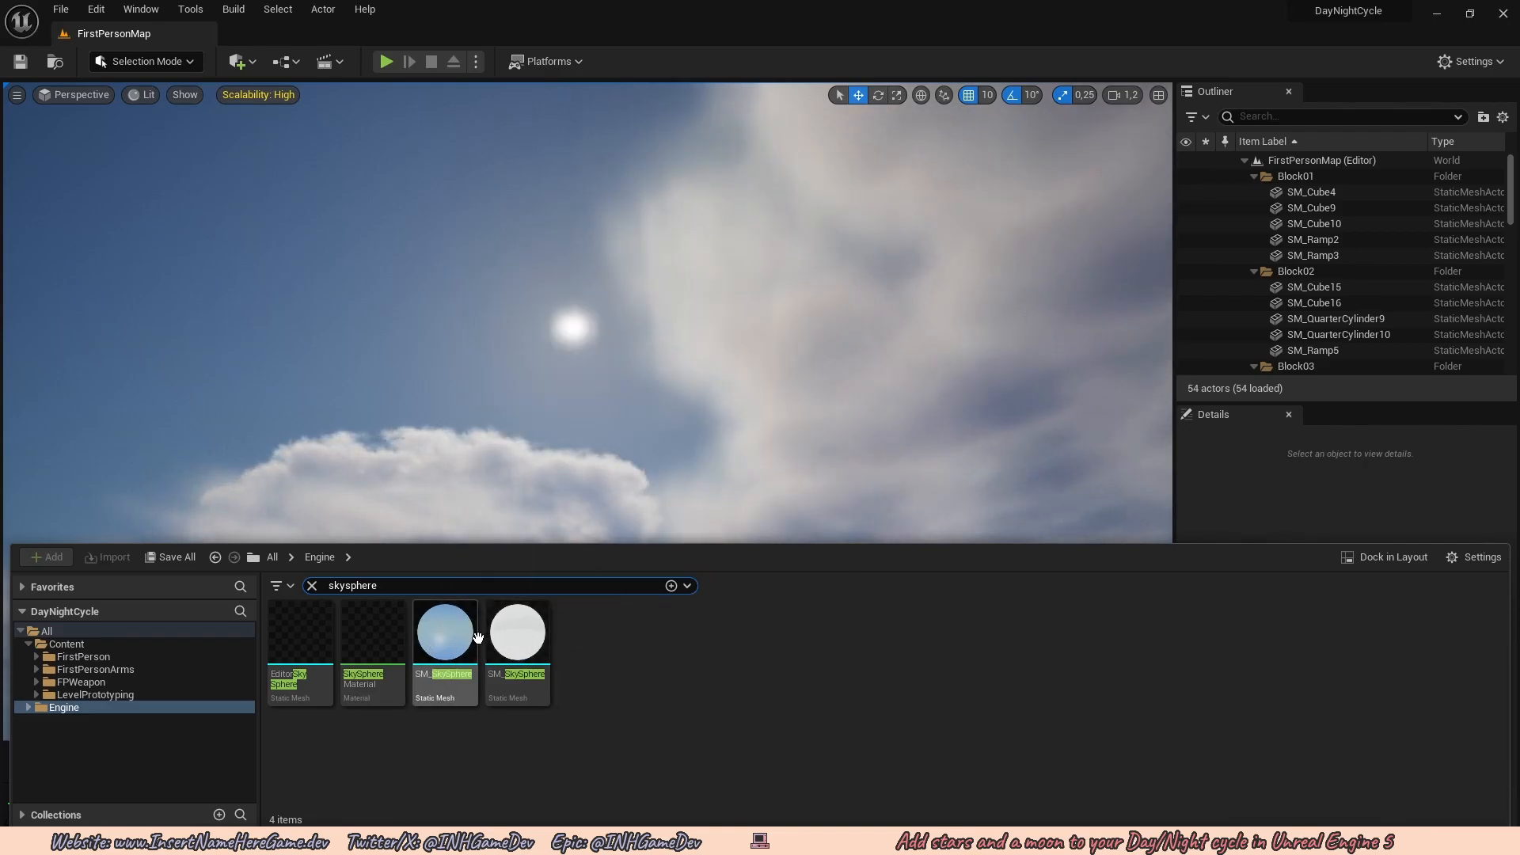
pyautogui.moveTo(455, 633); pyautogui.dragTo(71, 645)
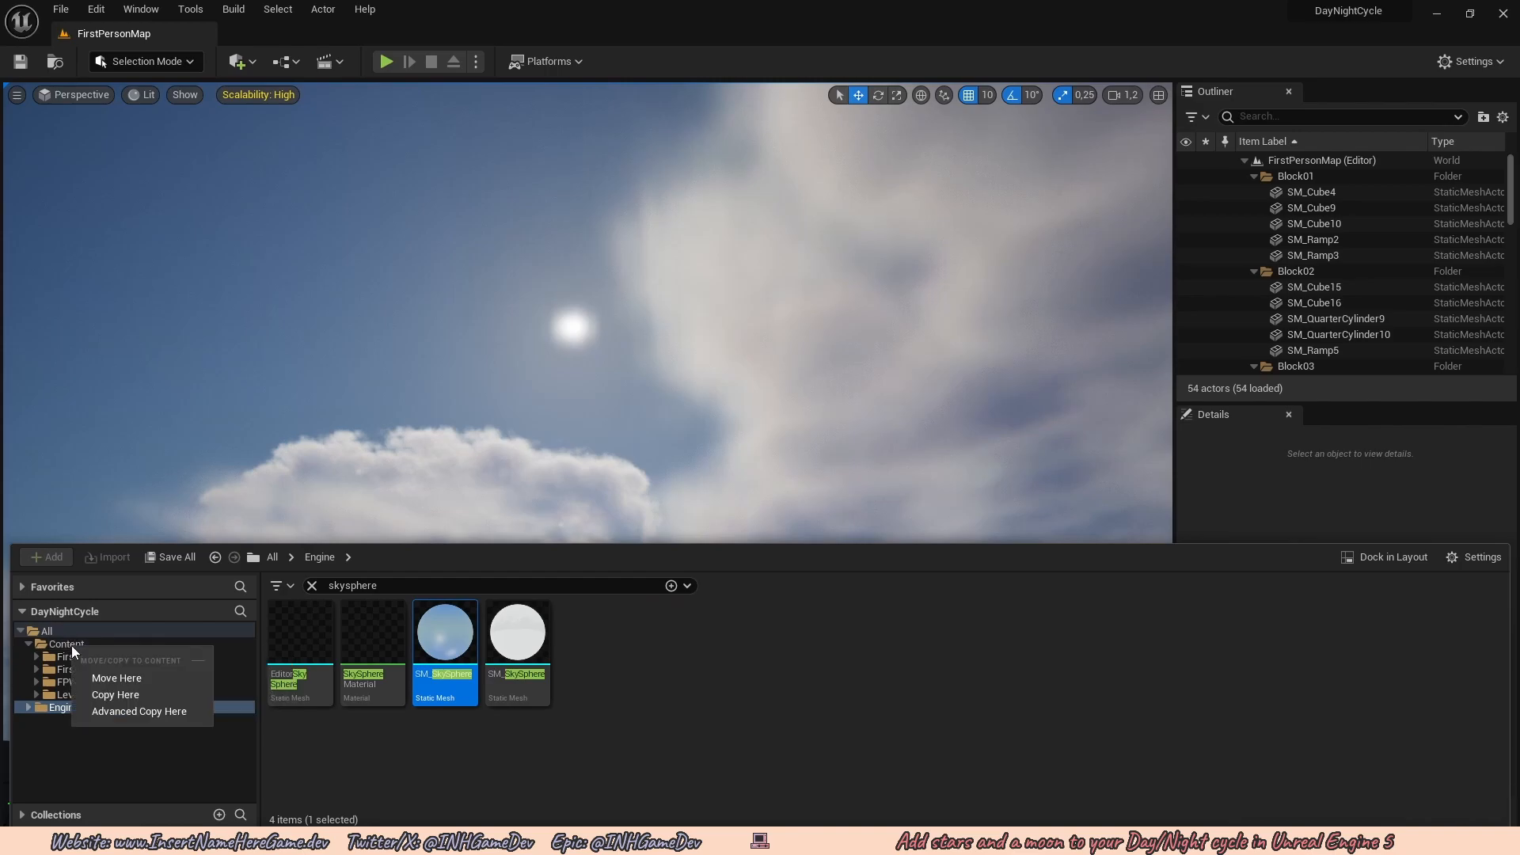
pyautogui.click(112, 696)
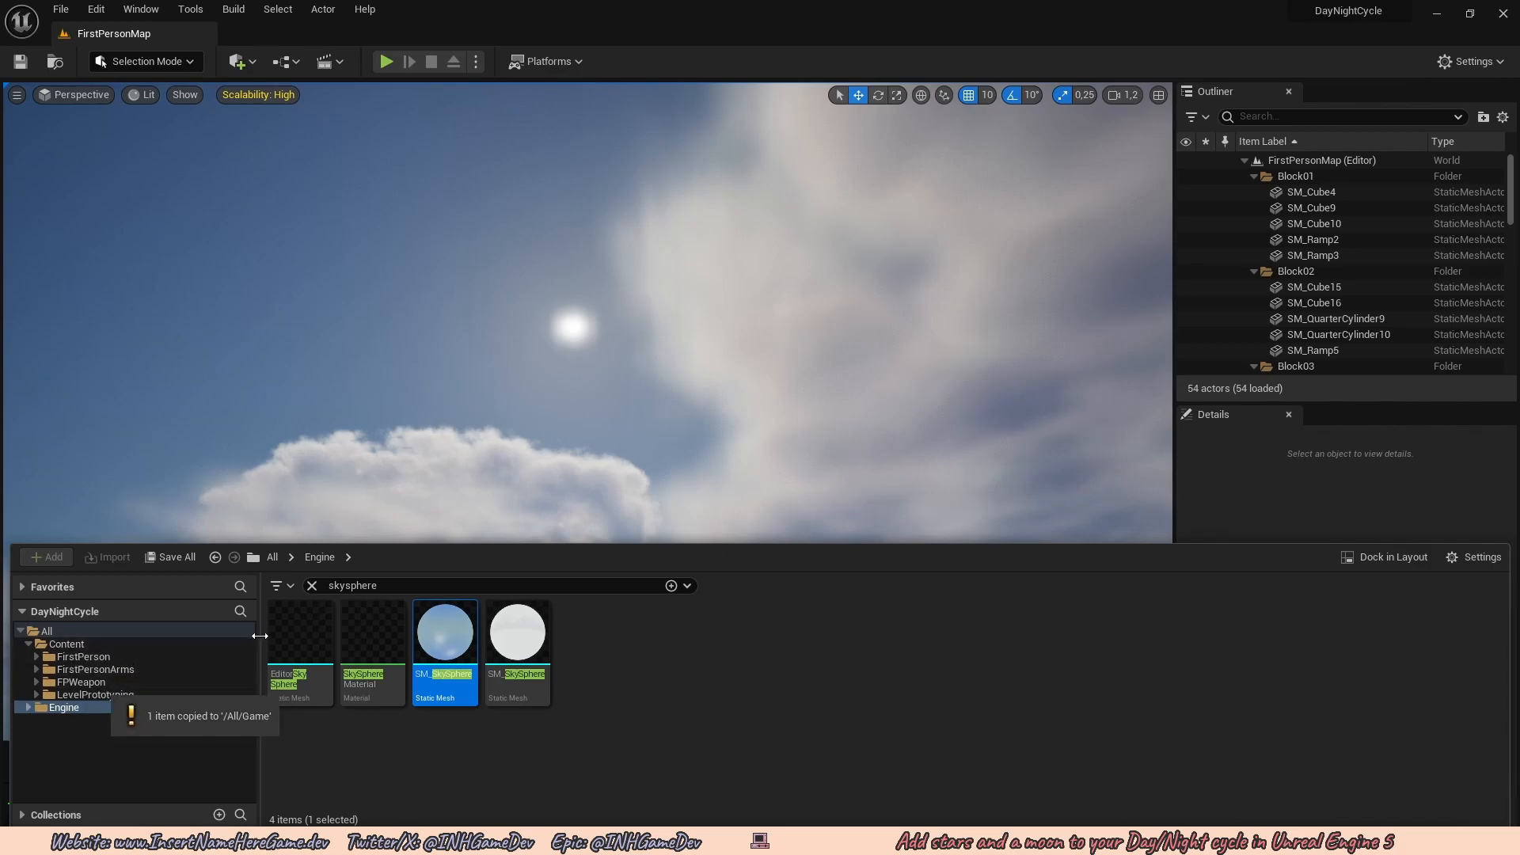
# Clear the asset search, return to the project's Content folder and hide the engine content again.
pyautogui.click(313, 586)
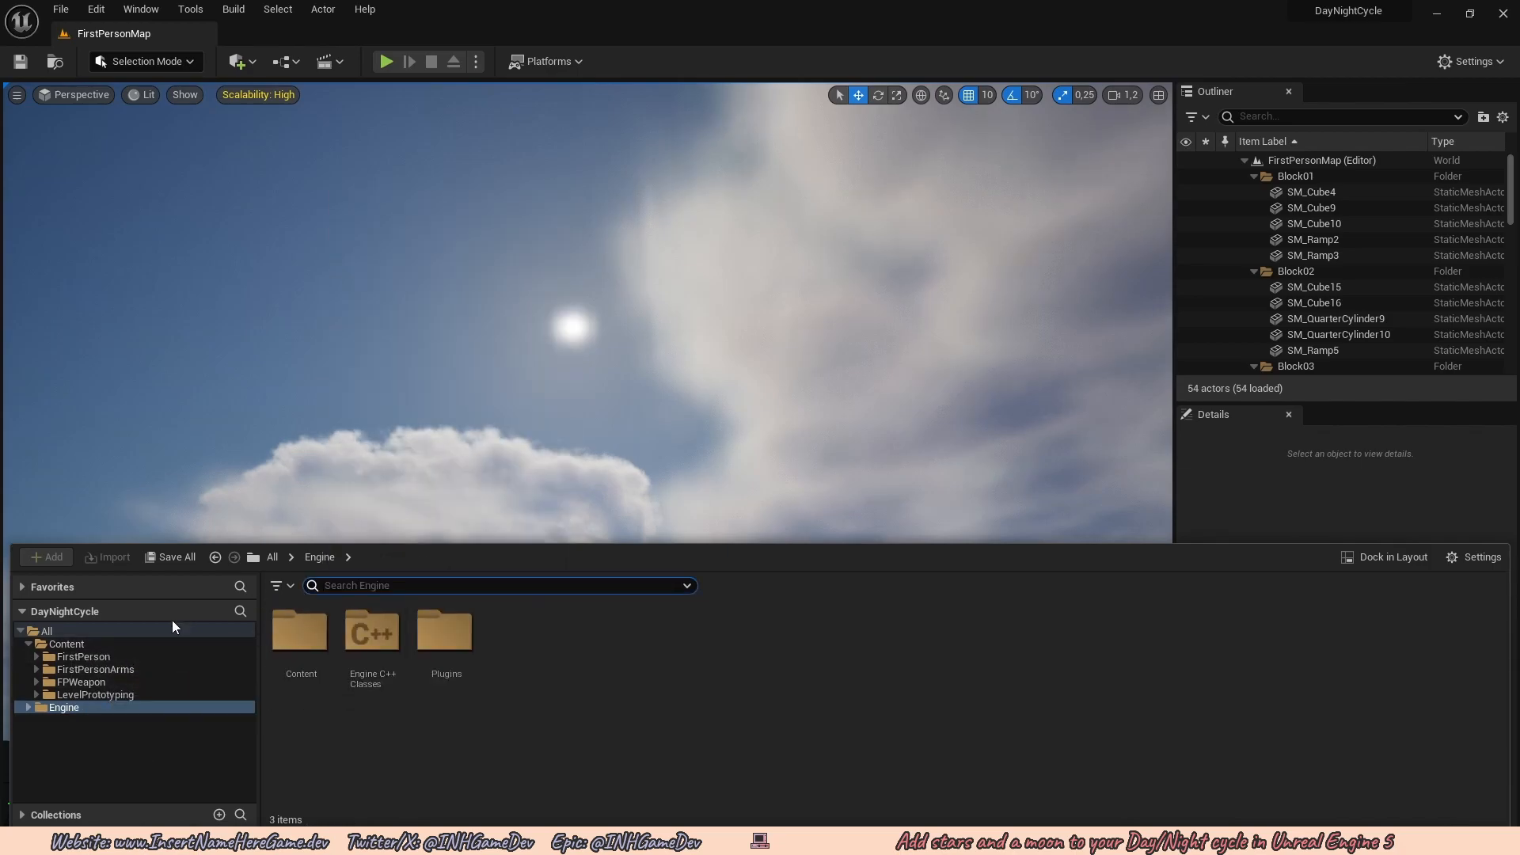
pyautogui.click(56, 631)
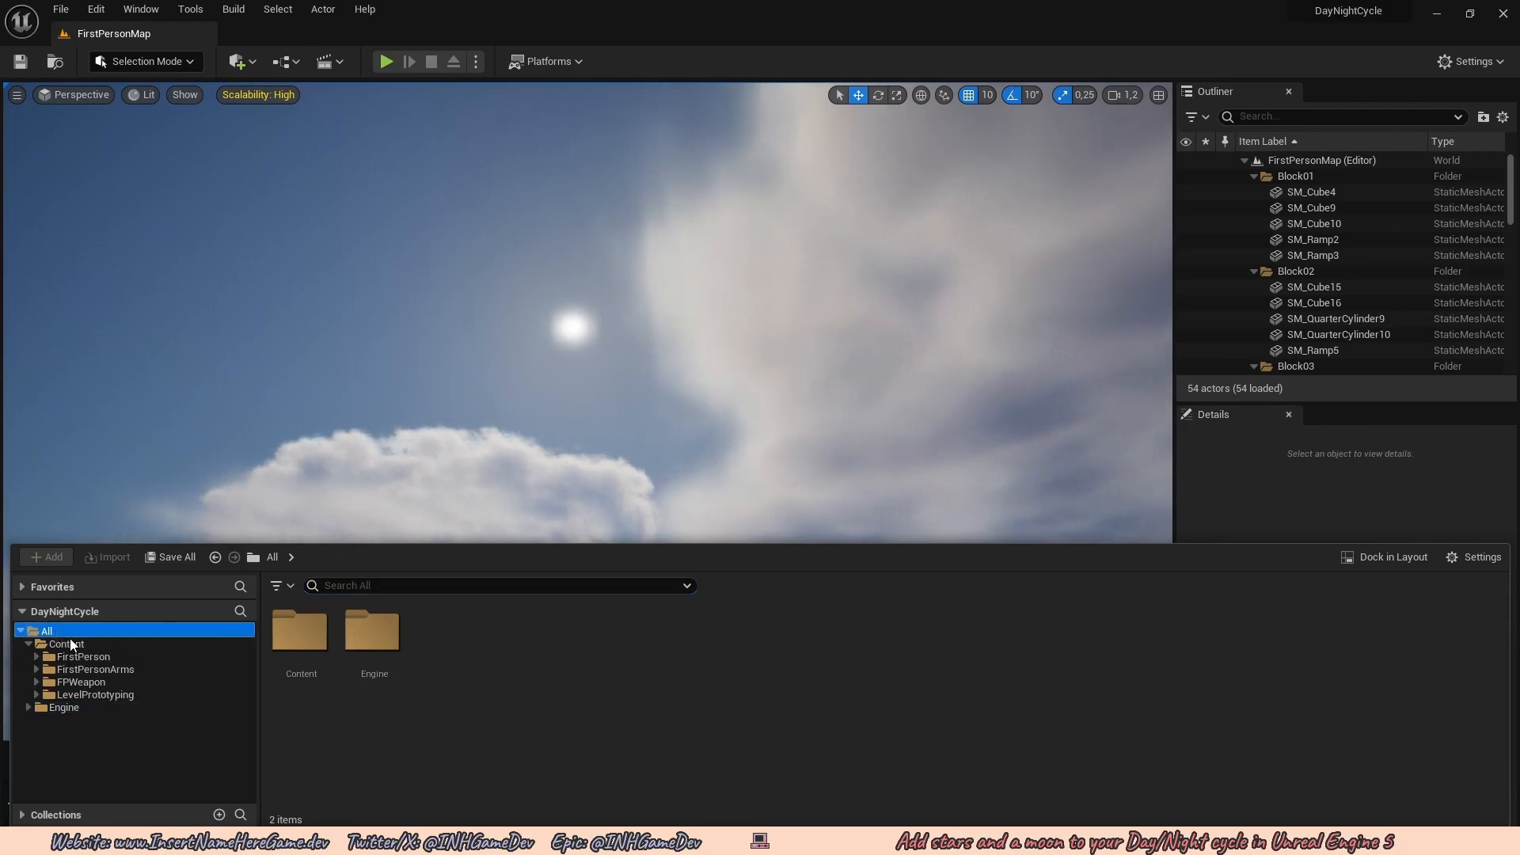
pyautogui.click(71, 644)
pyautogui.click(1475, 558)
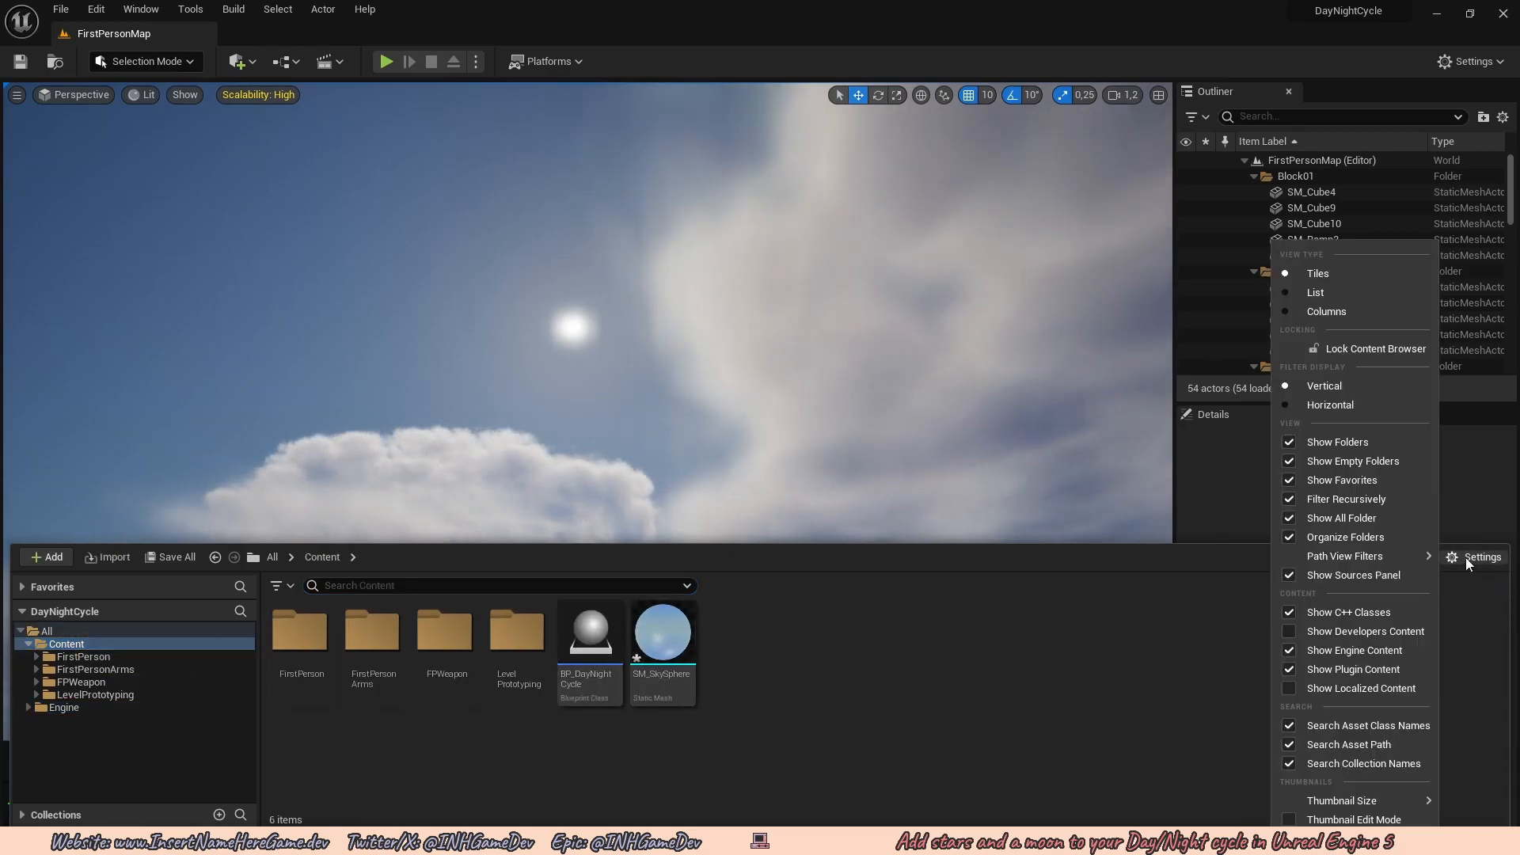
pyautogui.click(1290, 652)
pyautogui.click(715, 501)
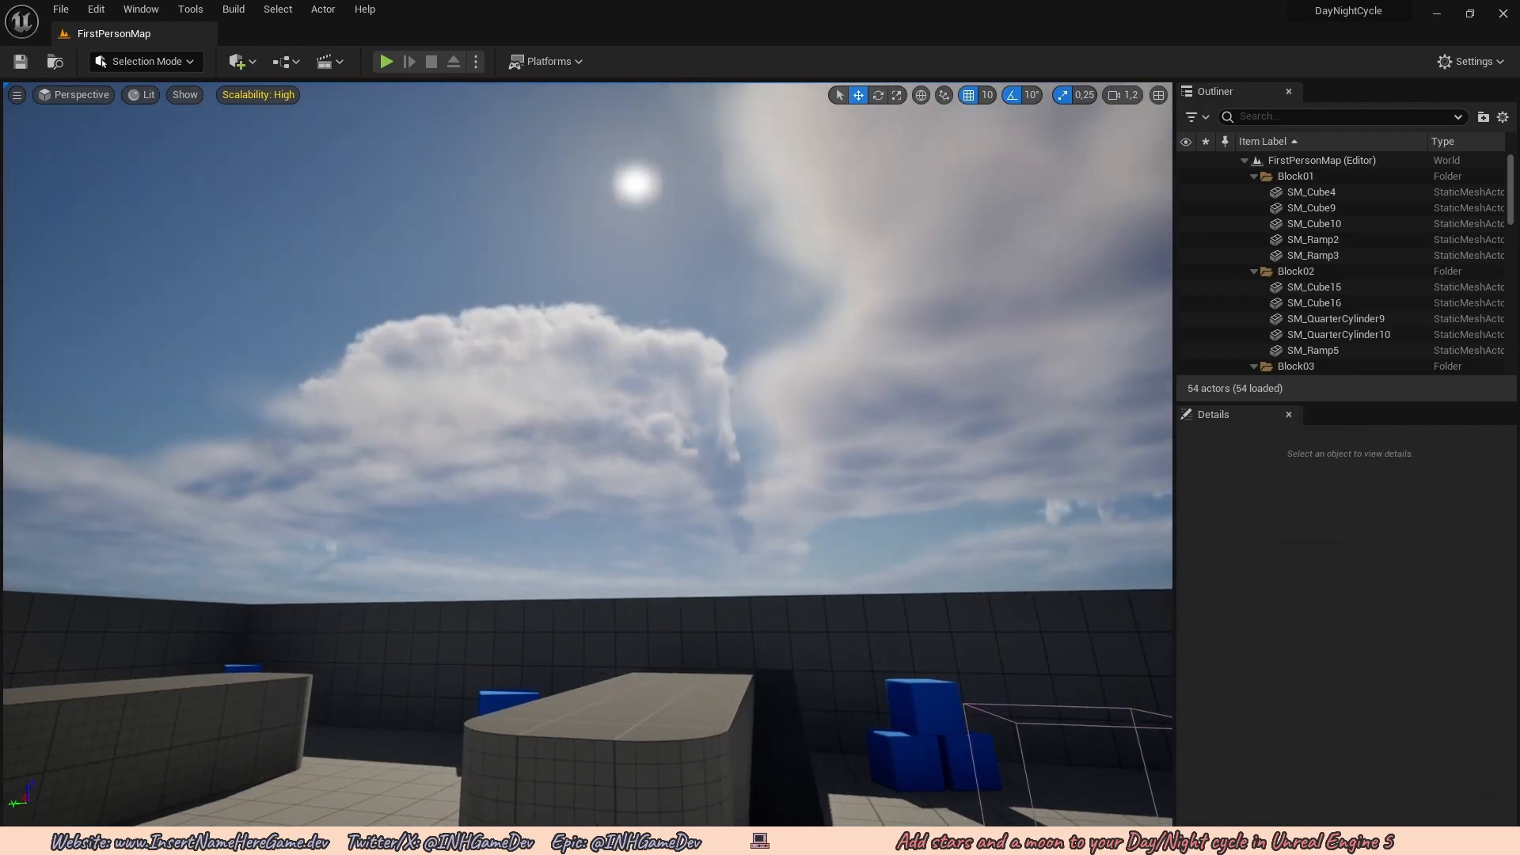
# Place the copied SM_SkySphere mesh in the level.
pyautogui.hotkey('ctrl', 'space')
pyautogui.moveTo(664, 633); pyautogui.dragTo(637, 431)
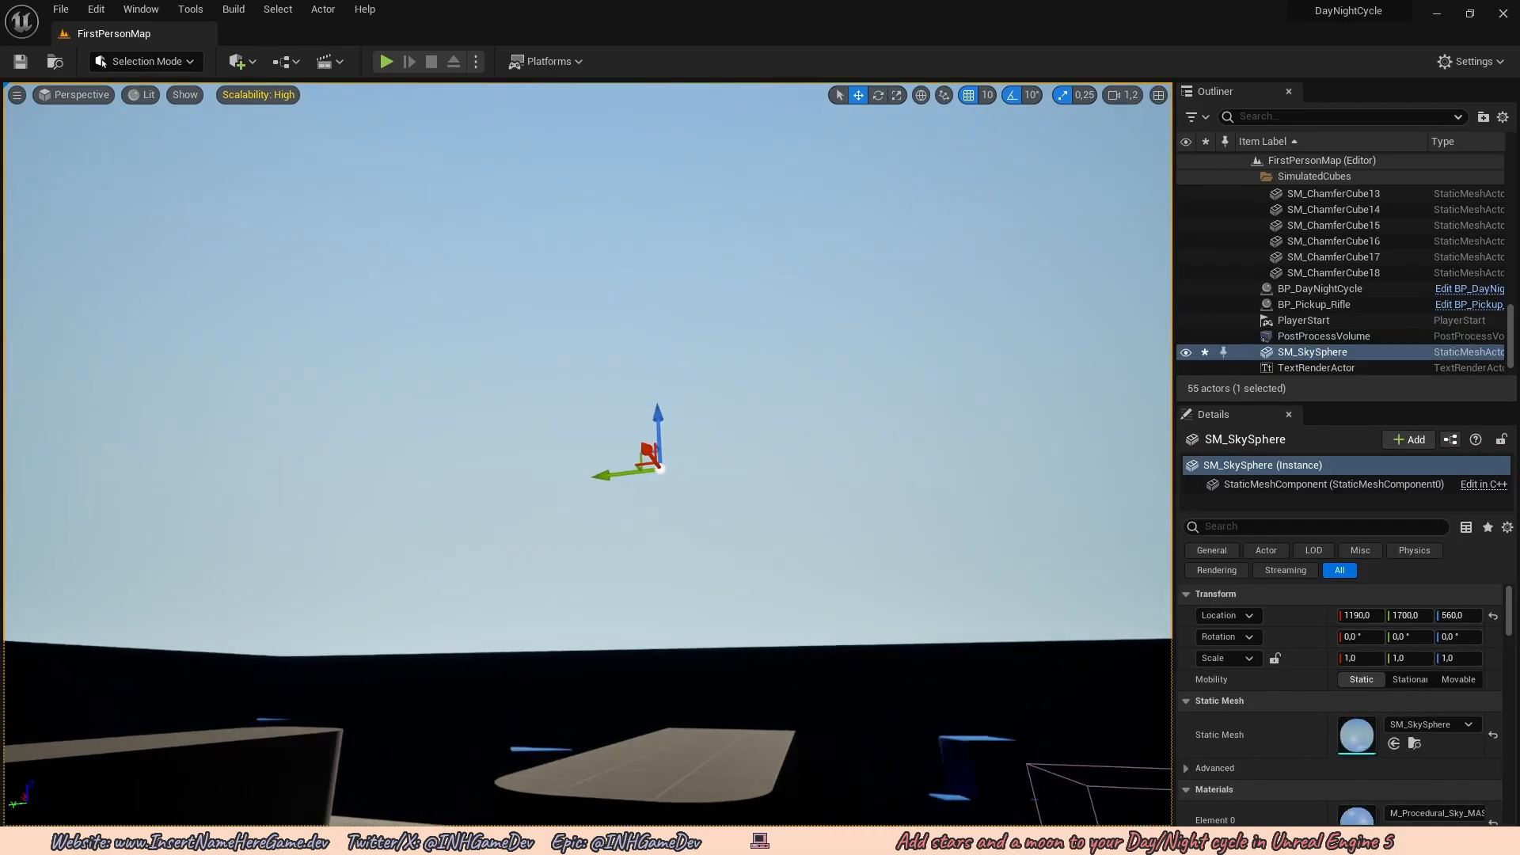
pyautogui.moveTo(696, 468); pyautogui.dragTo(746, 444, button='right')
pyautogui.moveTo(546, 455); pyautogui.dragTo(681, 408, button='right')
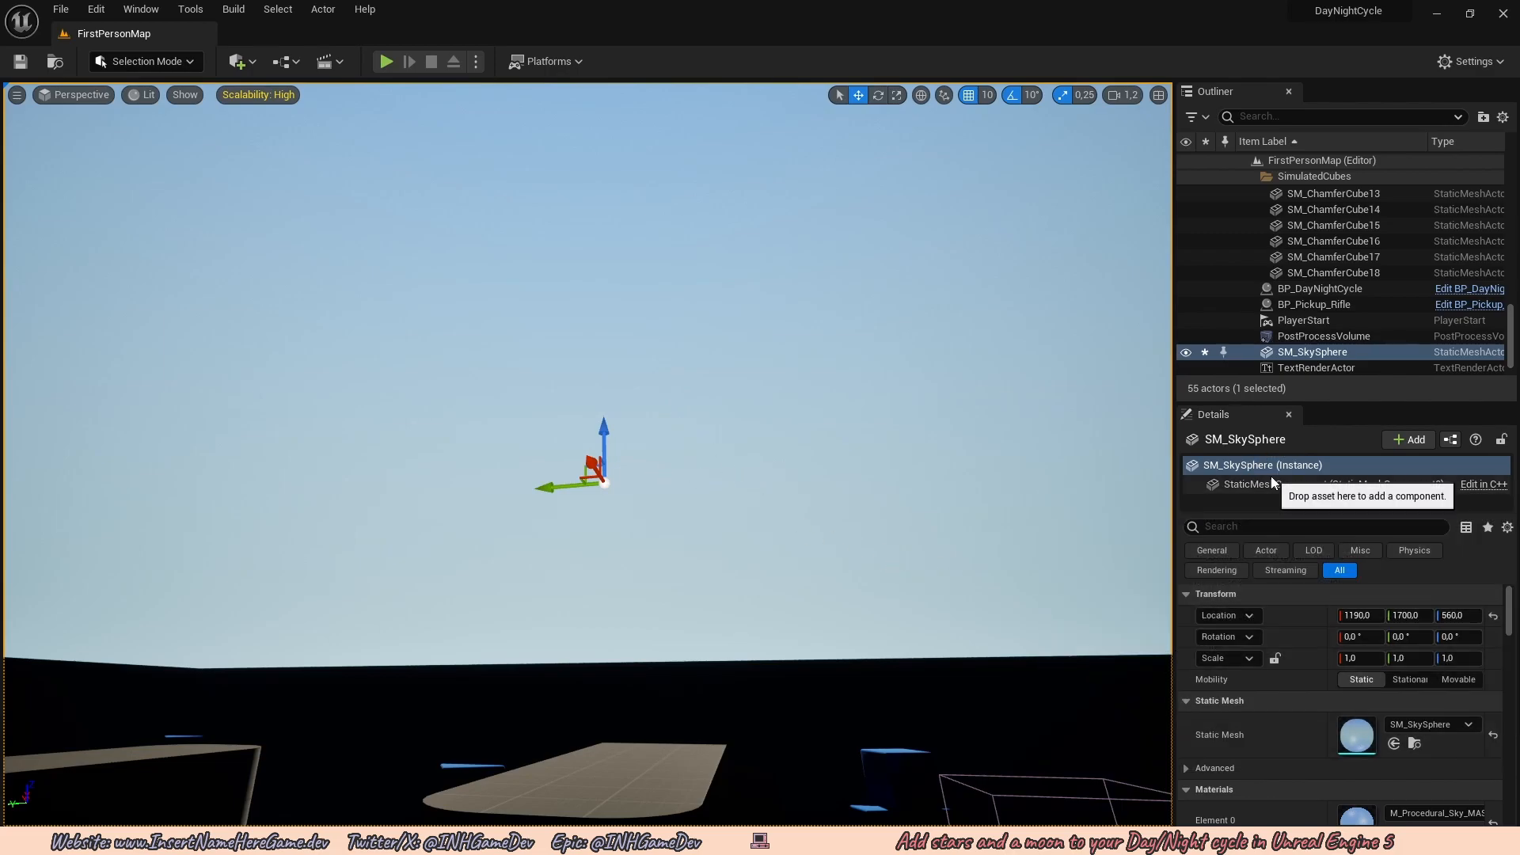
# Set the sky sphere's scale to 150000 on the X, Y and Z axes.
pyautogui.click(1358, 658)
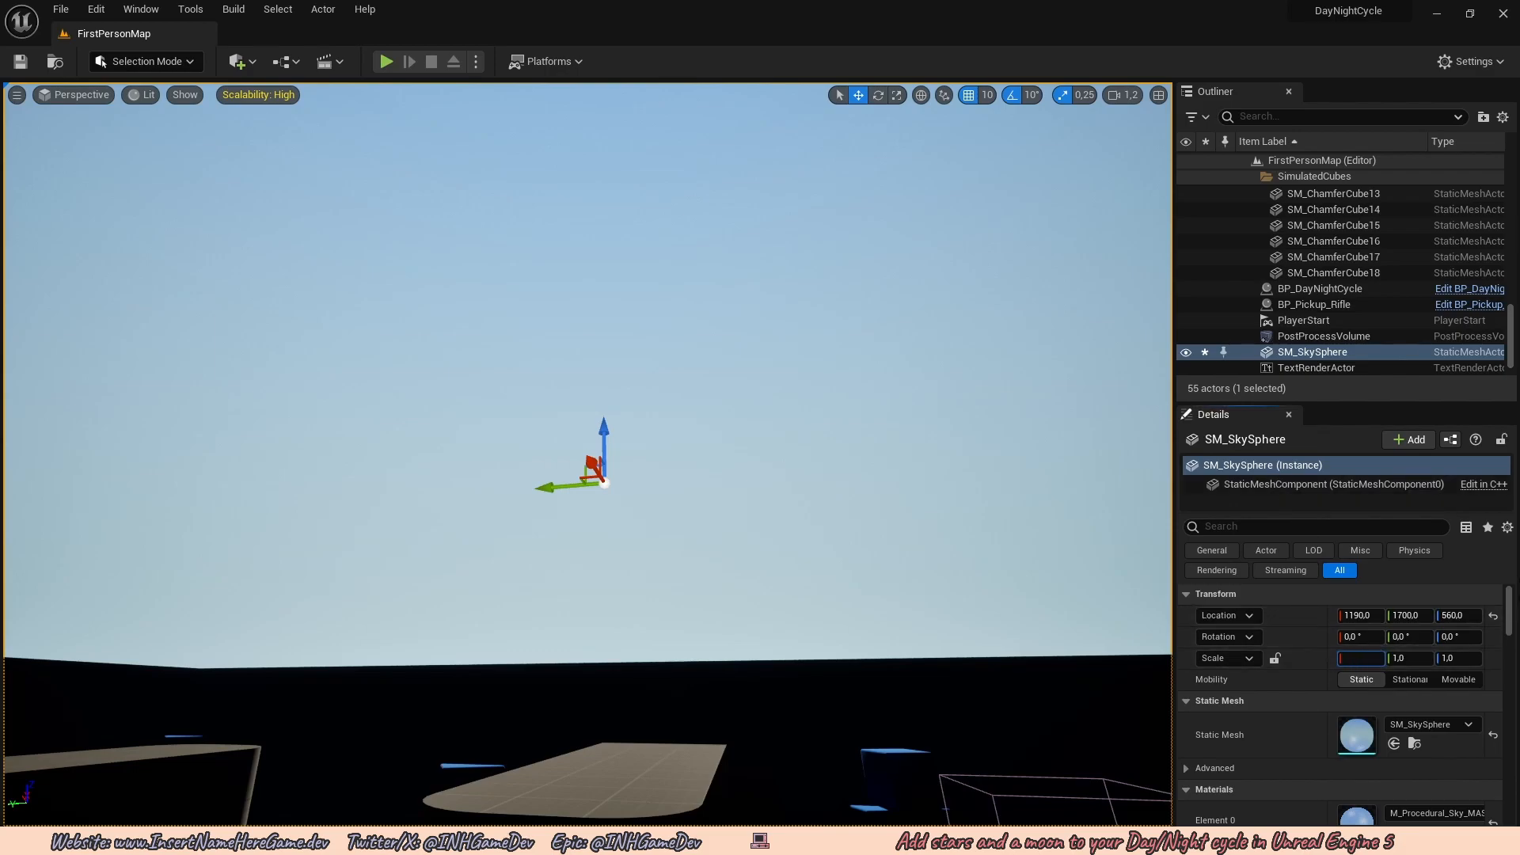
pyautogui.press('Return')
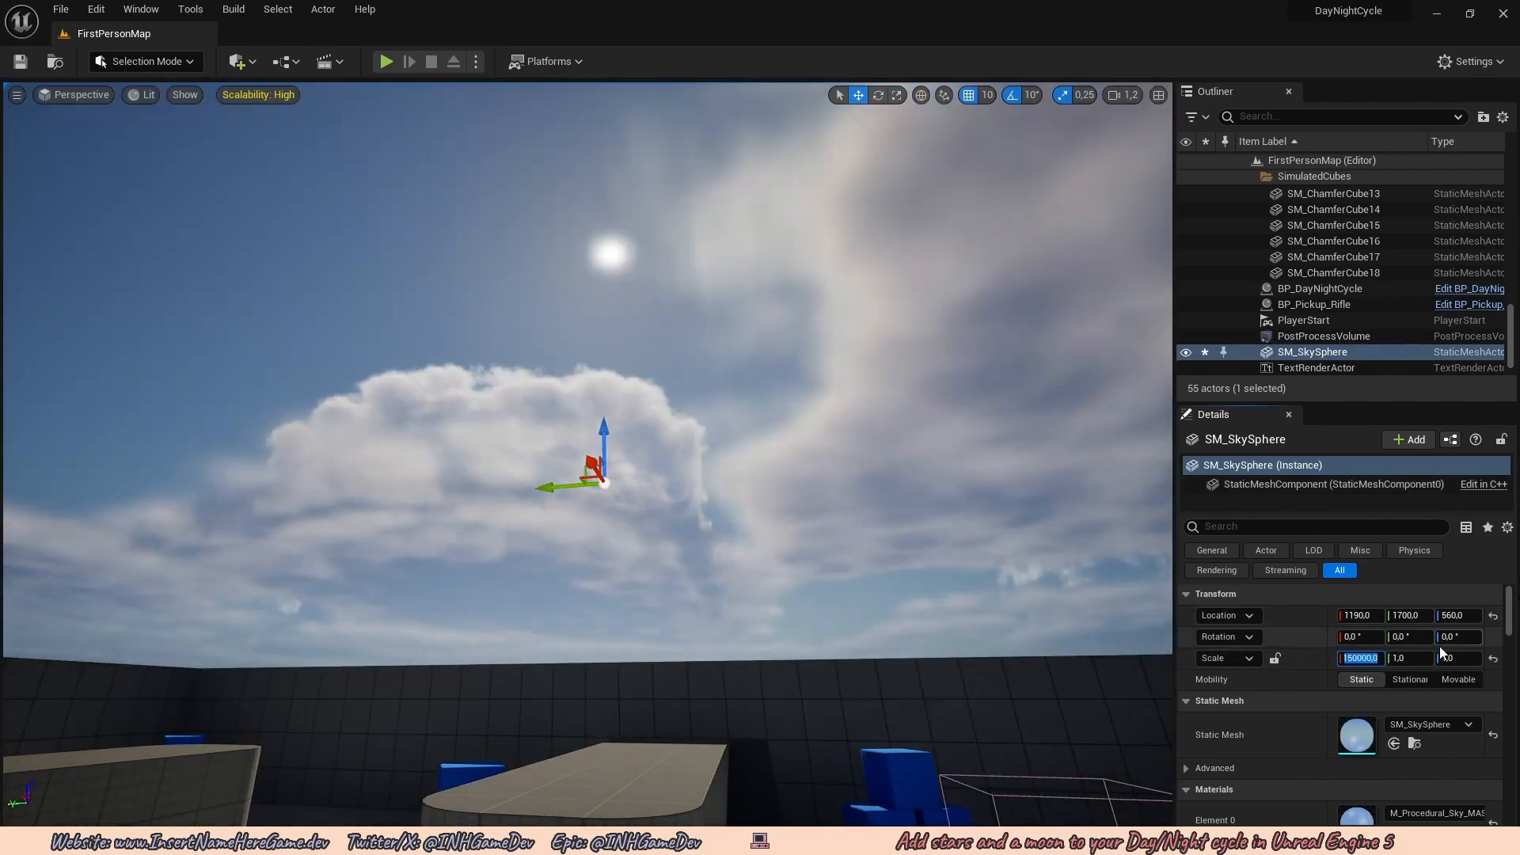
pyautogui.click(1412, 660)
pyautogui.hotkey('ctrl', 'v')
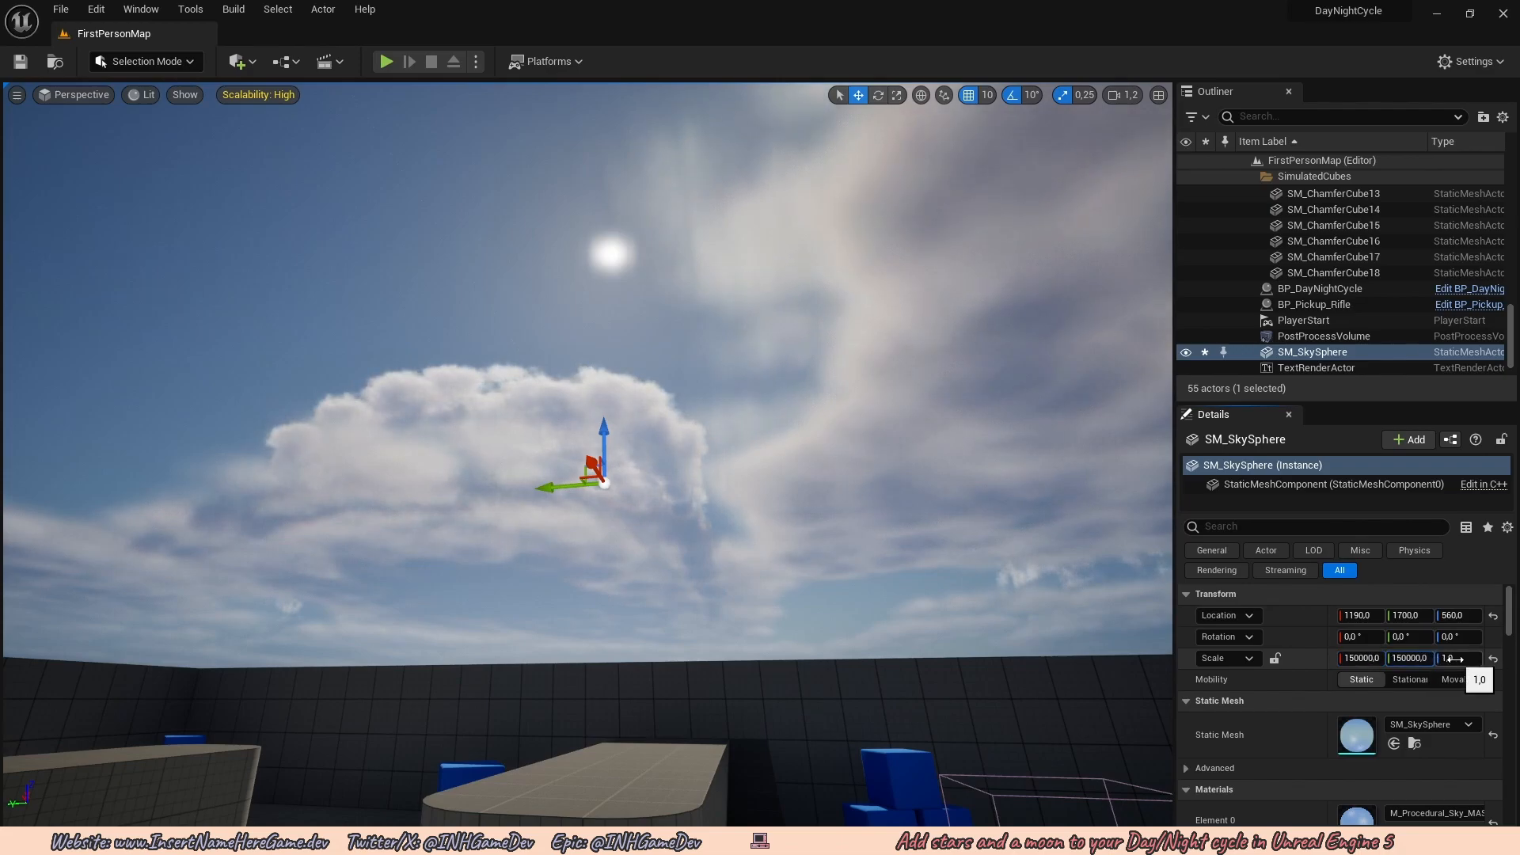
pyautogui.click(1460, 660)
pyautogui.hotkey('ctrl', 'v')
pyautogui.moveTo(1029, 610)
pyautogui.mouseDown(button='right')
pyautogui.moveTo(1101, 630)
pyautogui.moveTo(1022, 610)
pyautogui.moveTo(1073, 634)
pyautogui.moveTo(1051, 628)
pyautogui.mouseUp(button='right')
pyautogui.moveTo(574, 389); pyautogui.dragTo(558, 358, button='right')
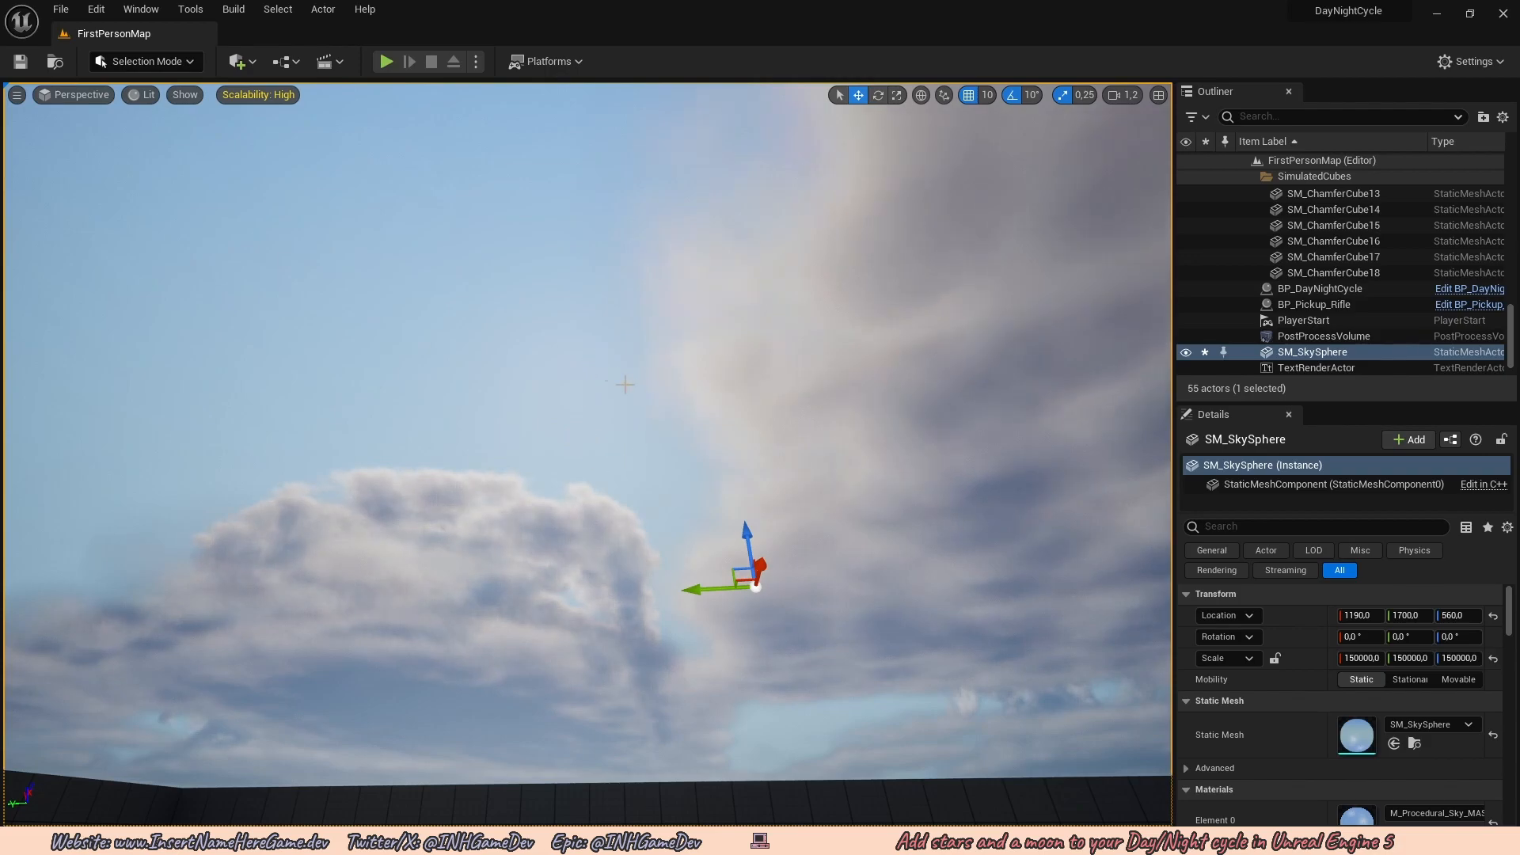
pyautogui.moveTo(611, 411); pyautogui.dragTo(629, 432, button='right')
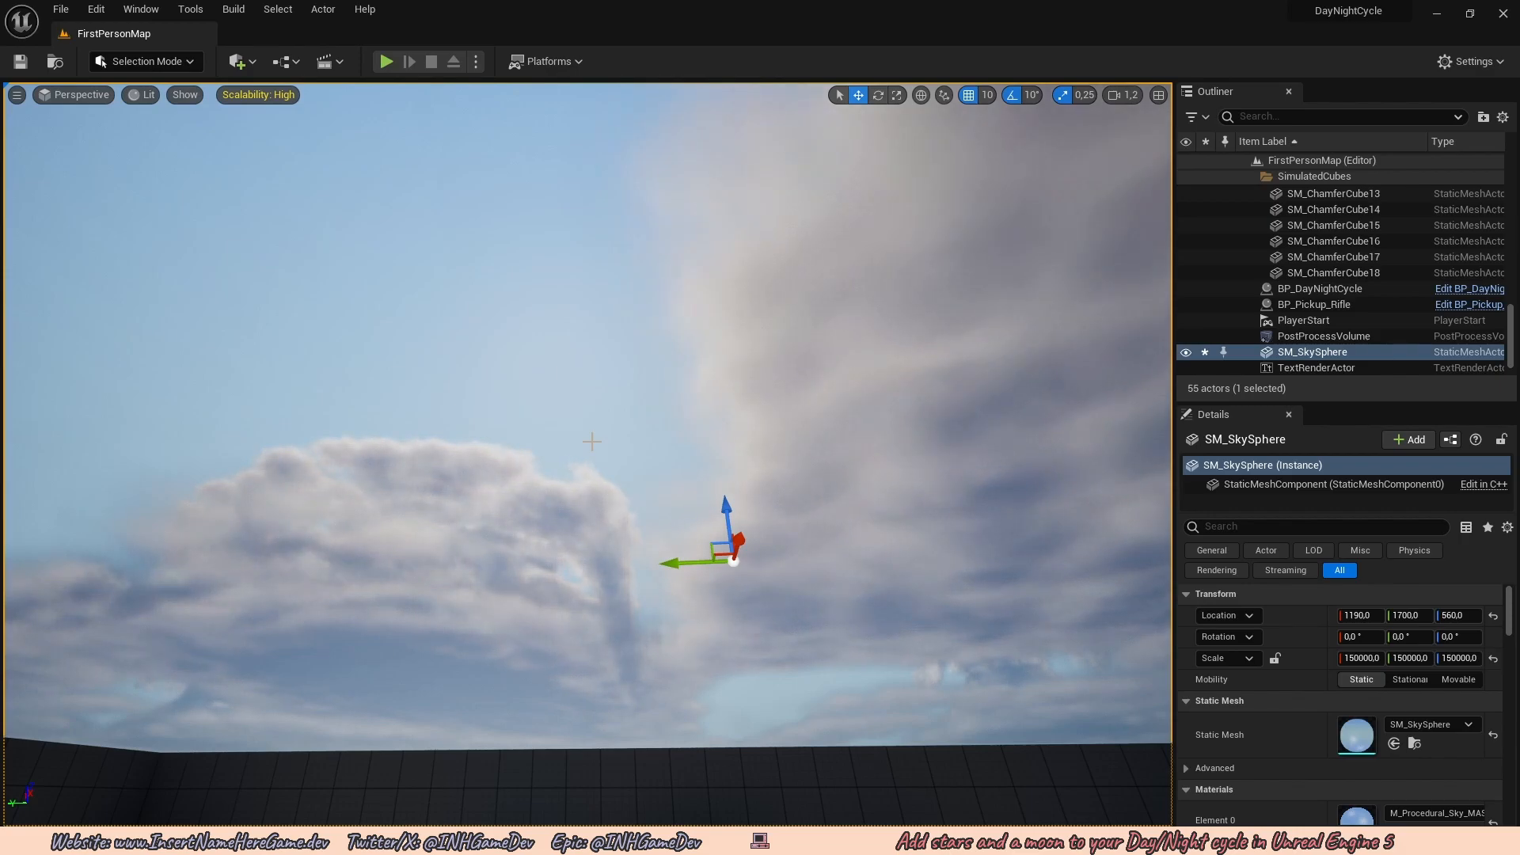
# Create a new material named M_SkySphere in the Content folder.
pyautogui.hotkey('ctrl', 'space')
pyautogui.rightClick(760, 690)
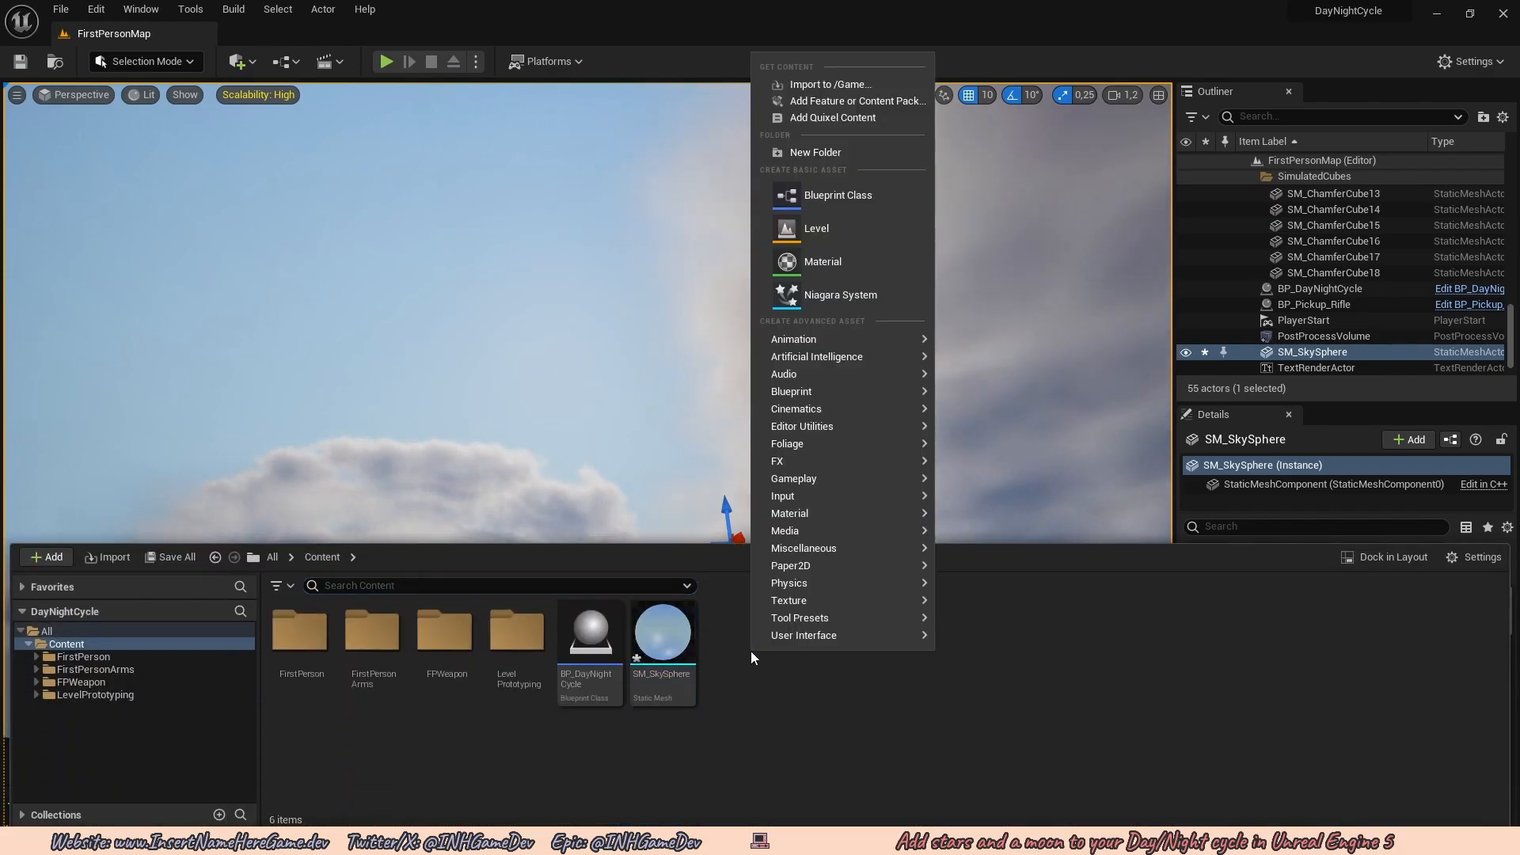
pyautogui.click(825, 262)
pyautogui.press('BackSpace')
pyautogui.write('M_SkySphere')
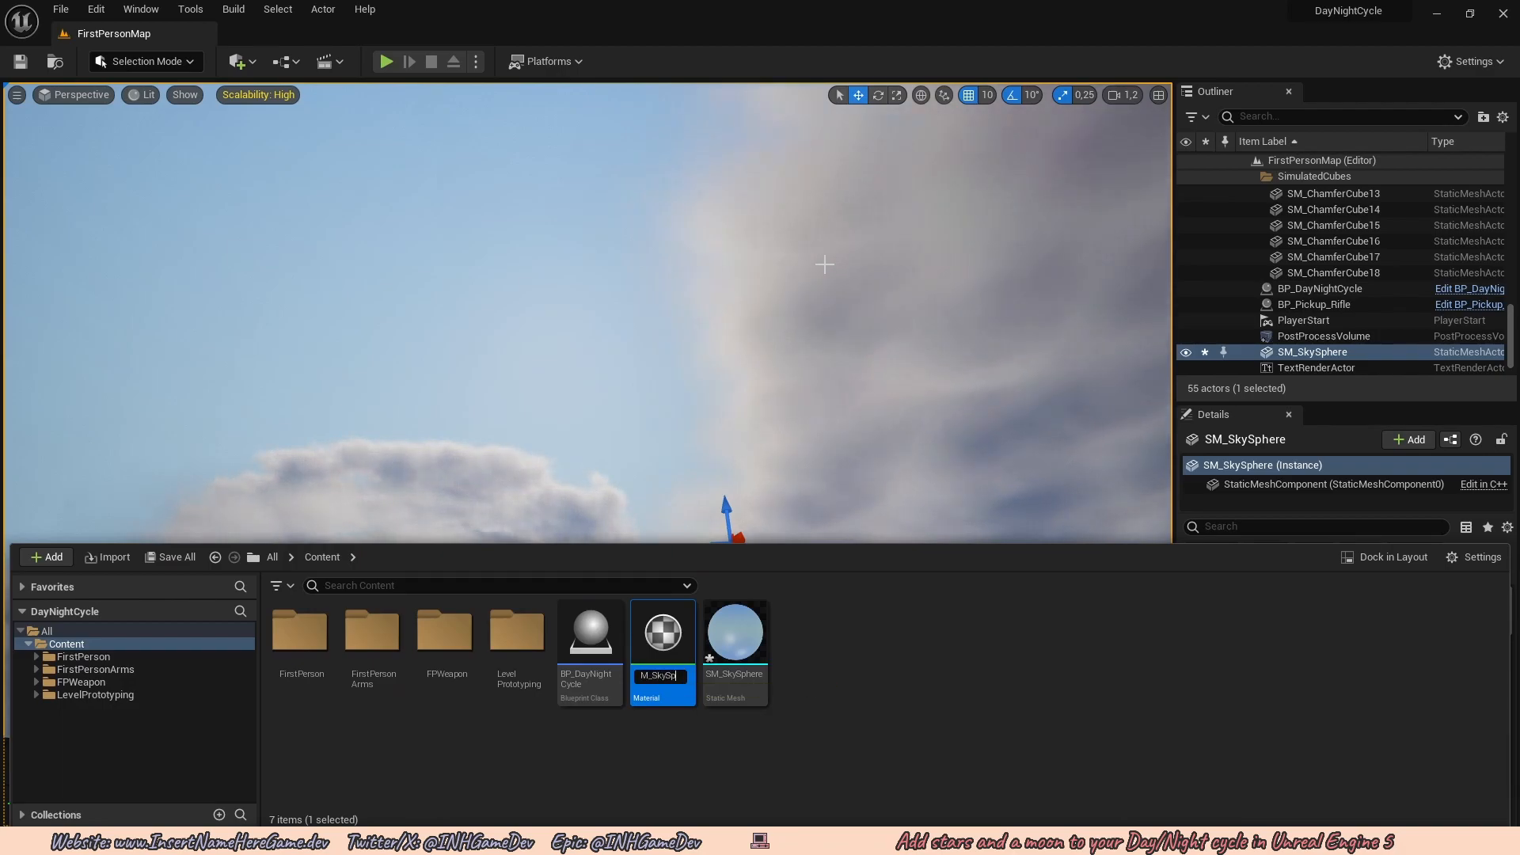
pyautogui.press('Return')
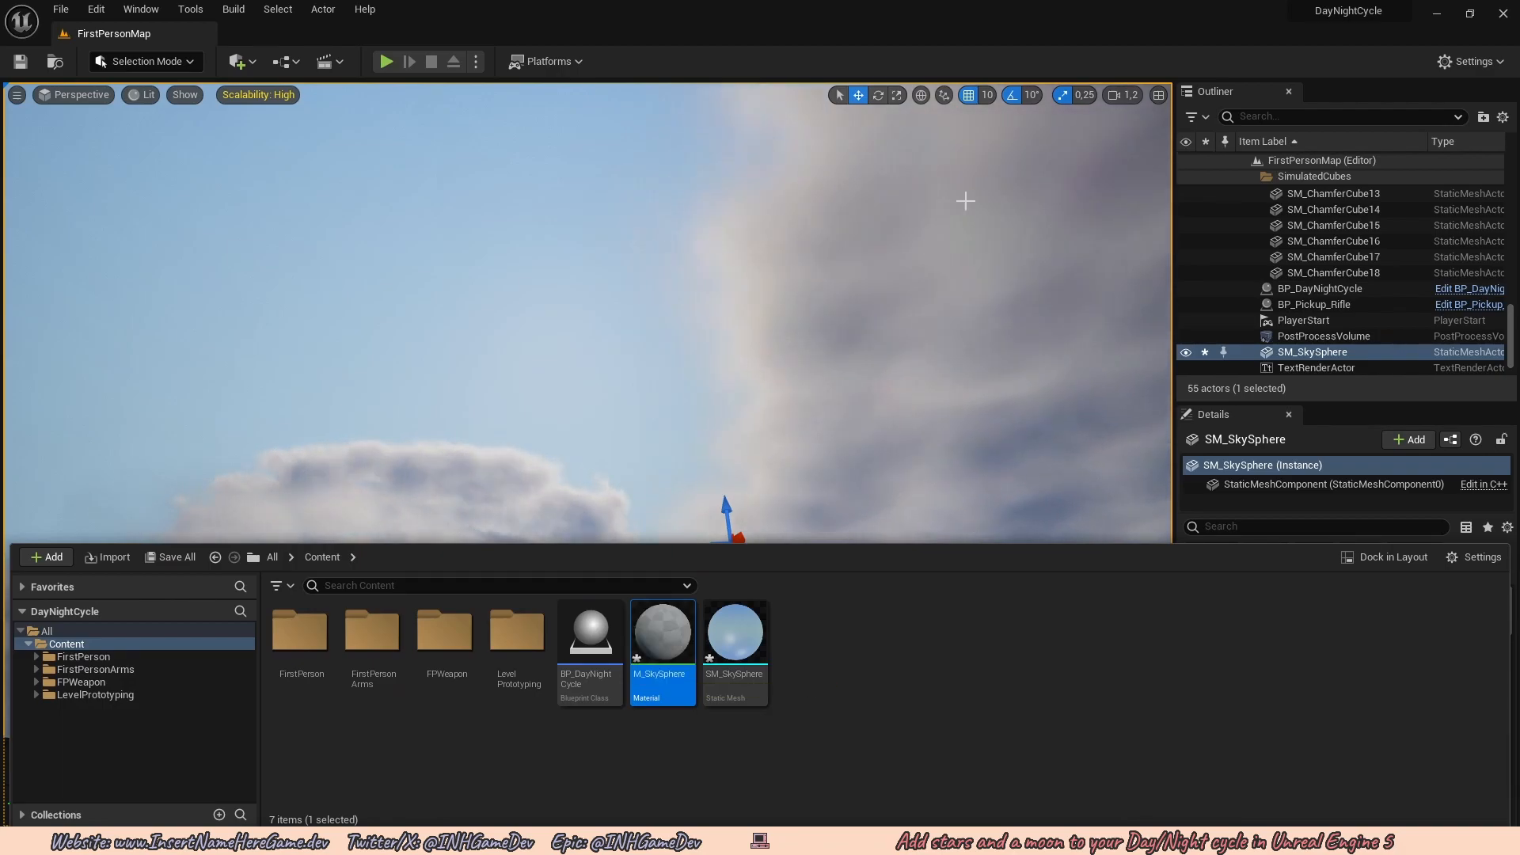
# Open the M_SkySphere material and set its shading model to Unlit.
pyautogui.doubleClick(664, 643)
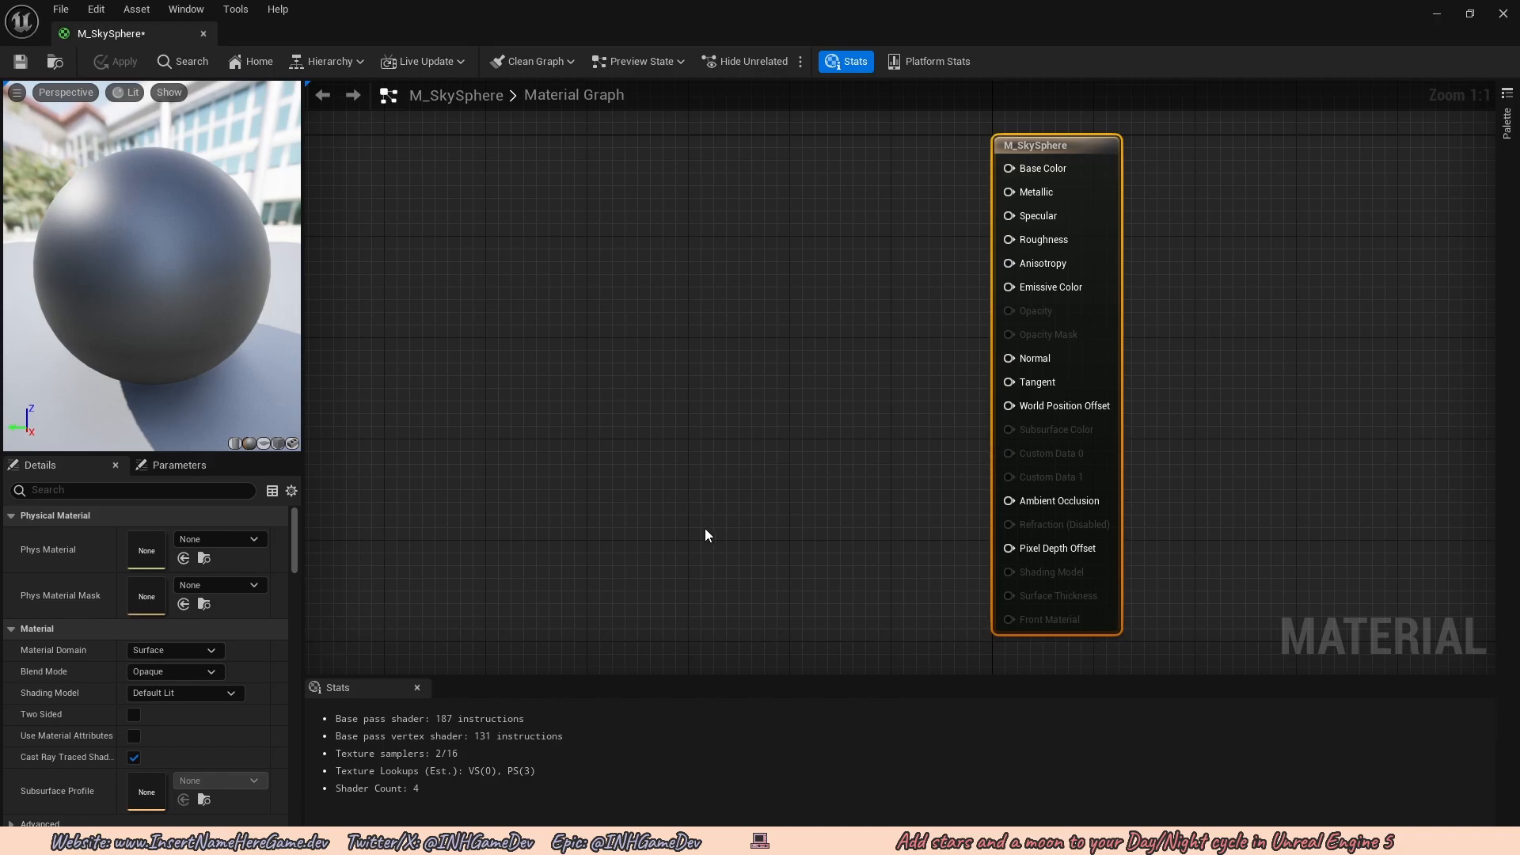
pyautogui.click(157, 692)
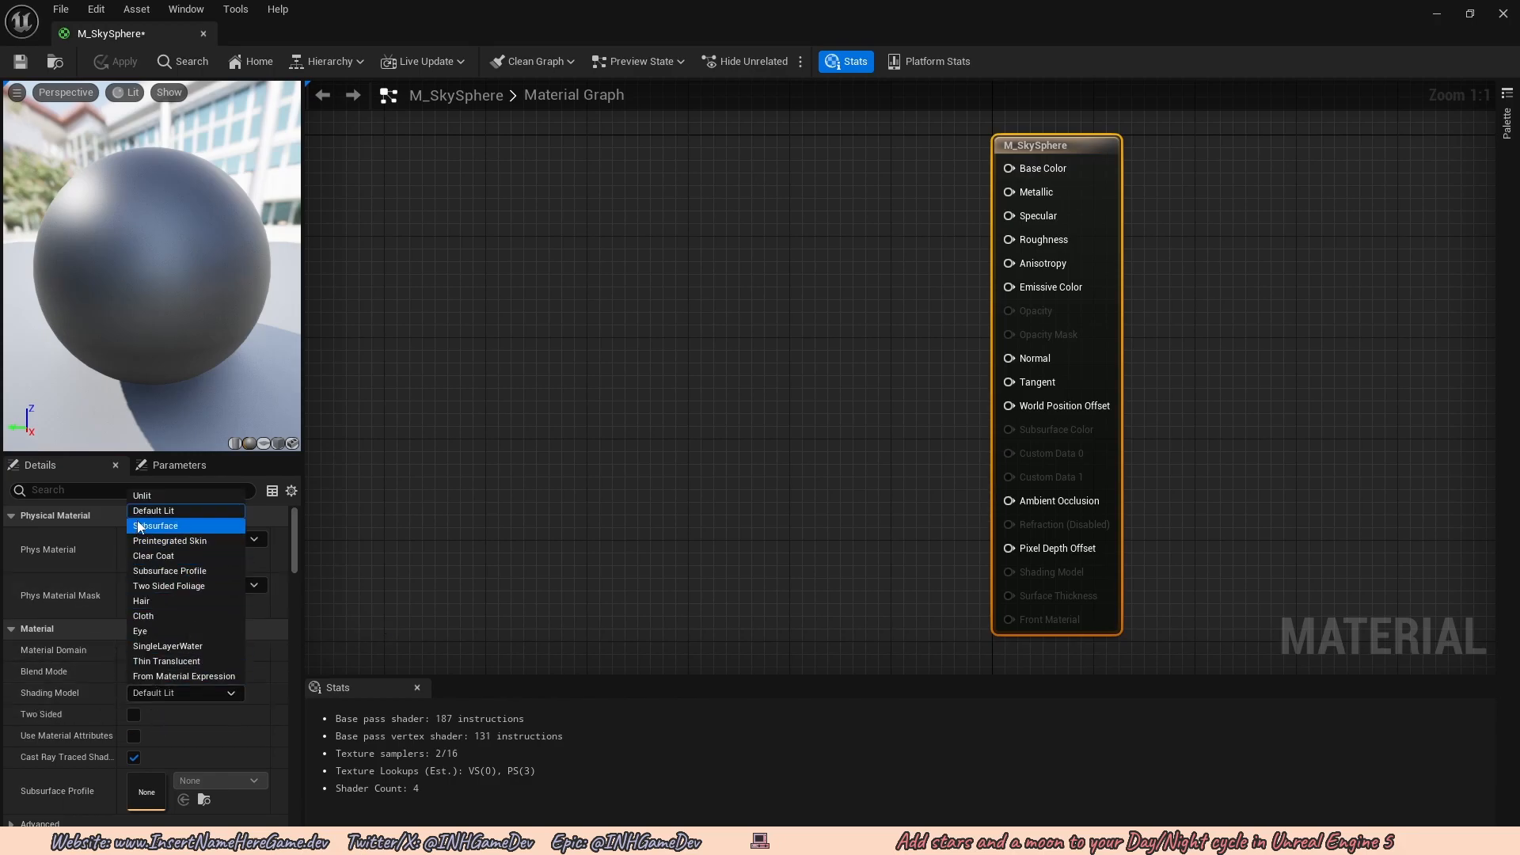
pyautogui.click(143, 496)
# Enable the Is Sky option for the M_SkySphere material and apply the change.
pyautogui.click(56, 492)
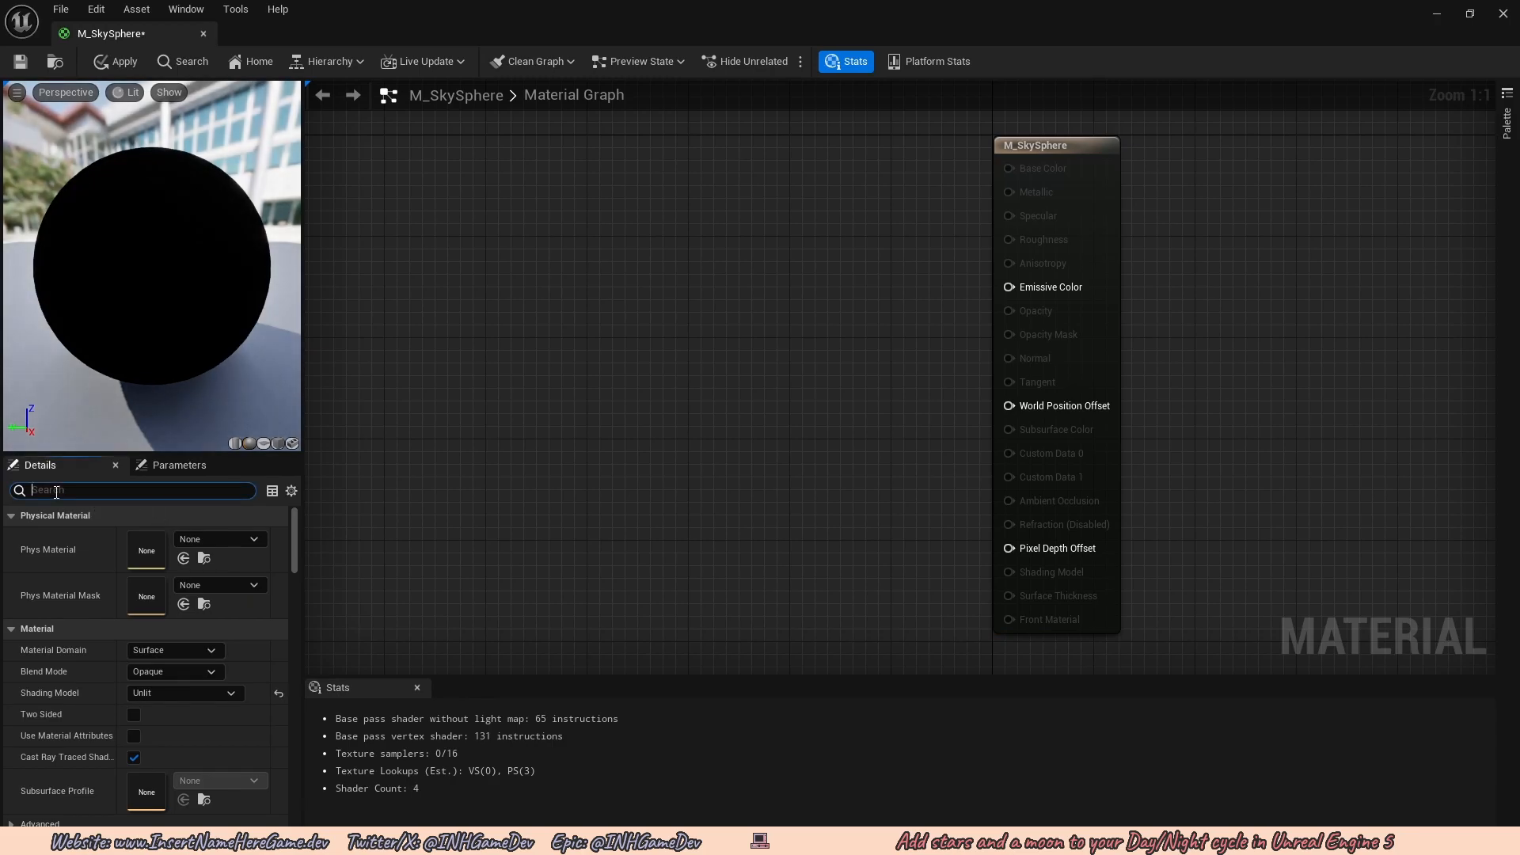
pyautogui.write('issky')
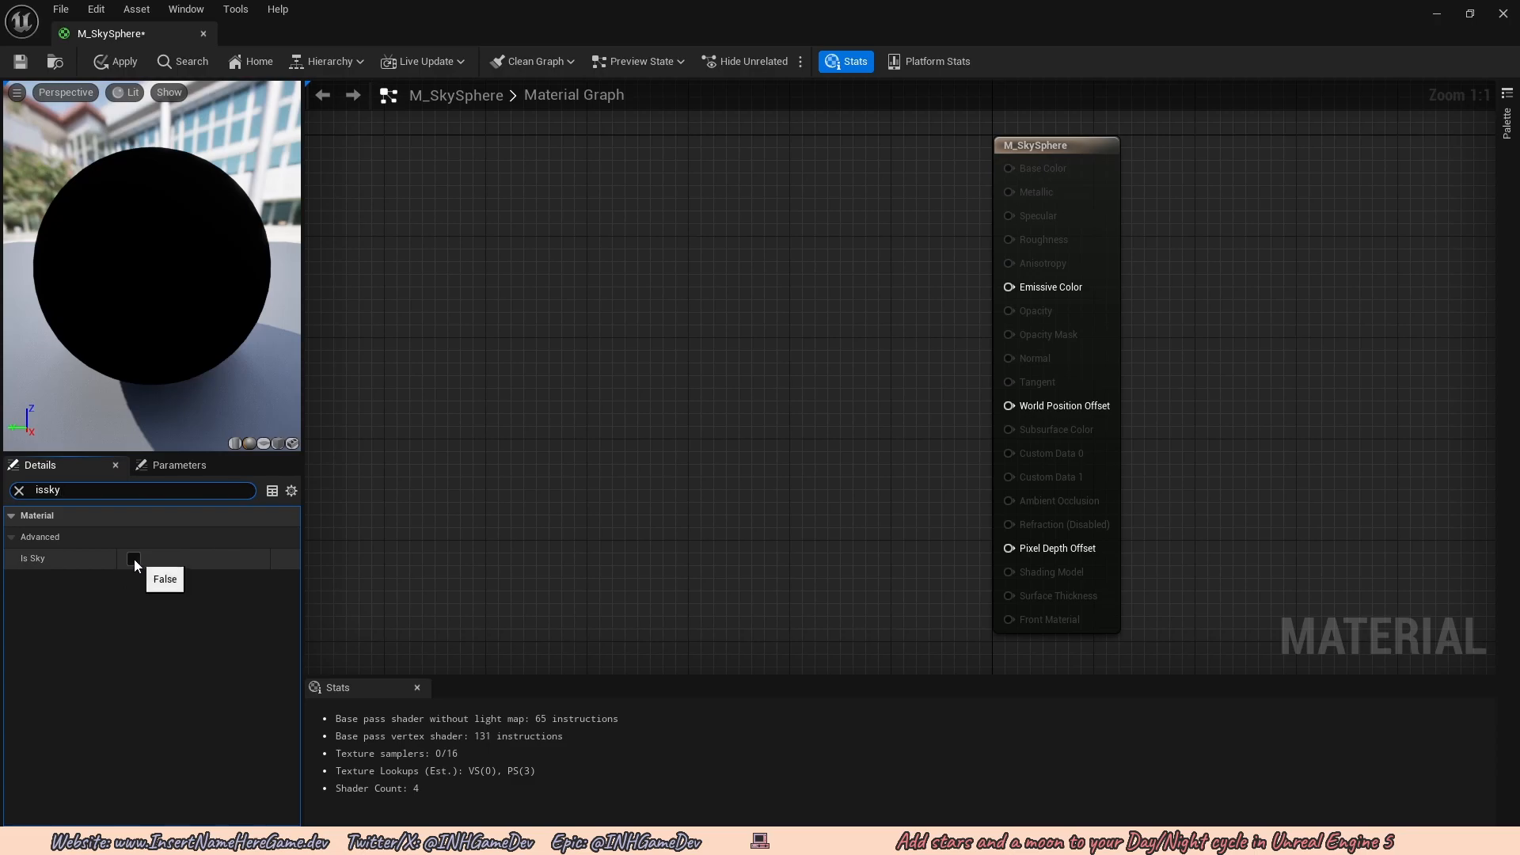
pyautogui.click(134, 559)
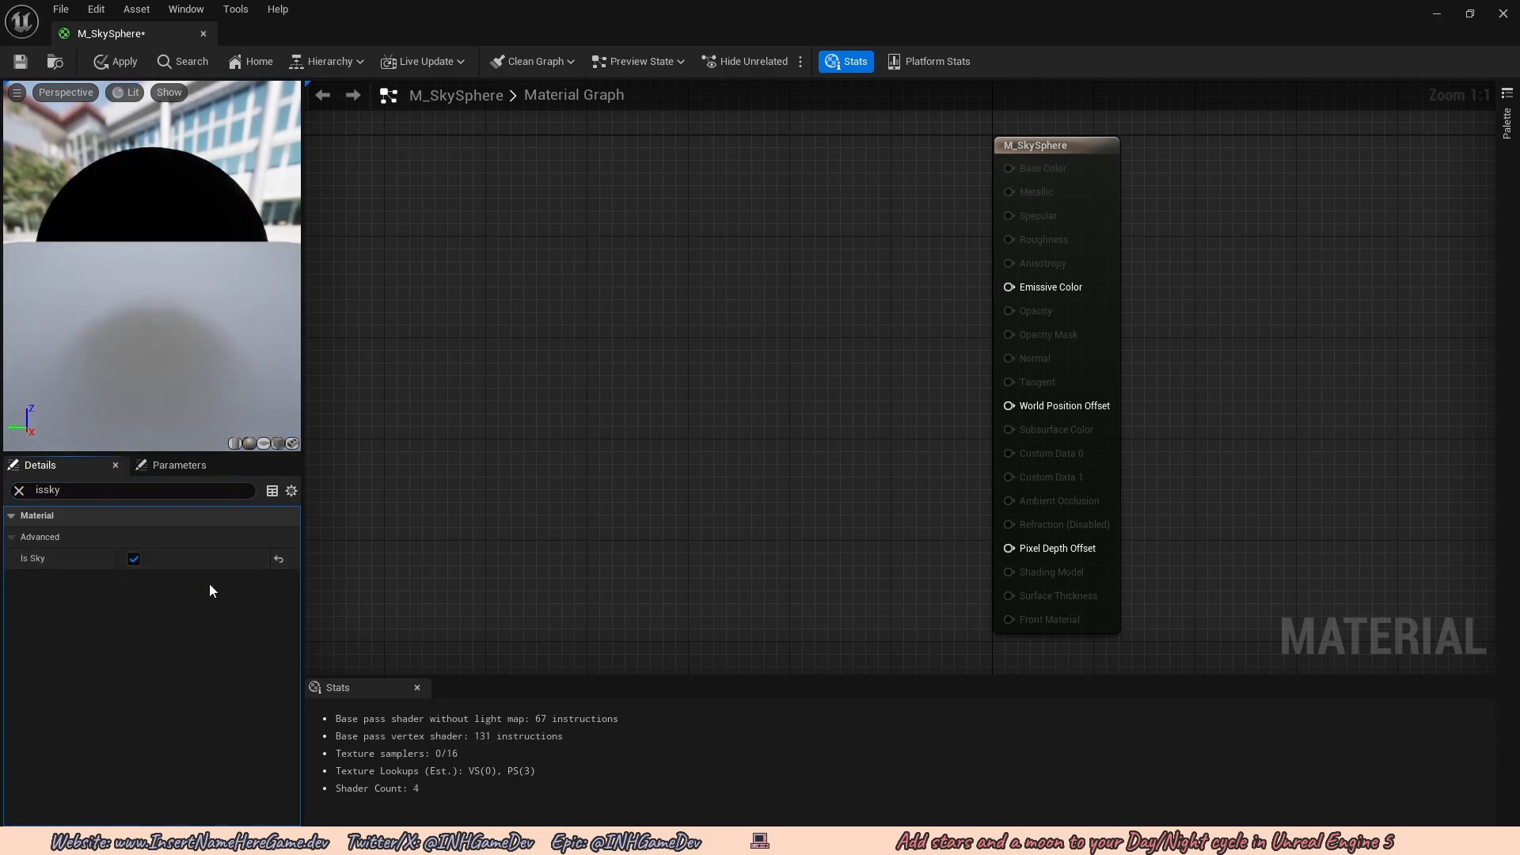
pyautogui.moveTo(117, 341); pyautogui.dragTo(191, 258)
pyautogui.click(119, 60)
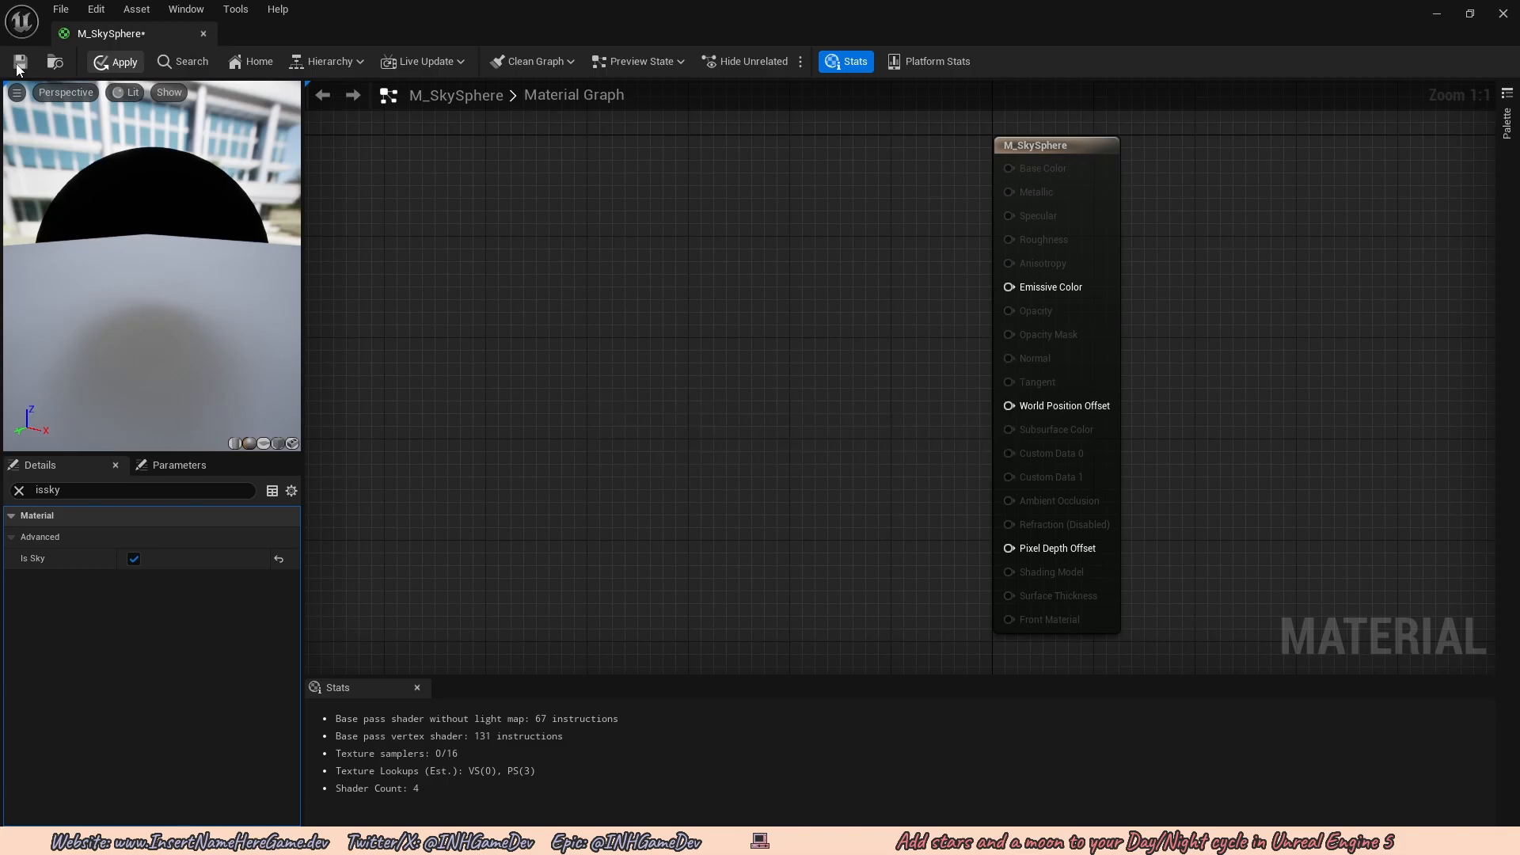
# Dock the M_SkySphere editor alongside the level and assign M_SkySphere to the sky sphere's Element 0 material slot.
pyautogui.moveTo(135, 45); pyautogui.dragTo(337, 36)
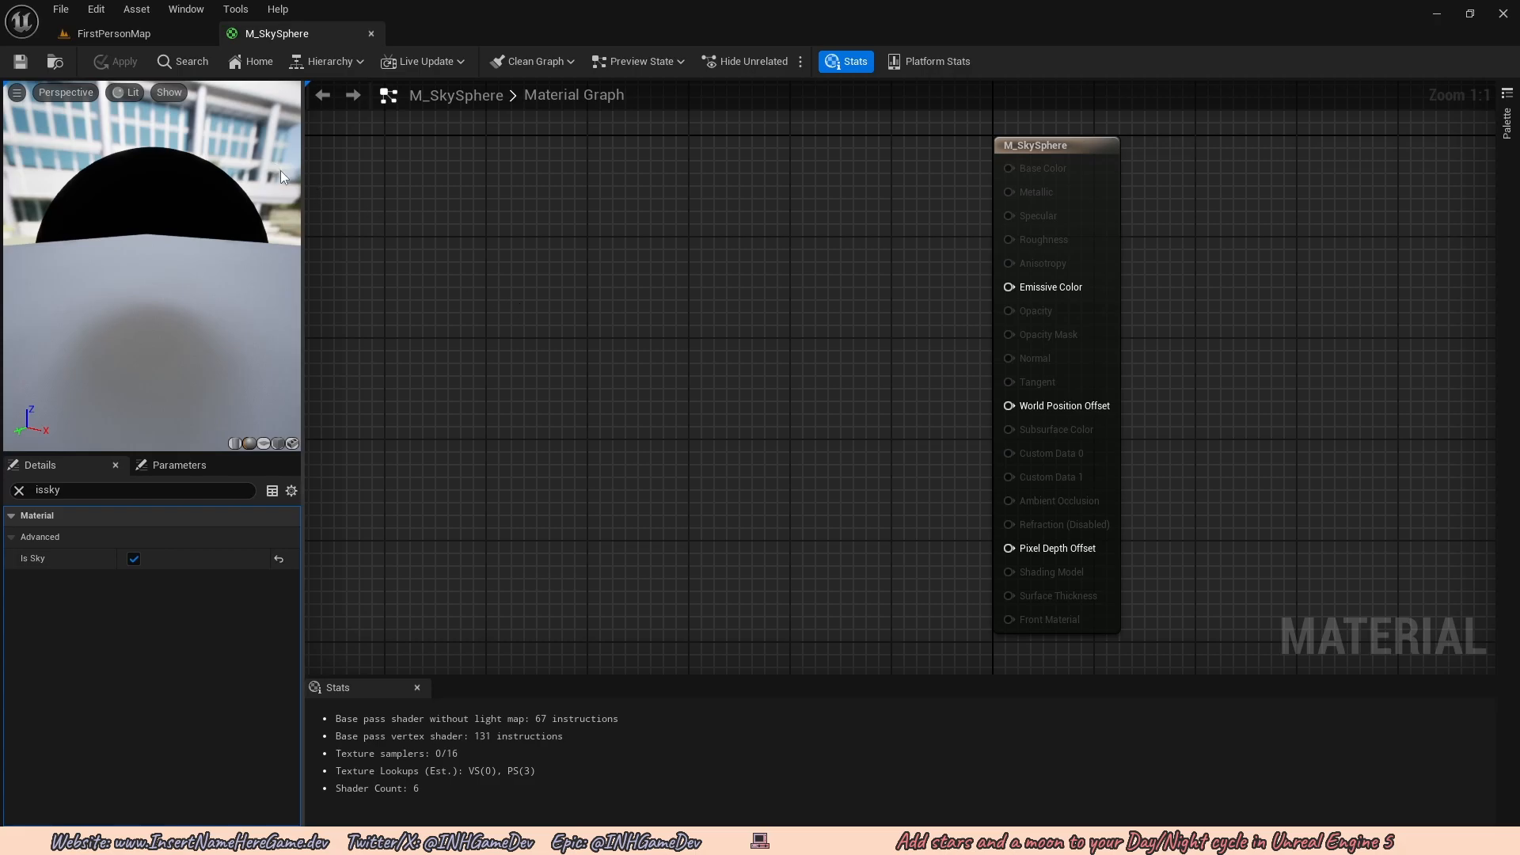
pyautogui.click(131, 38)
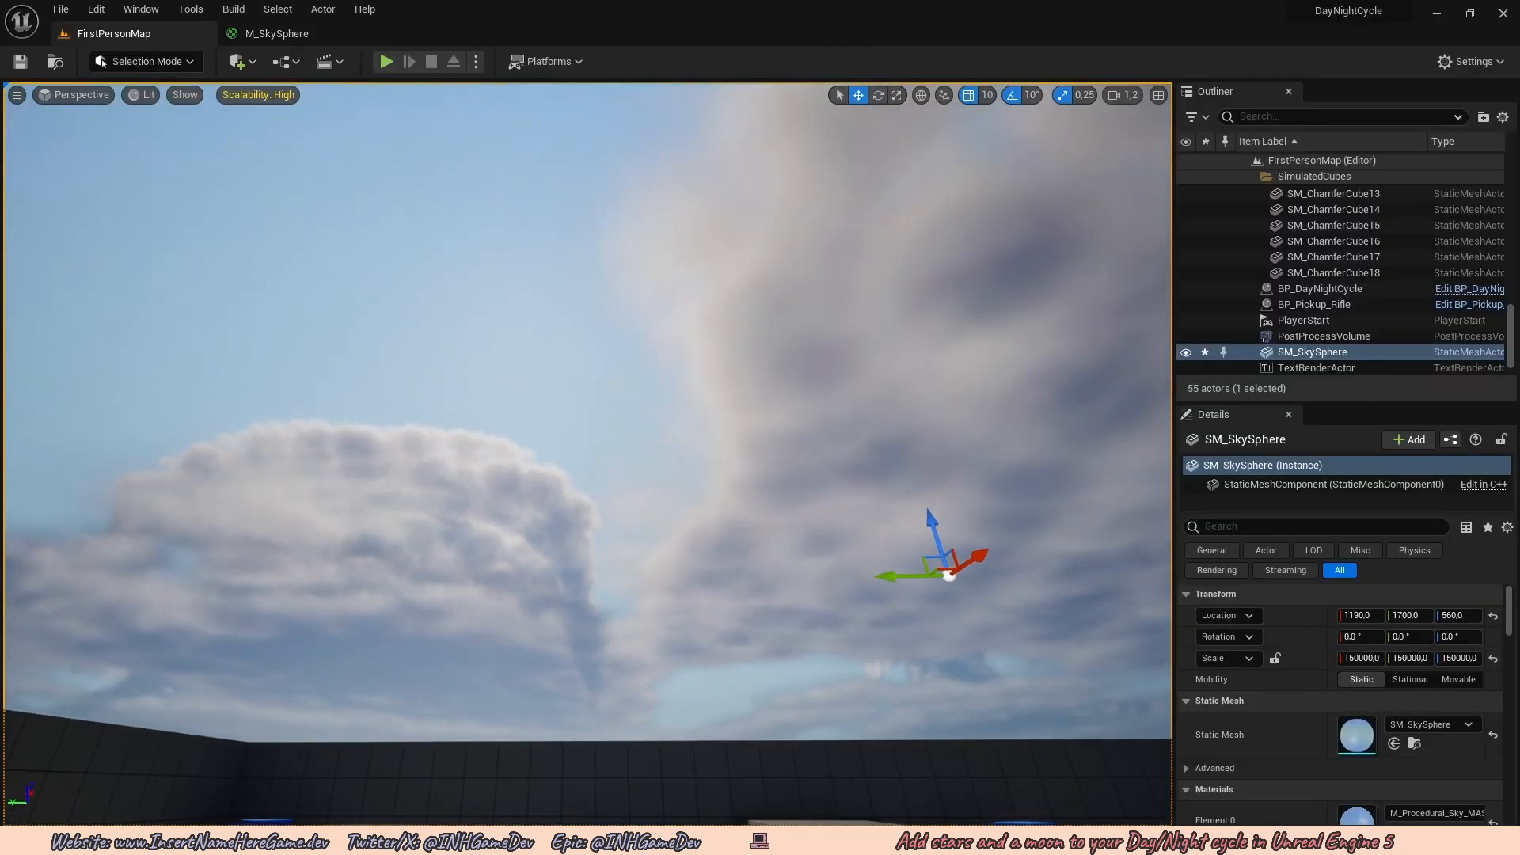
pyautogui.moveTo(533, 441)
pyautogui.mouseDown(button='right')
pyautogui.moveTo(521, 427)
pyautogui.moveTo(535, 445)
pyautogui.mouseUp(button='right')
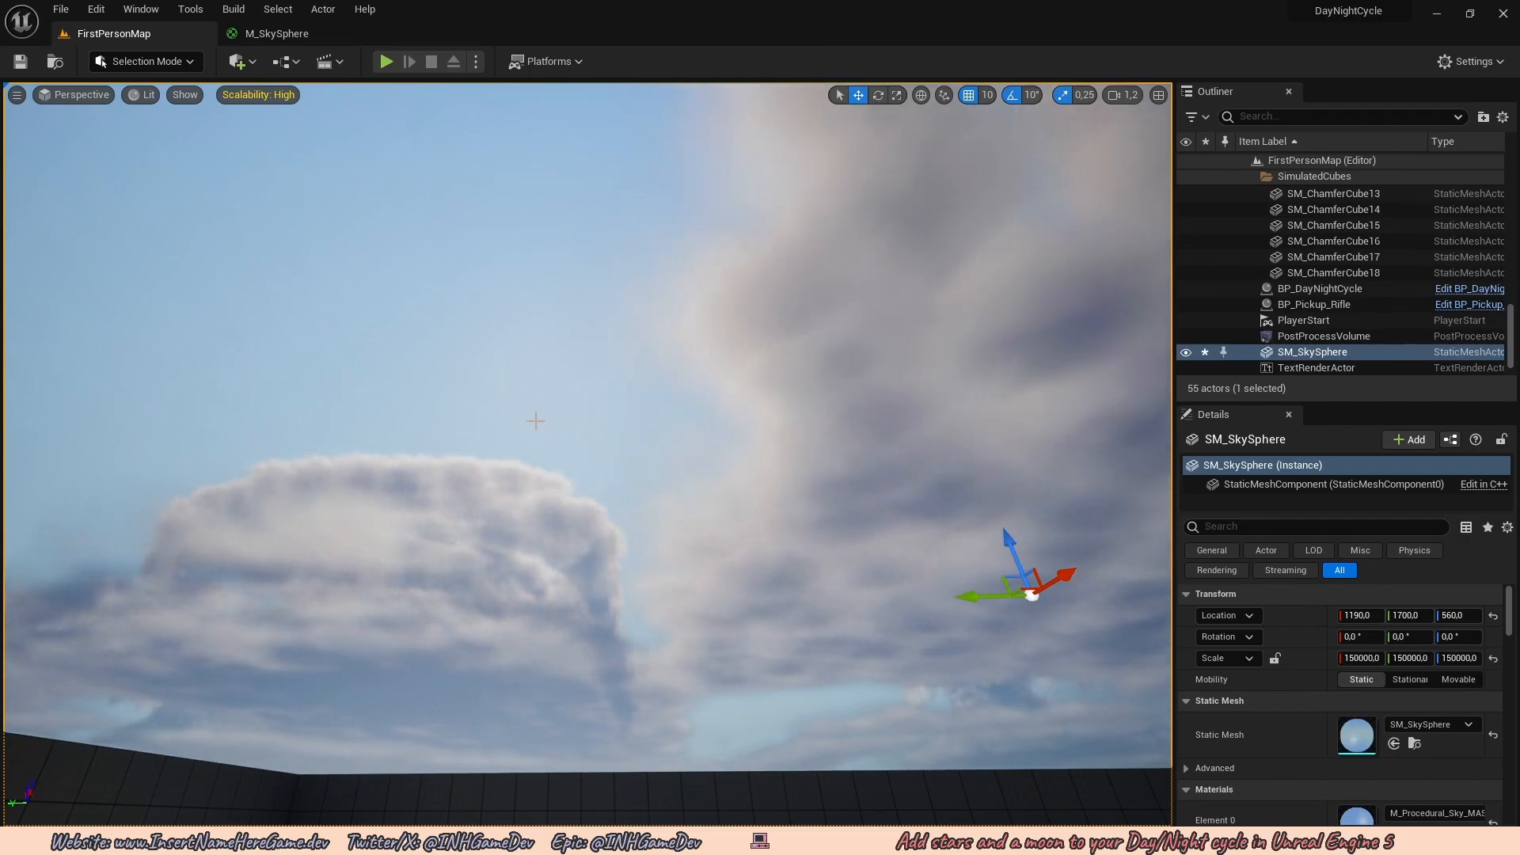
pyautogui.scroll(-2, 1298, 642)
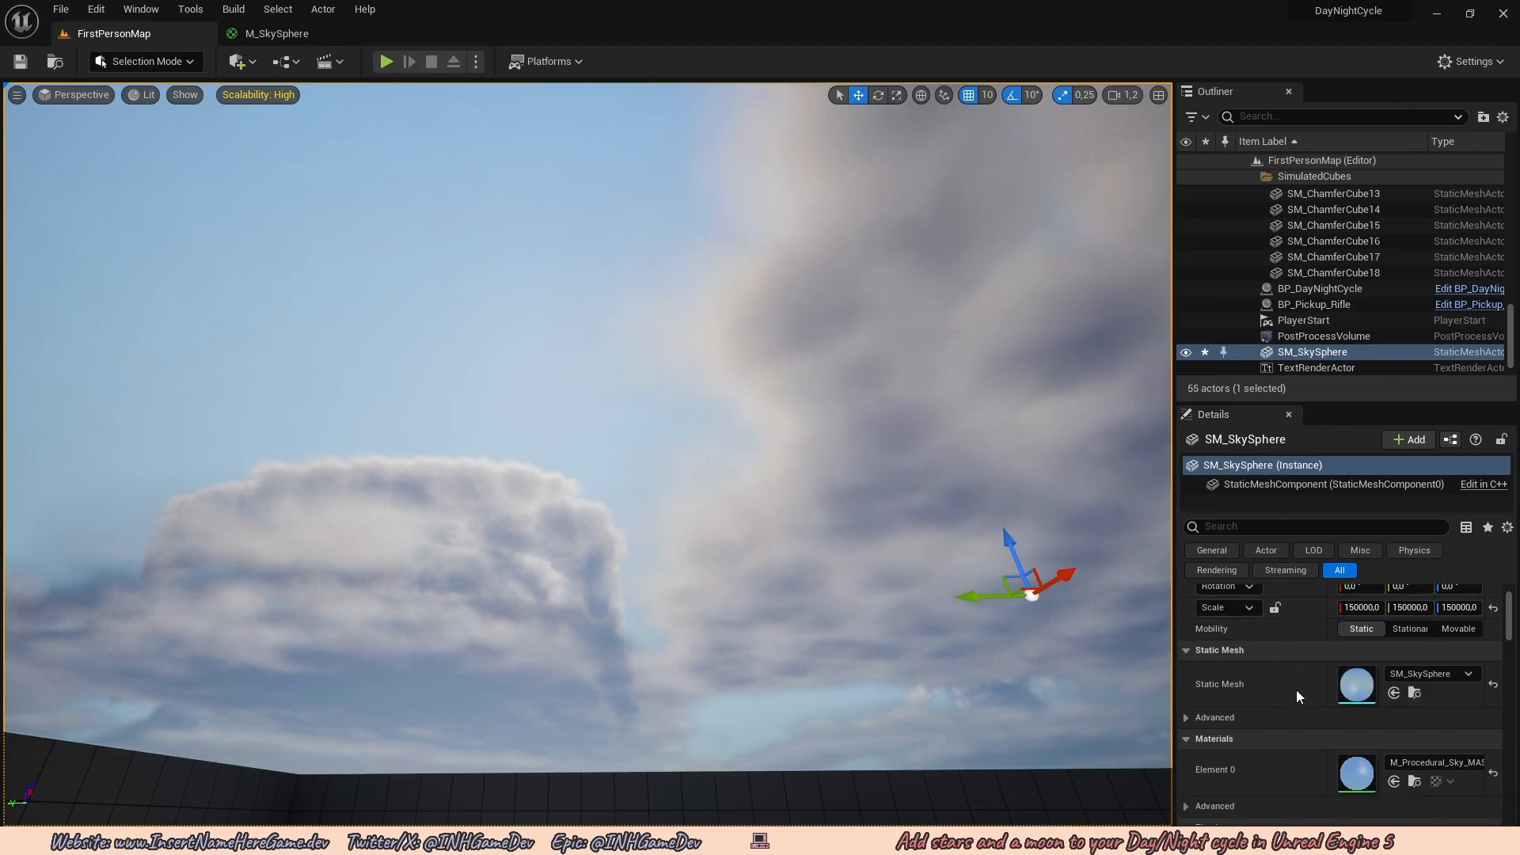
pyautogui.click(1442, 768)
pyautogui.scroll(-2, 1409, 716)
pyautogui.click(1377, 699)
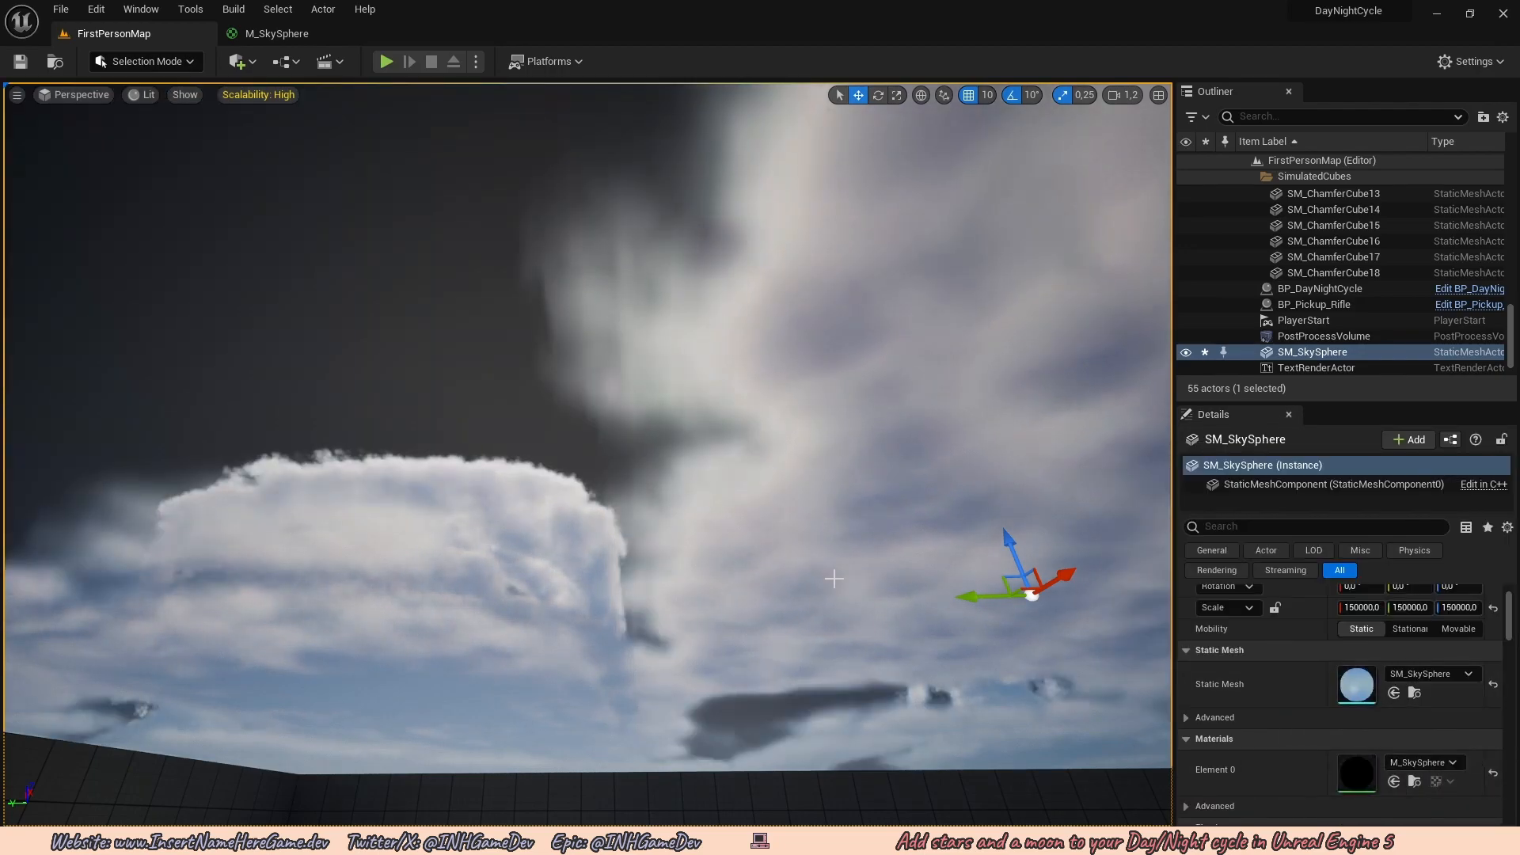
pyautogui.moveTo(832, 576); pyautogui.dragTo(841, 610, button='right')
pyautogui.press('d')
pyautogui.moveTo(841, 541); pyautogui.dragTo(822, 537, button='right')
pyautogui.moveTo(634, 432); pyautogui.dragTo(645, 434, button='right')
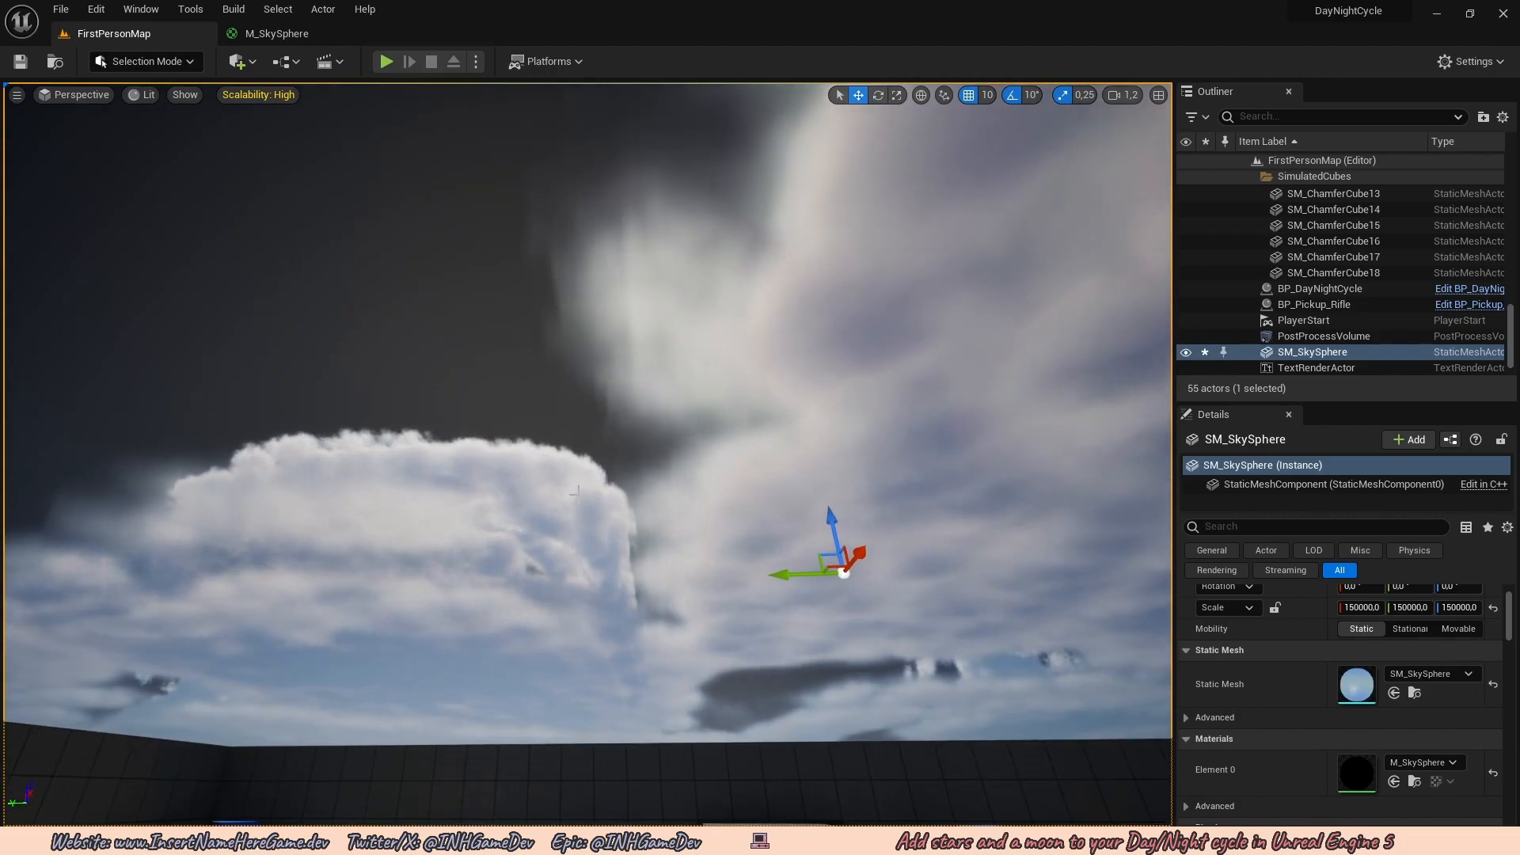
# Connect a SkyAtmosphereViewLuminance node to M_SkySphere's Emissive Color, apply the material and check the sky in the level.
pyautogui.click(277, 33)
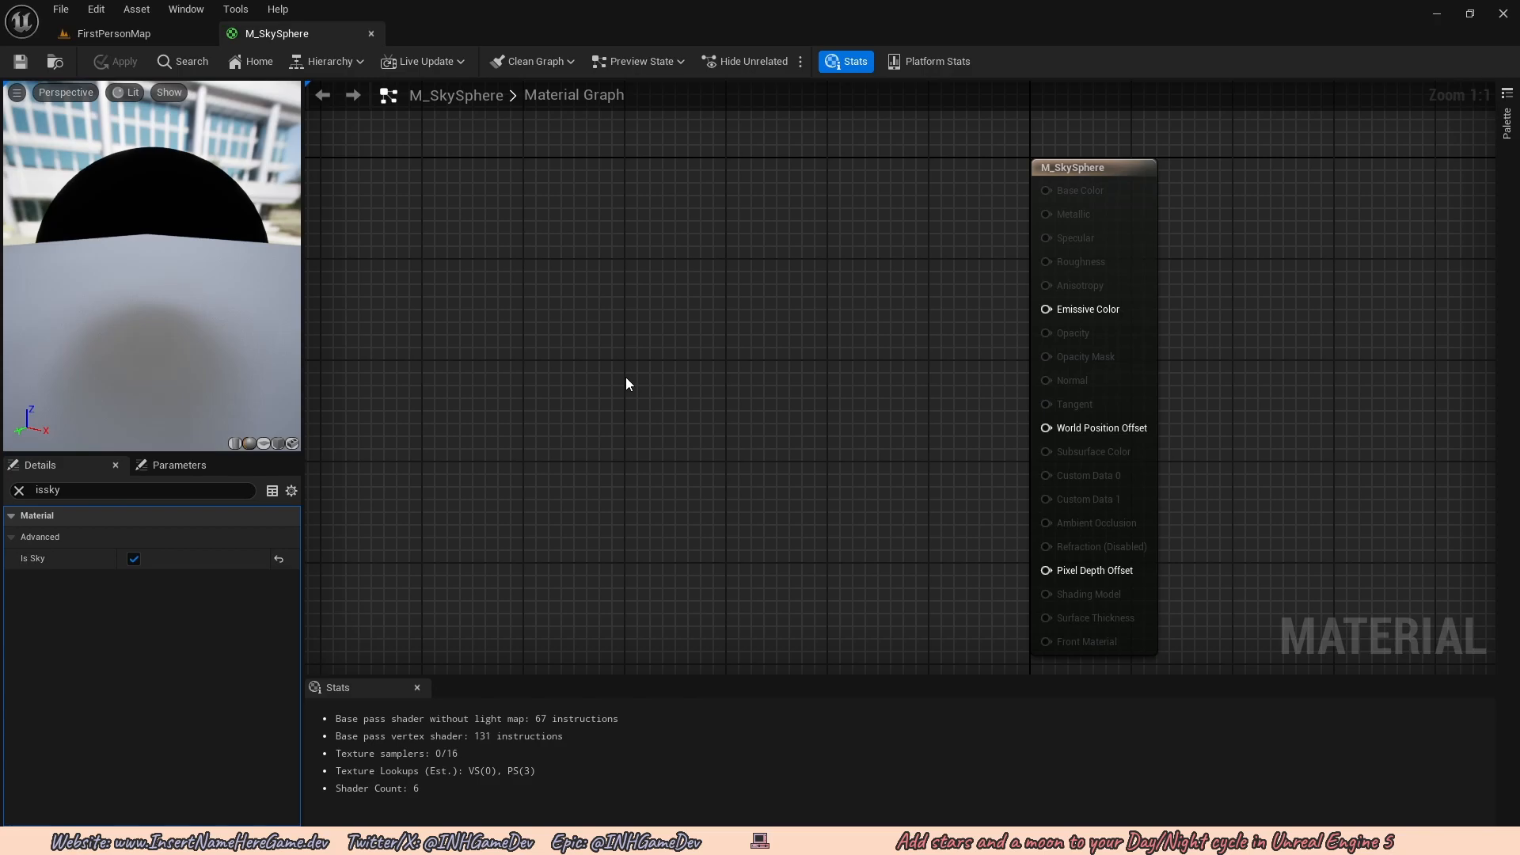
pyautogui.moveTo(620, 374); pyautogui.dragTo(750, 445, button='right')
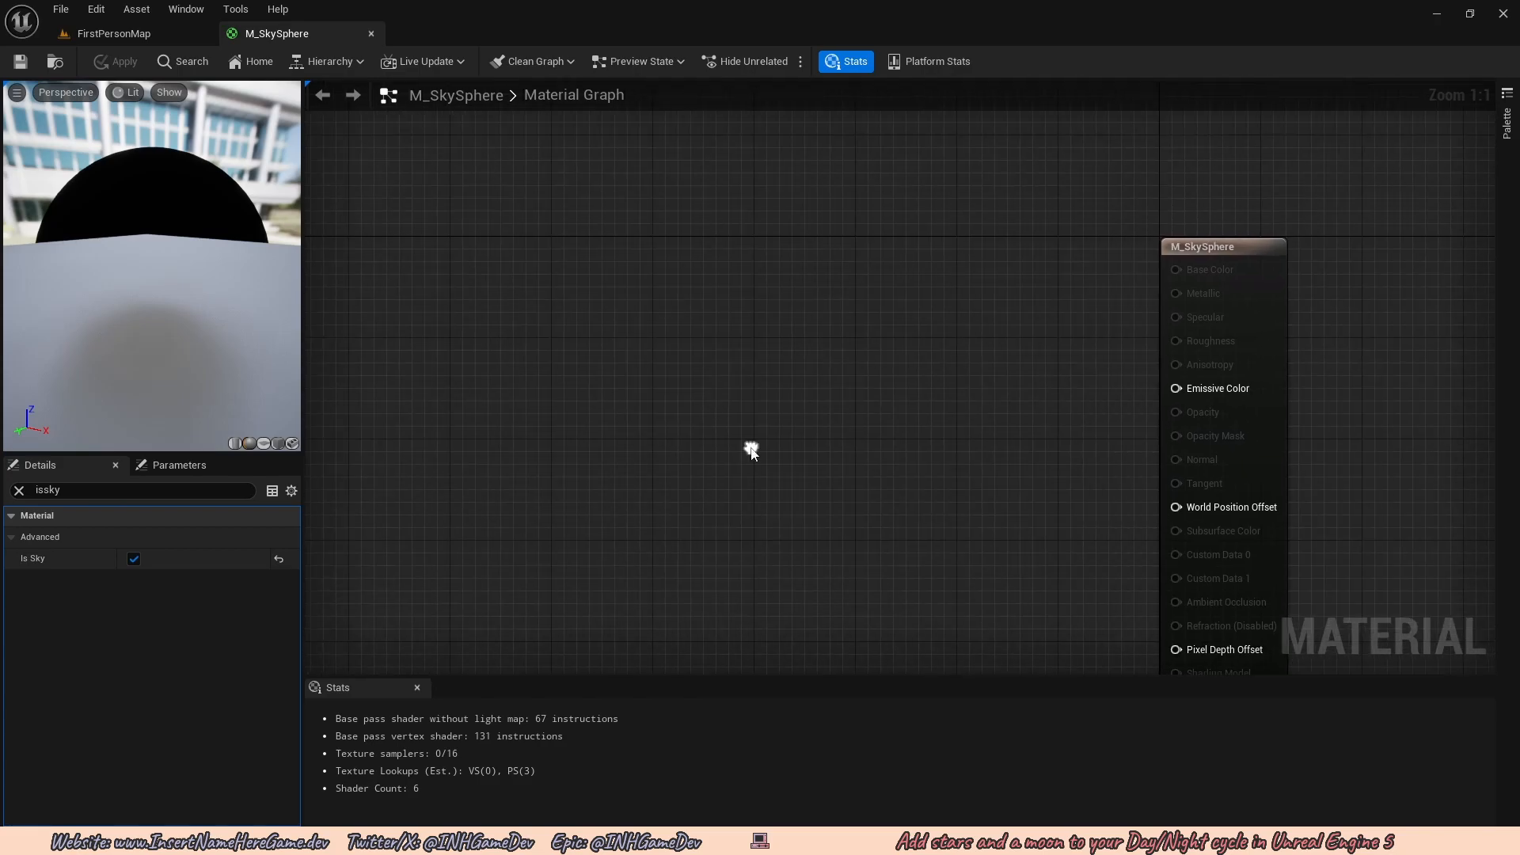
pyautogui.rightClick(641, 423)
pyautogui.write('view')
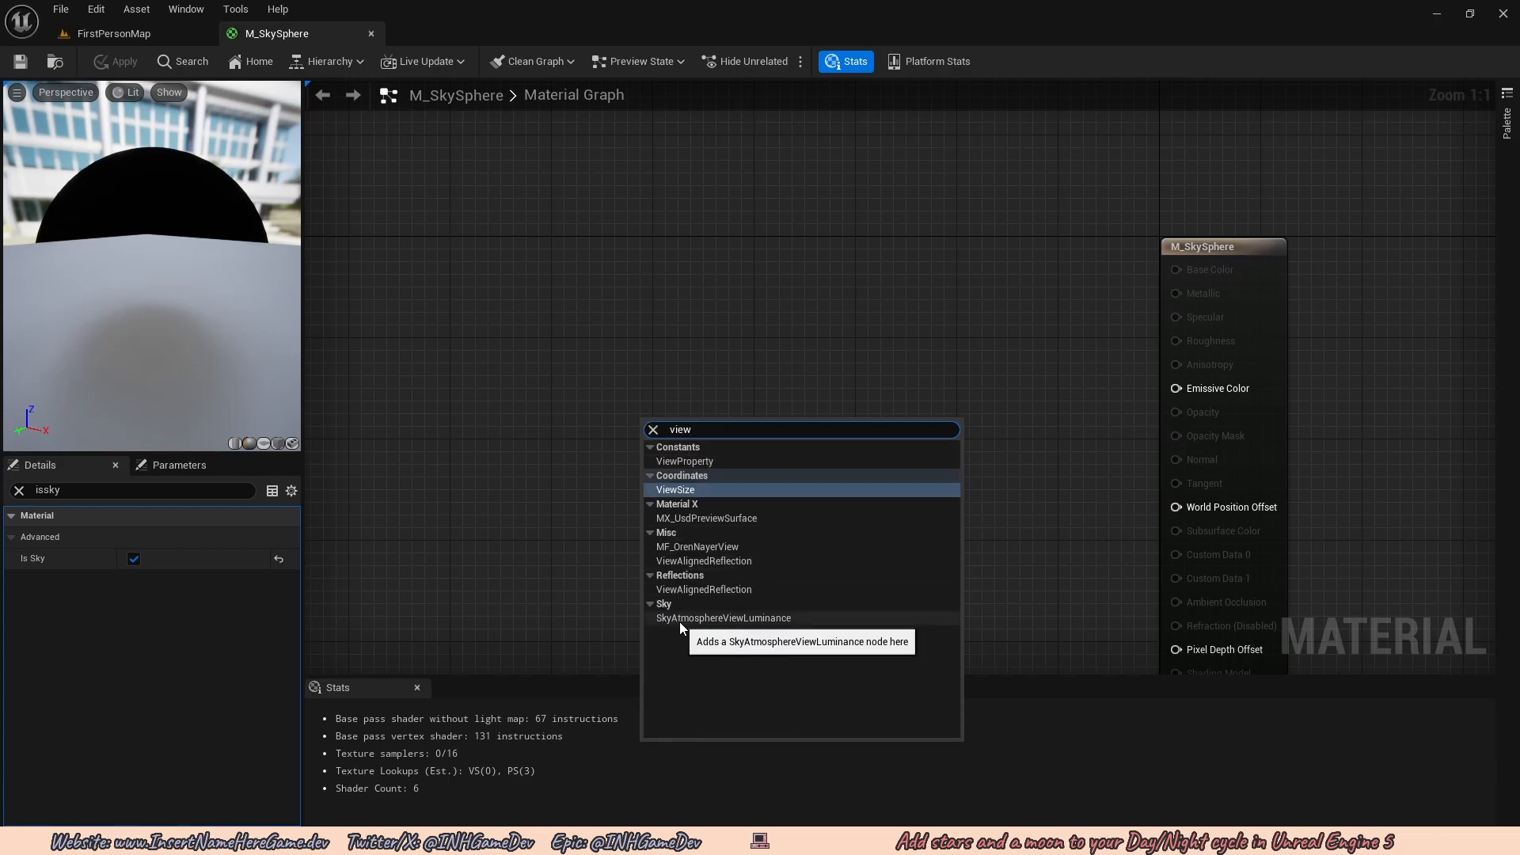
pyautogui.click(710, 620)
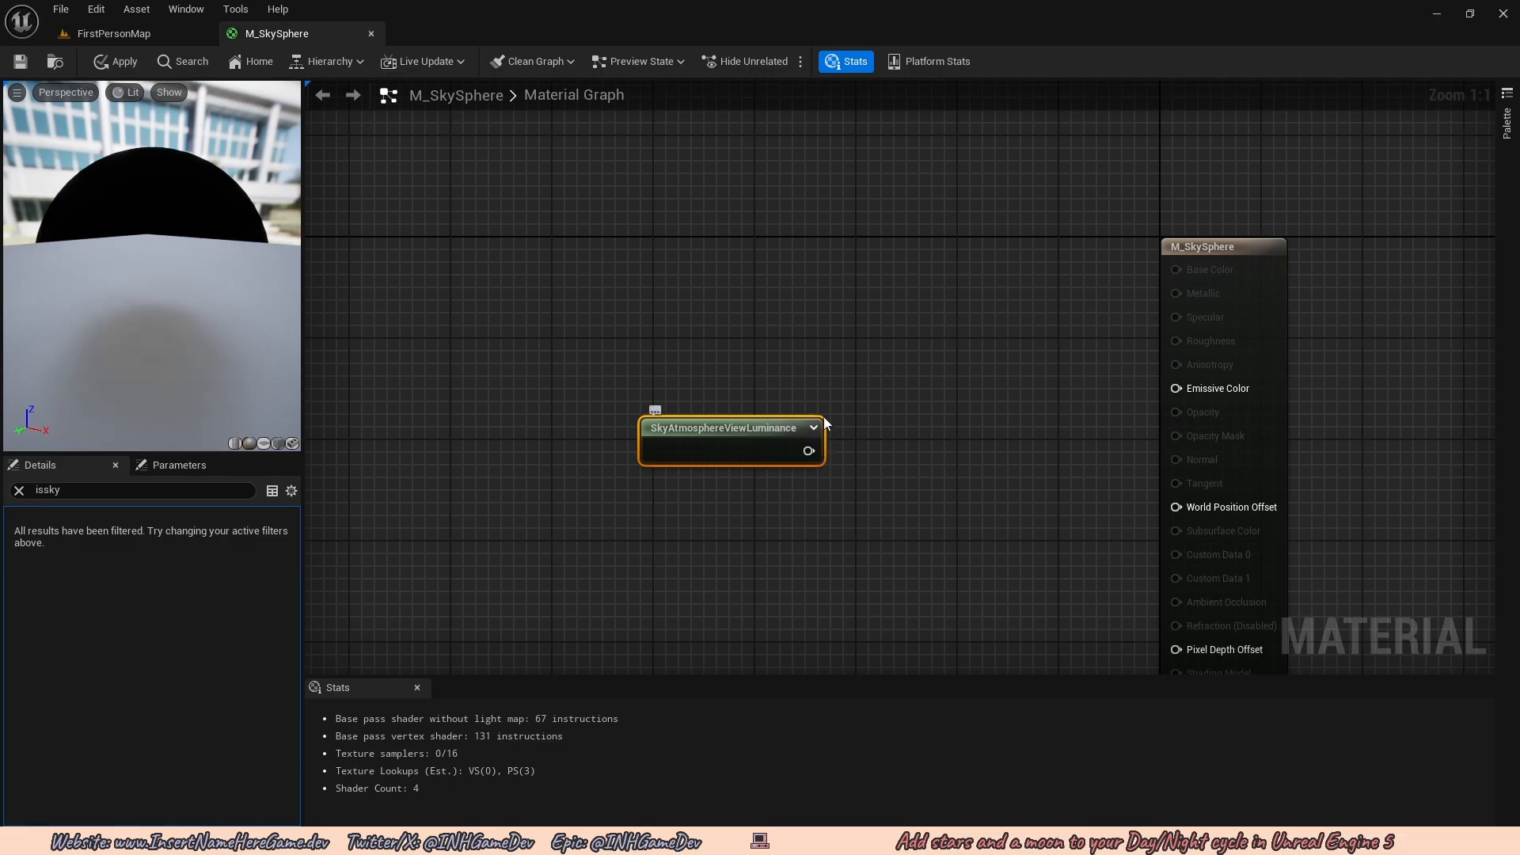
pyautogui.moveTo(814, 452); pyautogui.dragTo(1176, 388)
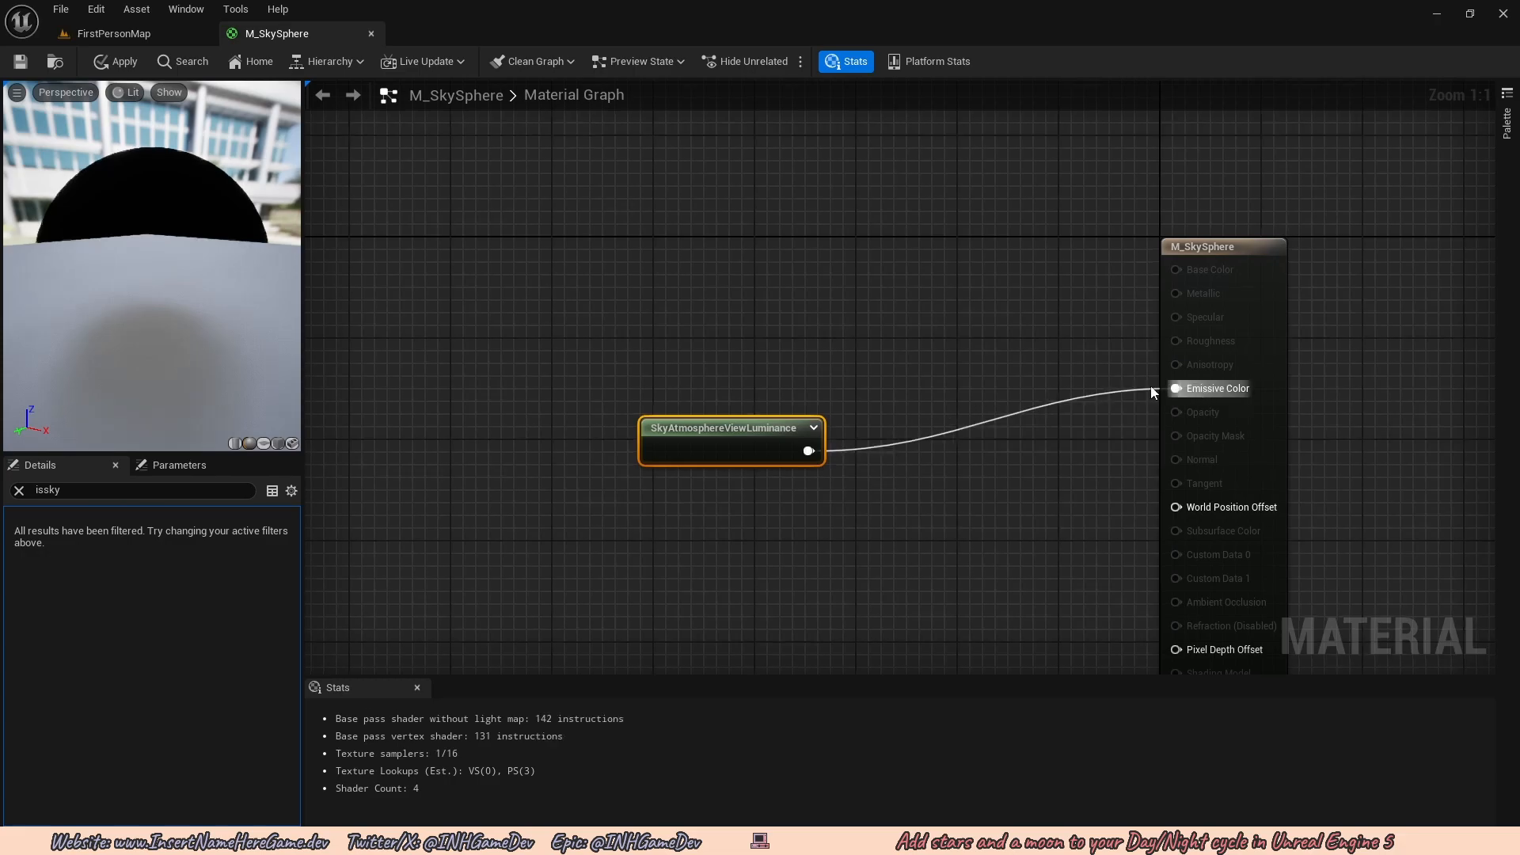
pyautogui.click(115, 61)
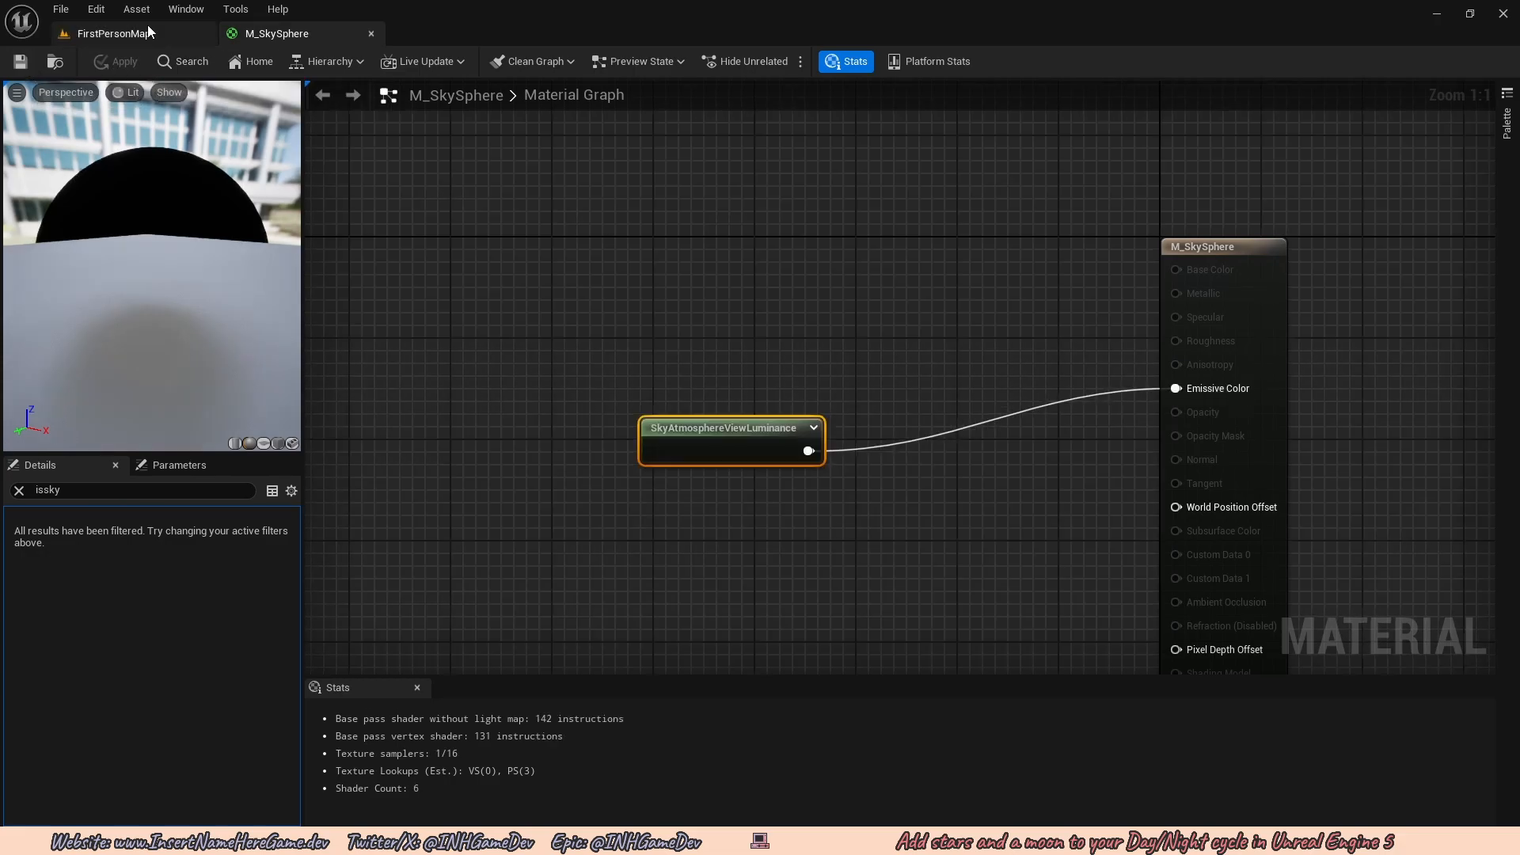
pyautogui.click(114, 33)
pyautogui.moveTo(672, 497); pyautogui.dragTo(708, 526, button='right')
pyautogui.moveTo(566, 345); pyautogui.dragTo(533, 310, button='right')
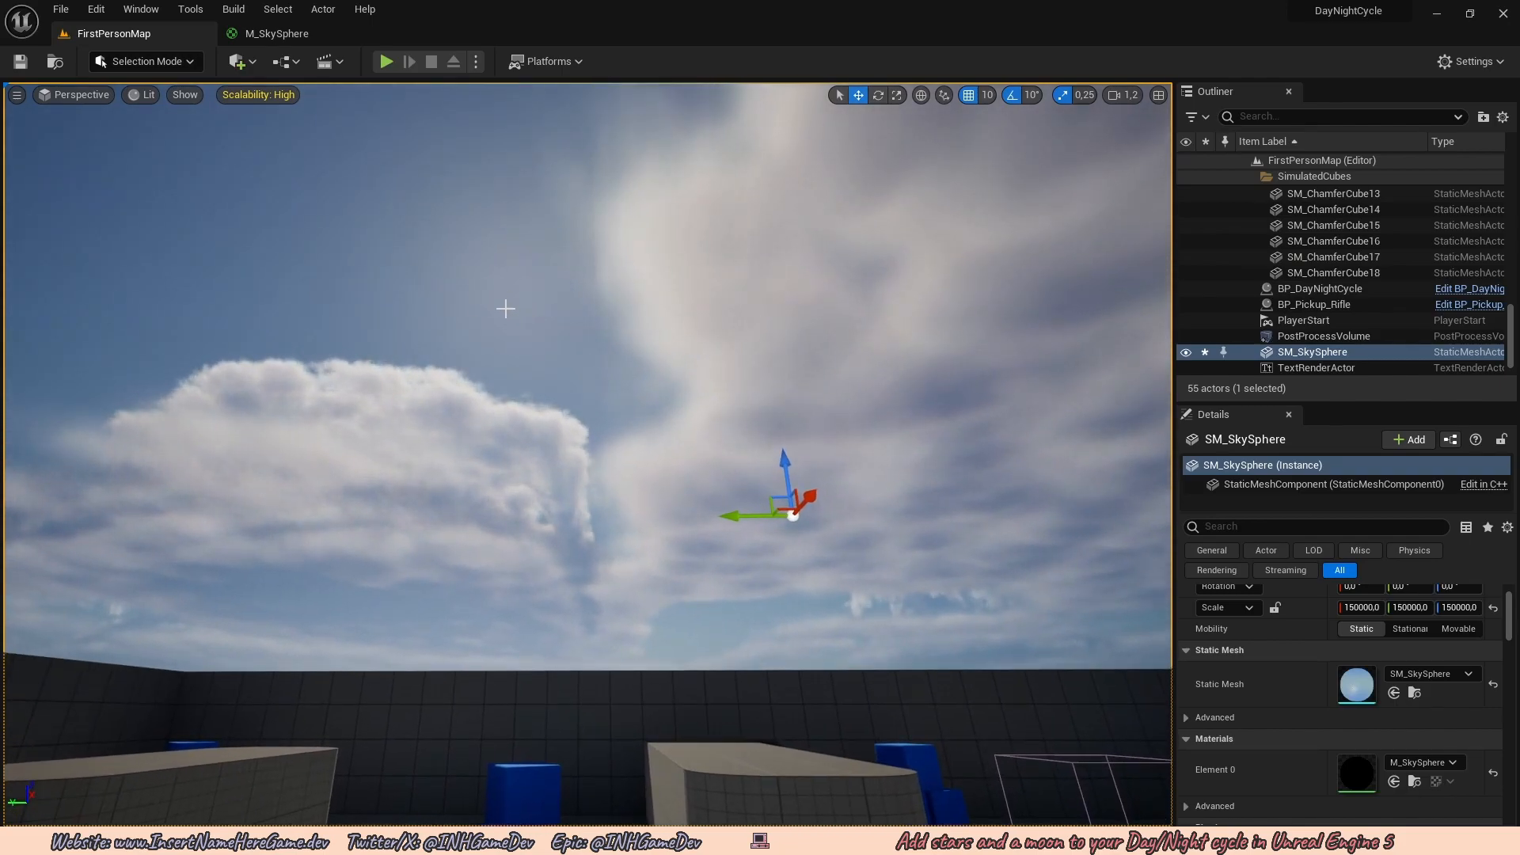
# Create an Add node in M_SkySphere with the SkyAtmosphereViewLuminance output feeding its A input.
pyautogui.click(276, 33)
pyautogui.moveTo(636, 313); pyautogui.dragTo(747, 404)
pyautogui.write('add')
pyautogui.click(831, 402)
pyautogui.moveTo(631, 381); pyautogui.dragTo(669, 383, button='right')
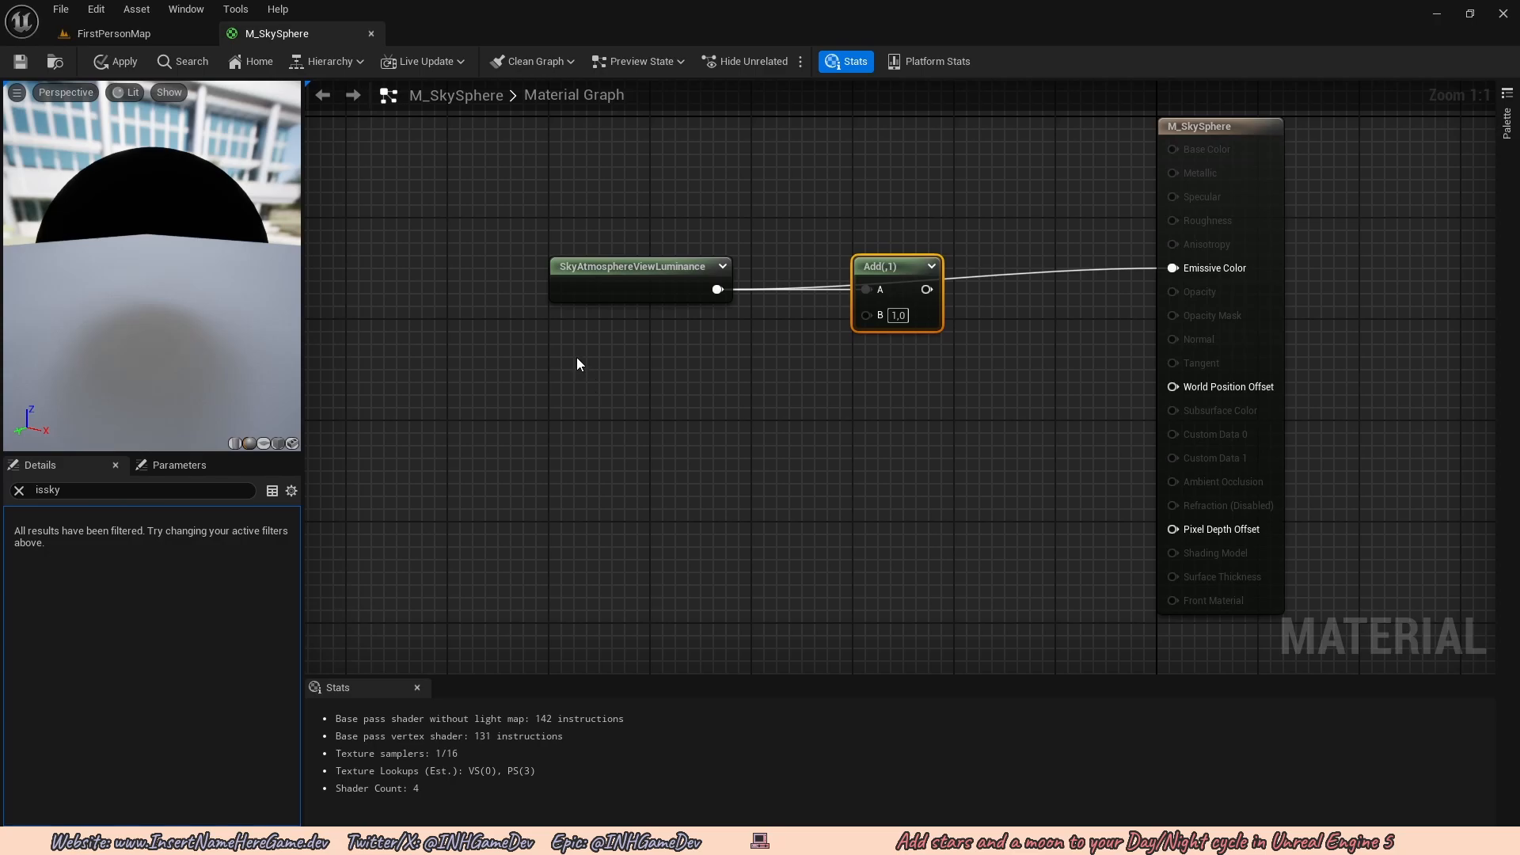
# Feed a SkyAtmosphereLightDiskLuminance node into the Add node's B, route the sum to Emissive Color, and apply and check the result.
pyautogui.rightClick(577, 358)
pyautogui.write('li')
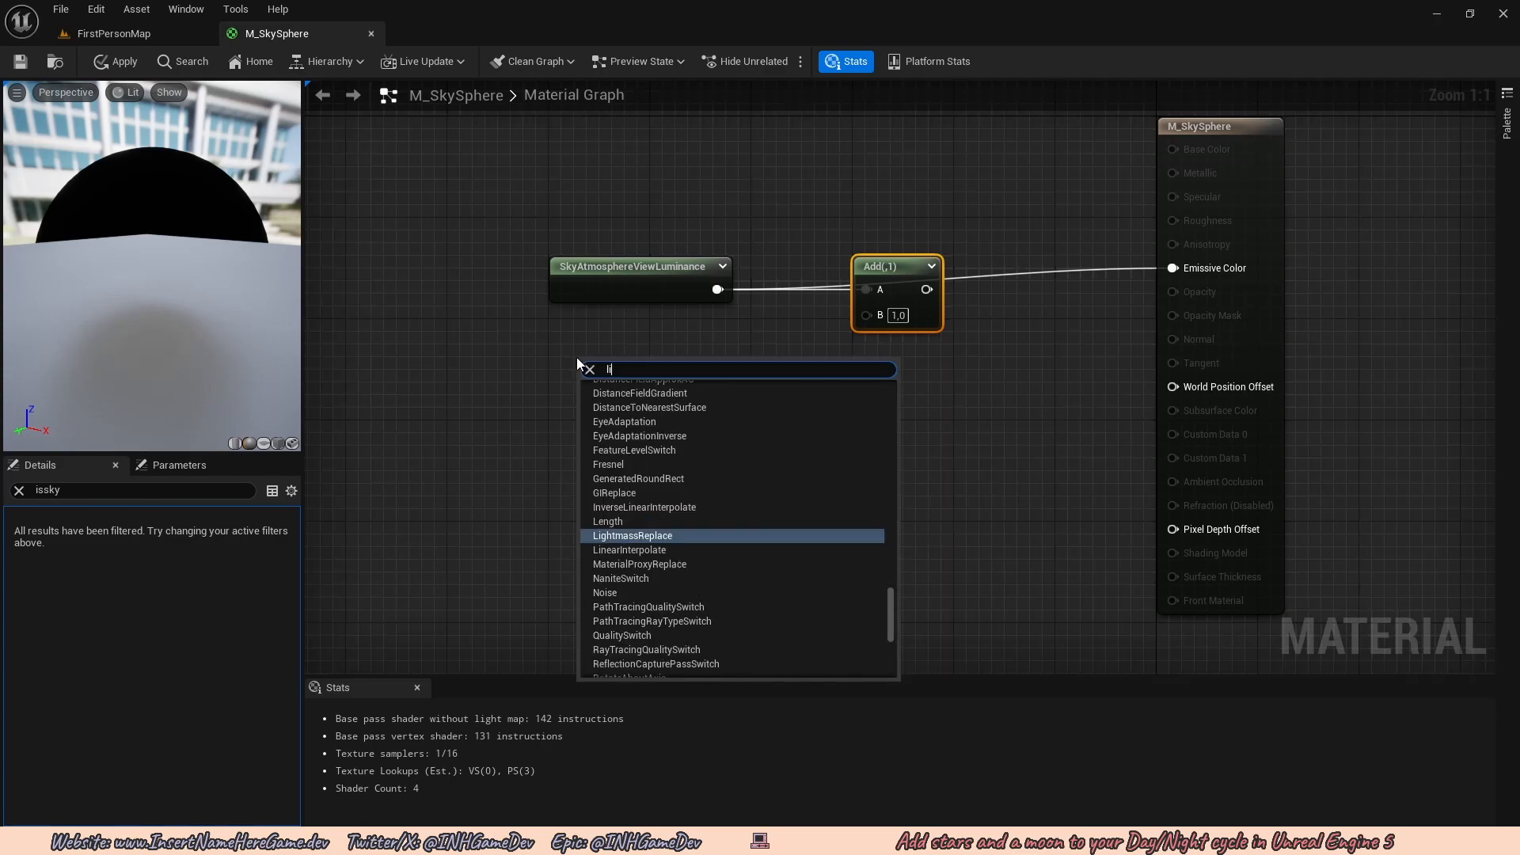
pyautogui.press('BackSpace')
pyautogui.press('BackSpace')
pyautogui.write('disk')
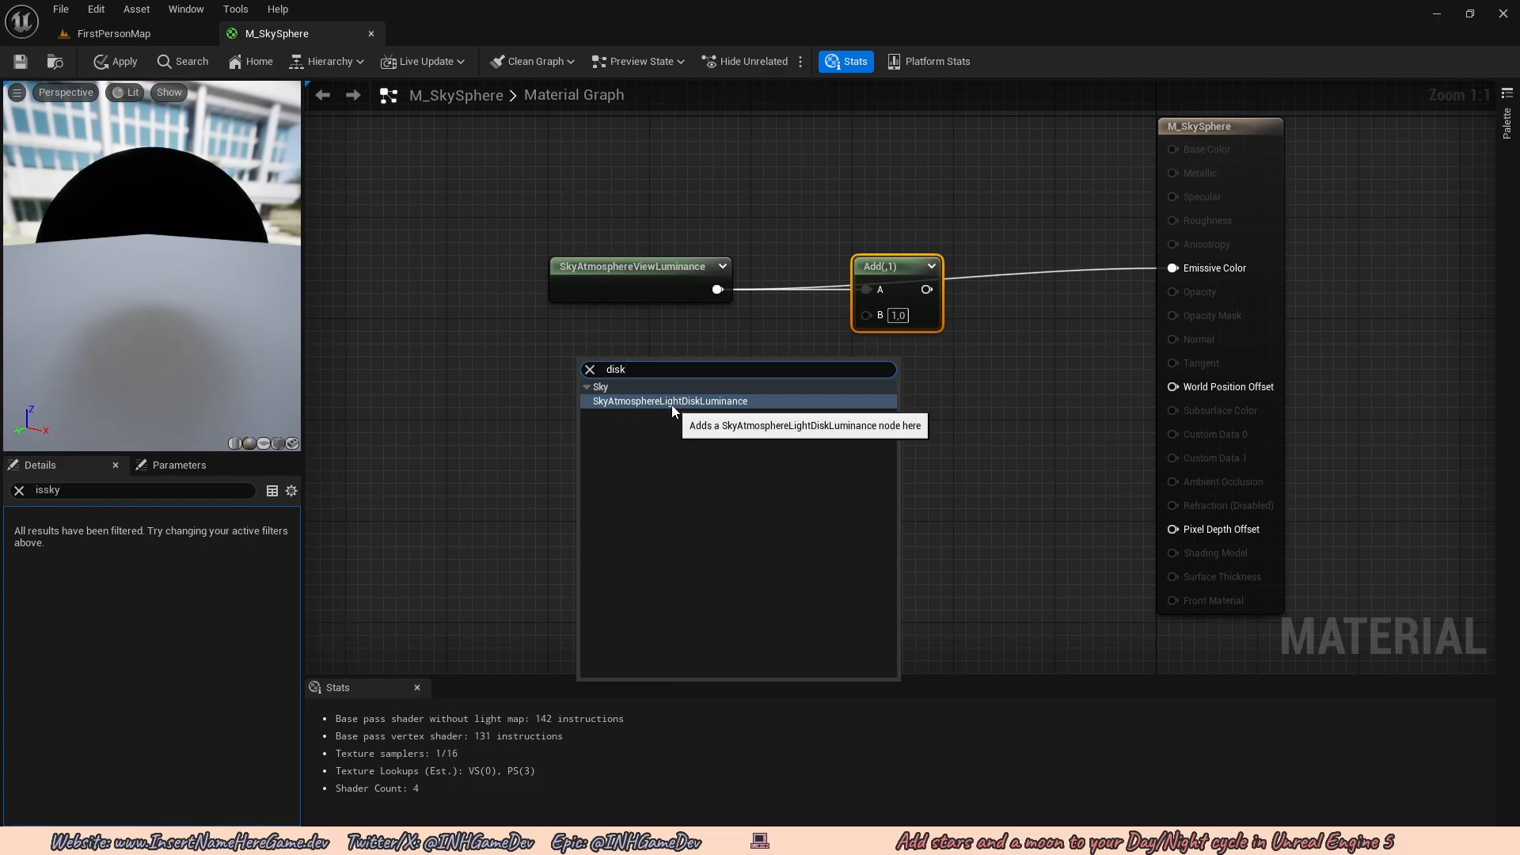
pyautogui.click(677, 402)
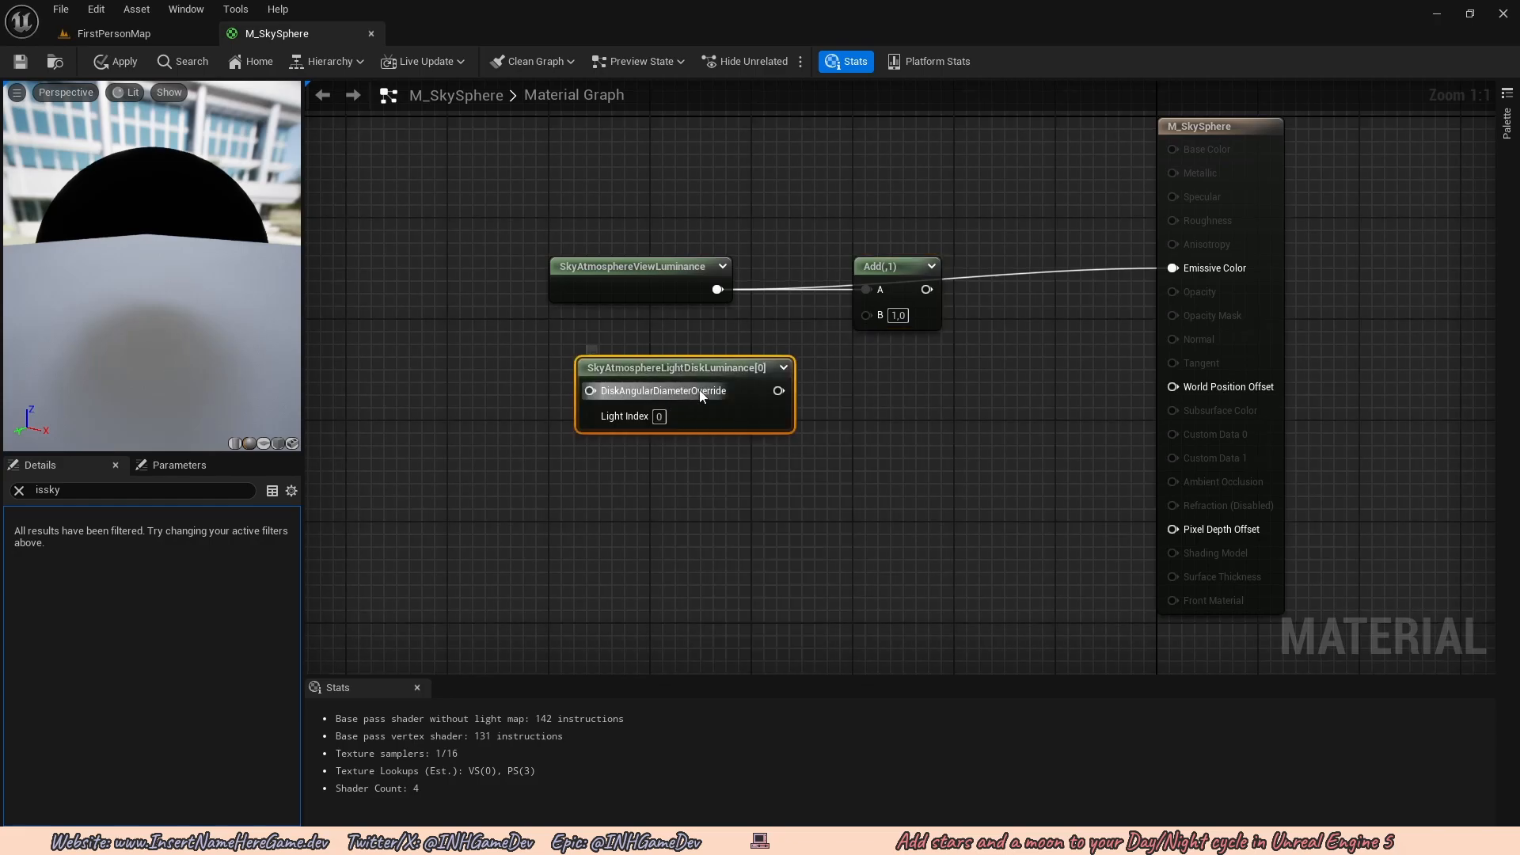
pyautogui.moveTo(729, 364); pyautogui.dragTo(1175, 302)
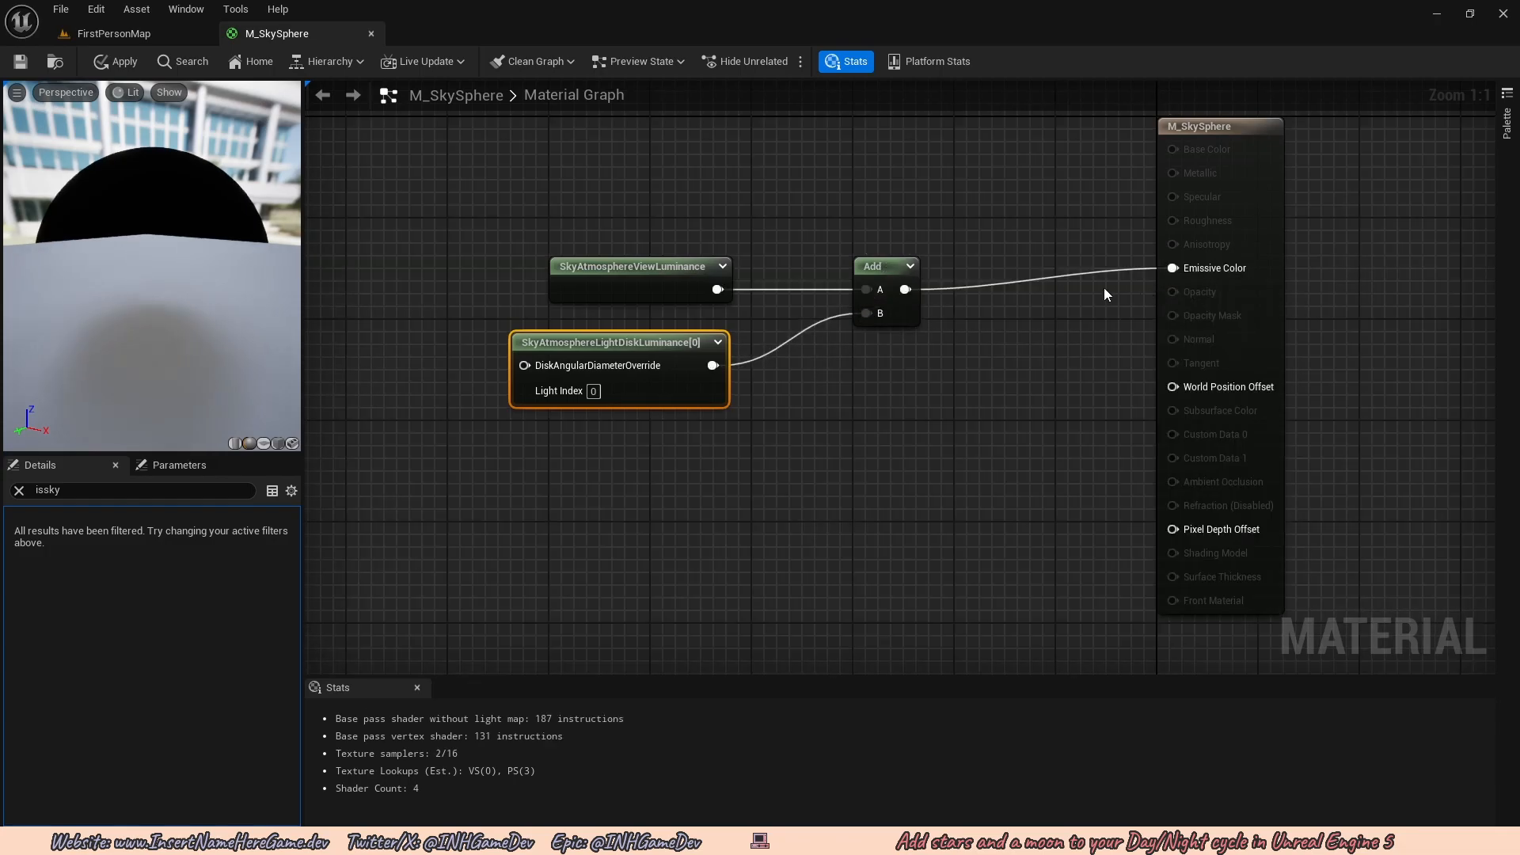
pyautogui.click(117, 62)
pyautogui.click(100, 38)
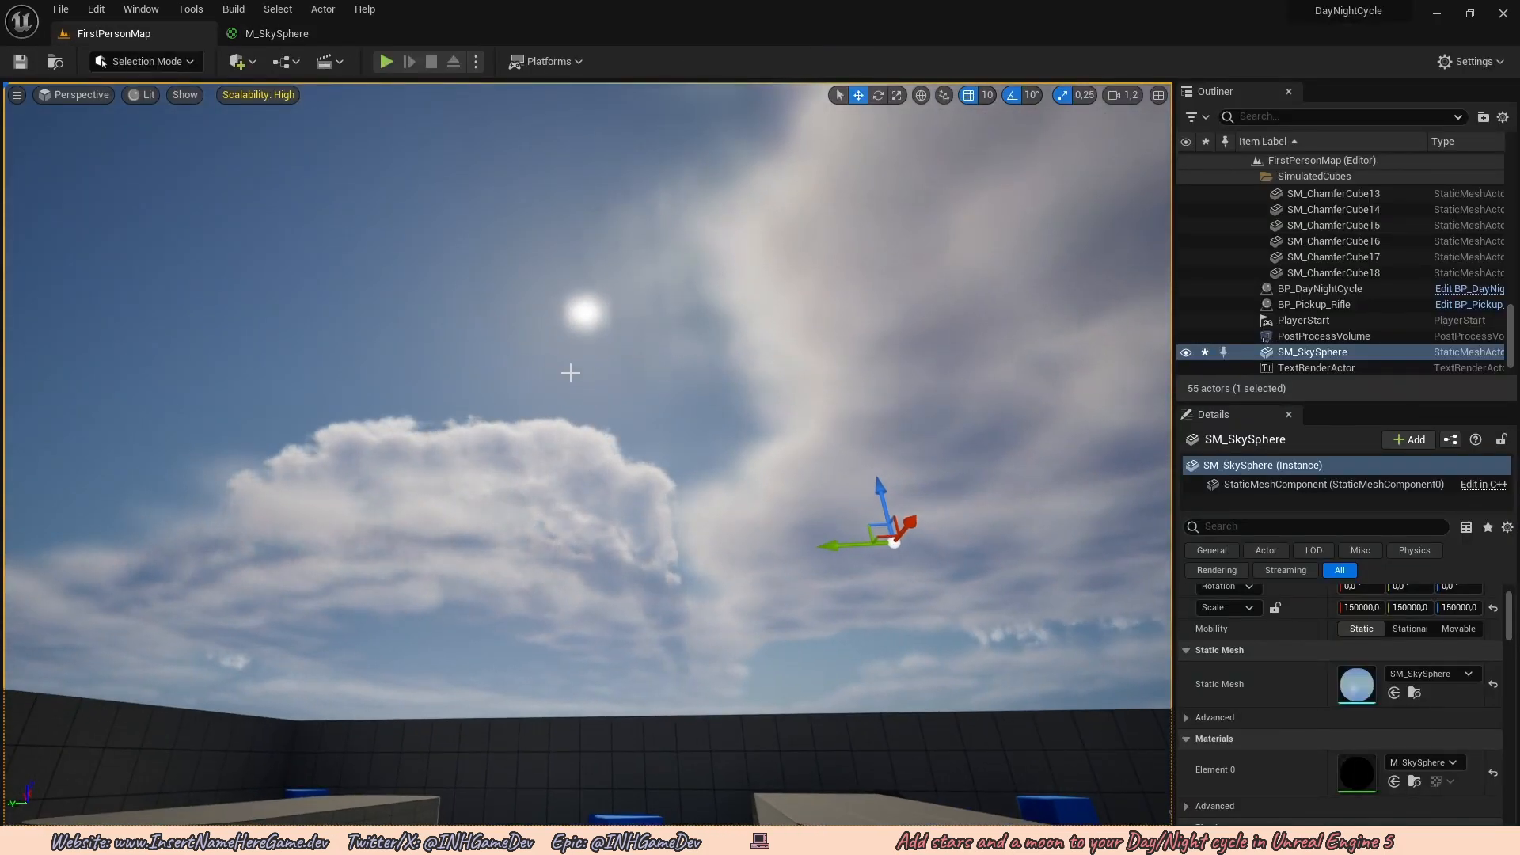
# Duplicate the SkyAtmosphereLightDiskLuminance node, place the copy below the original and set its Light Index to 1.
pyautogui.click(277, 33)
pyautogui.scroll(-1, 597, 343)
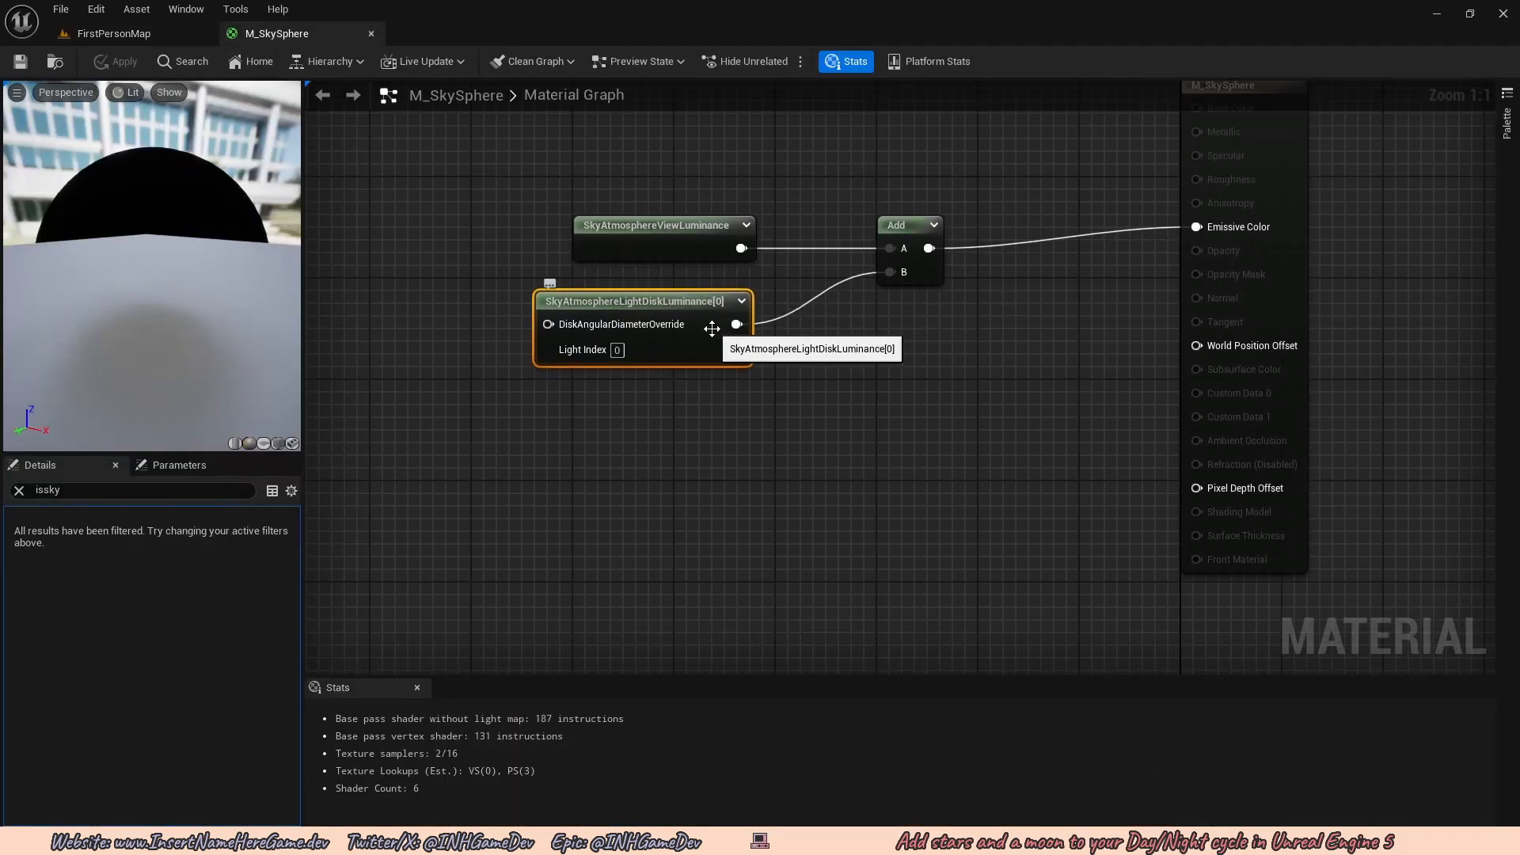
pyautogui.hotkey('ctrl', 'd')
pyautogui.moveTo(982, 365); pyautogui.dragTo(649, 392)
pyautogui.click(617, 438)
pyautogui.write('1')
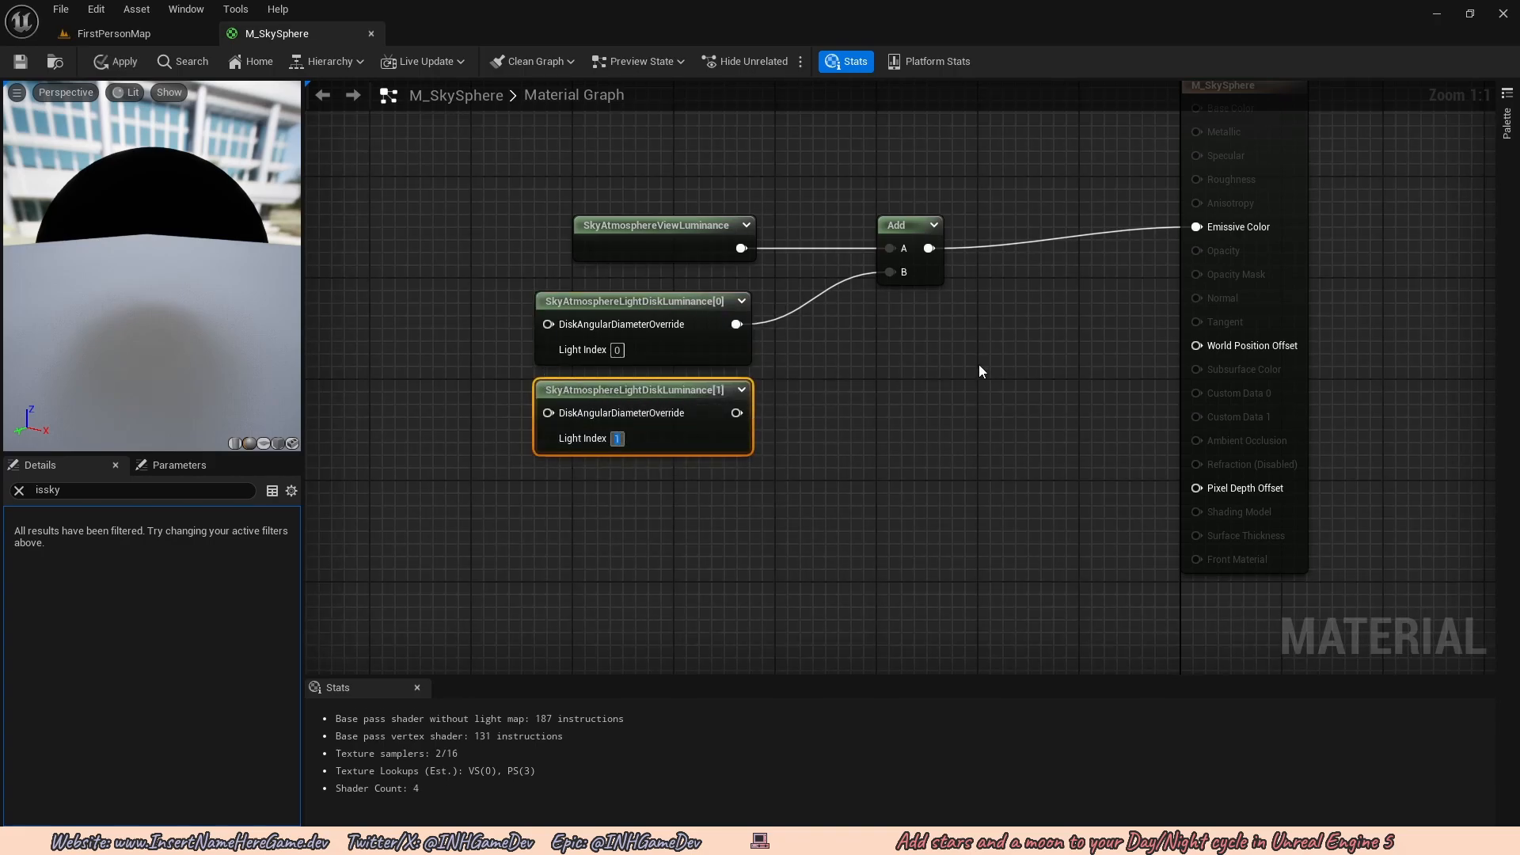
pyautogui.click(979, 367)
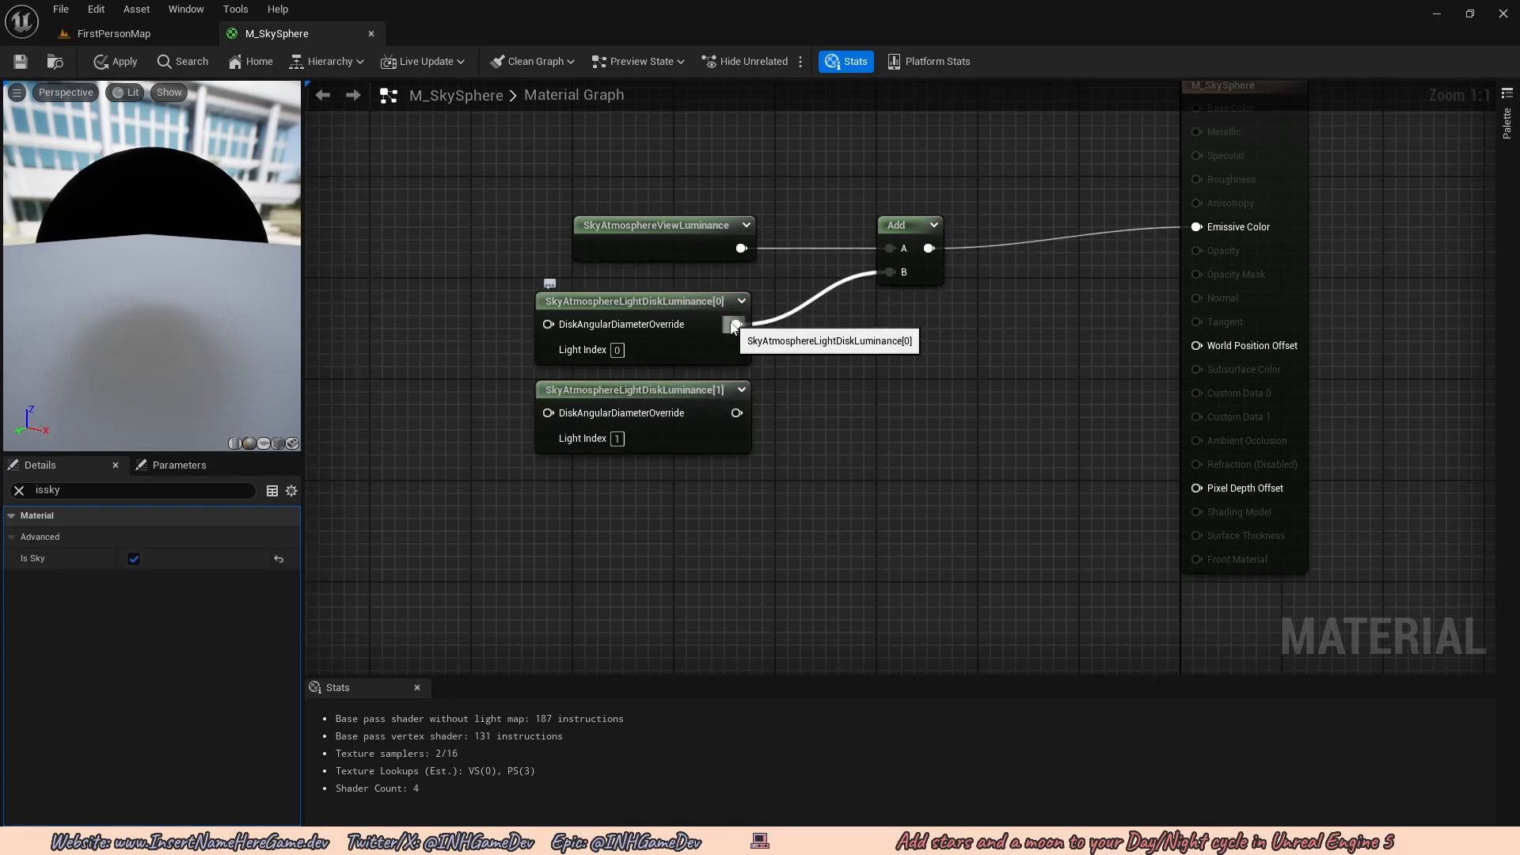
# Sum both light disk luminance nodes with a second Add node feeding the first Add's B input, and apply the material.
pyautogui.moveTo(734, 324); pyautogui.dragTo(805, 361)
pyautogui.write('add')
pyautogui.click(824, 447)
pyautogui.moveTo(736, 412); pyautogui.dragTo(892, 273)
pyautogui.scroll(-2, 966, 372)
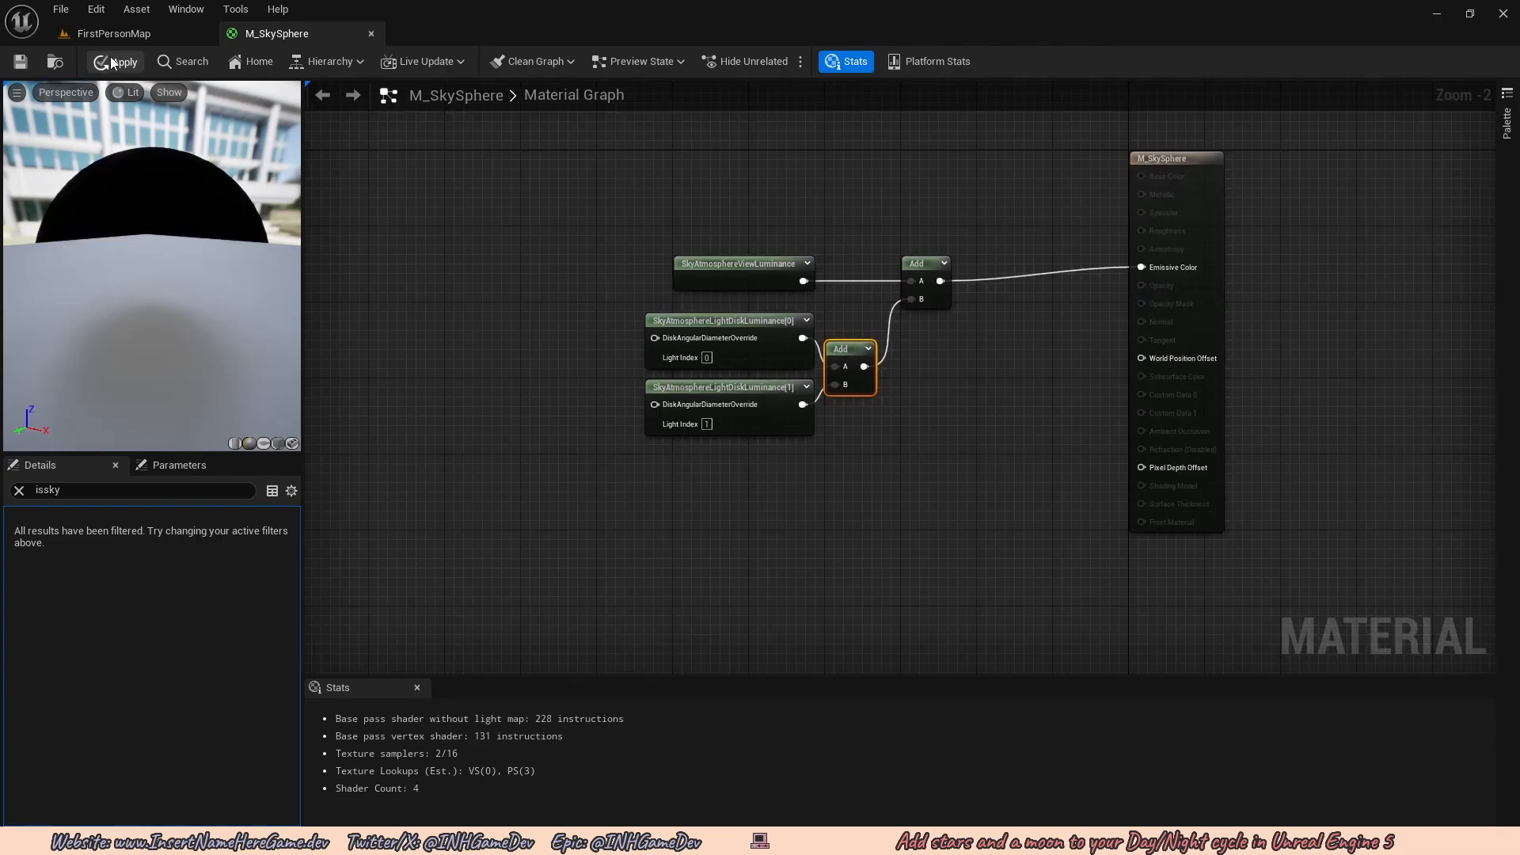
# Set BP_DayNightCycle's Solar Time to 11,712 in the level and look at the sun in the sky.
pyautogui.click(123, 33)
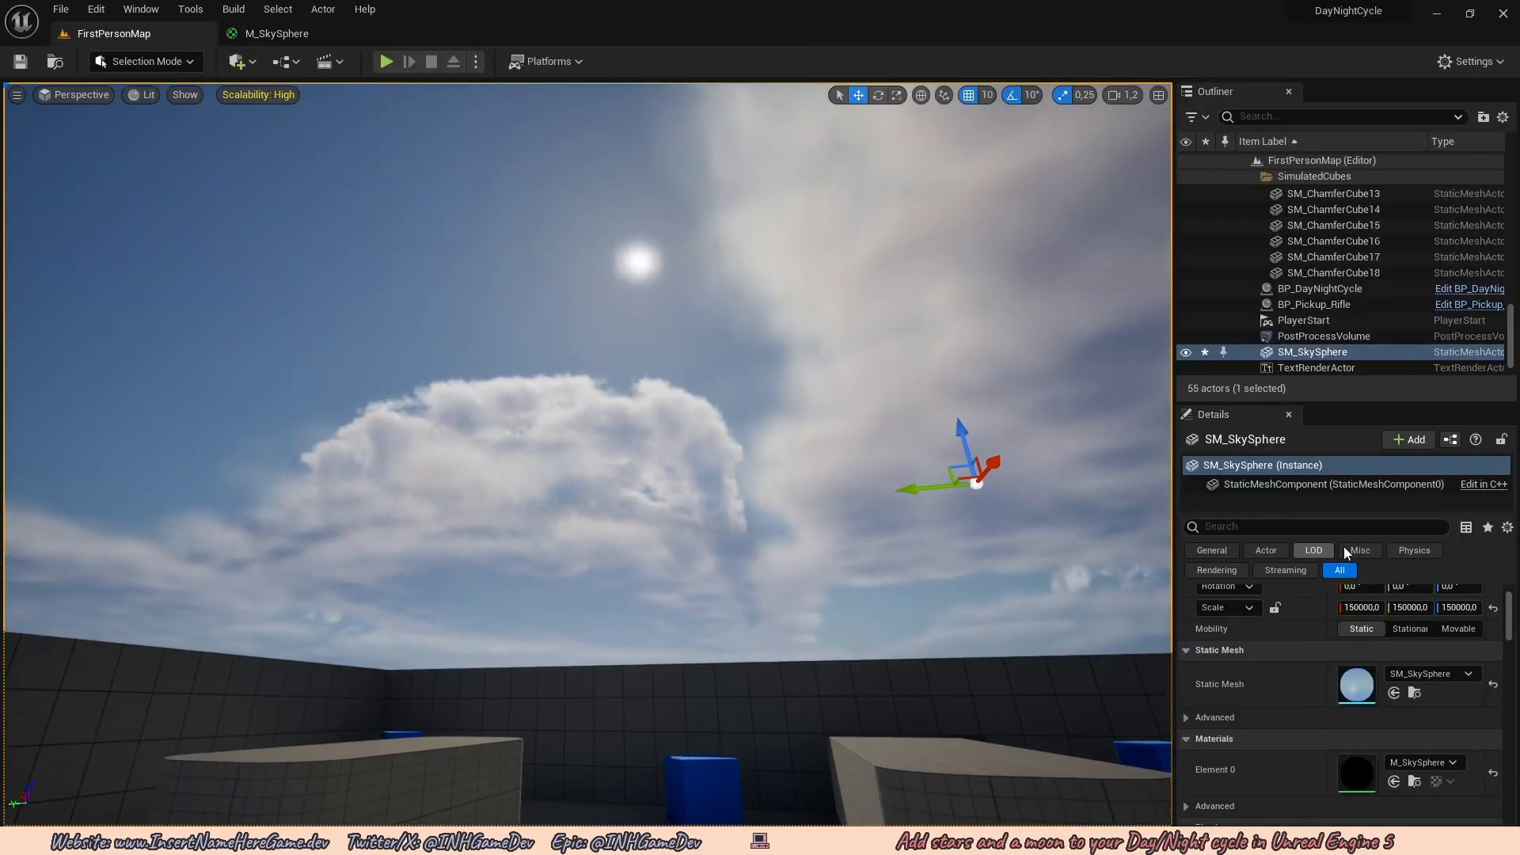
pyautogui.click(1325, 291)
pyautogui.scroll(-8, 1260, 657)
pyautogui.moveTo(1379, 744)
pyautogui.mouseDown()
pyautogui.moveTo(1346, 744)
pyautogui.moveTo(1385, 744)
pyautogui.mouseUp()
pyautogui.moveTo(980, 646); pyautogui.dragTo(984, 630, button='right')
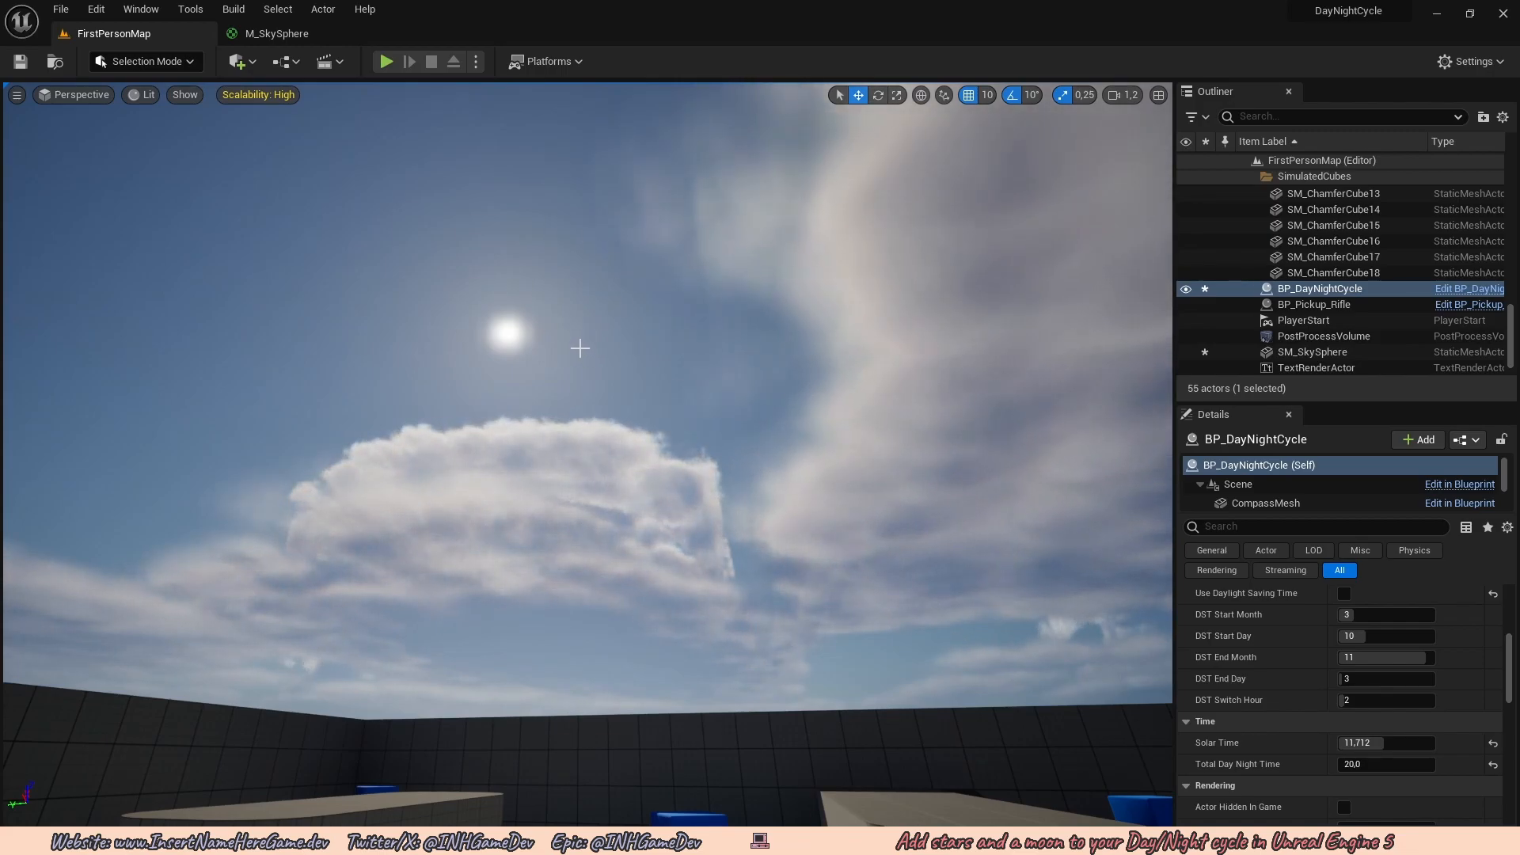
pyautogui.moveTo(579, 349); pyautogui.dragTo(568, 395, button='right')
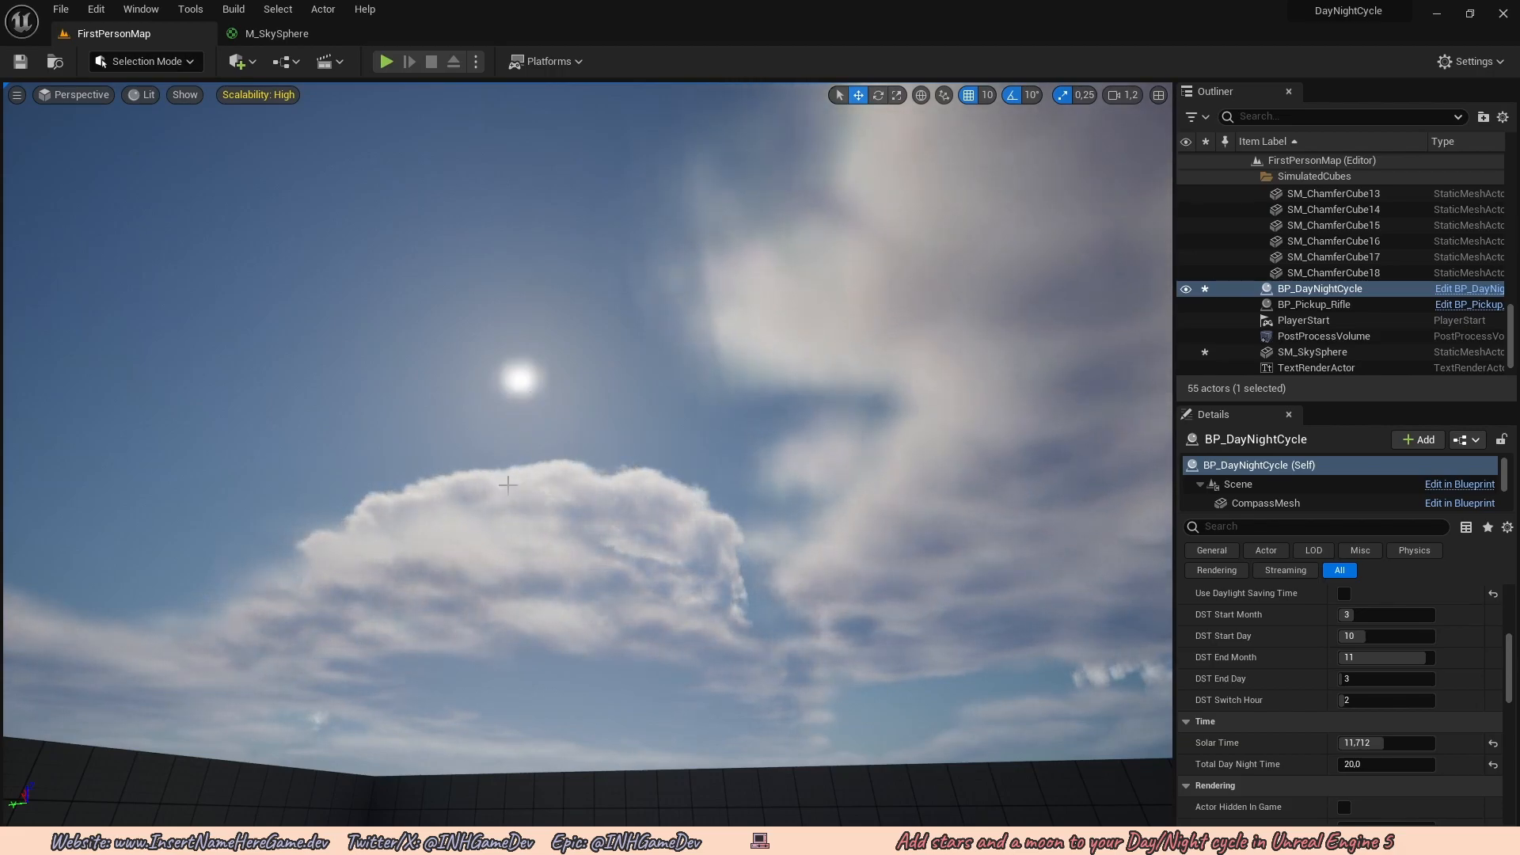
# Import T_Moon.png and T_Stars.png from the DayNightCycleStarsMoon folder into the project content.
pyautogui.hotkey('alt', 'Tab')
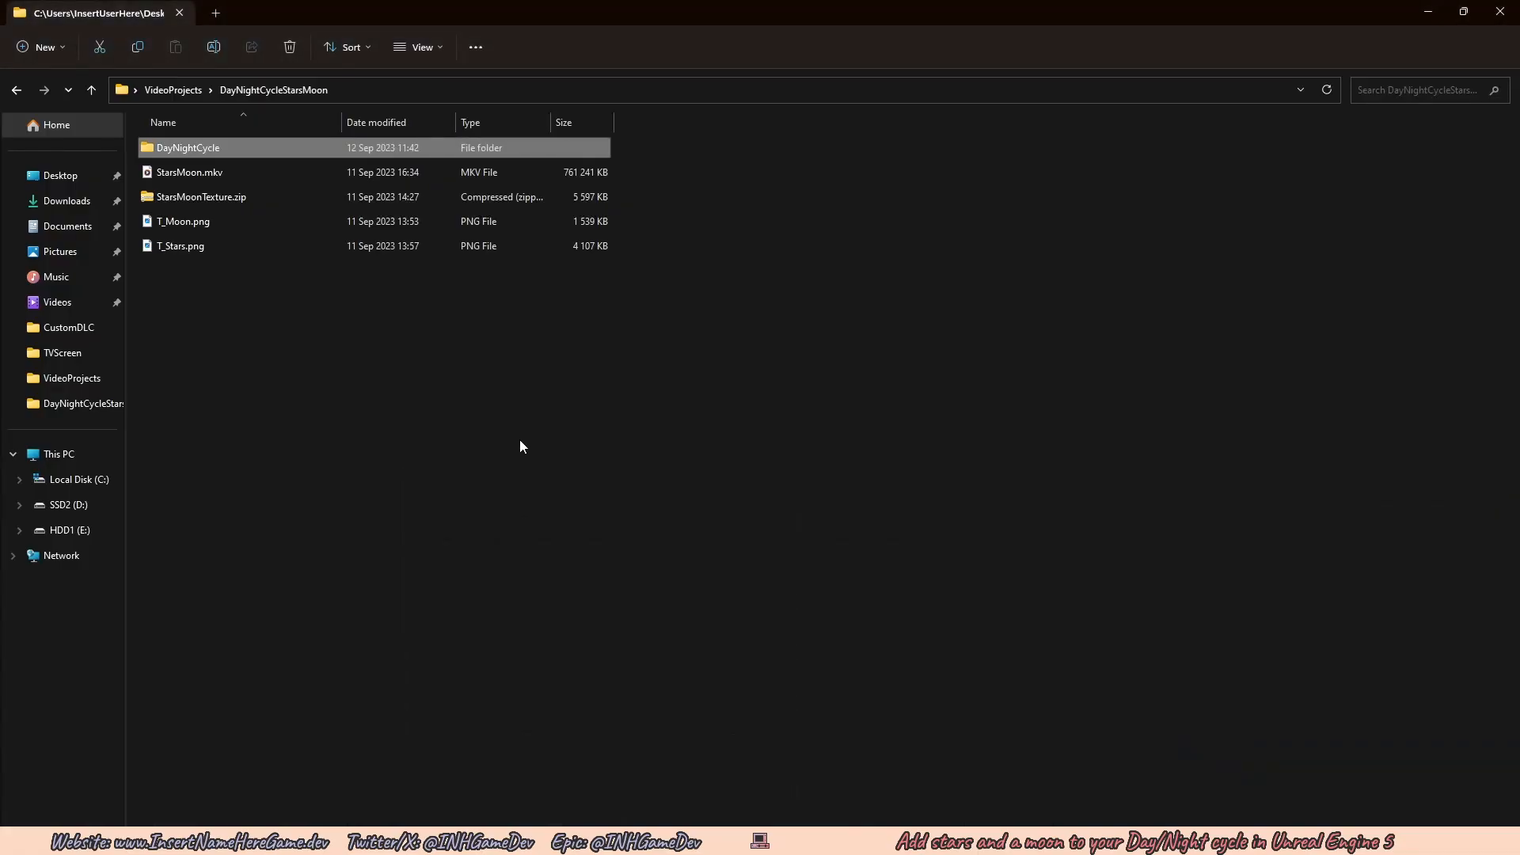
pyautogui.moveTo(600, 6); pyautogui.dragTo(715, 147)
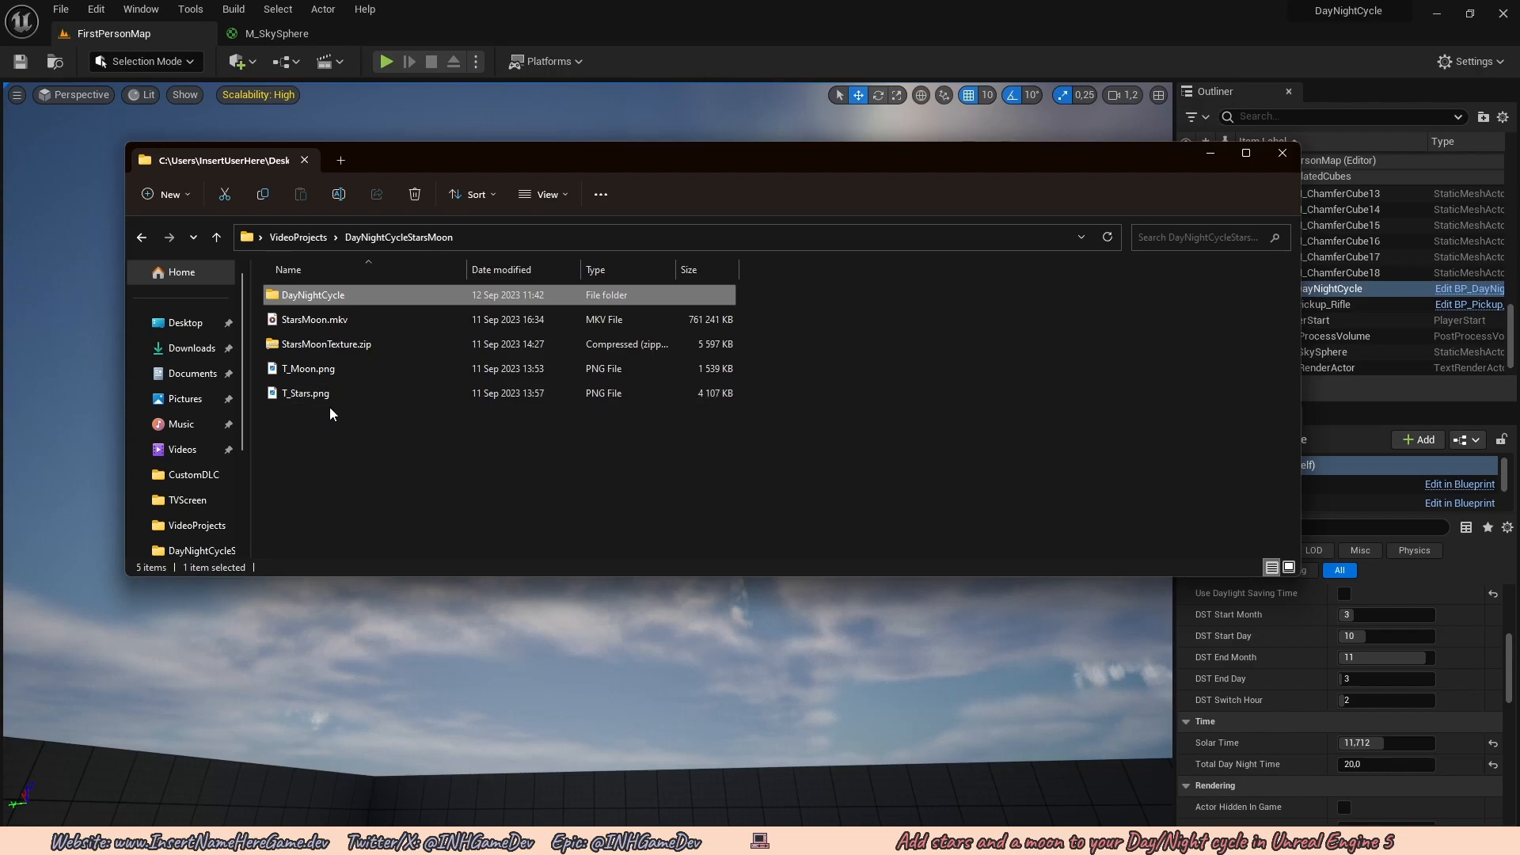
pyautogui.moveTo(309, 394)
pyautogui.moveTo(690, 631); pyautogui.dragTo(728, 646, button='right')
pyautogui.hotkey('ctrl', 'space')
pyautogui.hotkey('alt', 'Tab')
pyautogui.moveTo(441, 458); pyautogui.dragTo(888, 655)
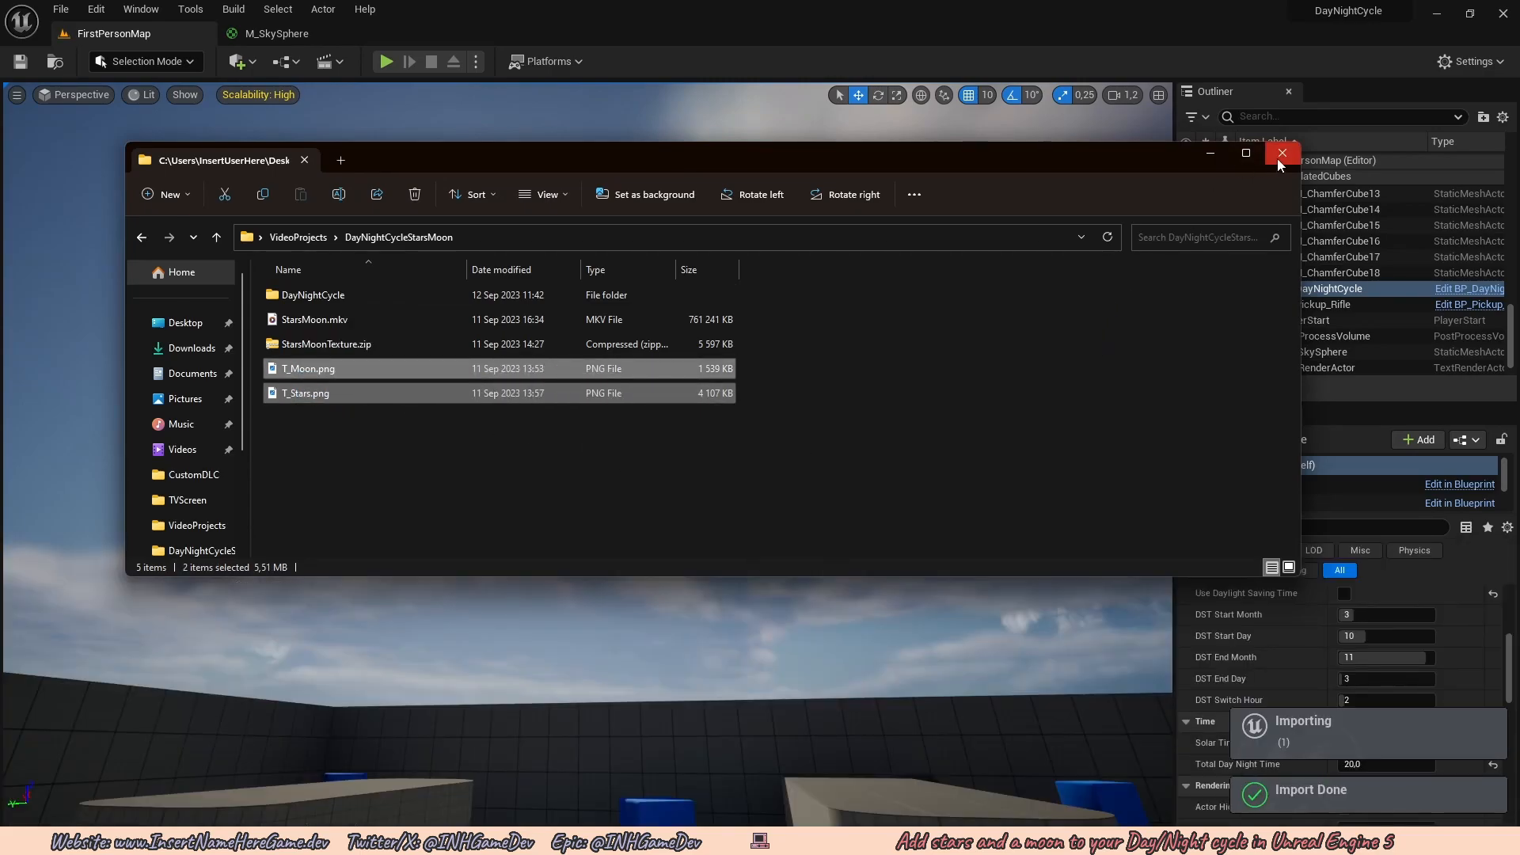
pyautogui.click(1282, 153)
pyautogui.moveTo(697, 297)
pyautogui.mouseDown(button='right')
pyautogui.moveTo(697, 356)
pyautogui.moveTo(699, 295)
pyautogui.mouseUp(button='right')
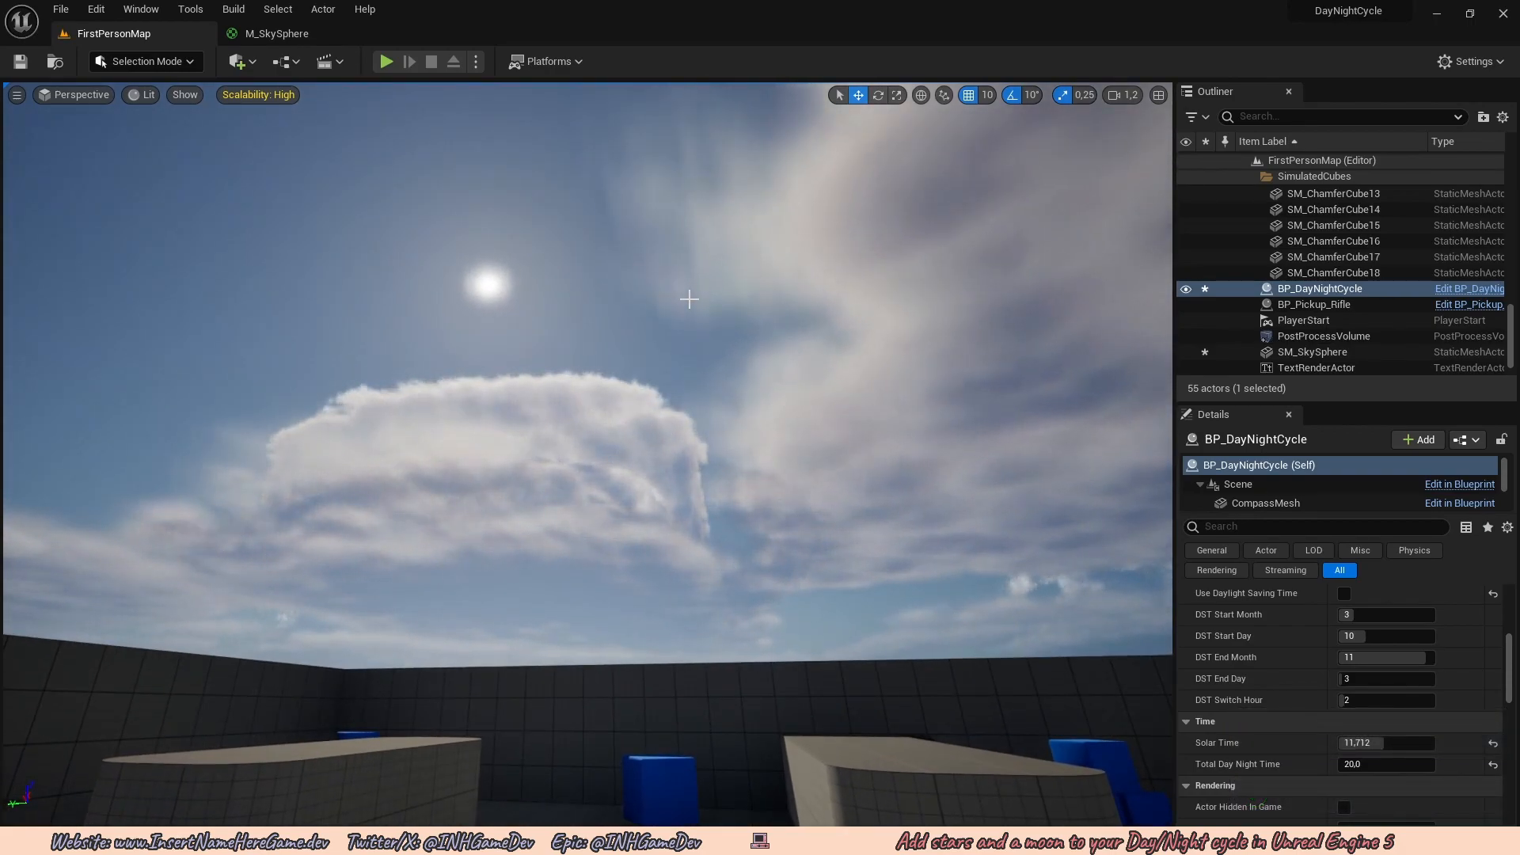
# Move all luminance and Add nodes in M_SkySphere together to a free area well below the material output node.
pyautogui.click(293, 35)
pyautogui.moveTo(611, 329)
pyautogui.mouseDown(button='right')
pyautogui.moveTo(611, 411)
pyautogui.moveTo(616, 334)
pyautogui.mouseUp(button='right')
pyautogui.scroll(-1, 881, 410)
pyautogui.scroll(2, 881, 414)
pyautogui.moveTo(883, 416); pyautogui.dragTo(961, 477, button='right')
pyautogui.moveTo(962, 478); pyautogui.dragTo(654, 247)
pyautogui.scroll(-2, 794, 311)
pyautogui.moveTo(800, 313); pyautogui.dragTo(911, 297, button='right')
pyautogui.moveTo(868, 265); pyautogui.dragTo(525, 562)
pyautogui.moveTo(543, 554); pyautogui.dragTo(582, 218, button='right')
pyautogui.moveTo(567, 225); pyautogui.dragTo(507, 298)
pyautogui.click(839, 312)
# Add a Named Reroute Declaration node fed by the final Add node's output and name it LuminCalc.
pyautogui.moveTo(740, 310); pyautogui.dragTo(928, 369, button='right')
pyautogui.scroll(1, 928, 369)
pyautogui.scroll(2, 928, 369)
pyautogui.moveTo(836, 360); pyautogui.dragTo(933, 364)
pyautogui.write('reroute')
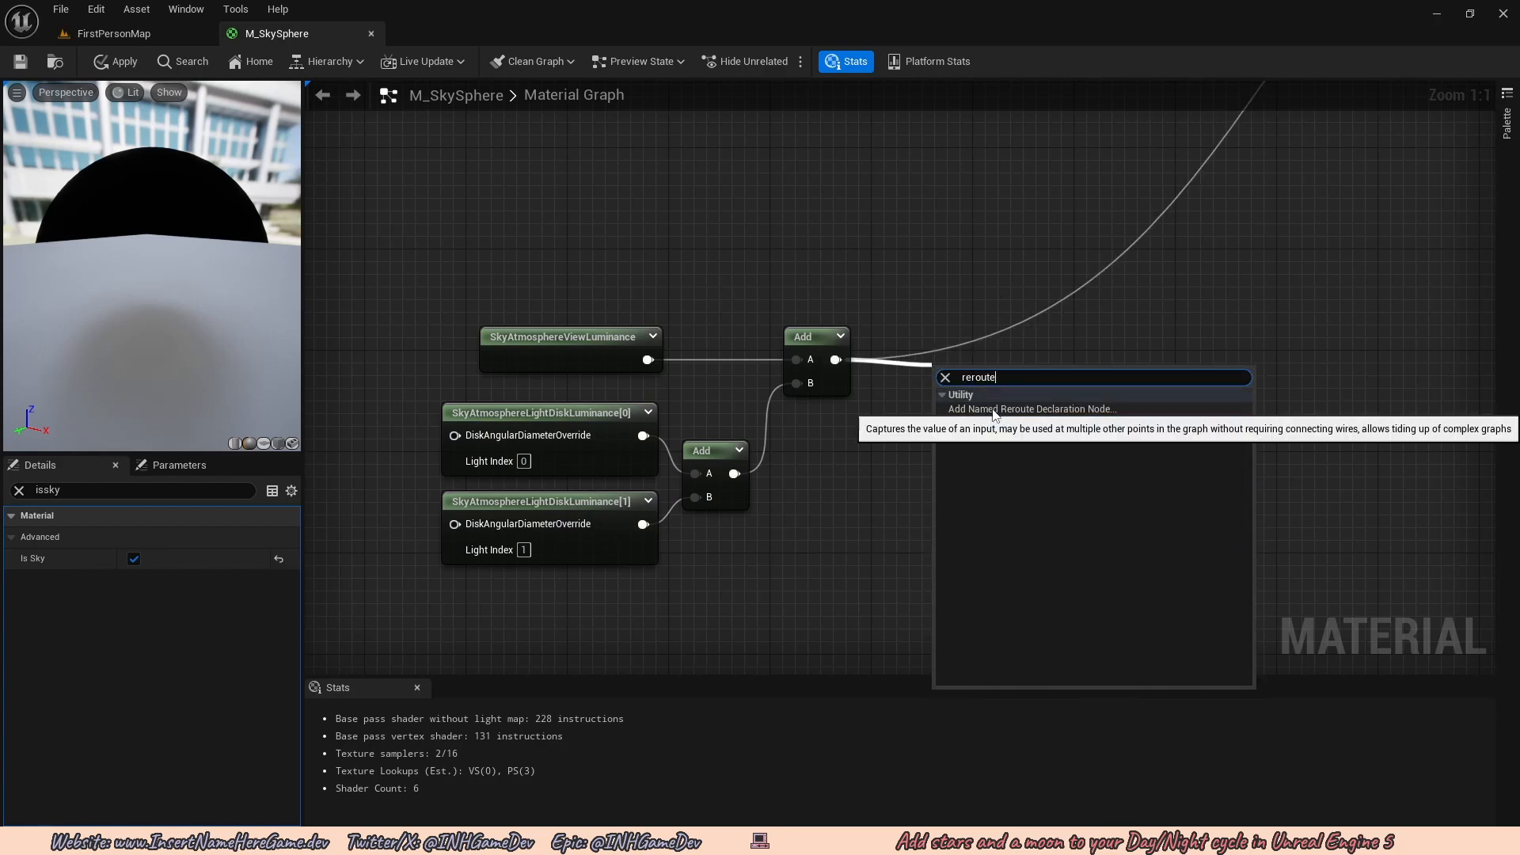
pyautogui.click(993, 410)
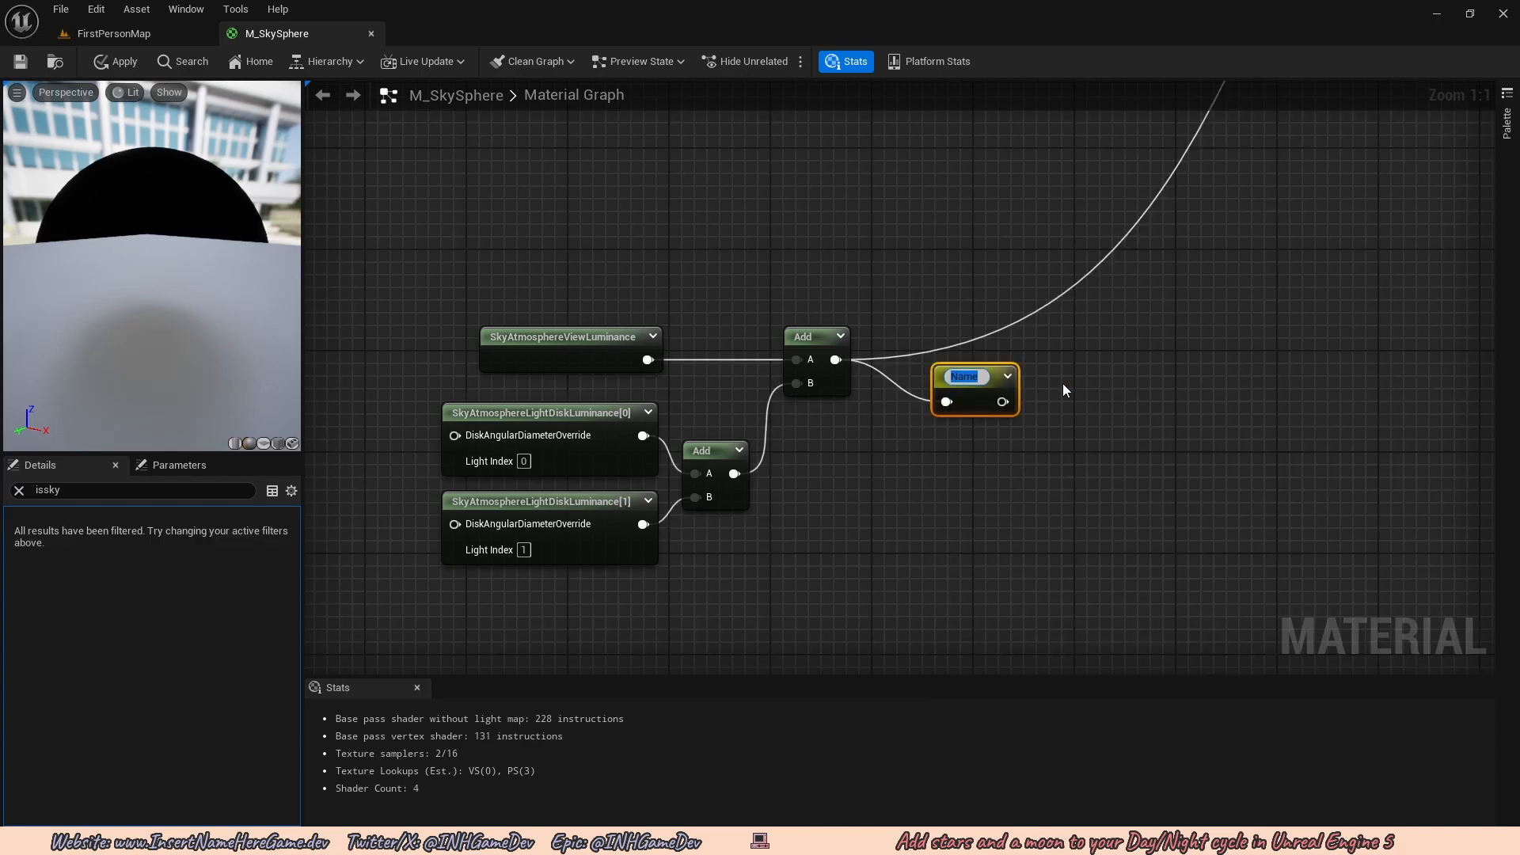
pyautogui.write('Lum')
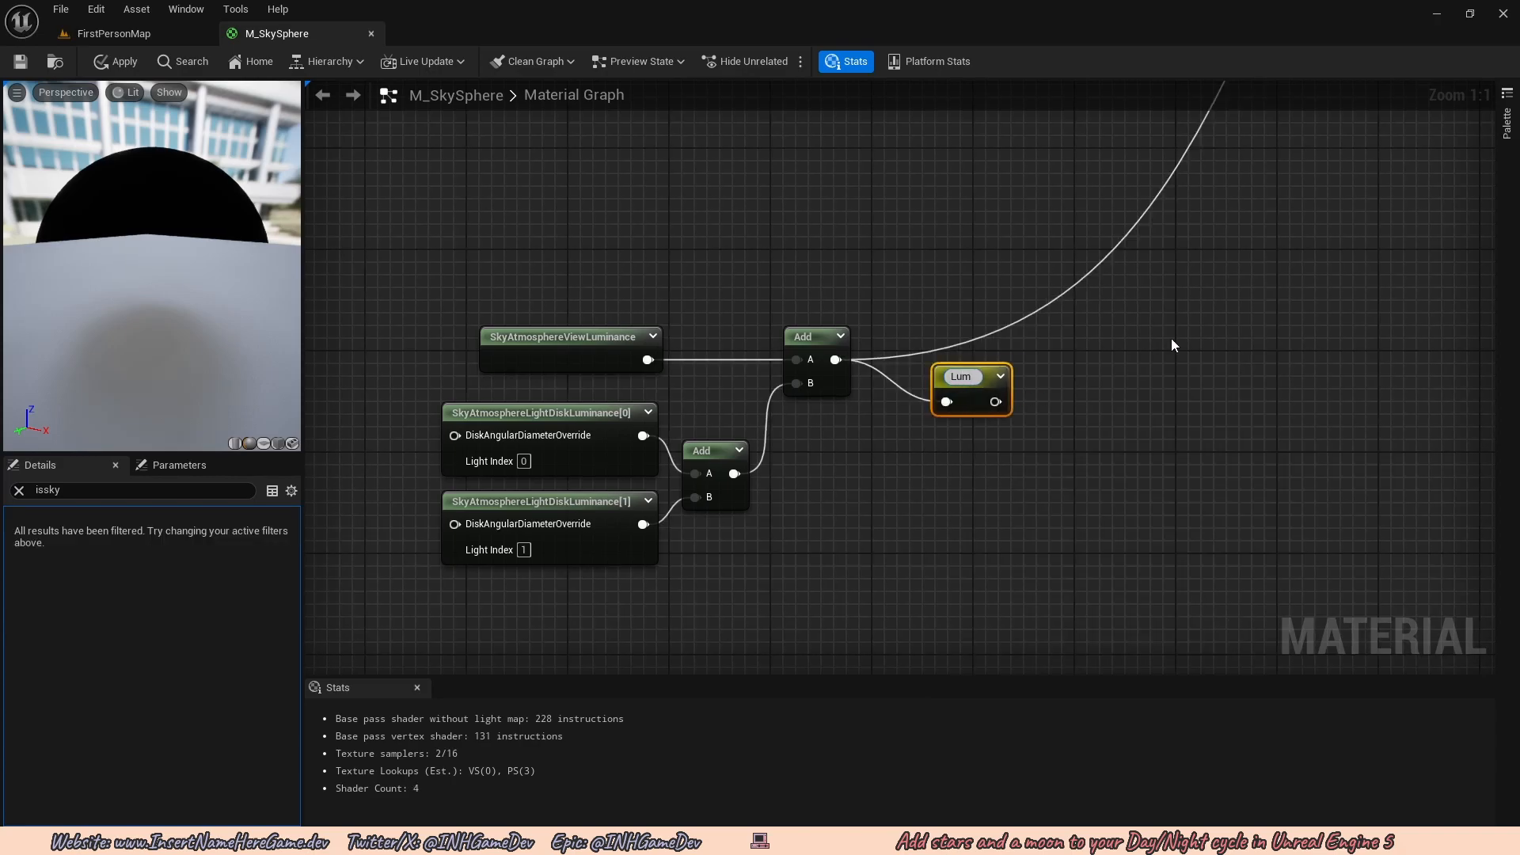
pyautogui.write('inCalc')
pyautogui.press('Return')
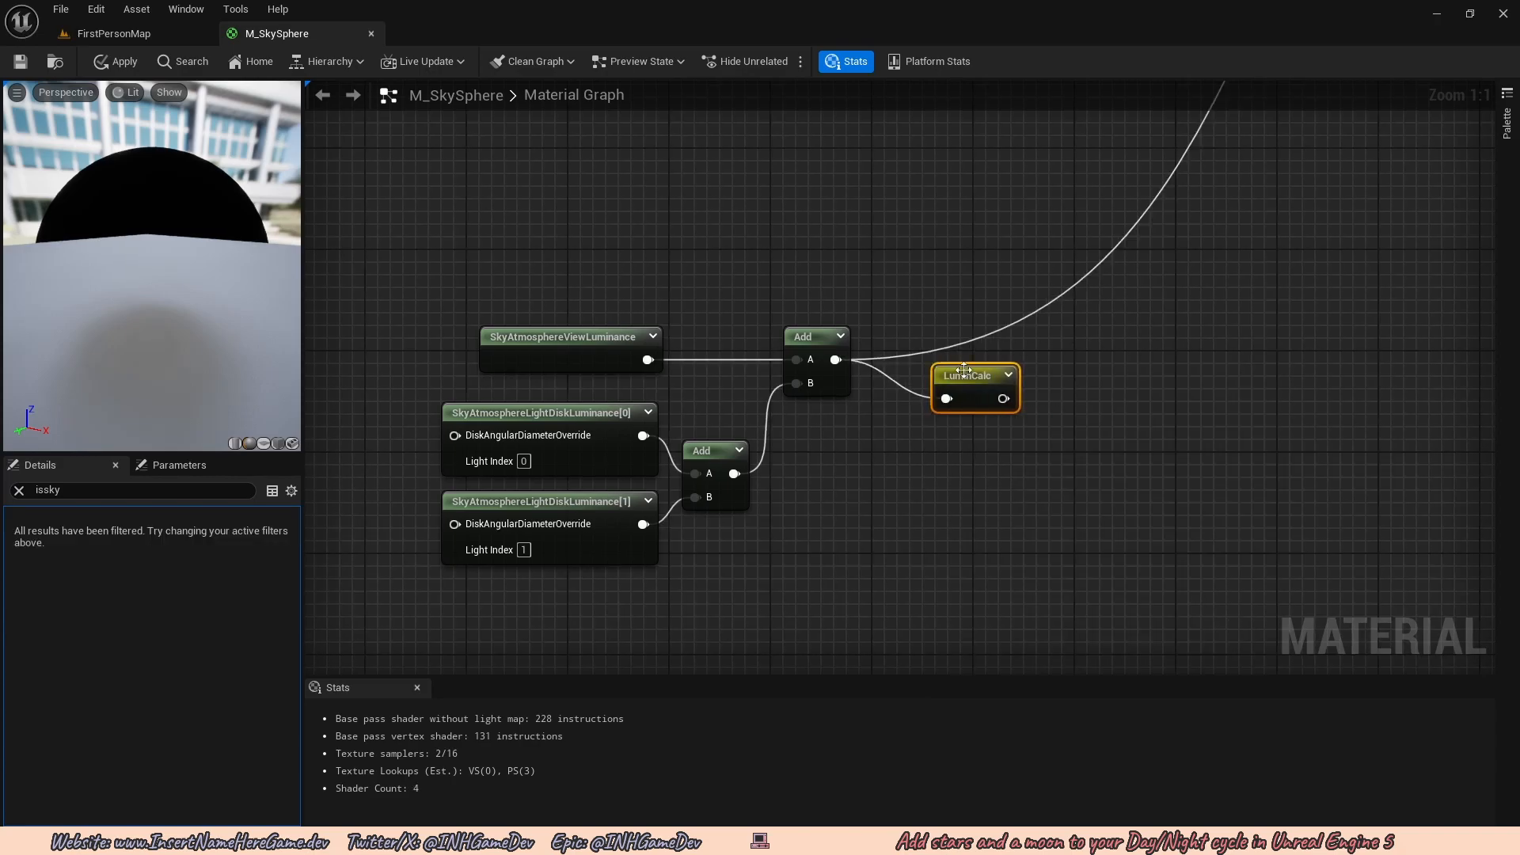
pyautogui.scroll(-2, 974, 365)
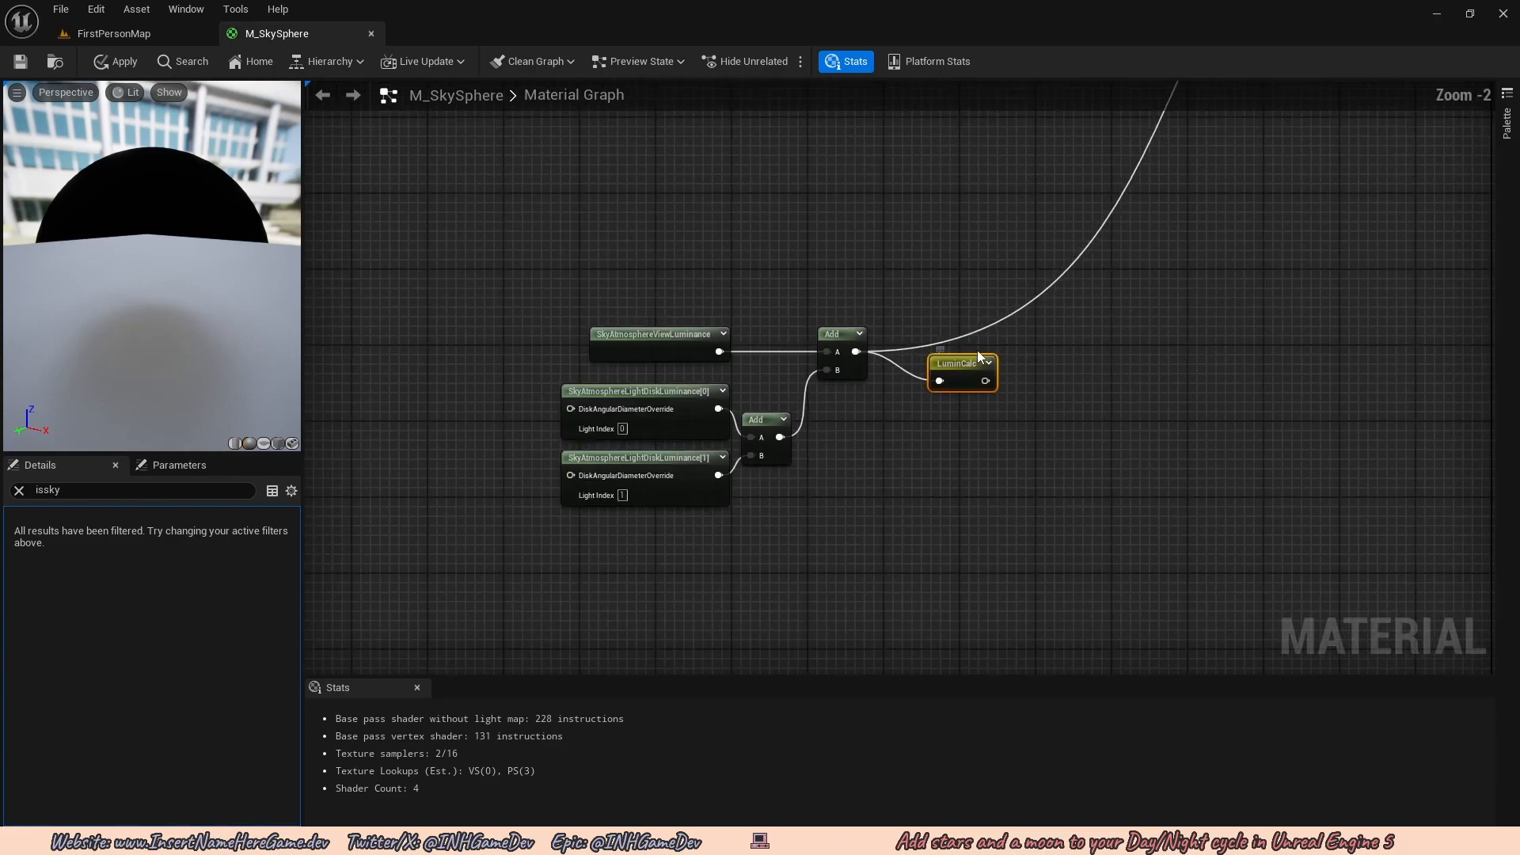
# Align the LuminCalc declaration node level with the output of the final Add node.
pyautogui.moveTo(977, 350); pyautogui.dragTo(736, 489, button='right')
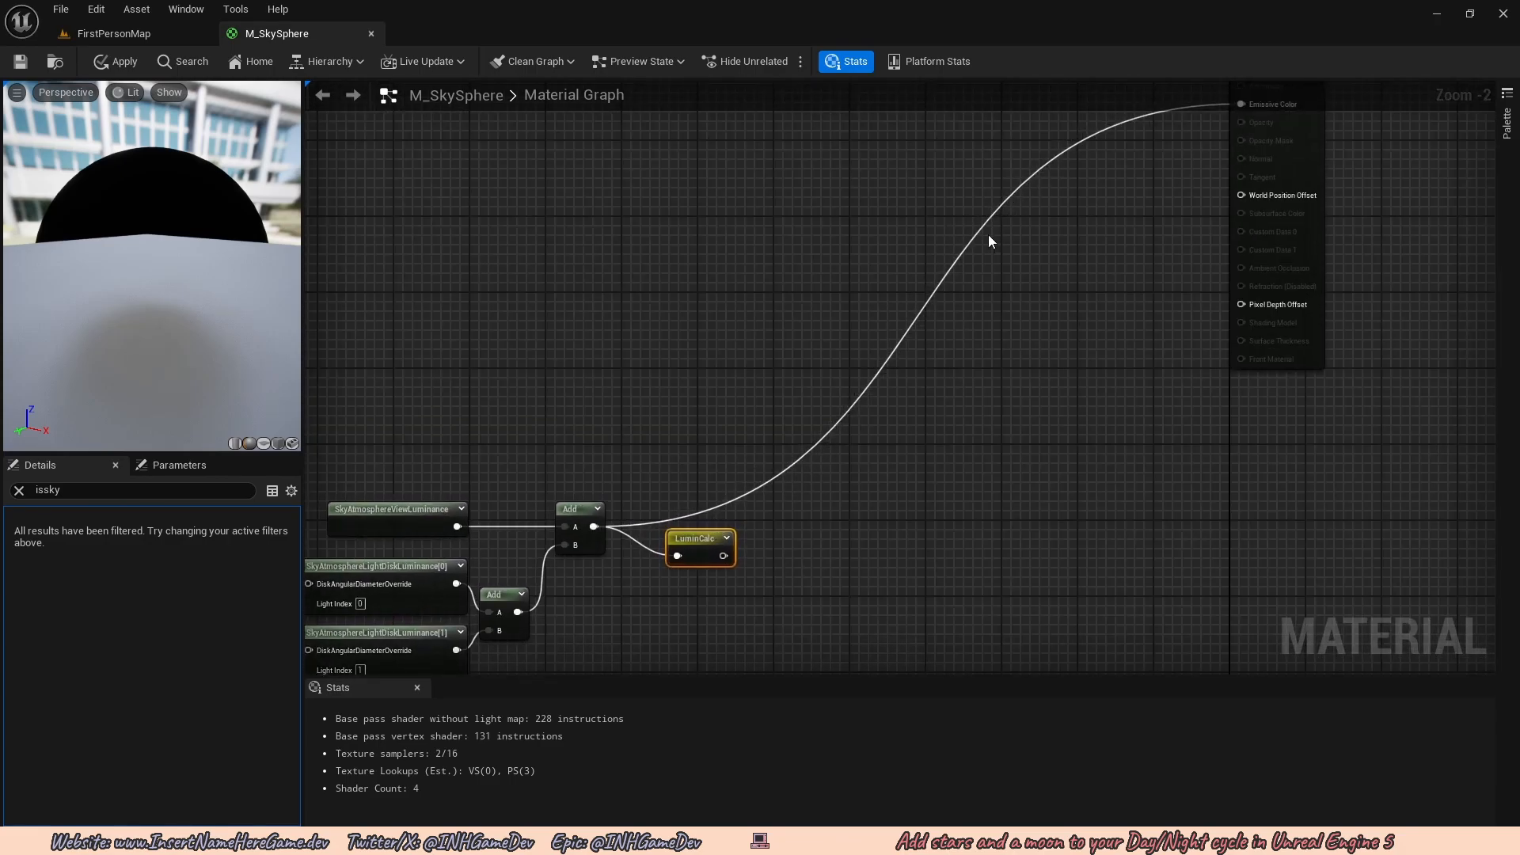
pyautogui.scroll(1, 744, 555)
pyautogui.moveTo(744, 554); pyautogui.dragTo(792, 478, button='right')
pyautogui.moveTo(743, 470); pyautogui.dragTo(737, 437)
pyautogui.scroll(-2, 812, 429)
pyautogui.moveTo(816, 427); pyautogui.dragTo(794, 453, button='right')
pyautogui.scroll(1, 720, 497)
pyautogui.moveTo(720, 498); pyautogui.dragTo(848, 442, button='right')
pyautogui.scroll(1, 768, 546)
# Wrap the luminance nodes, both Add nodes and the LuminCalc declaration in a comment box titled LuminanceCalc.
pyautogui.moveTo(914, 578); pyautogui.dragTo(1027, 511, button='right')
pyautogui.moveTo(1058, 577); pyautogui.dragTo(554, 259)
pyautogui.press('c')
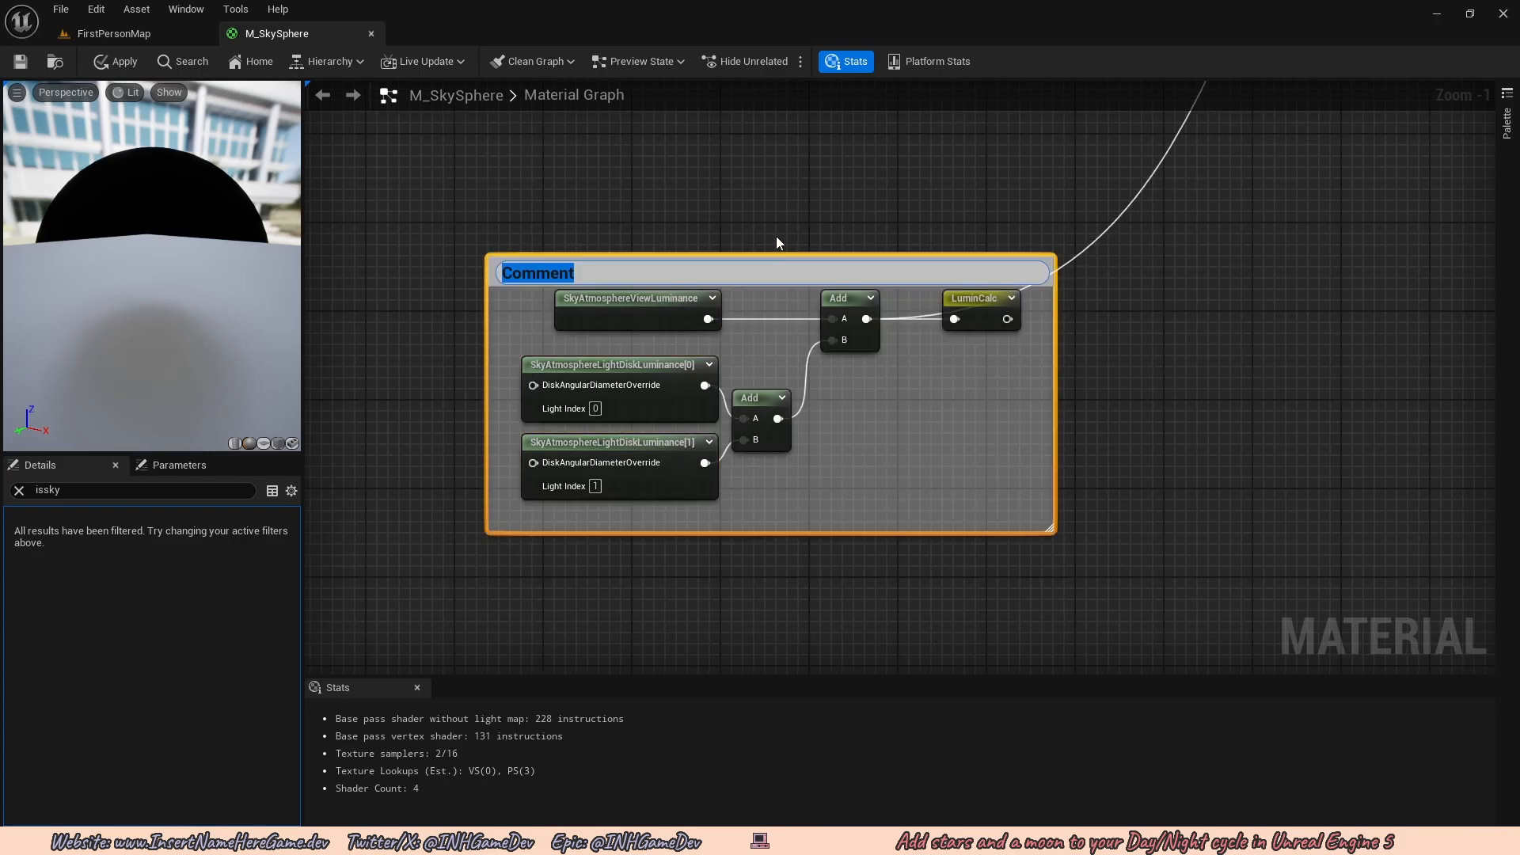
pyautogui.press('BackSpace')
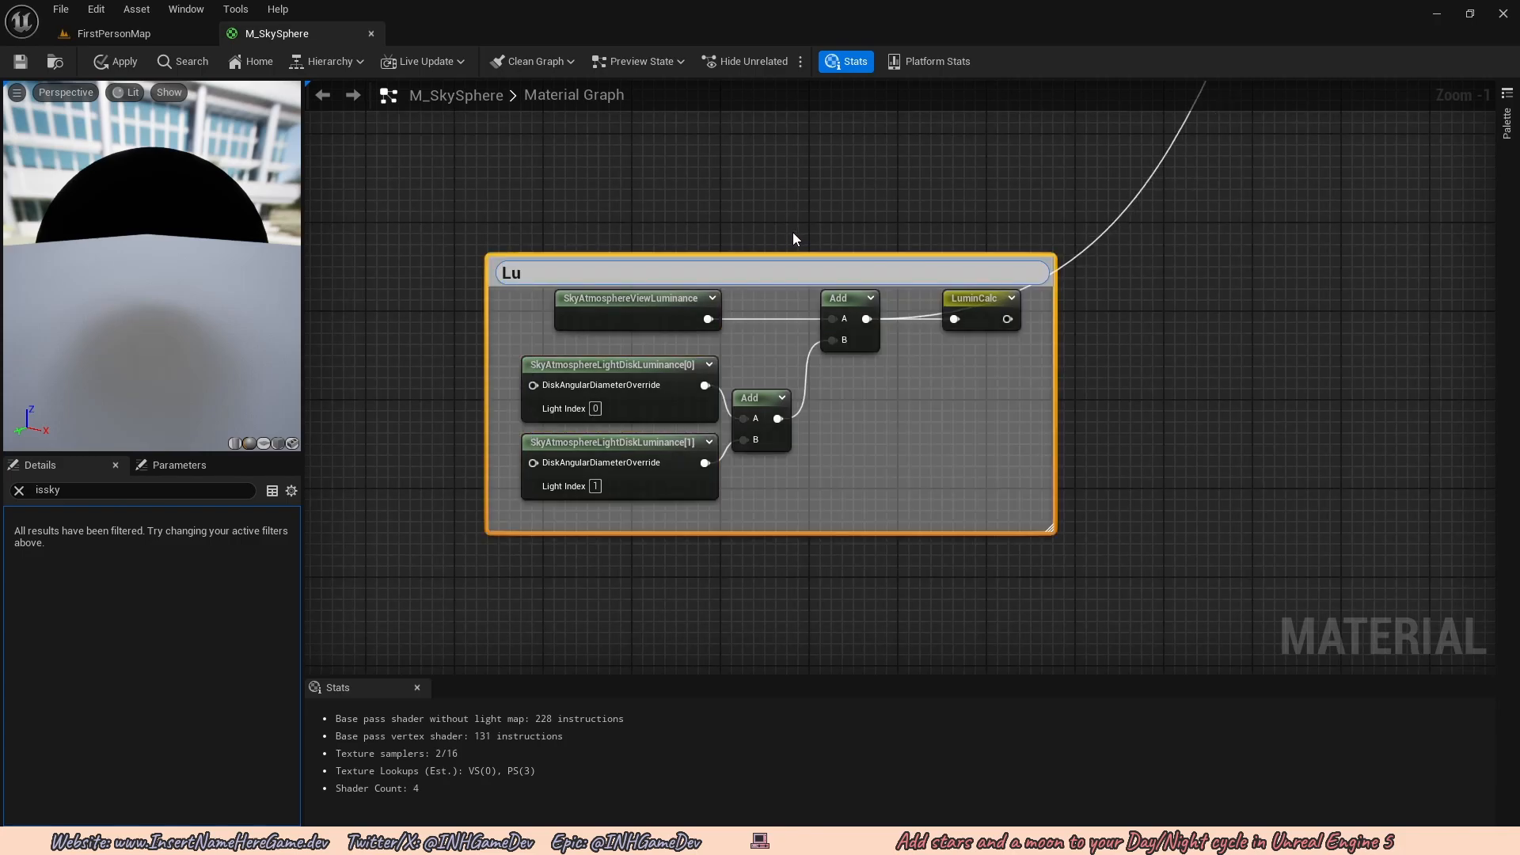
pyautogui.write('LuminanceCalc')
pyautogui.press('Return')
# Break the direct link between the final Add node and the material's Emissive Color input.
pyautogui.moveTo(963, 263); pyautogui.dragTo(785, 384, button='right')
pyautogui.scroll(1, 923, 425)
pyautogui.moveTo(904, 390); pyautogui.dragTo(840, 406, button='right')
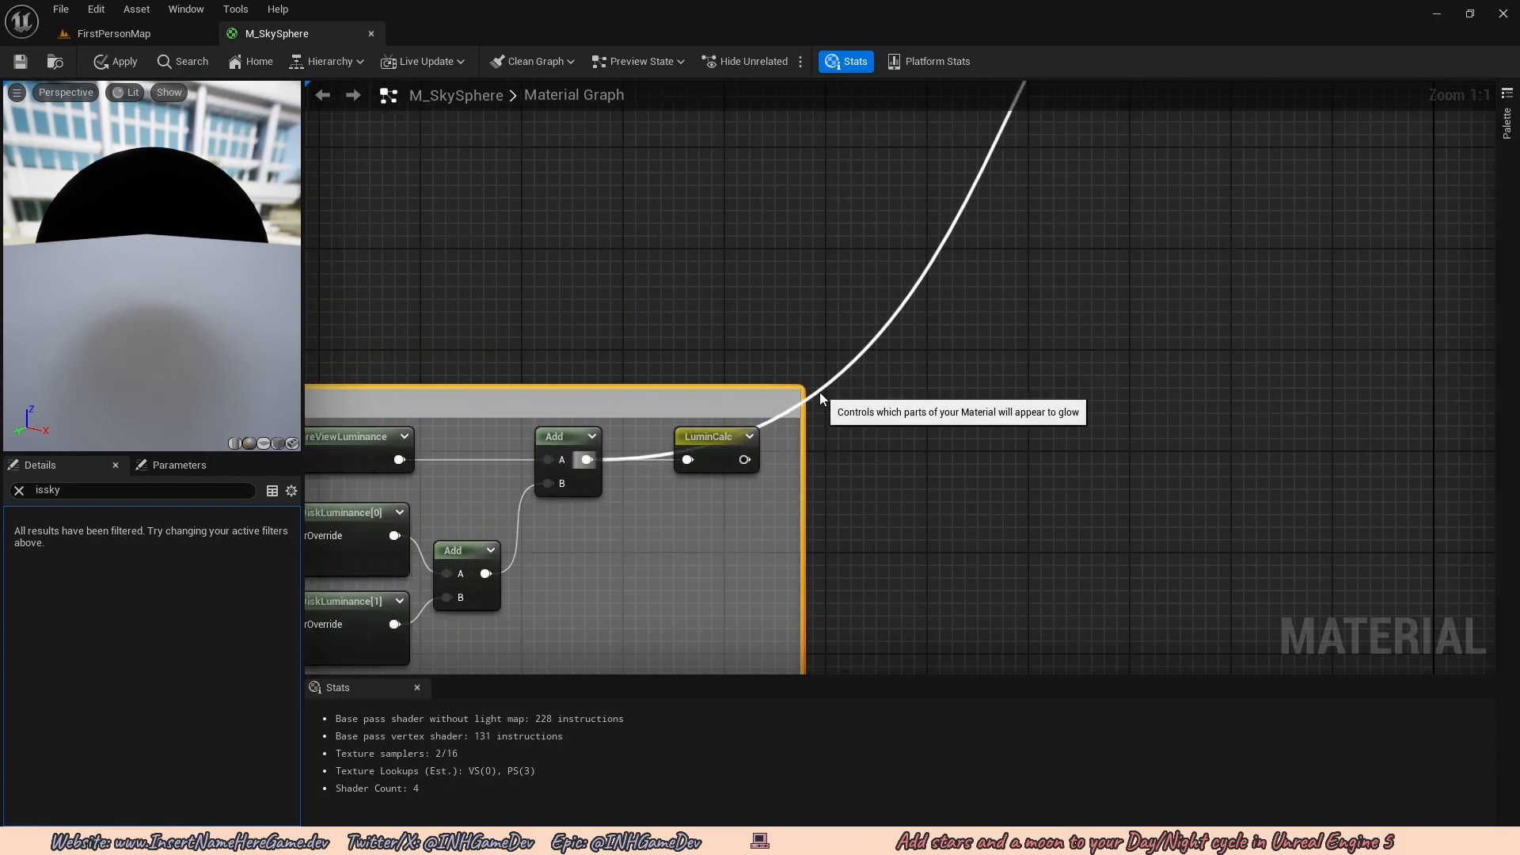
pyautogui.keyDown('alt'); pyautogui.click(820, 392); pyautogui.keyUp('alt')
# Add a LuminCalc named reroute beside the M_SkySphere output node and connect it to Emissive Color.
pyautogui.scroll(-4, 821, 392)
pyautogui.moveTo(901, 354); pyautogui.dragTo(743, 532, button='right')
pyautogui.scroll(4, 951, 338)
pyautogui.moveTo(951, 338); pyautogui.dragTo(813, 415, button='right')
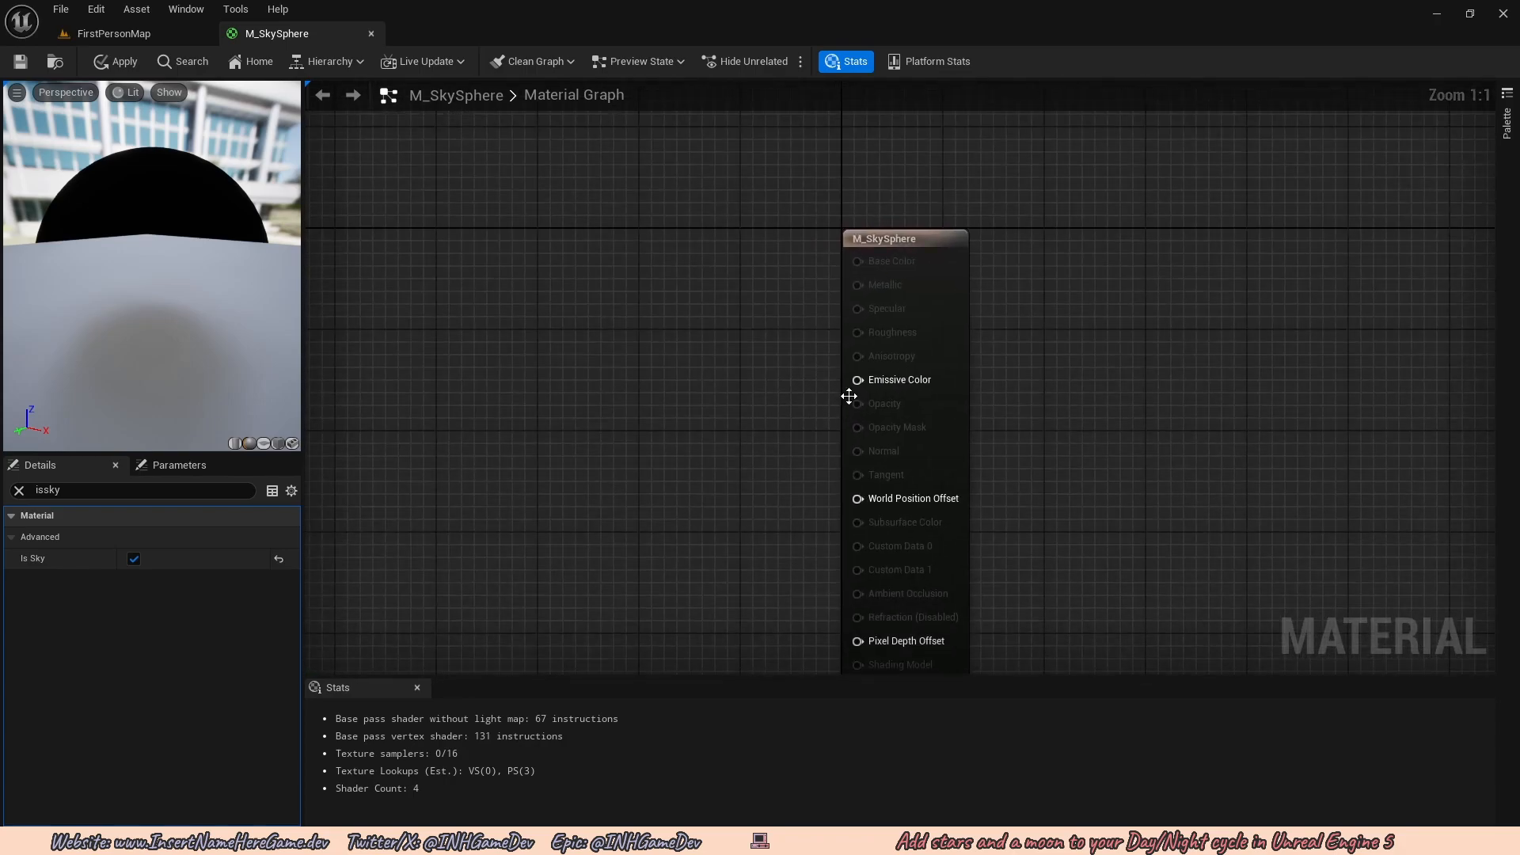
pyautogui.rightClick(664, 375)
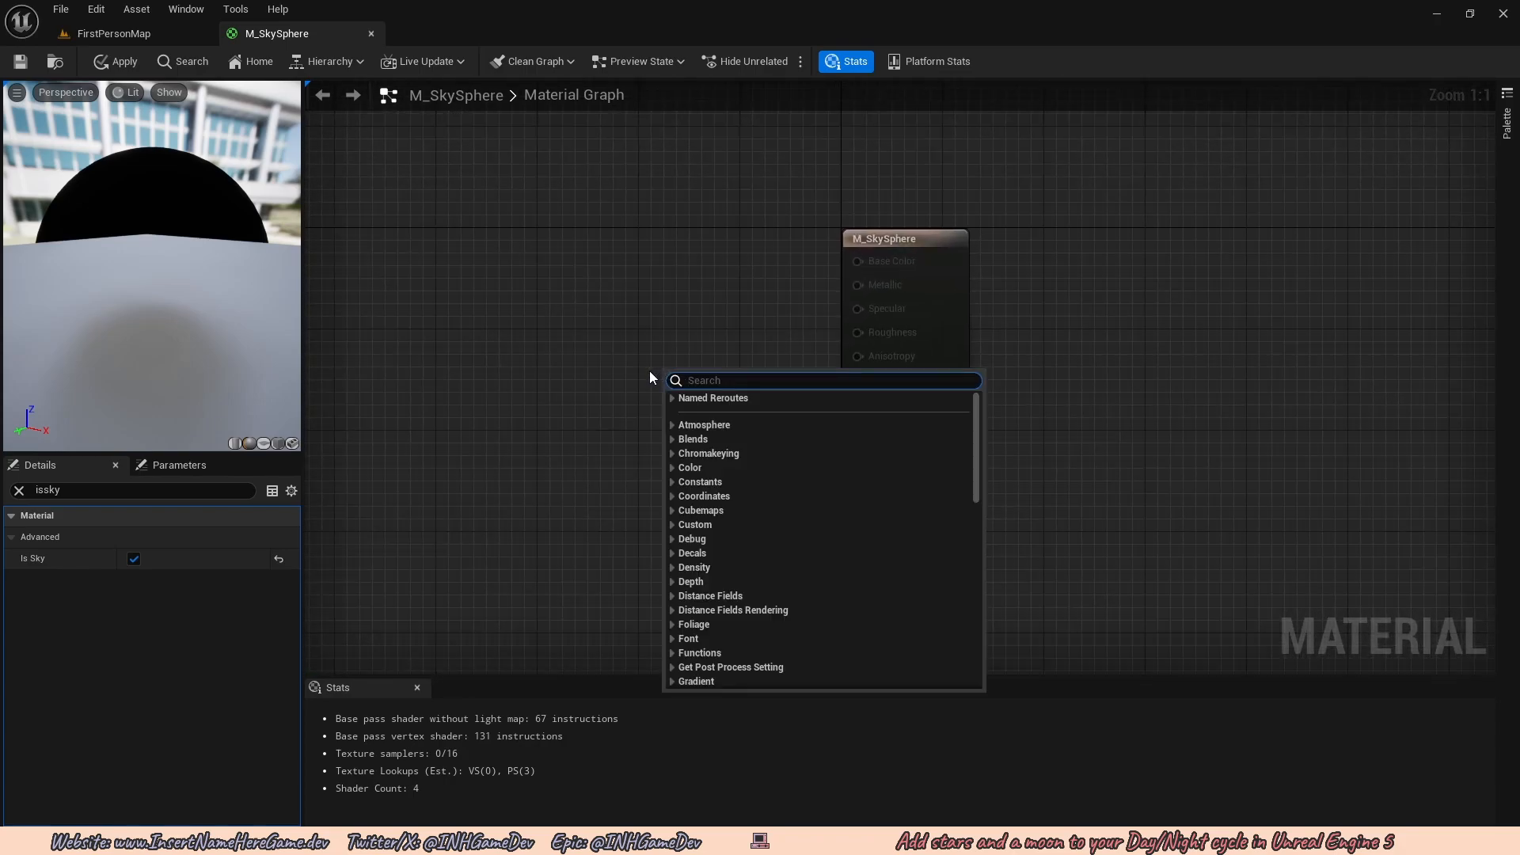
pyautogui.write('lumin')
pyautogui.moveTo(733, 401); pyautogui.dragTo(863, 382)
# Review the LuminanceCalc comment group and the LuminCalc reroute feeding the material output.
pyautogui.moveTo(828, 462); pyautogui.dragTo(911, 349, button='right')
pyautogui.scroll(-3, 736, 471)
pyautogui.moveTo(737, 471); pyautogui.dragTo(970, 273, button='right')
pyautogui.moveTo(462, 498); pyautogui.dragTo(643, 373, button='right')
pyautogui.moveTo(770, 392); pyautogui.dragTo(689, 491, button='right')
pyautogui.scroll(-1, 689, 491)
pyautogui.moveTo(841, 355); pyautogui.dragTo(726, 503, button='right')
pyautogui.scroll(2, 876, 380)
pyautogui.scroll(-1, 876, 380)
pyautogui.moveTo(876, 381); pyautogui.dragTo(1014, 204, button='right')
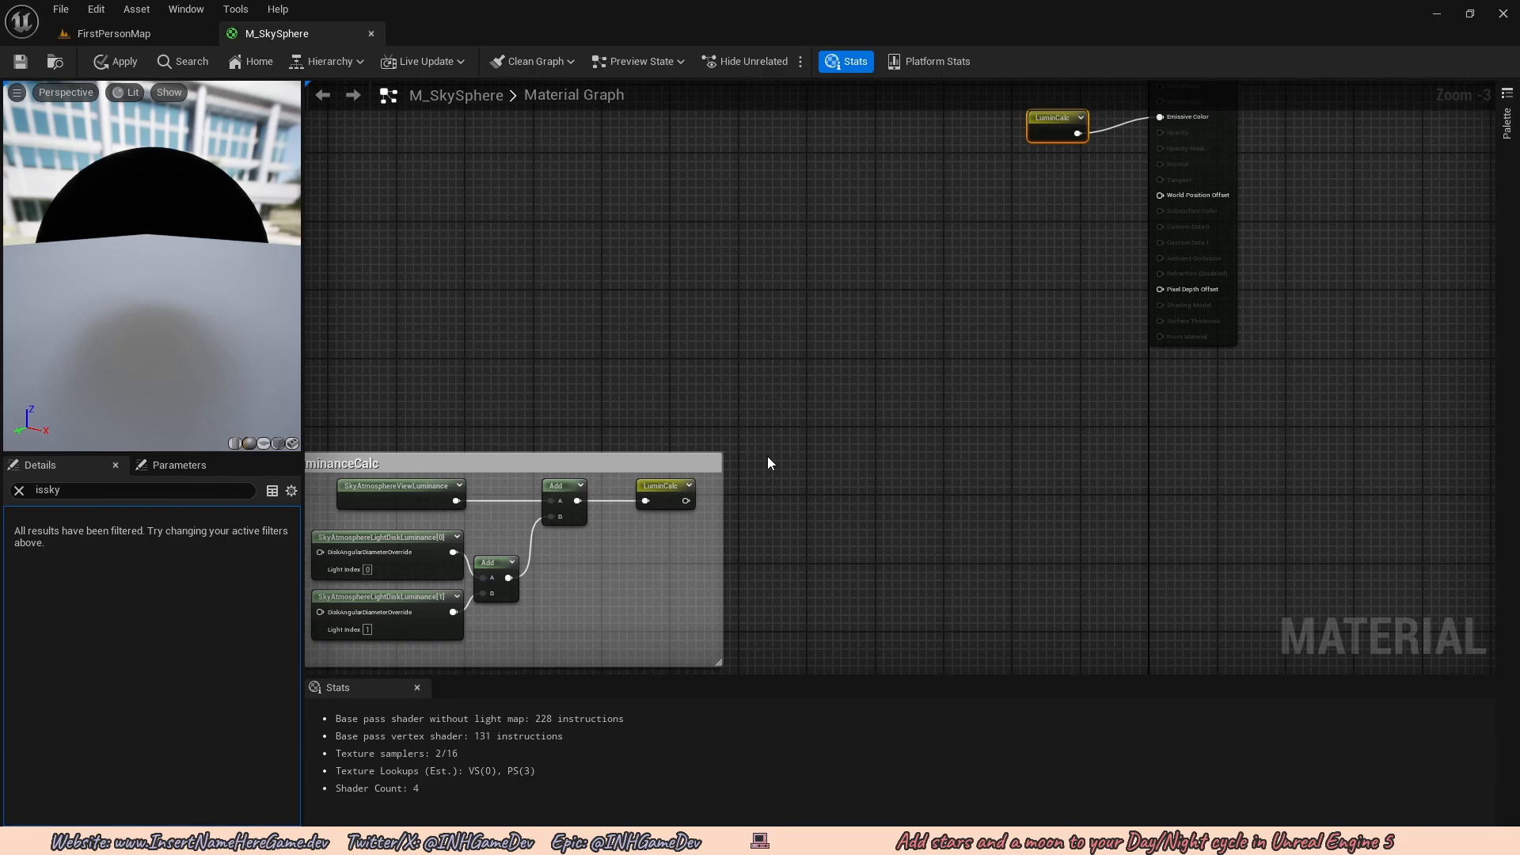
# Add the T_Stars texture as a Texture Sample in an empty area of the material graph.
pyautogui.moveTo(768, 462); pyautogui.dragTo(653, 505, button='right')
pyautogui.moveTo(784, 496); pyautogui.dragTo(723, 401, button='right')
pyautogui.scroll(3, 720, 404)
pyautogui.hotkey('ctrl', 'space')
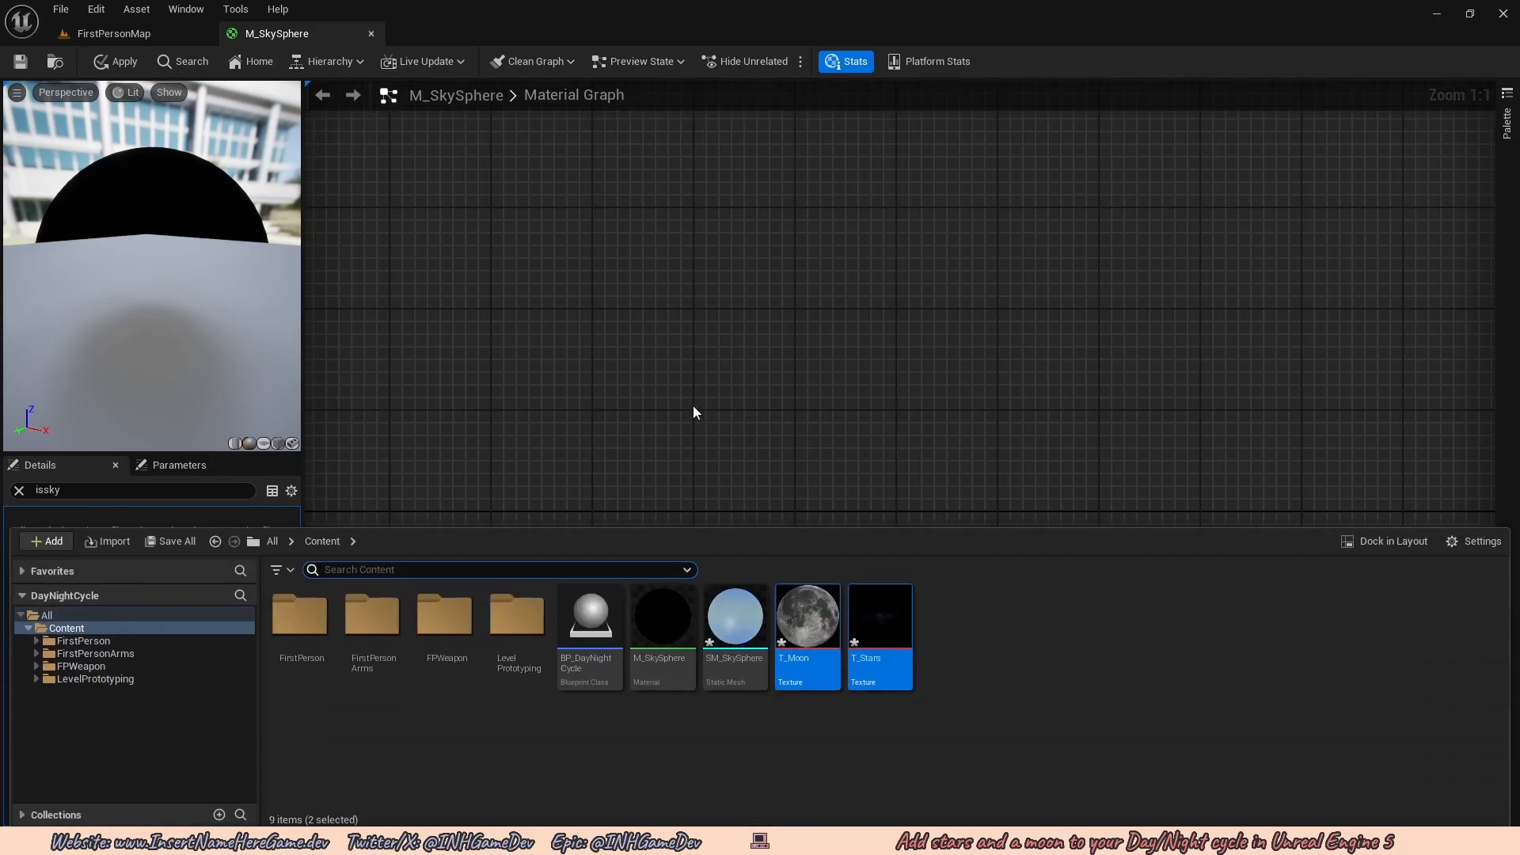
pyautogui.moveTo(880, 626); pyautogui.dragTo(618, 331)
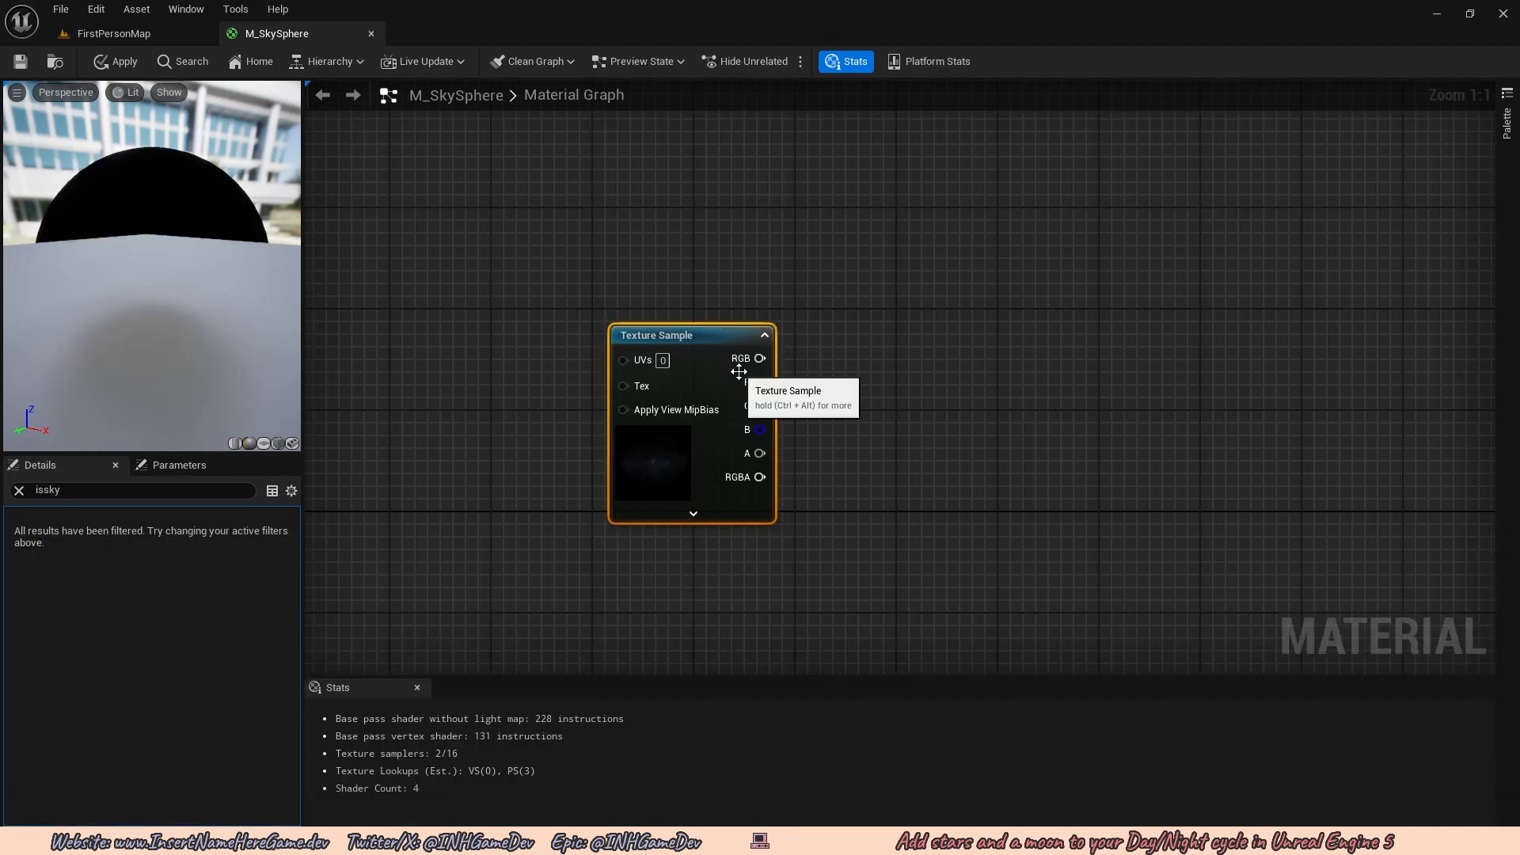
# Add a Multiply node beside the stars Texture Sample, with the sample's RGB output feeding input A.
pyautogui.moveTo(715, 289); pyautogui.dragTo(923, 278)
pyautogui.write('mult')
pyautogui.press('Return')
pyautogui.click(891, 287)
pyautogui.moveTo(922, 356); pyautogui.dragTo(918, 277, button='right')
pyautogui.moveTo(900, 247); pyautogui.dragTo(681, 449)
pyautogui.moveTo(681, 449); pyautogui.dragTo(730, 435, button='right')
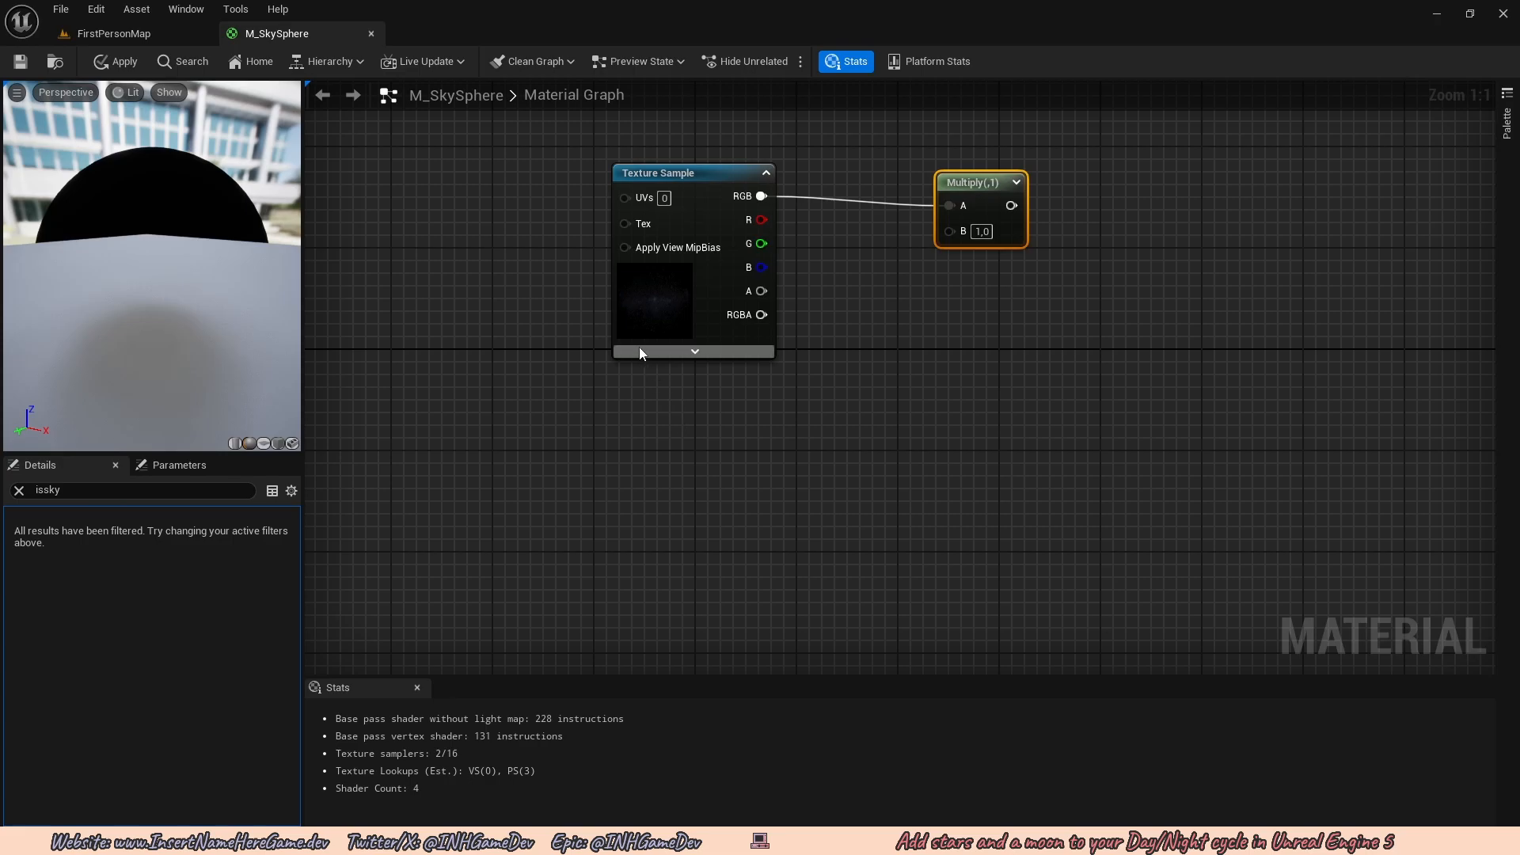
# Switch to the FirstPersonMap level and look around at the daytime sky, sun and clouds.
pyautogui.click(151, 33)
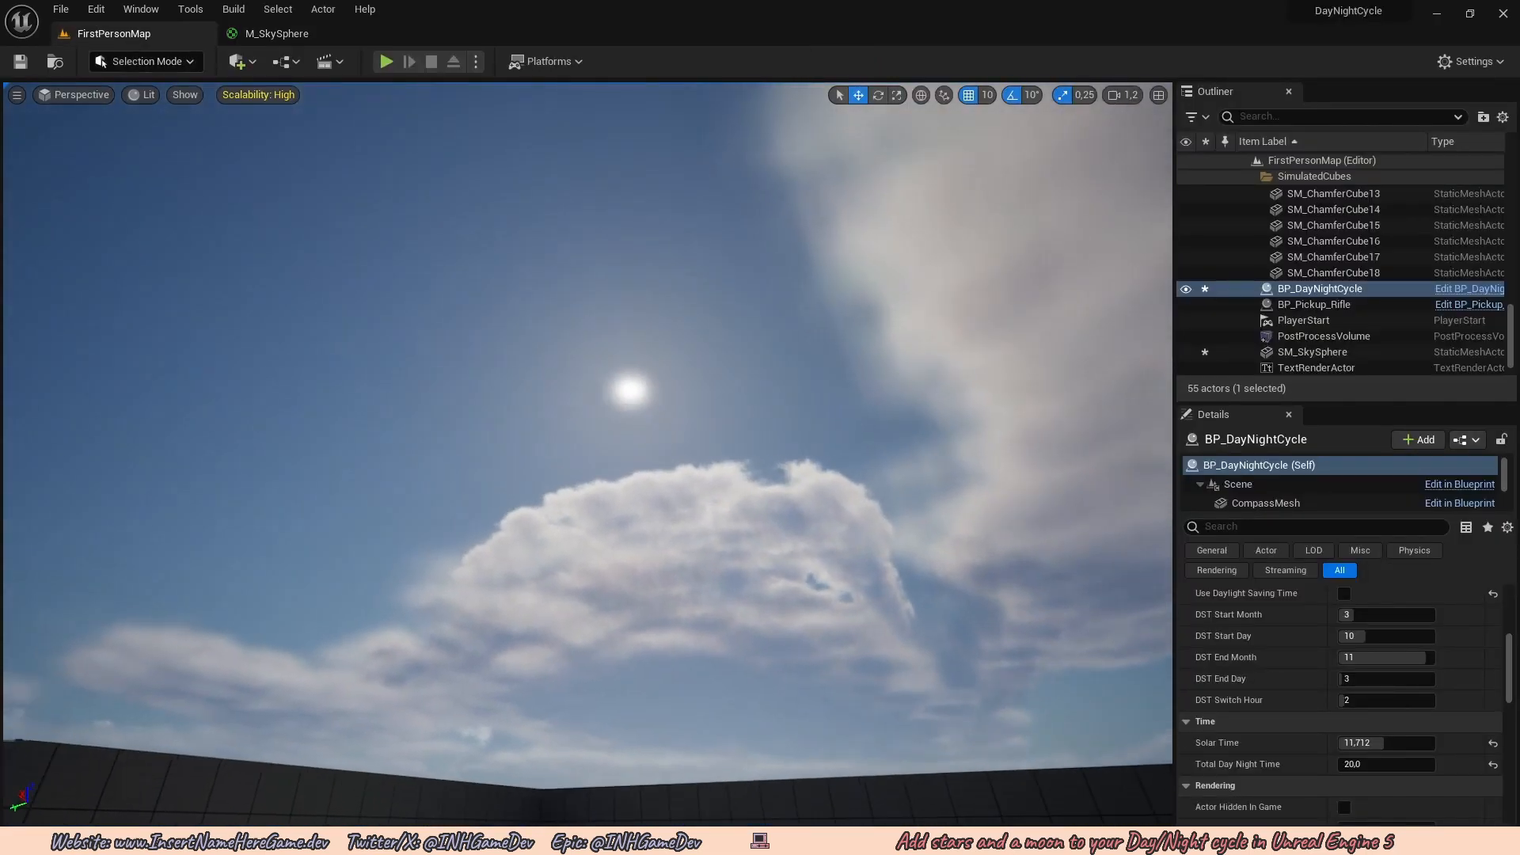
pyautogui.moveTo(473, 263); pyautogui.dragTo(473, 262, button='right')
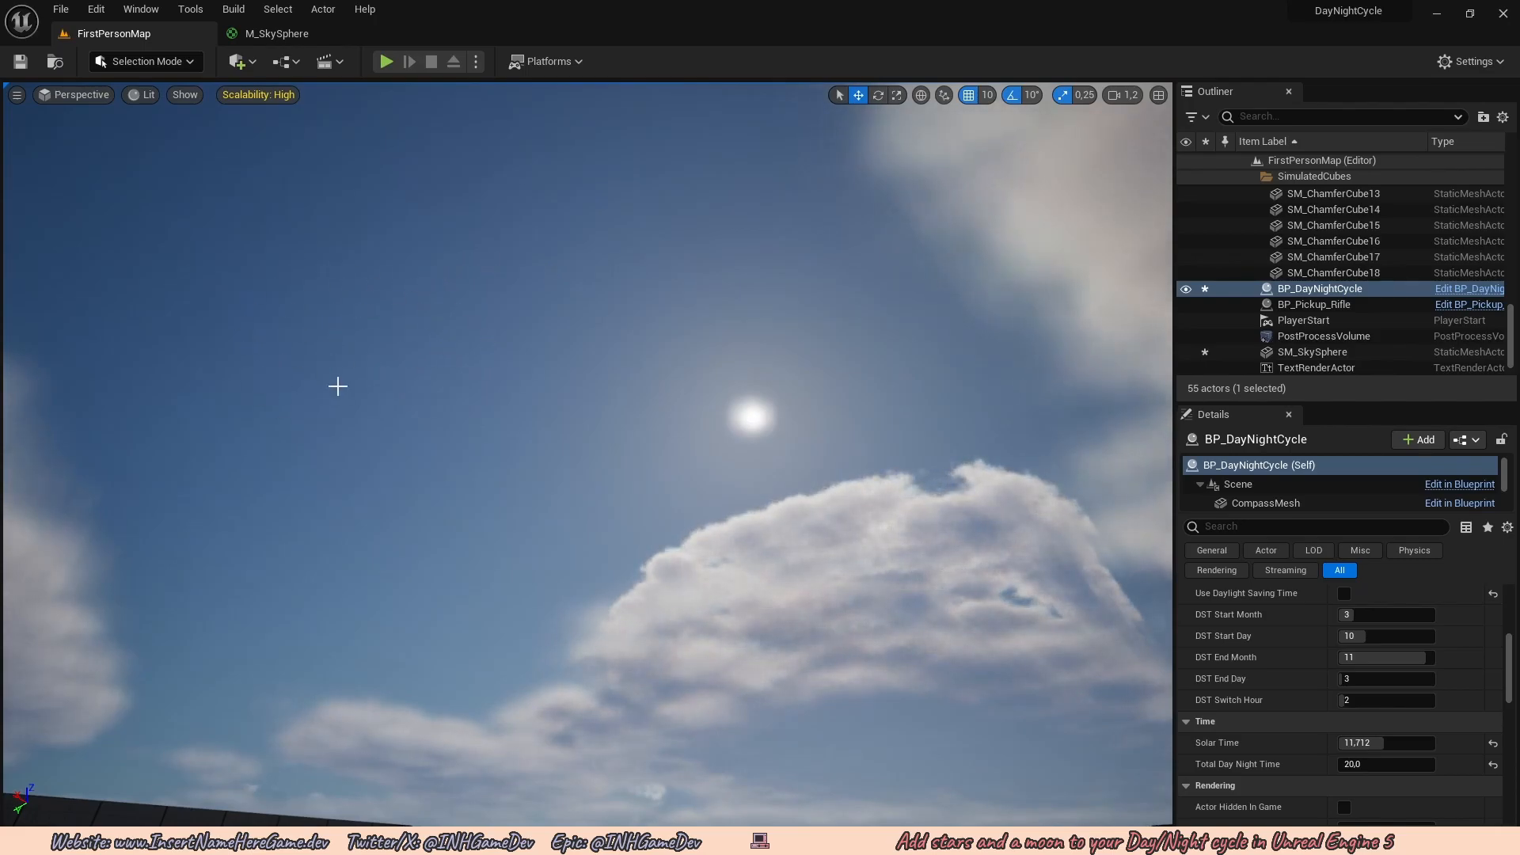
pyautogui.moveTo(337, 388); pyautogui.dragTo(338, 388, button='right')
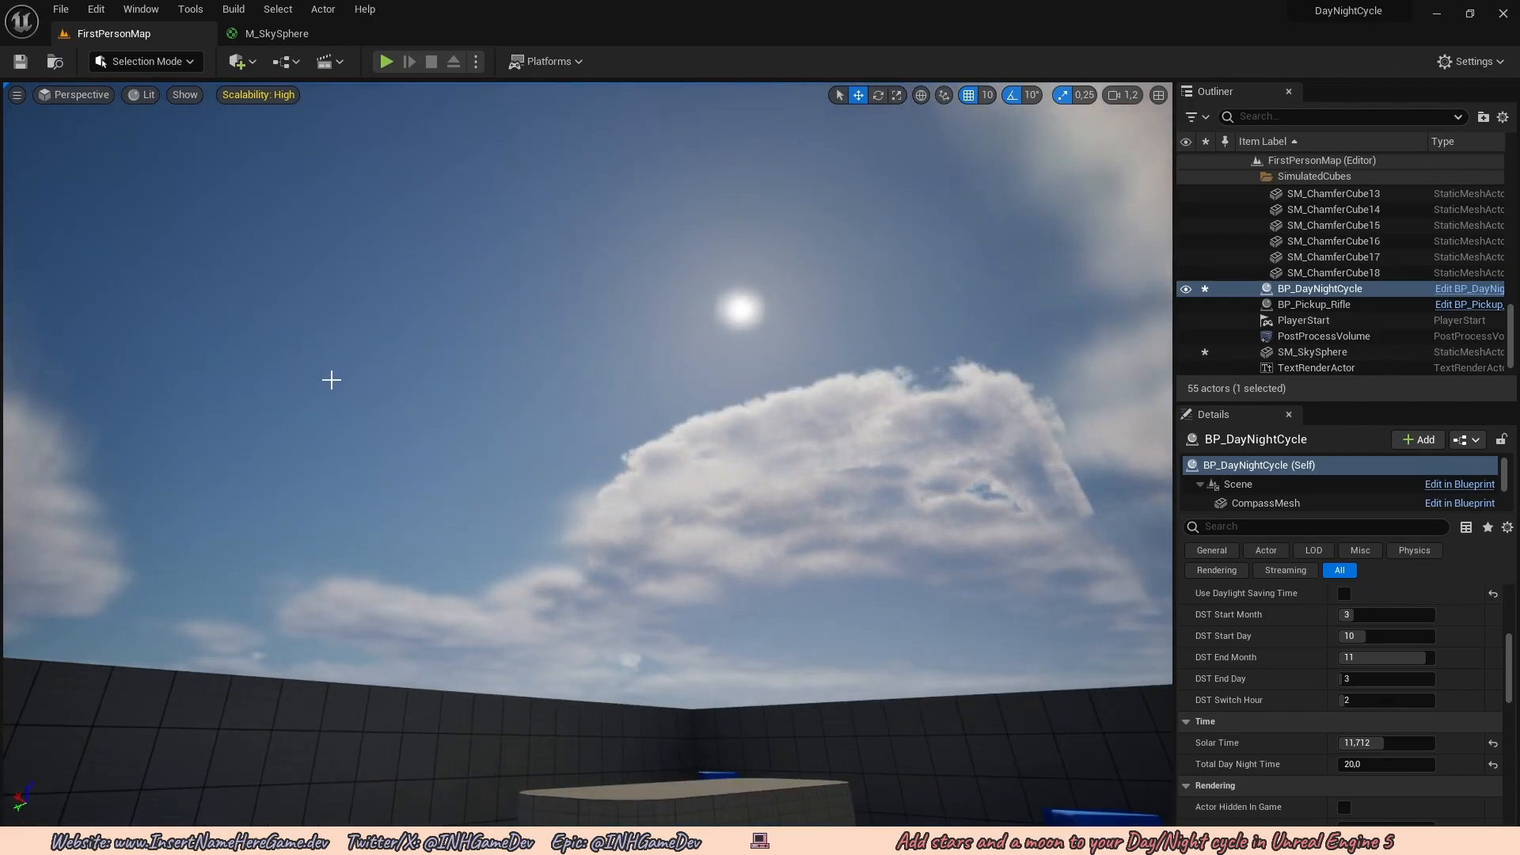
pyautogui.moveTo(509, 441); pyautogui.dragTo(509, 441, button='right')
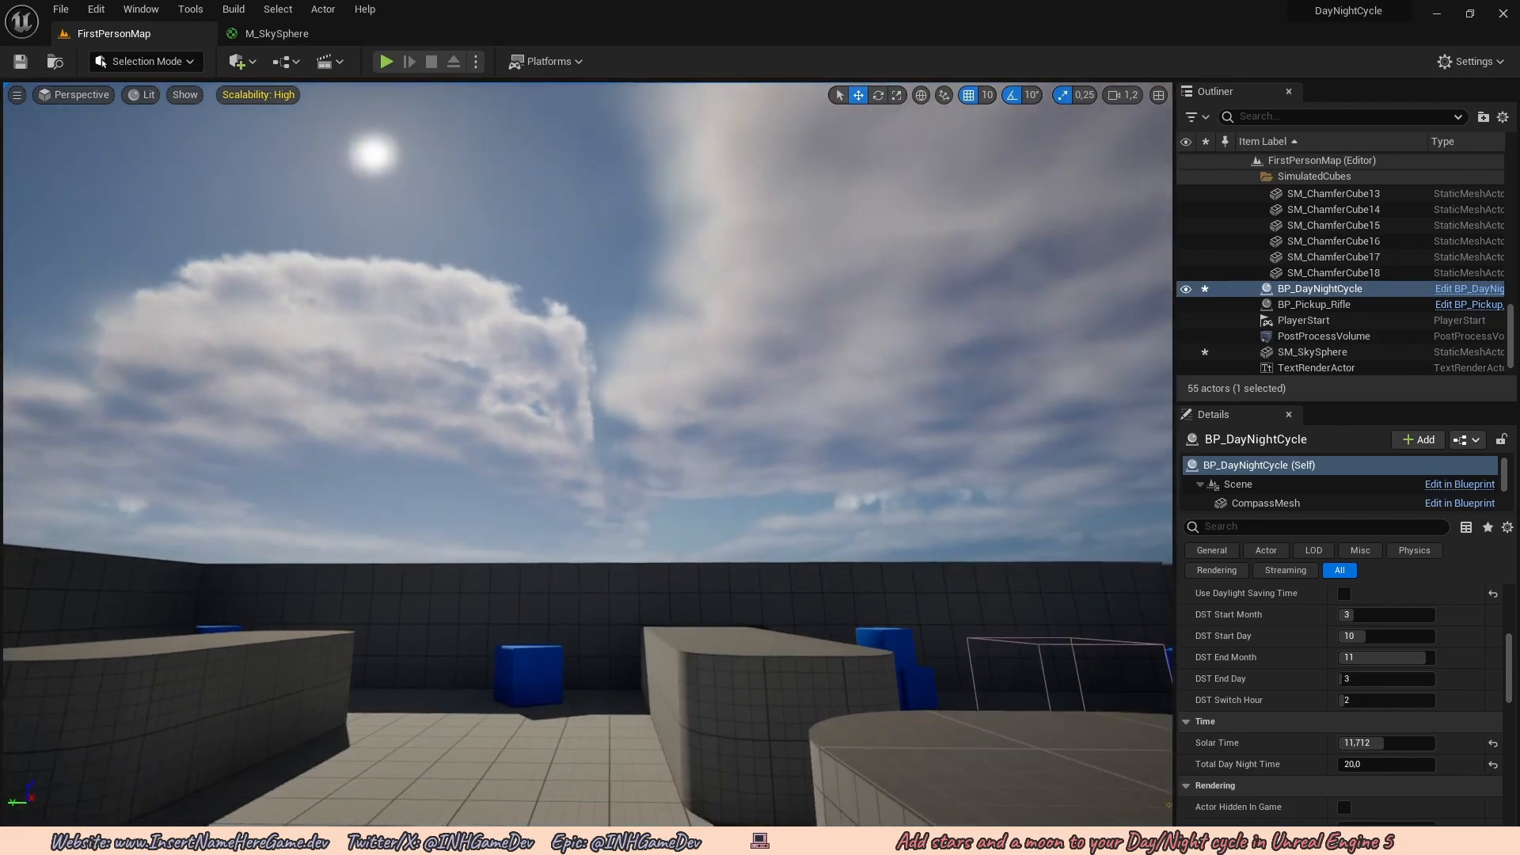
pyautogui.moveTo(679, 441); pyautogui.dragTo(679, 441, button='right')
pyautogui.moveTo(910, 466)
pyautogui.mouseDown(button='right')
pyautogui.moveTo(894, 438)
pyautogui.moveTo(926, 471)
pyautogui.moveTo(903, 450)
pyautogui.mouseUp(button='right')
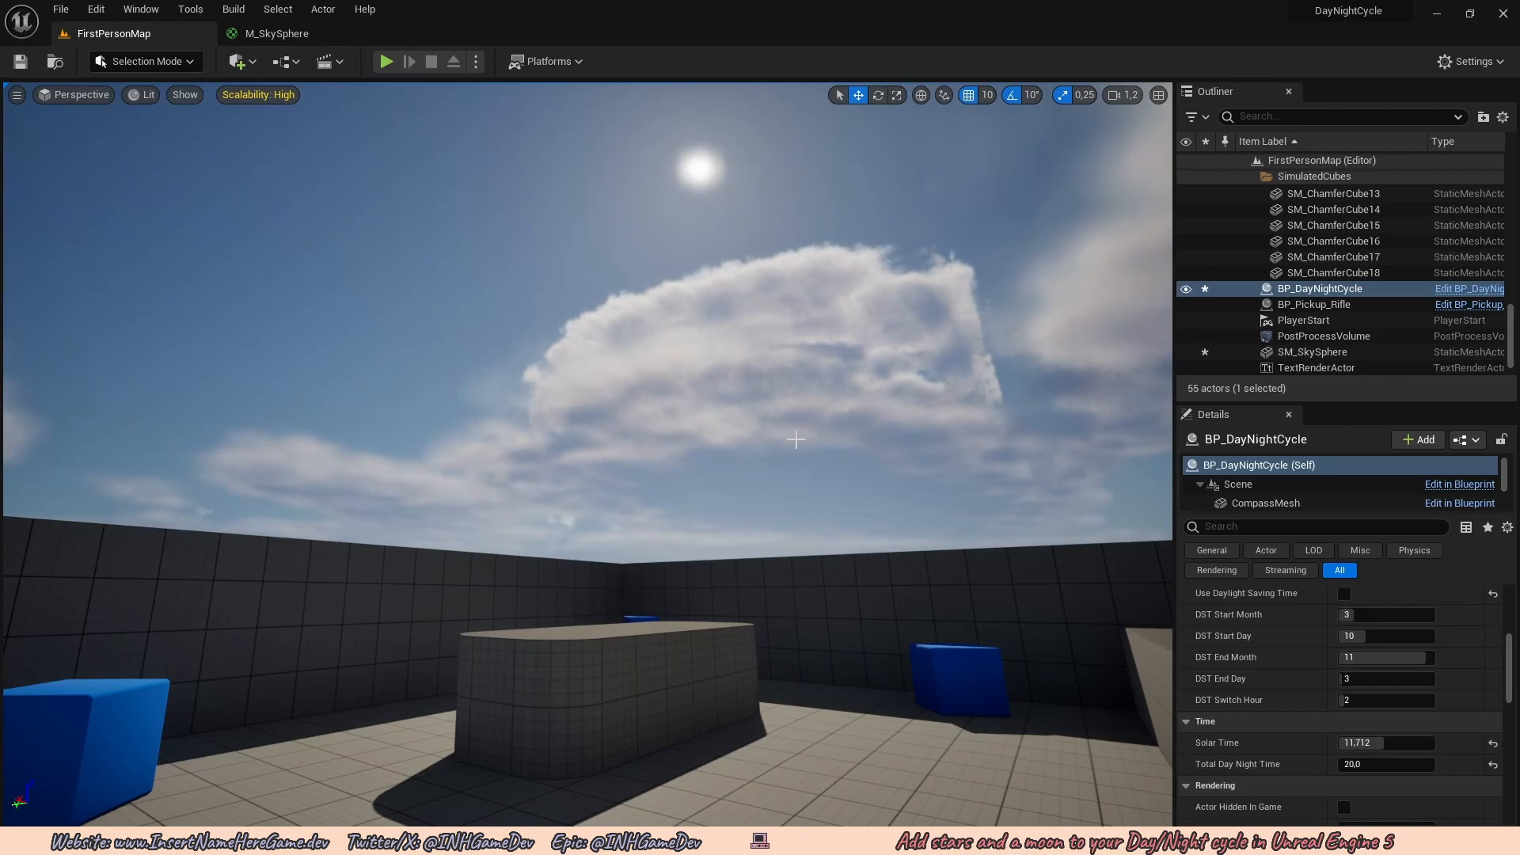
pyautogui.moveTo(795, 409); pyautogui.dragTo(740, 382, button='right')
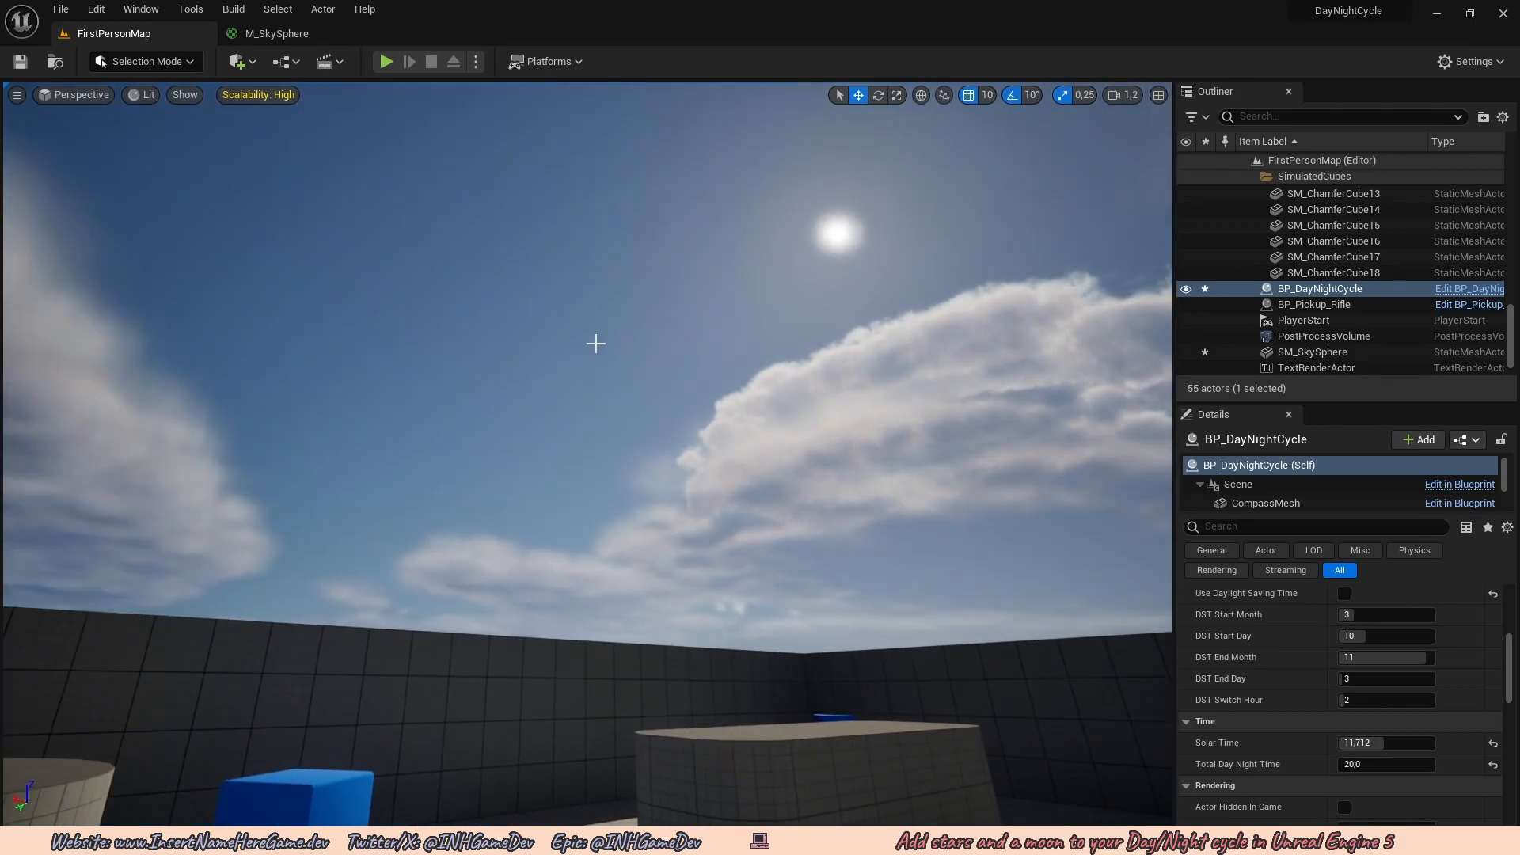
pyautogui.moveTo(545, 293); pyautogui.dragTo(570, 310, button='right')
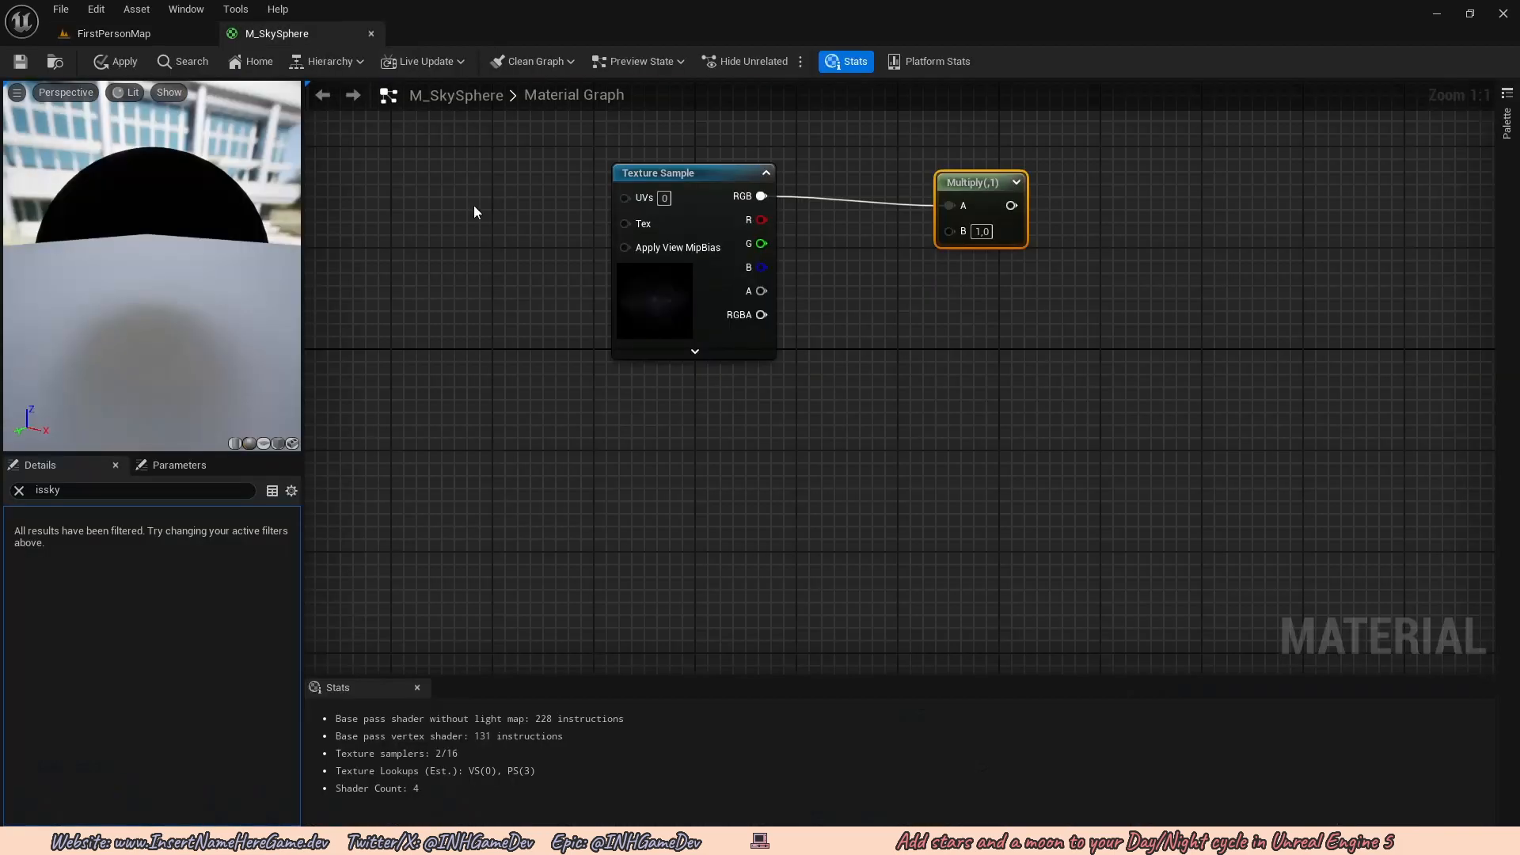
# Back in the M_SkySphere graph, add a SkyAtmosphereViewLuminance node below and before the stars Texture Sample.
pyautogui.rightClick(441, 371)
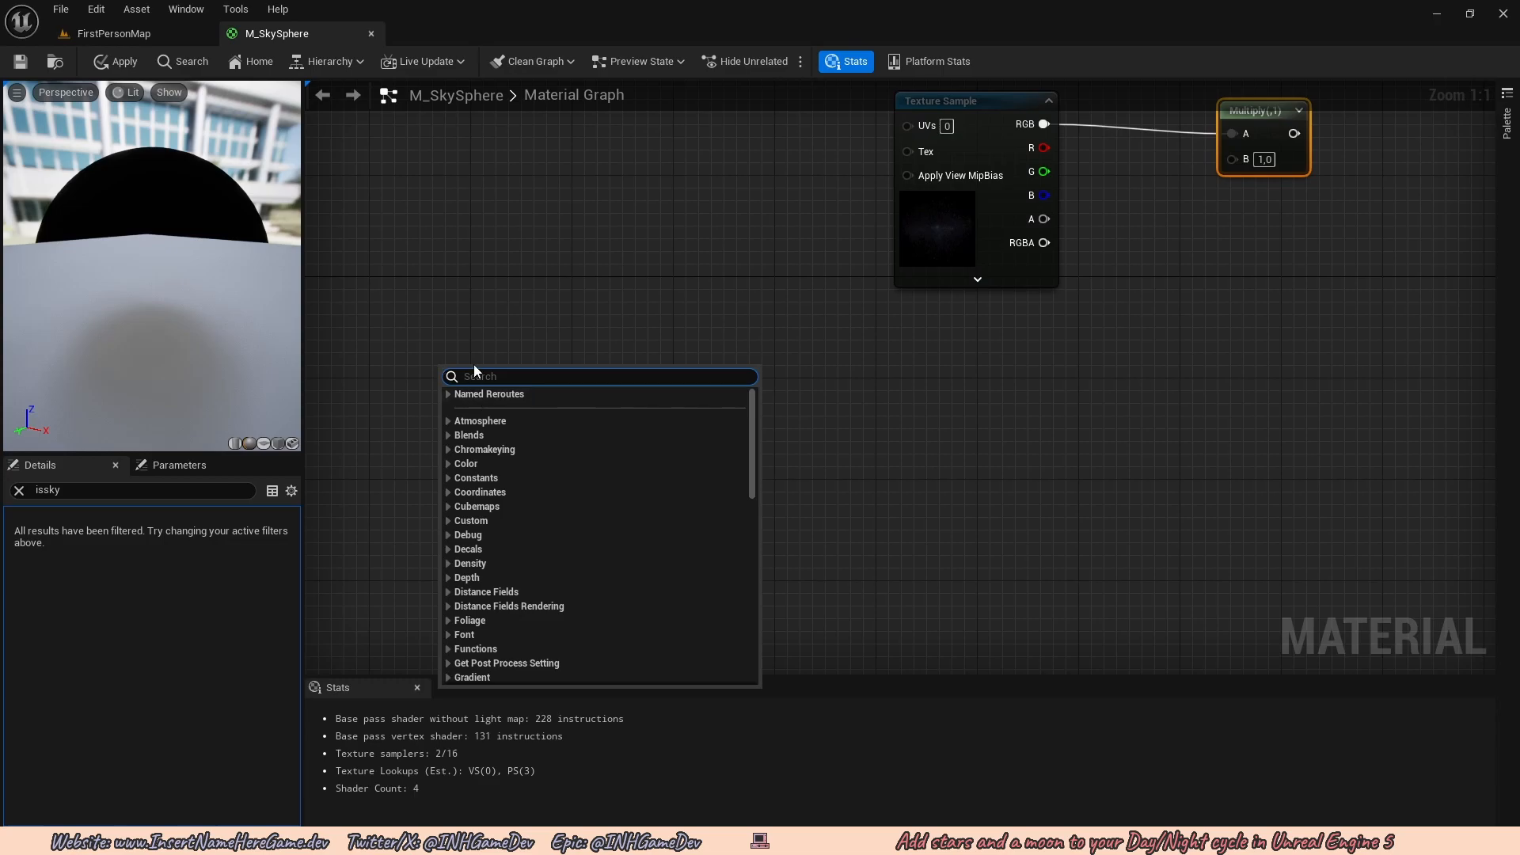
pyautogui.write('view')
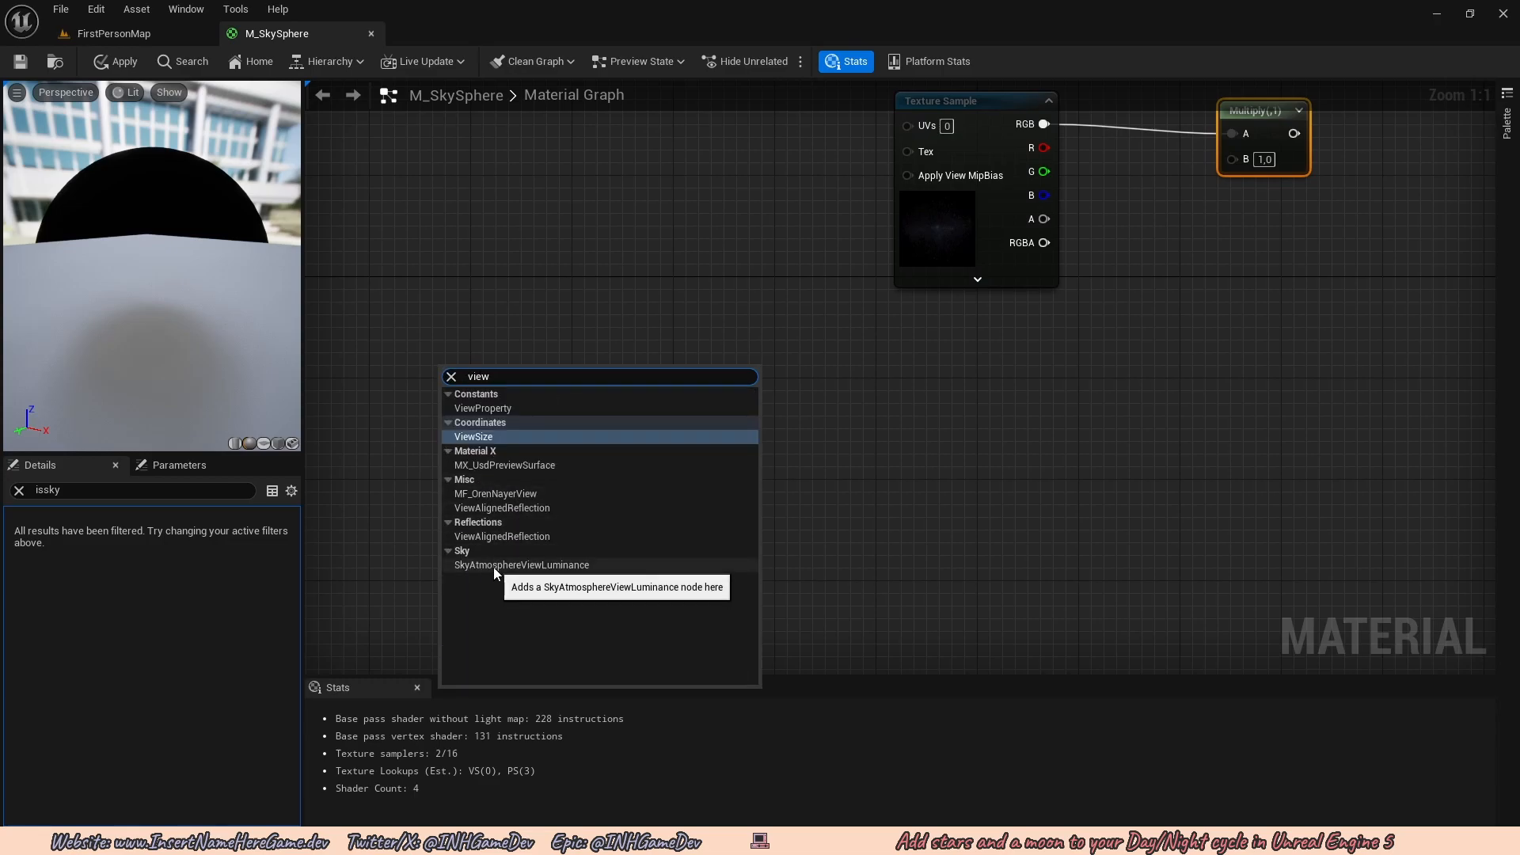
pyautogui.click(492, 566)
# Add a Desaturation node fed by the SkyAtmosphereViewLuminance output and place it just after that node.
pyautogui.moveTo(582, 384); pyautogui.dragTo(673, 386)
pyautogui.write('desa')
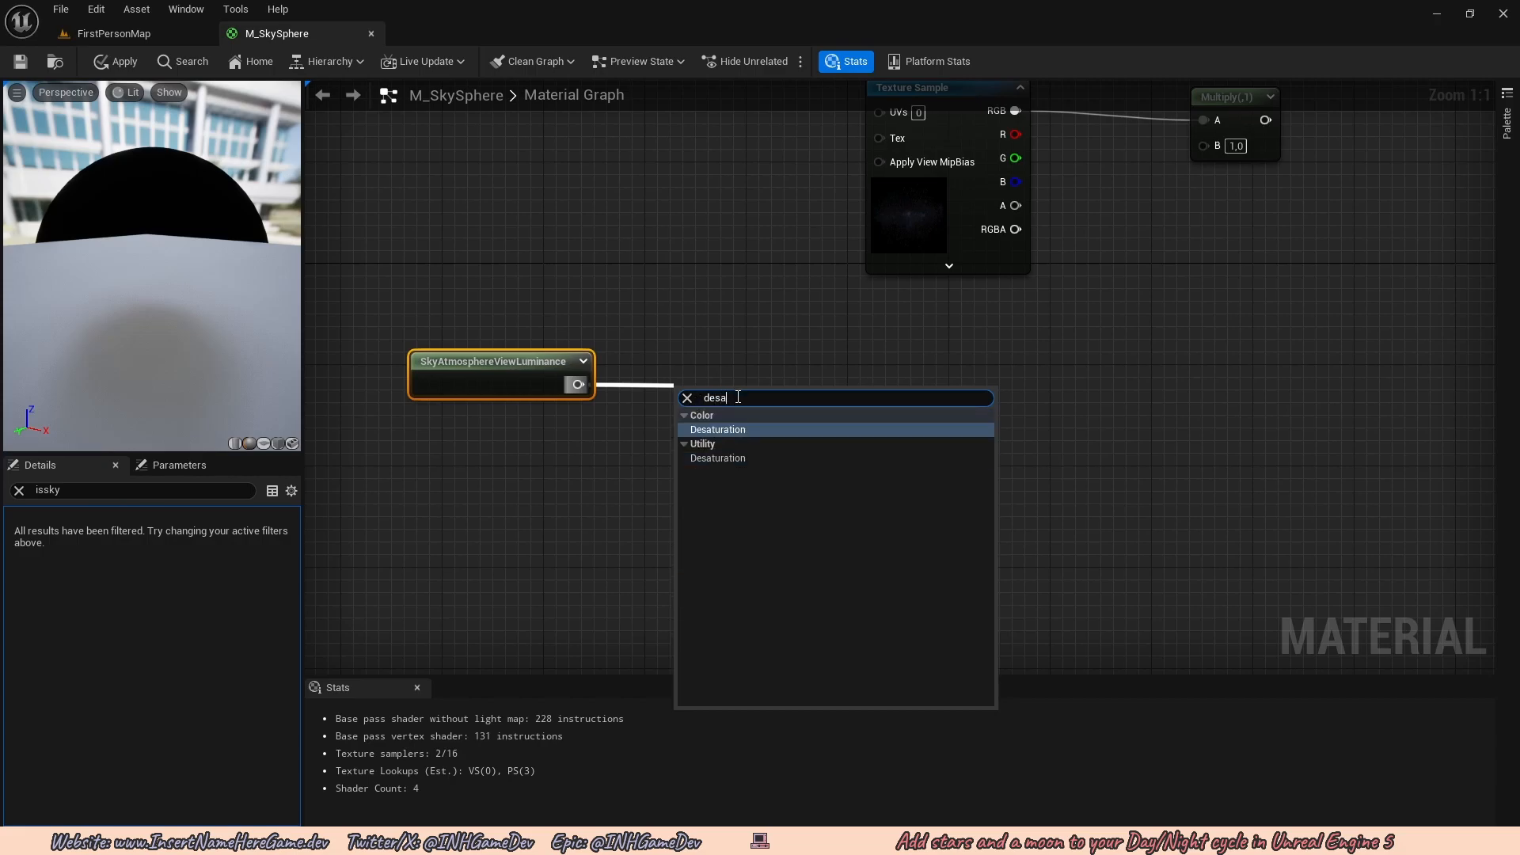
pyautogui.click(718, 430)
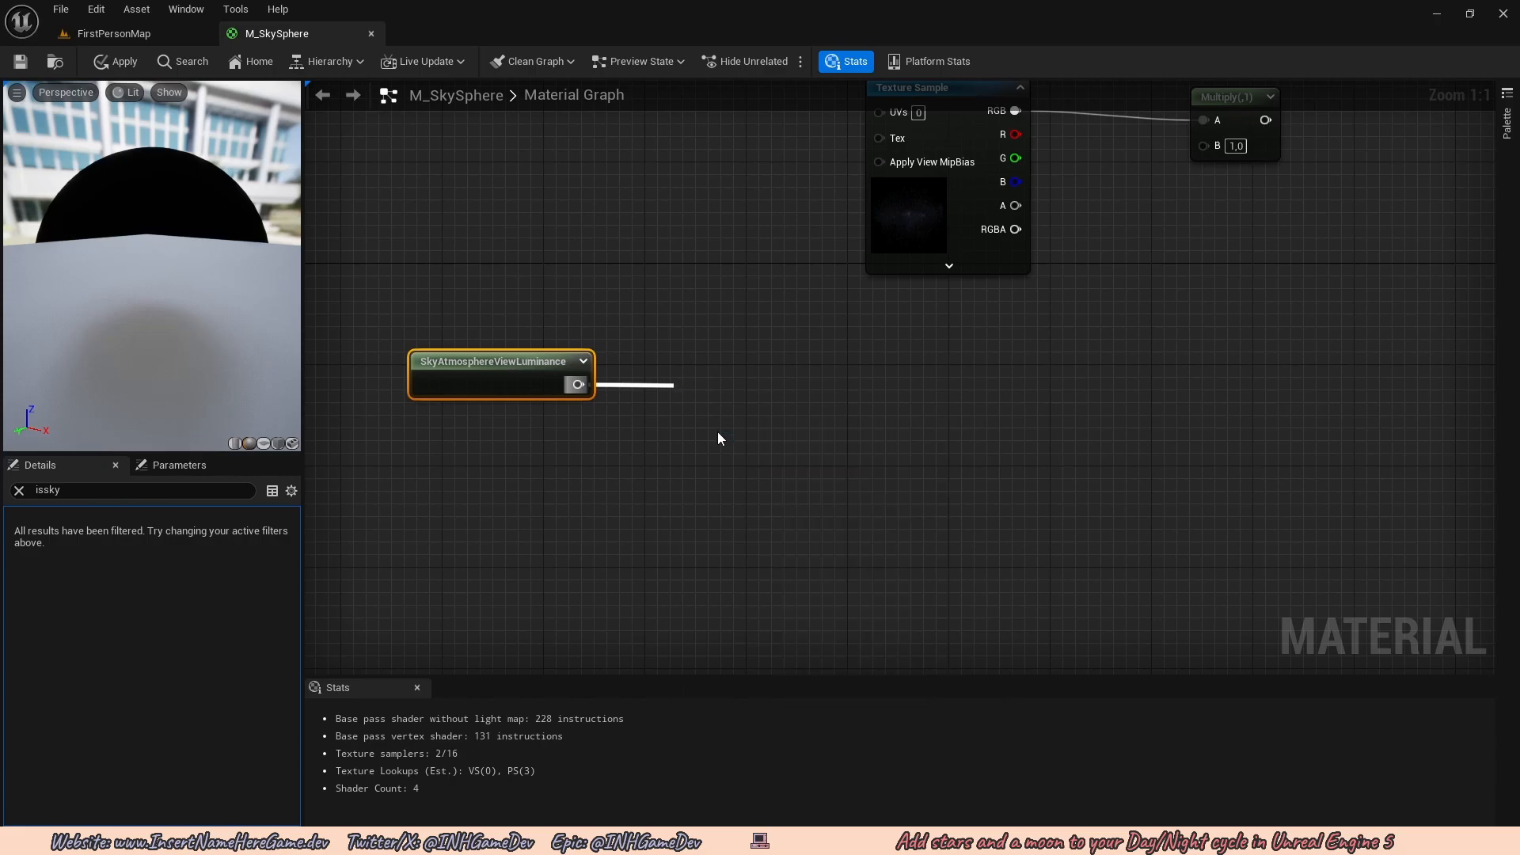
pyautogui.click(493, 349)
pyautogui.click(493, 358)
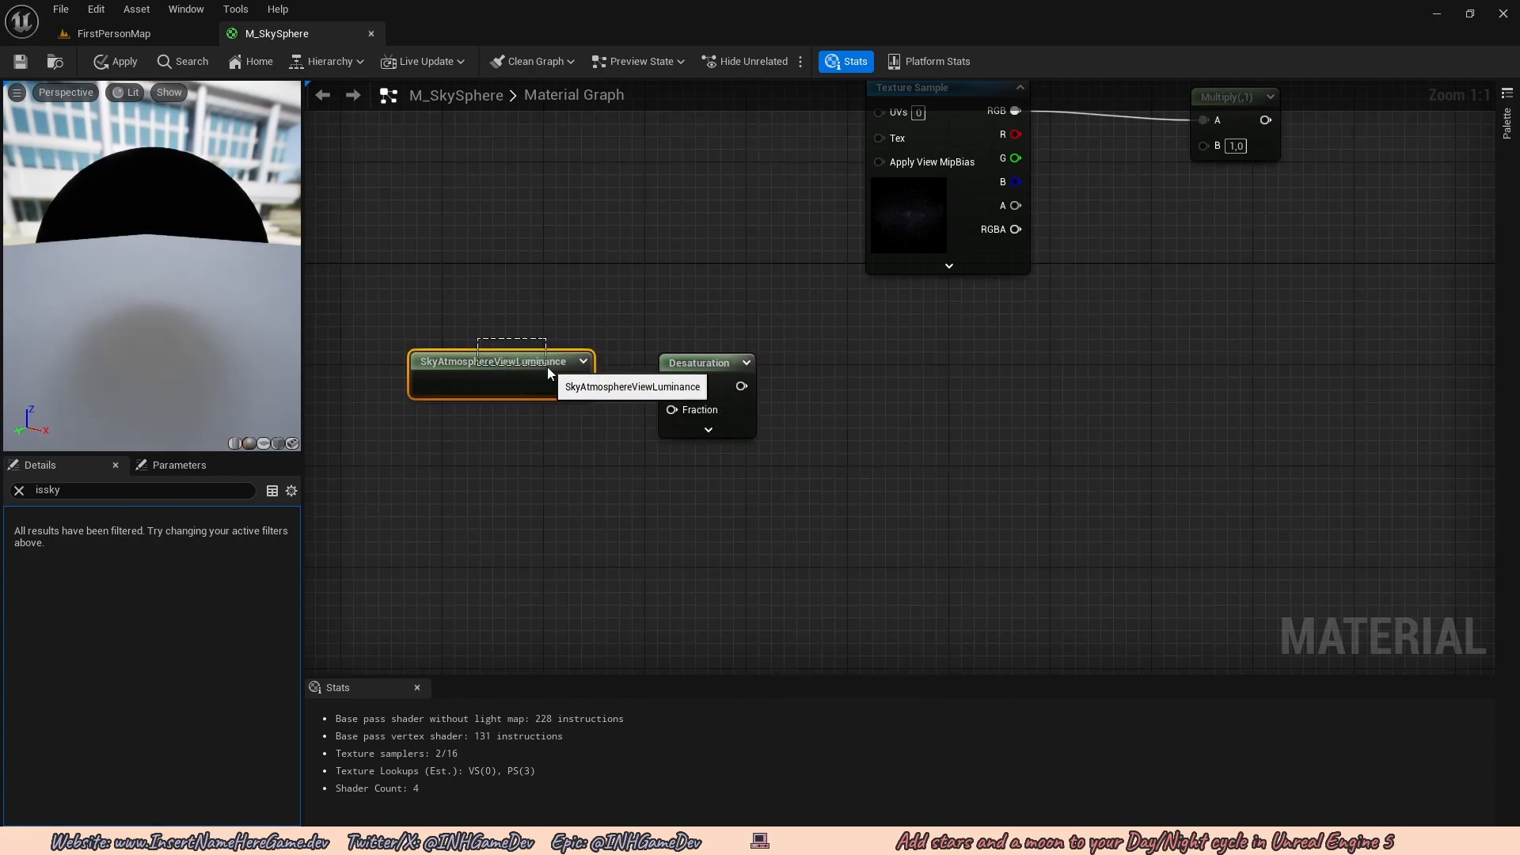
pyautogui.click(707, 372)
pyautogui.moveTo(823, 404); pyautogui.dragTo(769, 397, button='right')
pyautogui.moveTo(687, 378); pyautogui.dragTo(767, 388)
pyautogui.moveTo(708, 379); pyautogui.dragTo(698, 356, button='right')
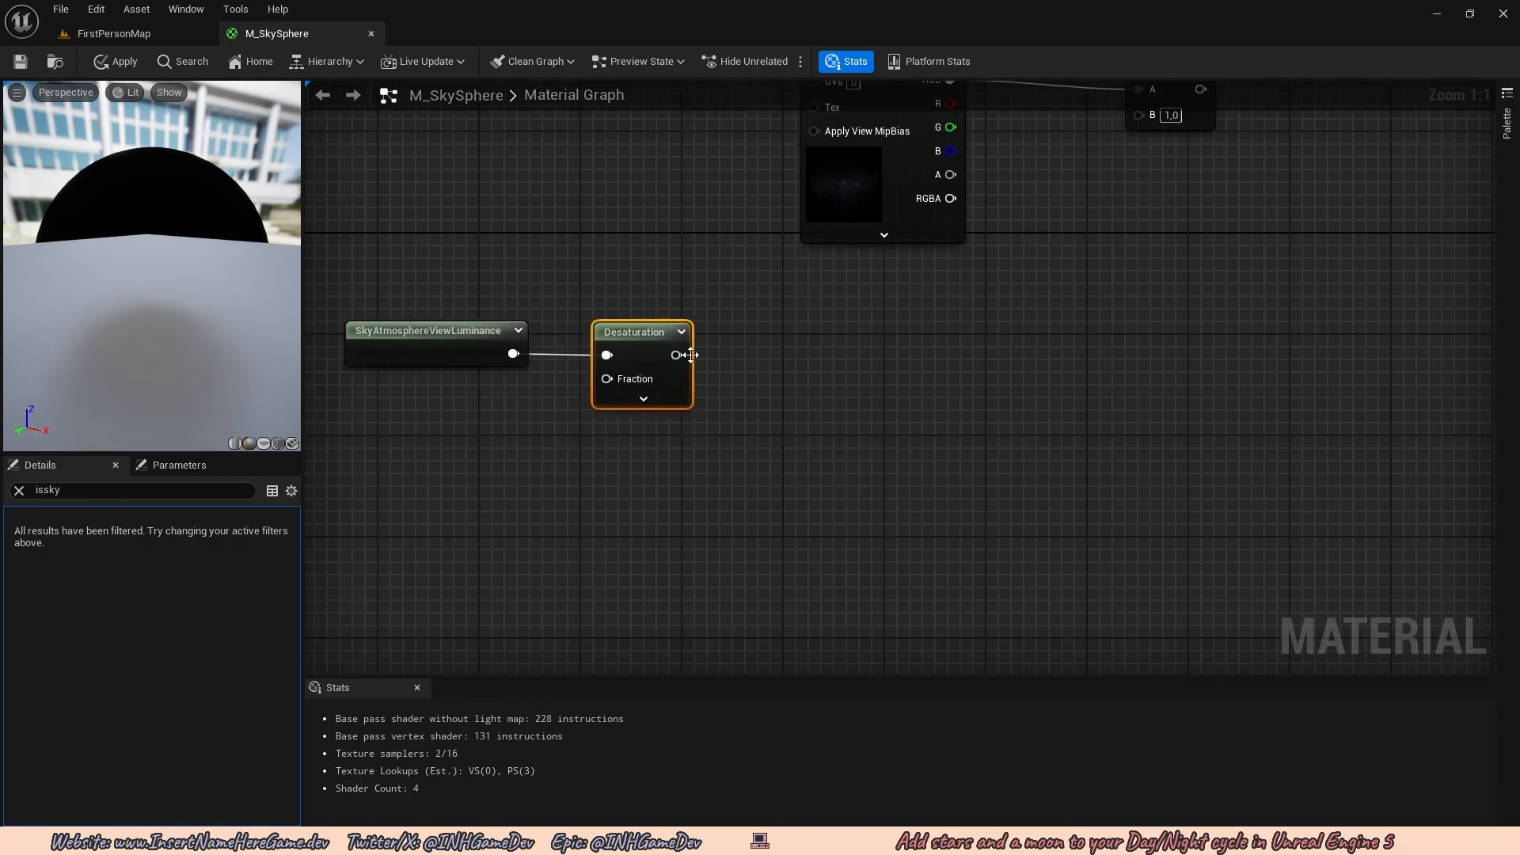
# Add a Multiply node with the Desaturation output feeding input A and line it up with the chain.
pyautogui.moveTo(677, 355); pyautogui.dragTo(748, 352)
pyautogui.moveTo(774, 338); pyautogui.dragTo(721, 331, button='right')
pyautogui.moveTo(543, 343); pyautogui.dragTo(757, 361, button='right')
pyautogui.click(726, 350)
pyautogui.moveTo(652, 340); pyautogui.dragTo(763, 339)
pyautogui.write('mult')
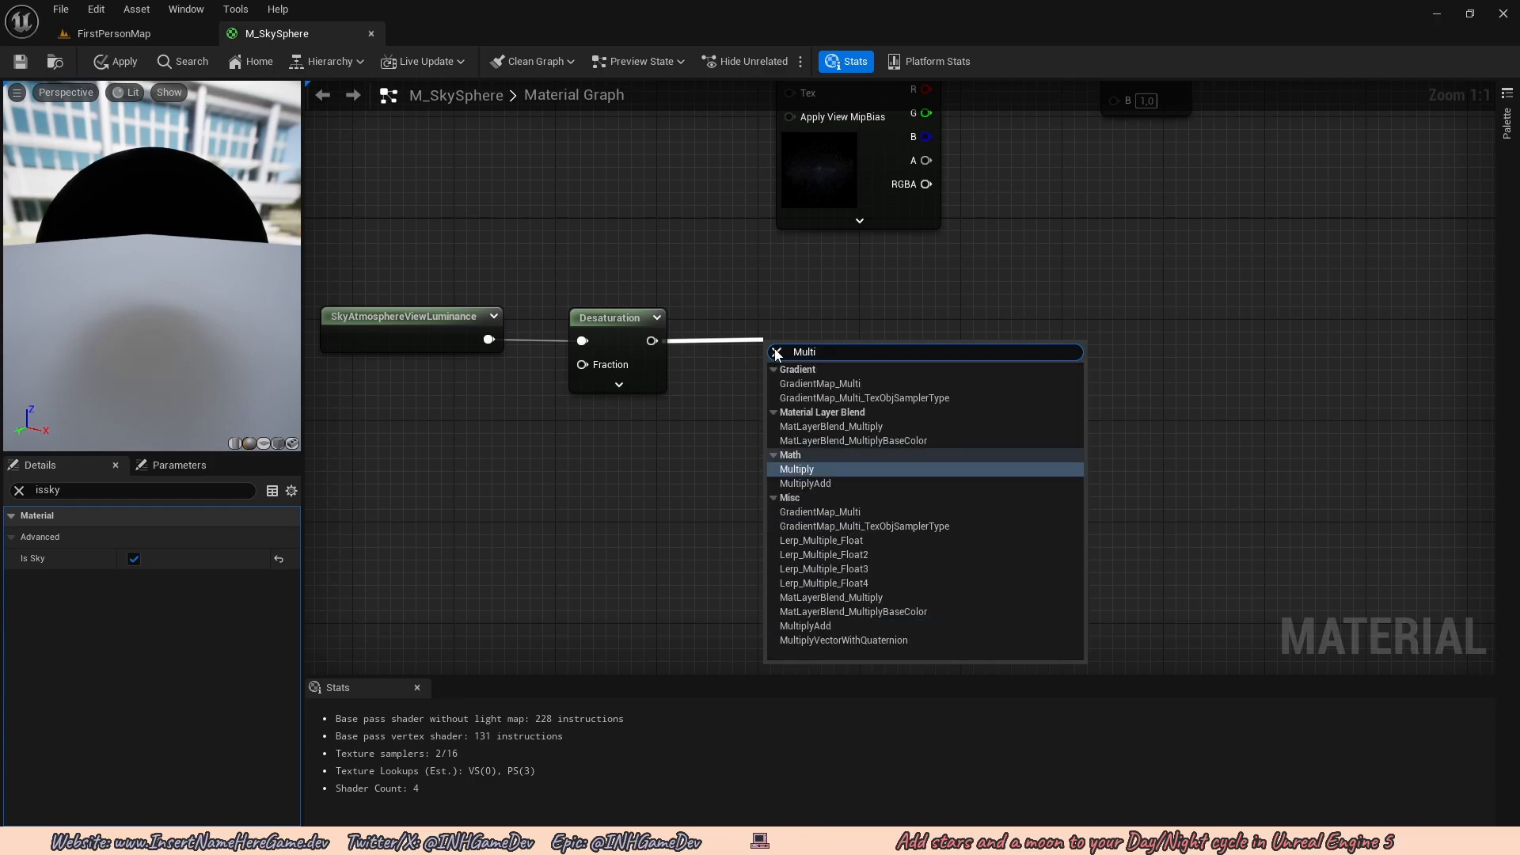
pyautogui.press('Return')
pyautogui.press('Tab')
pyautogui.moveTo(775, 343); pyautogui.dragTo(745, 310)
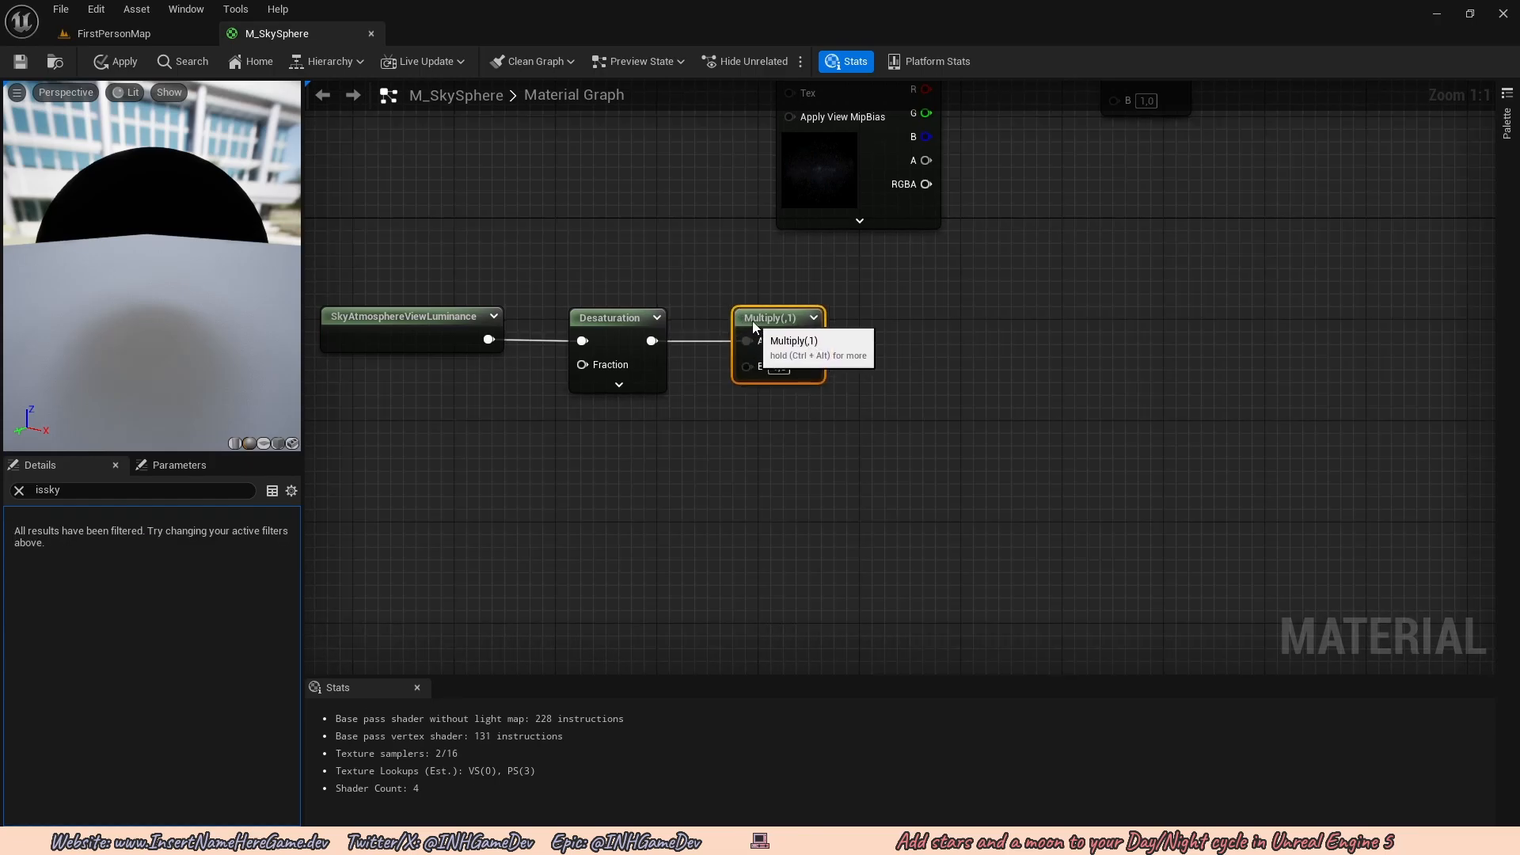
pyautogui.moveTo(748, 399); pyautogui.dragTo(752, 373, button='right')
pyautogui.moveTo(791, 340); pyautogui.dragTo(672, 432)
pyautogui.click(739, 382)
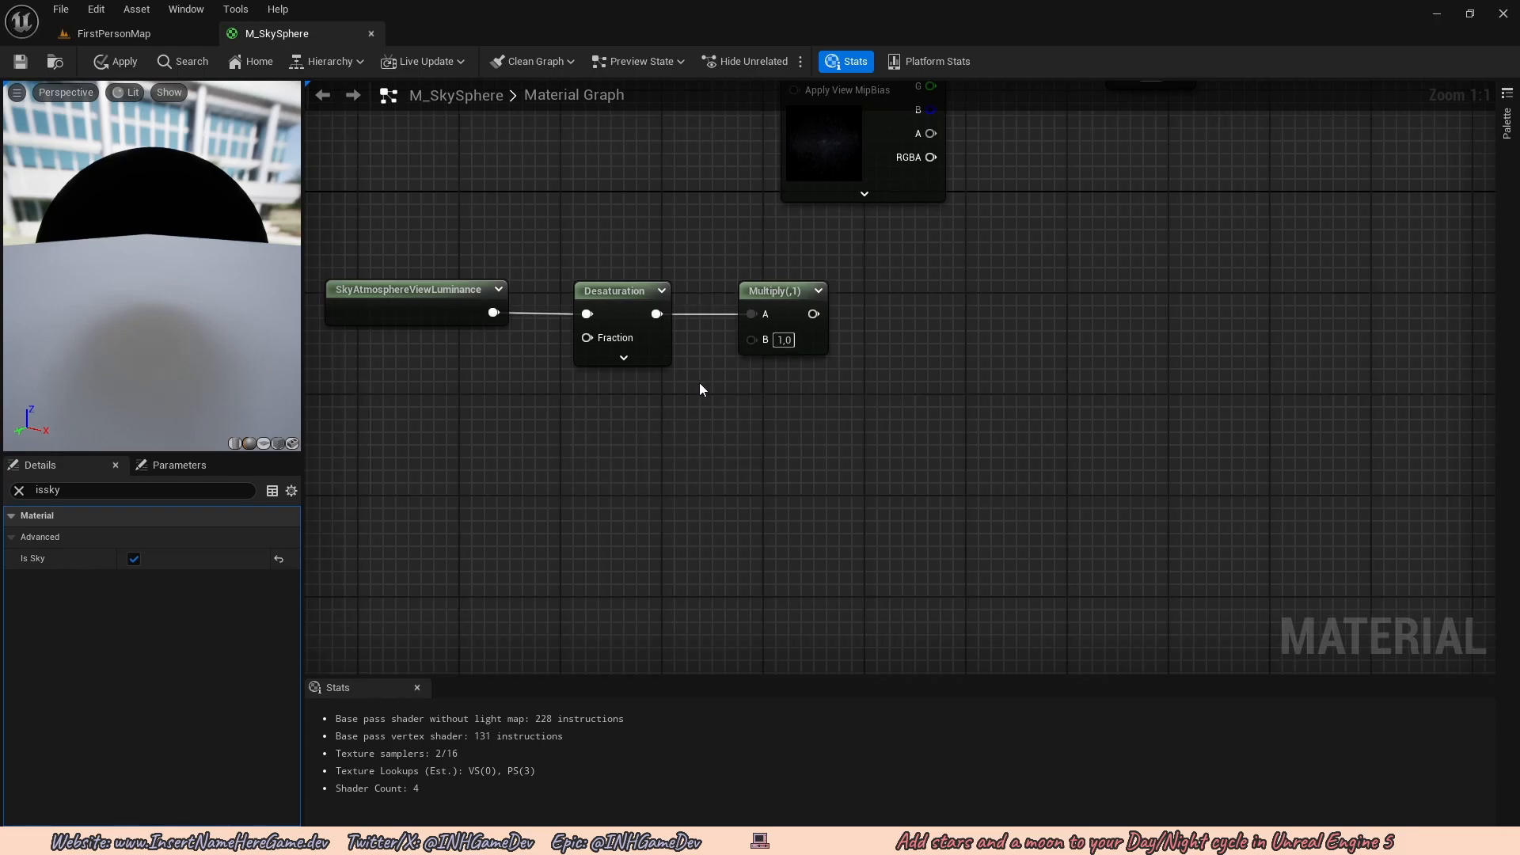
pyautogui.moveTo(751, 340)
pyautogui.mouseDown()
pyautogui.moveTo(723, 382)
pyautogui.moveTo(747, 359)
pyautogui.mouseUp()
pyautogui.click(737, 364)
pyautogui.moveTo(753, 378); pyautogui.dragTo(770, 351, button='right')
pyautogui.moveTo(654, 409); pyautogui.dragTo(704, 363, button='right')
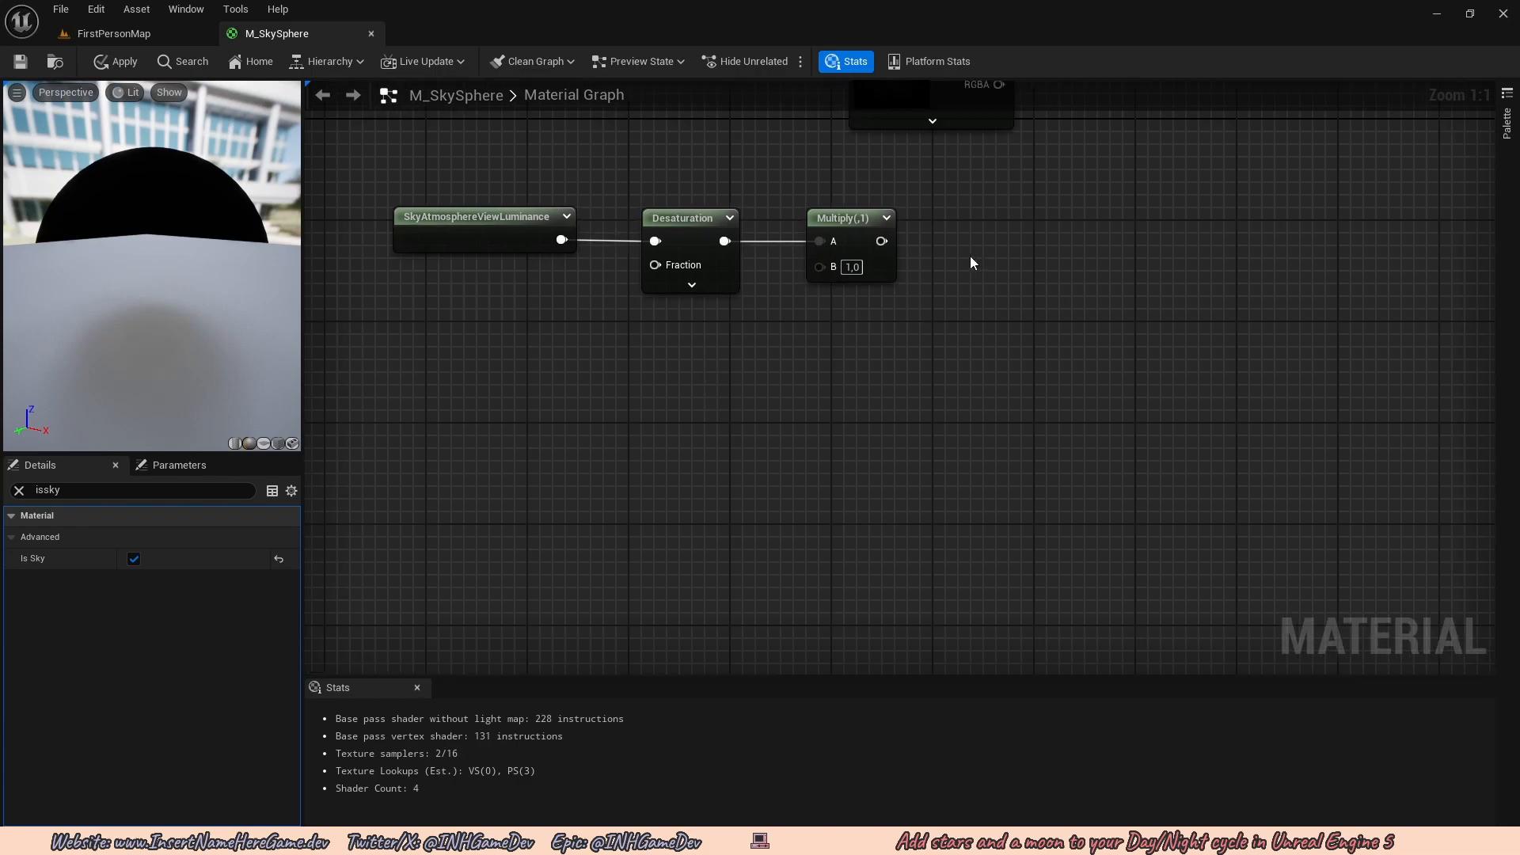
# Add a Power node with its Base fed by the Multiply output and line it up with the chain.
pyautogui.moveTo(822, 293); pyautogui.dragTo(633, 365, button='right')
pyautogui.moveTo(770, 349); pyautogui.dragTo(702, 332, button='right')
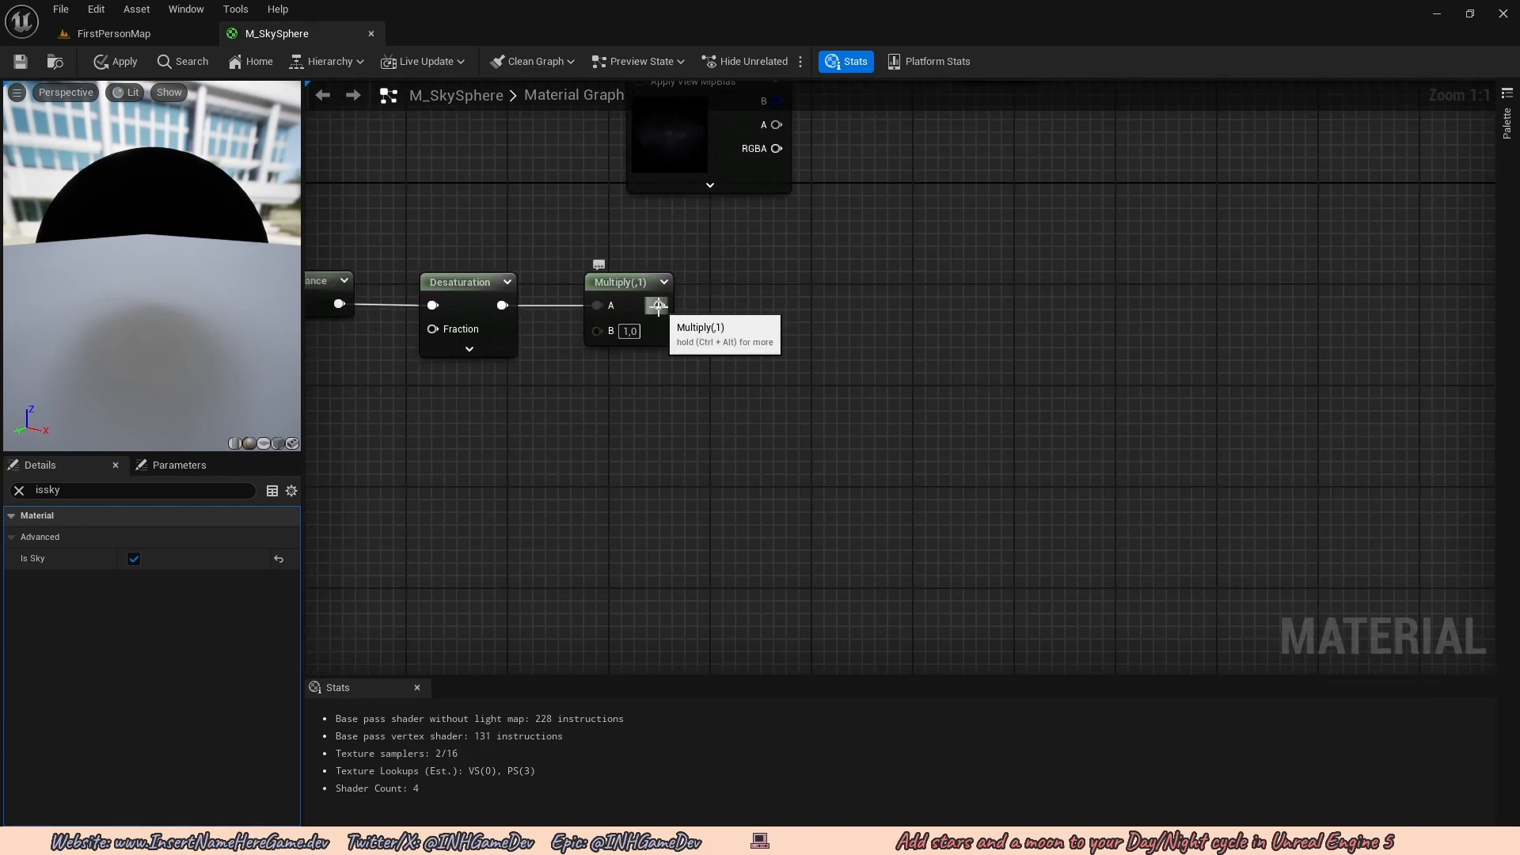
pyautogui.moveTo(658, 305); pyautogui.dragTo(746, 308)
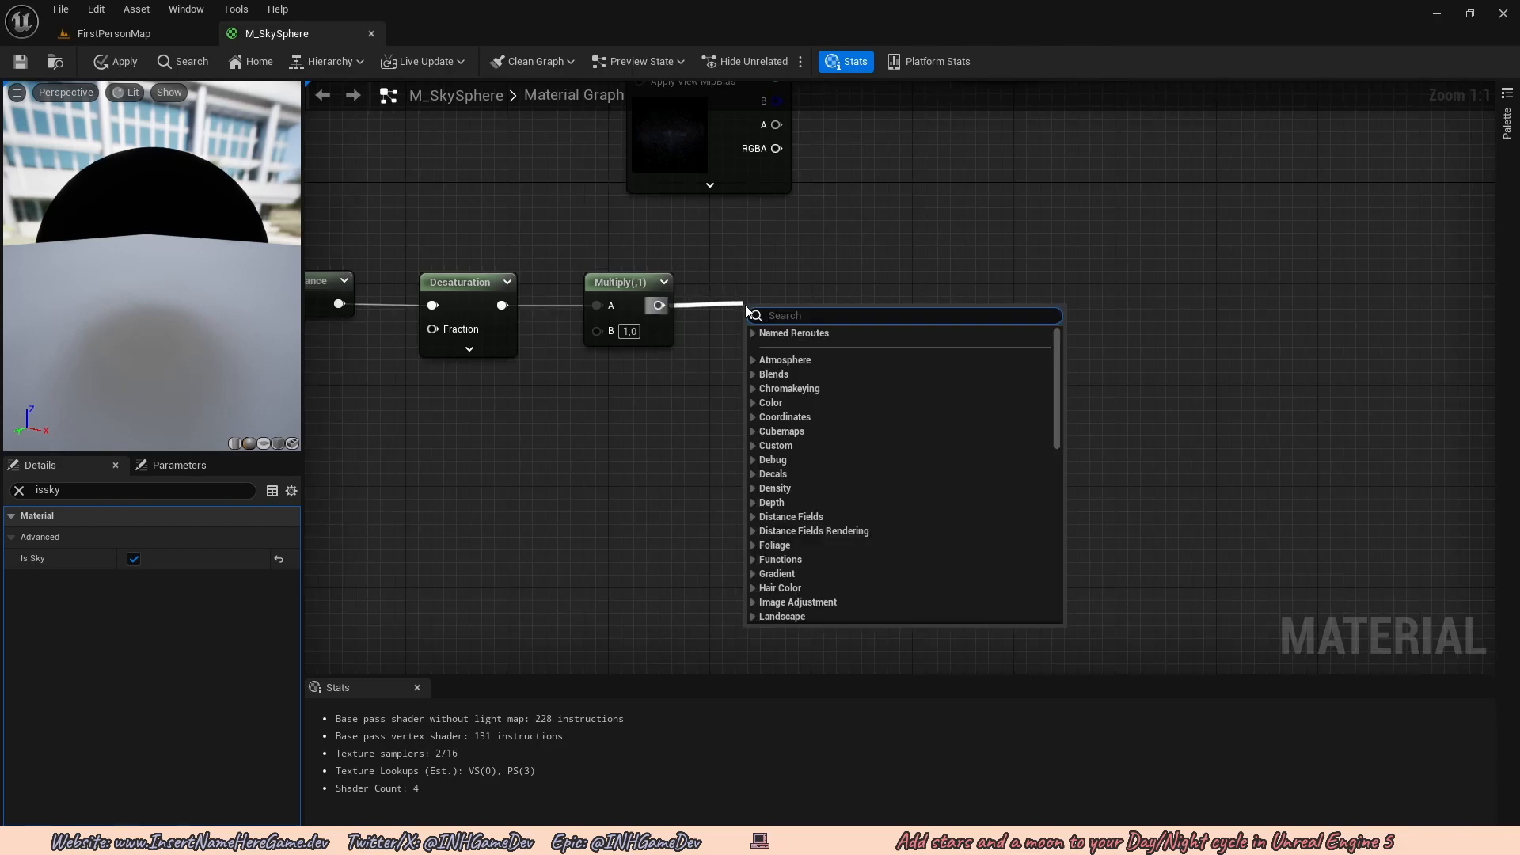
pyautogui.write('power')
pyautogui.press('Return')
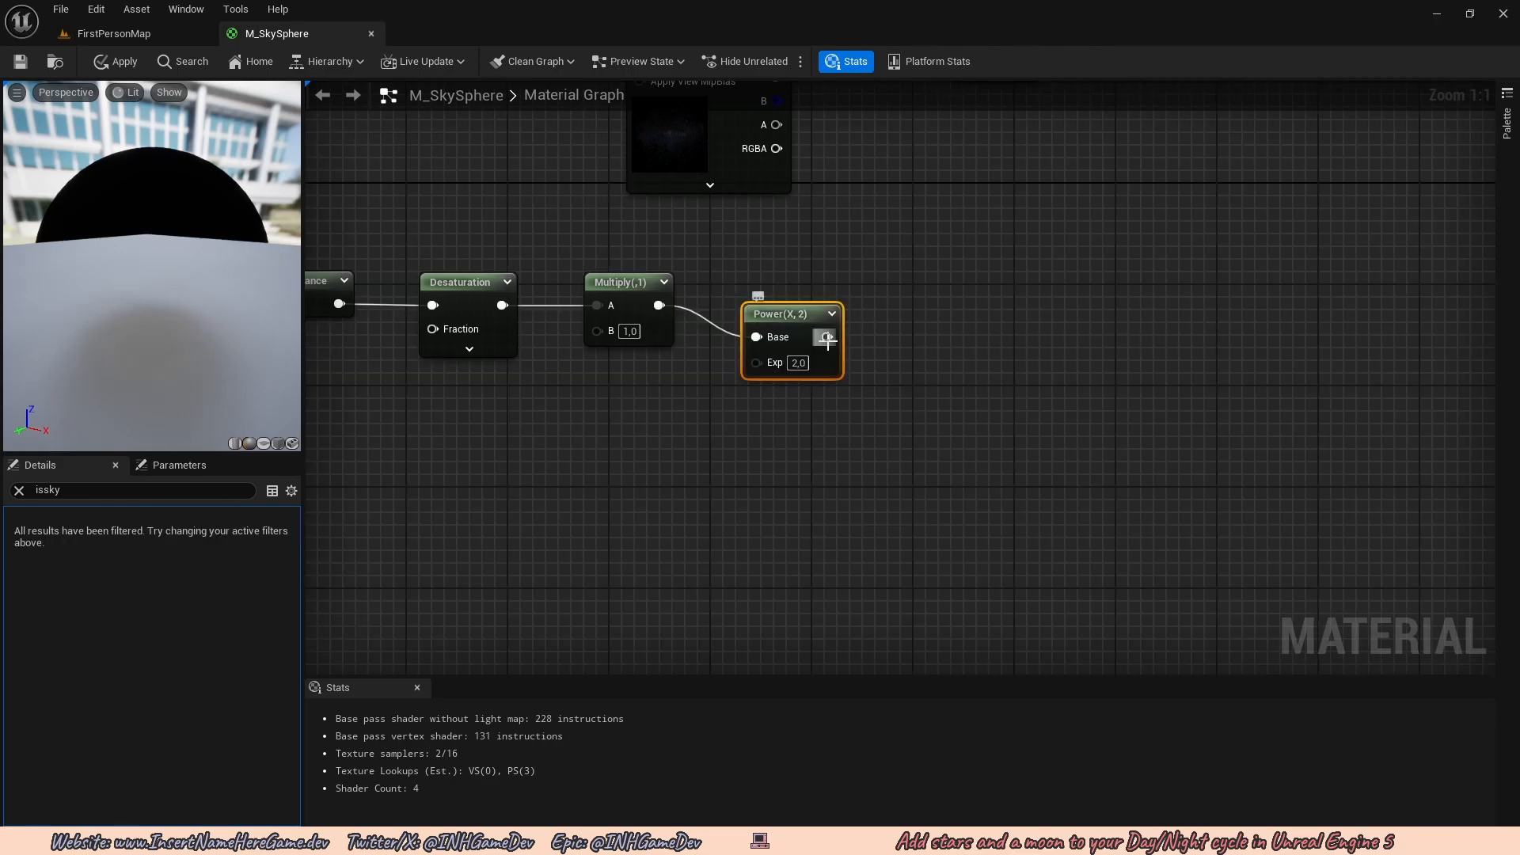
pyautogui.moveTo(799, 304); pyautogui.dragTo(796, 291)
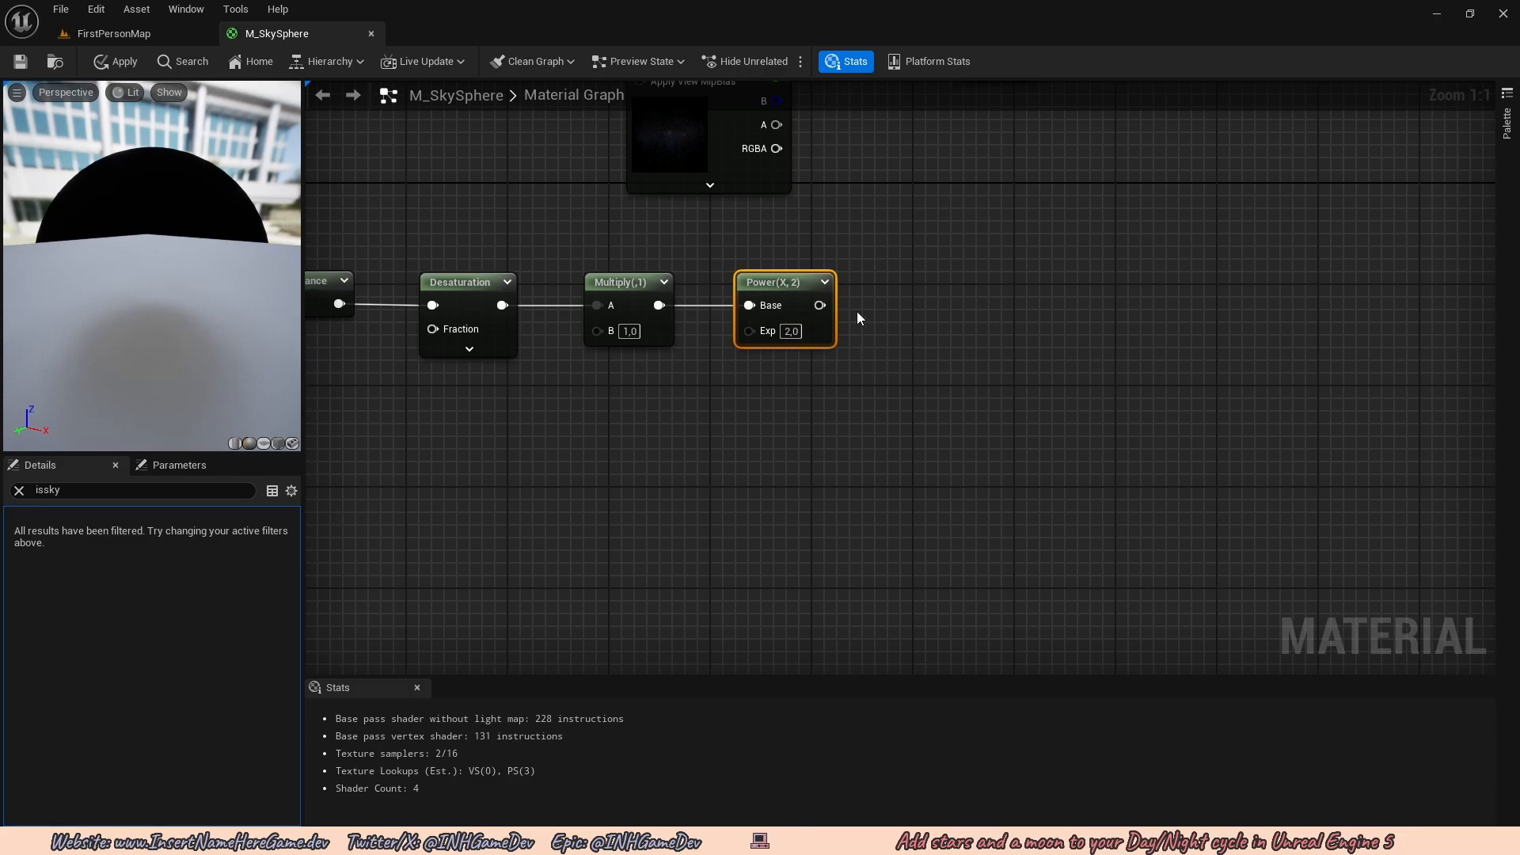
# Set the Power node's exponent to 0.1.
pyautogui.click(791, 331)
pyautogui.write('0,1')
pyautogui.press('Return')
# Add a Saturate node fed by the Power output and line it up at the end of the chain.
pyautogui.moveTo(816, 316); pyautogui.dragTo(786, 329, button='right')
pyautogui.click(802, 334)
pyautogui.moveTo(712, 316); pyautogui.dragTo(828, 312)
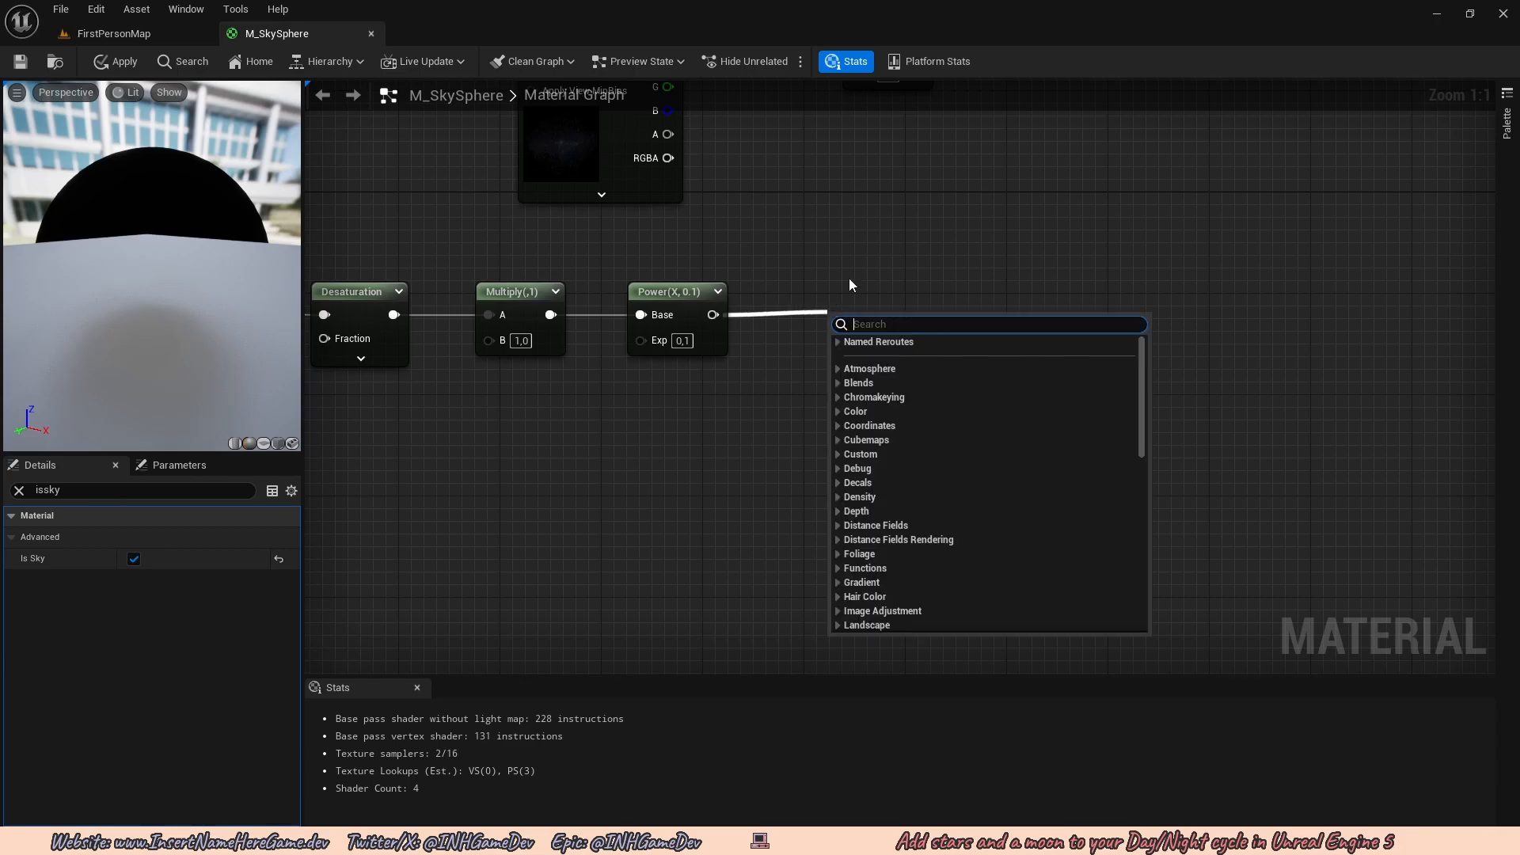
pyautogui.write('satur')
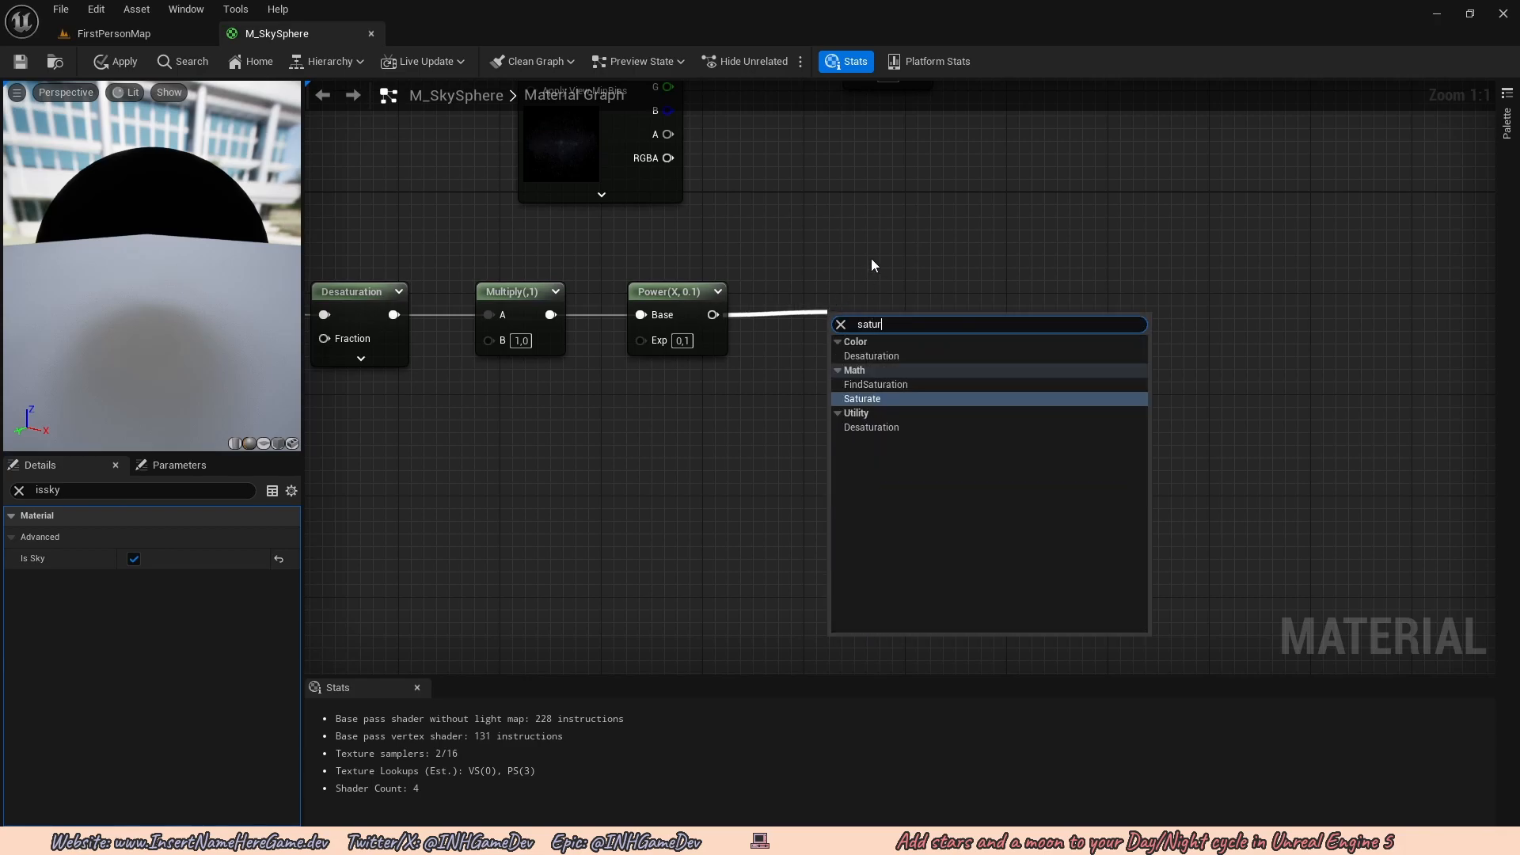
pyautogui.click(863, 399)
pyautogui.moveTo(831, 314); pyautogui.dragTo(818, 319)
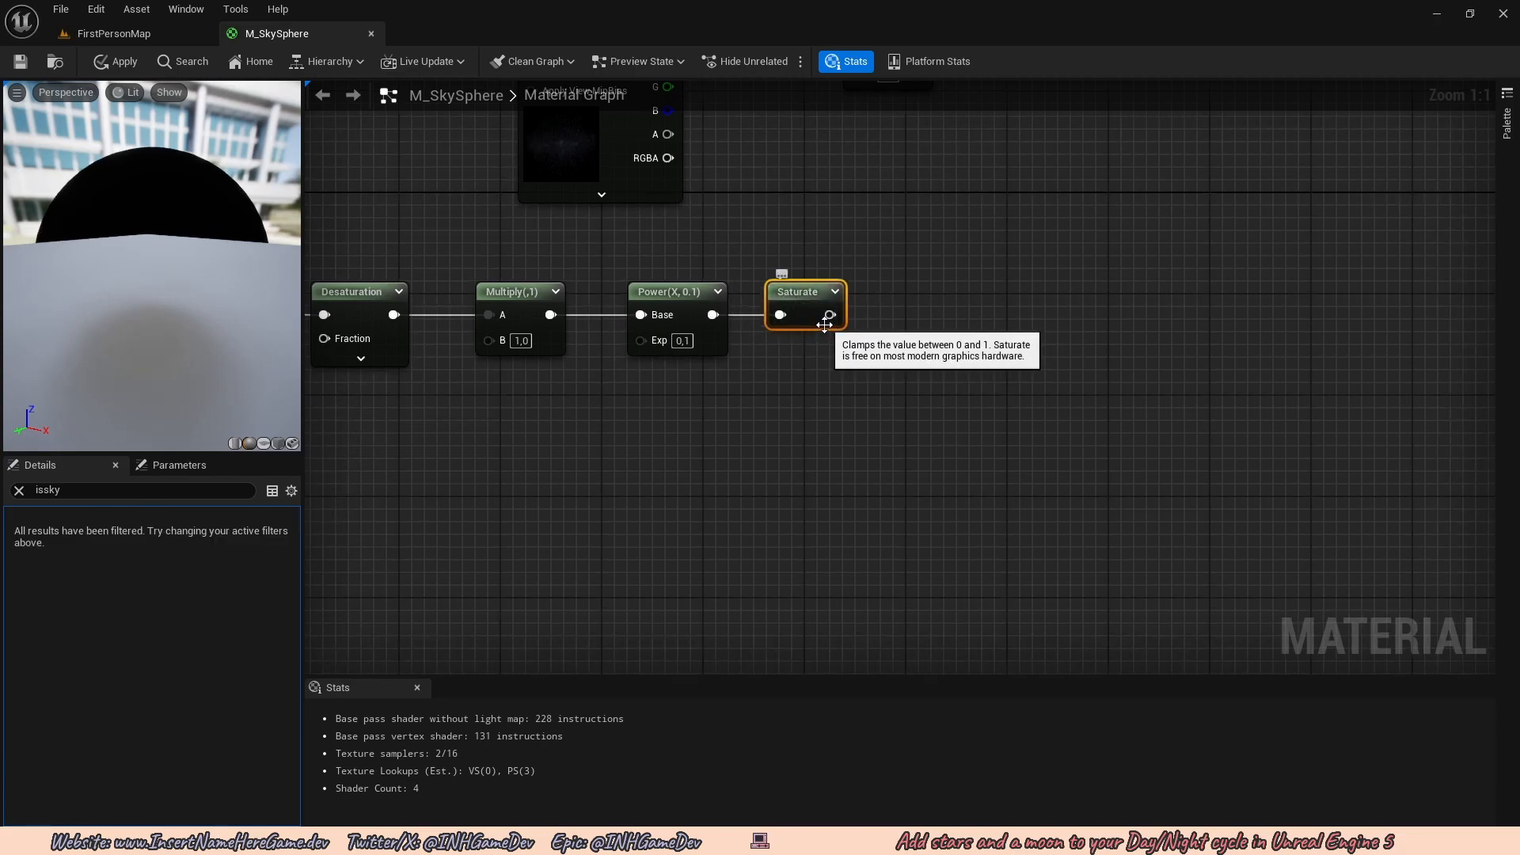
pyautogui.moveTo(949, 322); pyautogui.dragTo(913, 332, button='right')
pyautogui.moveTo(772, 326); pyautogui.dragTo(661, 362, button='right')
pyautogui.click(724, 384)
pyautogui.moveTo(608, 353)
pyautogui.mouseDown()
pyautogui.moveTo(724, 315)
pyautogui.moveTo(609, 356)
pyautogui.mouseUp()
pyautogui.scroll(-2, 795, 363)
pyautogui.moveTo(590, 378); pyautogui.dragTo(948, 350, button='right')
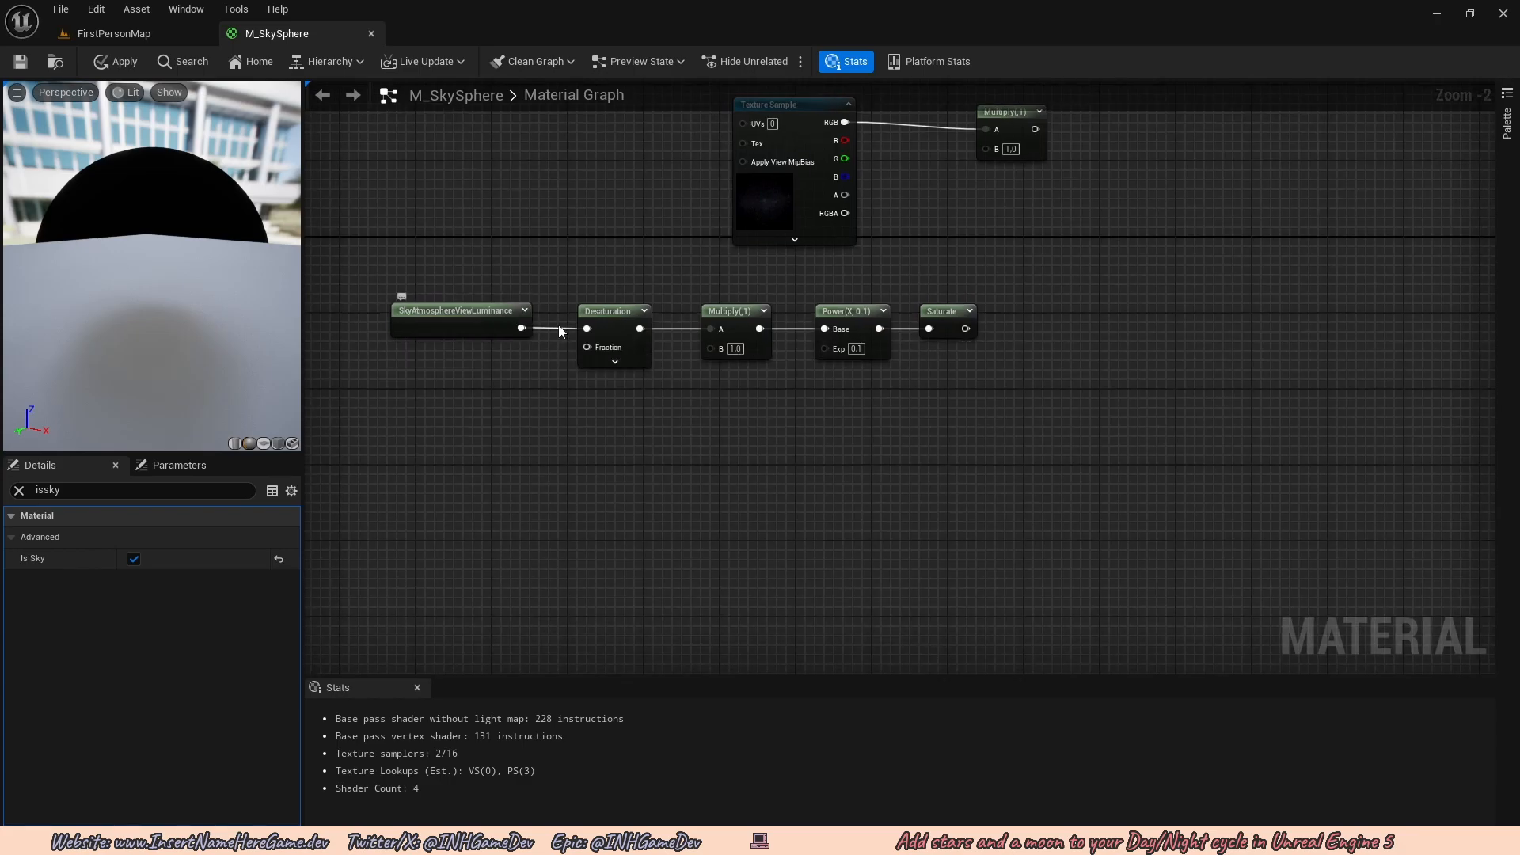
# Add a OneMinus node fed by the Saturate output at the end of the luminance chain.
pyautogui.scroll(1, 790, 374)
pyautogui.moveTo(788, 375); pyautogui.dragTo(805, 482, button='right')
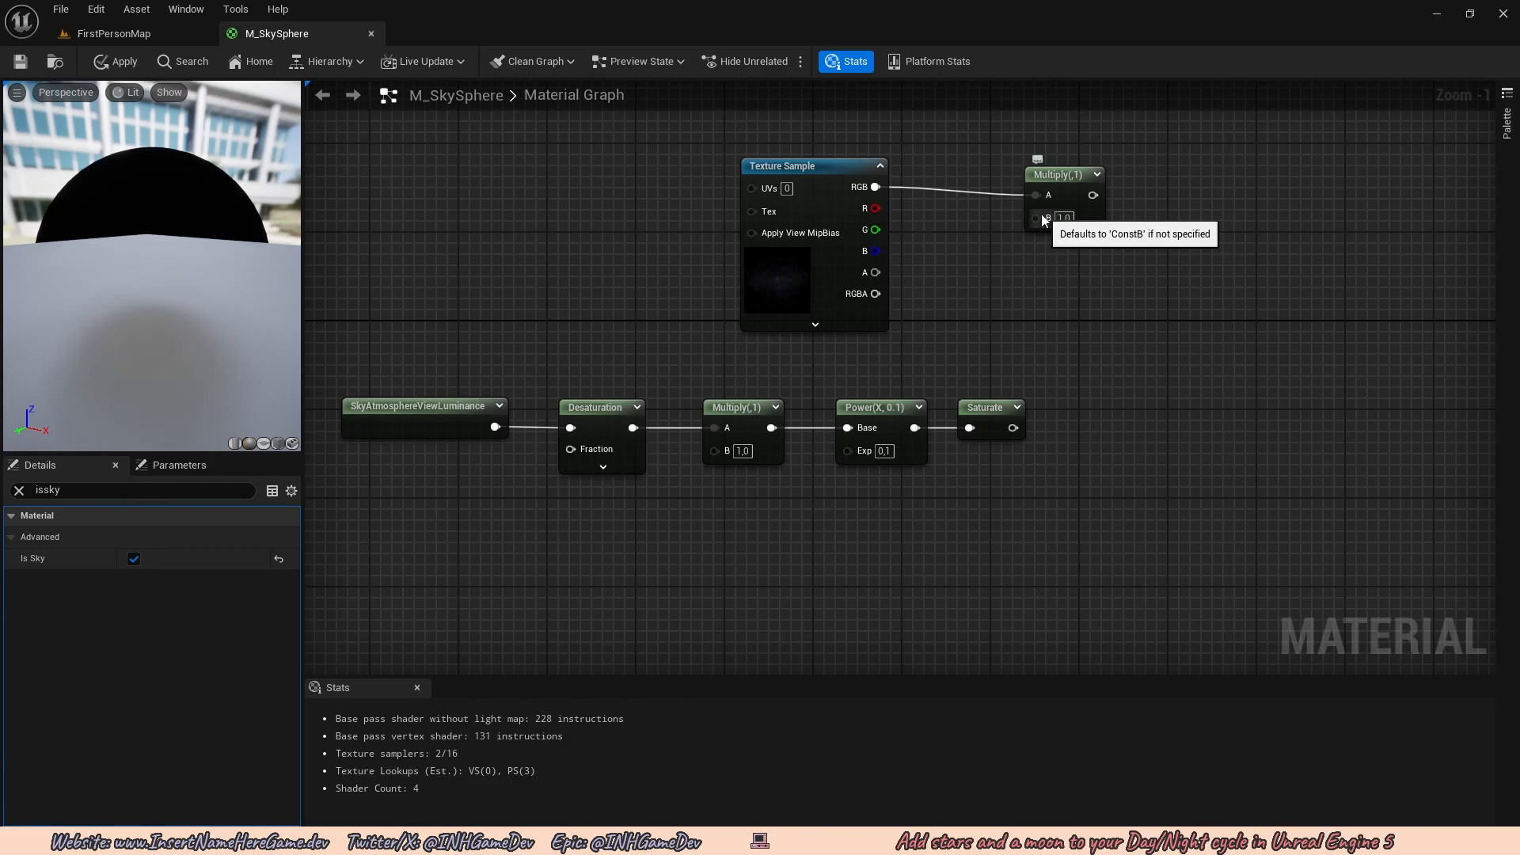
pyautogui.moveTo(906, 515); pyautogui.dragTo(868, 420, button='right')
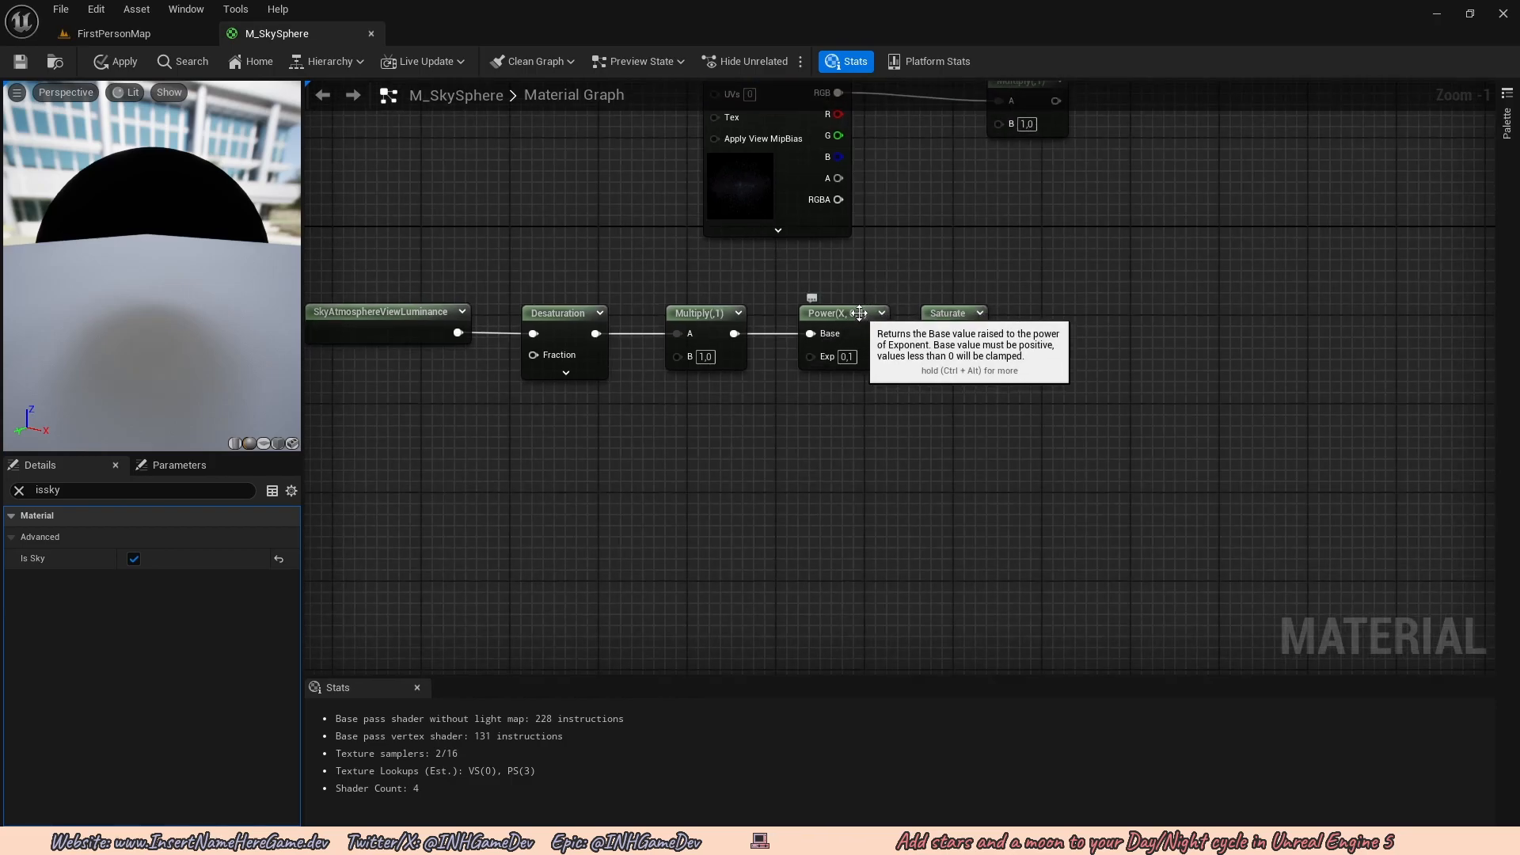
pyautogui.moveTo(918, 312); pyautogui.dragTo(880, 333, button='right')
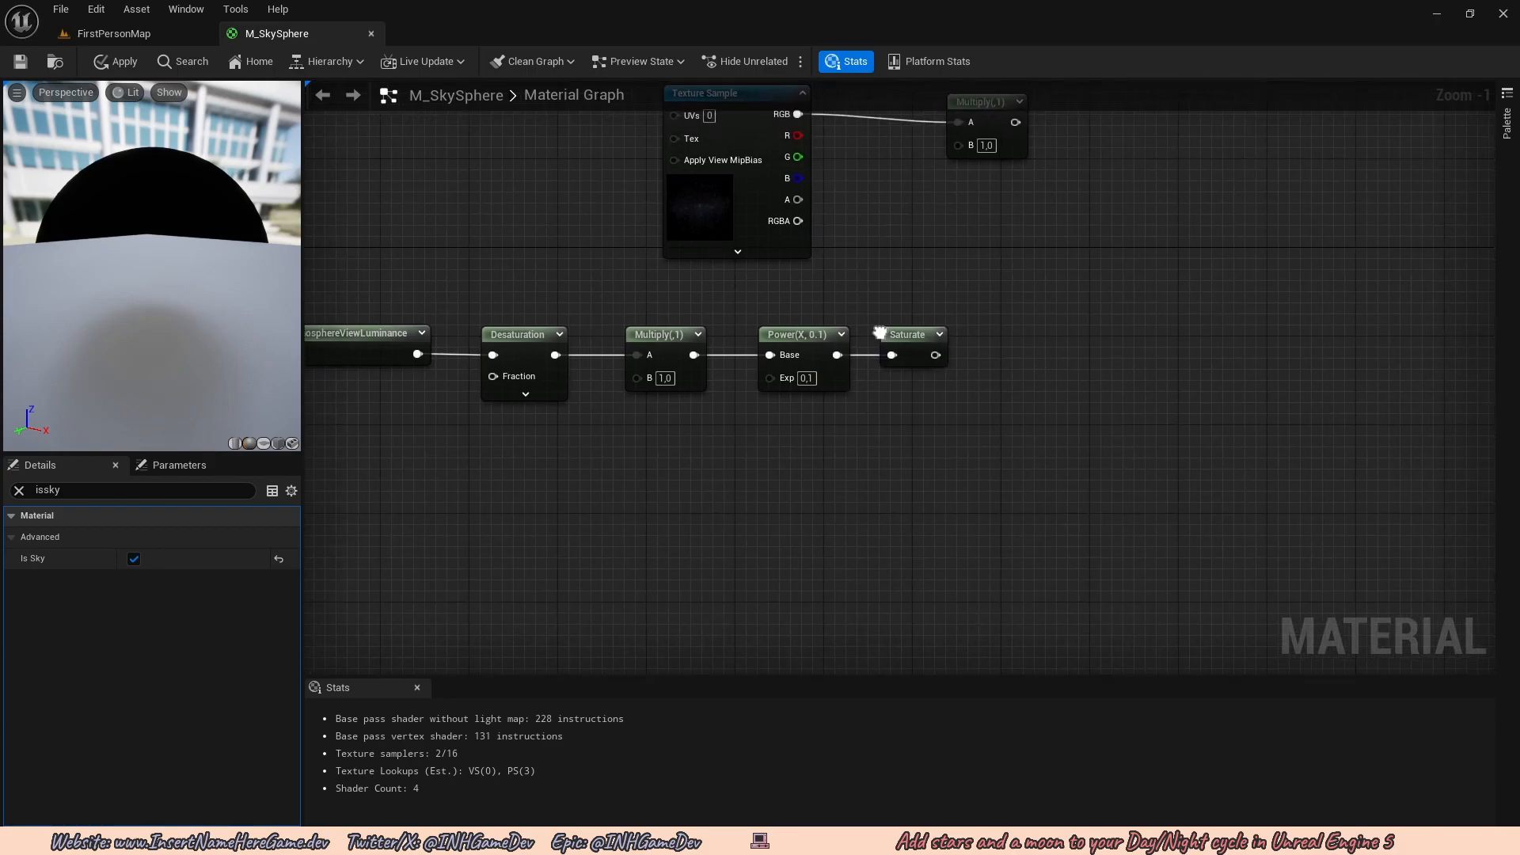
pyautogui.scroll(1, 1076, 353)
pyautogui.moveTo(1008, 353); pyautogui.dragTo(818, 320, button='right')
pyautogui.moveTo(734, 323); pyautogui.dragTo(831, 320)
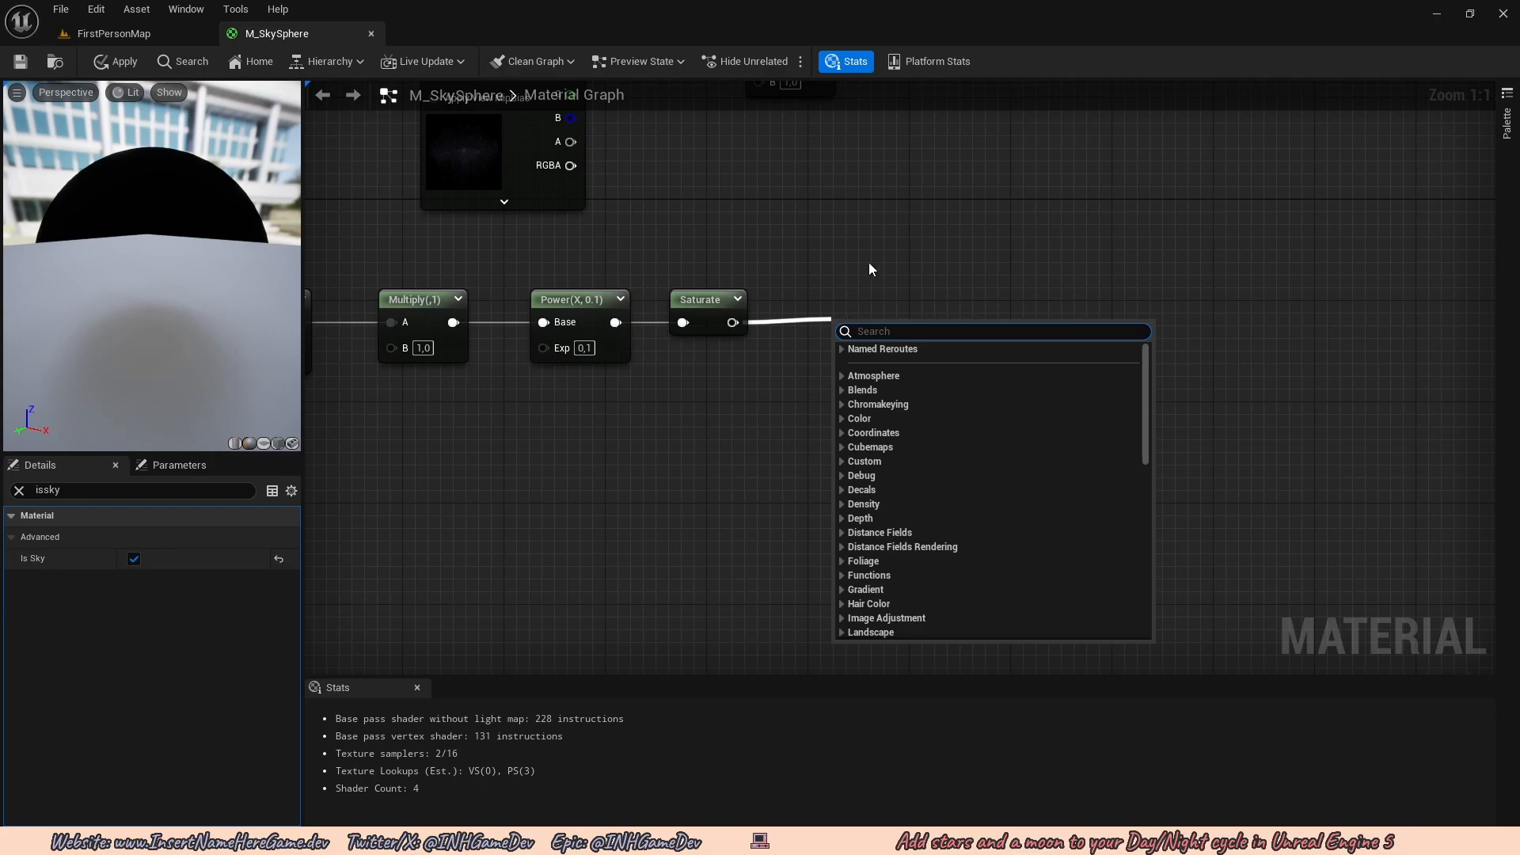
pyautogui.write('oneminus')
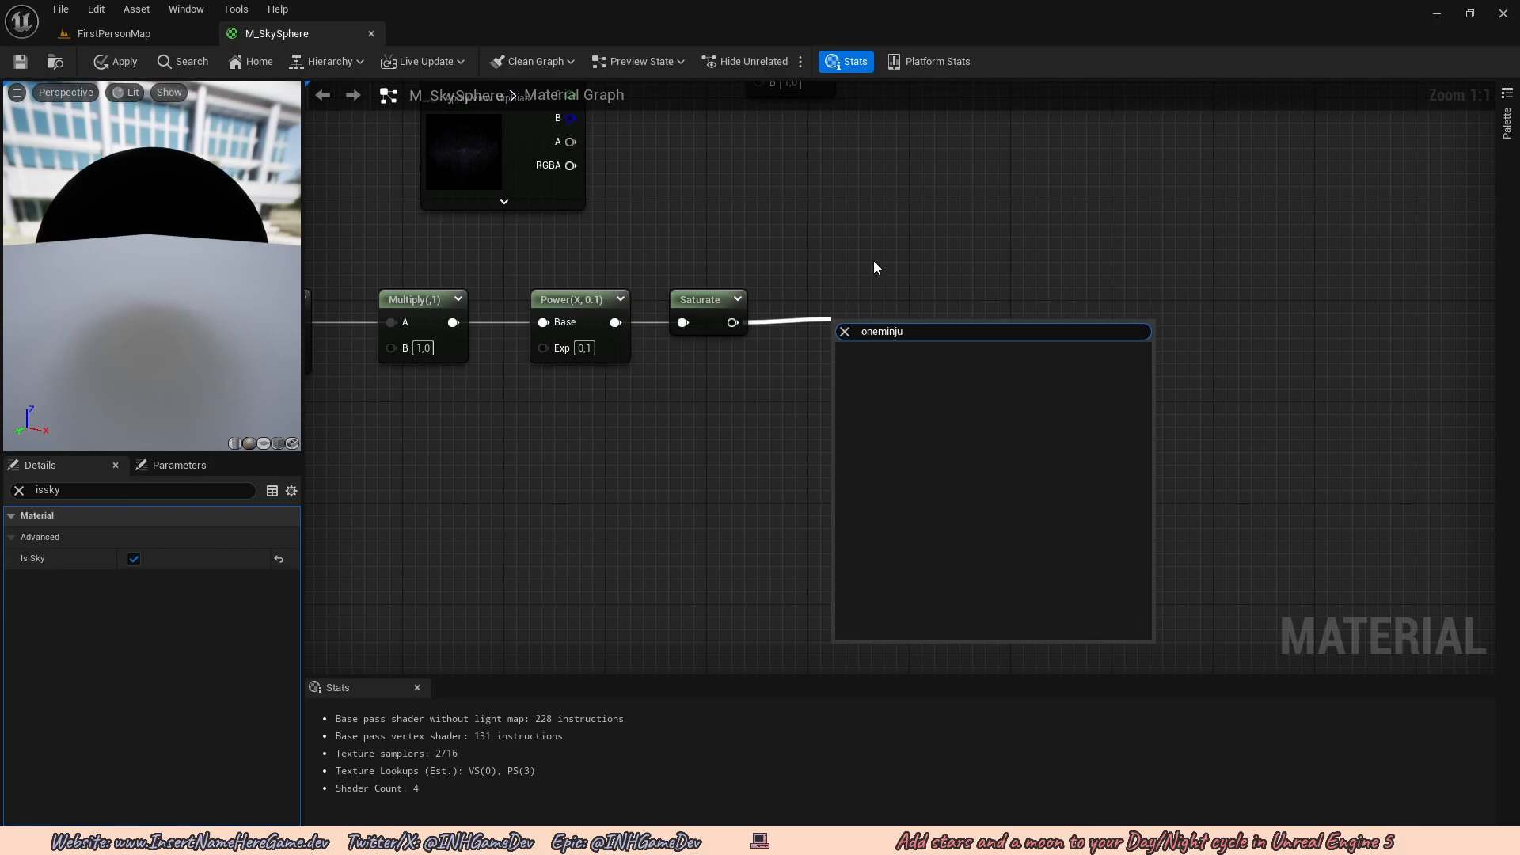
pyautogui.click(869, 364)
# Connect the OneMinus output to input B of the star texture's Multiply node and move that Multiply beyond the chain's end.
pyautogui.moveTo(827, 297); pyautogui.dragTo(839, 454, button='right')
pyautogui.moveTo(808, 482); pyautogui.dragTo(733, 241)
pyautogui.moveTo(873, 262); pyautogui.dragTo(871, 319, button='right')
pyautogui.moveTo(762, 253); pyautogui.dragTo(884, 245)
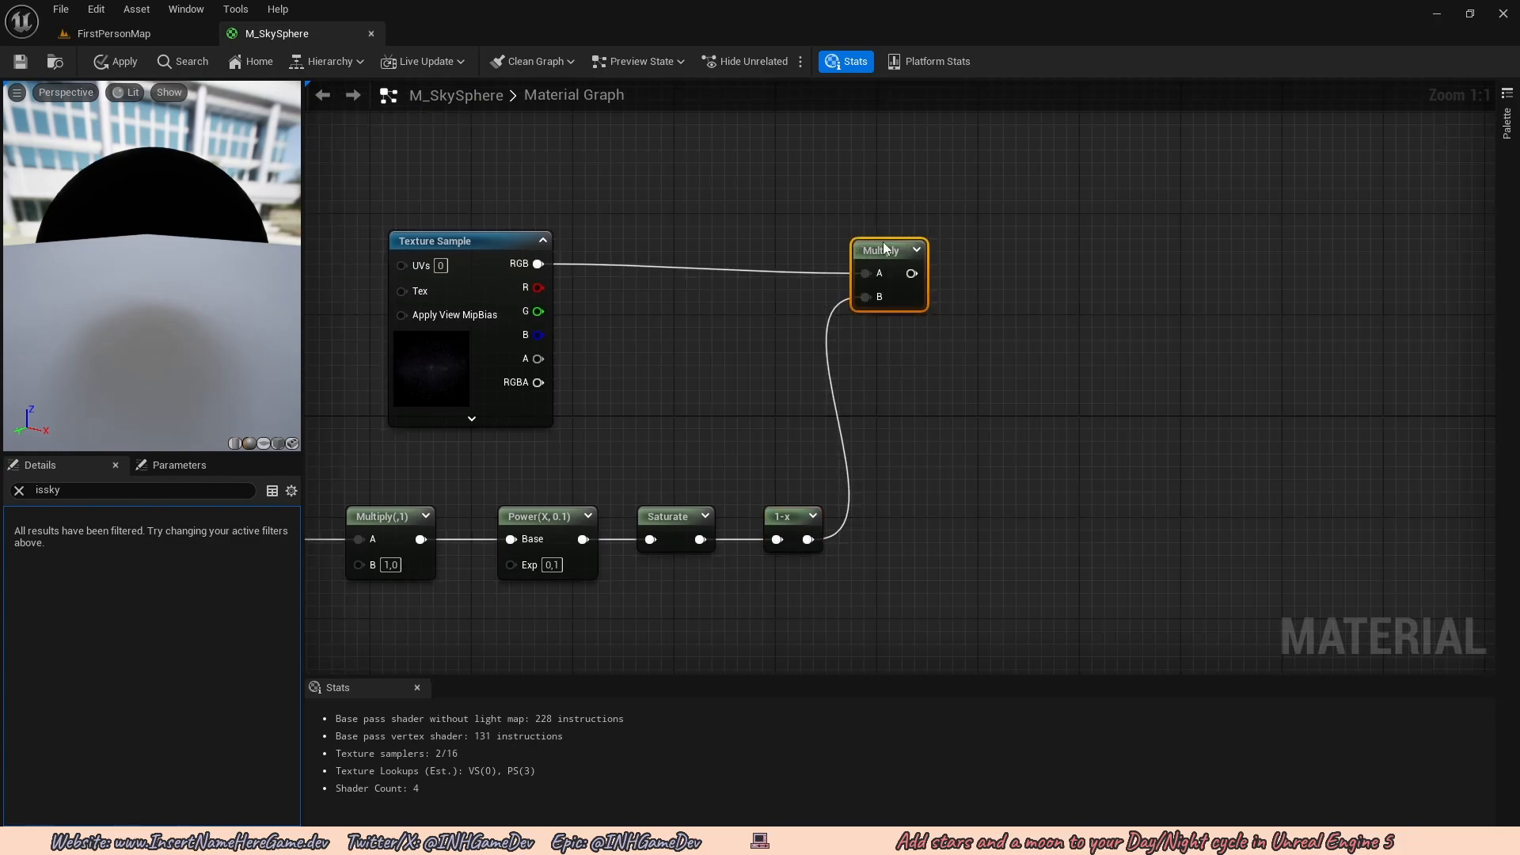
# Convert the star Texture Sample node to a parameter named StarTexture.
pyautogui.scroll(-1, 727, 368)
pyautogui.moveTo(727, 368); pyautogui.dragTo(1042, 263, button='right')
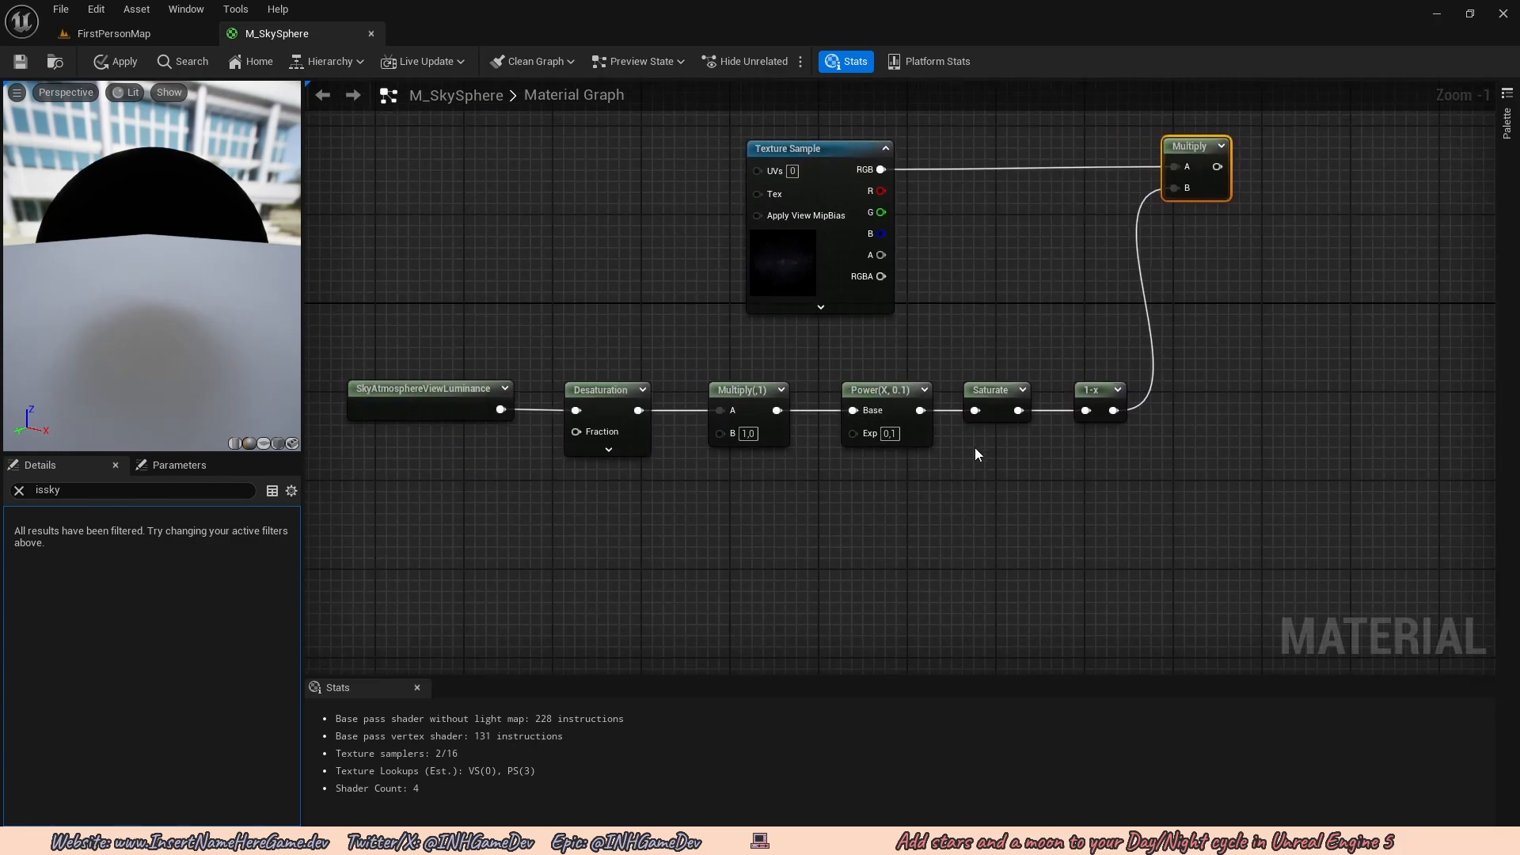
pyautogui.moveTo(795, 474); pyautogui.dragTo(782, 445, button='right')
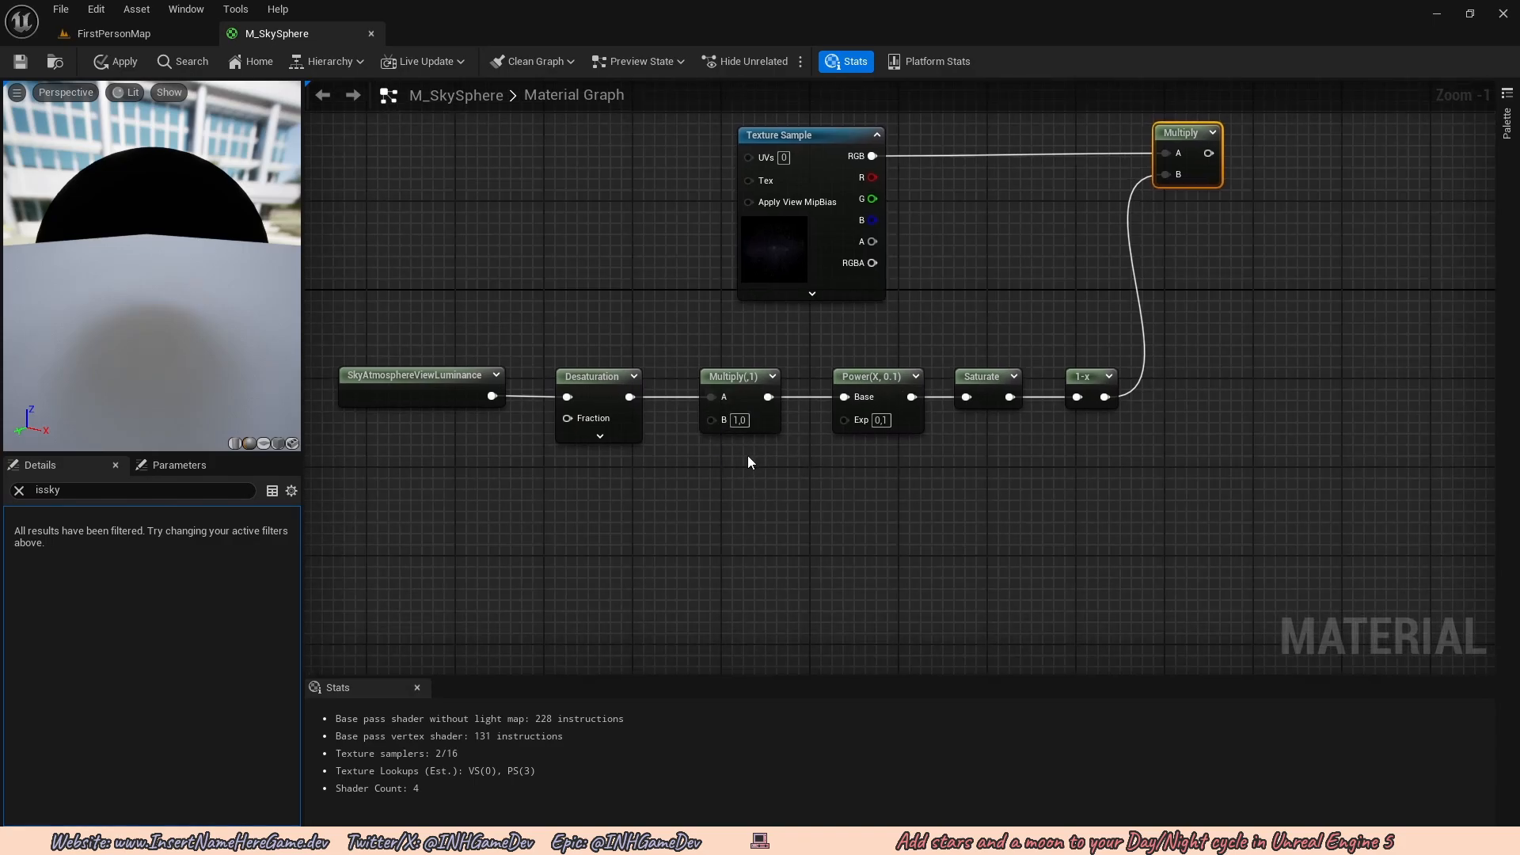
pyautogui.moveTo(751, 495); pyautogui.dragTo(717, 562, button='right')
pyautogui.moveTo(774, 384); pyautogui.dragTo(757, 441, button='right')
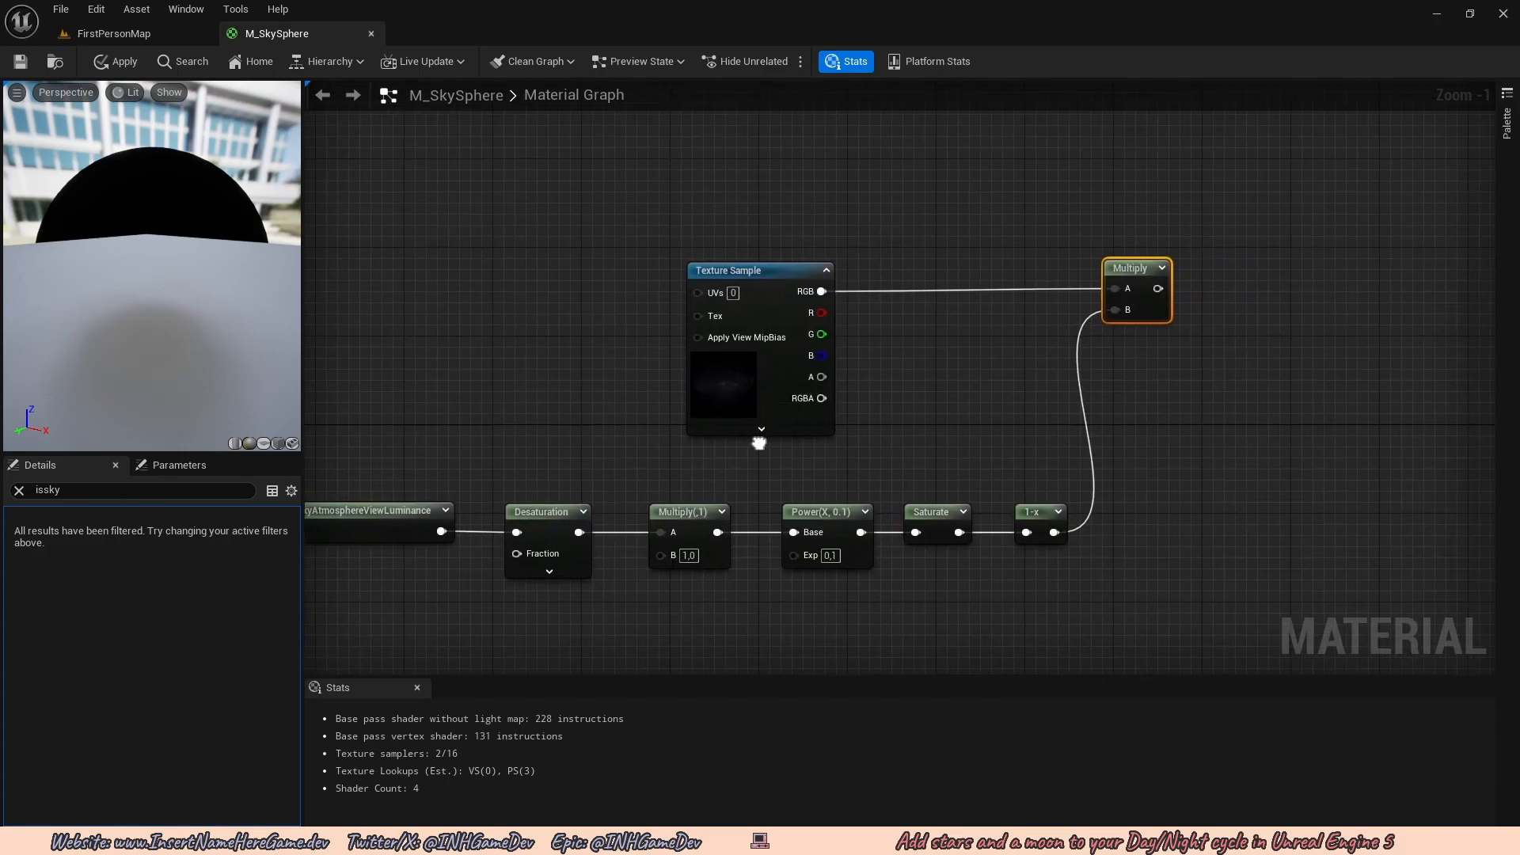
pyautogui.scroll(1, 741, 384)
pyautogui.rightClick(757, 353)
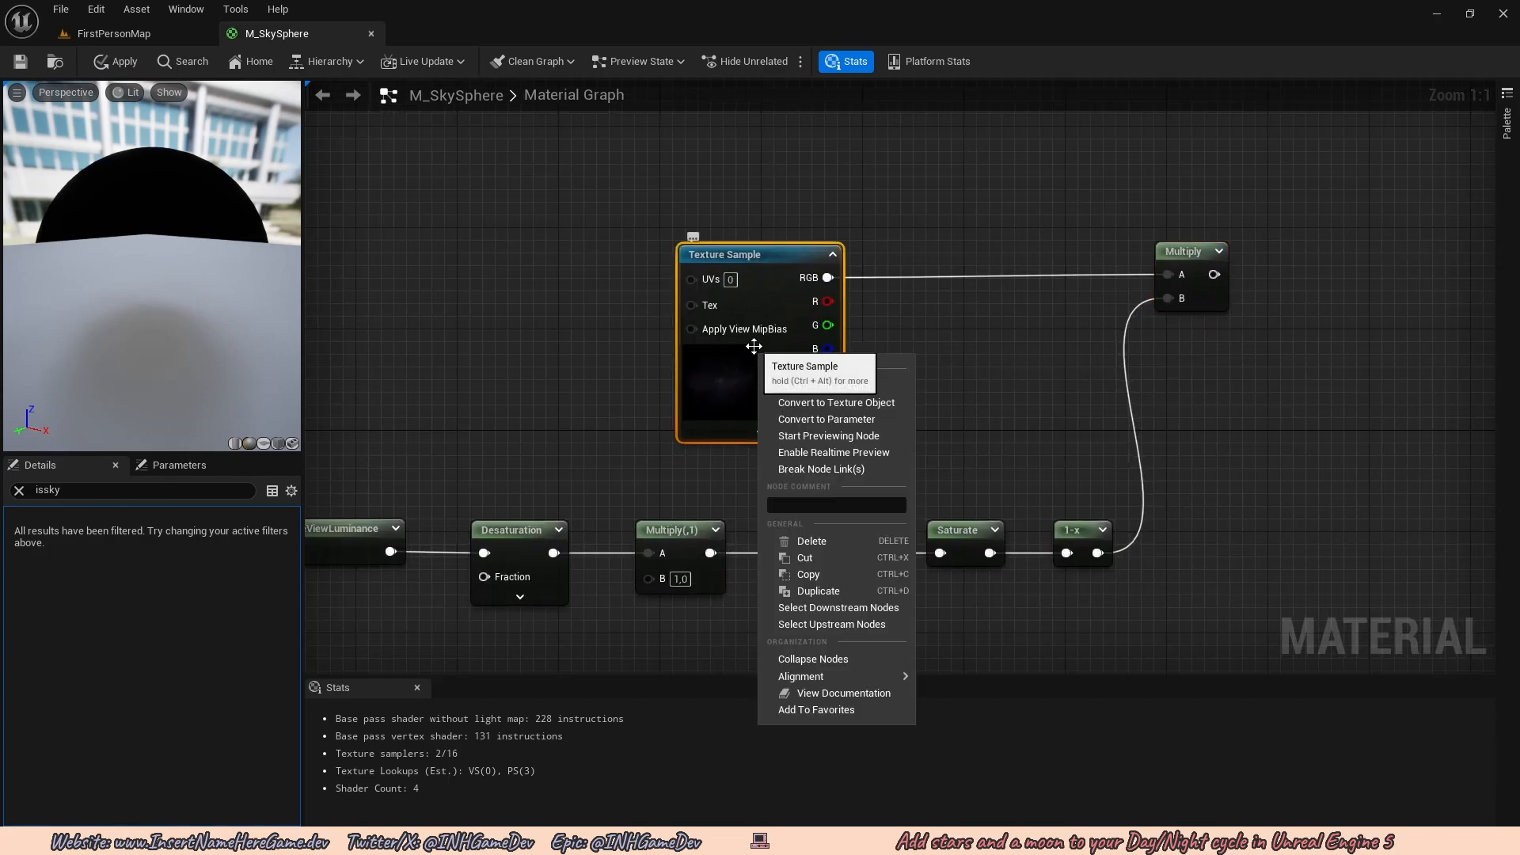
pyautogui.click(827, 419)
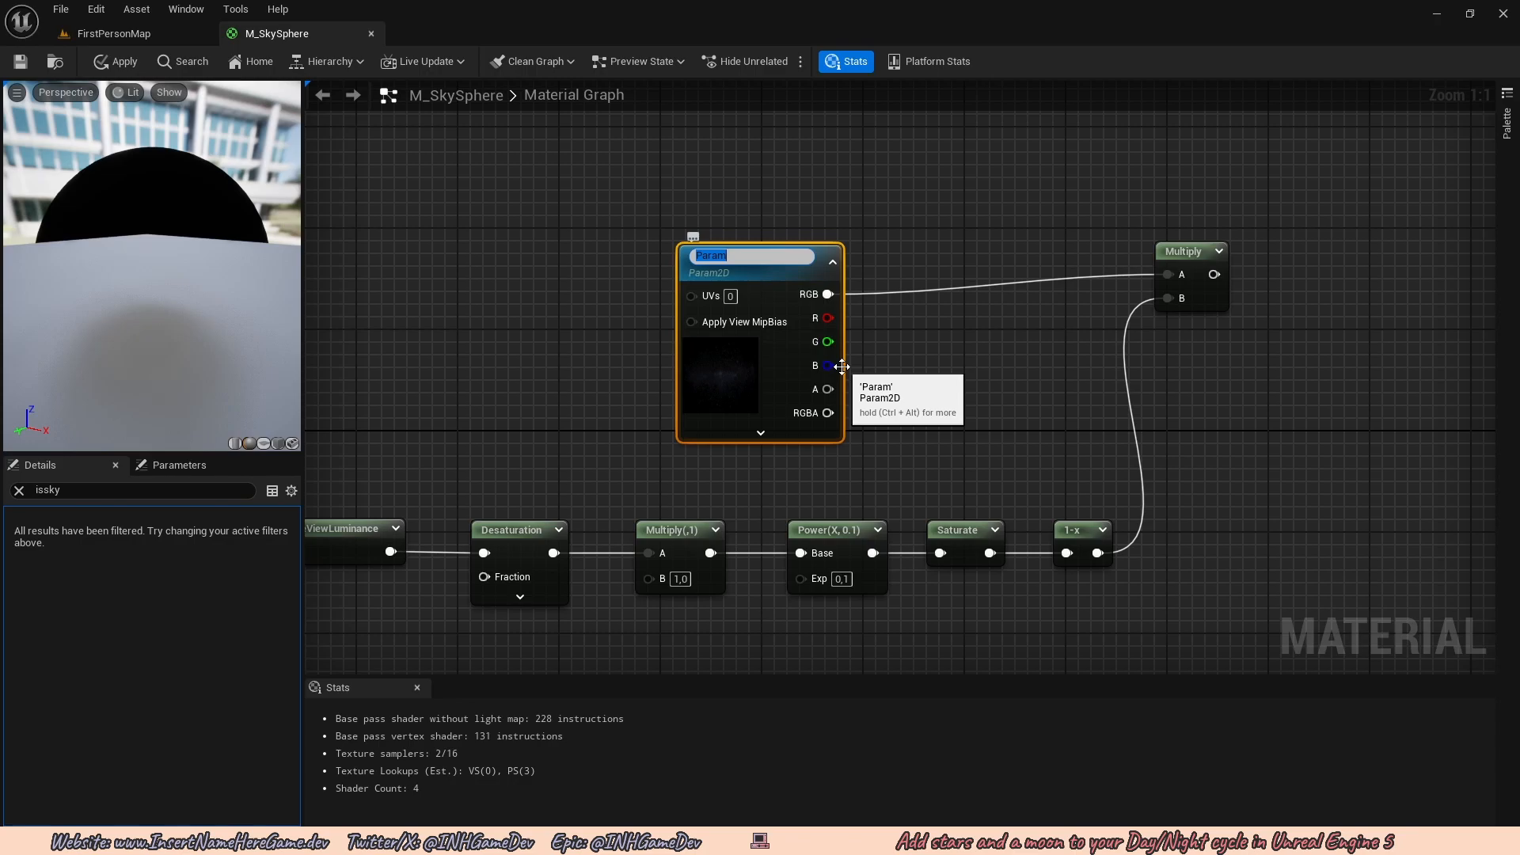
pyautogui.write('StarTexture')
pyautogui.press('Return')
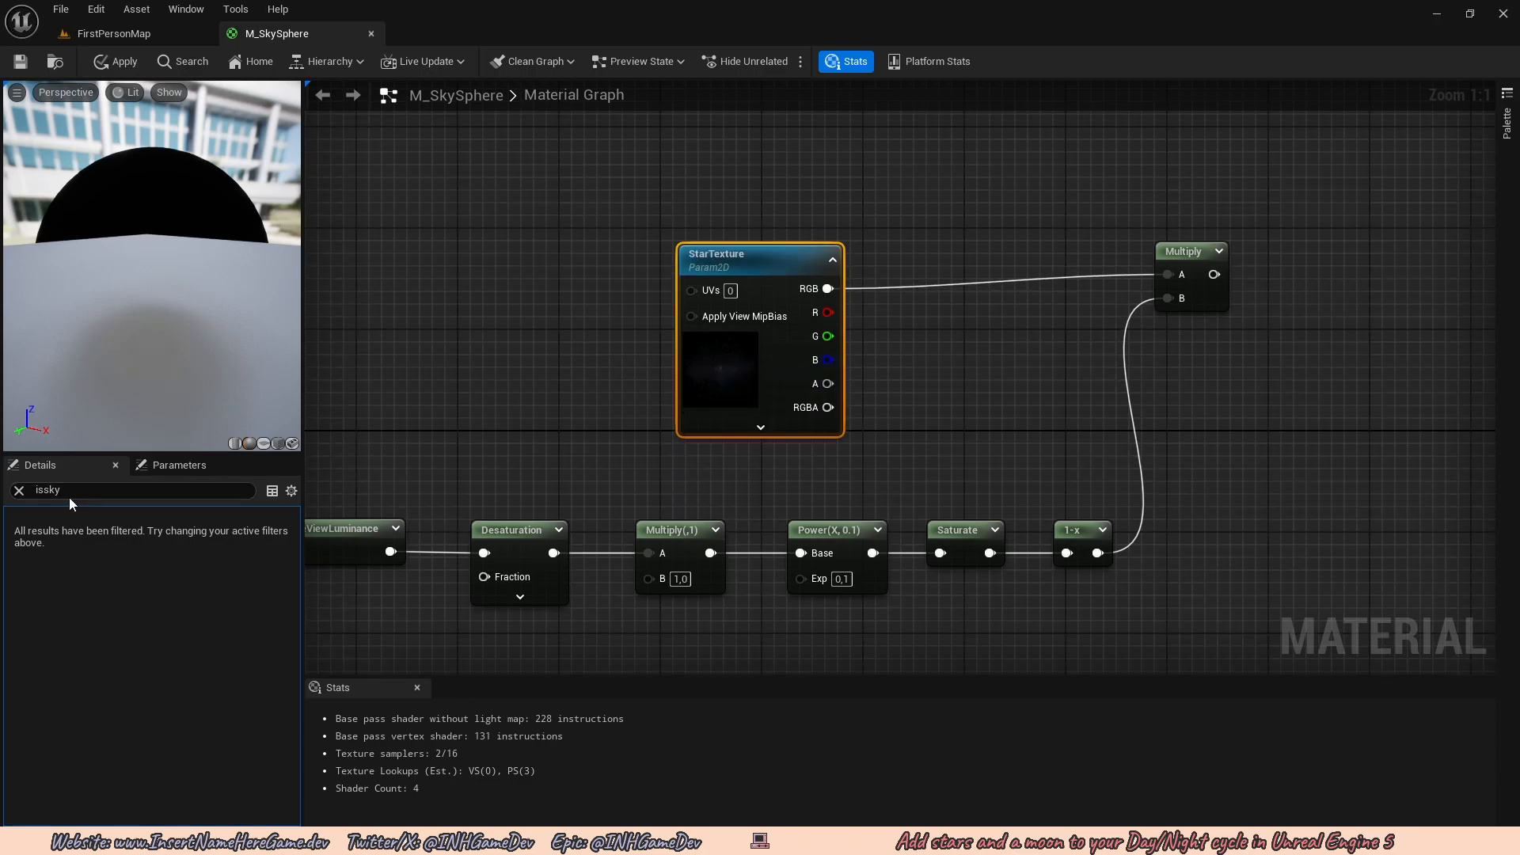
# Clear the details filter and assign the StarTexture parameter to the group Stars.
pyautogui.click(19, 491)
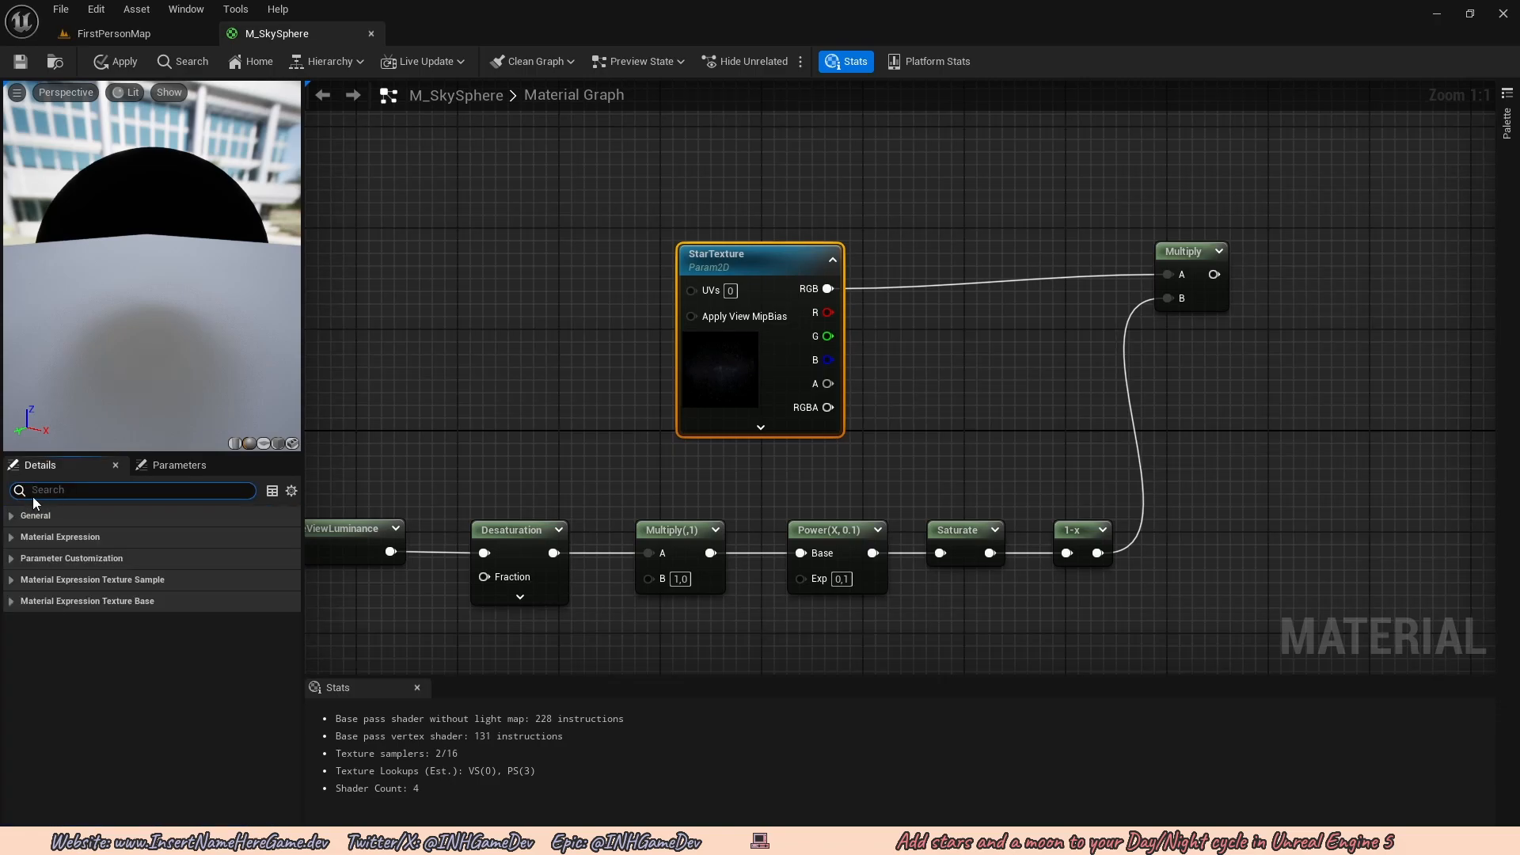
pyautogui.click(13, 516)
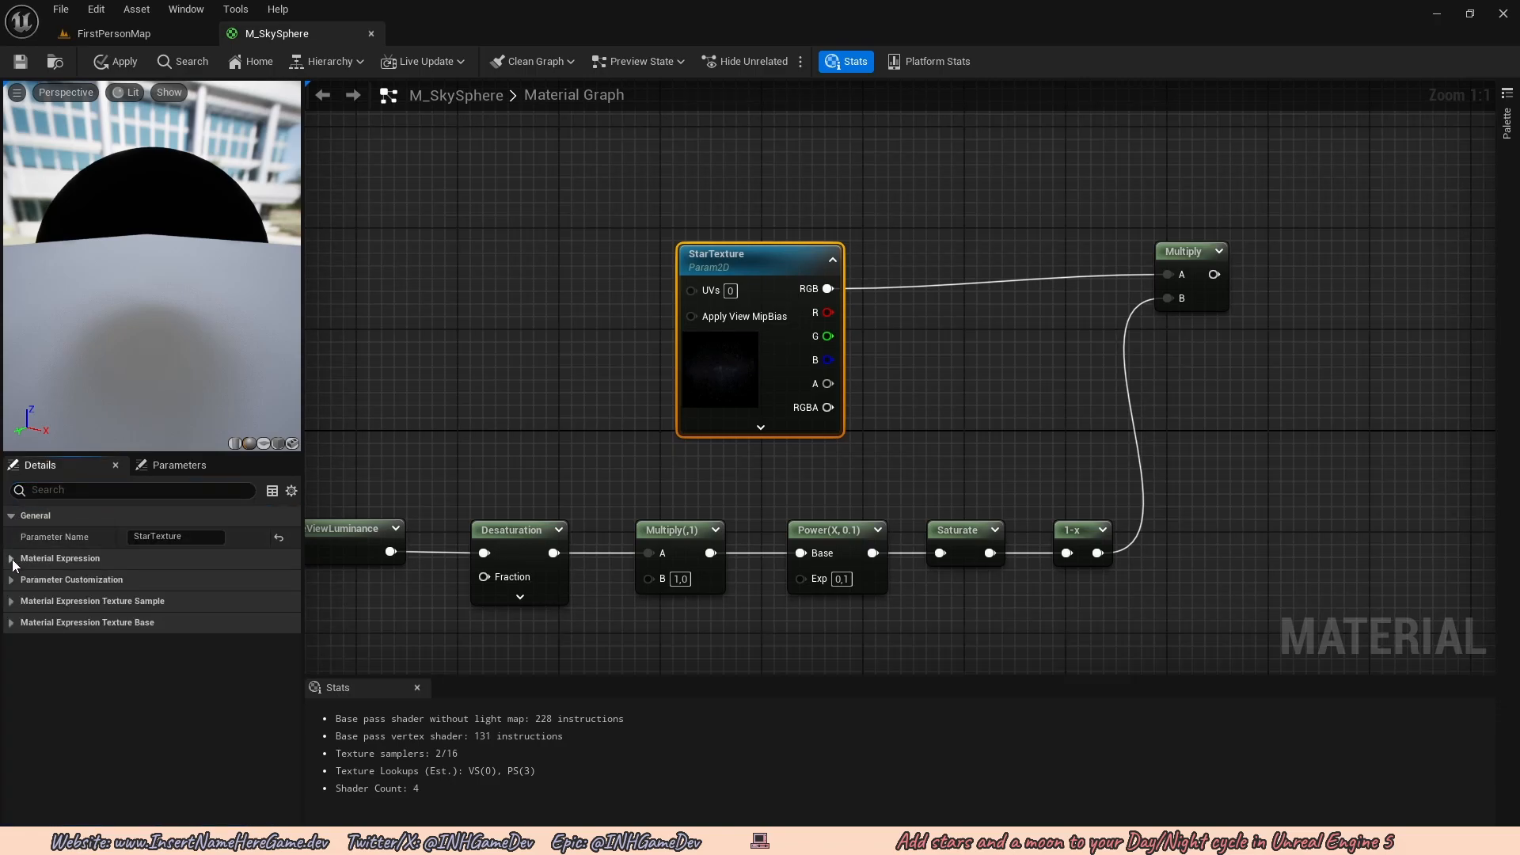
pyautogui.click(13, 559)
pyautogui.click(181, 580)
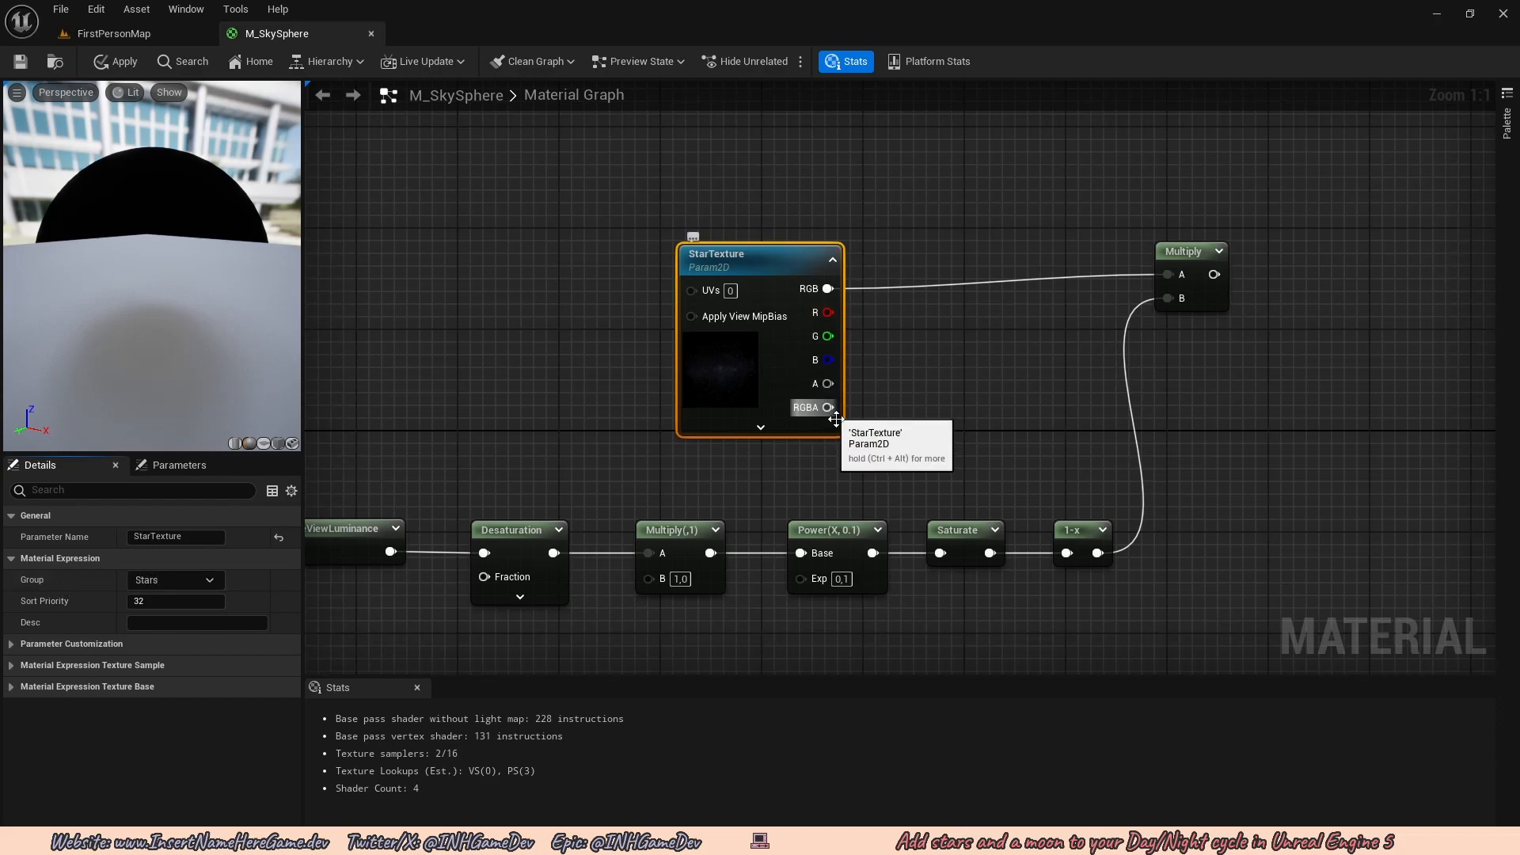
# Add a constant below the Desaturation node and convert it to a parameter named StarsBlendMinDarkness.
pyautogui.moveTo(828, 432); pyautogui.dragTo(824, 371, button='right')
pyautogui.moveTo(748, 410); pyautogui.dragTo(675, 463, button='right')
pyautogui.click(734, 402)
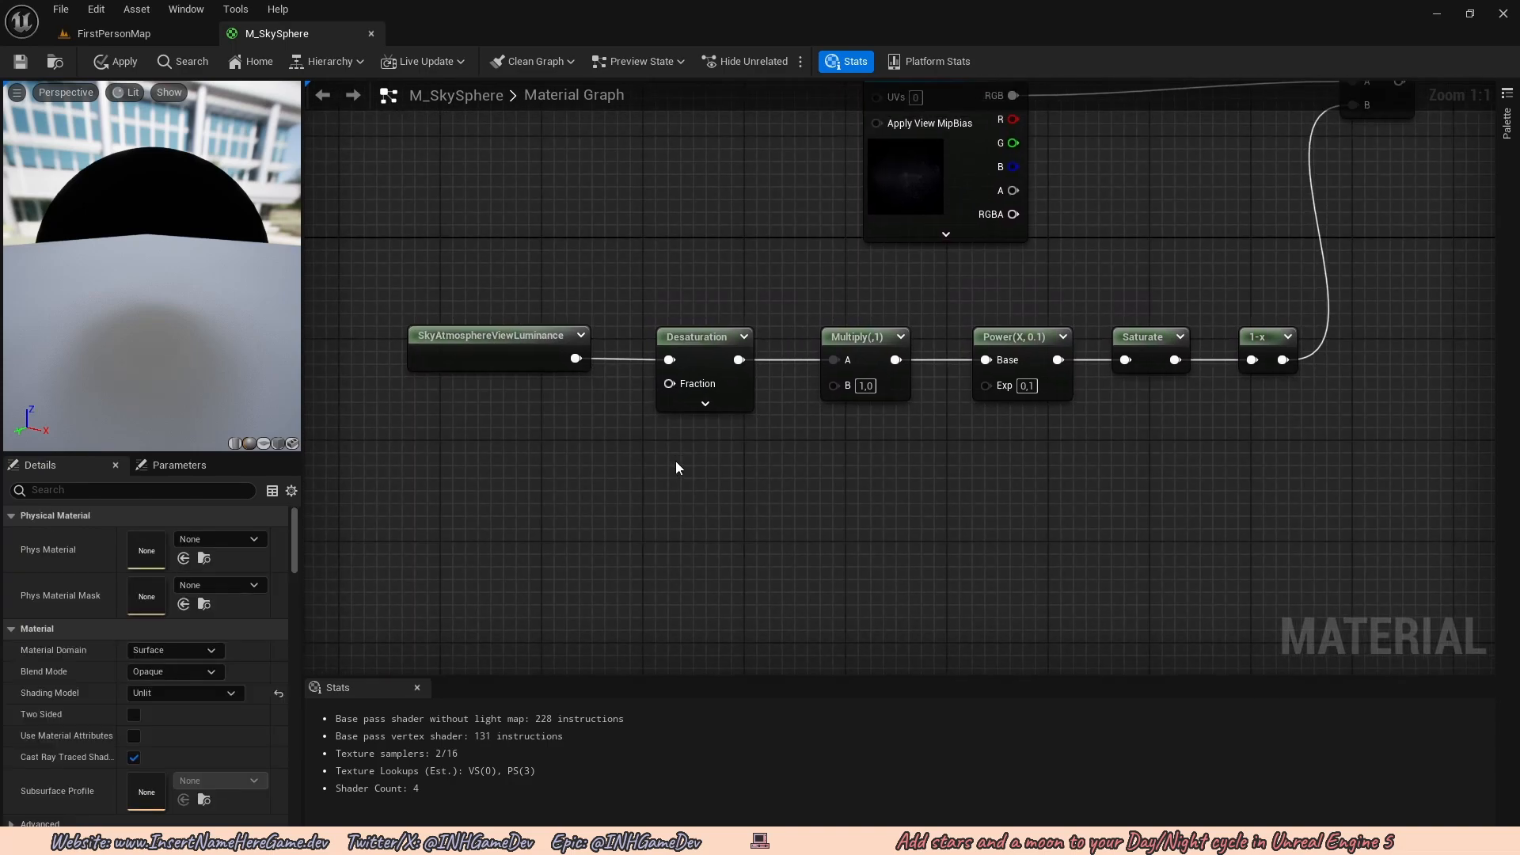
pyautogui.click(676, 461)
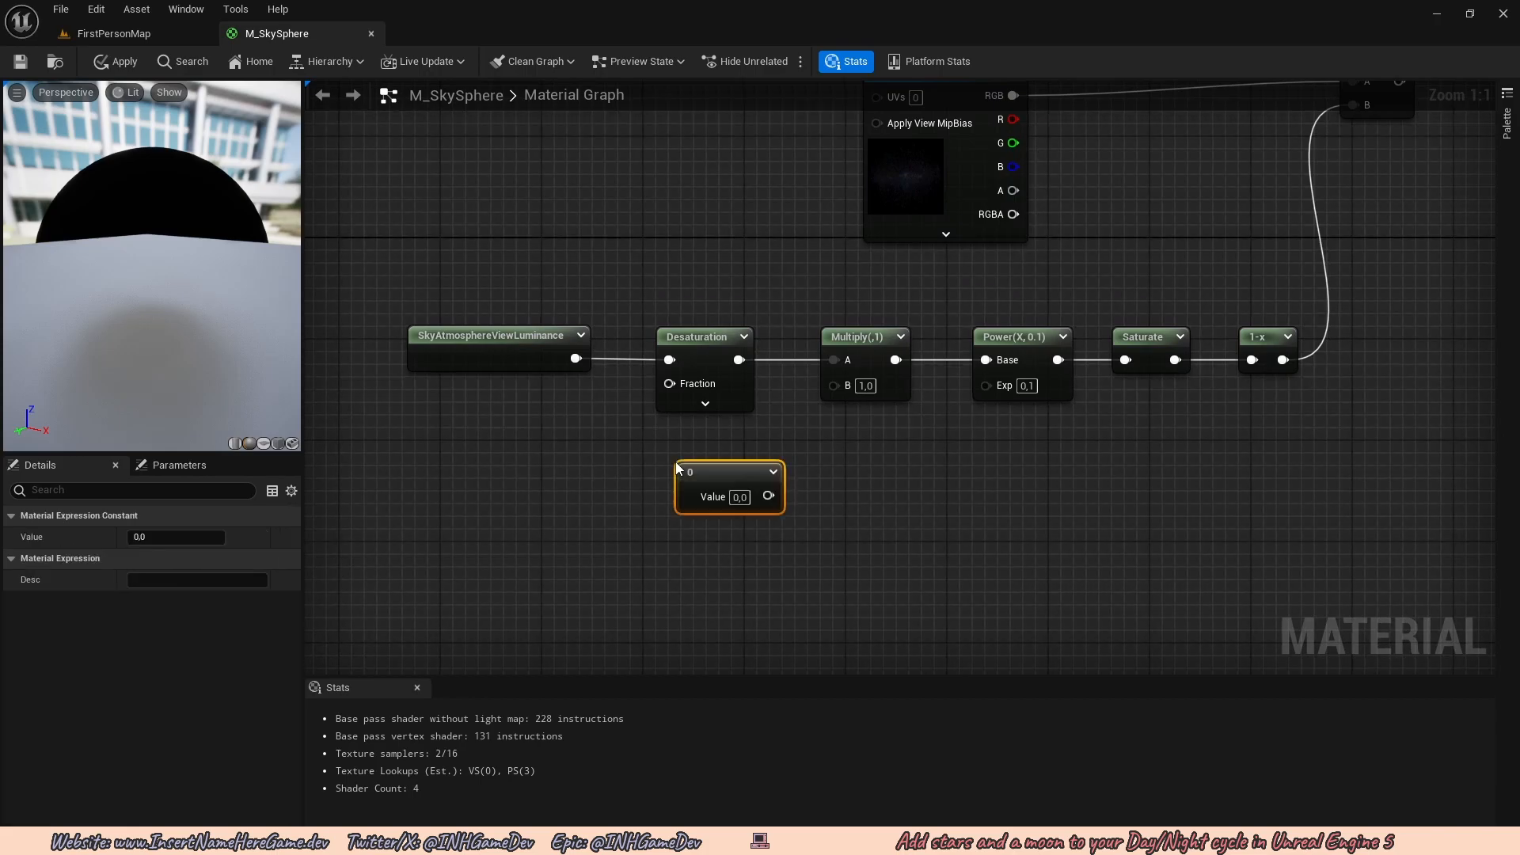
pyautogui.rightClick(709, 467)
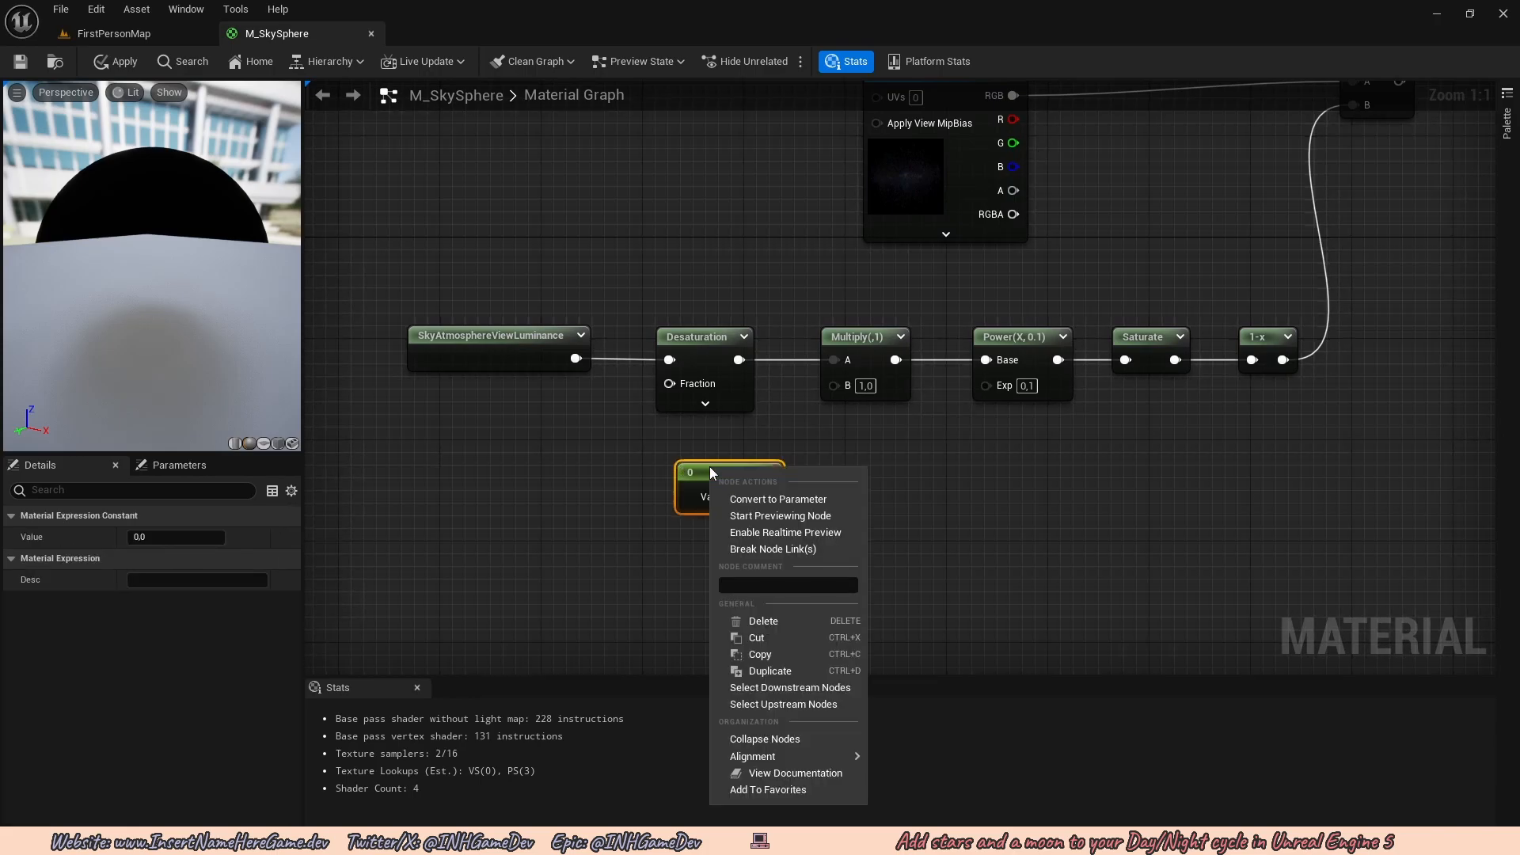
pyautogui.click(784, 499)
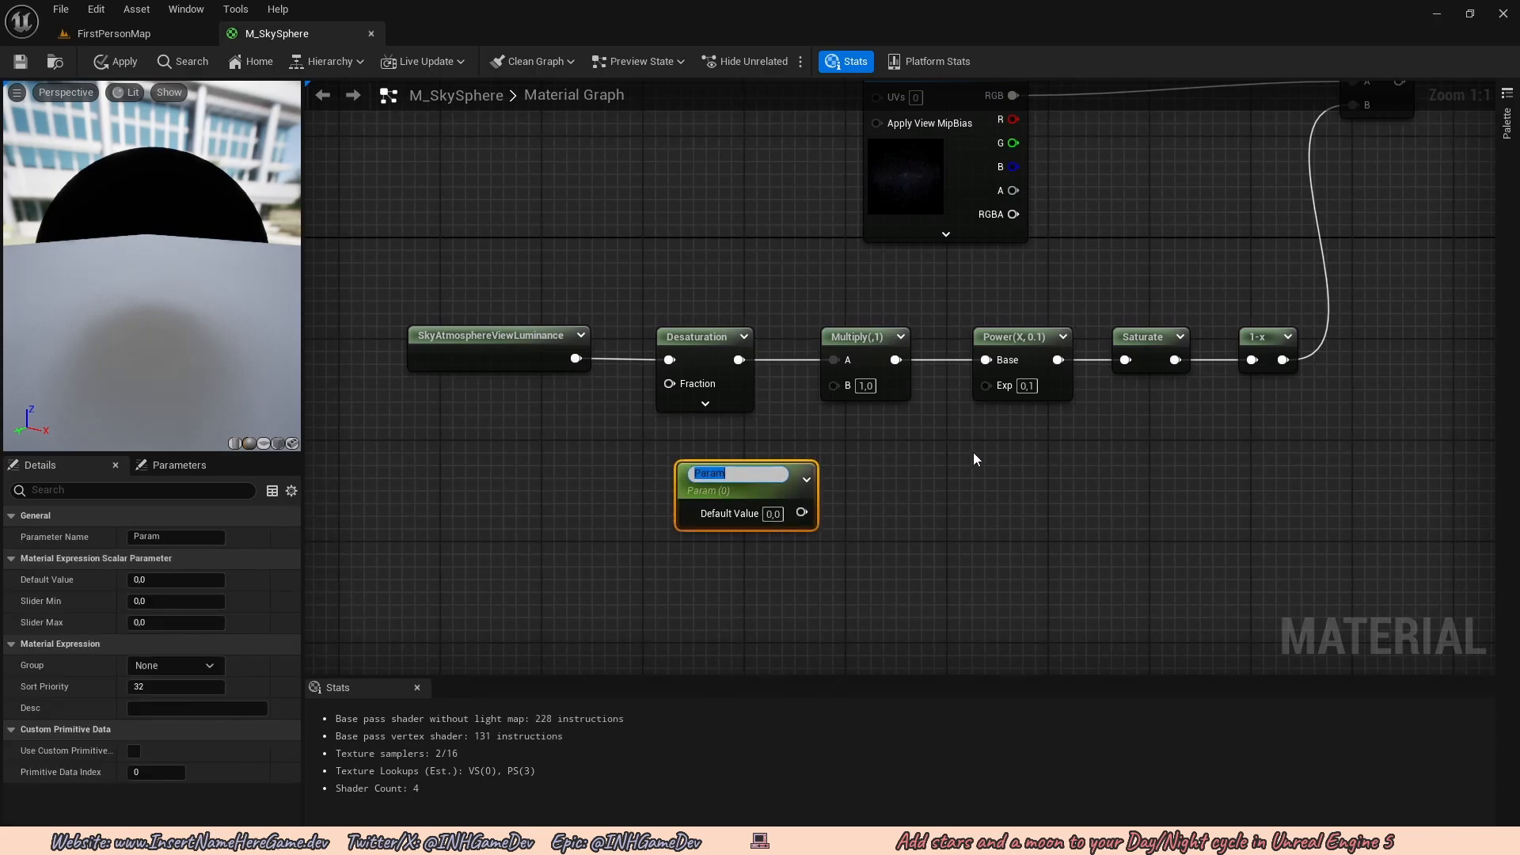
pyautogui.press('BackSpace')
pyautogui.write('StarsBlendMinB')
pyautogui.press('BackSpace')
pyautogui.write('Darkness')
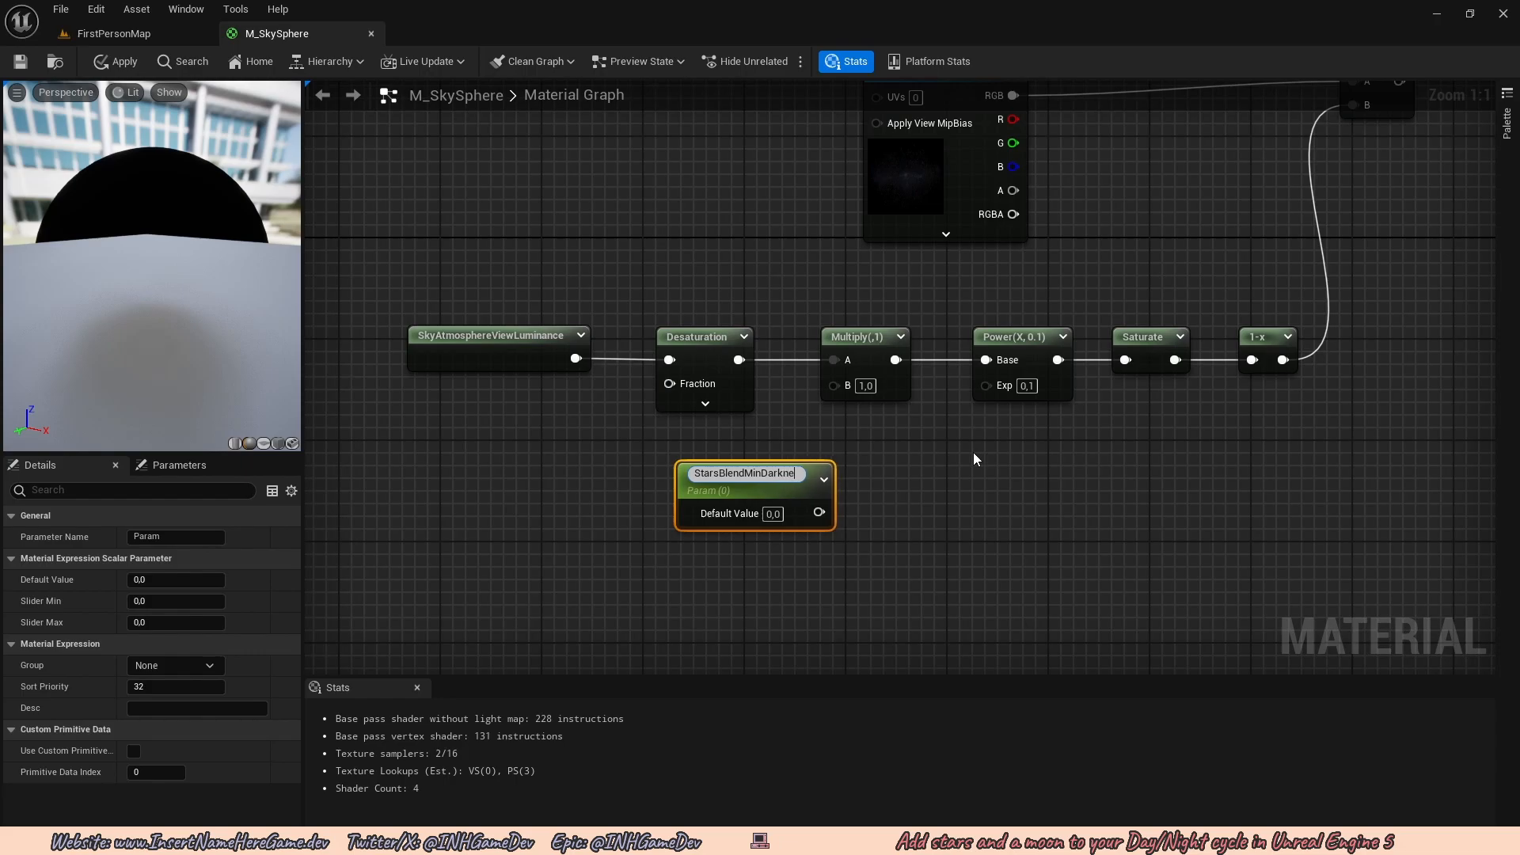
pyautogui.press('Return')
# Place StarsBlendMinDarkness just under the Desaturation node and connect it to input B of the luminance chain's Multiply.
pyautogui.moveTo(799, 478); pyautogui.dragTo(734, 444)
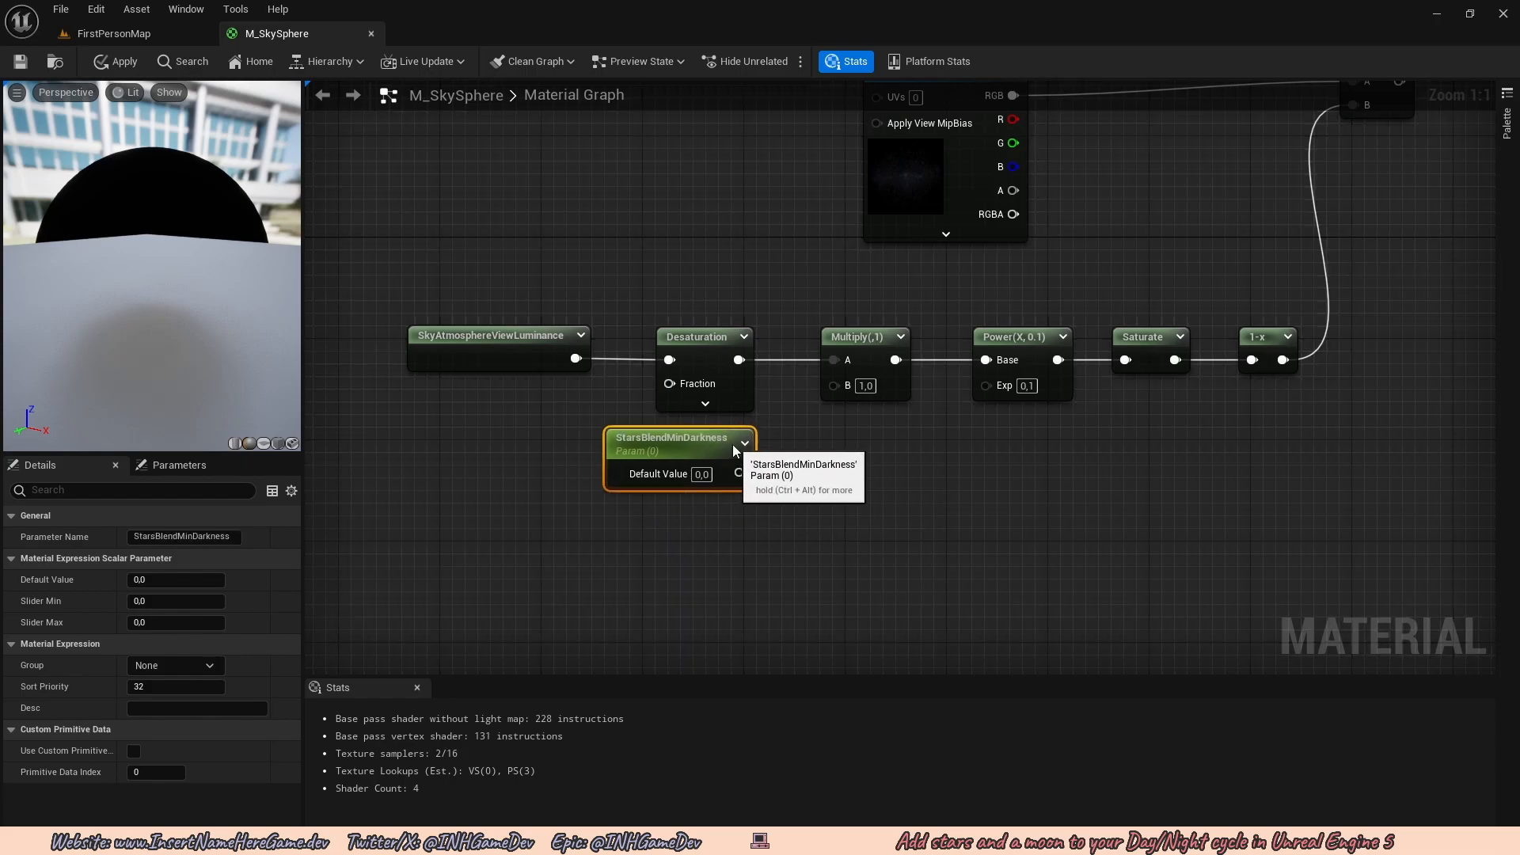
pyautogui.moveTo(829, 490); pyautogui.dragTo(794, 461, button='right')
pyautogui.moveTo(705, 443); pyautogui.dragTo(798, 356)
pyautogui.moveTo(811, 417); pyautogui.dragTo(839, 410, button='right')
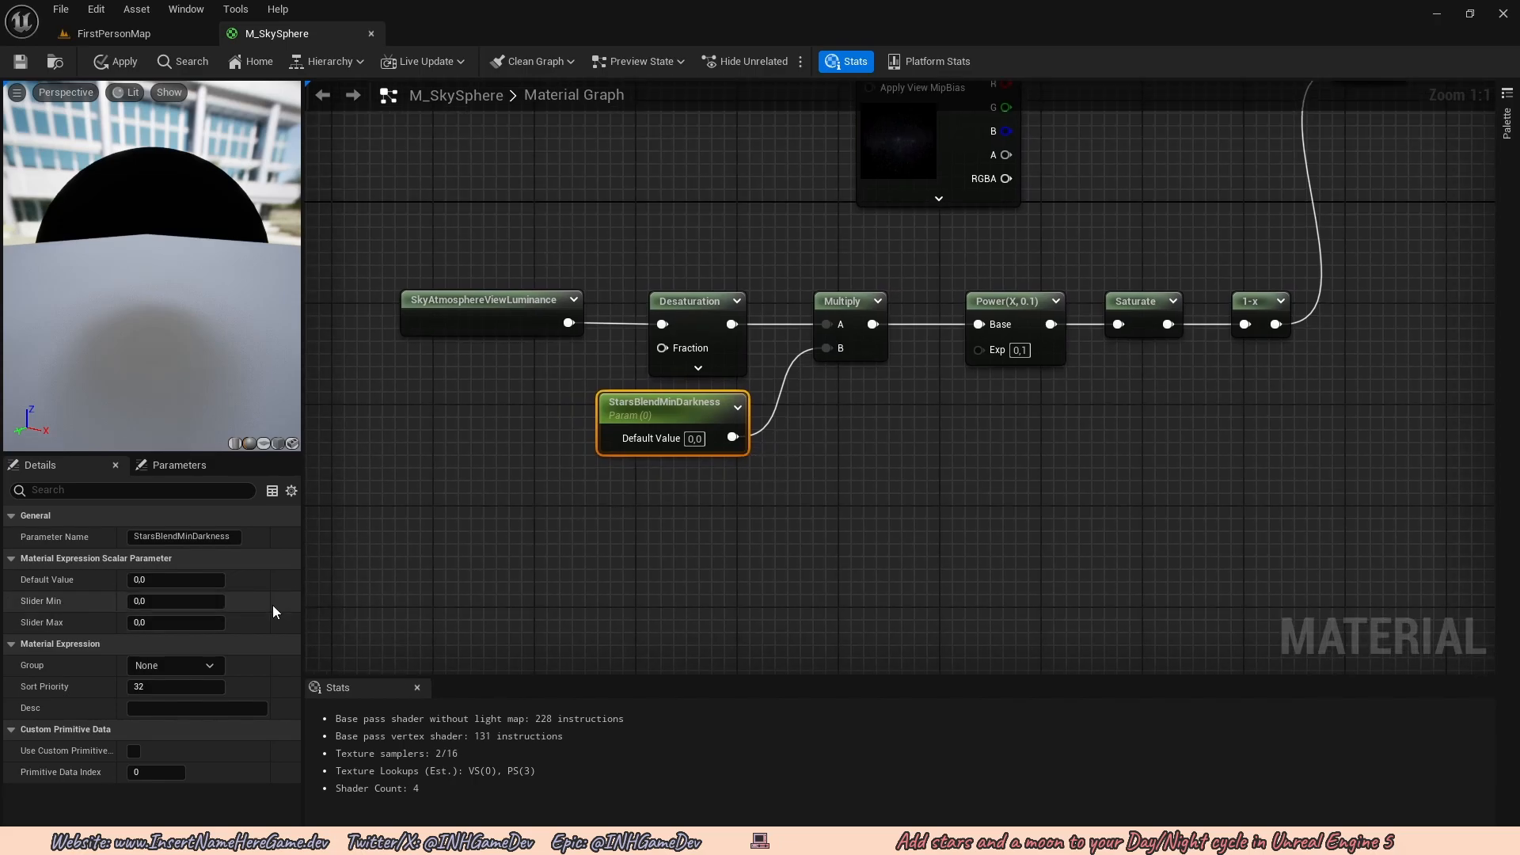
# Set StarsBlendMinDarkness to a default value of 35 and assign it to the group Stars.
pyautogui.click(176, 580)
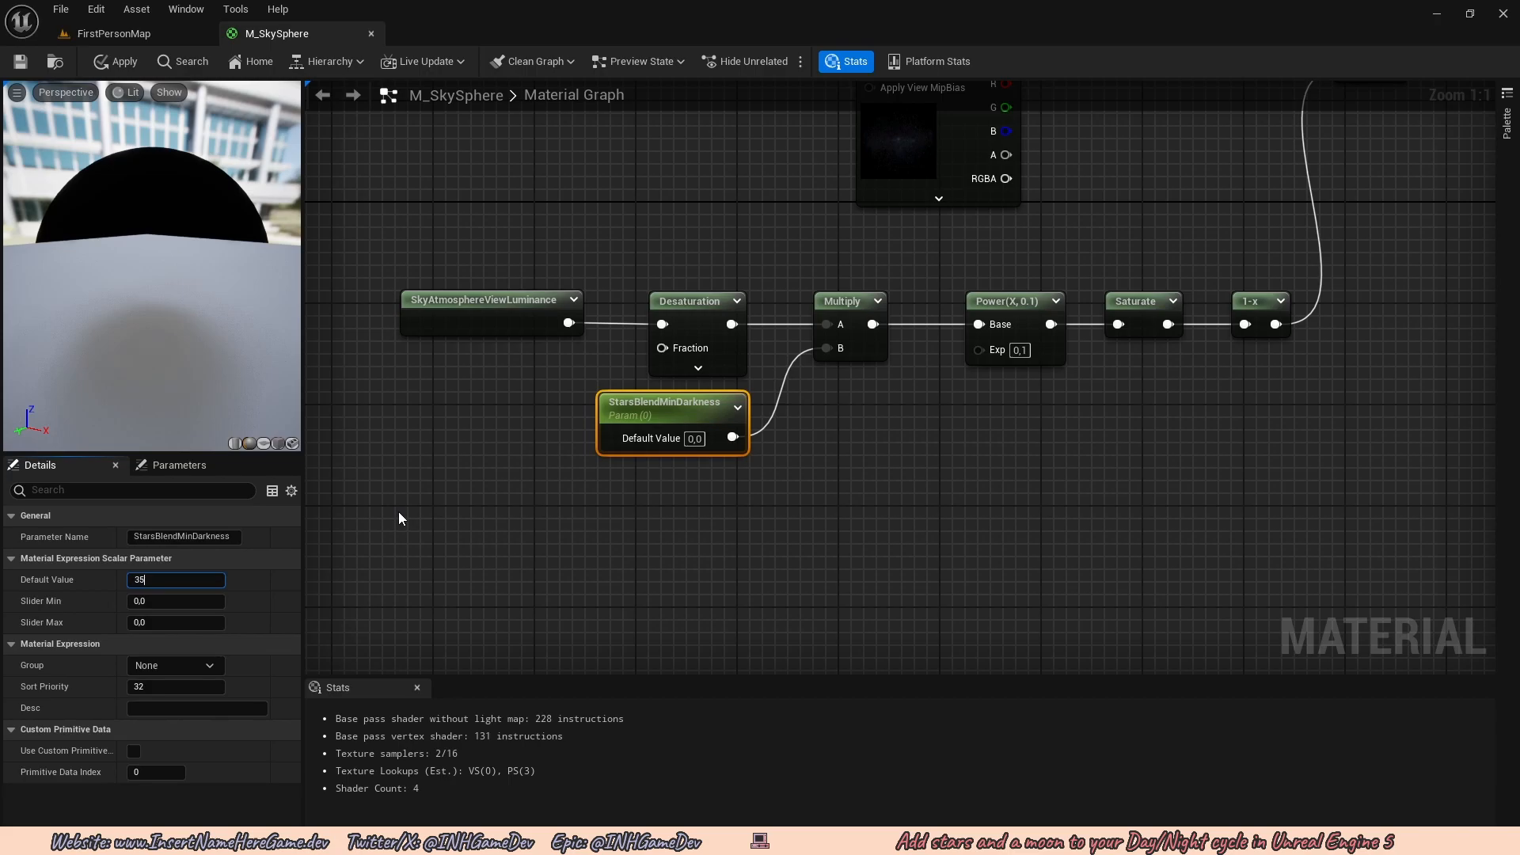
pyautogui.write('35')
pyautogui.press('Return')
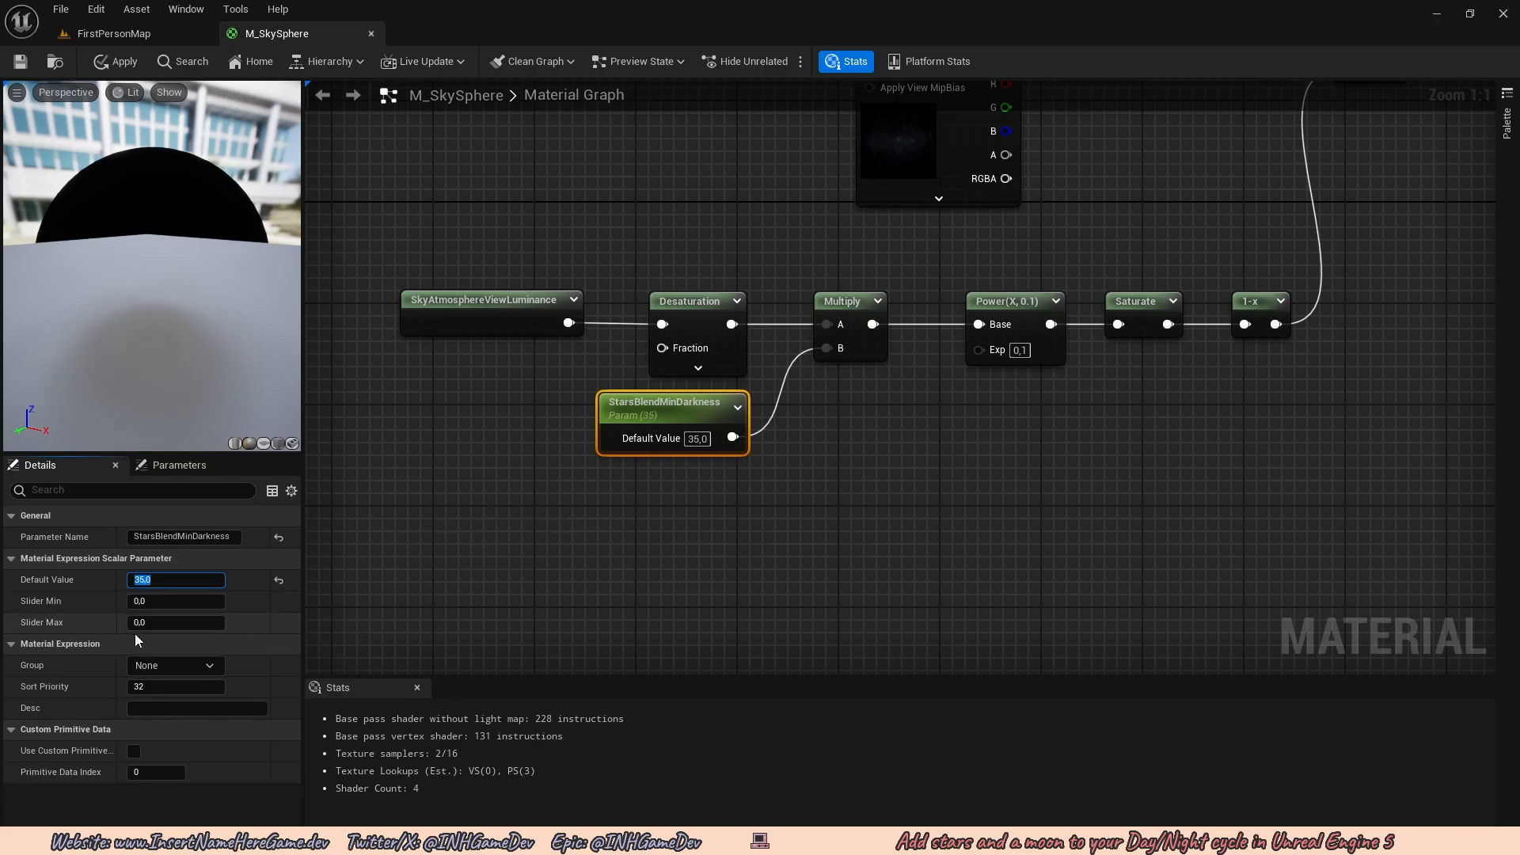
pyautogui.click(209, 667)
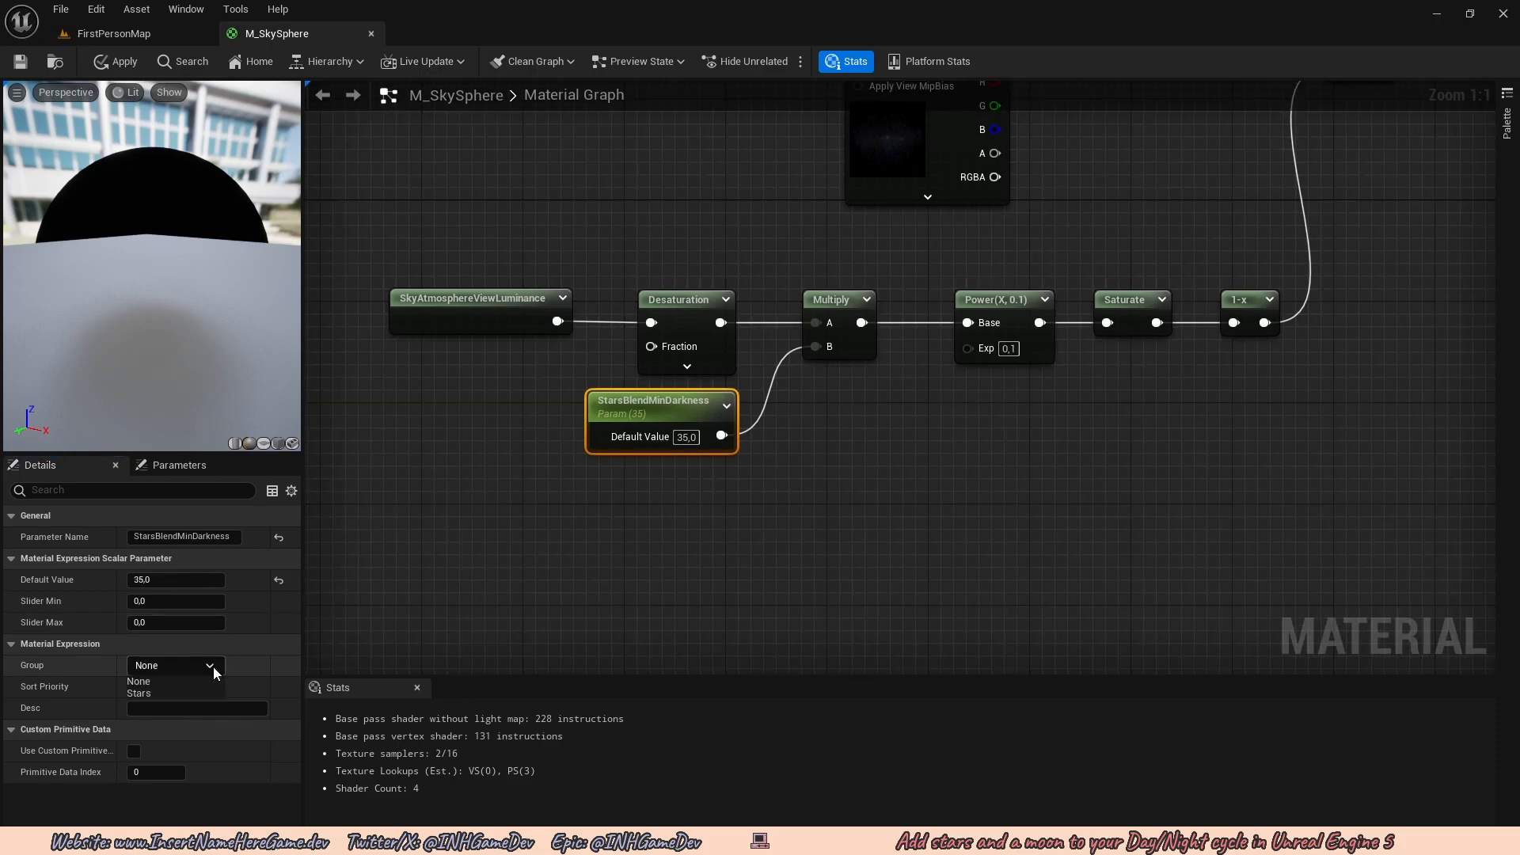
pyautogui.click(146, 692)
# Add a constant converted to a parameter named StarsBlendTransition, connect it to the Power node's Exp input and place it under the Multiply.
pyautogui.moveTo(797, 489)
pyautogui.mouseDown(button='right')
pyautogui.moveTo(784, 536)
pyautogui.moveTo(705, 518)
pyautogui.moveTo(790, 476)
pyautogui.mouseUp(button='right')
pyautogui.click(778, 469)
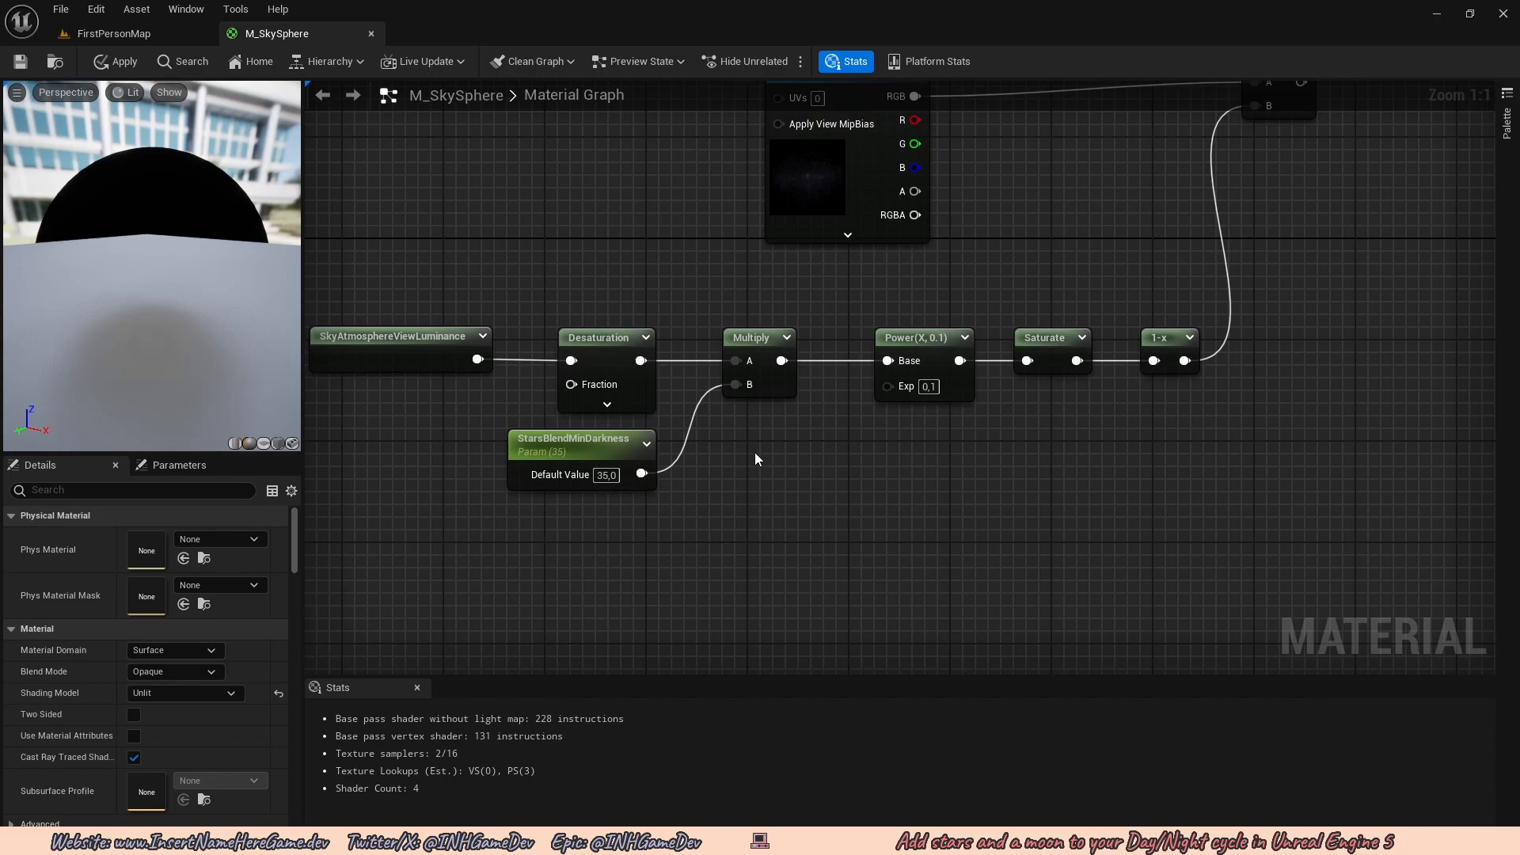
pyautogui.click(756, 459)
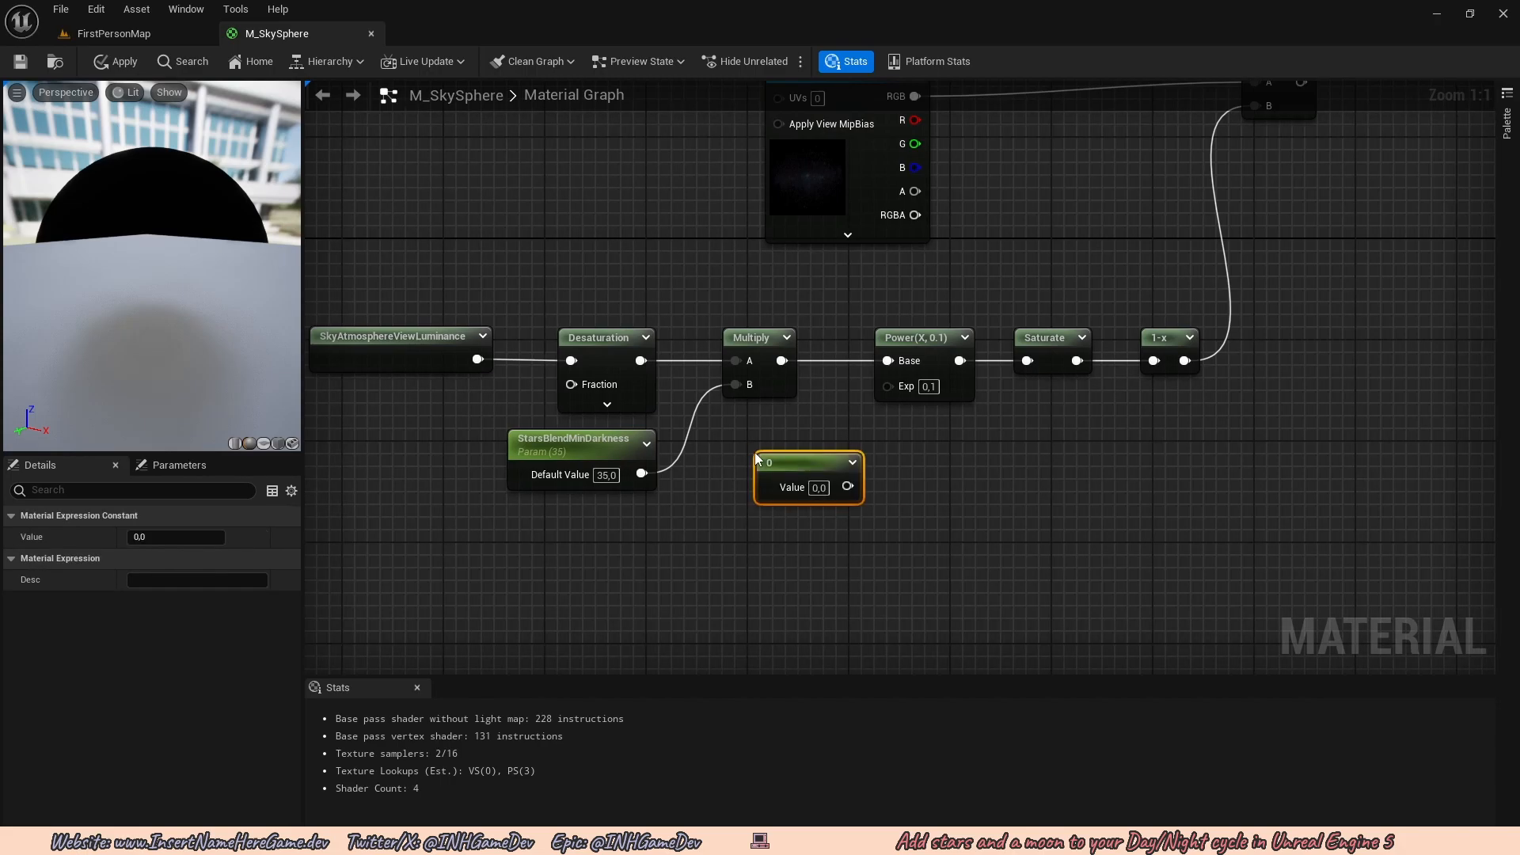
pyautogui.rightClick(781, 465)
pyautogui.click(828, 498)
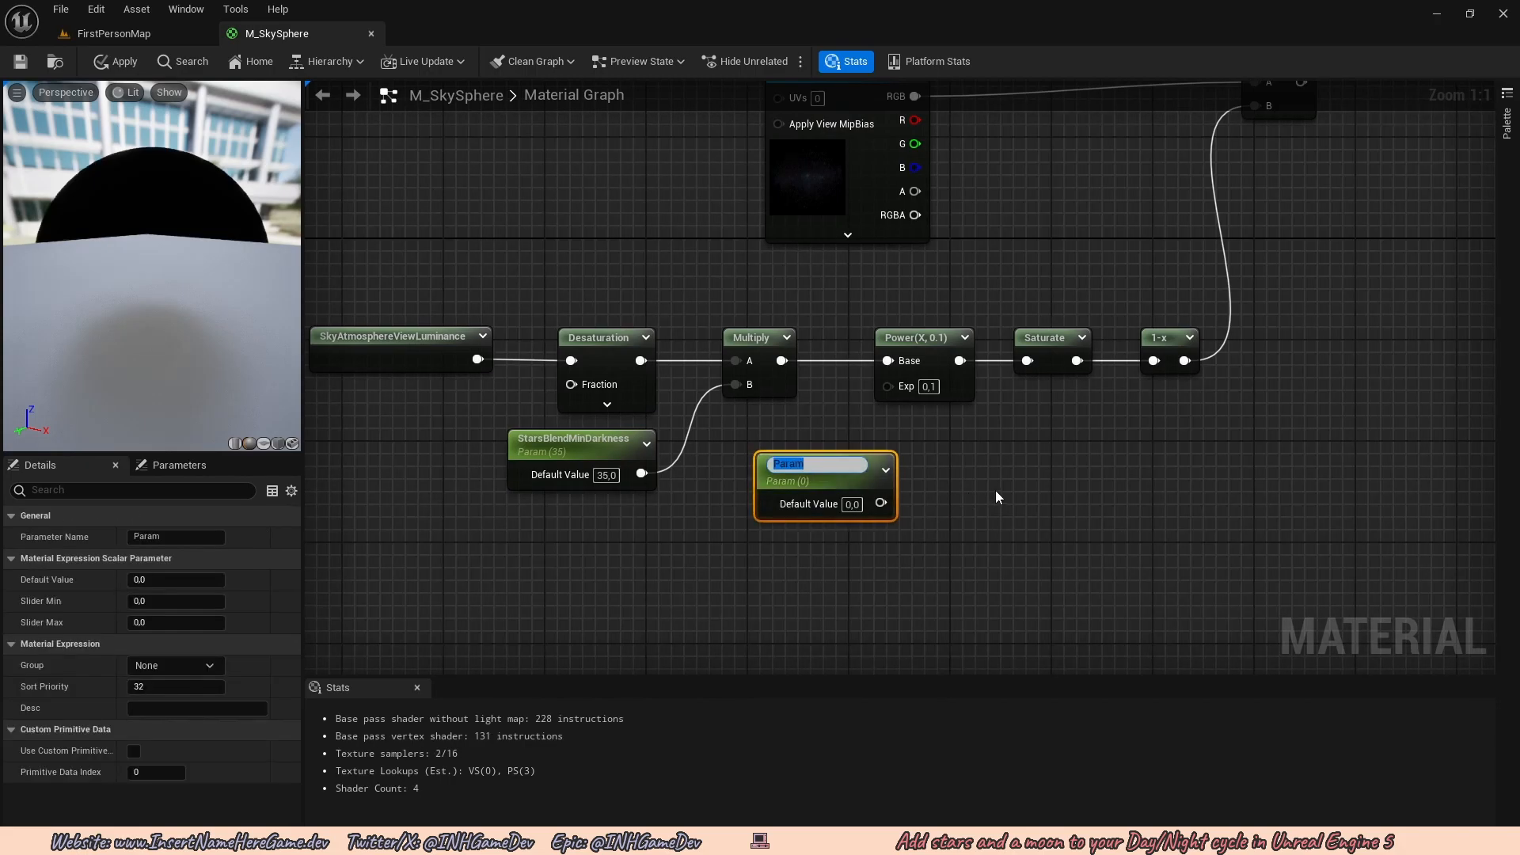
pyautogui.write('StarsBlendTransition')
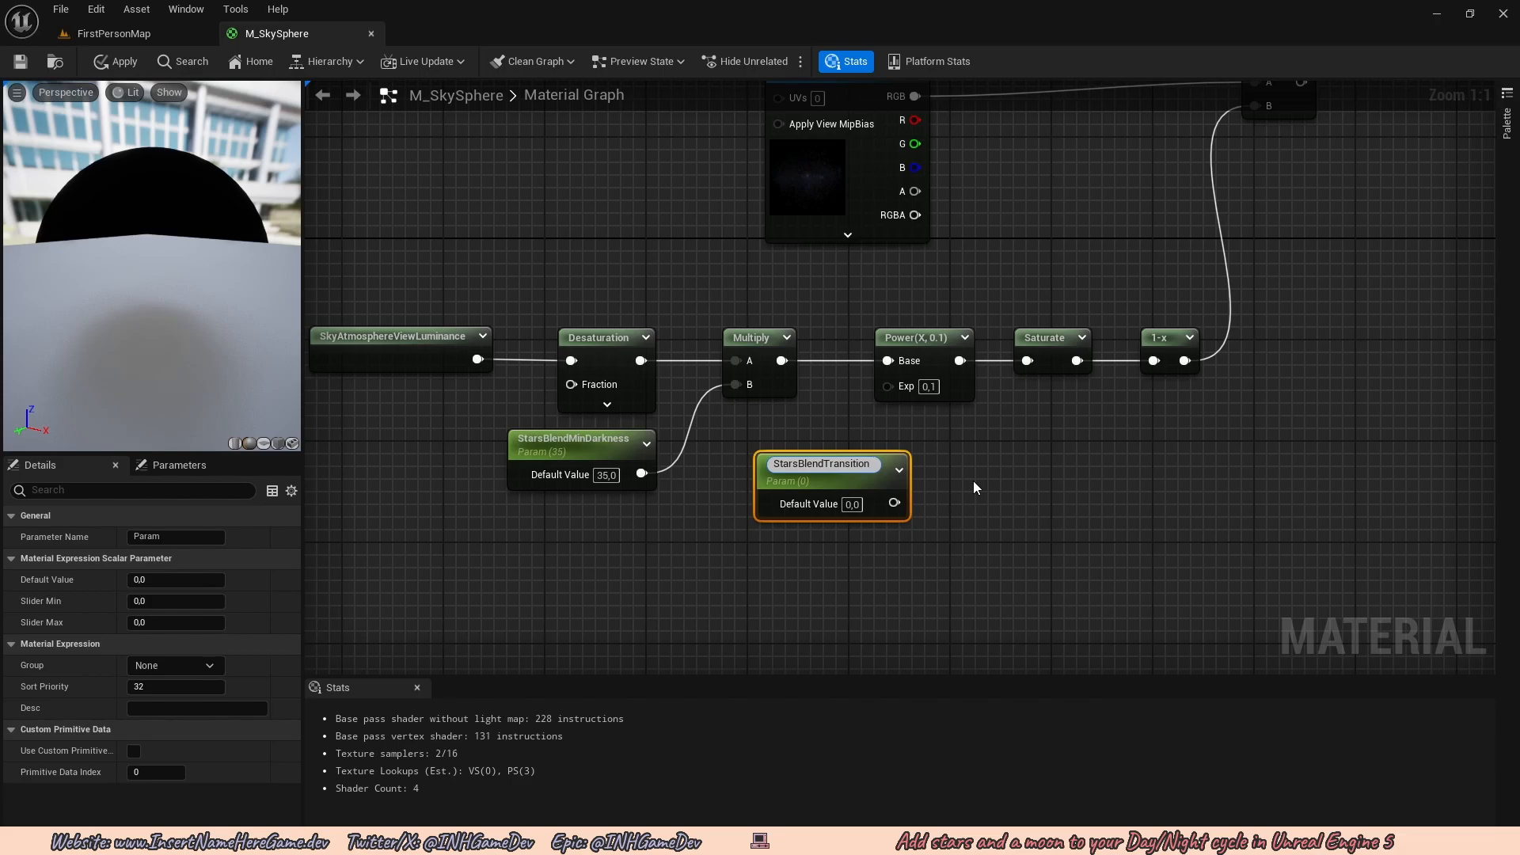
pyautogui.press('Return')
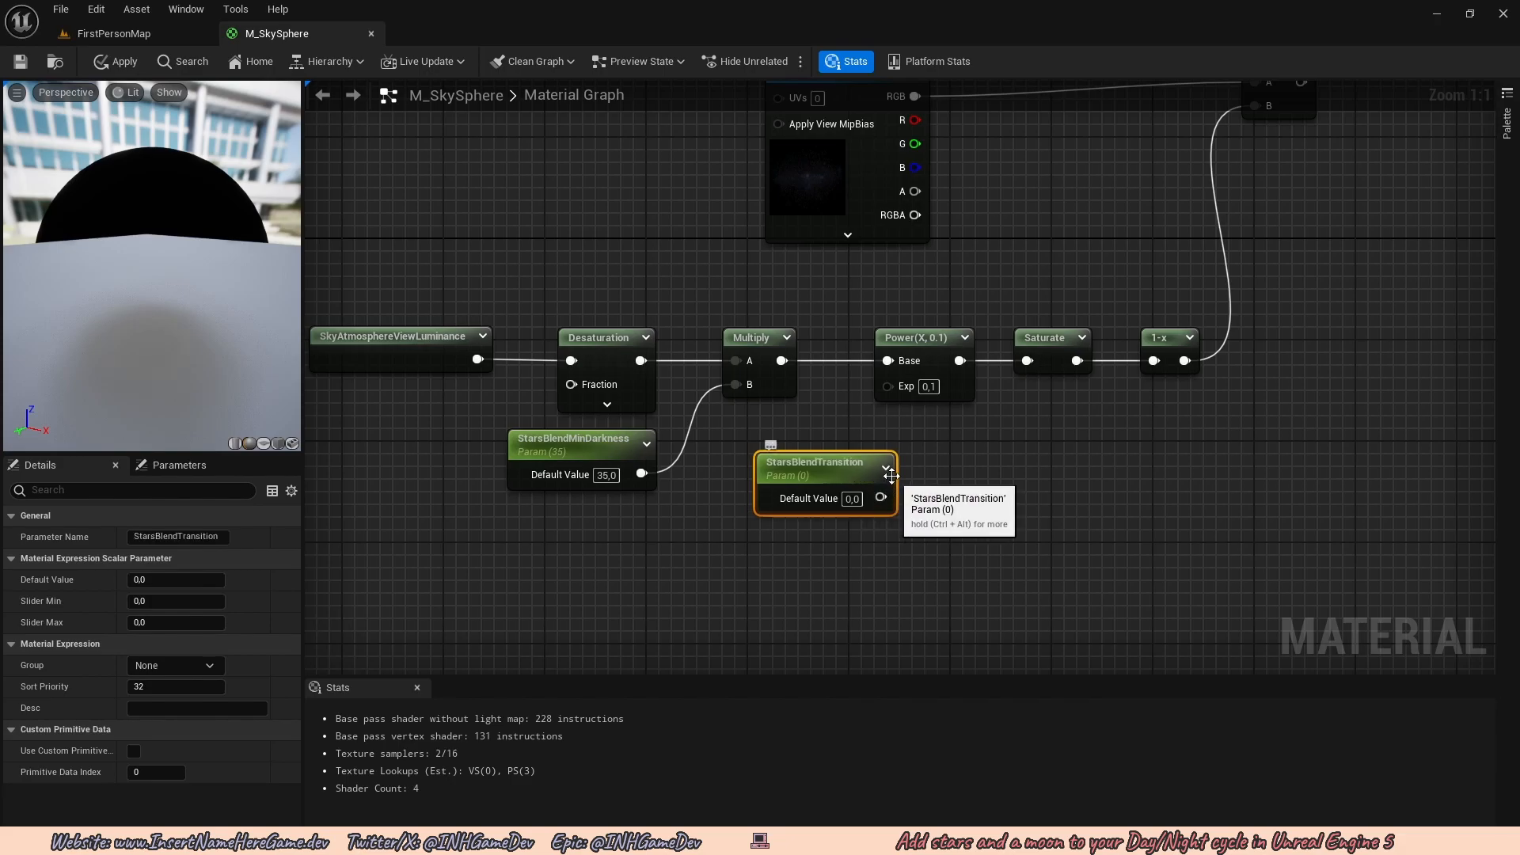
pyautogui.moveTo(881, 497); pyautogui.dragTo(905, 391)
pyautogui.moveTo(834, 466); pyautogui.dragTo(801, 442)
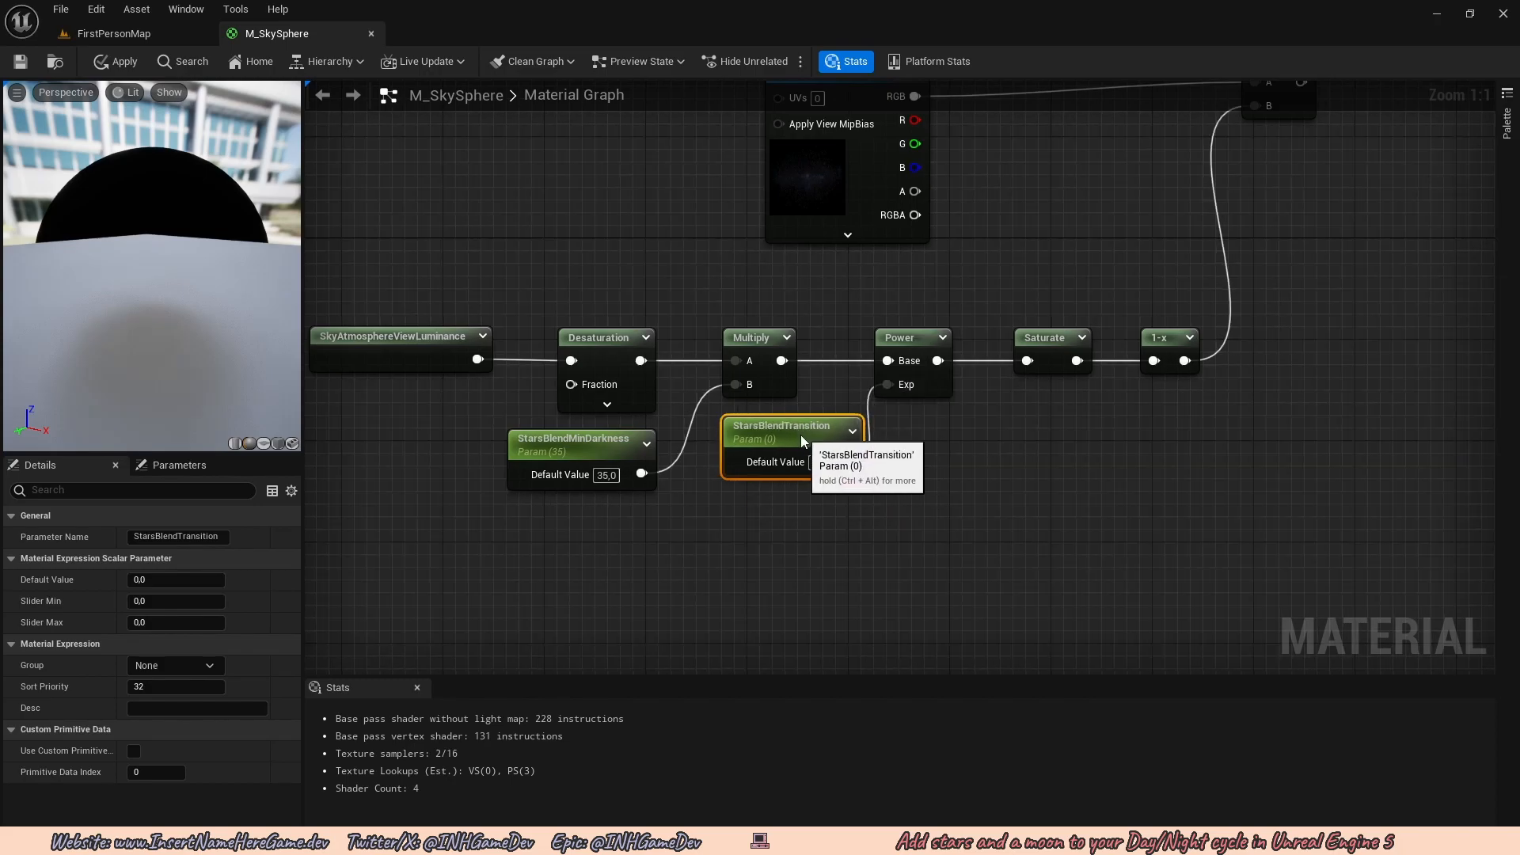
# Set StarsBlendTransition to a default value of 0.1 and a slider maximum of 1, and assign it to the group Stars.
pyautogui.click(174, 579)
pyautogui.write('0,1')
pyautogui.press('Return')
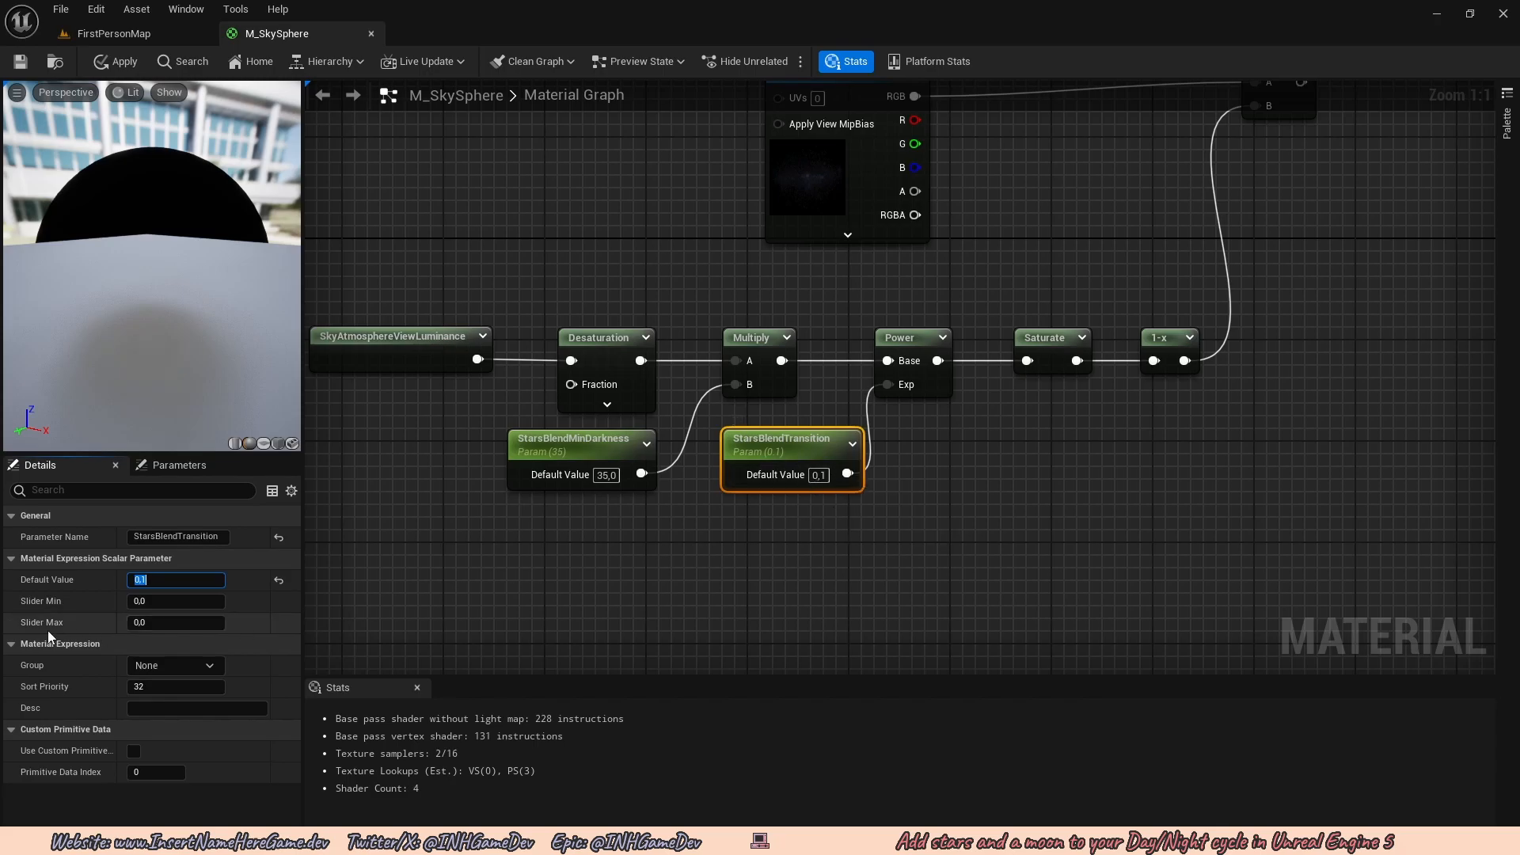
pyautogui.click(157, 622)
pyautogui.write('1')
pyautogui.press('Return')
pyautogui.click(167, 666)
pyautogui.click(211, 667)
pyautogui.click(202, 691)
# Add a Multiply node with the StarTexture RGB output feeding input A.
pyautogui.moveTo(831, 538); pyautogui.dragTo(882, 562, button='right')
pyautogui.scroll(-1, 1156, 447)
pyautogui.moveTo(1160, 445); pyautogui.dragTo(1038, 473, button='right')
pyautogui.moveTo(793, 223); pyautogui.dragTo(671, 300, button='right')
pyautogui.scroll(1, 844, 303)
pyautogui.moveTo(846, 303); pyautogui.dragTo(856, 349, button='right')
pyautogui.moveTo(724, 307); pyautogui.dragTo(852, 306)
pyautogui.write('multiply')
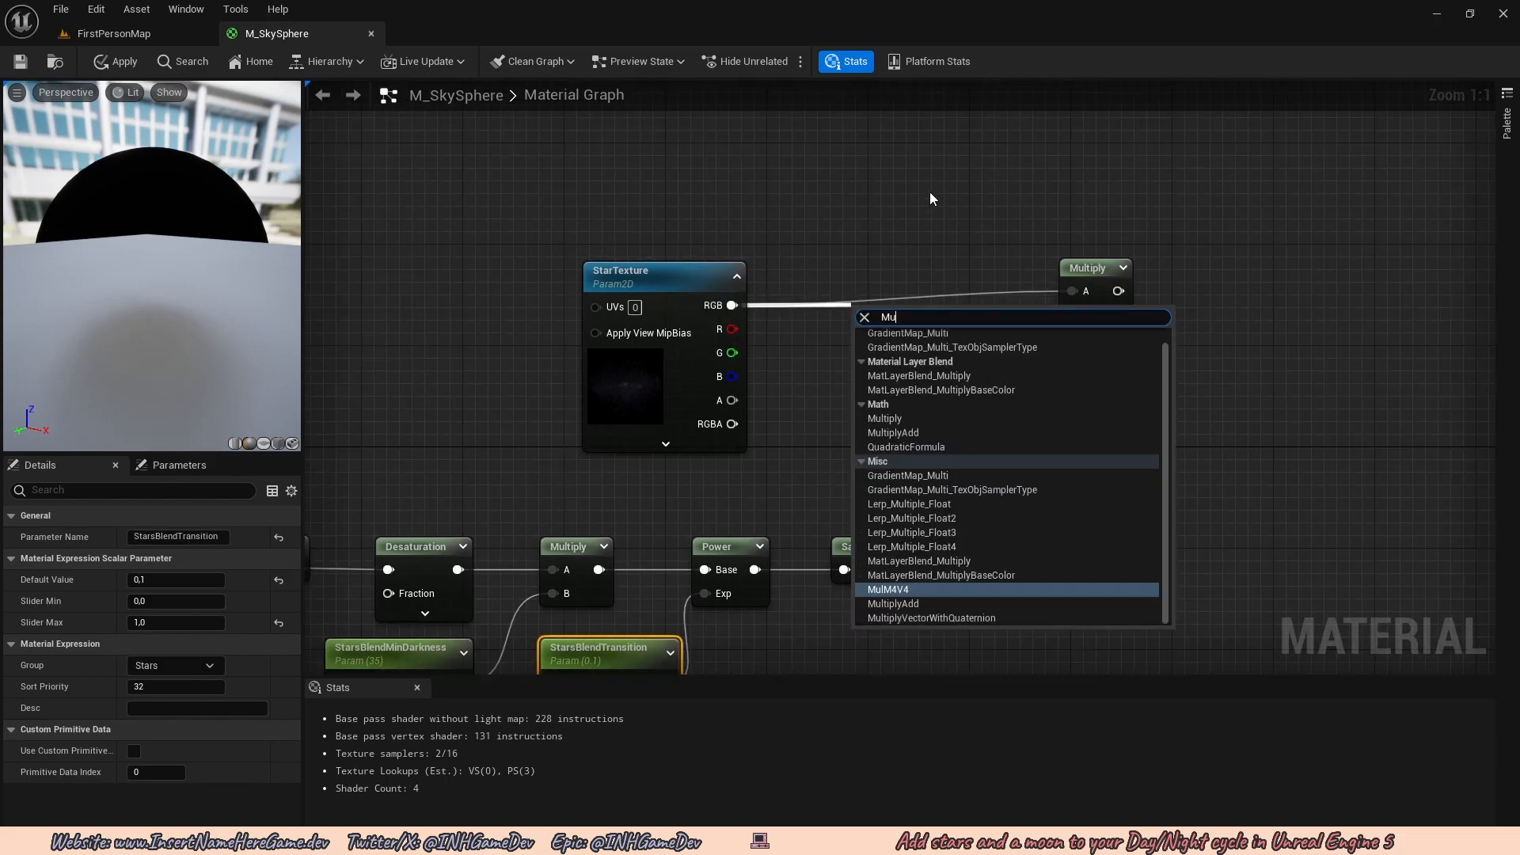
pyautogui.press('Return')
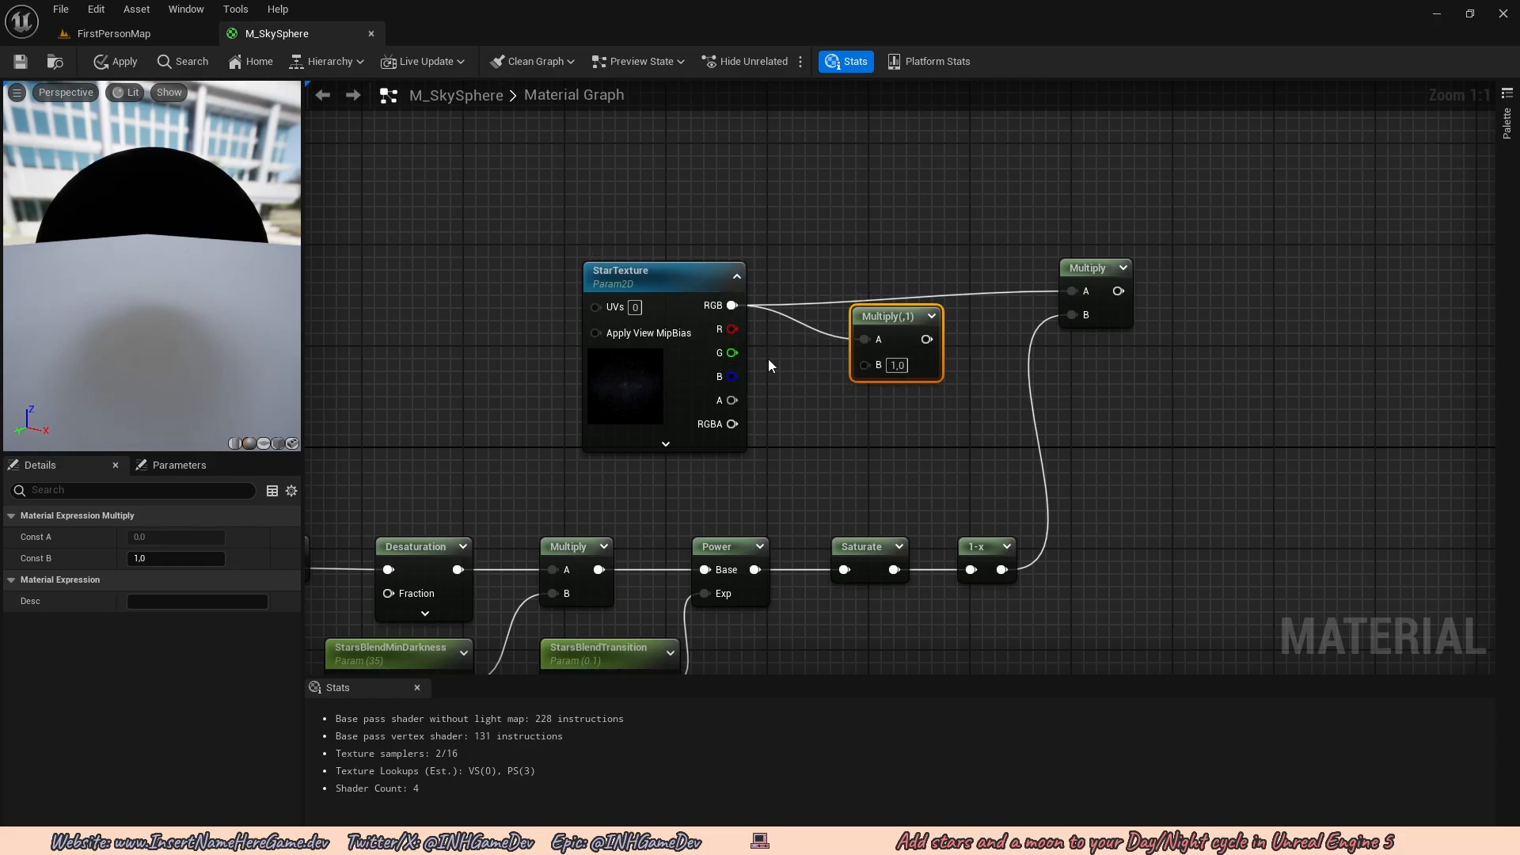
# Connect the new Multiply's output to input A of the final Multiply and line it up with the StarTexture node.
pyautogui.moveTo(835, 389); pyautogui.dragTo(898, 303, button='right')
pyautogui.click(850, 361)
pyautogui.moveTo(949, 242); pyautogui.dragTo(1086, 193)
pyautogui.moveTo(924, 220); pyautogui.dragTo(901, 309, button='right')
pyautogui.moveTo(901, 310); pyautogui.dragTo(896, 274)
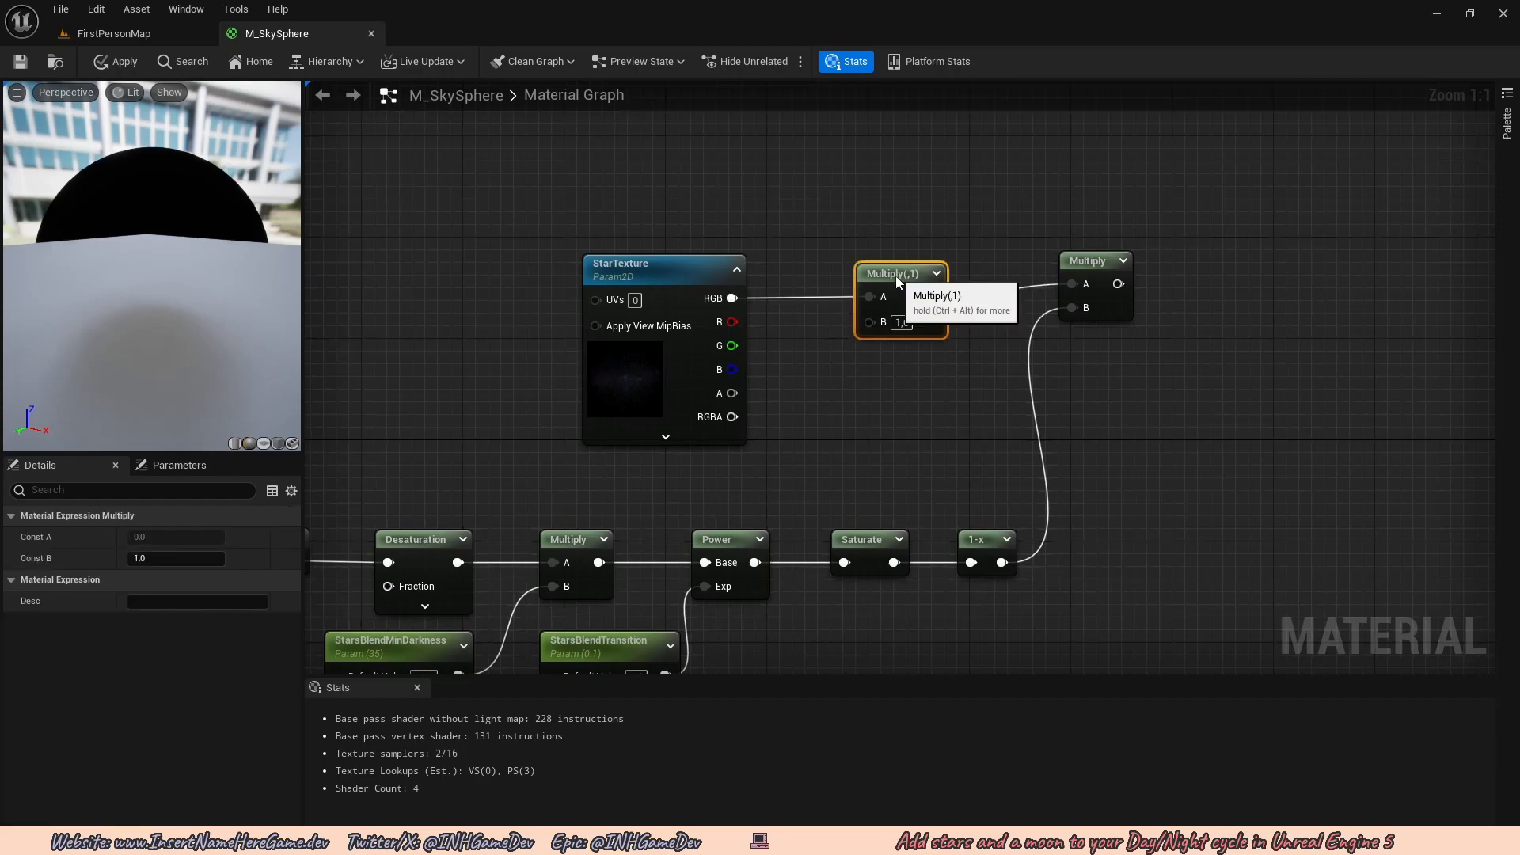
# Move StarTexture farther left and place the new Multiply closer to the final Multiply, leaving room between it and StarTexture.
pyautogui.moveTo(871, 273); pyautogui.dragTo(949, 309, button='right')
pyautogui.keyDown('ctrl'); pyautogui.click(740, 307); pyautogui.keyUp('ctrl')
pyautogui.moveTo(740, 308); pyautogui.dragTo(636, 290)
pyautogui.click(924, 365)
pyautogui.moveTo(893, 298); pyautogui.dragTo(1010, 302)
pyautogui.moveTo(969, 364); pyautogui.dragTo(963, 330, button='right')
pyautogui.click(963, 331)
pyautogui.rightClick(896, 336)
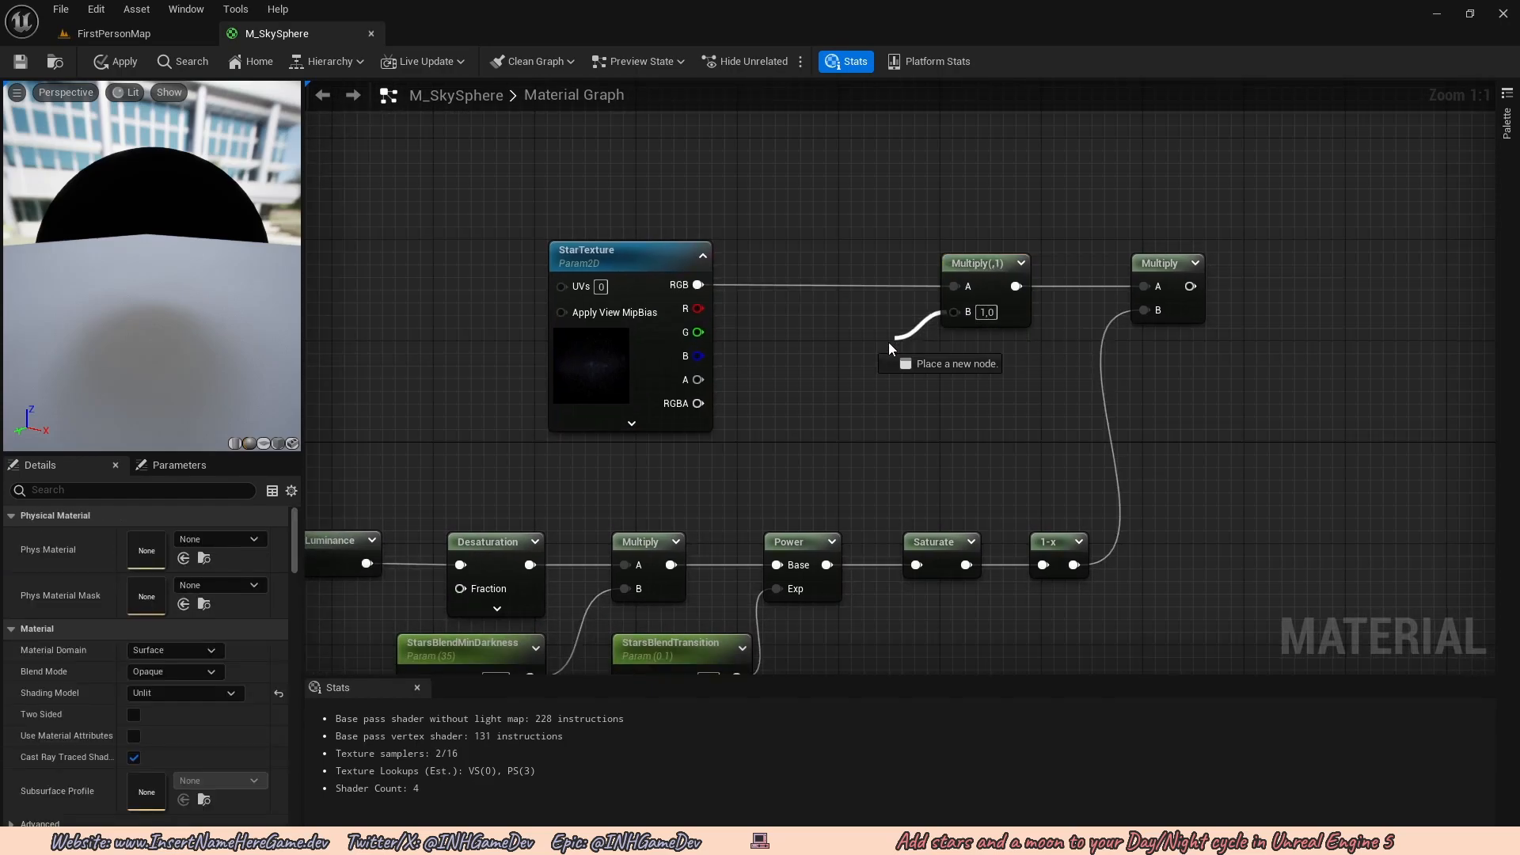
pyautogui.moveTo(825, 353); pyautogui.dragTo(817, 329, button='right')
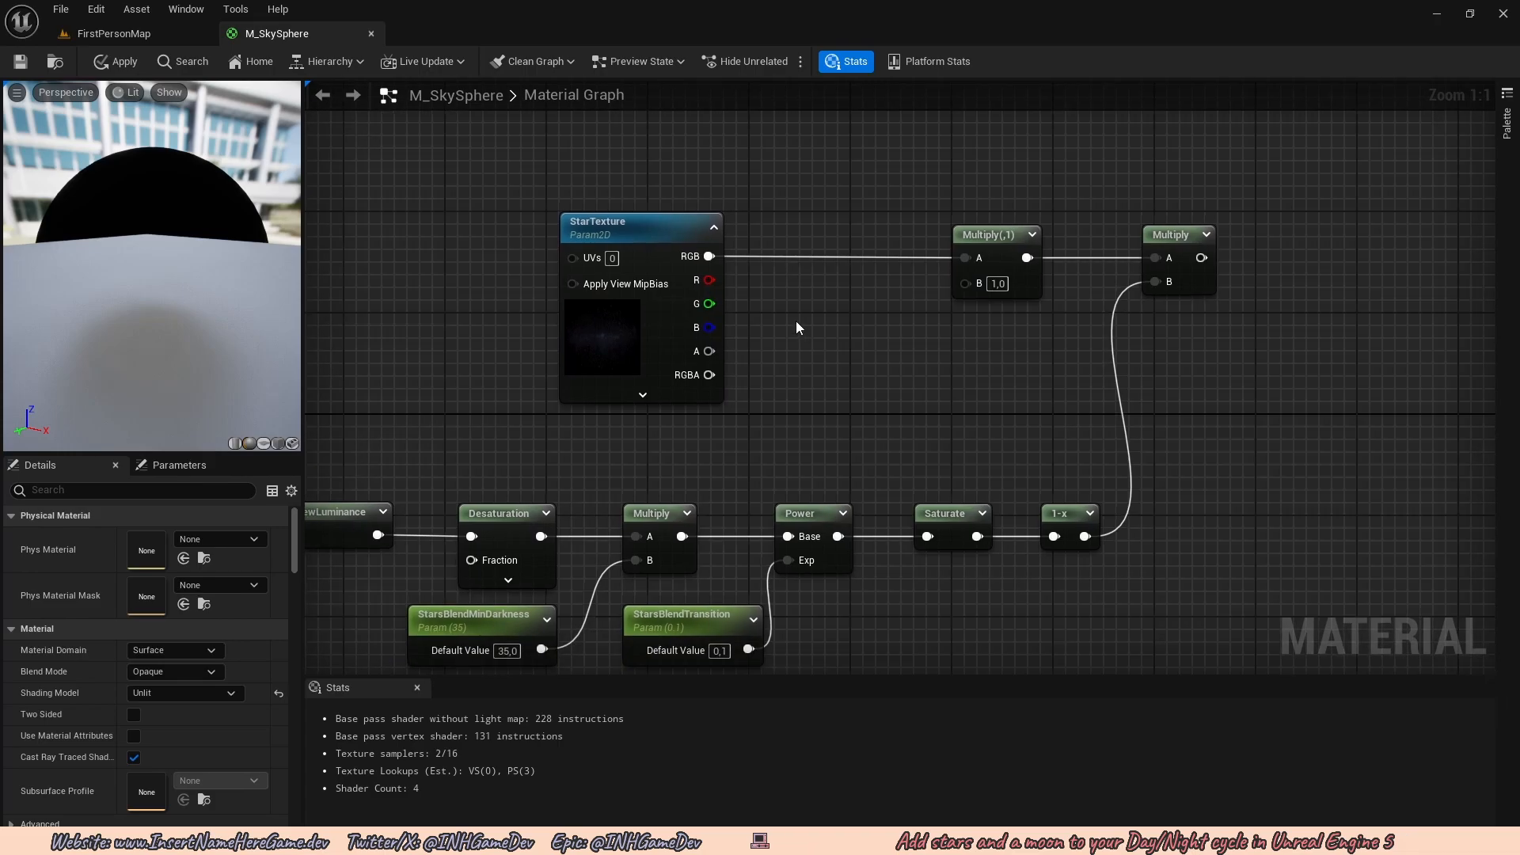
# Add a scalar parameter named StarsBrightness beside StarTexture and connect it to input B of the new Multiply.
pyautogui.click(789, 311)
pyautogui.rightClick(827, 324)
pyautogui.click(891, 355)
pyautogui.press('BackSpace')
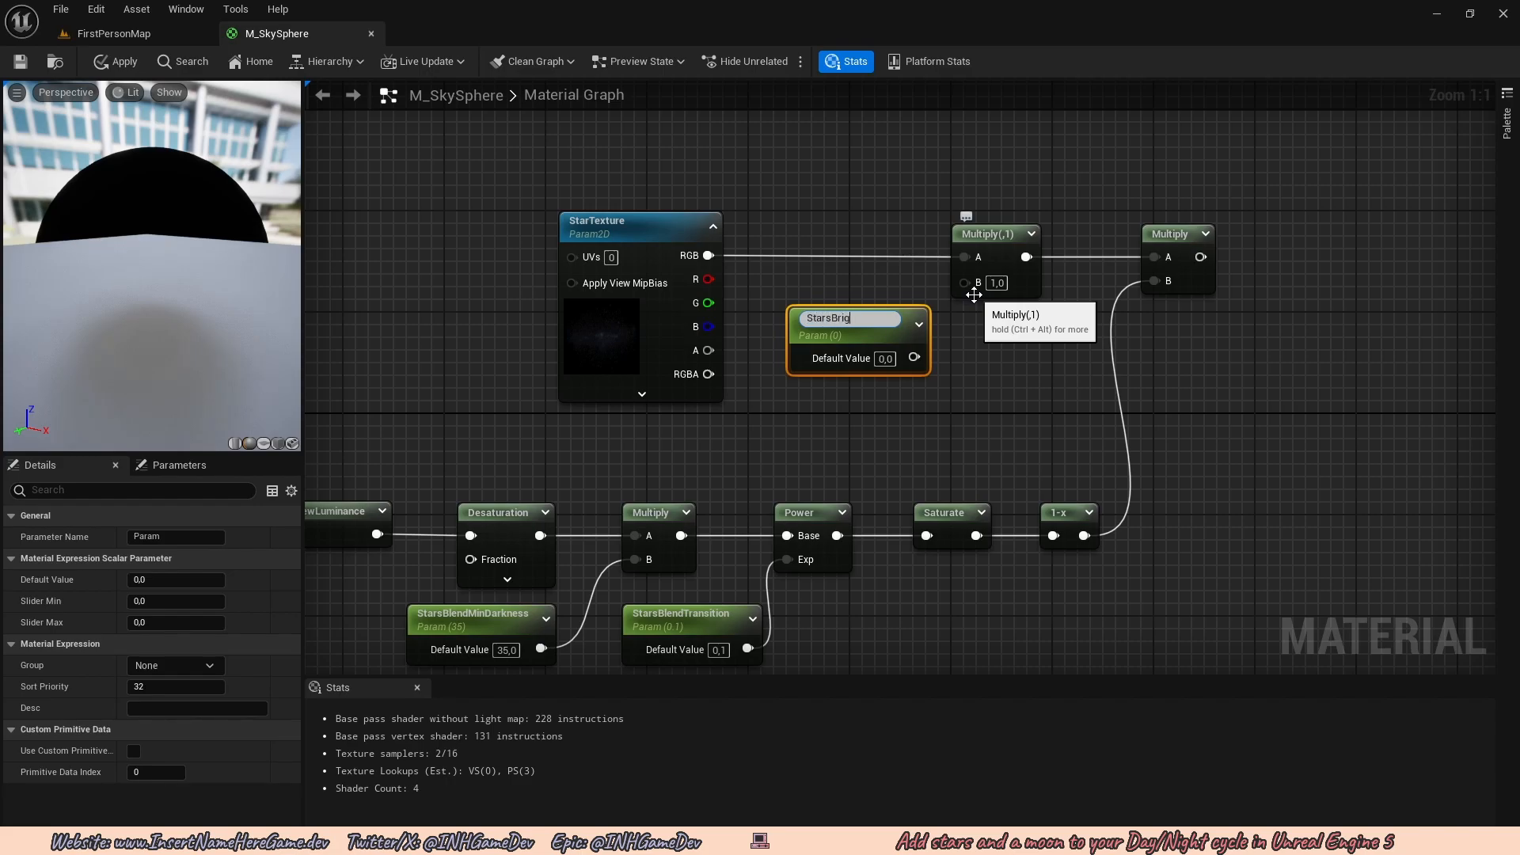
pyautogui.write('StarsBrightness')
pyautogui.press('Return')
pyautogui.moveTo(913, 351); pyautogui.dragTo(964, 282)
# Set the StarsBrightness default value to 1 and assign the parameter to the group Stars.
pyautogui.click(159, 585)
pyautogui.write('1')
pyautogui.press('Return')
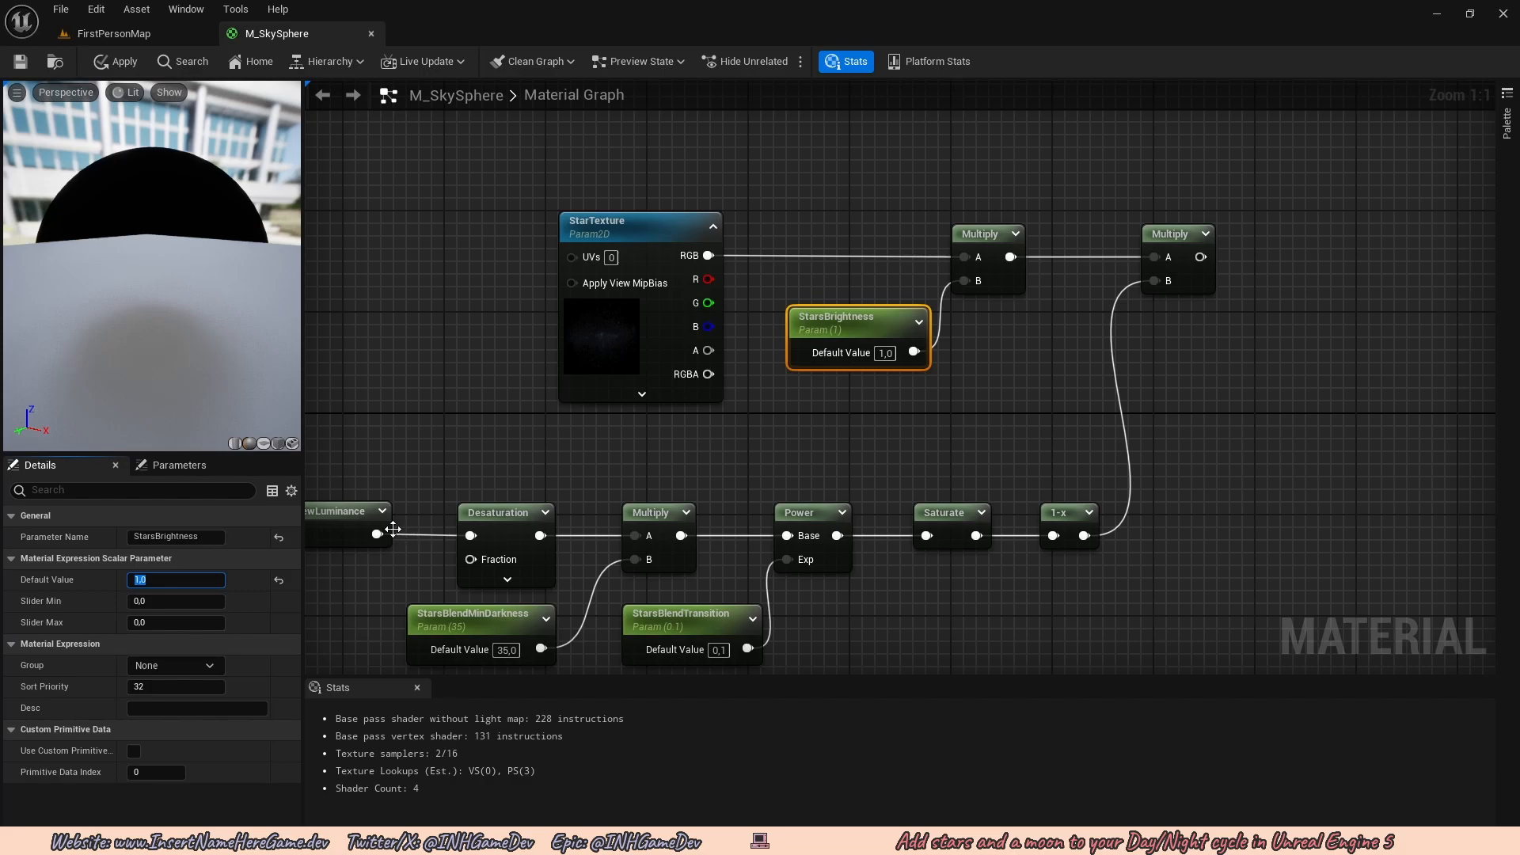
pyautogui.click(206, 665)
pyautogui.click(152, 692)
# Set the sampler source of the StarTexture node to Shared: Wrap.
pyautogui.moveTo(681, 452); pyautogui.dragTo(719, 482, button='right')
pyautogui.click(649, 373)
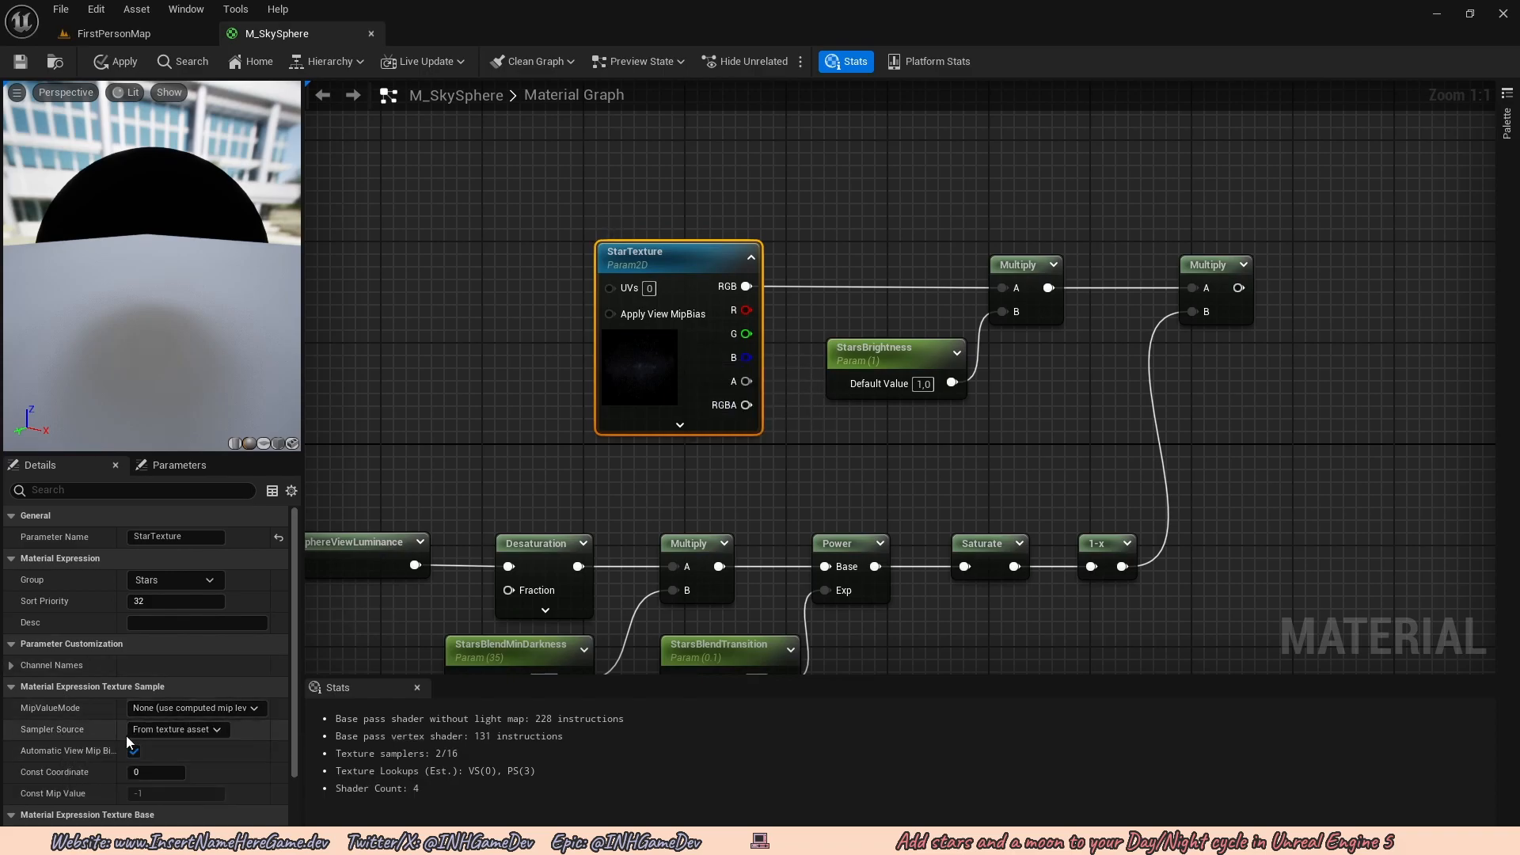
pyautogui.click(158, 734)
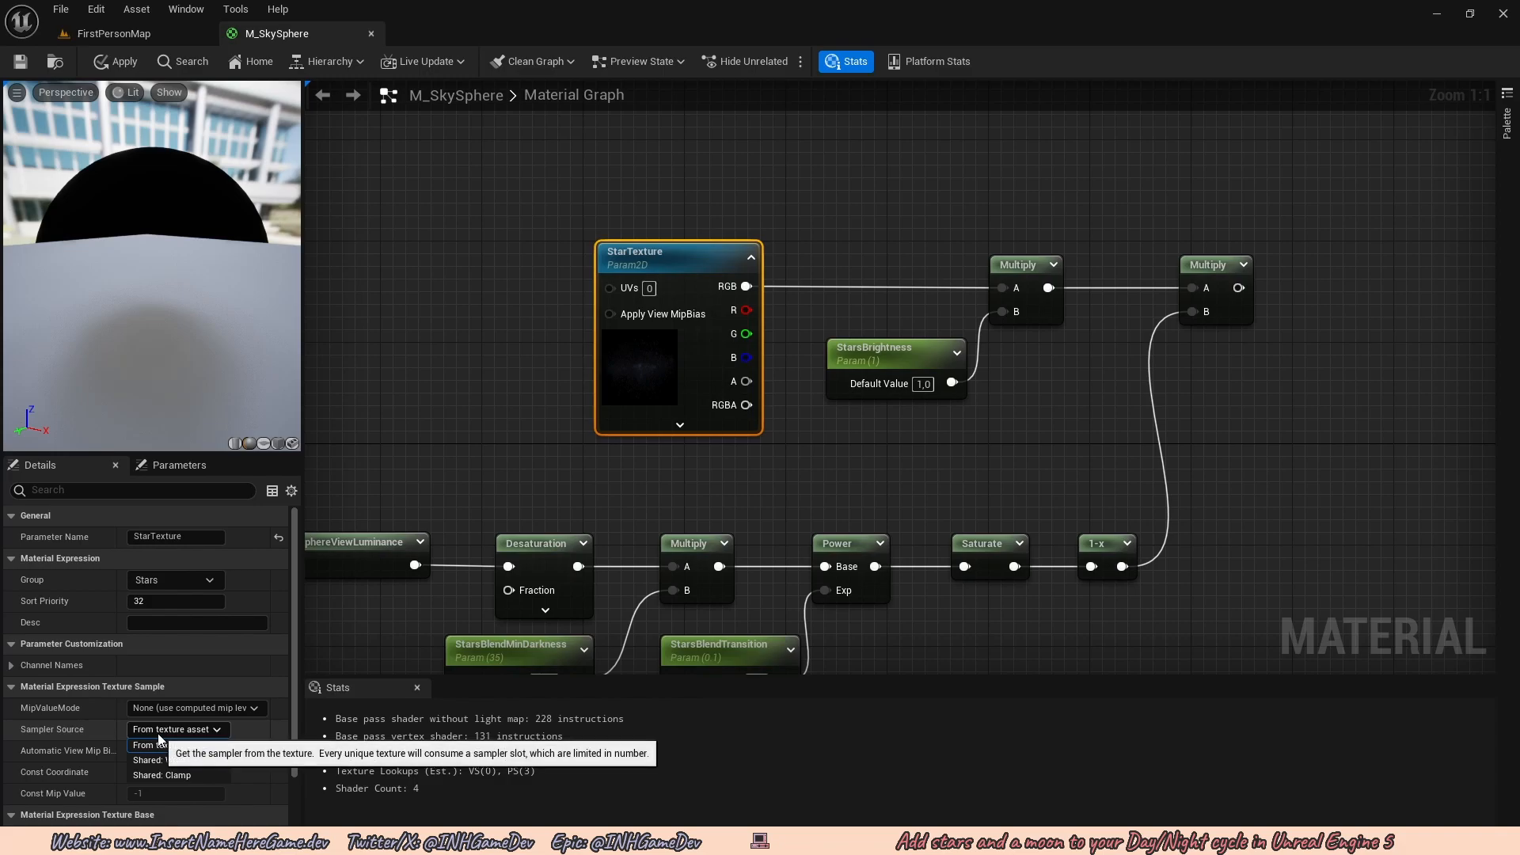
pyautogui.click(169, 762)
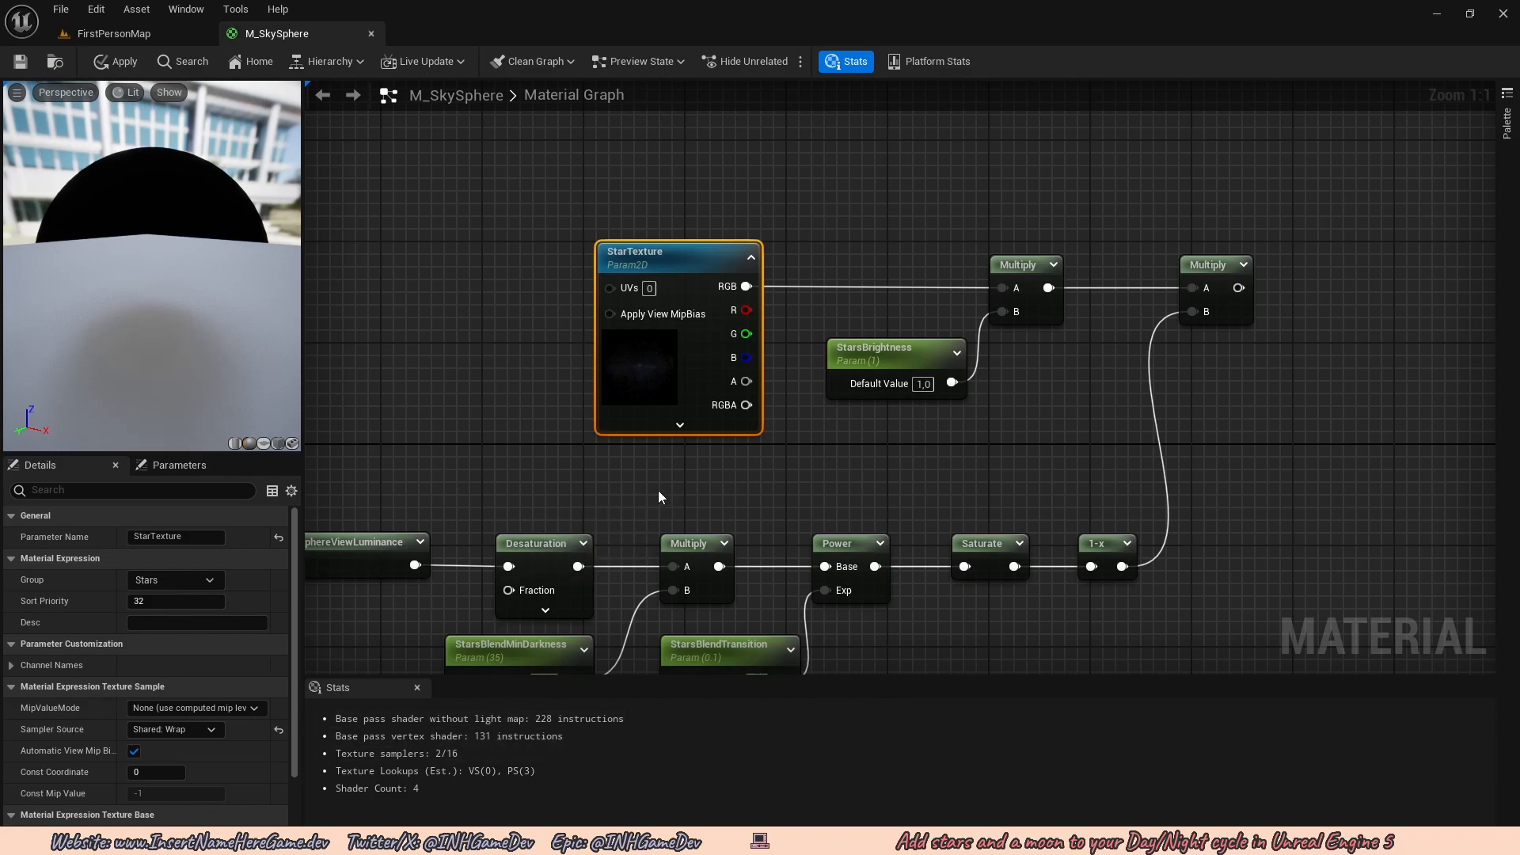
# Enclose all the star nodes in a titled comment box and move the box up and left in the graph.
pyautogui.moveTo(659, 494); pyautogui.dragTo(658, 429, button='right')
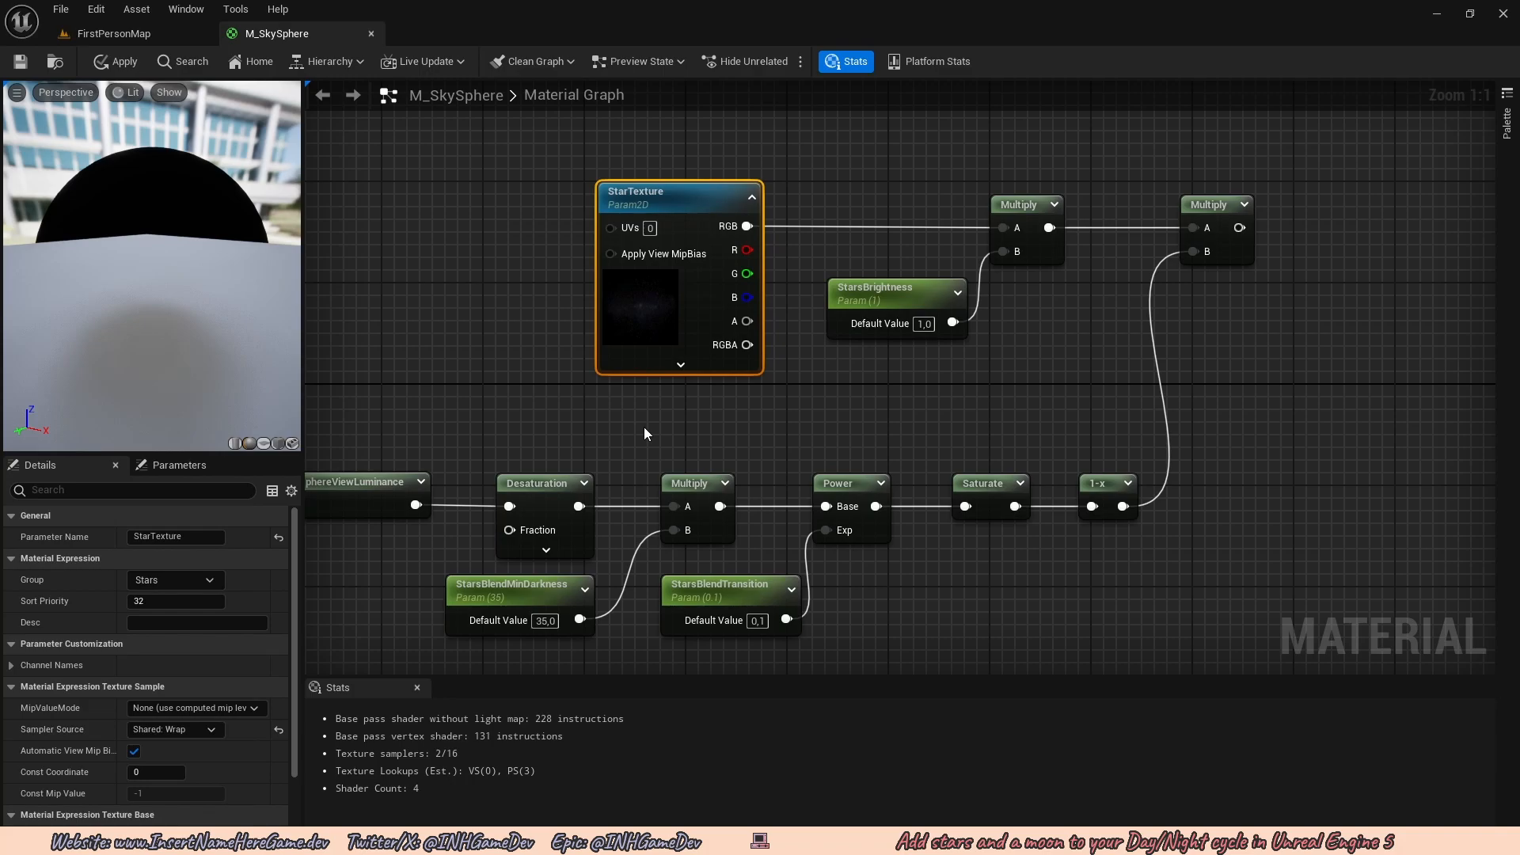
pyautogui.press('Home')
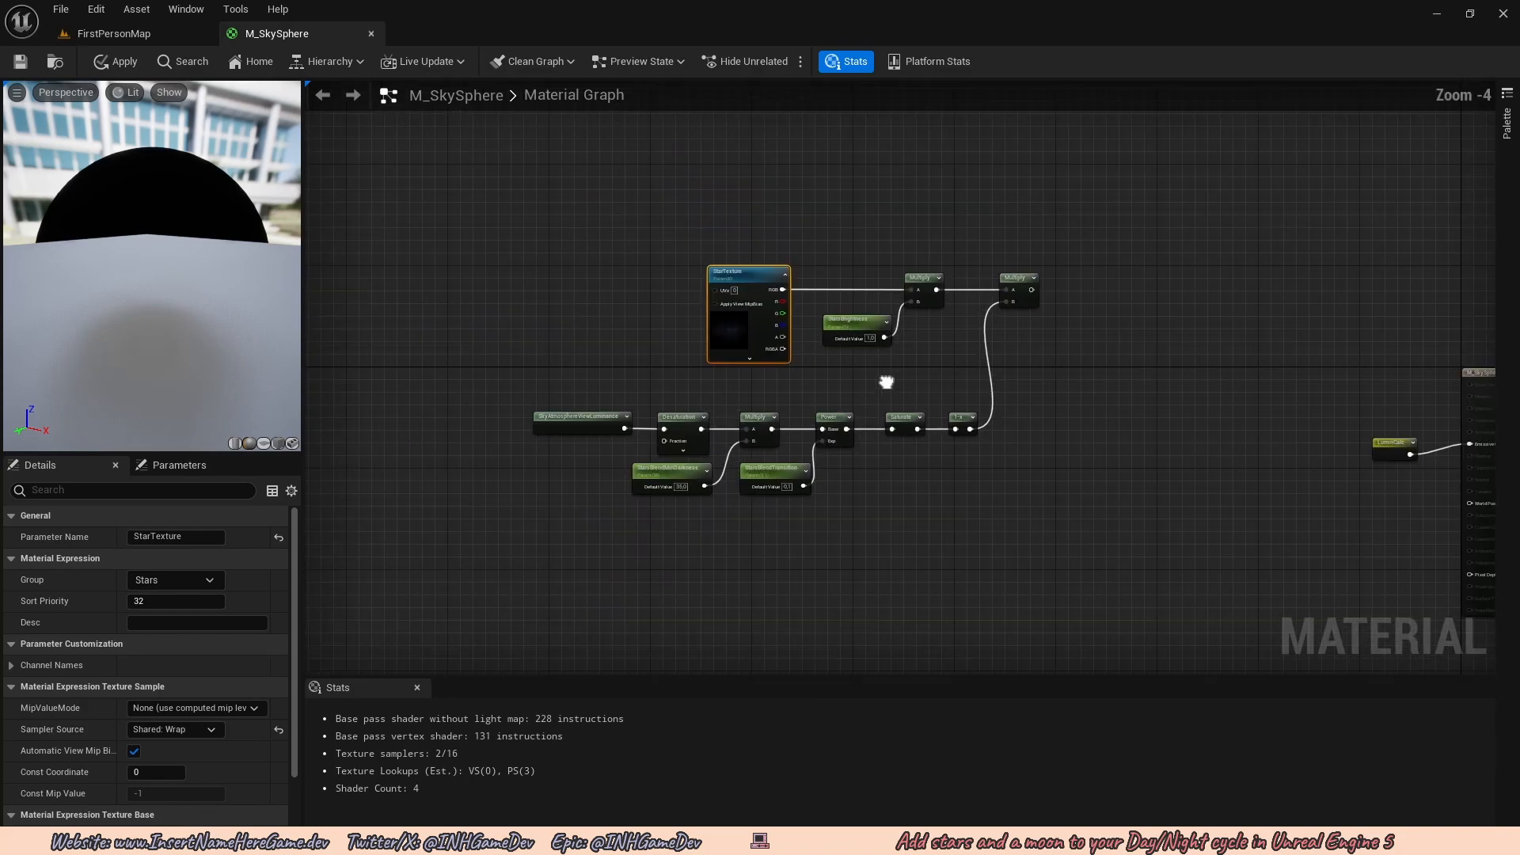
pyautogui.moveTo(1000, 402); pyautogui.dragTo(1057, 382, button='right')
pyautogui.moveTo(1100, 507); pyautogui.dragTo(531, 252)
pyautogui.write('c')
pyautogui.write('S')
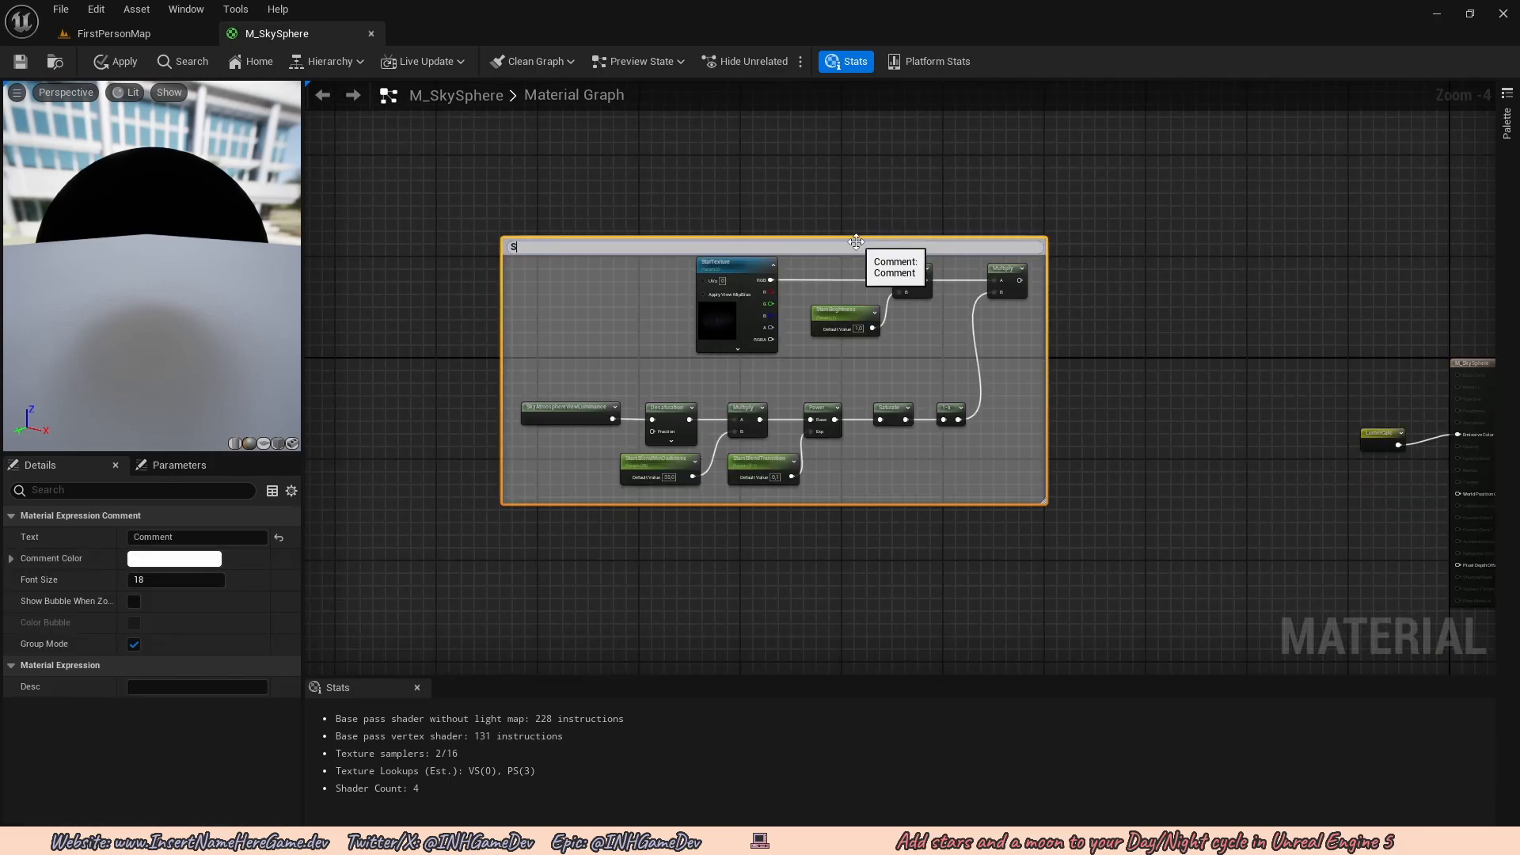
pyautogui.press('Return')
pyautogui.moveTo(854, 244); pyautogui.dragTo(583, 206)
# Widen the star nodes' comment box on its right side to leave room after the final Multiply.
pyautogui.moveTo(719, 218); pyautogui.dragTo(834, 319, button='right')
pyautogui.scroll(4, 996, 312)
pyautogui.moveTo(997, 312); pyautogui.dragTo(921, 355, button='right')
pyautogui.click(879, 369)
pyautogui.moveTo(730, 417); pyautogui.dragTo(951, 414)
# Add a named reroute declaration called Stars to the final Multiply's output and line it up beside that node.
pyautogui.moveTo(889, 394); pyautogui.dragTo(932, 303, button='right')
pyautogui.moveTo(711, 326); pyautogui.dragTo(803, 328)
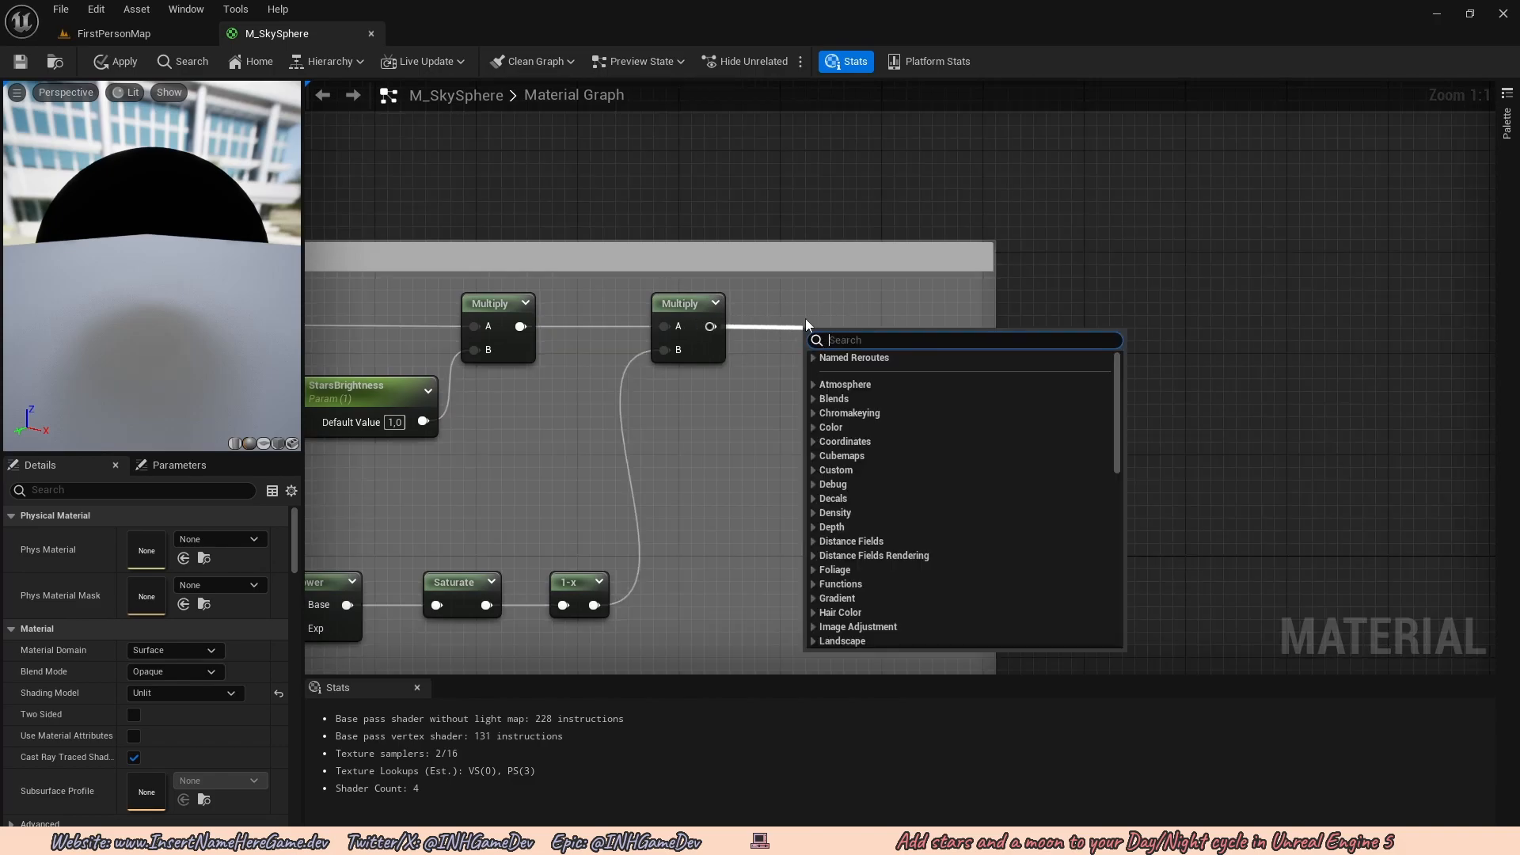
pyautogui.write('named')
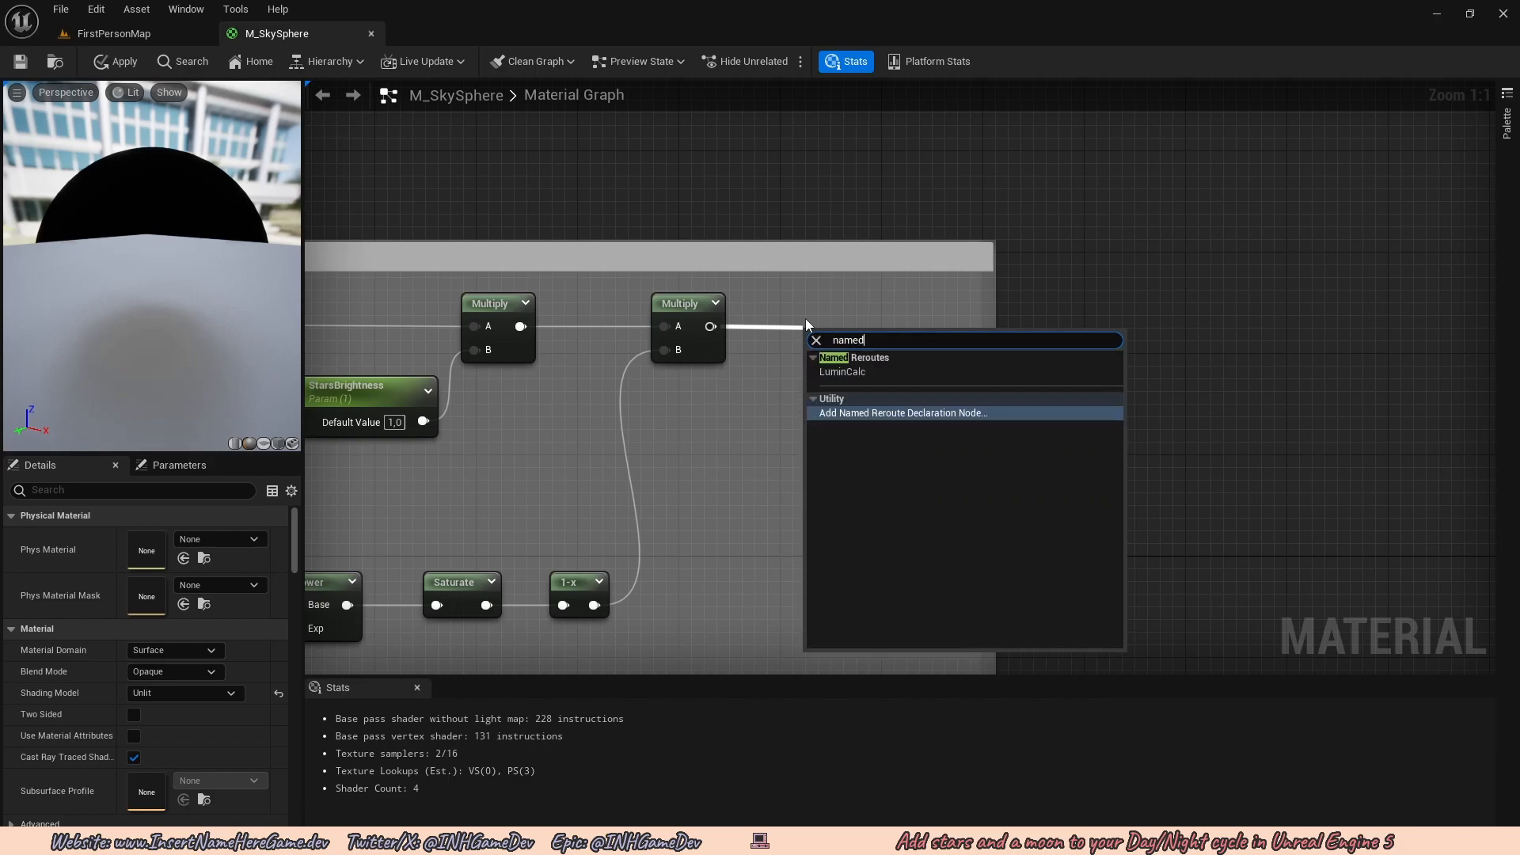
pyautogui.click(883, 412)
pyautogui.write('Stars')
pyautogui.press('Return')
pyautogui.moveTo(840, 363); pyautogui.dragTo(821, 325)
# Move the LuminCalc reroute node down and to the left, away from the M_SkySphere output node.
pyautogui.scroll(-2, 827, 416)
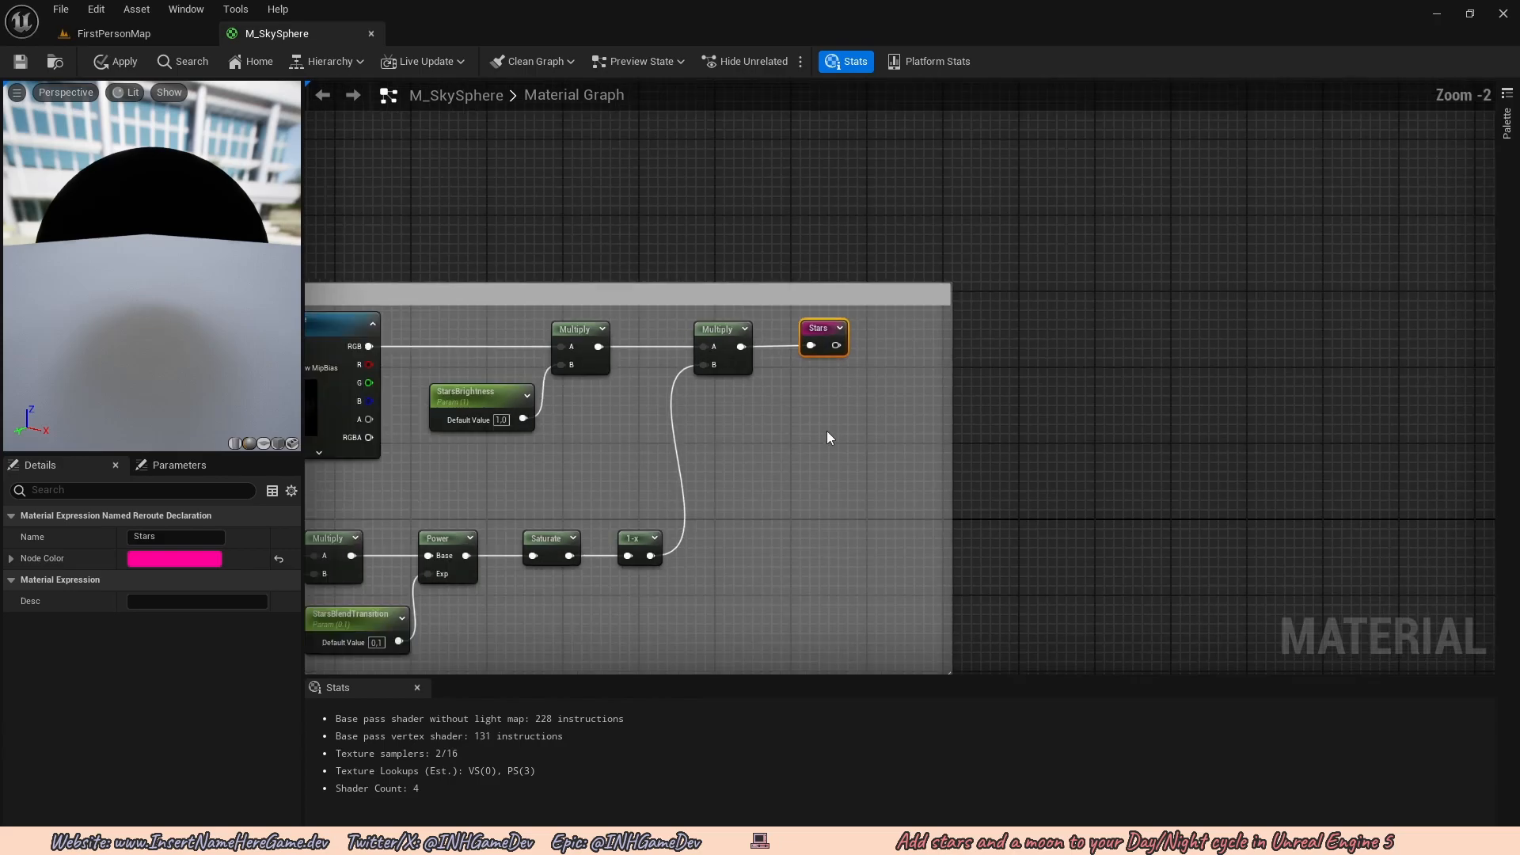
pyautogui.moveTo(658, 440); pyautogui.dragTo(810, 358, button='right')
pyautogui.scroll(-1, 809, 358)
pyautogui.scroll(-2, 708, 369)
pyautogui.moveTo(1093, 412); pyautogui.dragTo(550, 323, button='right')
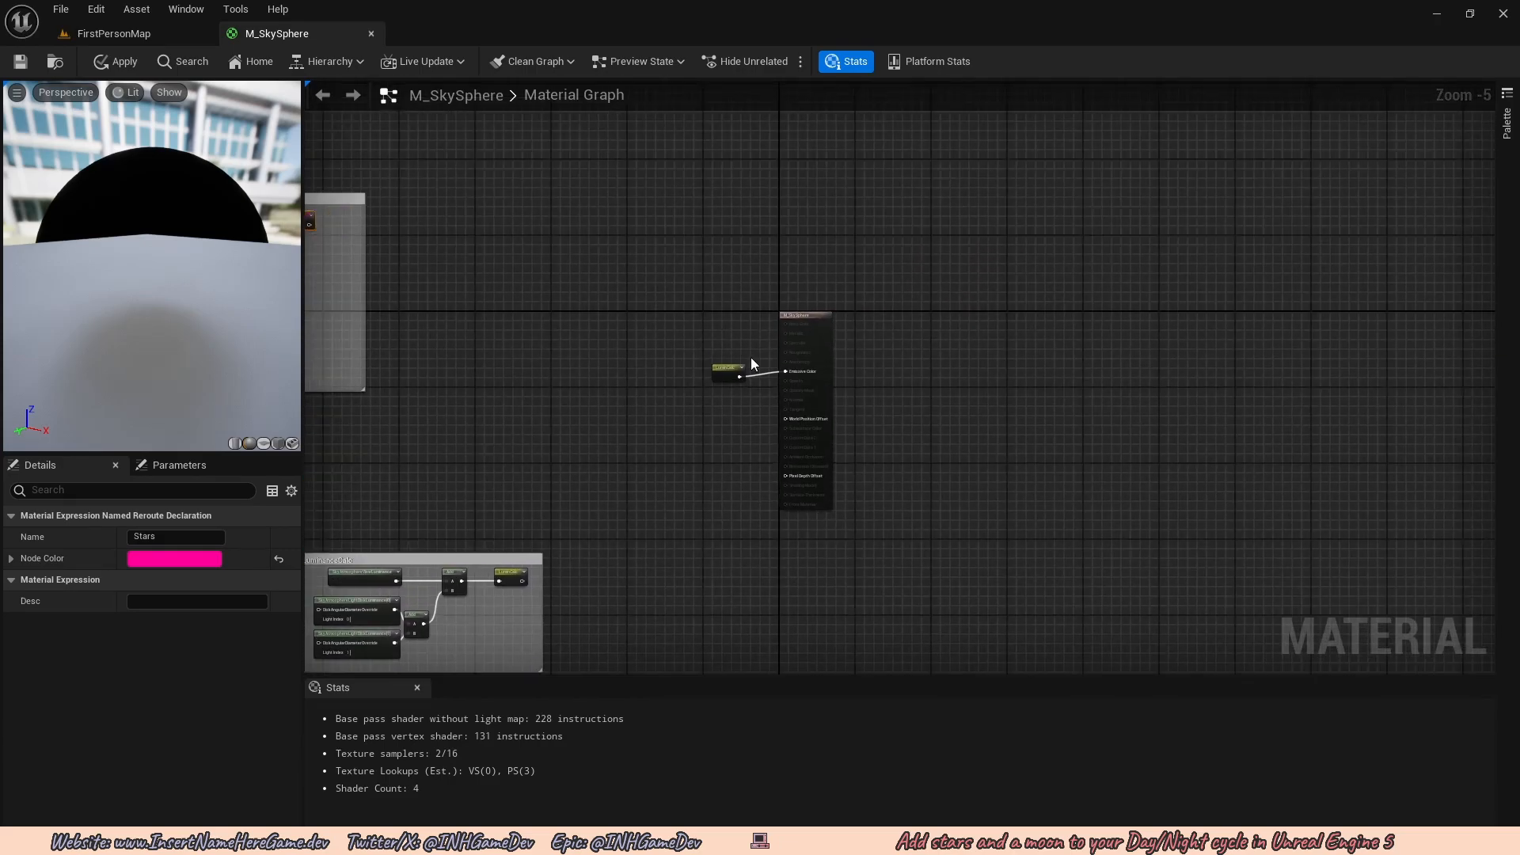
pyautogui.scroll(5, 744, 356)
pyautogui.moveTo(744, 380); pyautogui.dragTo(805, 349, button='right')
pyautogui.moveTo(633, 325); pyautogui.dragTo(1069, 452, button='right')
pyautogui.scroll(-4, 1029, 439)
pyautogui.moveTo(697, 388); pyautogui.dragTo(790, 391, button='right')
pyautogui.moveTo(1130, 439); pyautogui.dragTo(748, 369, button='right')
pyautogui.scroll(4, 824, 386)
pyautogui.moveTo(820, 418); pyautogui.dragTo(747, 458)
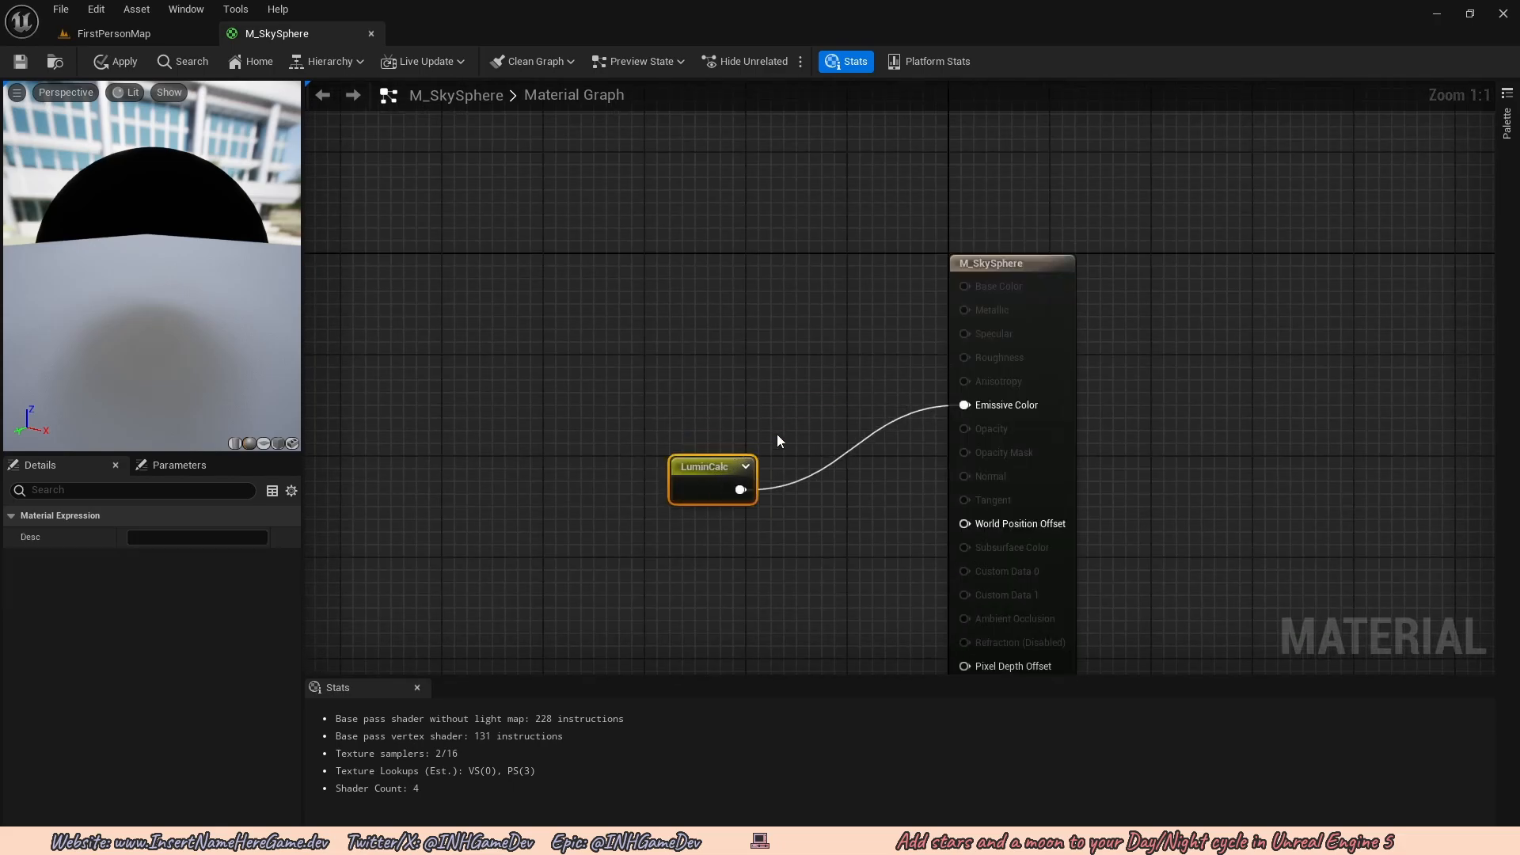
pyautogui.moveTo(771, 441); pyautogui.dragTo(793, 406, button='right')
pyautogui.click(724, 366)
# Add an Add node with LuminCalc feeding input A and place it between LuminCalc and the material output.
pyautogui.moveTo(761, 456); pyautogui.dragTo(852, 518)
pyautogui.write('add')
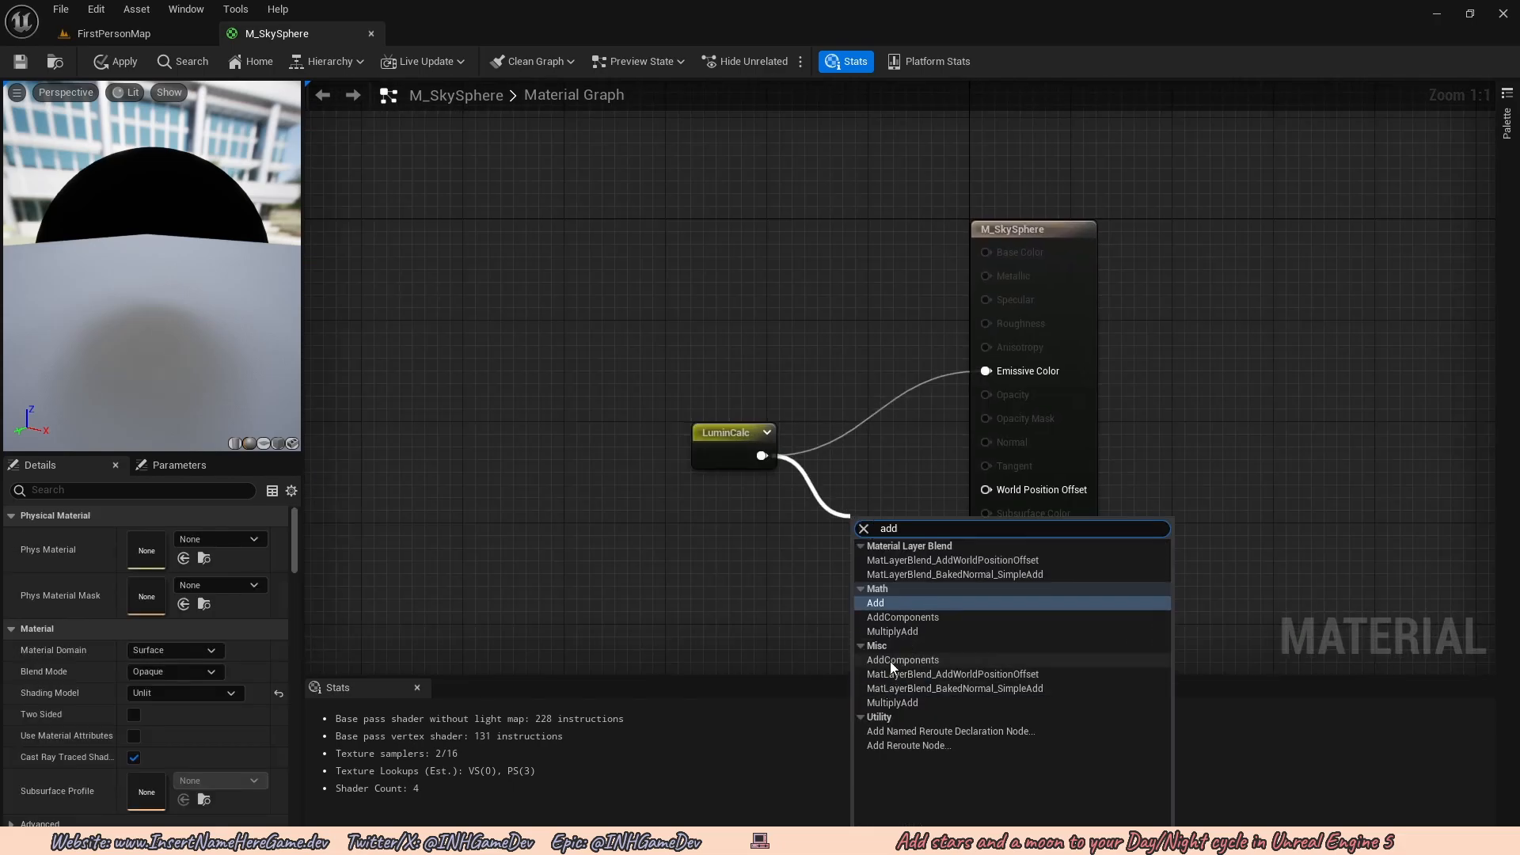
pyautogui.click(877, 600)
pyautogui.moveTo(889, 528); pyautogui.dragTo(852, 479)
pyautogui.moveTo(780, 572); pyautogui.dragTo(821, 464, button='right')
# Place the Stars named reroute, connect it to the Add node's input B, and connect the Add output to Emissive Color.
pyautogui.rightClick(738, 428)
pyautogui.write('stars')
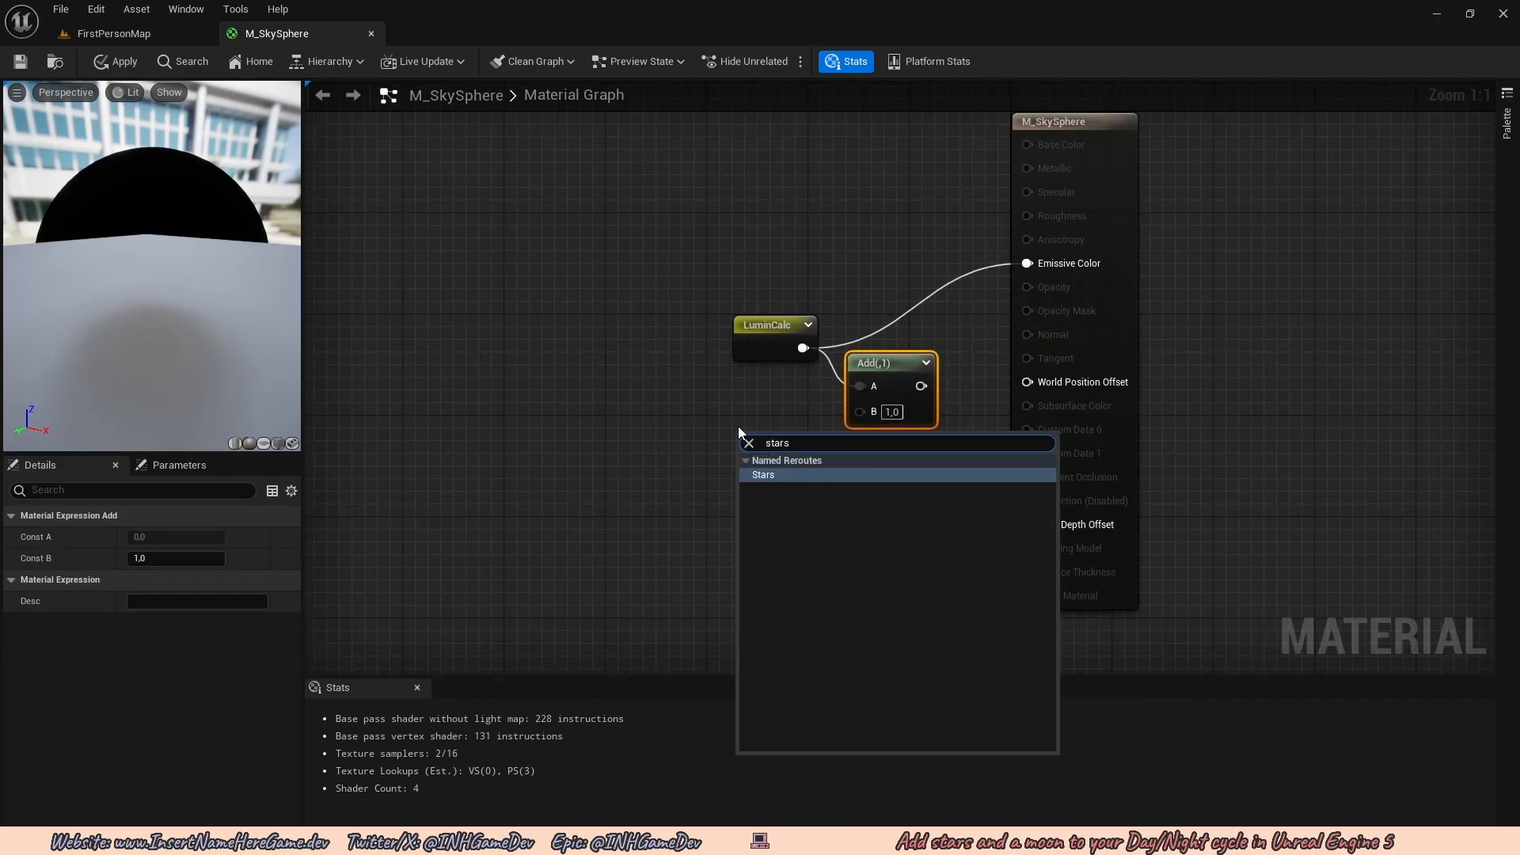
pyautogui.press('Return')
pyautogui.moveTo(784, 464); pyautogui.dragTo(861, 413)
pyautogui.moveTo(885, 426); pyautogui.dragTo(816, 462, button='right')
pyautogui.moveTo(828, 422); pyautogui.dragTo(963, 301)
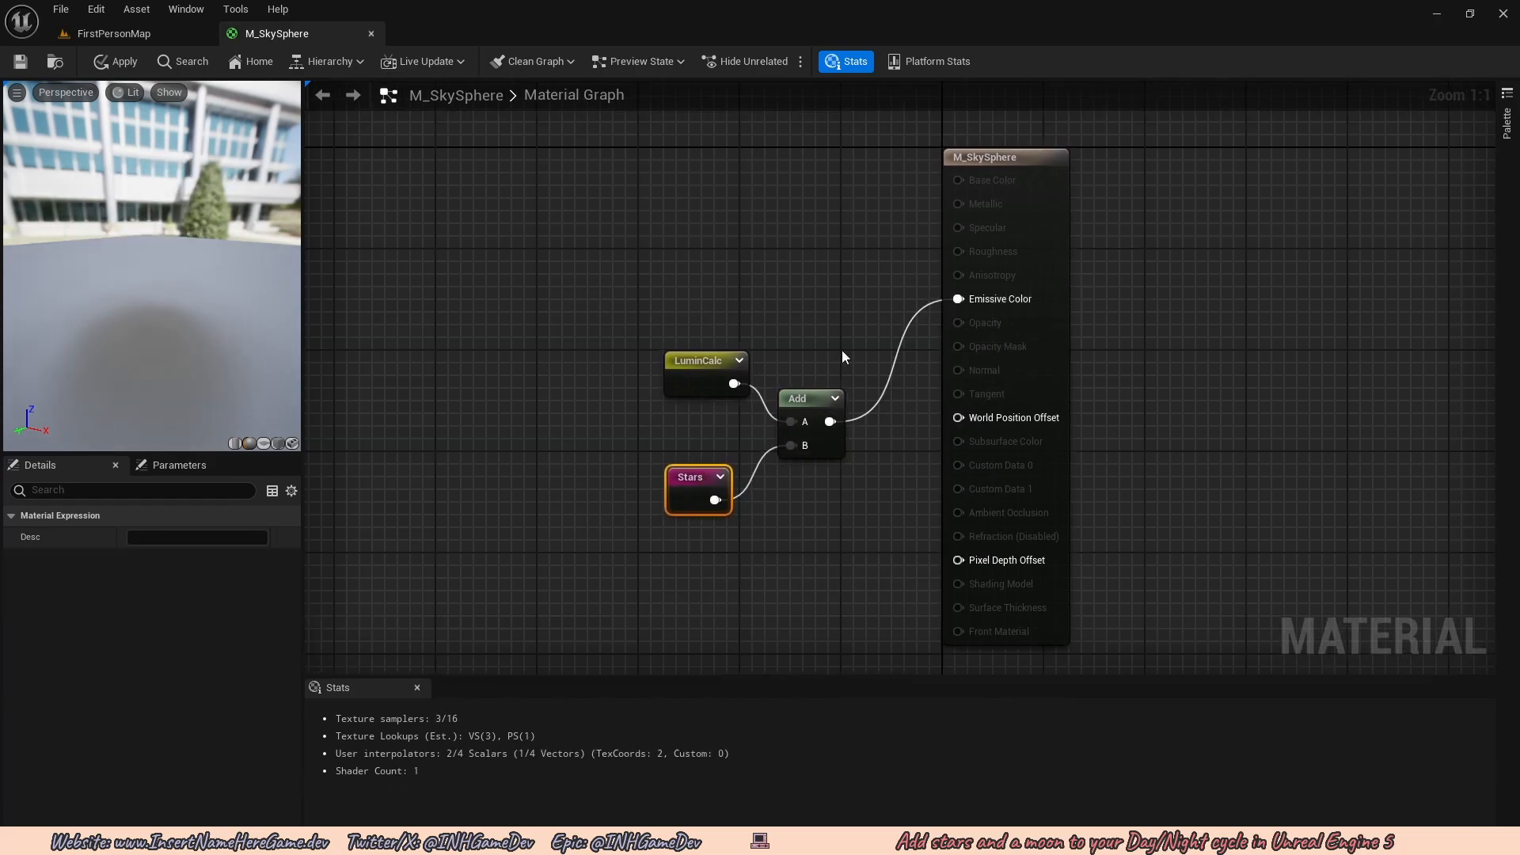
# Apply the material changes and set Solar Time of BP_DayNightCycle in FirstPersonMap to about 22.656 to view the night sky.
pyautogui.click(106, 62)
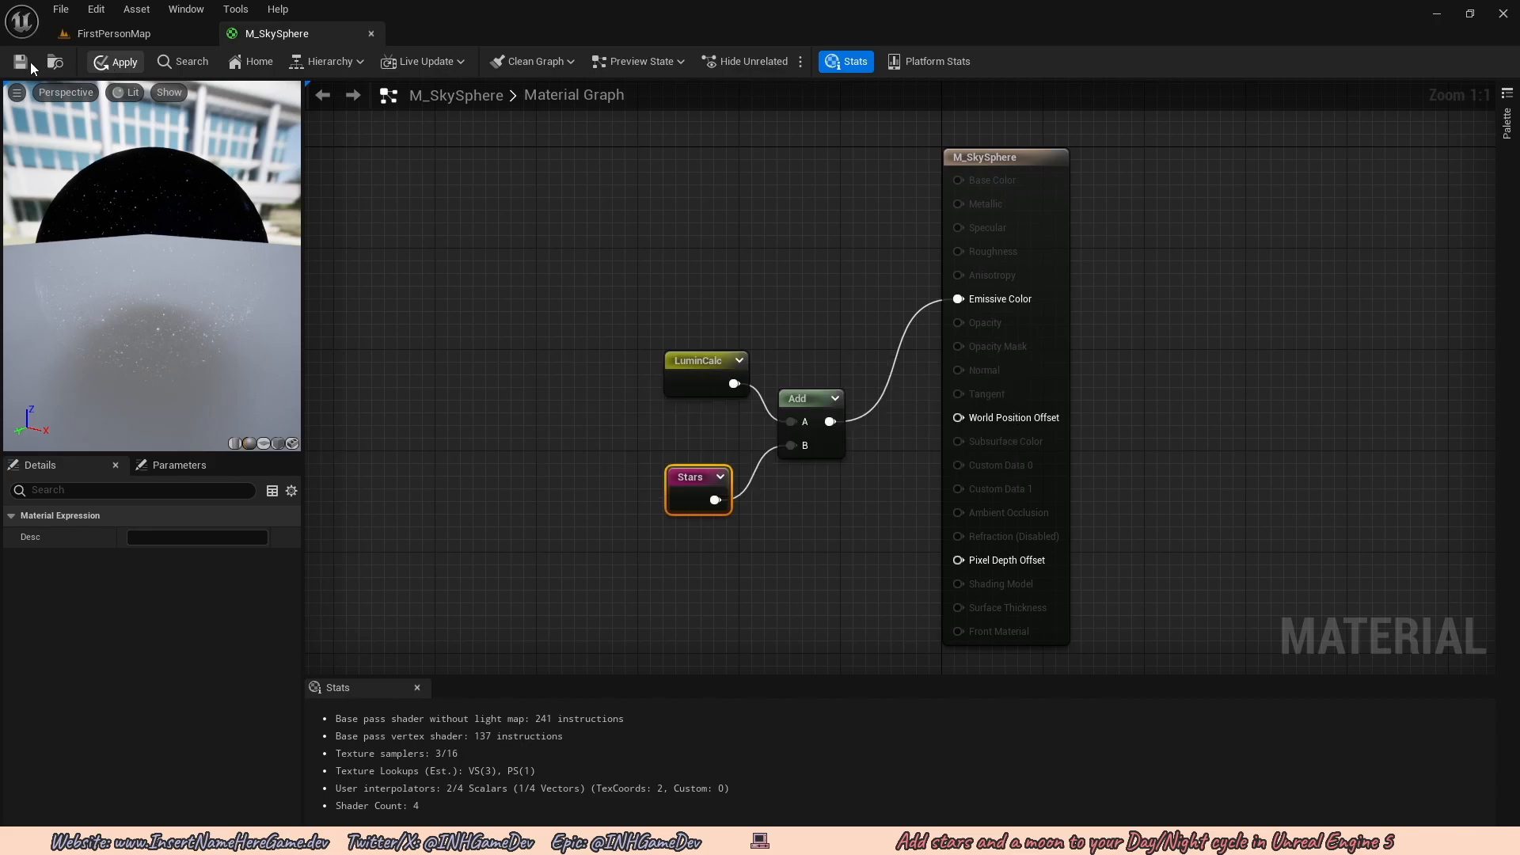
pyautogui.click(110, 33)
pyautogui.moveTo(672, 262); pyautogui.dragTo(721, 330, button='right')
pyautogui.moveTo(1362, 743); pyautogui.dragTo(1433, 742)
pyautogui.moveTo(781, 630); pyautogui.dragTo(793, 600, button='right')
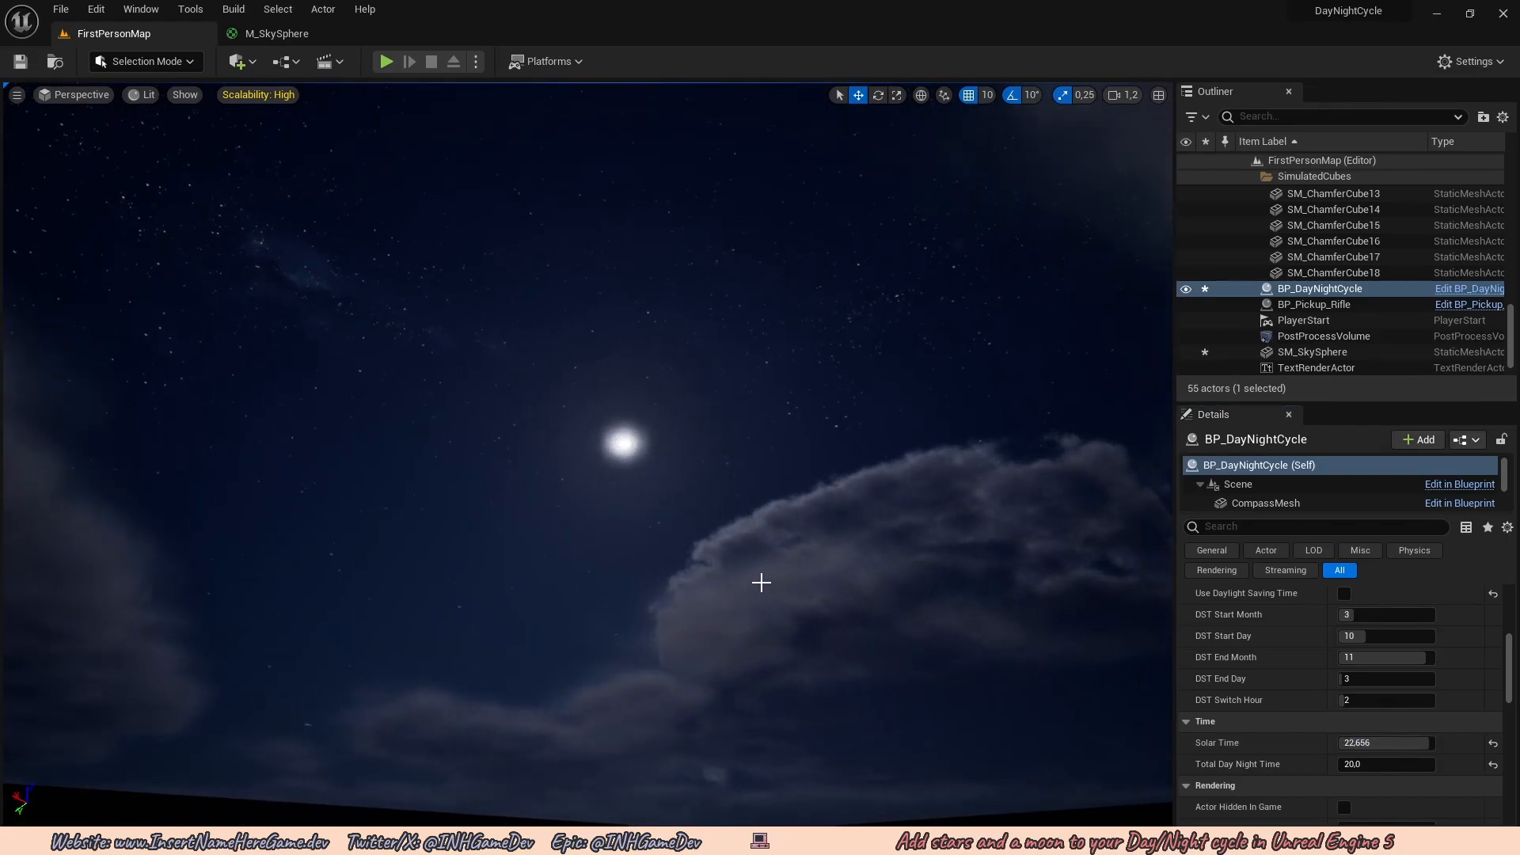
# Create a material instance of M_SkySphere in the Content folder and name it MI_SkySphere.
pyautogui.hotkey('ctrl', 'space')
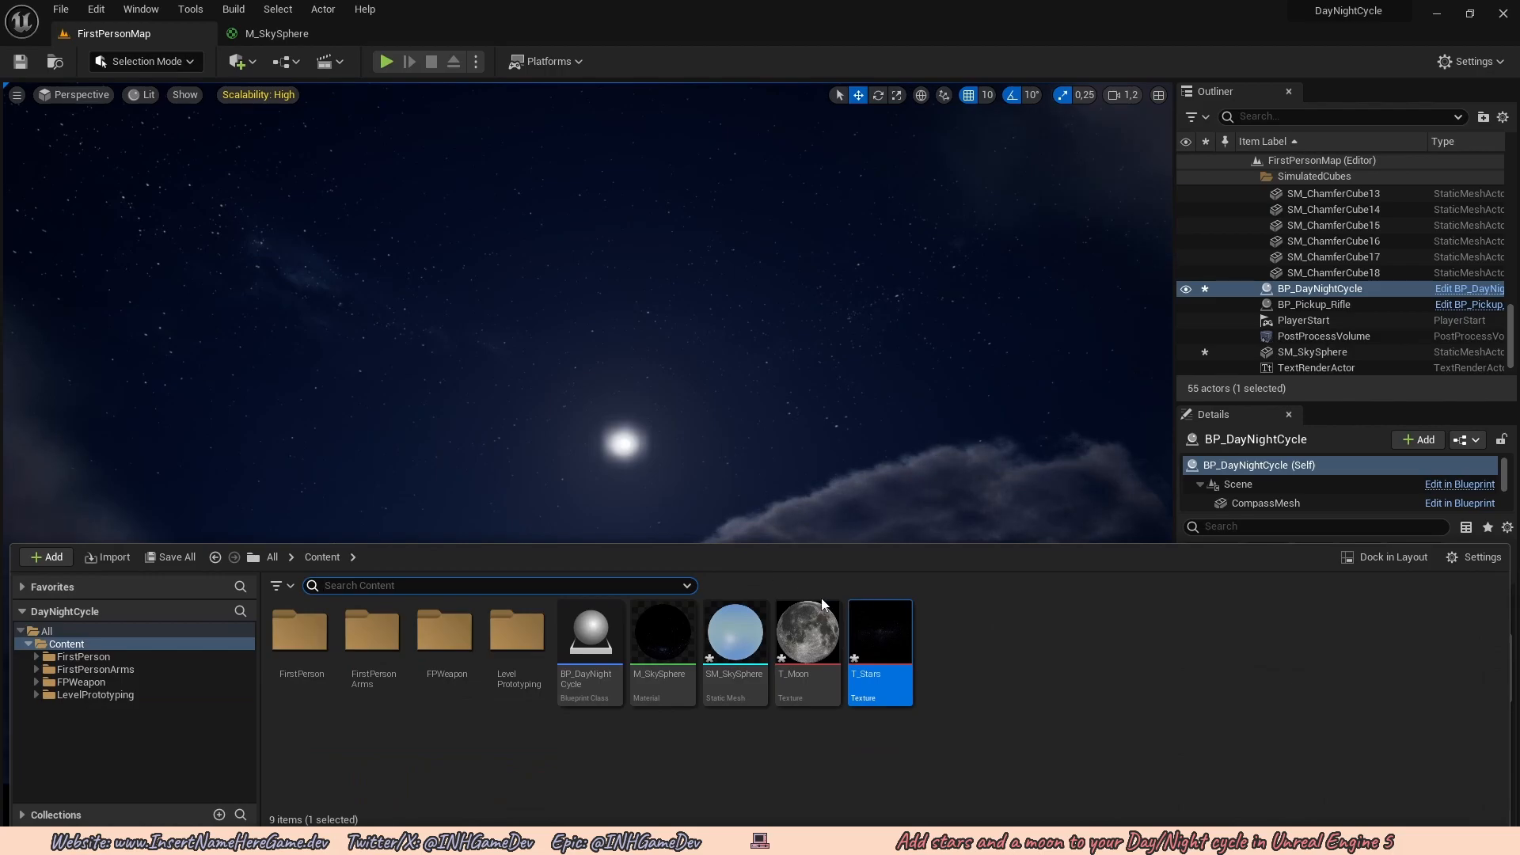
pyautogui.rightClick(670, 651)
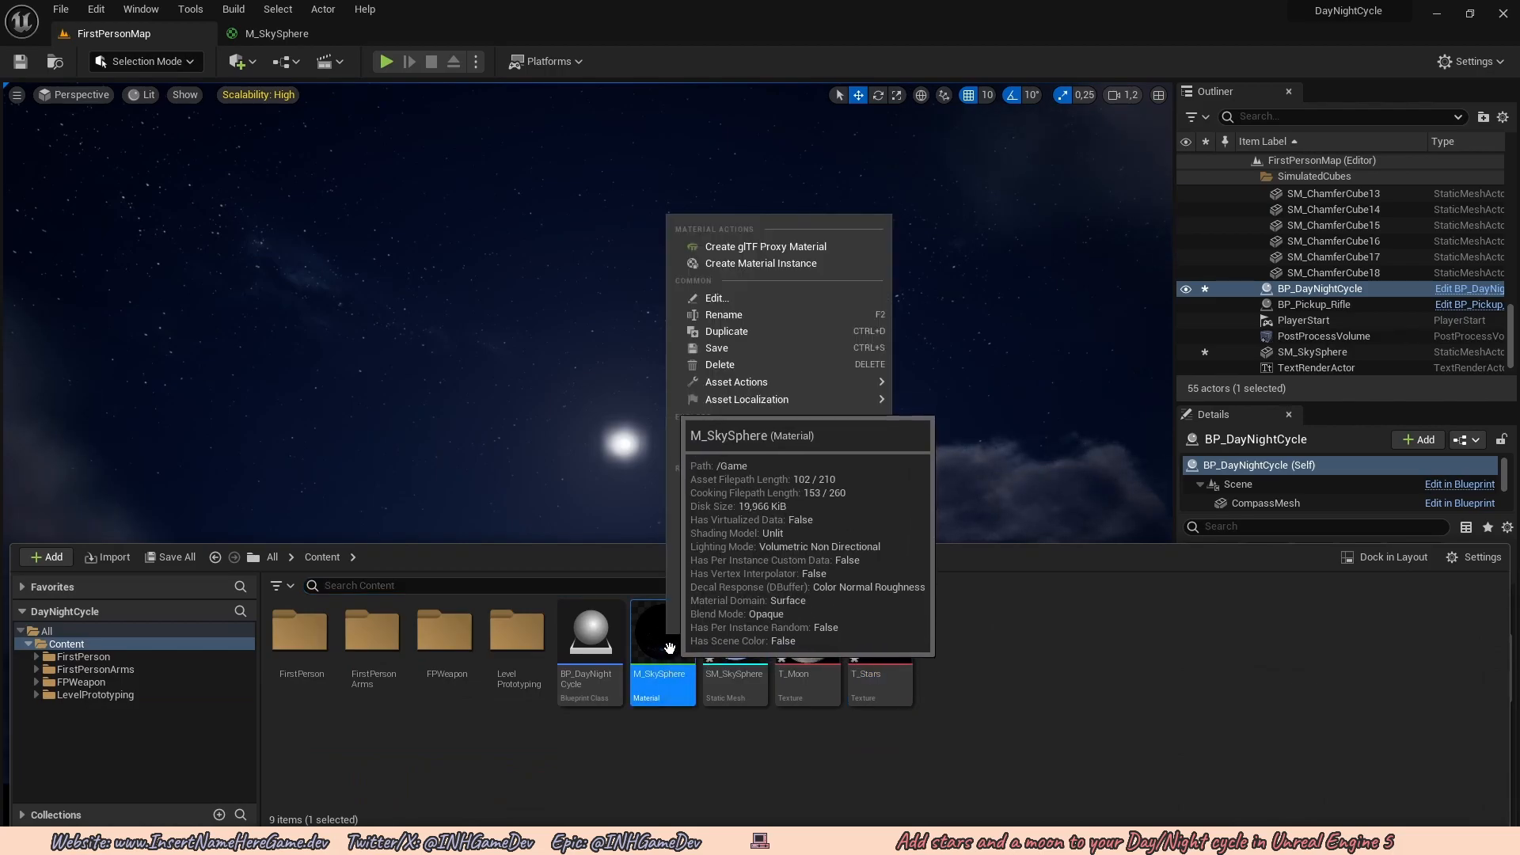
pyautogui.click(752, 264)
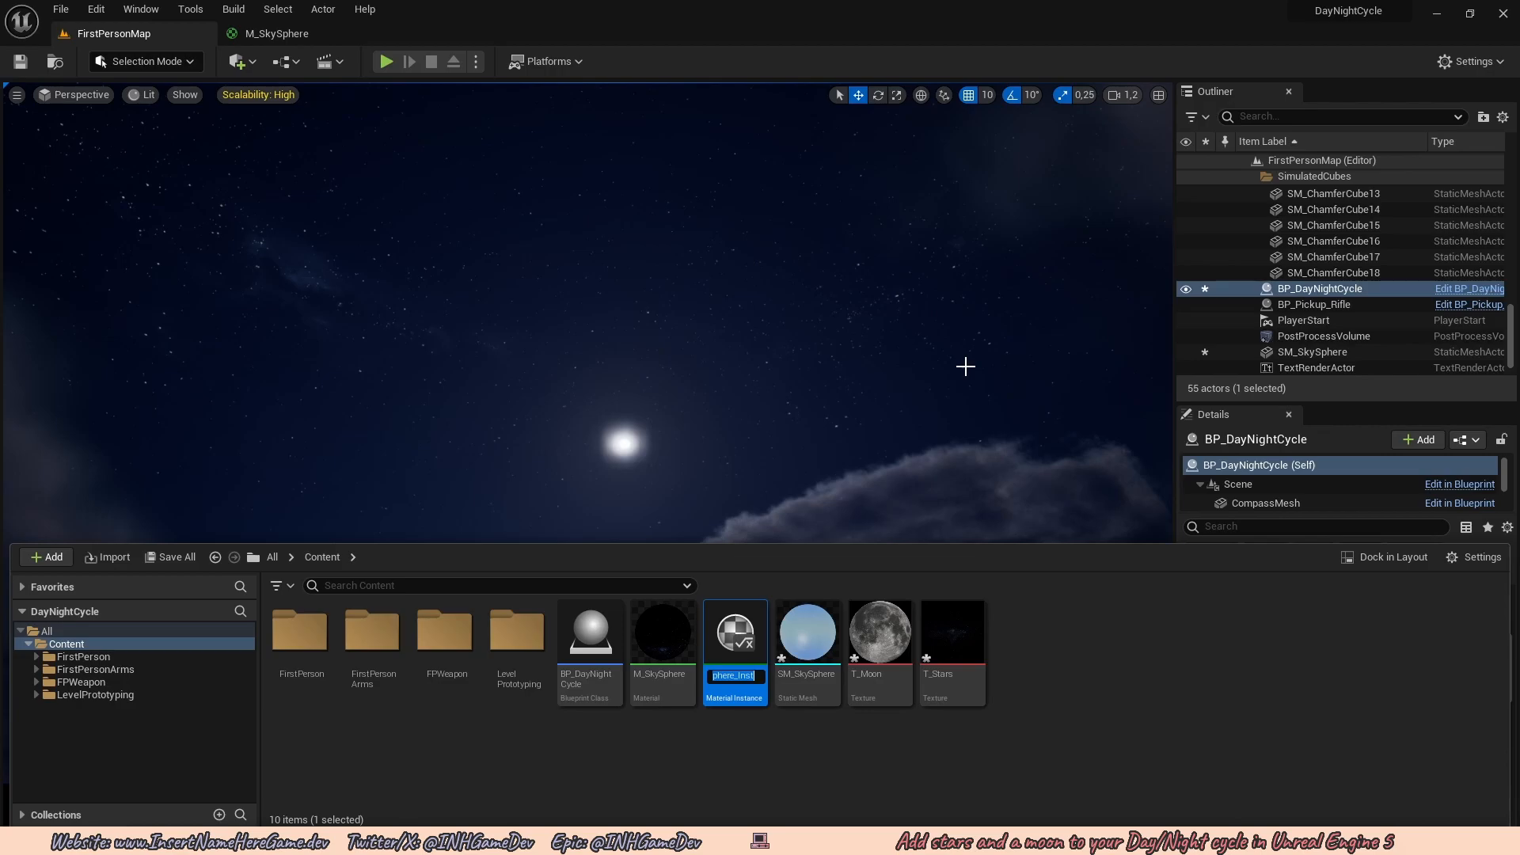
pyautogui.write('MI')
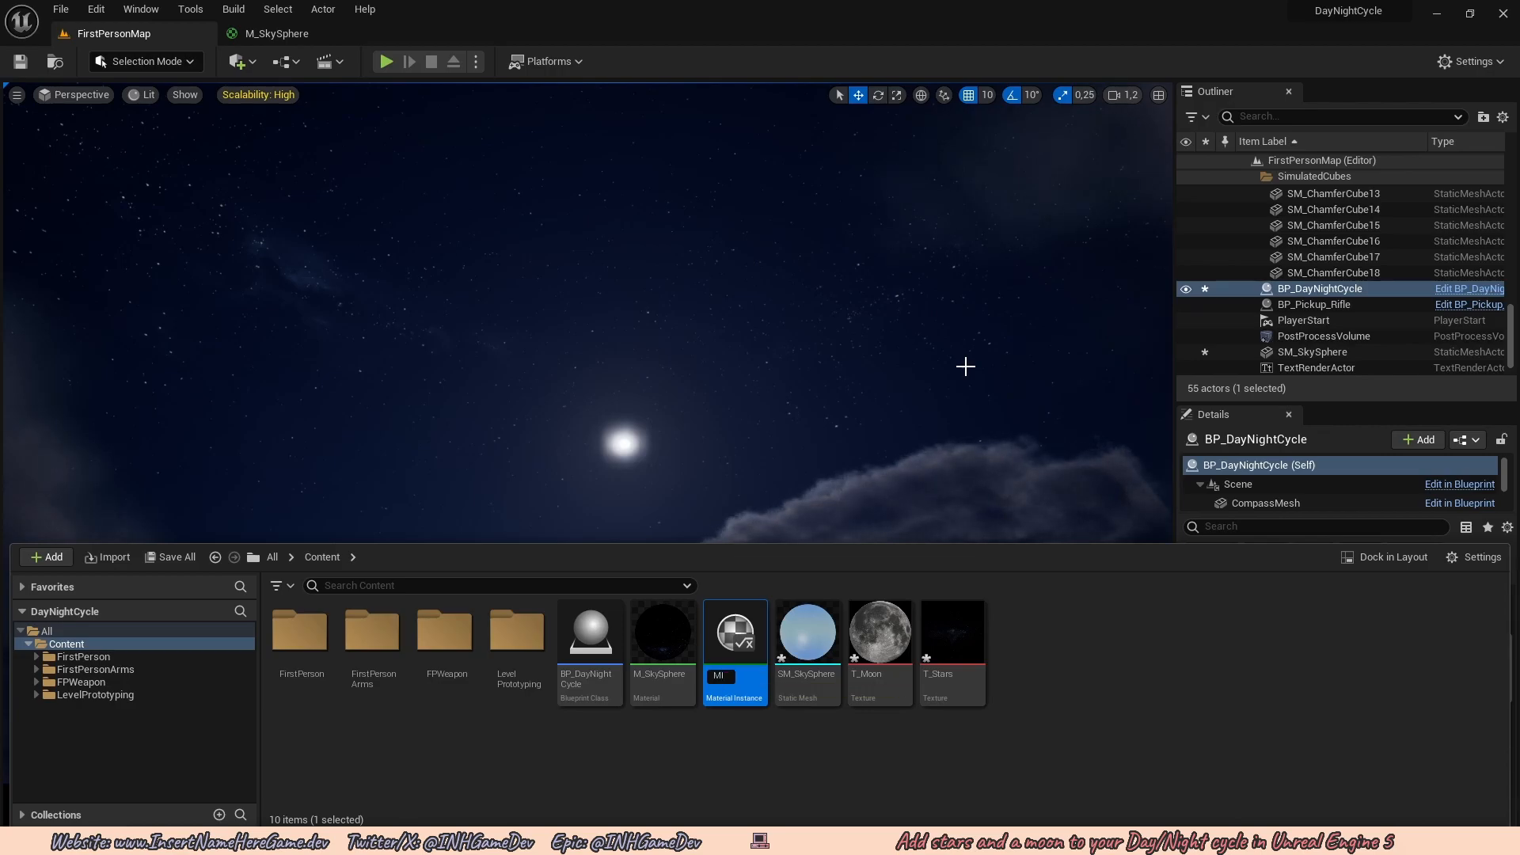
pyautogui.write('_SkySphere')
pyautogui.press('Return')
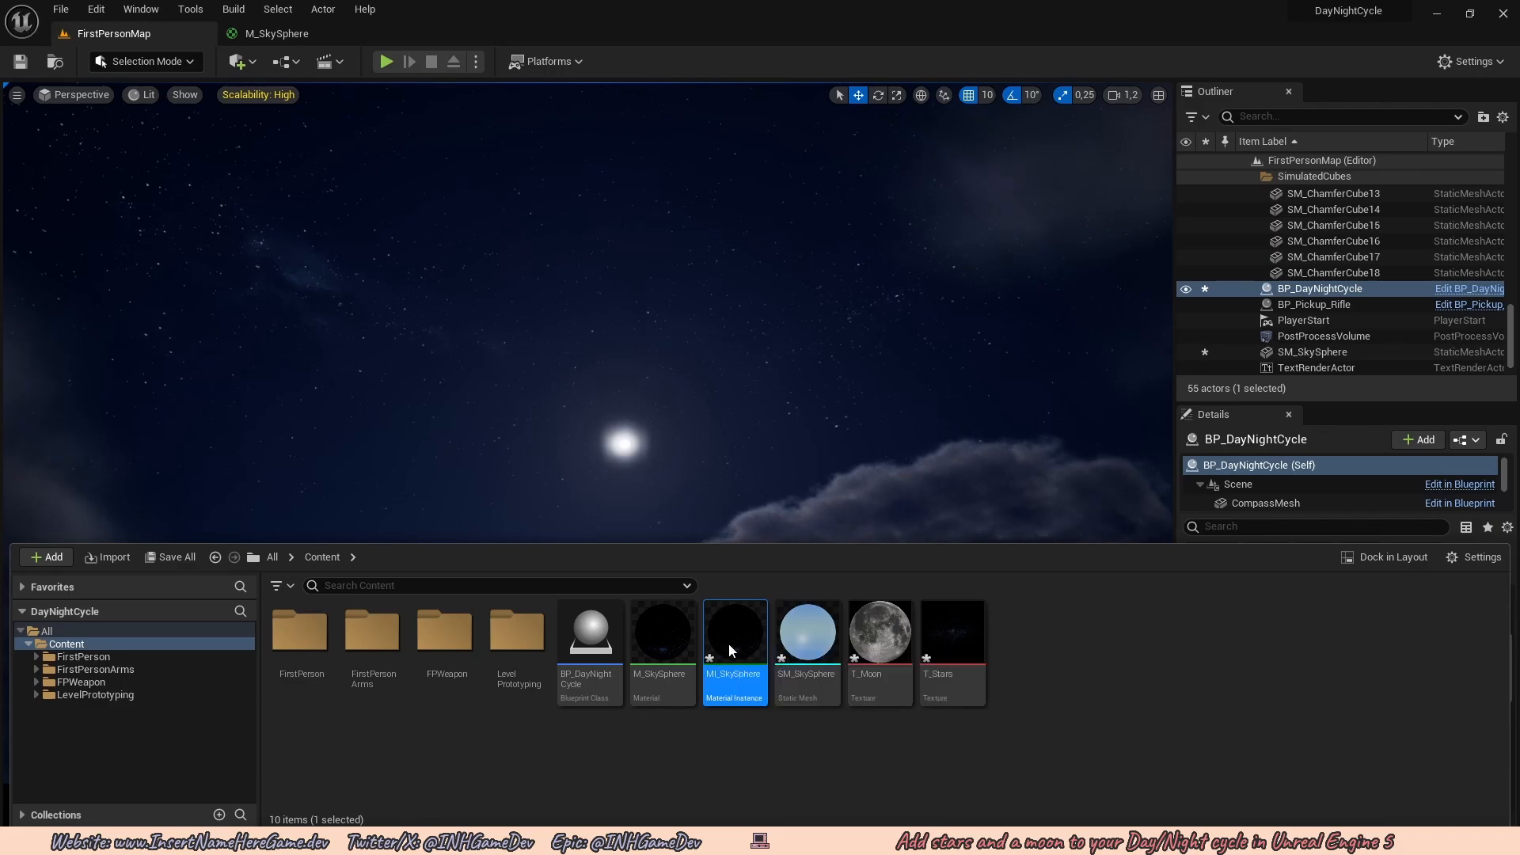
# Open MI_SkySphere as a floating window over the FirstPersonMap viewport.
pyautogui.doubleClick(728, 643)
pyautogui.moveTo(453, 34); pyautogui.dragTo(828, 371)
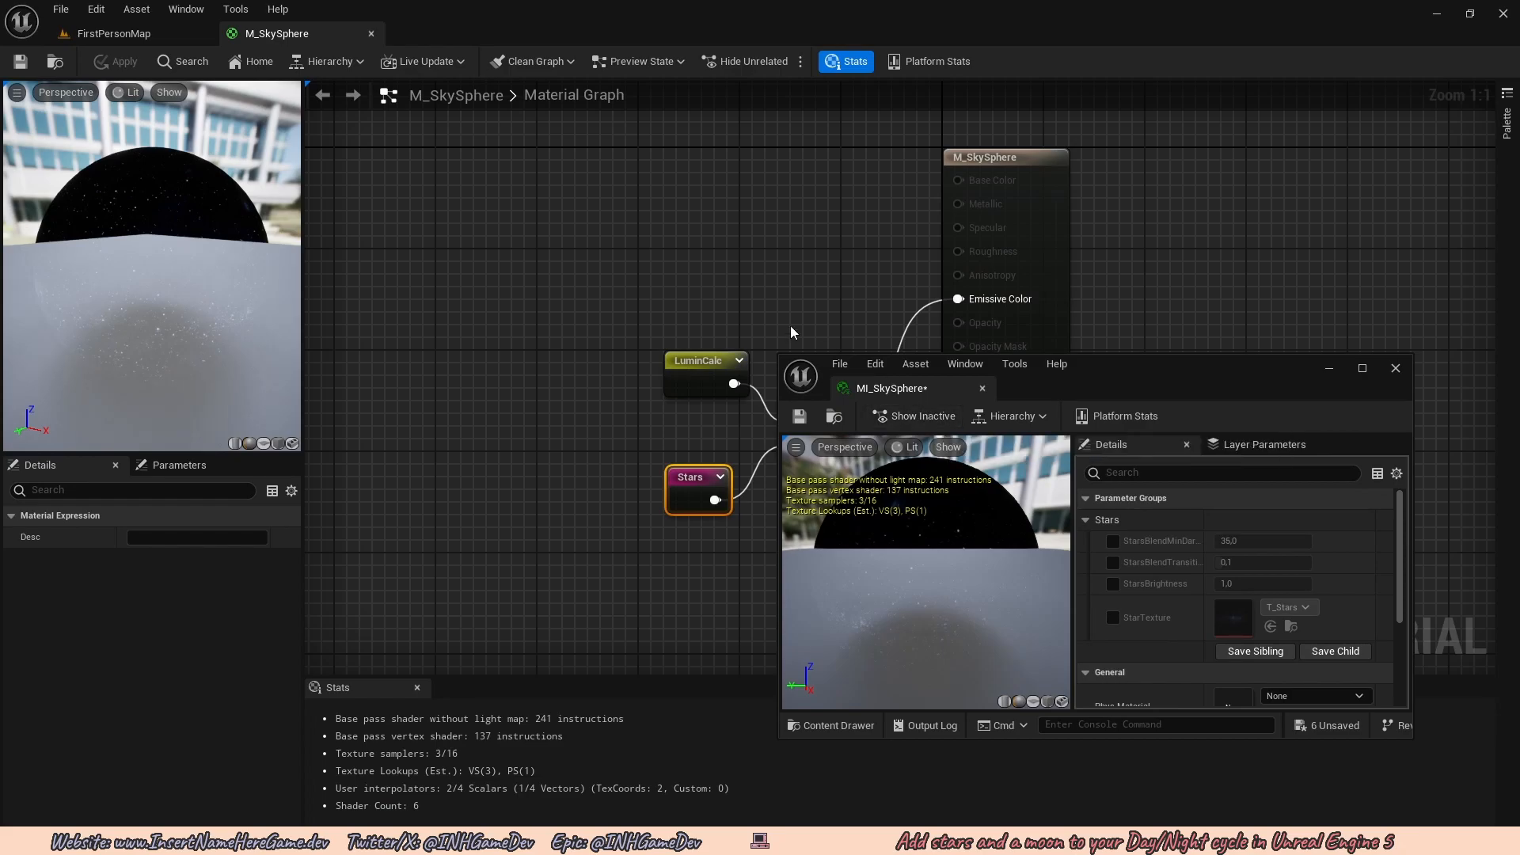
pyautogui.click(130, 35)
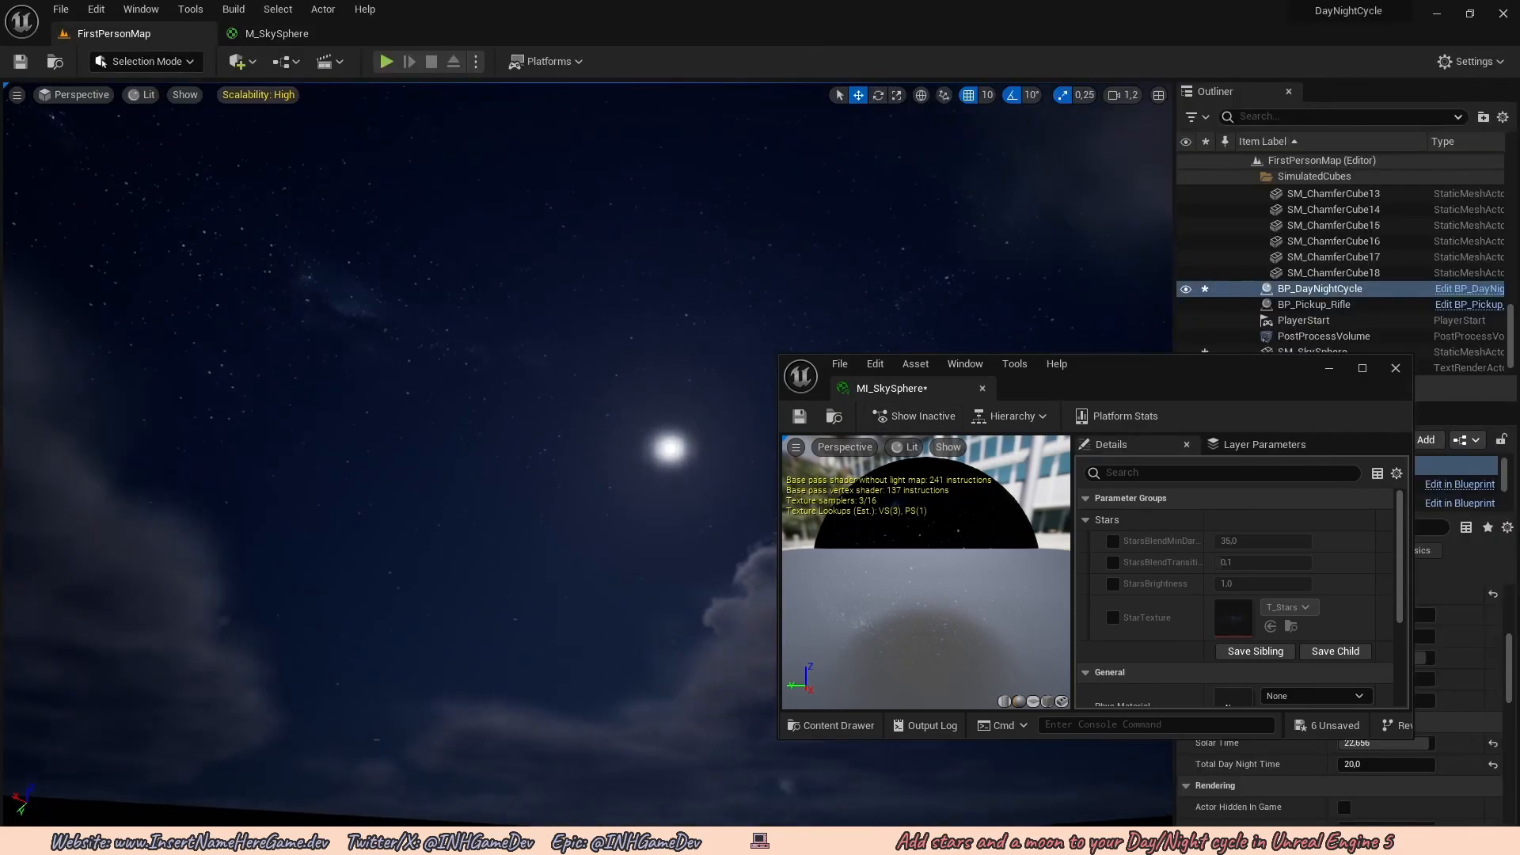
# Enable the StarsBrightness override in MI_SkySphere and try a brightness of 4 against the night sky.
pyautogui.click(1113, 584)
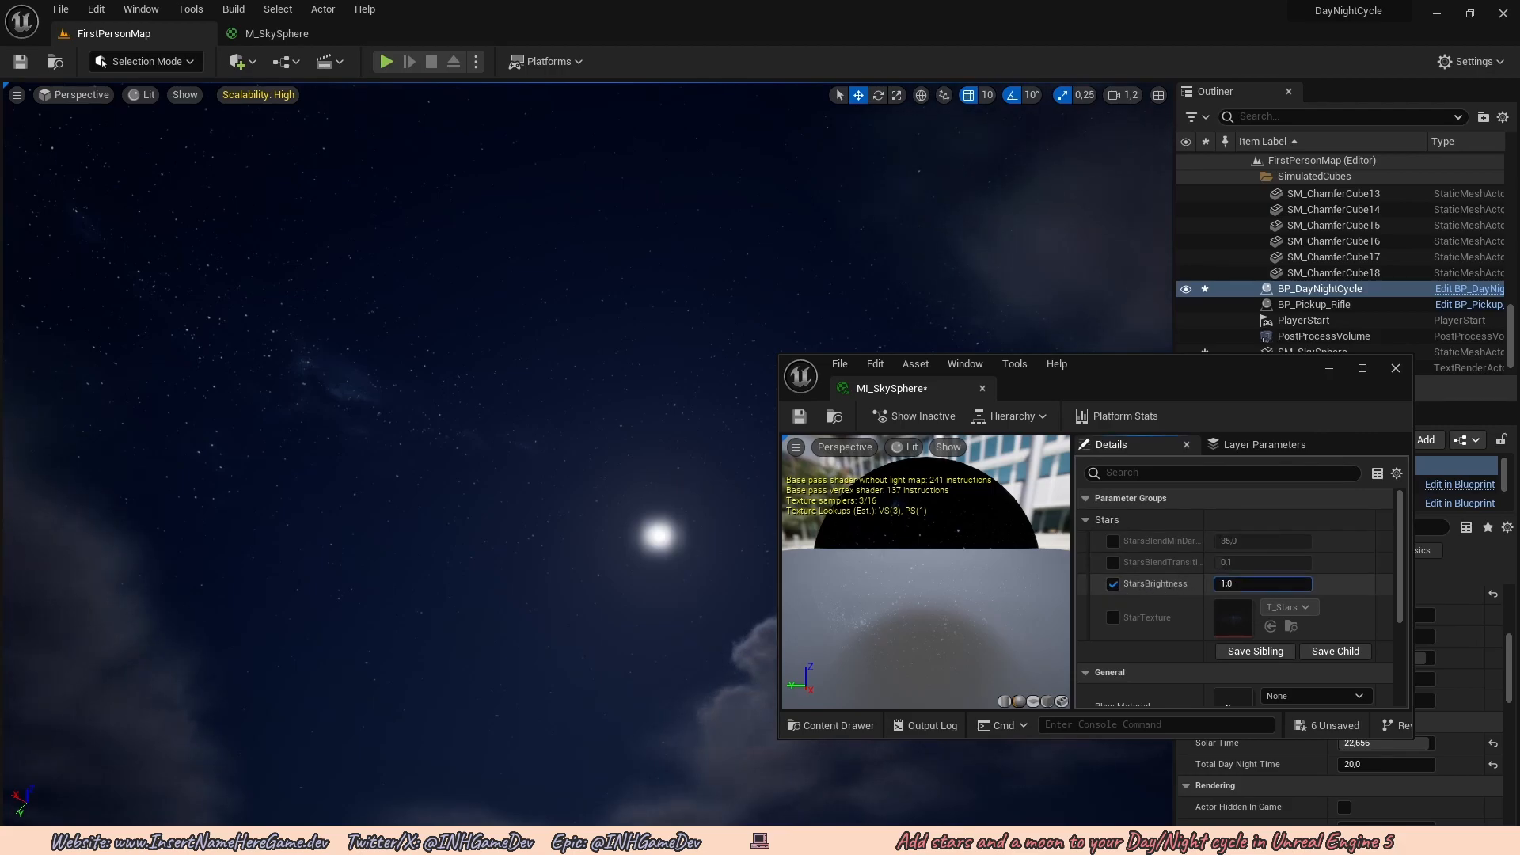
pyautogui.moveTo(1263, 584); pyautogui.dragTo(1303, 584)
pyautogui.click(1267, 584)
pyautogui.write('4')
pyautogui.press('Return')
pyautogui.moveTo(590, 513); pyautogui.dragTo(459, 423, button='right')
pyautogui.moveTo(1246, 586)
pyautogui.mouseDown()
pyautogui.moveTo(1222, 586)
pyautogui.moveTo(1271, 584)
pyautogui.mouseUp()
pyautogui.click(1262, 584)
pyautogui.press('BackSpace')
pyautogui.write('4')
pyautogui.press('Return')
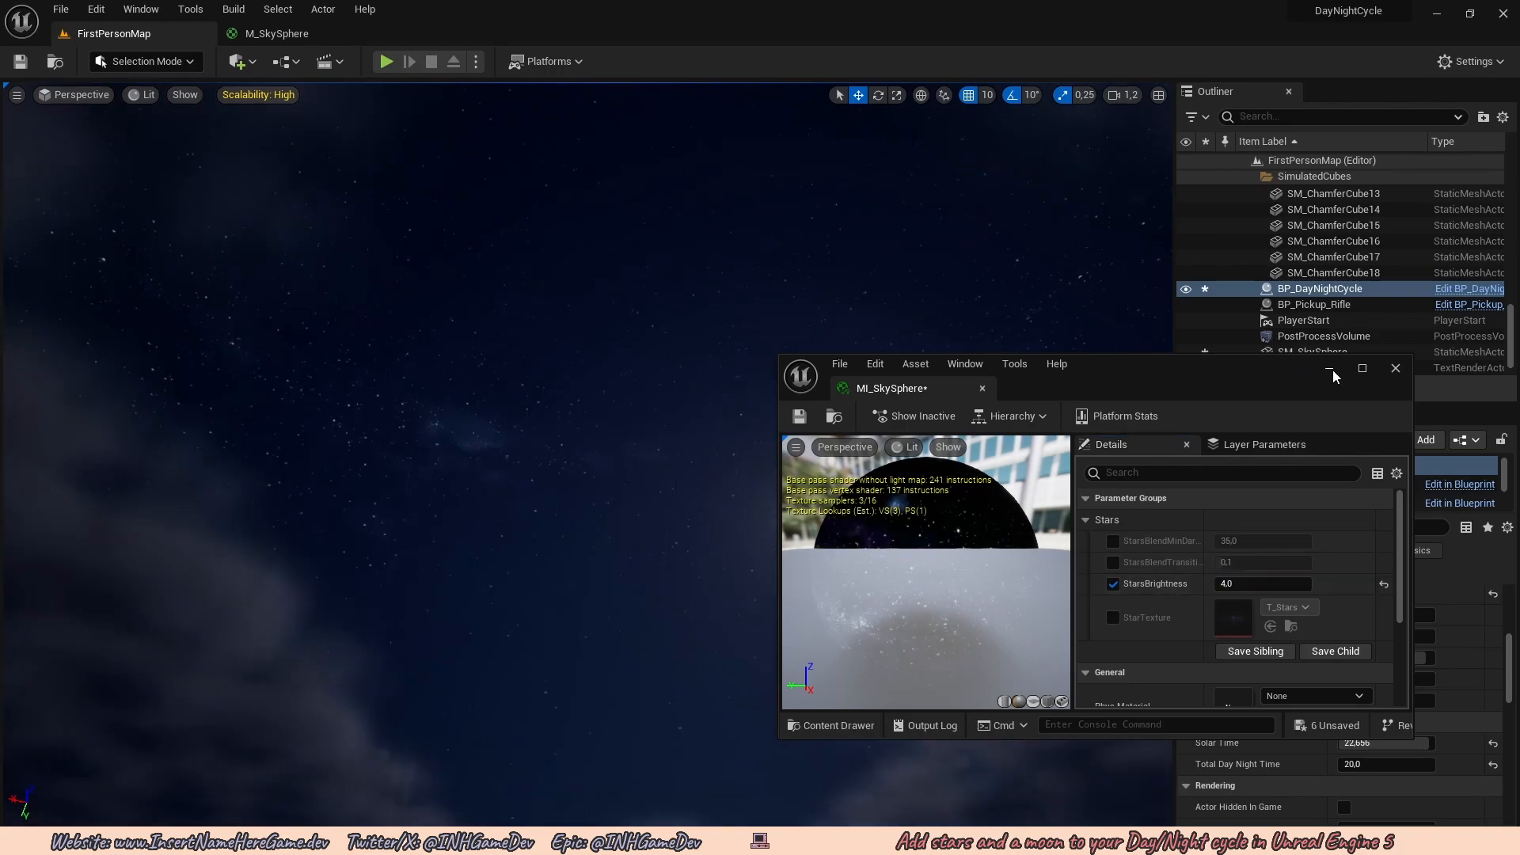
# Set StarsBrightness in MI_SkySphere to 1 and minimize the instance window.
pyautogui.click(1275, 585)
pyautogui.write('1')
pyautogui.press('Return')
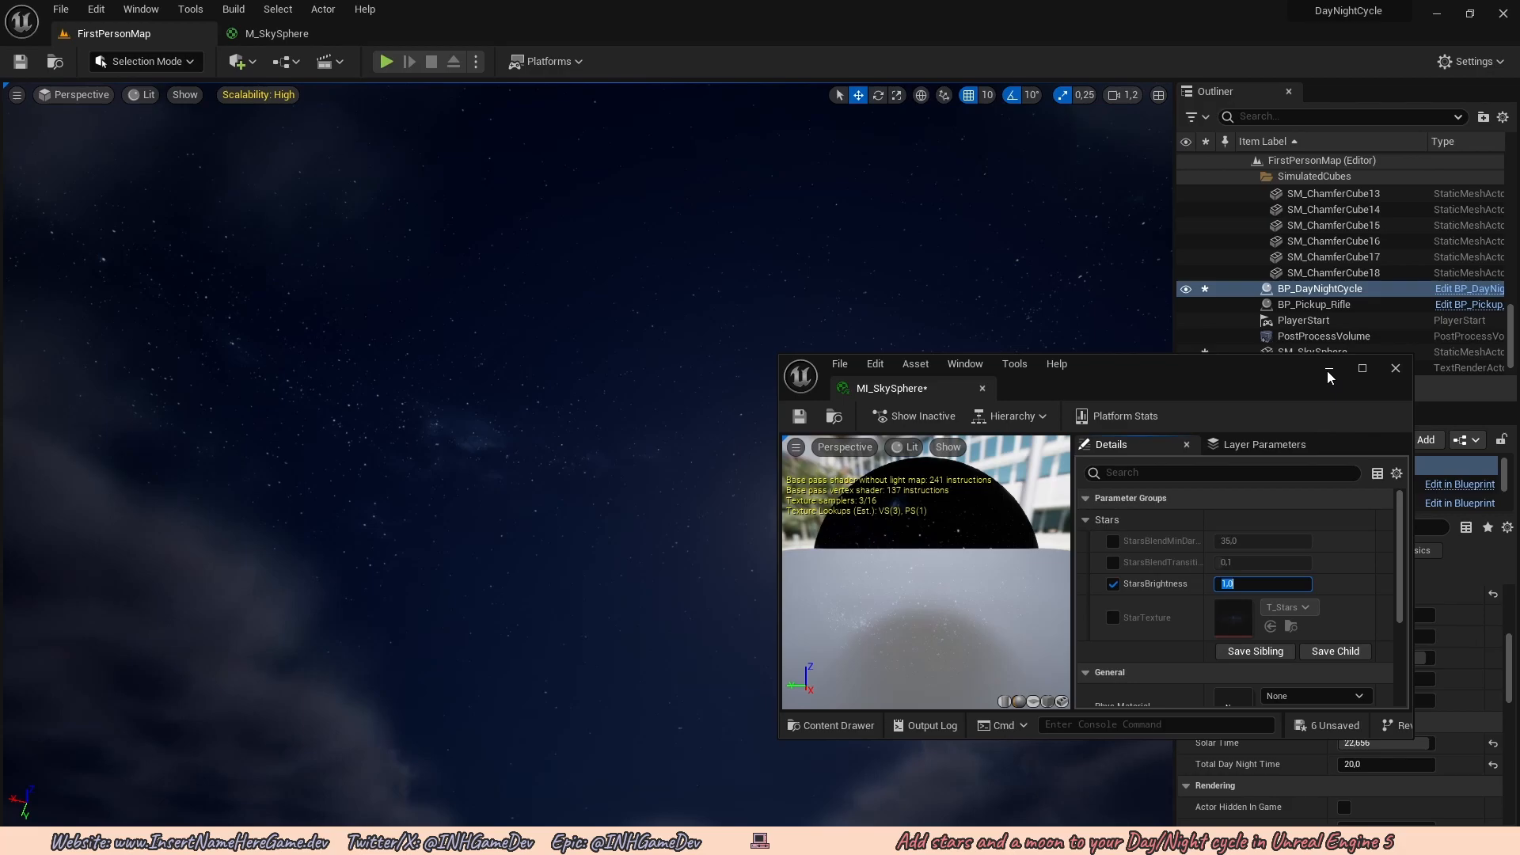
pyautogui.click(1329, 371)
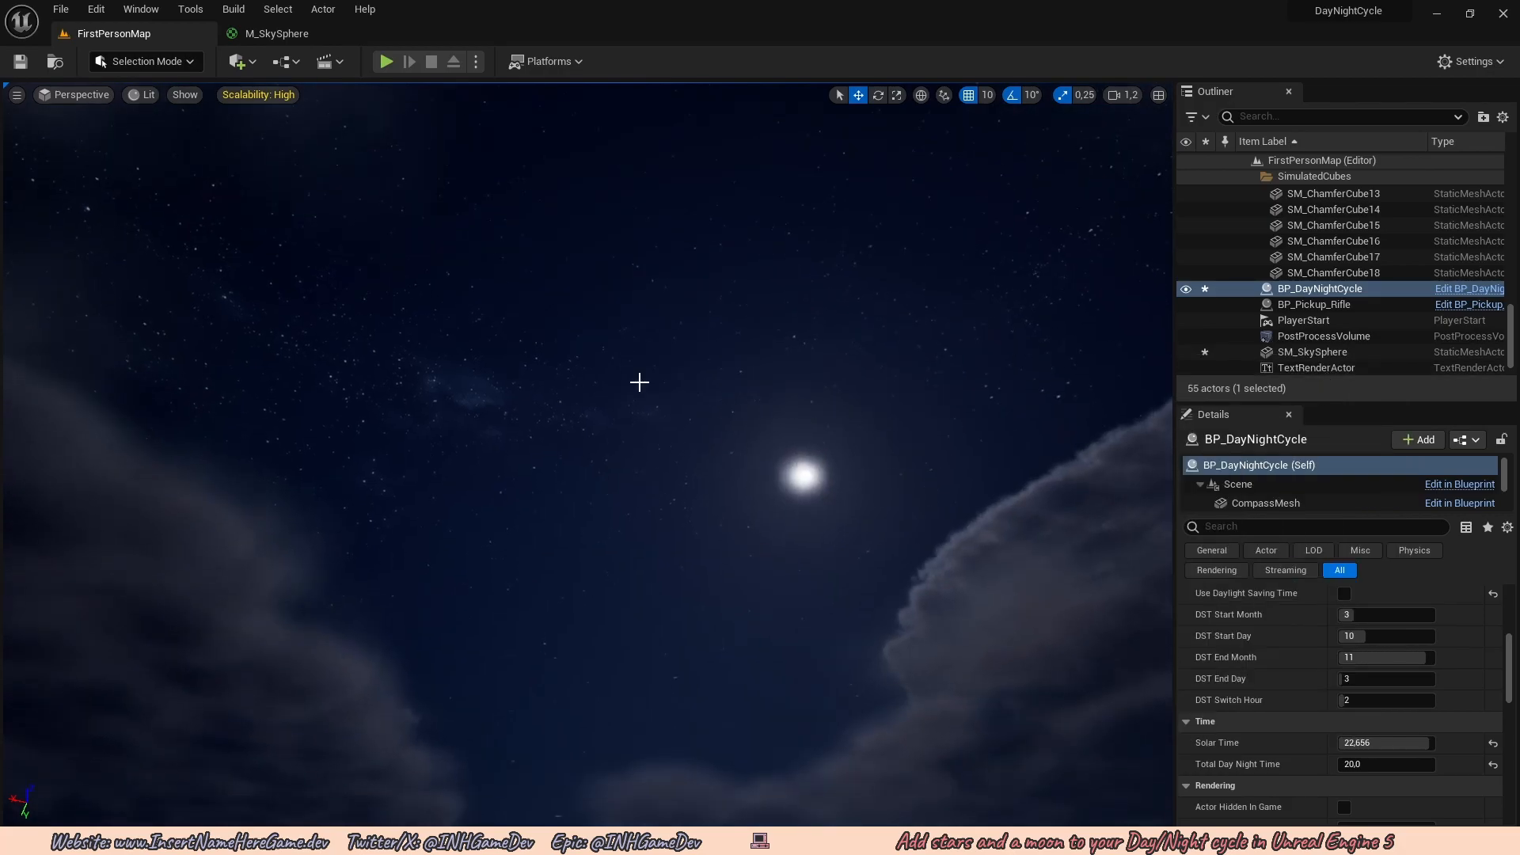
# Assign MI_SkySphere to material Element 0 of the SM_SkySphere actor and switch back to the MI_SkySphere window.
pyautogui.click(640, 383)
pyautogui.scroll(-5, 1297, 741)
pyautogui.scroll(1, 1278, 706)
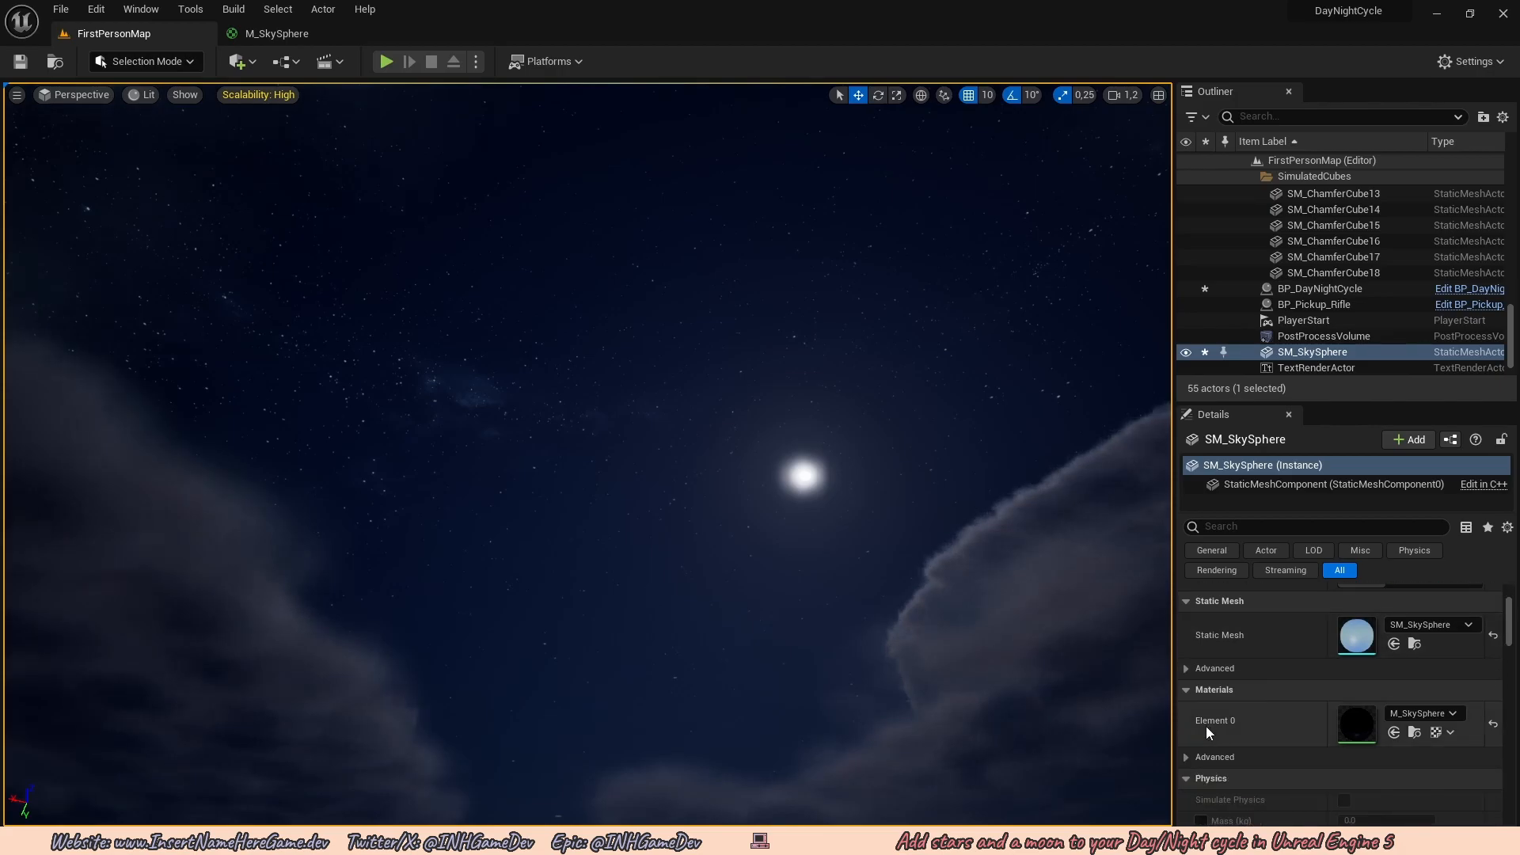
pyautogui.click(1433, 714)
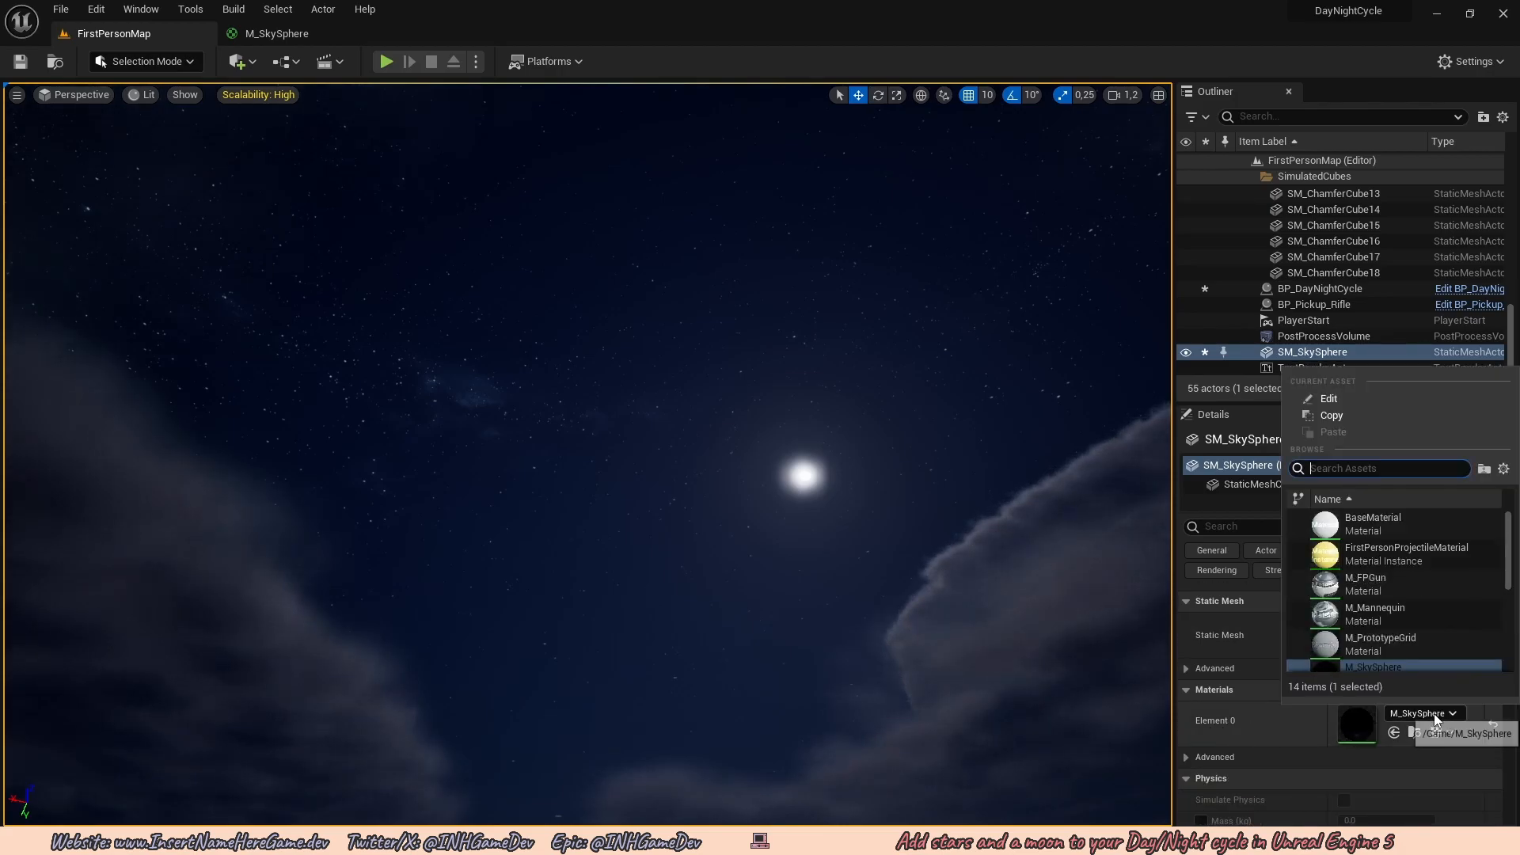
pyautogui.scroll(-5, 1399, 635)
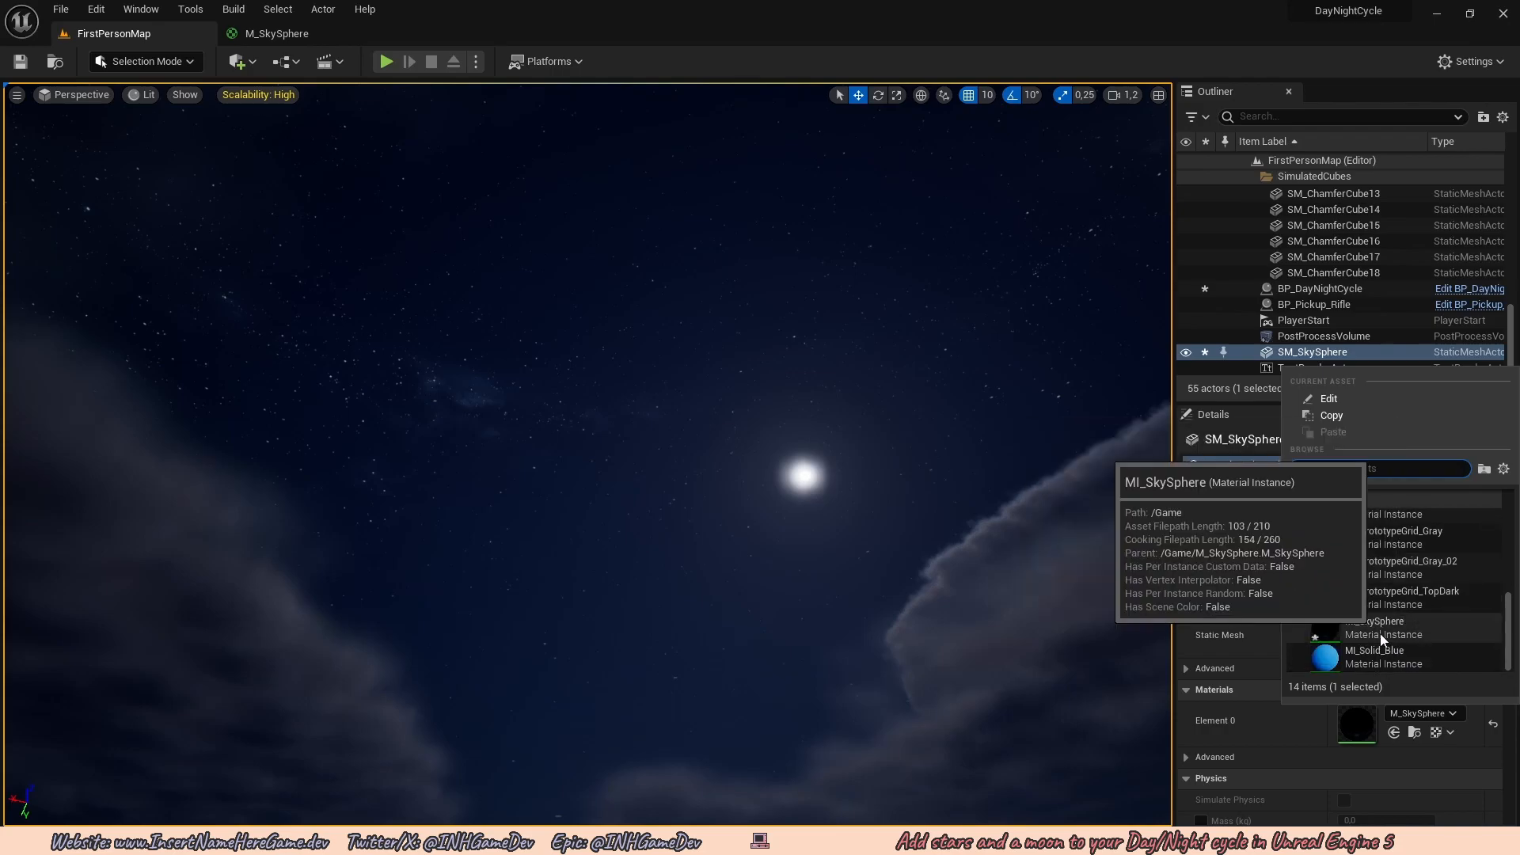
pyautogui.click(1382, 640)
pyautogui.hotkey('alt', 'Tab')
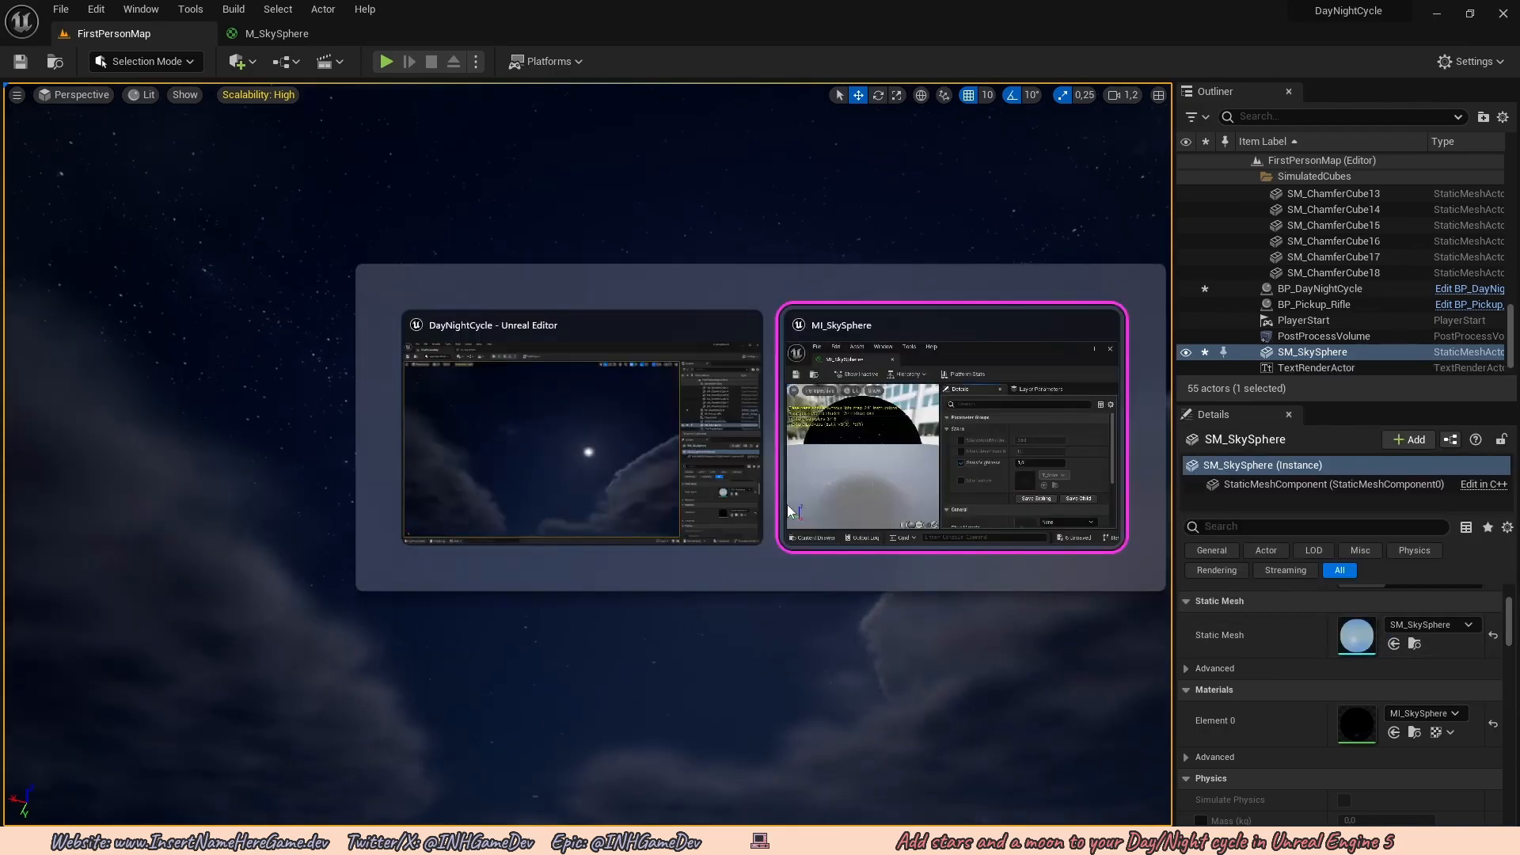
# Set StarsBrightness in MI_SkySphere to 4 against the night sky and minimize the instance window.
pyautogui.moveTo(1150, 383); pyautogui.dragTo(1248, 407)
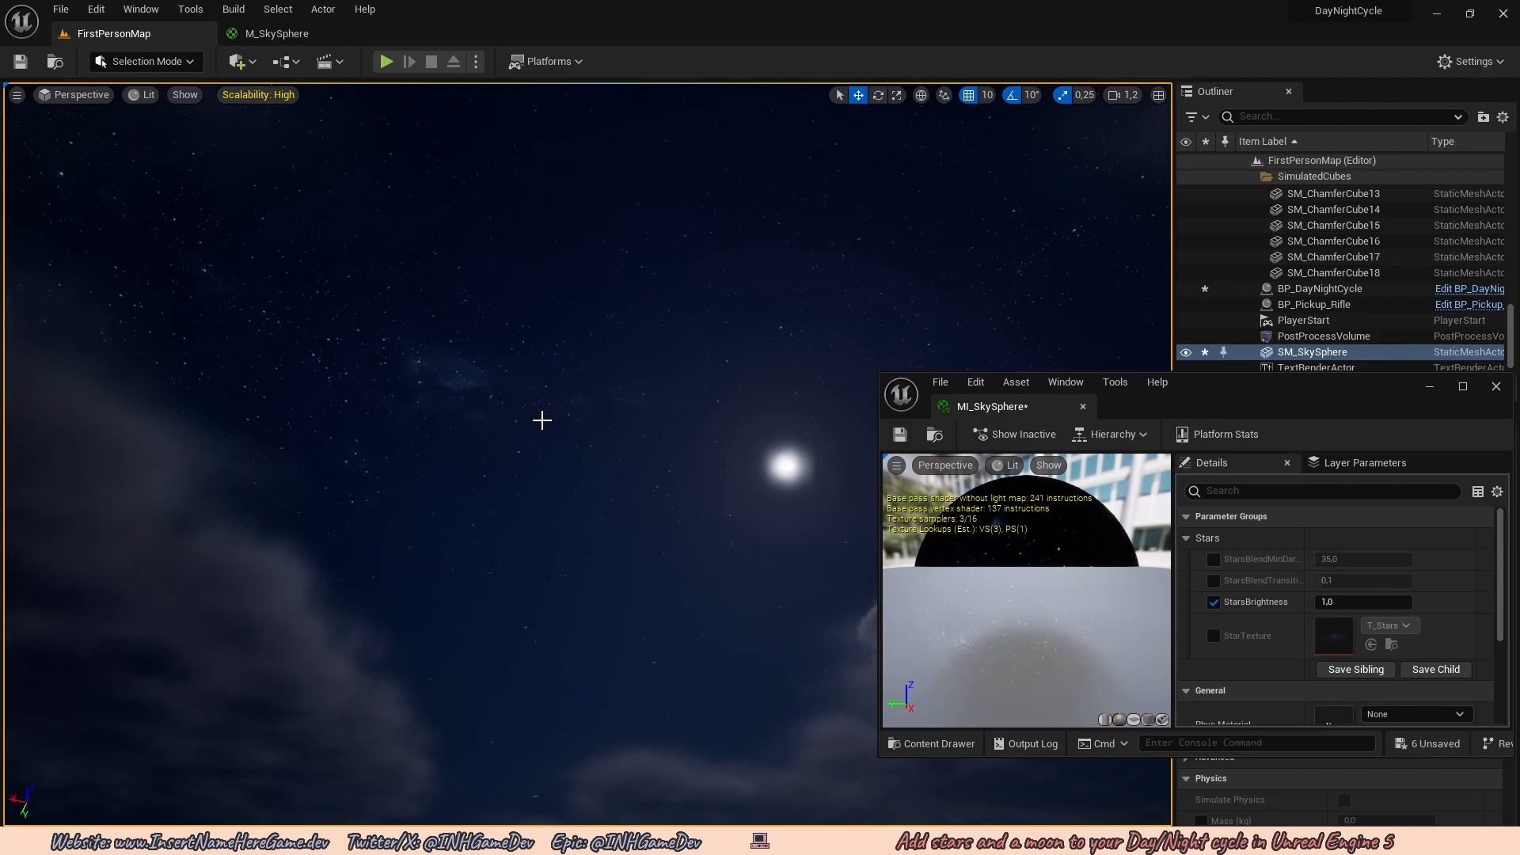
pyautogui.moveTo(1362, 602); pyautogui.dragTo(1394, 602)
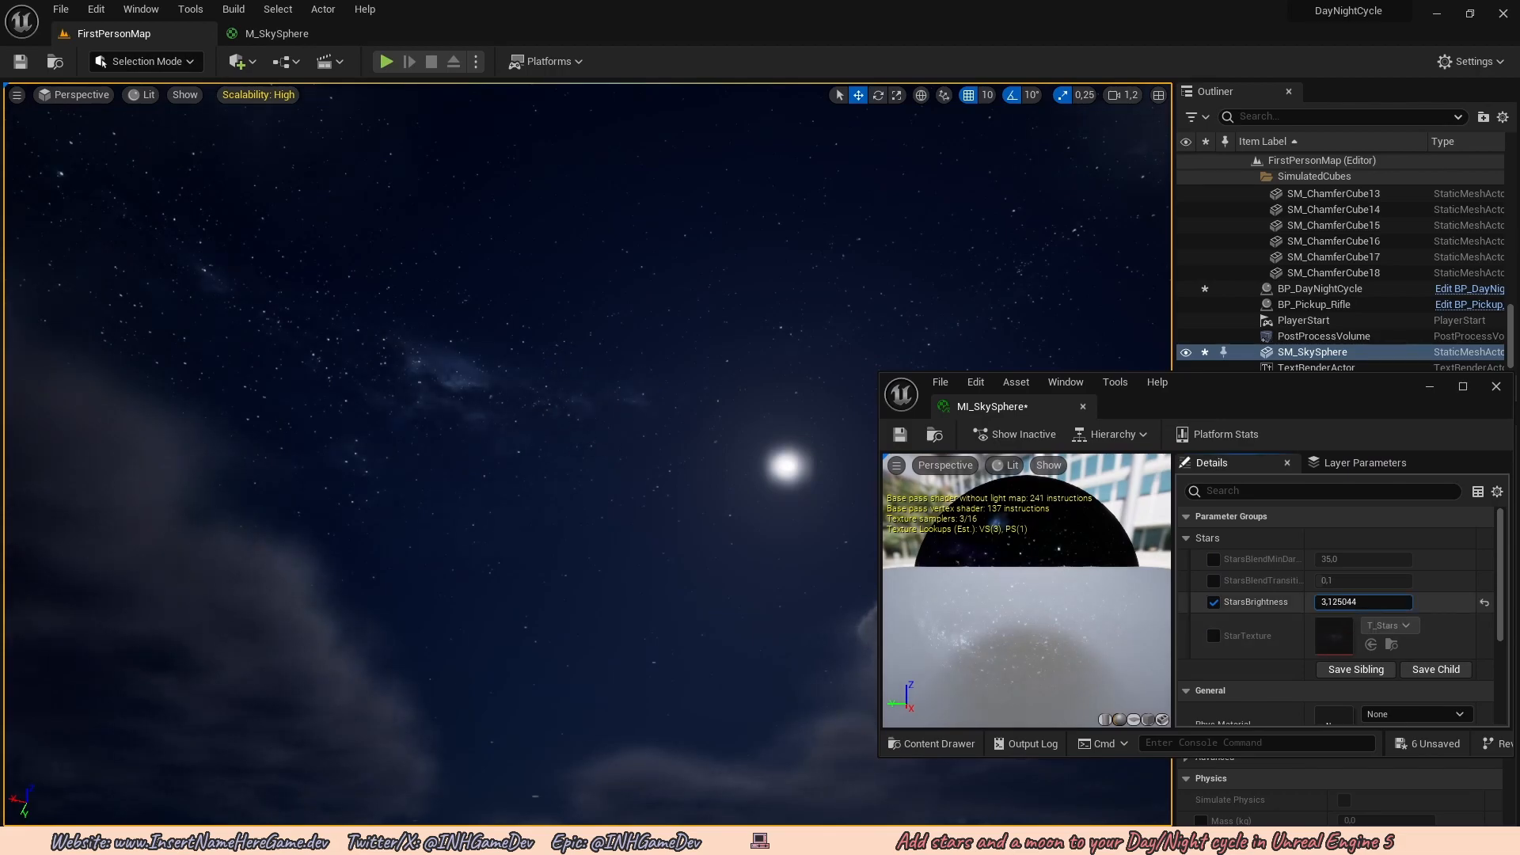
pyautogui.click(1337, 602)
pyautogui.write('4,0')
pyautogui.press('Return')
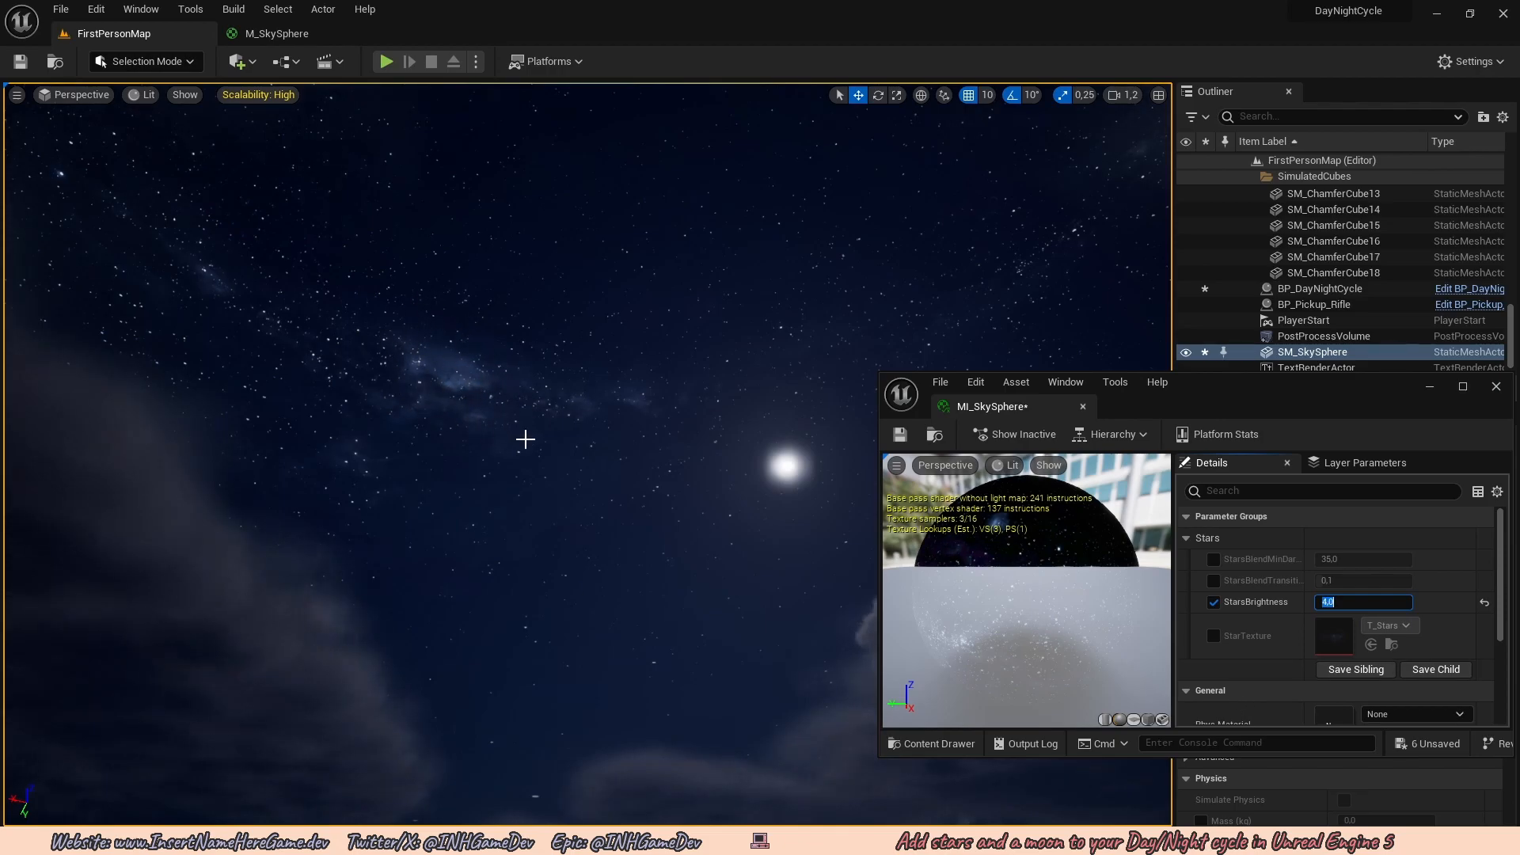
pyautogui.moveTo(1327, 415); pyautogui.dragTo(1125, 504)
pyautogui.click(1224, 482)
# Select BP_DayNightCycle and set its Solar Time to about 17.09, checking the daytime sky for visible stars.
pyautogui.scroll(3, 1252, 657)
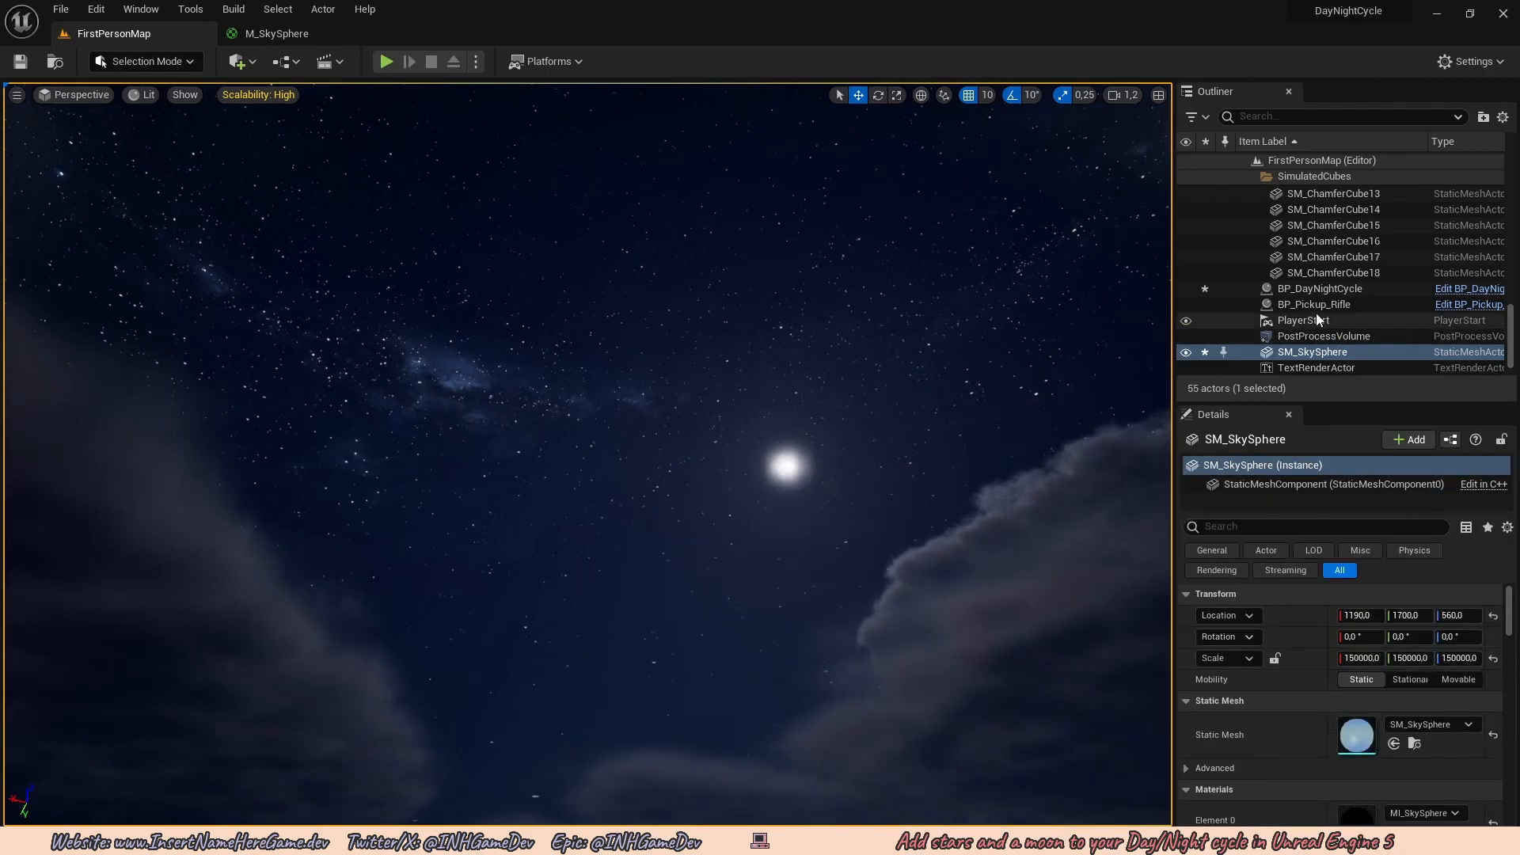
pyautogui.click(1317, 289)
pyautogui.scroll(-5, 1267, 650)
pyautogui.scroll(-2, 1302, 684)
pyautogui.moveTo(1386, 743); pyautogui.dragTo(1348, 743)
pyautogui.moveTo(951, 555); pyautogui.dragTo(946, 479, button='right')
pyautogui.moveTo(546, 475); pyautogui.dragTo(526, 492, button='right')
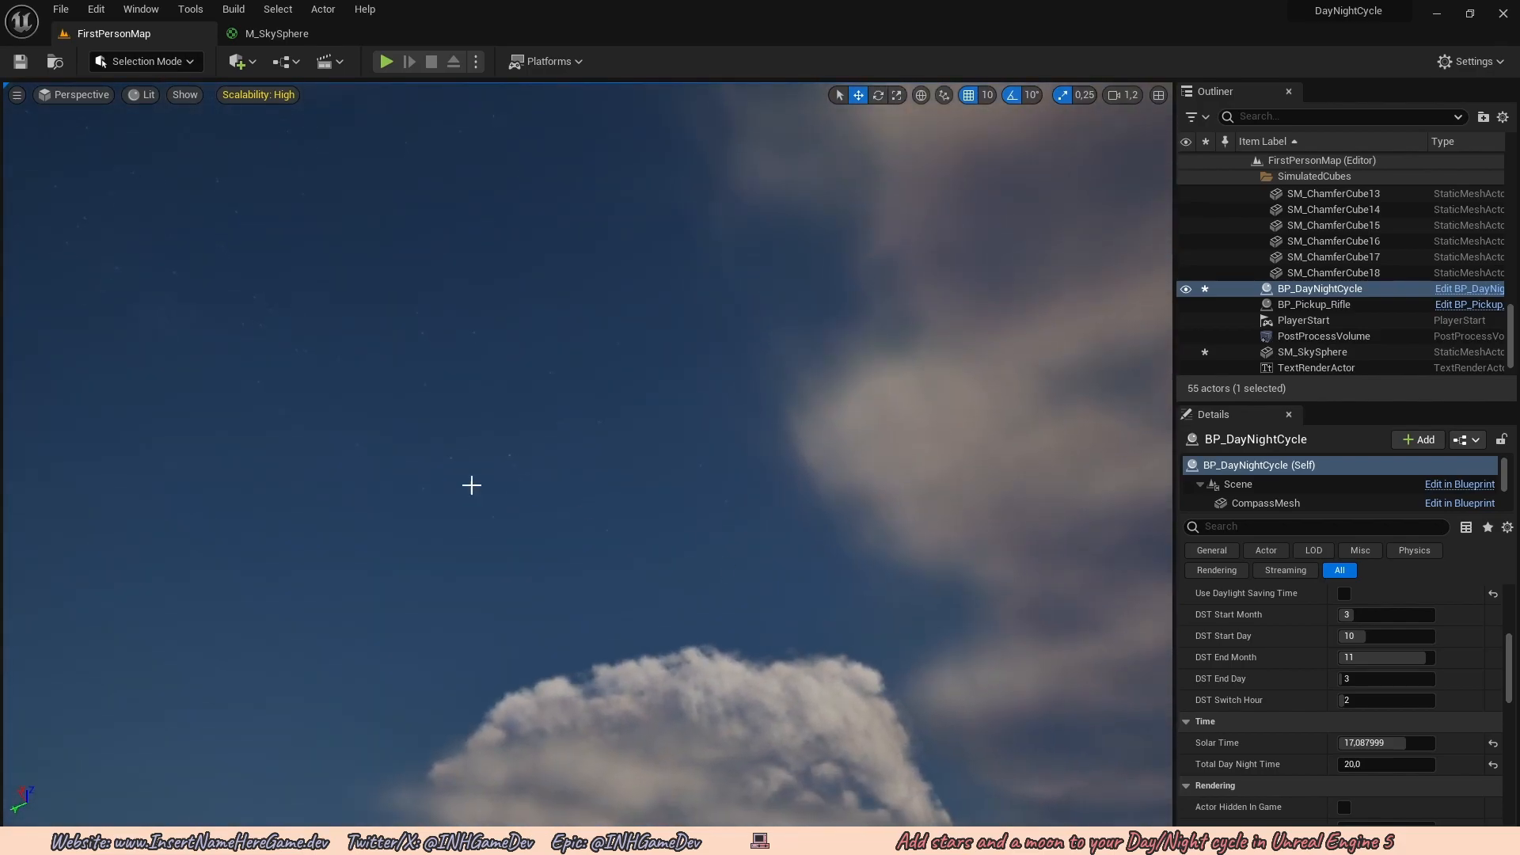
pyautogui.moveTo(535, 424); pyautogui.dragTo(556, 457, button='right')
# Set Solar Time on BP_DayNightCycle to about 18.43 and look over the sunset sky.
pyautogui.moveTo(1386, 742); pyautogui.dragTo(1411, 742)
pyautogui.moveTo(670, 294); pyautogui.dragTo(939, 360, button='right')
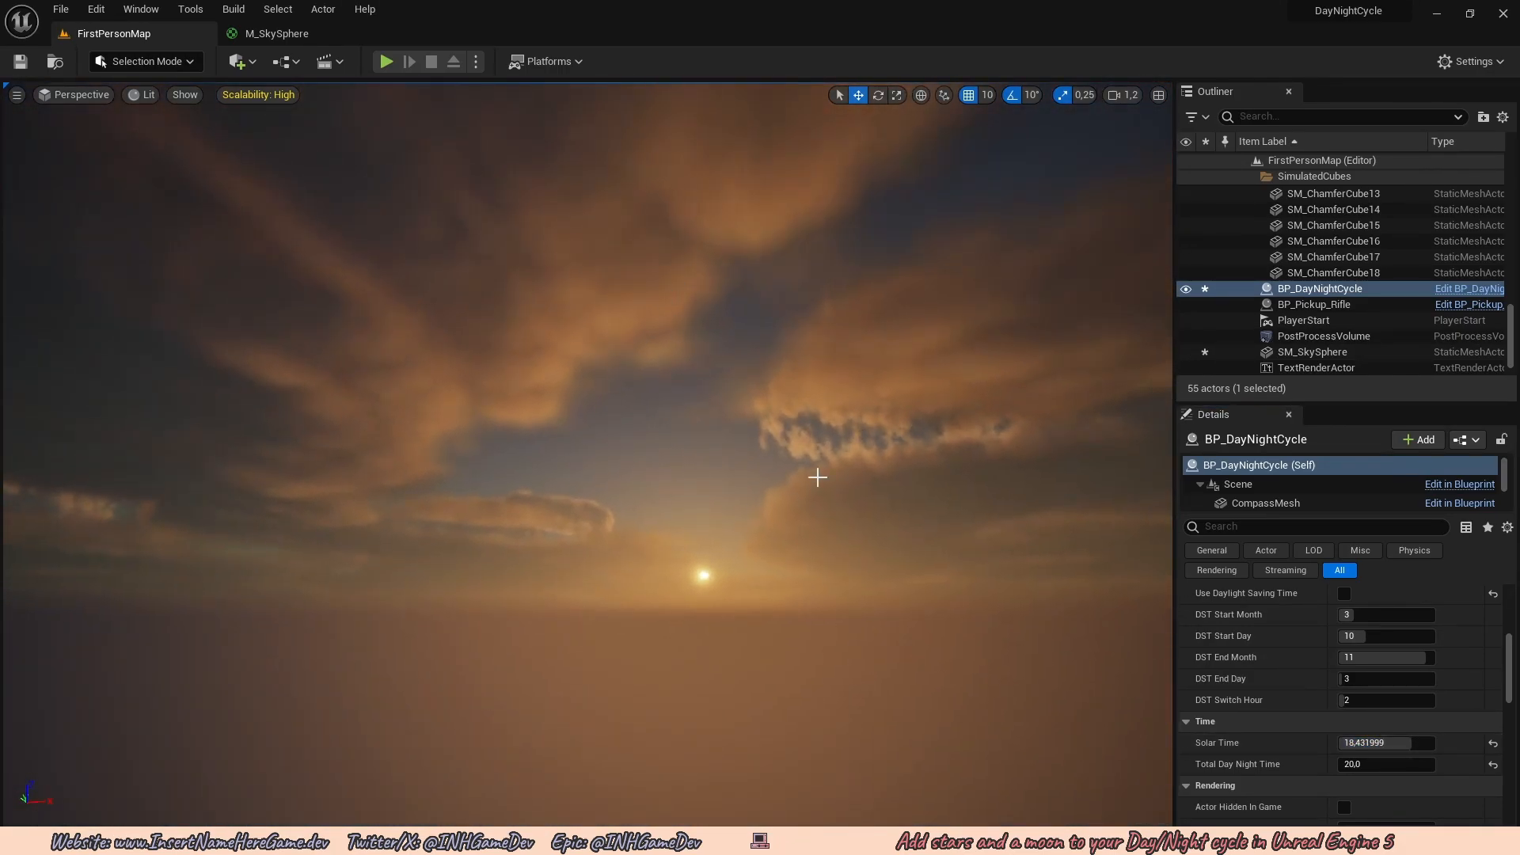
pyautogui.moveTo(668, 427); pyautogui.dragTo(633, 441, button='right')
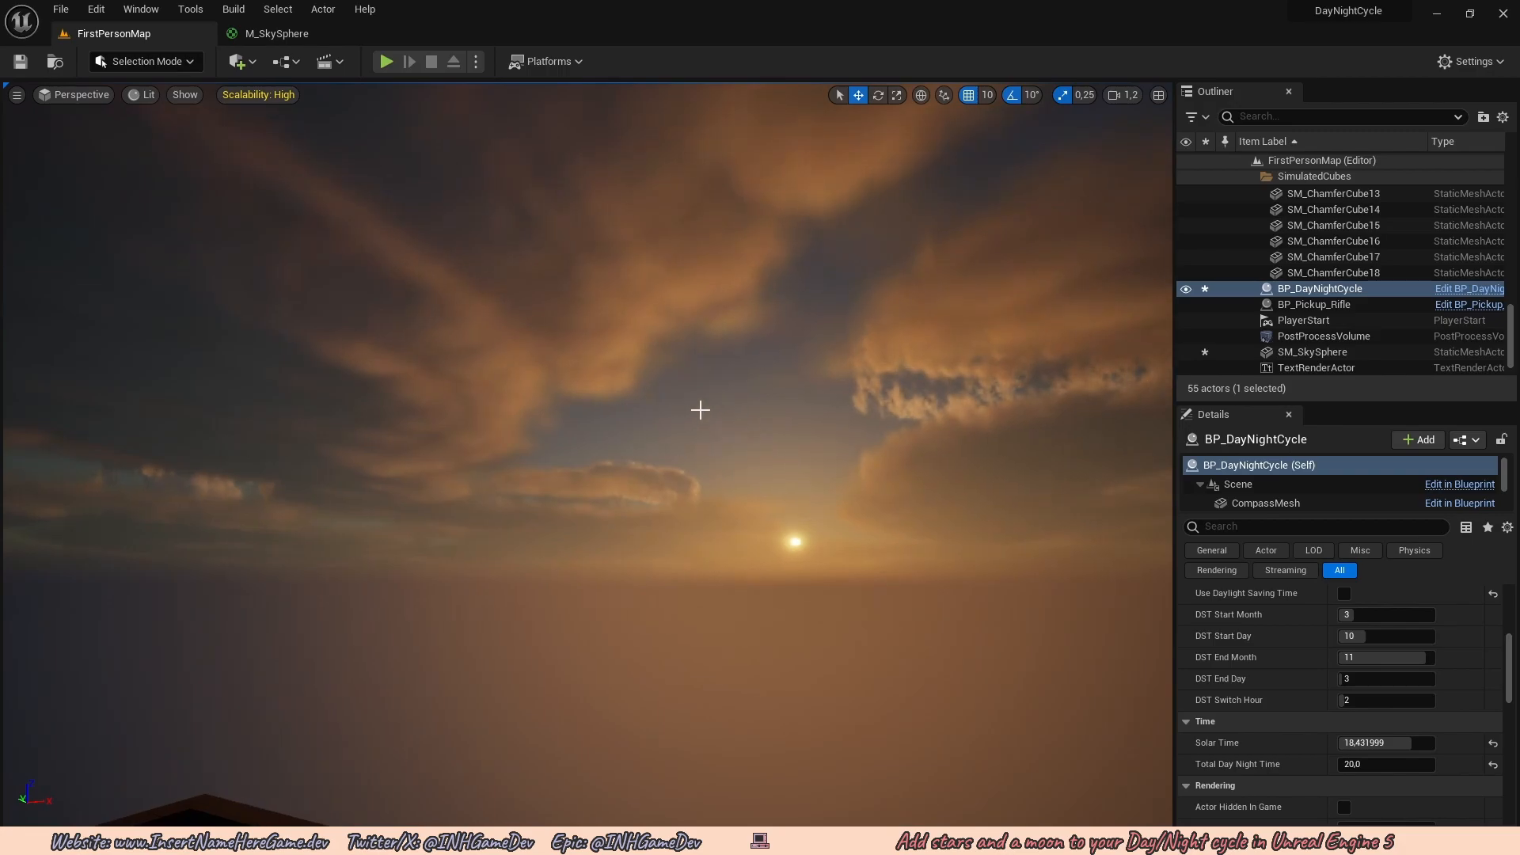
pyautogui.moveTo(822, 438); pyautogui.dragTo(635, 396, button='right')
pyautogui.moveTo(656, 447); pyautogui.dragTo(705, 462, button='right')
# Try a night Solar Time of about 22.27 and set it to about 8.26 for a morning sky.
pyautogui.moveTo(1410, 742); pyautogui.dragTo(1428, 742)
pyautogui.moveTo(1069, 679); pyautogui.dragTo(1129, 636, button='right')
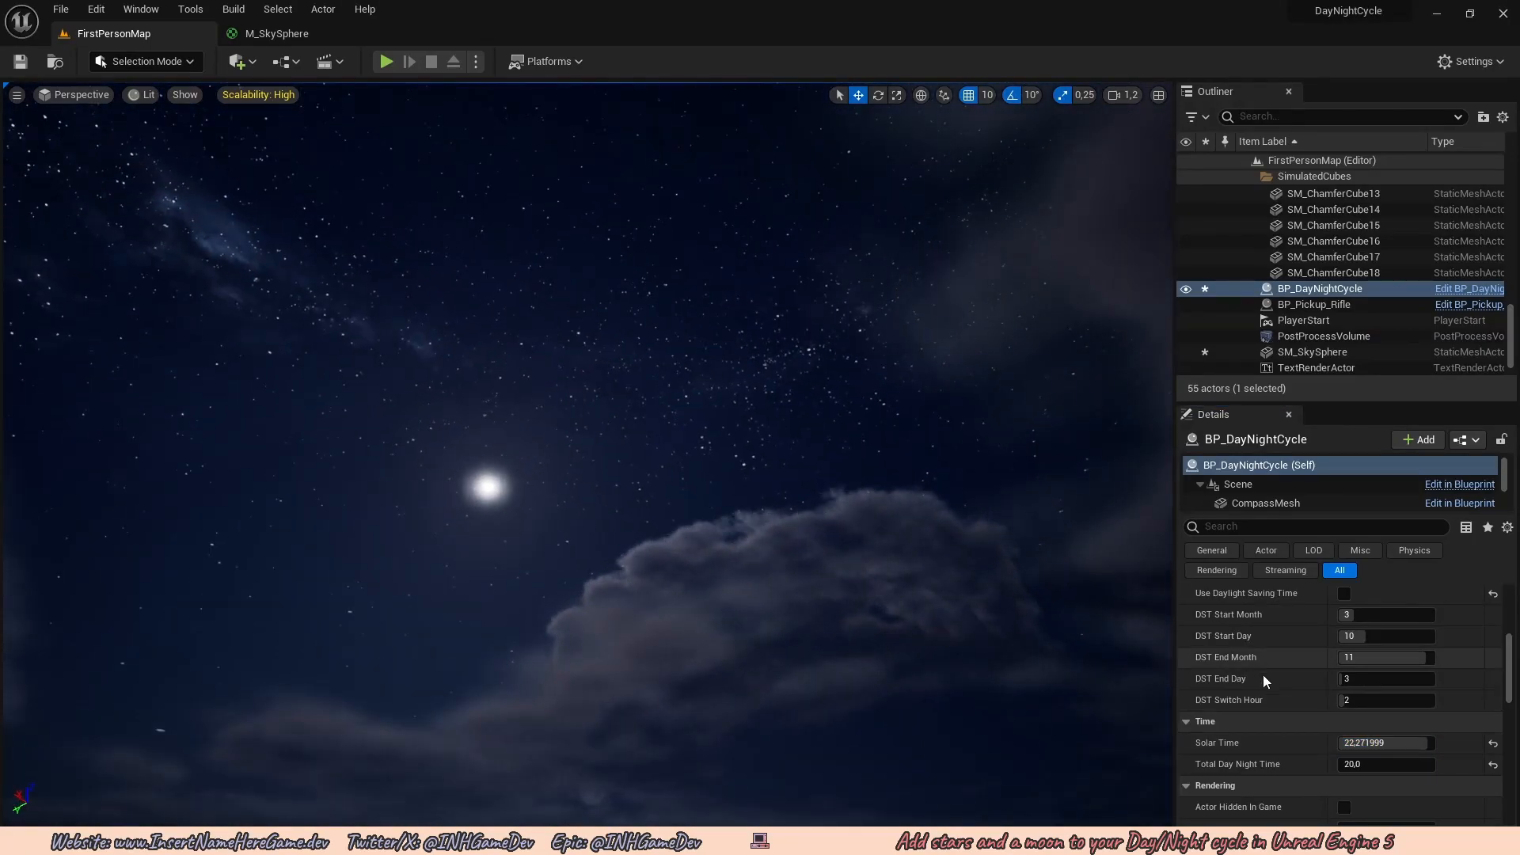
pyautogui.moveTo(1394, 744); pyautogui.dragTo(1355, 743)
pyautogui.moveTo(792, 396); pyautogui.dragTo(818, 340, button='right')
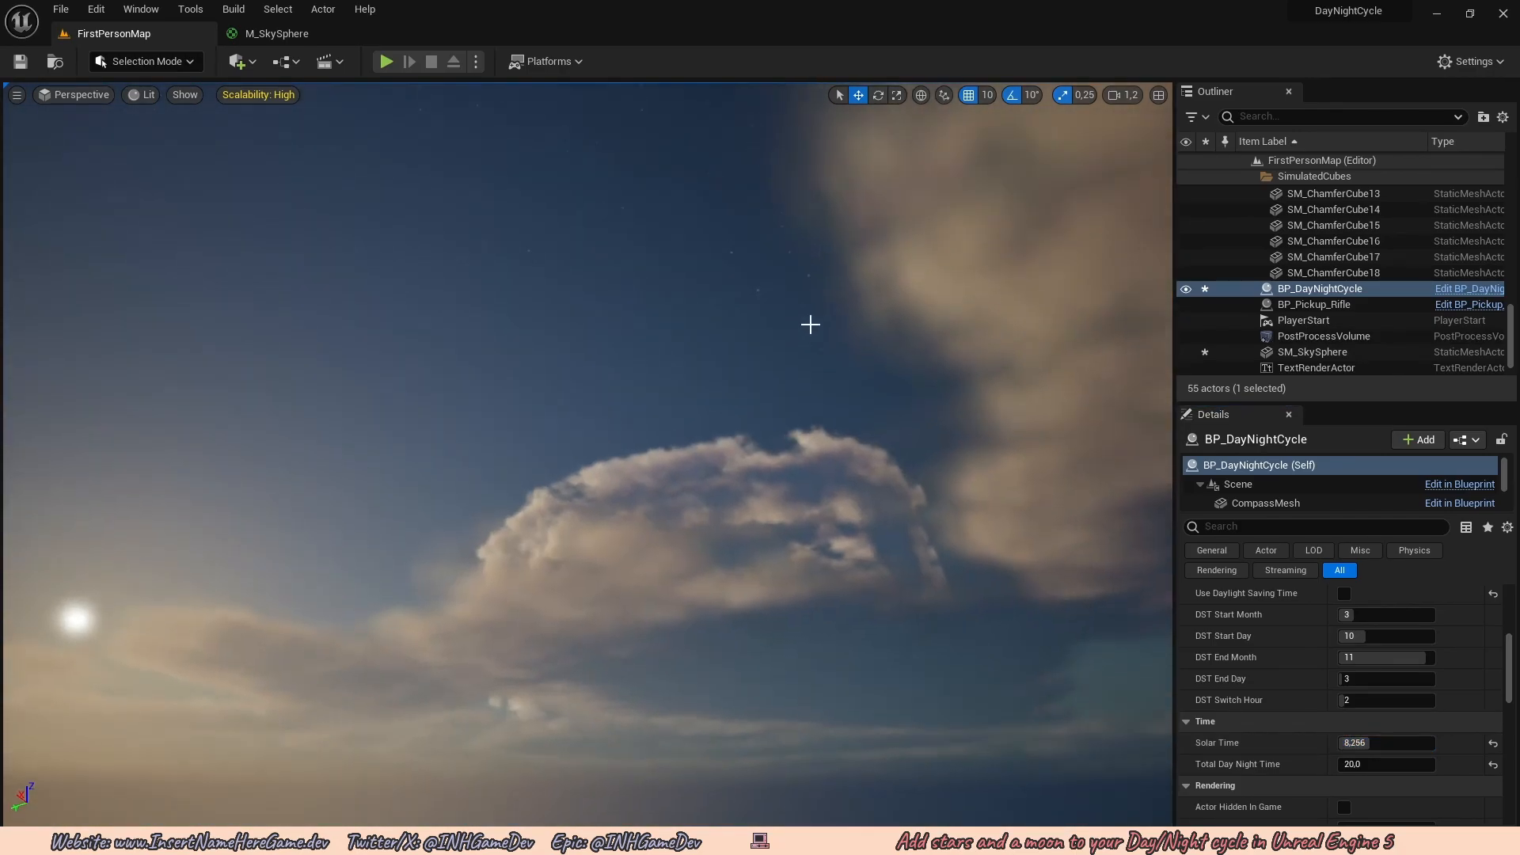
pyautogui.moveTo(790, 231); pyautogui.dragTo(790, 234, button='right')
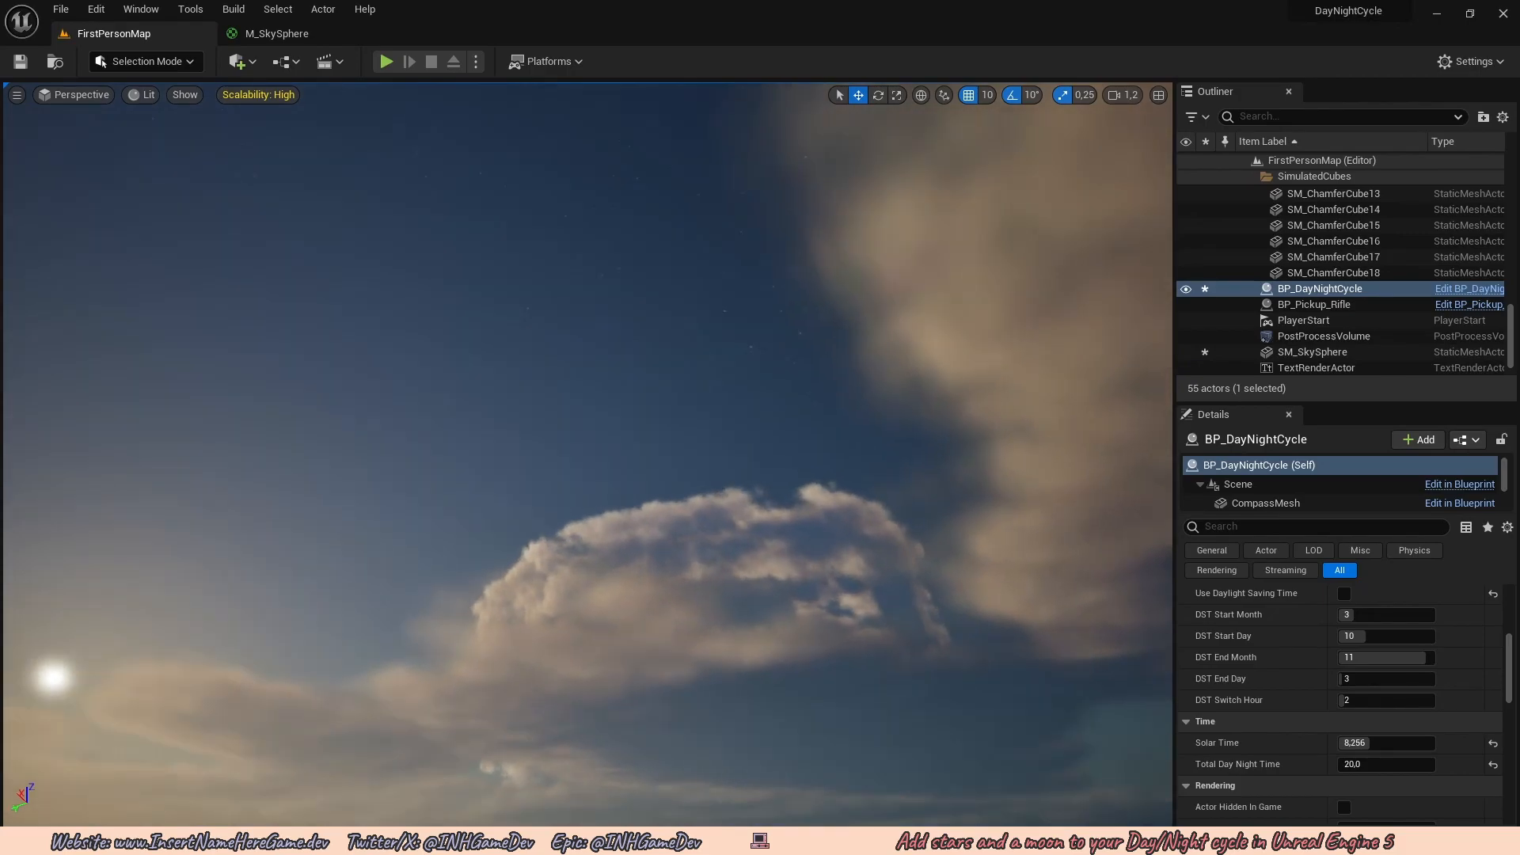
# Bring up the MI_SkySphere window, widen it, and enable the StarsBlendMinDarkness override with a trial value of about 7.14.
pyautogui.hotkey('alt', 'Tab')
pyautogui.moveTo(1060, 508); pyautogui.dragTo(1055, 374)
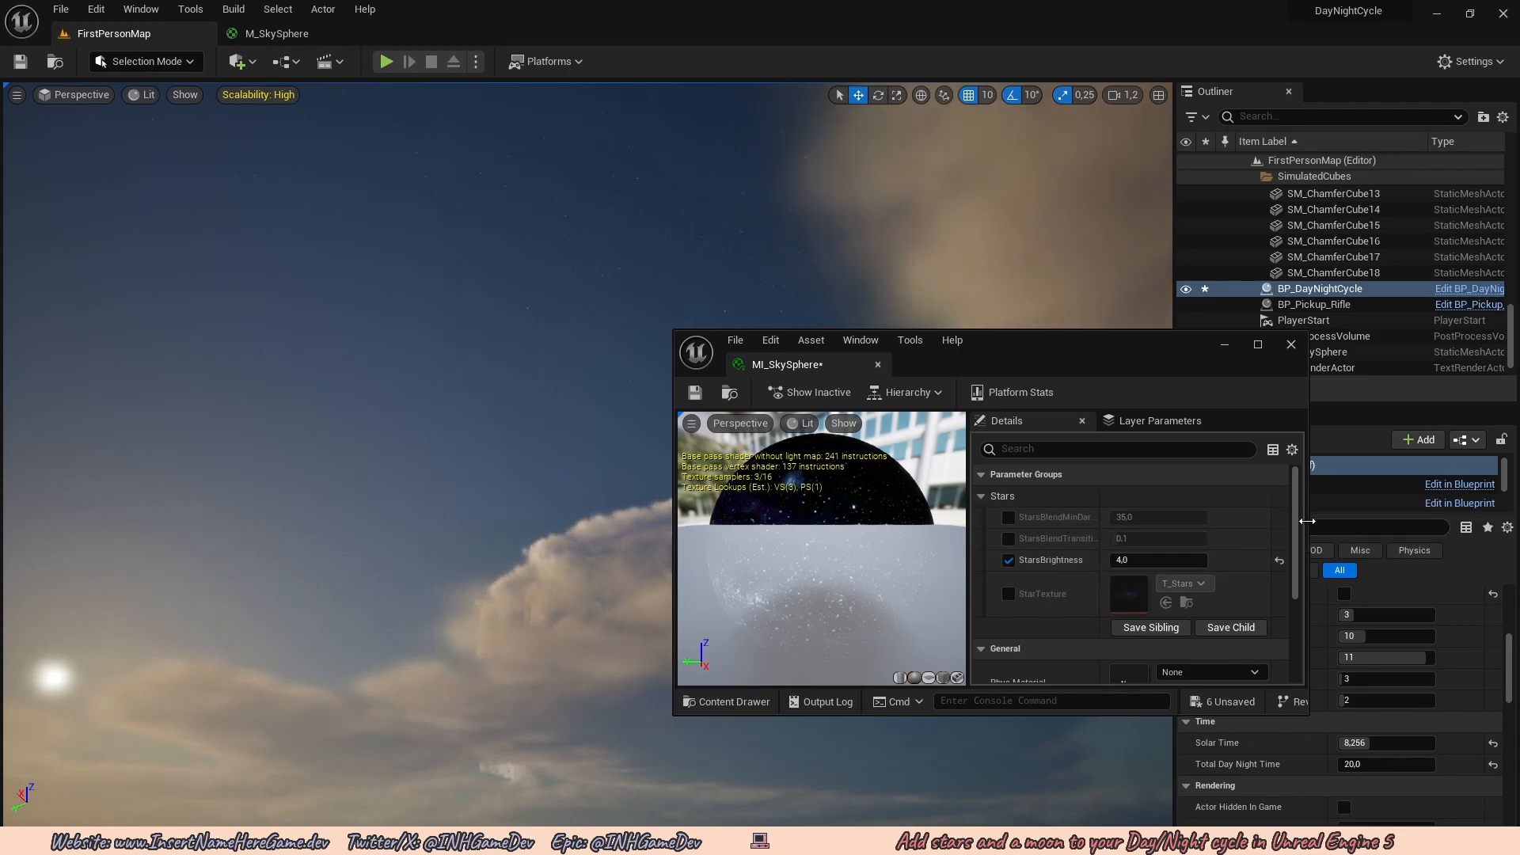
pyautogui.moveTo(1307, 521); pyautogui.dragTo(1465, 520)
pyautogui.moveTo(1158, 364); pyautogui.dragTo(1110, 508)
pyautogui.click(1034, 662)
pyautogui.moveTo(1219, 661)
pyautogui.mouseDown()
pyautogui.moveTo(1267, 662)
pyautogui.moveTo(1214, 661)
pyautogui.mouseUp()
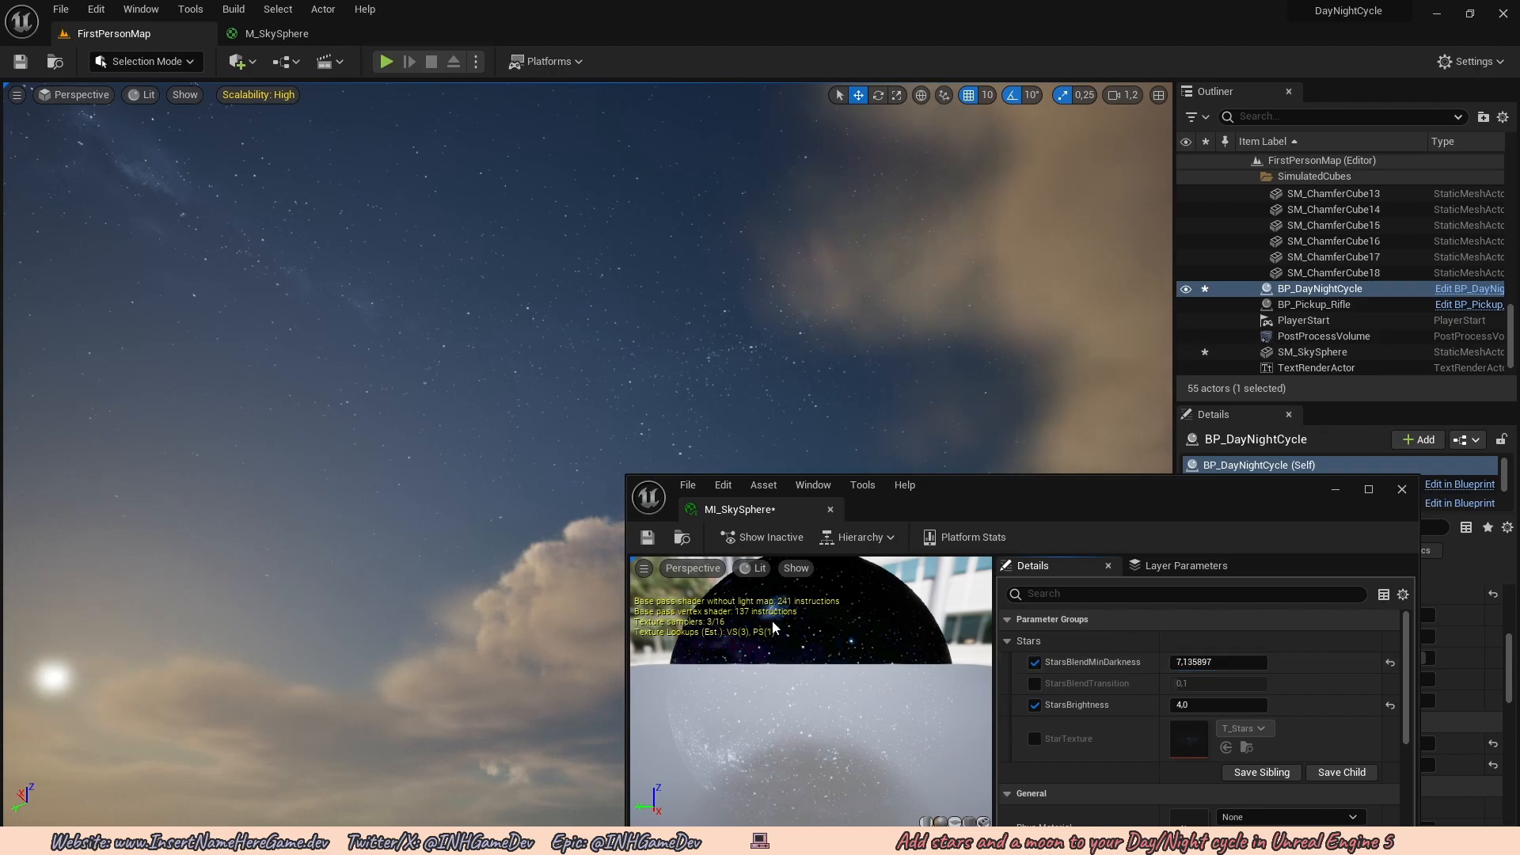
# Try StarsBlendMinDarkness values of 40 and 50 in MI_SkySphere against the morning sky.
pyautogui.click(1193, 662)
pyautogui.press('BackSpace')
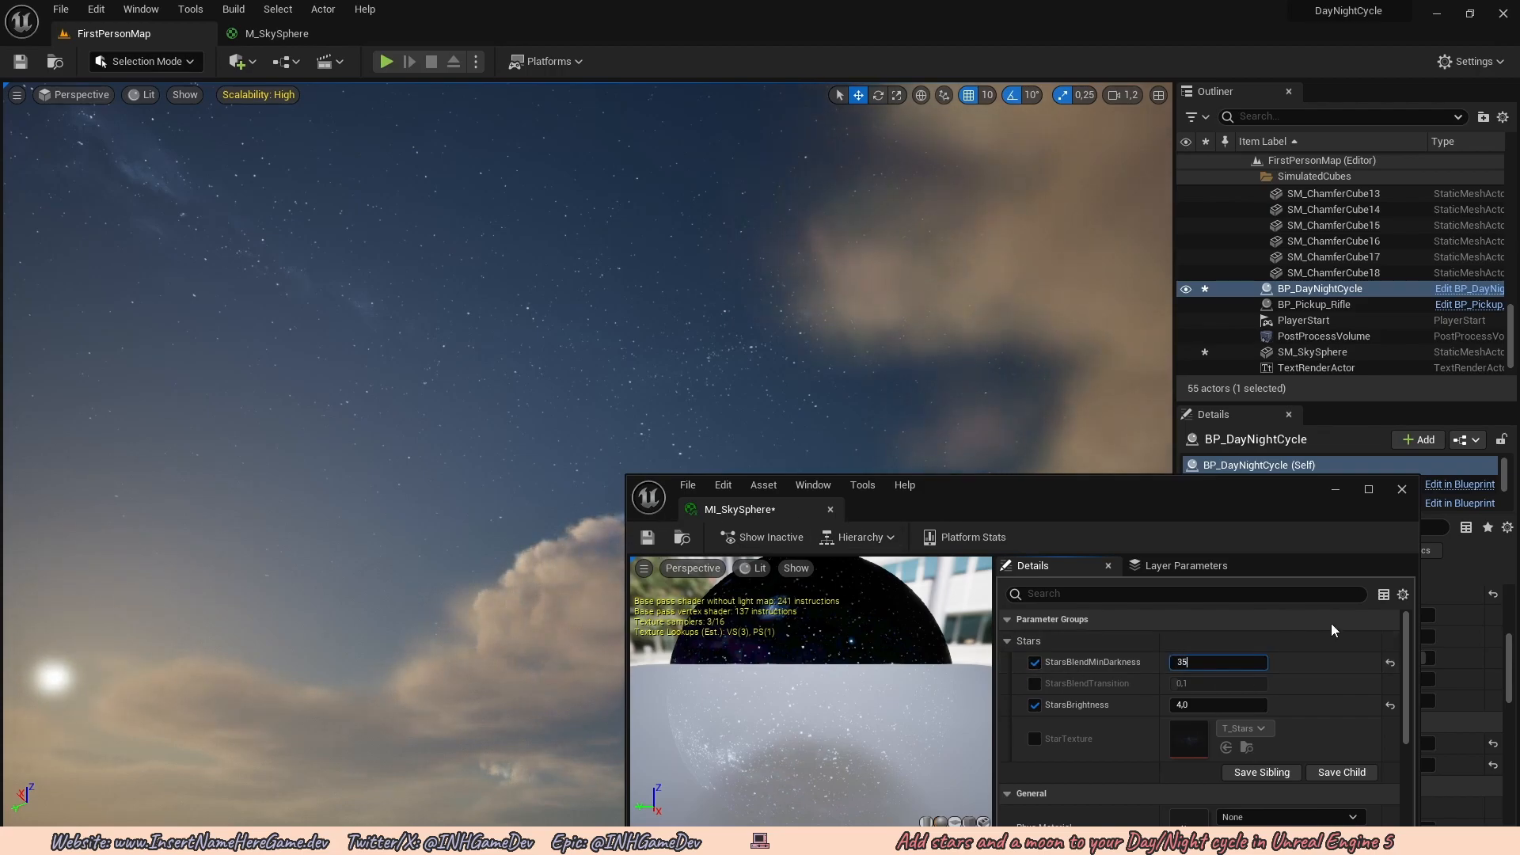
pyautogui.write('40')
pyautogui.press('Return')
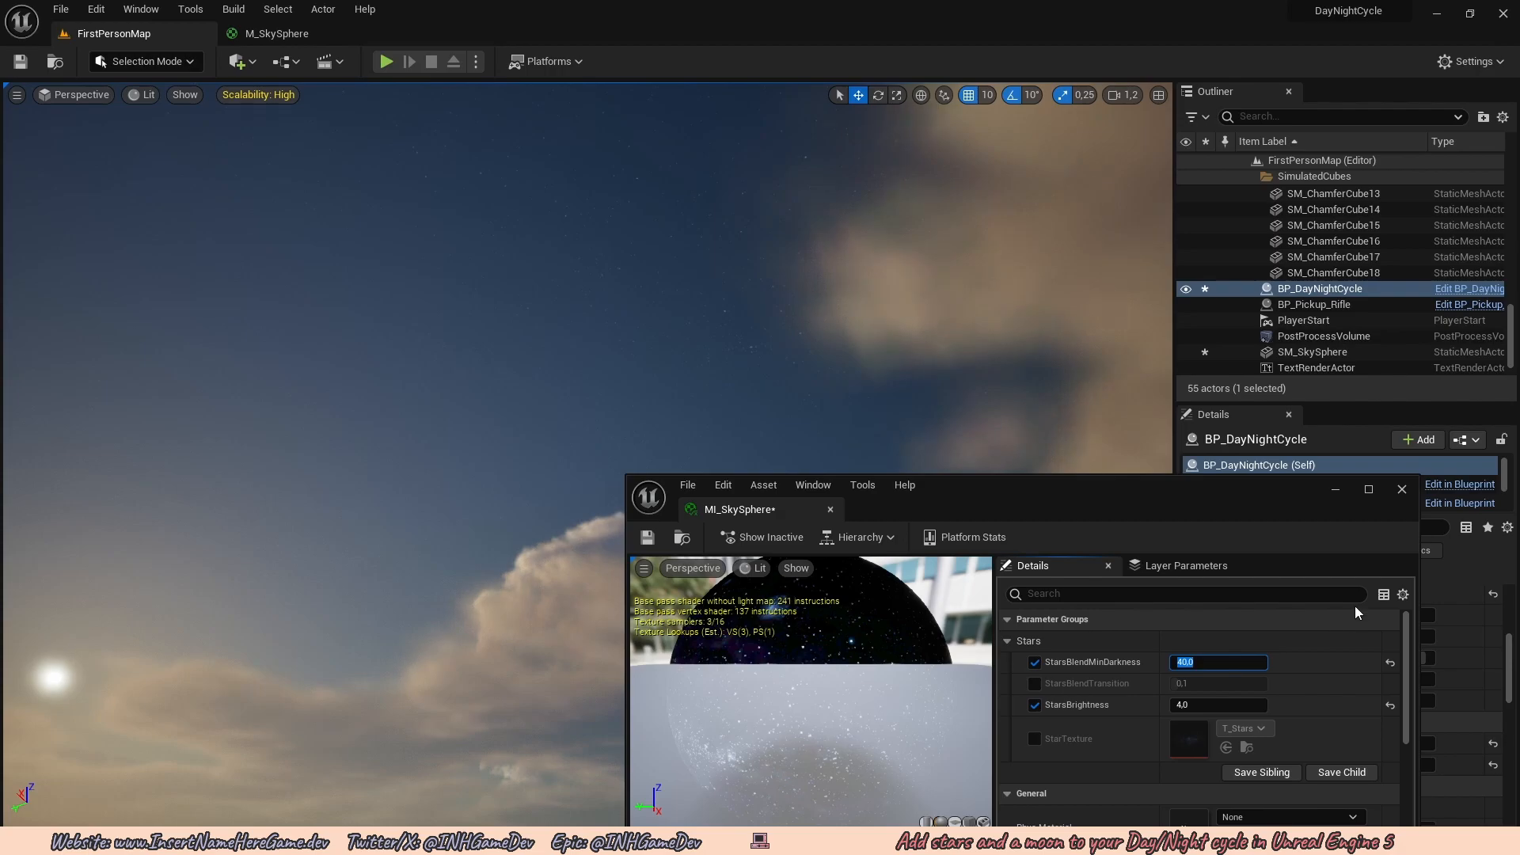
pyautogui.write('5')
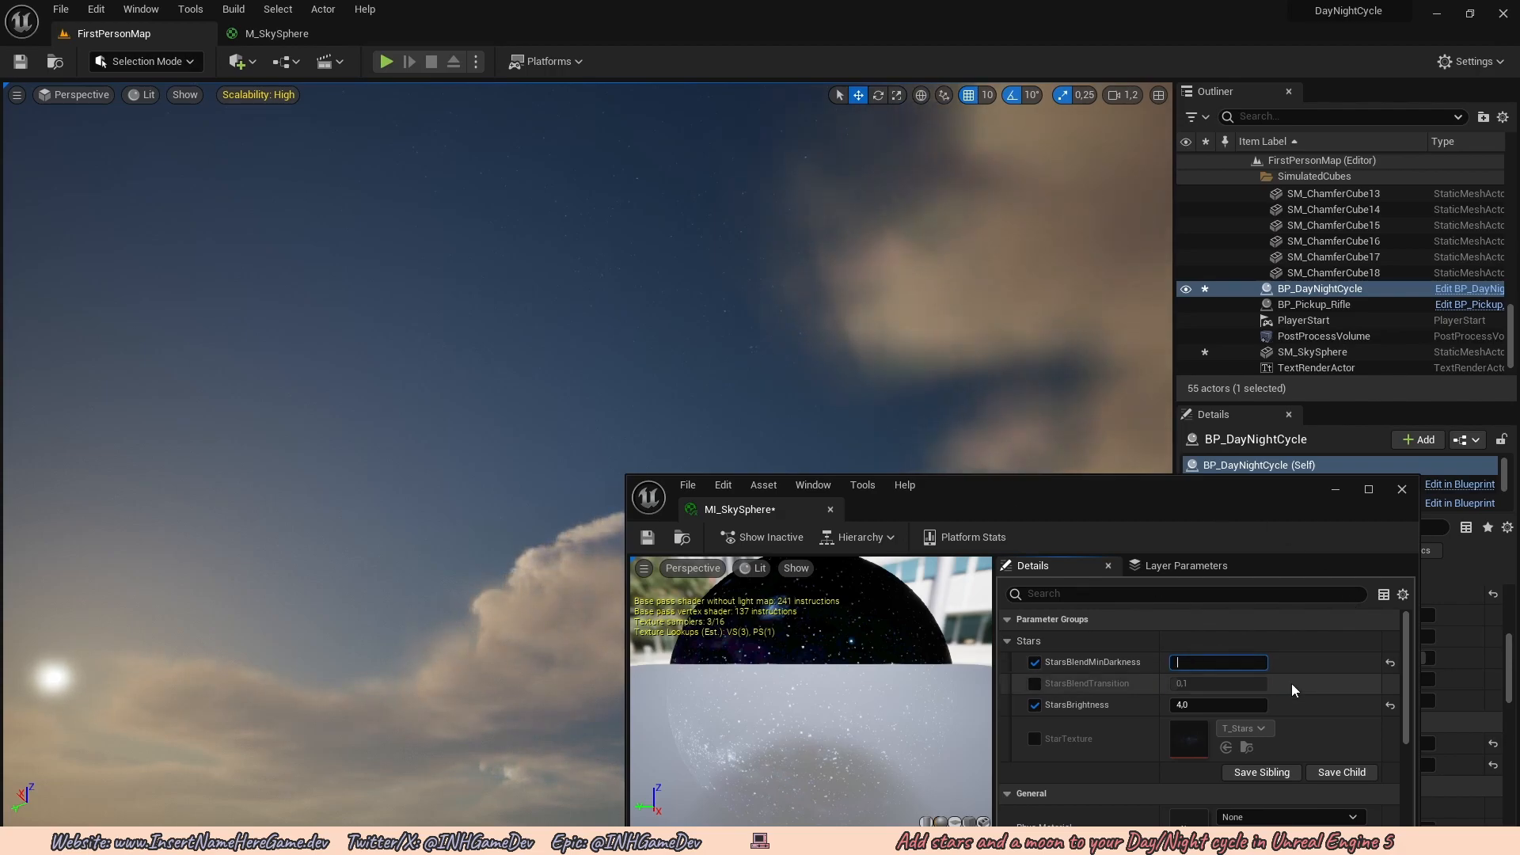
pyautogui.write('0')
pyautogui.press('Return')
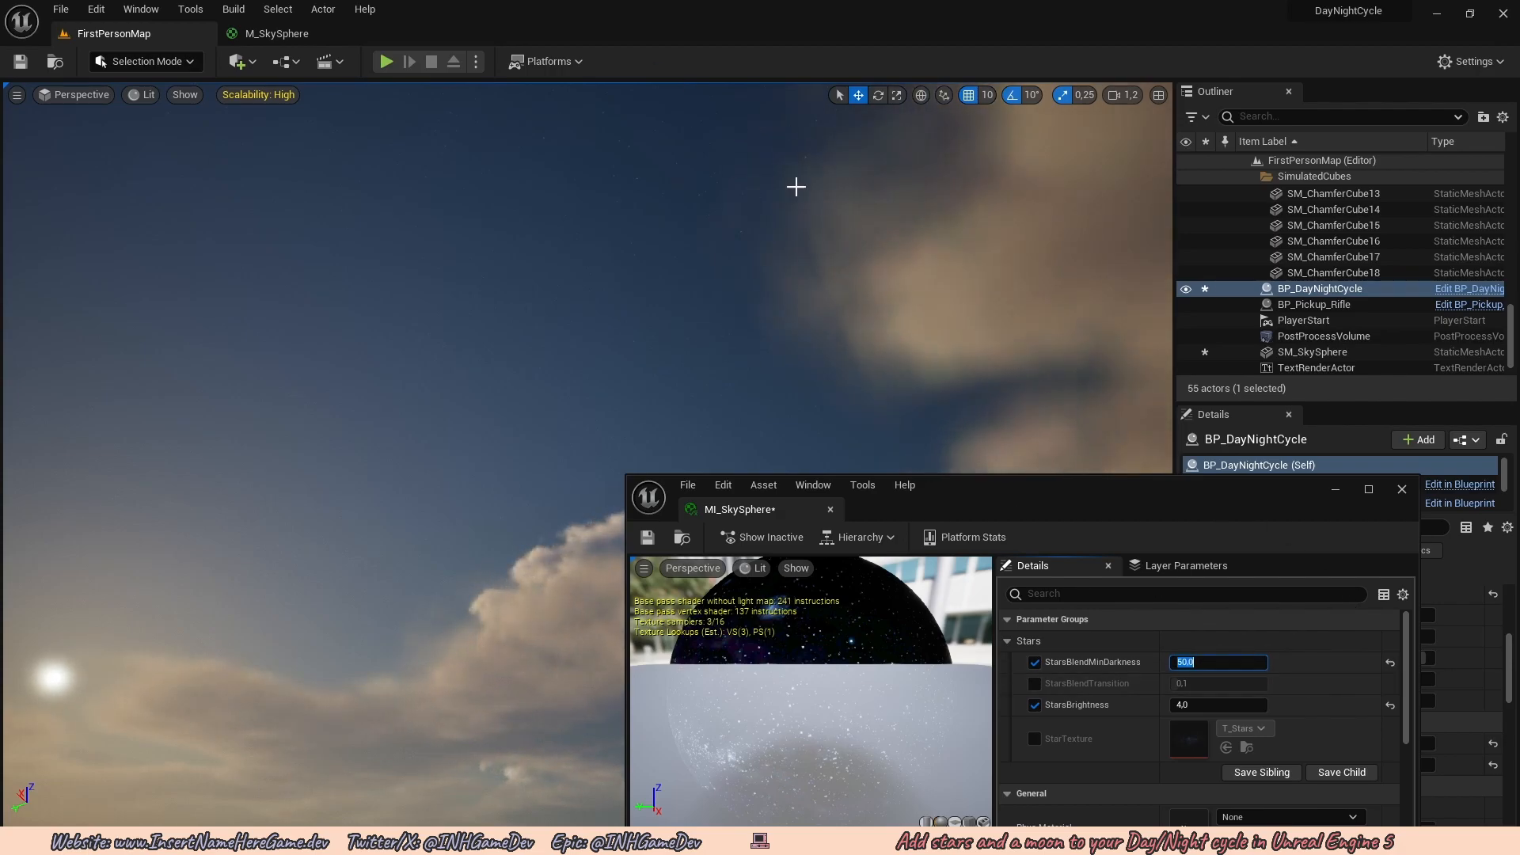
# Restore StarsBlendMinDarkness to 35, clear its override and dismiss the MI_SkySphere window.
pyautogui.write('35')
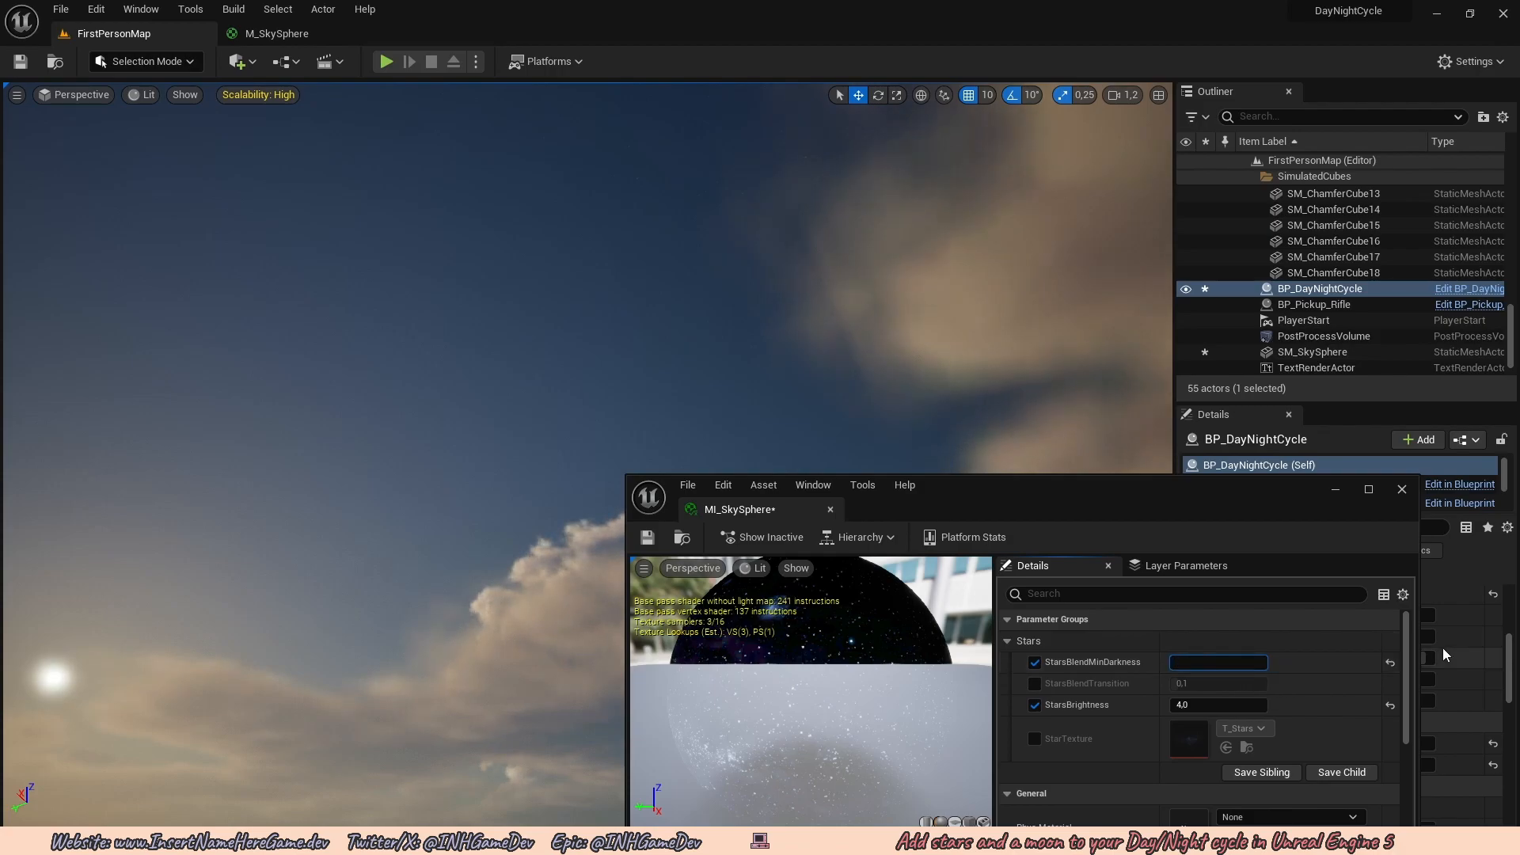
pyautogui.press('Return')
pyautogui.click(1035, 662)
pyautogui.click(1416, 488)
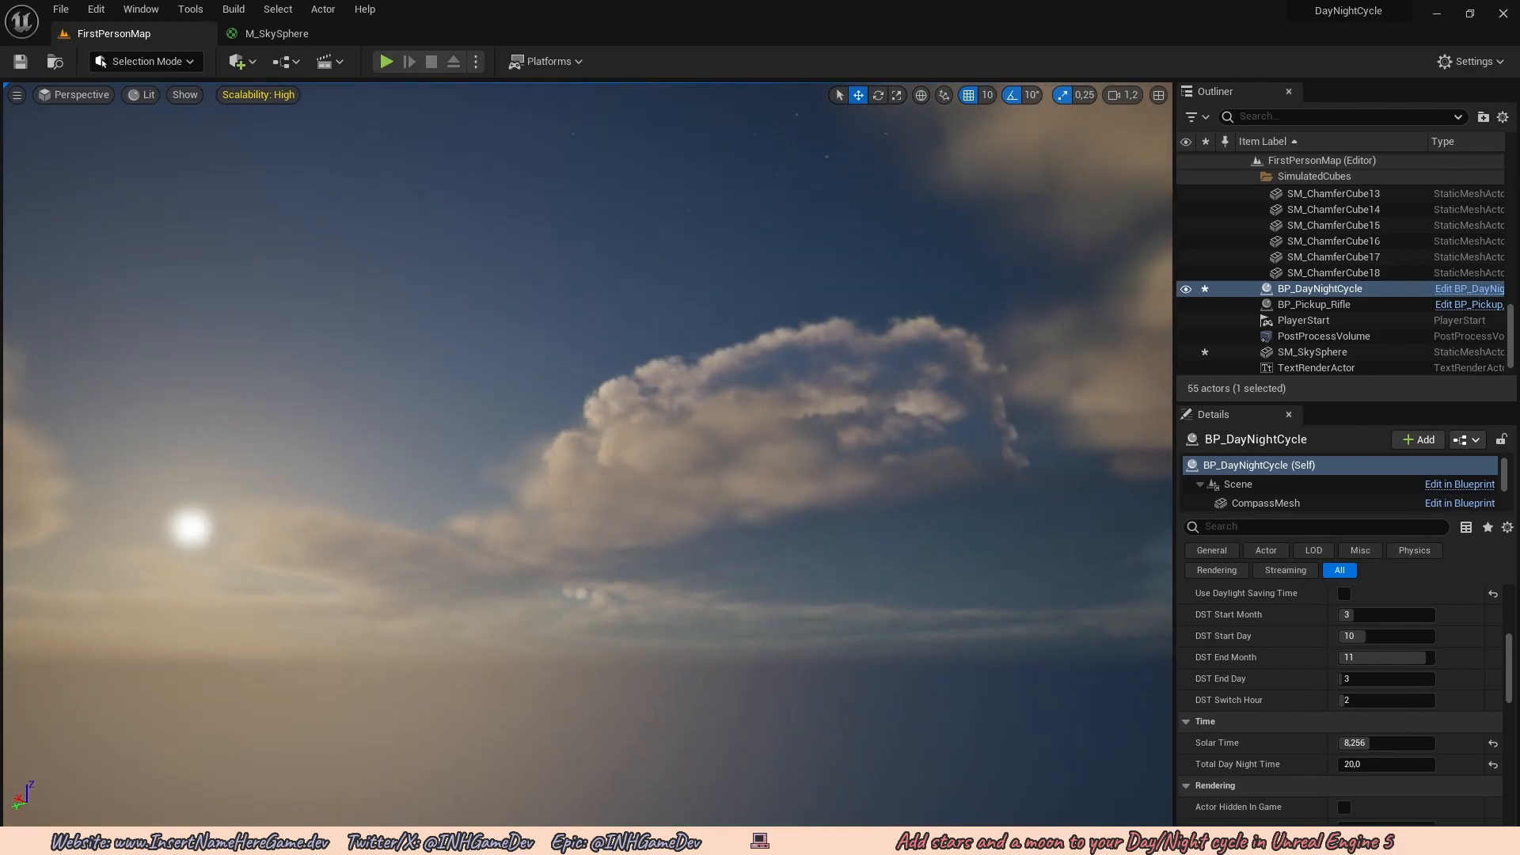
# Look over the morning sky in the level and save the pending items immediately from the autosave notification.
pyautogui.moveTo(777, 529); pyautogui.dragTo(799, 495, button='right')
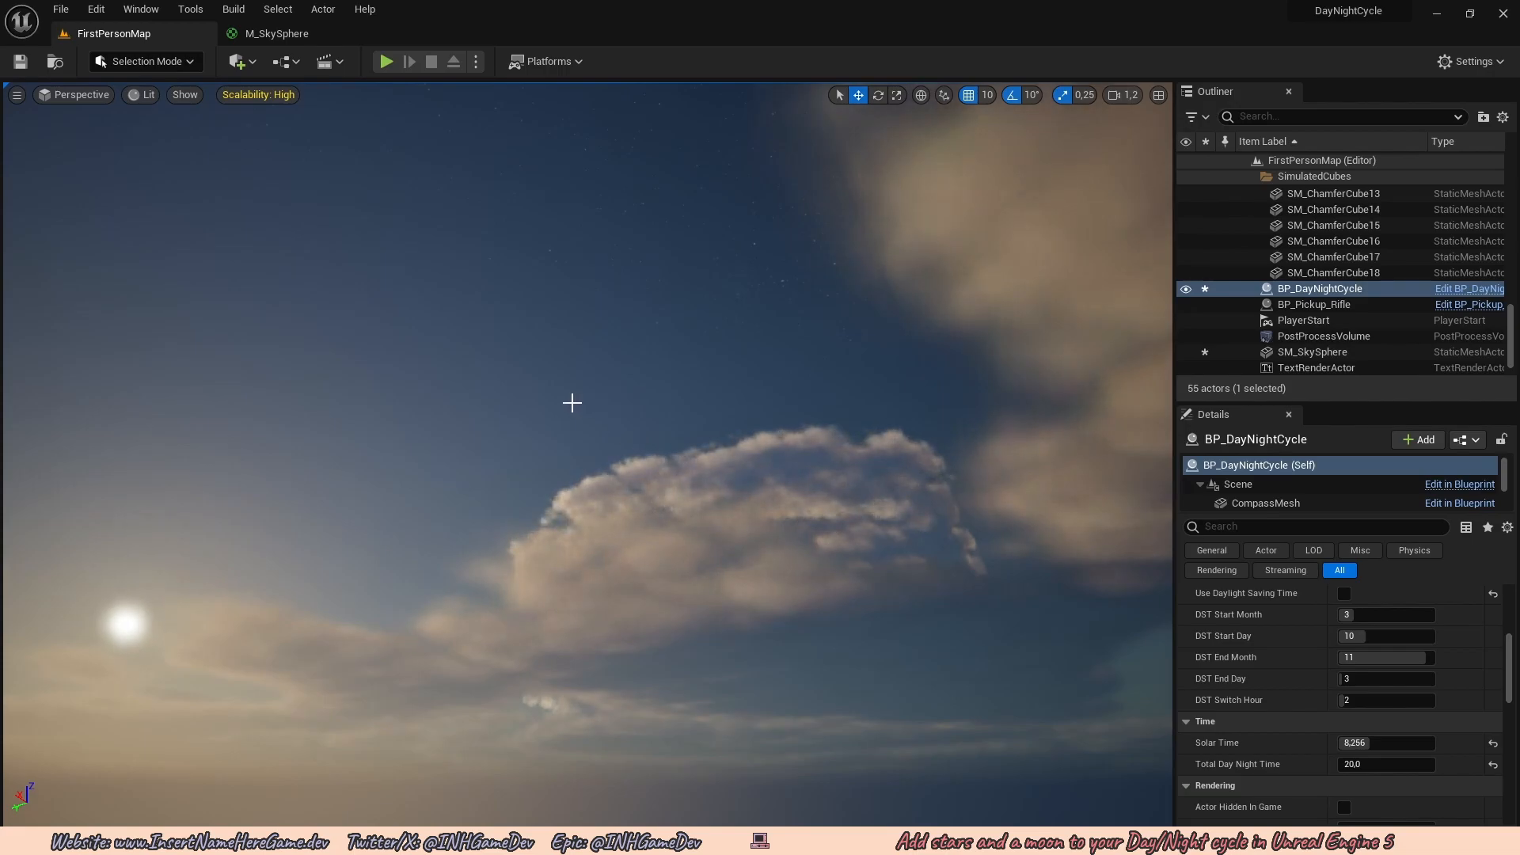
pyautogui.moveTo(580, 403); pyautogui.dragTo(556, 440, button='right')
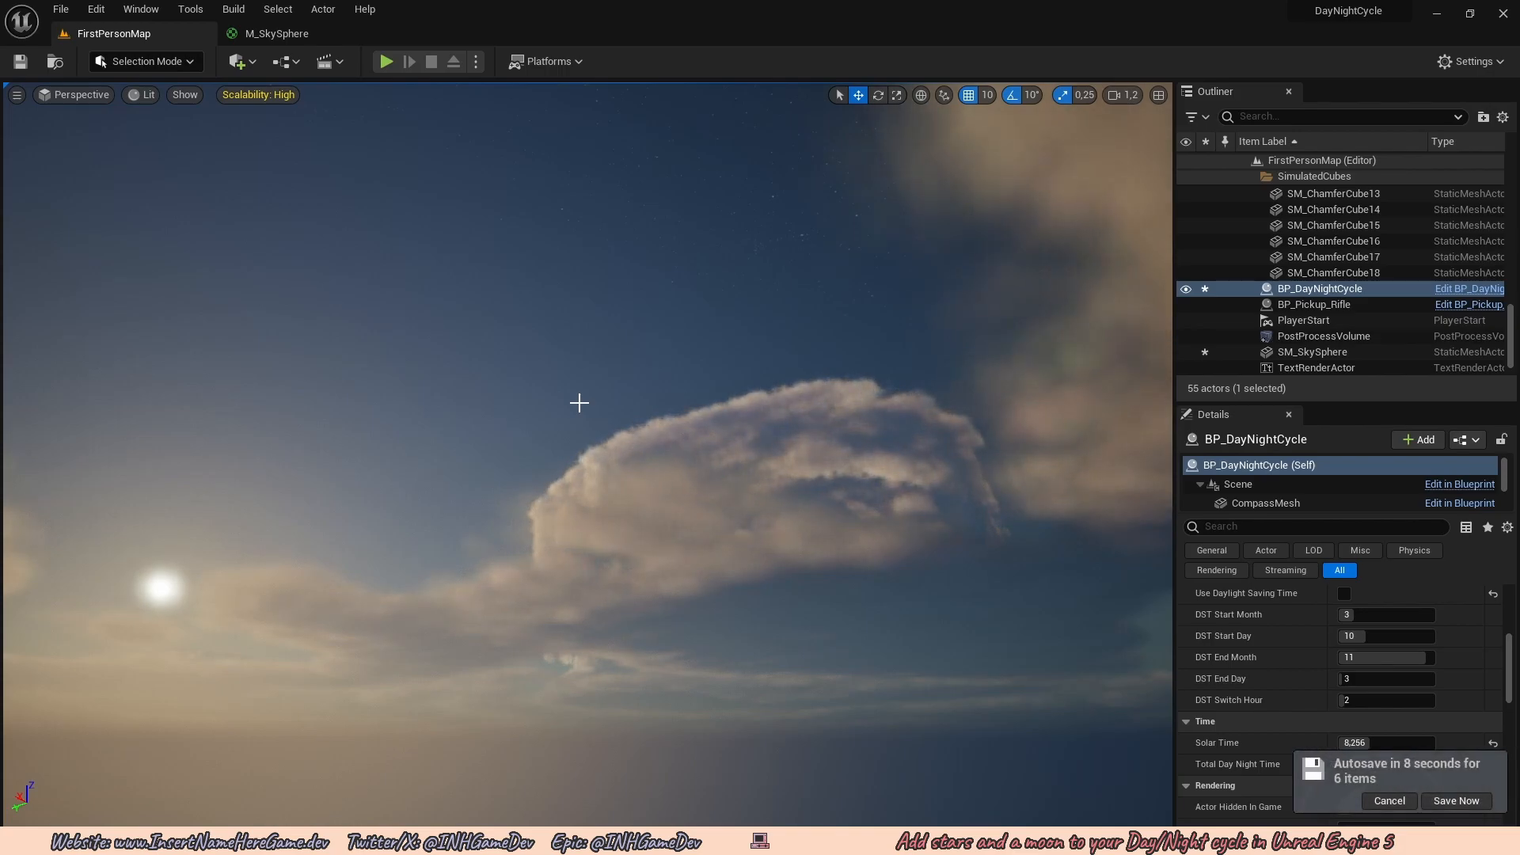
pyautogui.click(1456, 800)
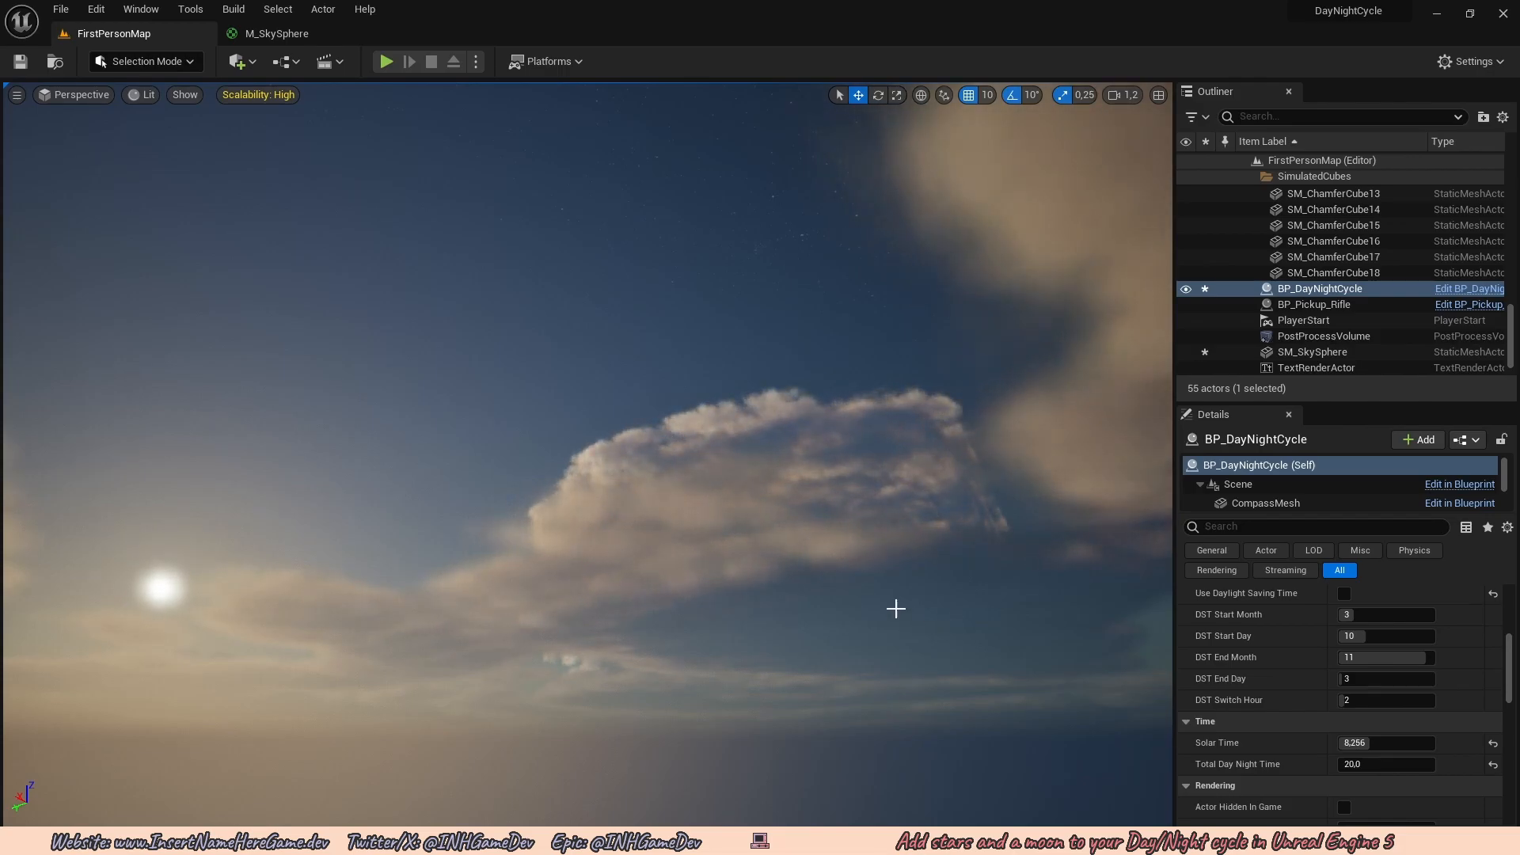
# Place the T_Moon texture as a Texture Sample in an empty area below the Stars group of M_SkySphere's graph.
pyautogui.click(277, 33)
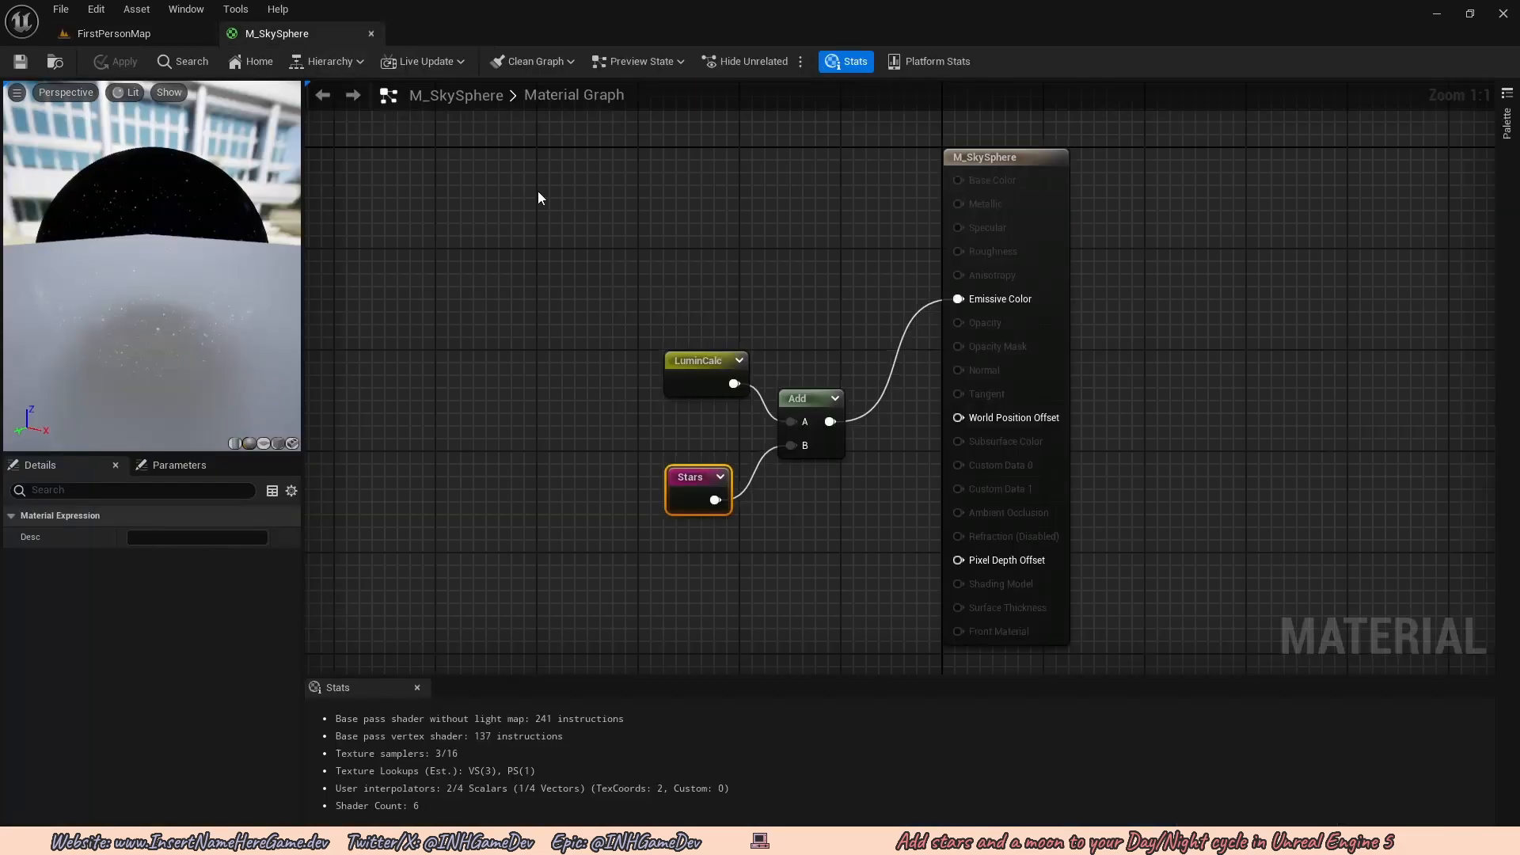
pyautogui.scroll(-5, 673, 400)
pyautogui.moveTo(672, 401); pyautogui.dragTo(828, 425, button='right')
pyautogui.scroll(4, 757, 437)
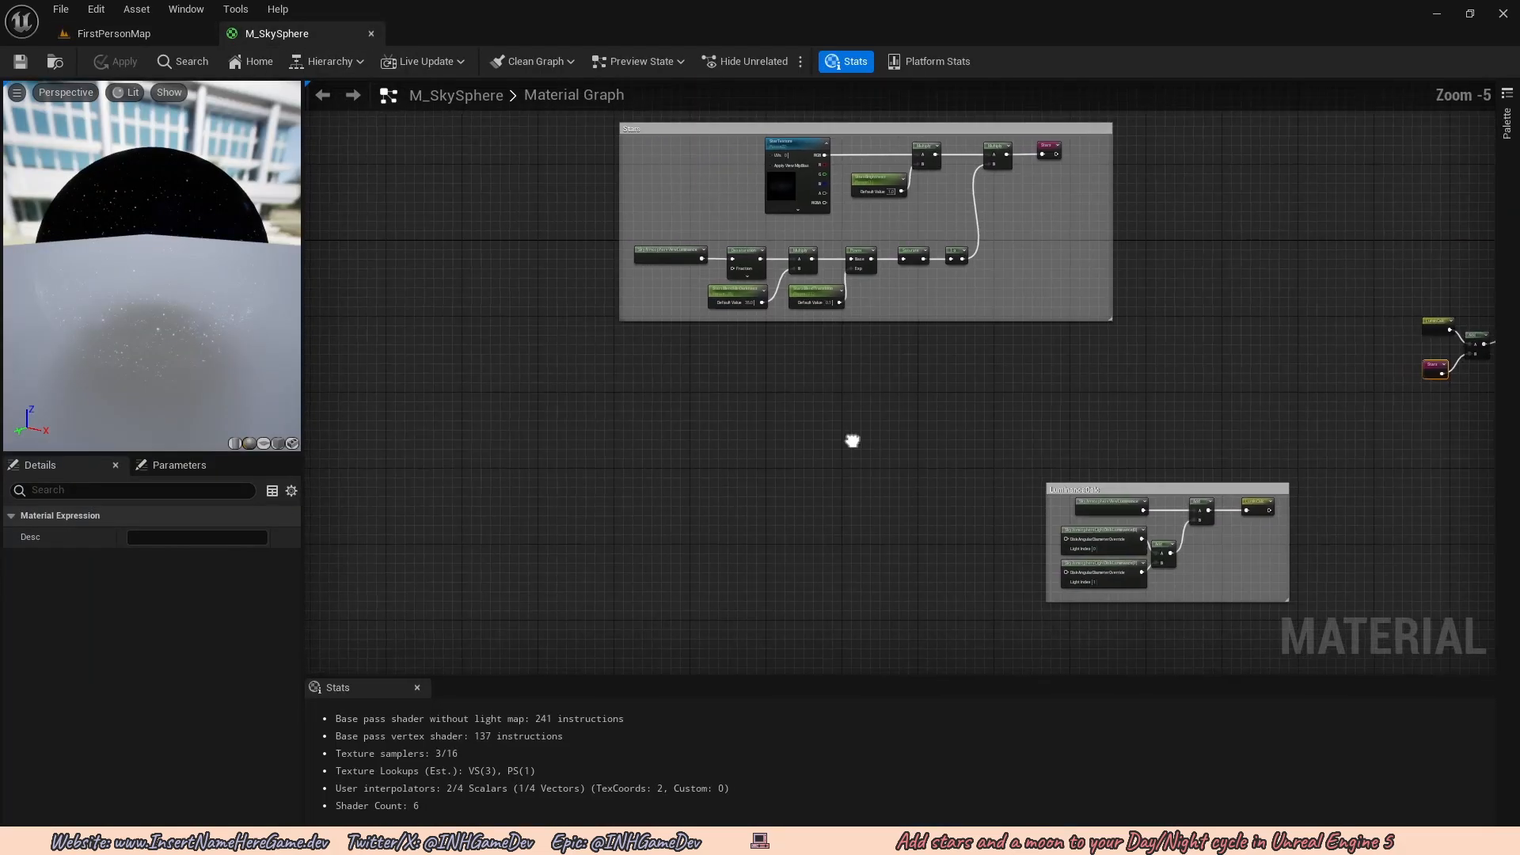
pyautogui.scroll(1, 722, 374)
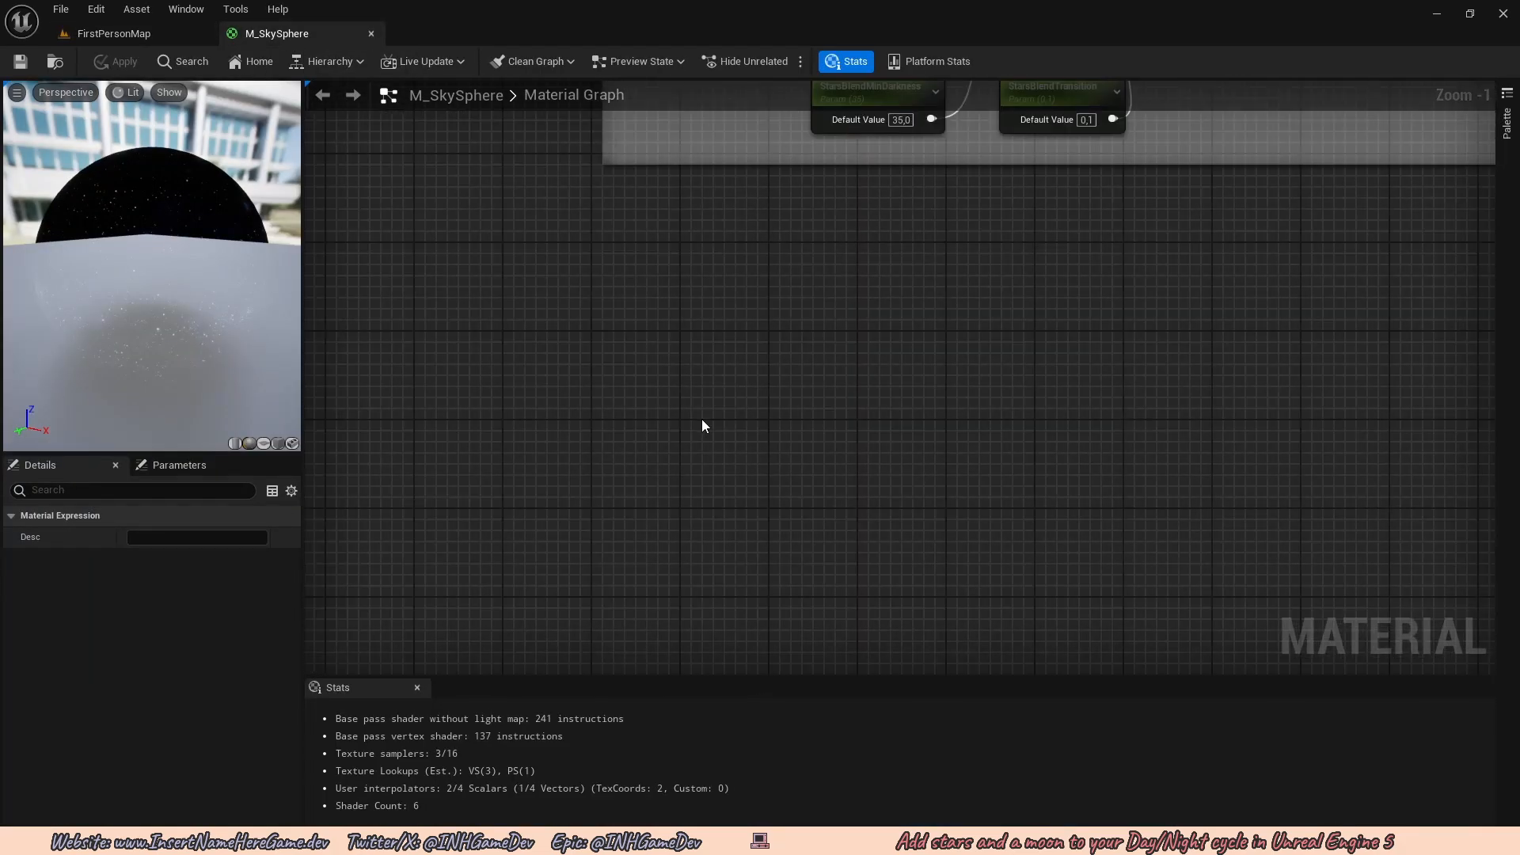
pyautogui.hotkey('ctrl', 'space')
pyautogui.moveTo(880, 617); pyautogui.dragTo(586, 358)
pyautogui.moveTo(869, 480); pyautogui.dragTo(847, 445, button='right')
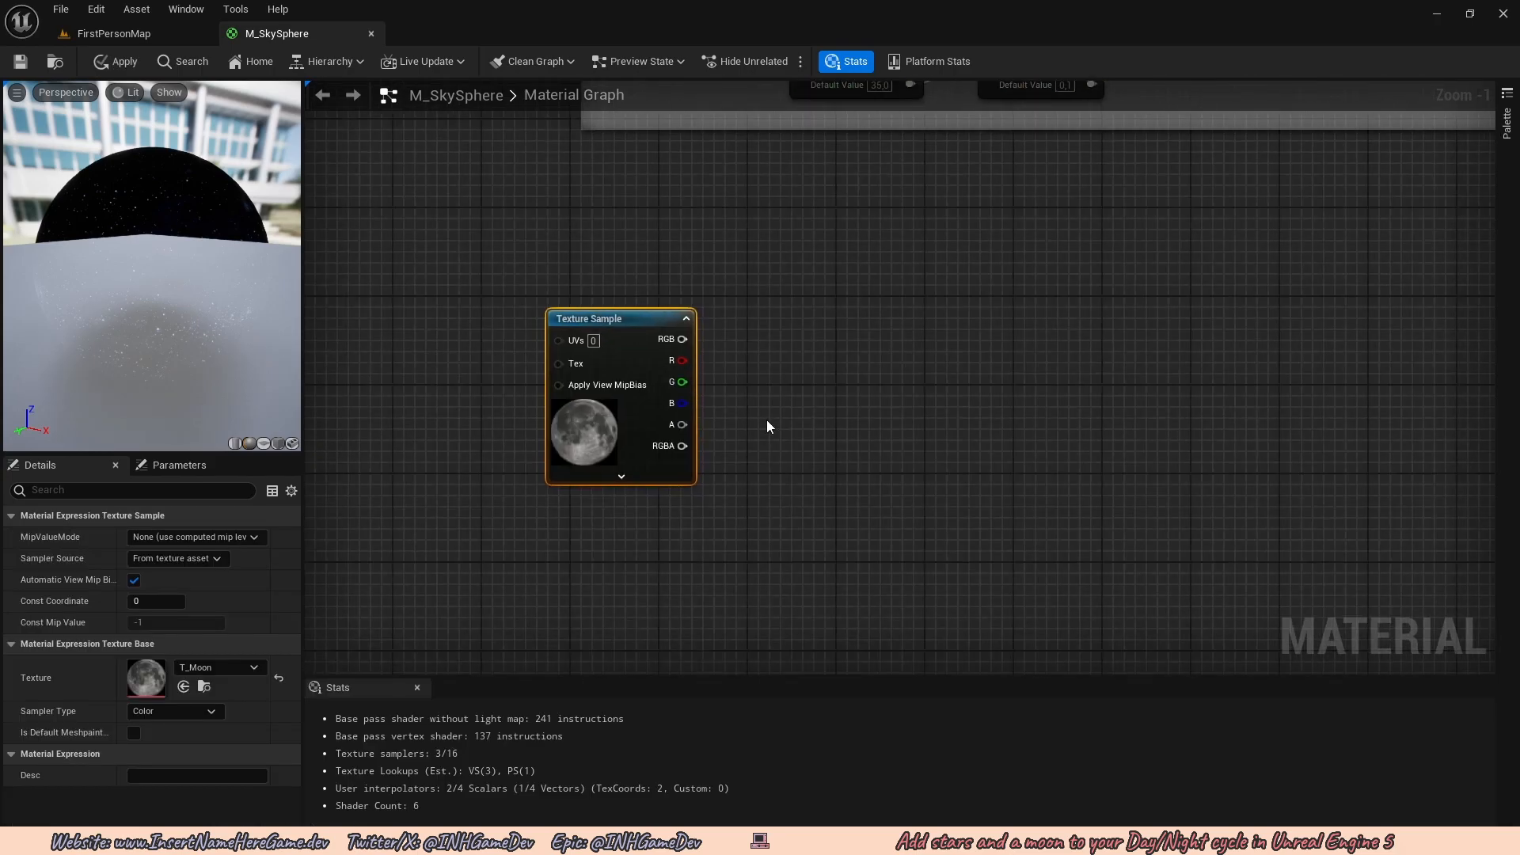
# Look up the SkyboxImage node in the material node list and read its description.
pyautogui.rightClick(757, 359)
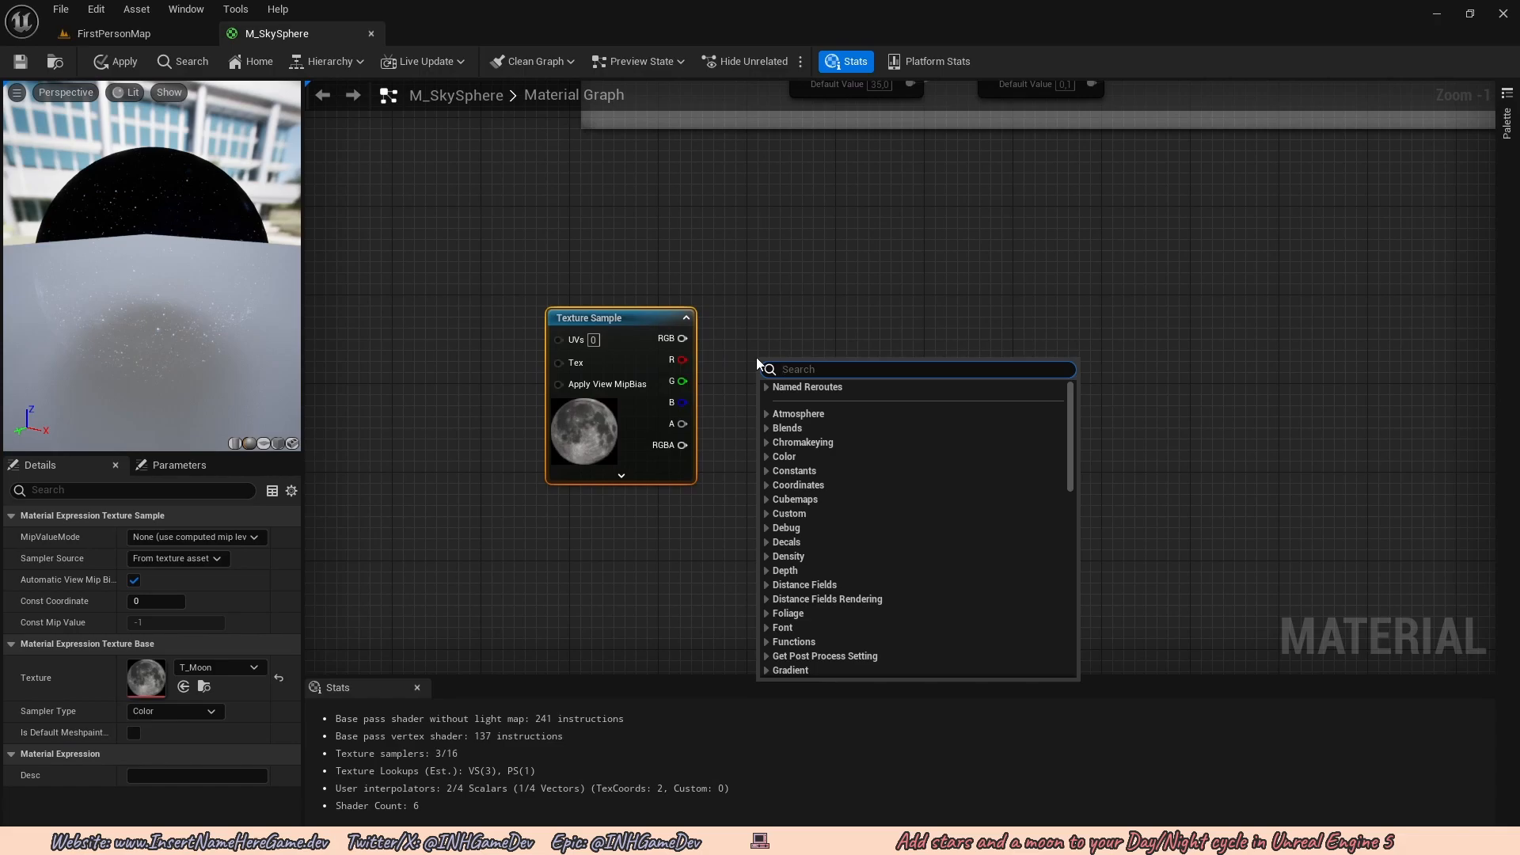
pyautogui.write('kybox')
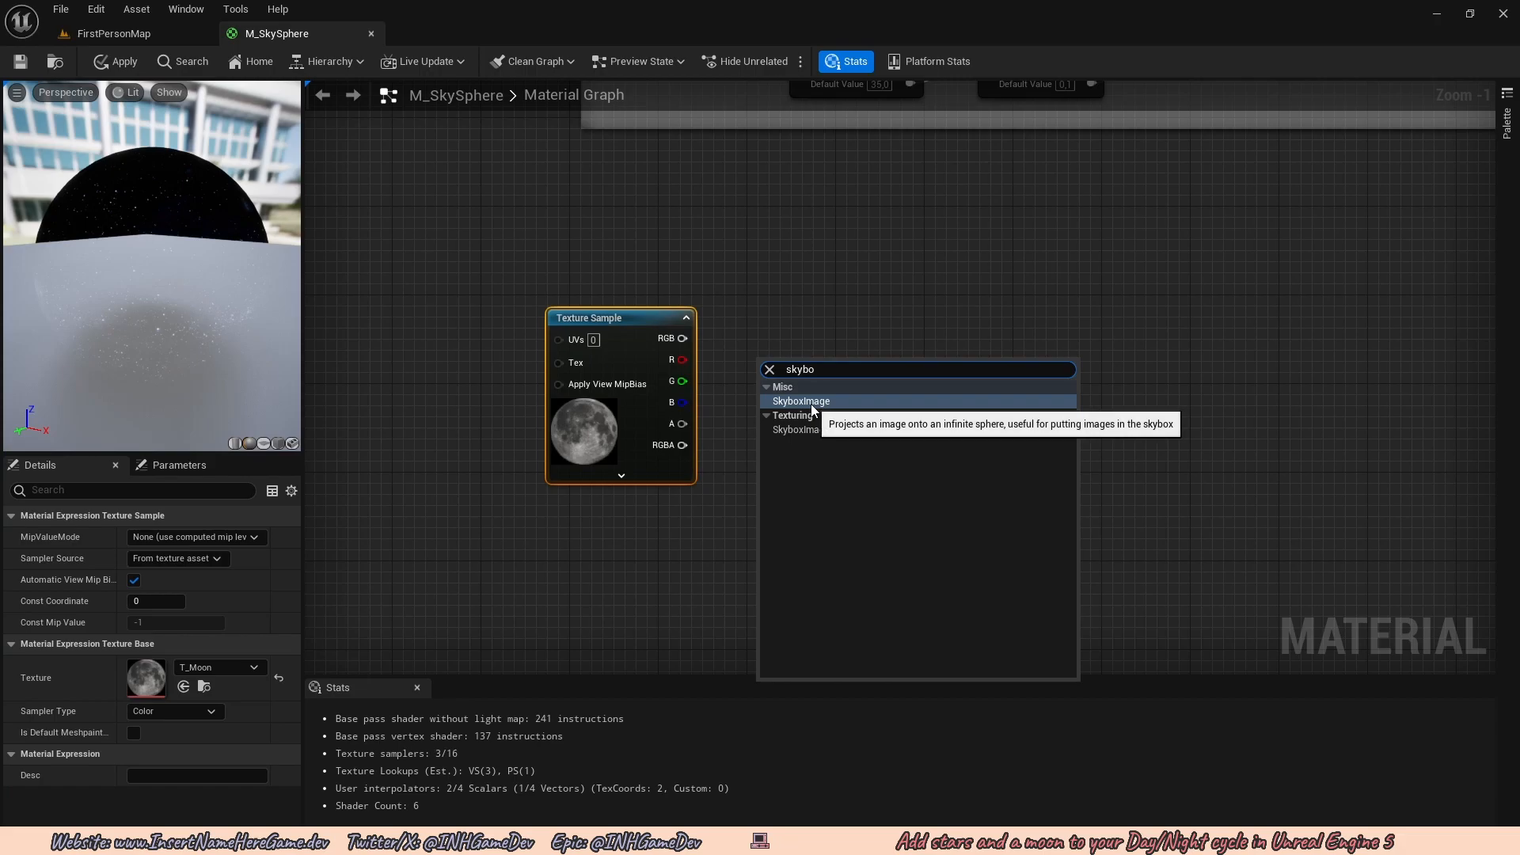
pyautogui.press('BackSpace')
pyautogui.press('BackSpace')
pyautogui.press('BackSpace')
pyautogui.press('BackSpace')
pyautogui.press('BackSpace')
pyautogui.press('BackSpace')
# Add a SkyAtmosphereImage node and place it beside the moon Texture Sample.
pyautogui.write('atm')
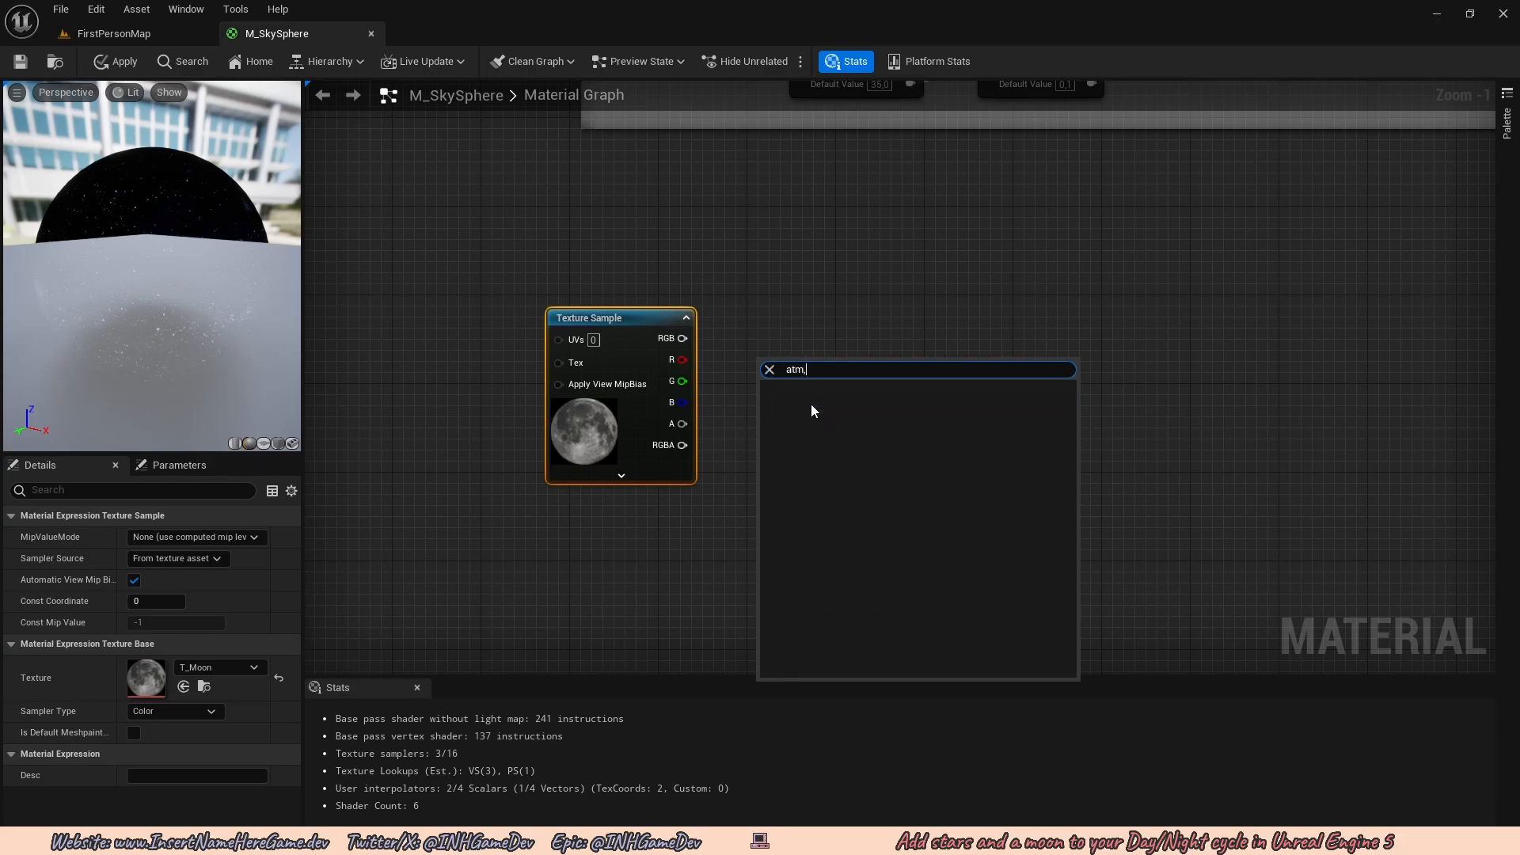
pyautogui.write('osphere')
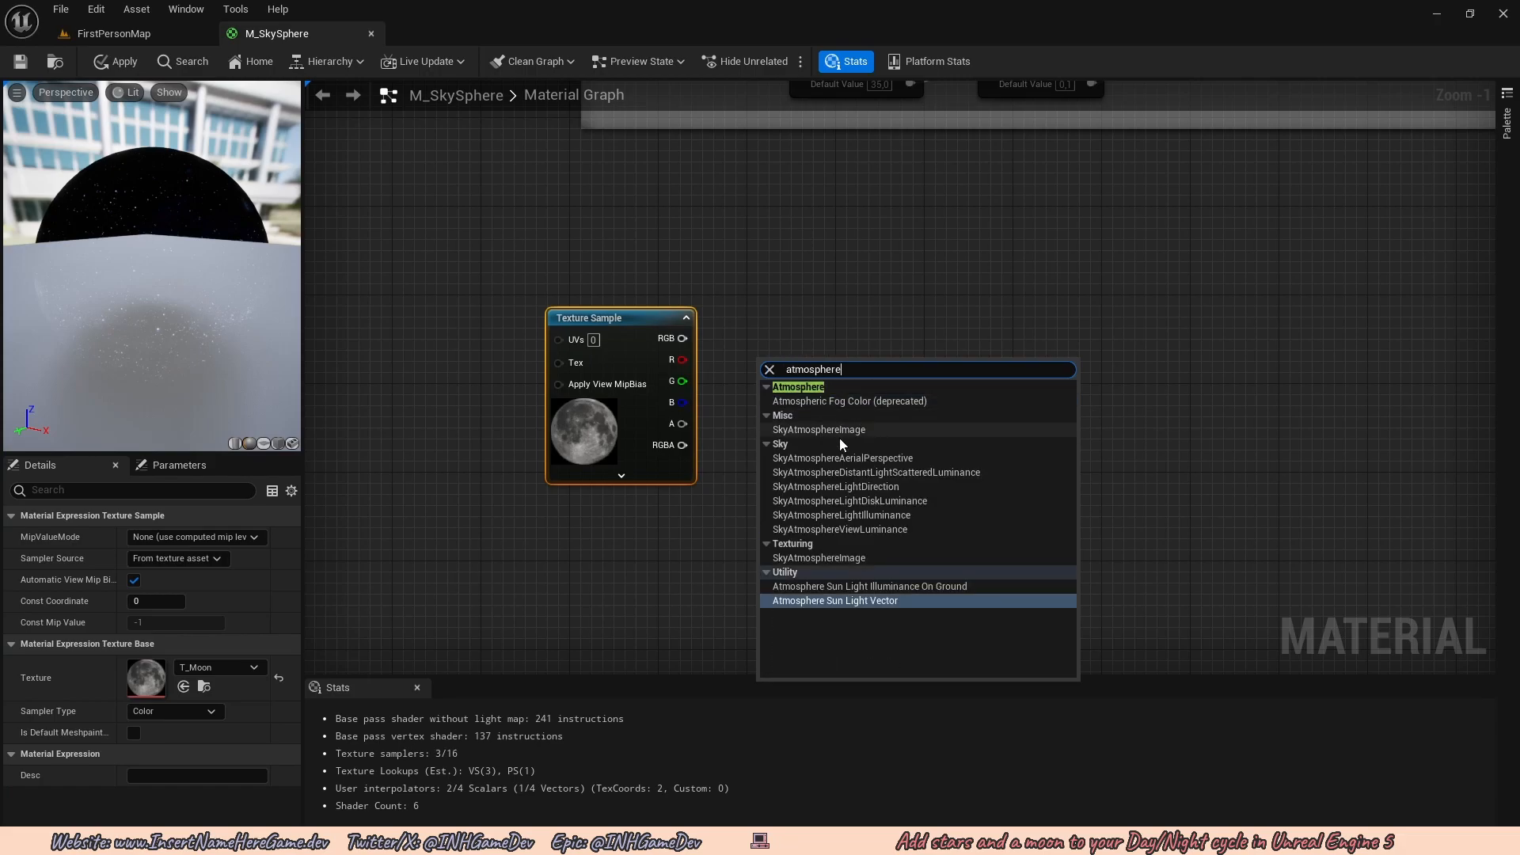
pyautogui.click(804, 557)
pyautogui.moveTo(814, 407); pyautogui.dragTo(816, 357)
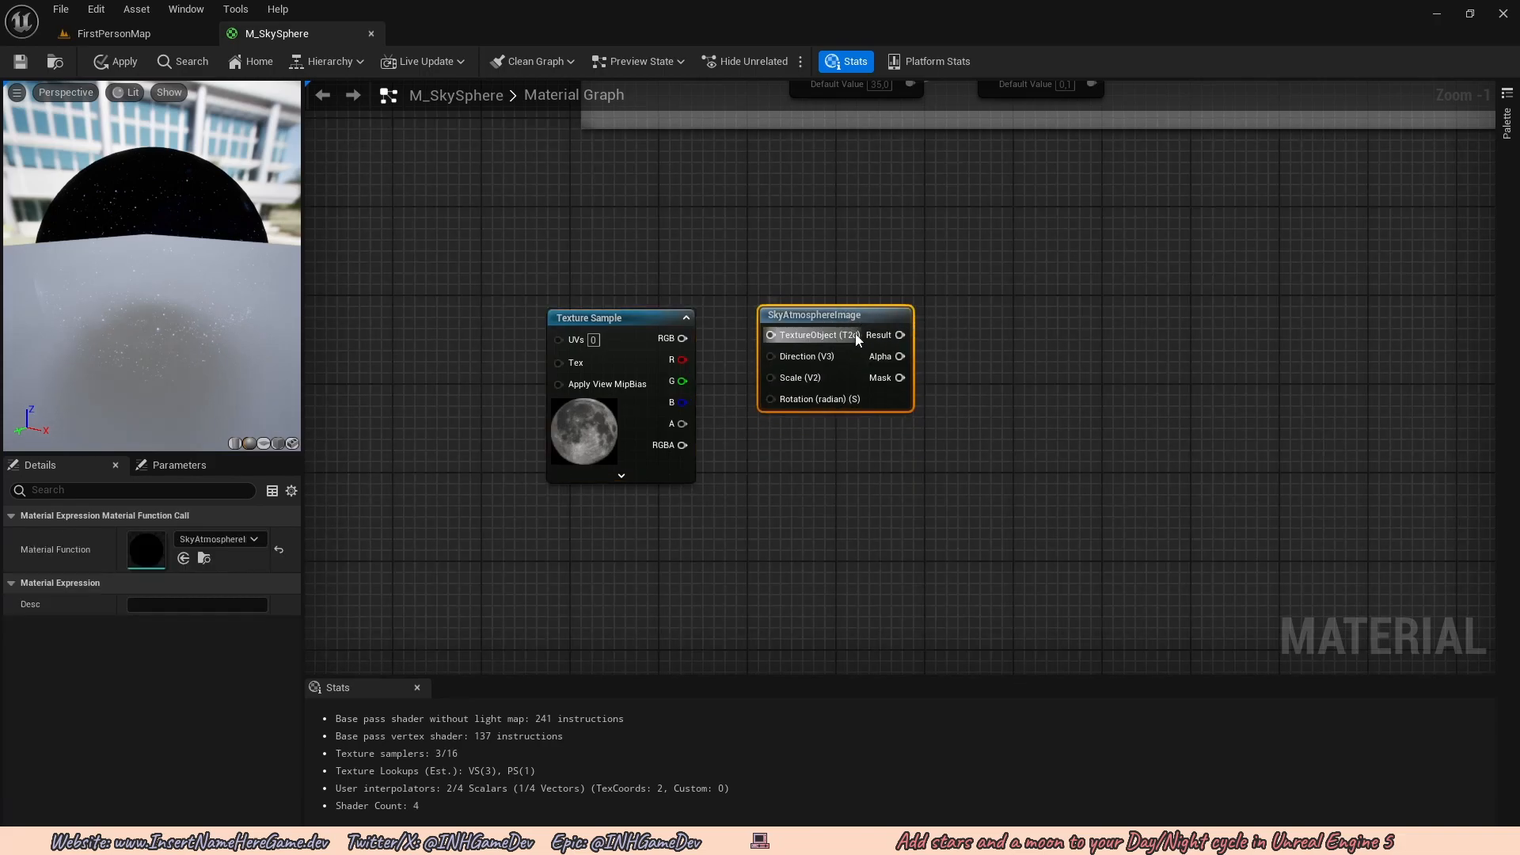
# Try to connect the SkyAtmosphereImage node's TextureObject input to the moon Texture Sample's RGB output.
pyautogui.click(1072, 346)
pyautogui.moveTo(1072, 346); pyautogui.dragTo(1109, 342, button='right')
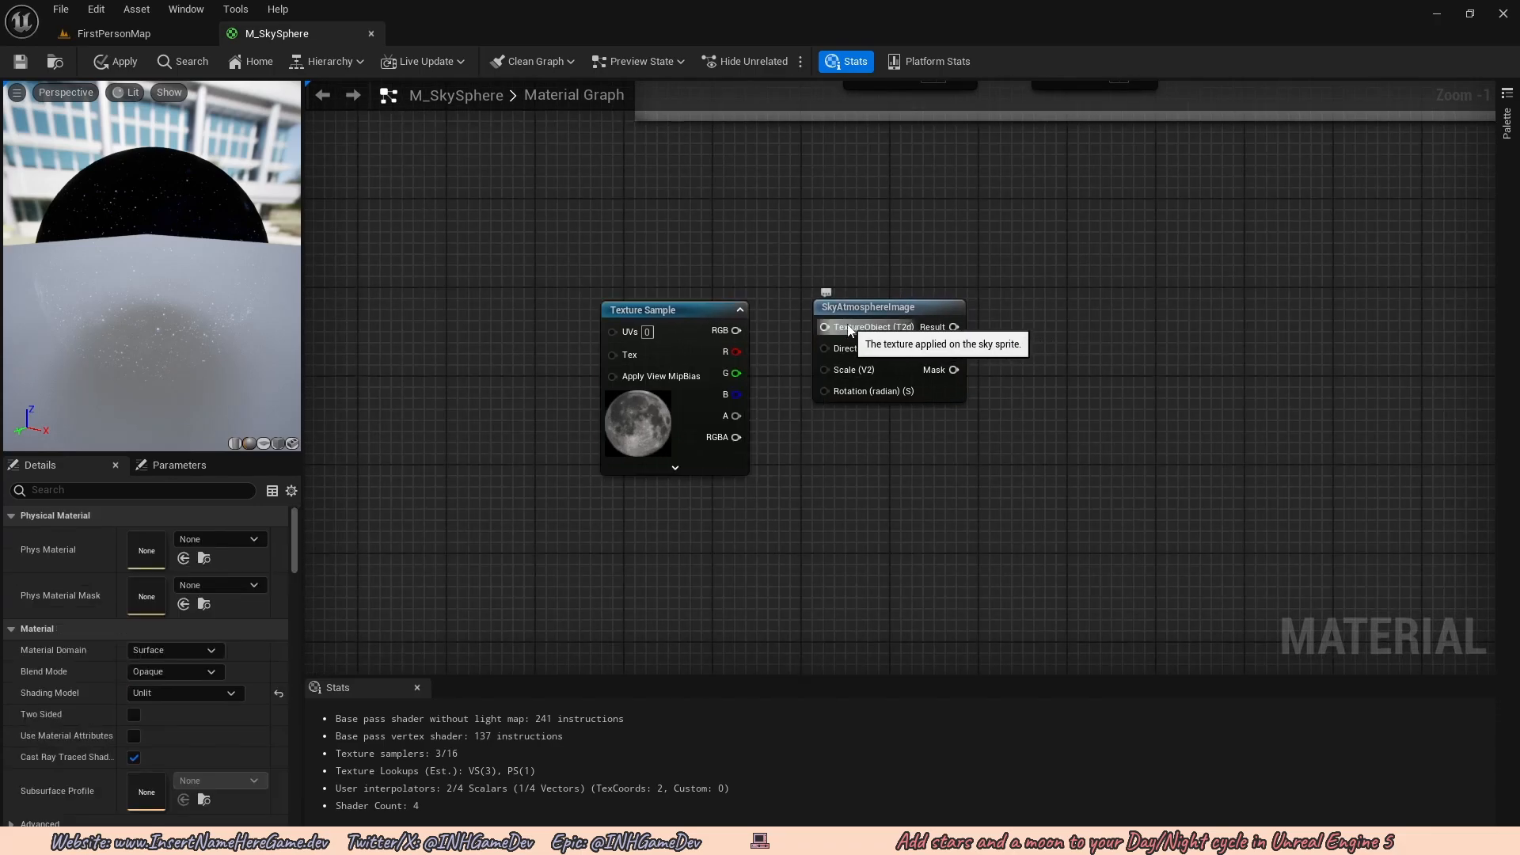
pyautogui.moveTo(825, 327); pyautogui.dragTo(744, 331)
pyautogui.moveTo(748, 280); pyautogui.dragTo(786, 272, button='right')
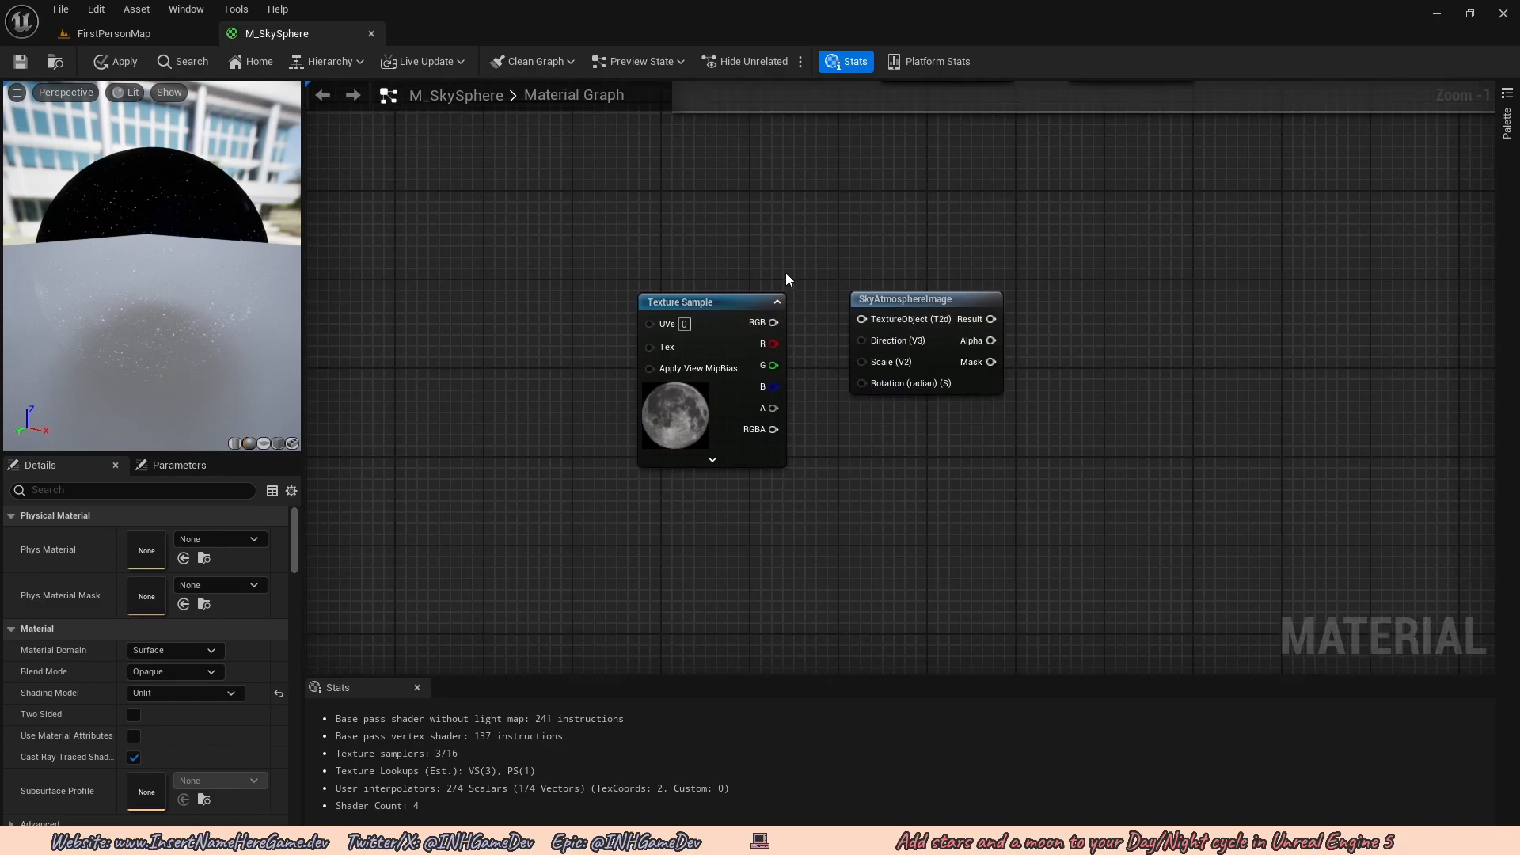
# Convert the moon Texture Sample to a Texture Object, turn it into a parameter named MoonTexrture, and assign it to the Moon group.
pyautogui.rightClick(719, 319)
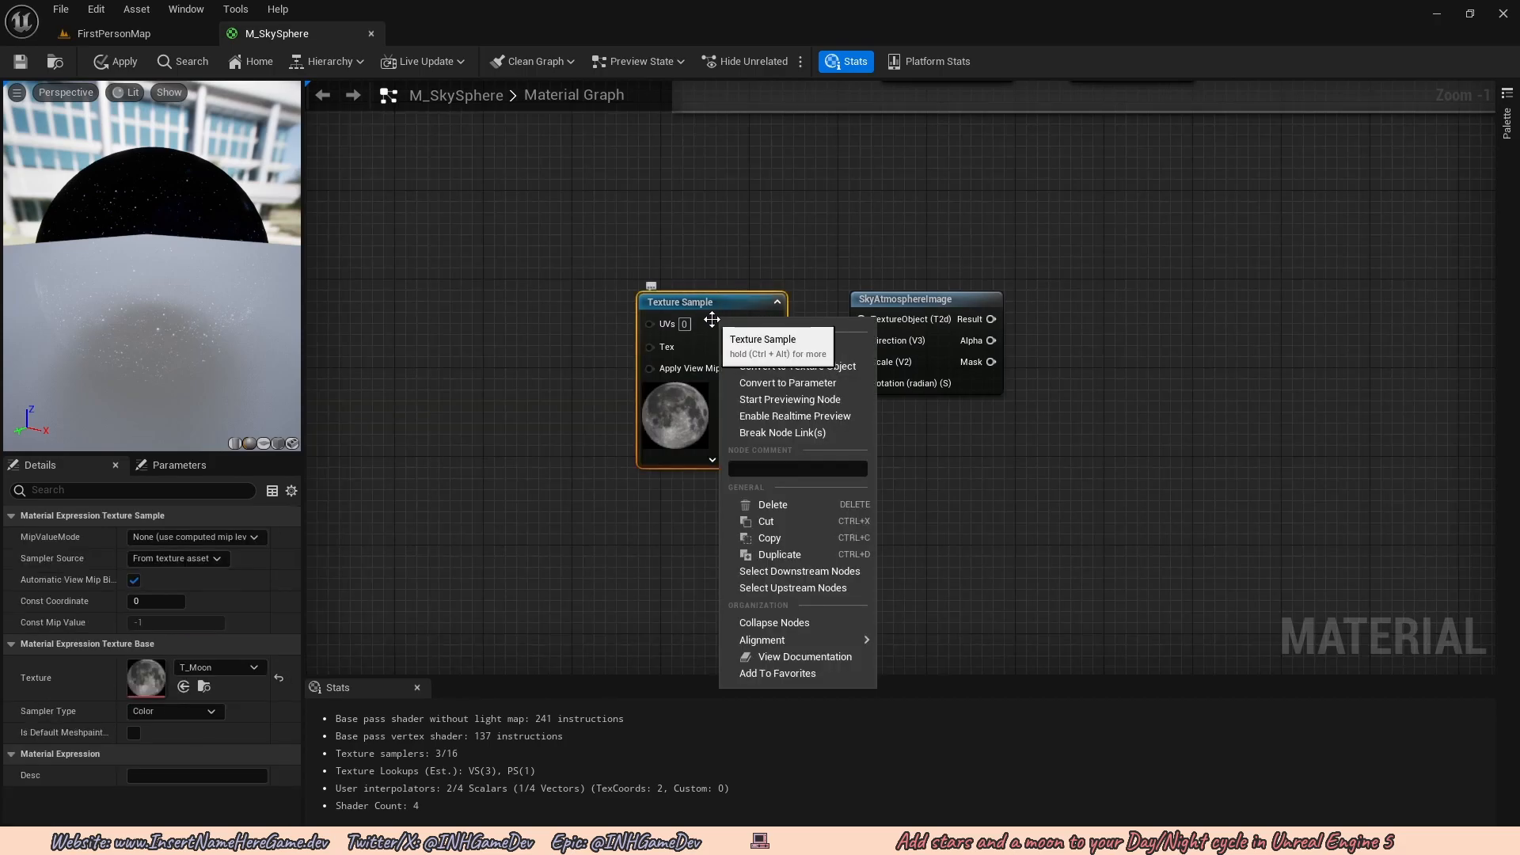
pyautogui.click(799, 366)
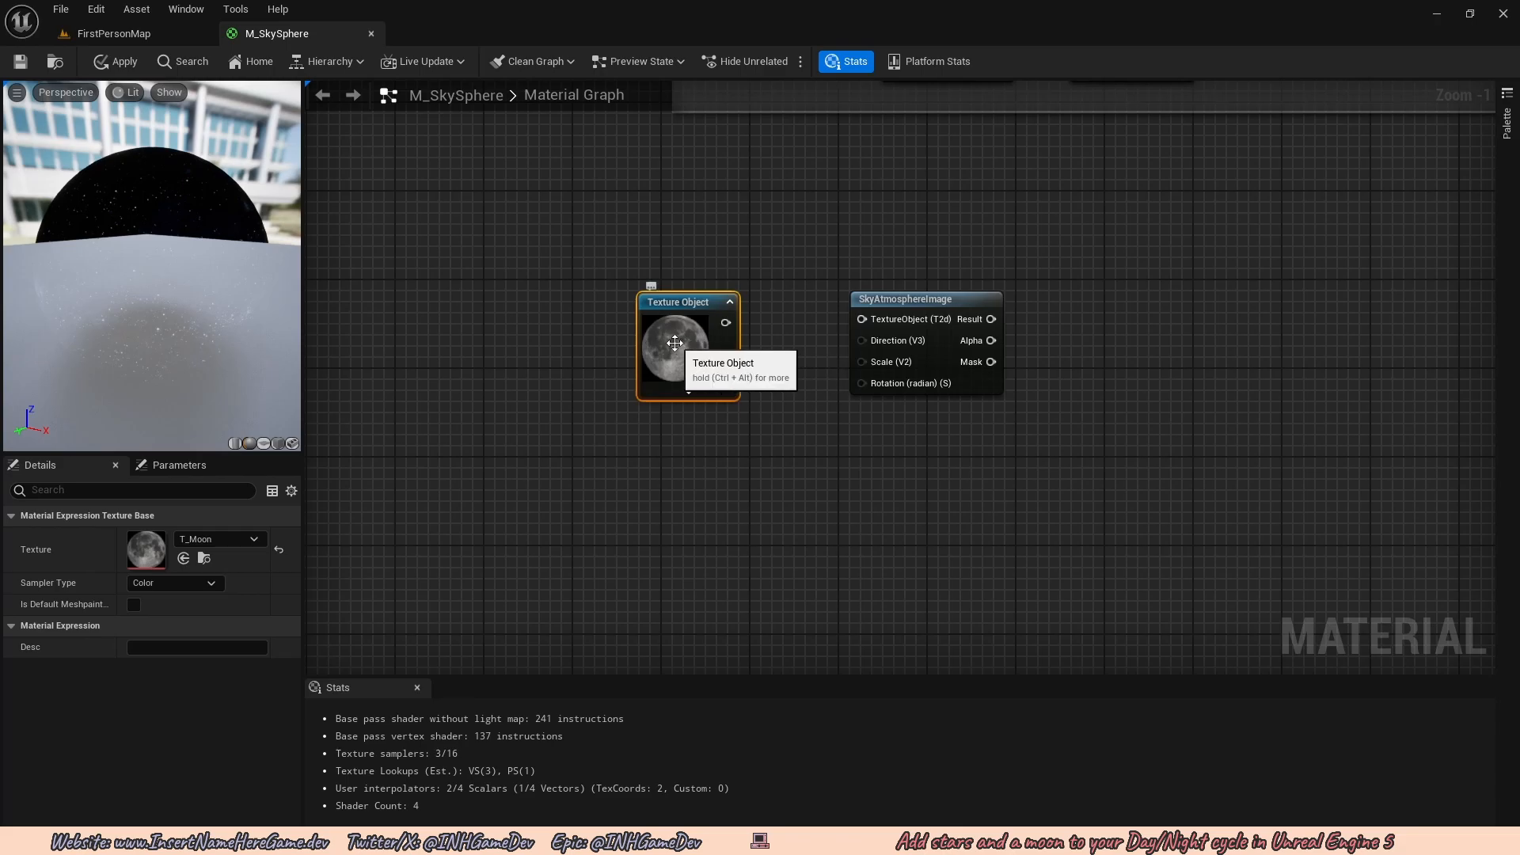
pyautogui.rightClick(675, 348)
pyautogui.click(744, 409)
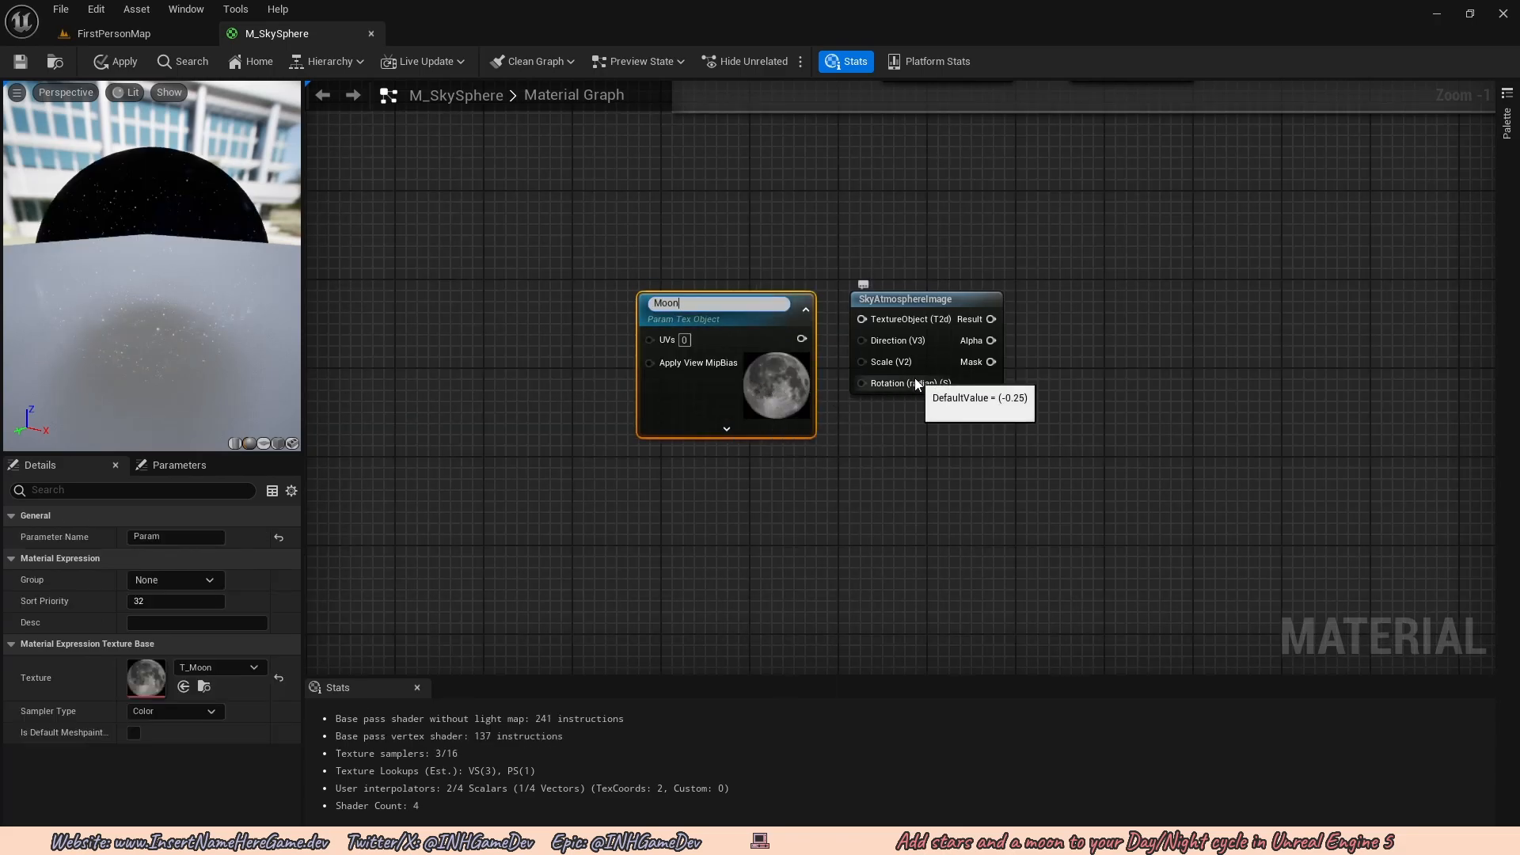
pyautogui.write('MoonTexrture')
pyautogui.press('Return')
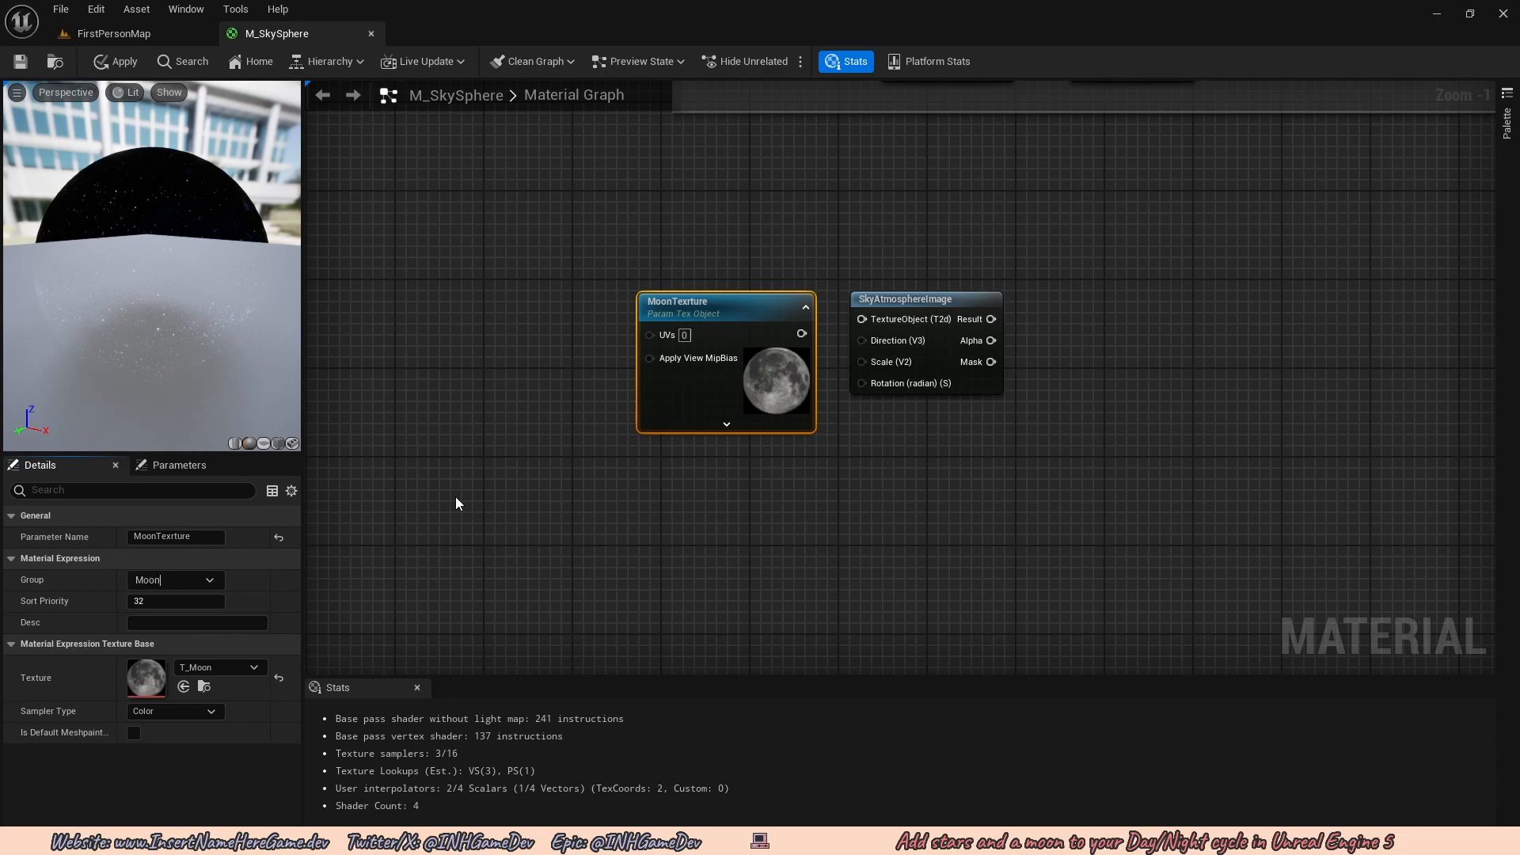
# Connect the MoonTexrture output to the SkyAtmosphereImage node's TextureObject input and move MoonTexrture up so the wire runs level.
pyautogui.moveTo(801, 333); pyautogui.dragTo(862, 319)
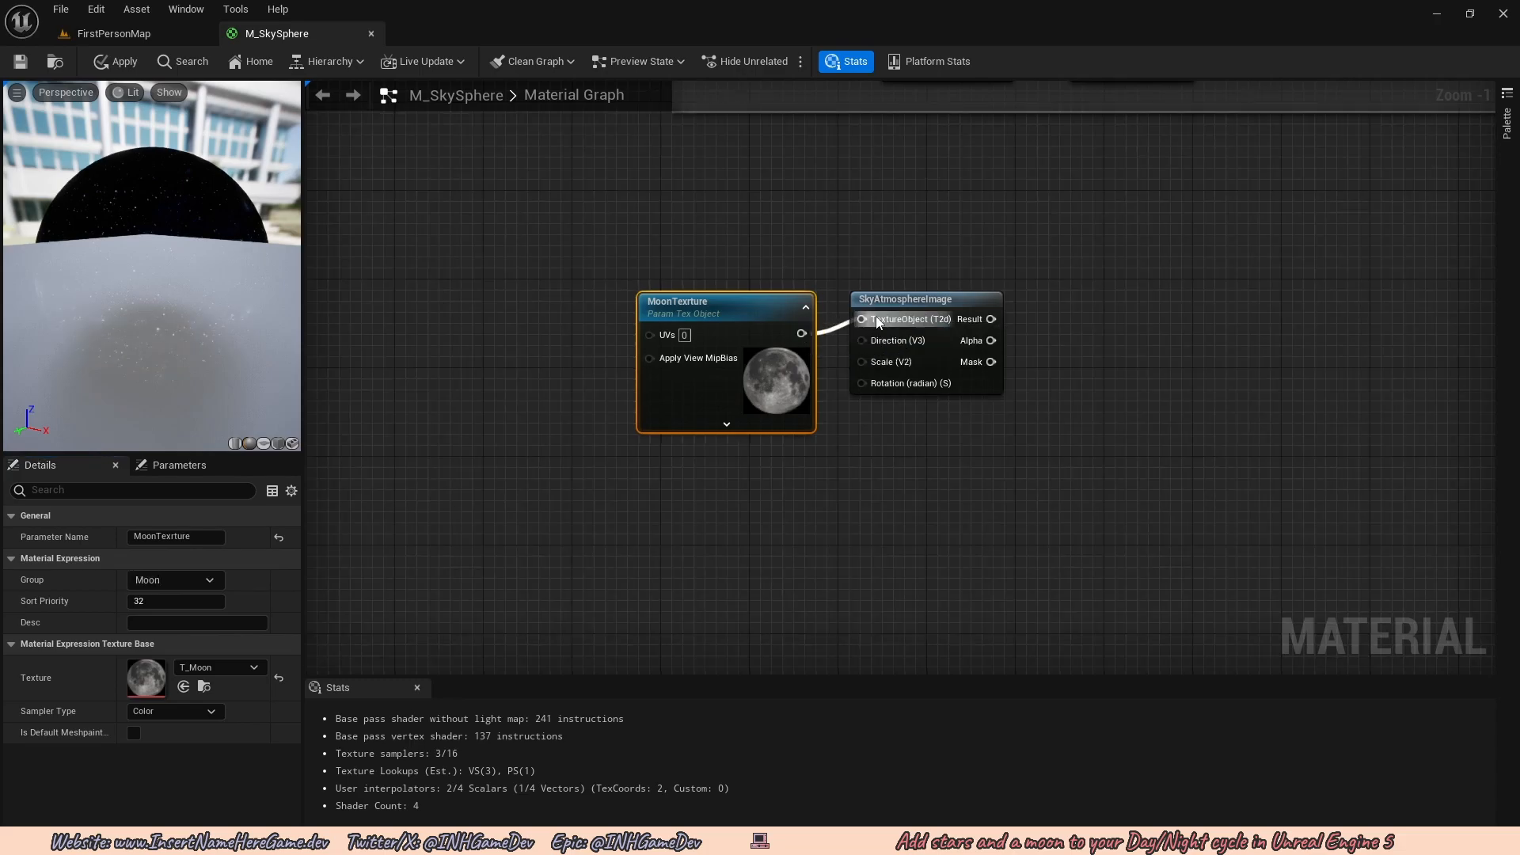
pyautogui.moveTo(758, 321); pyautogui.dragTo(759, 307)
pyautogui.moveTo(988, 387); pyautogui.dragTo(901, 399, button='right')
pyautogui.click(936, 432)
pyautogui.scroll(1, 763, 418)
pyautogui.moveTo(762, 418); pyautogui.dragTo(868, 334, button='right')
# Add a SkyAtmosphereLightDirection node below MoonTexrture and set its Light Index to 1.
pyautogui.rightClick(857, 330)
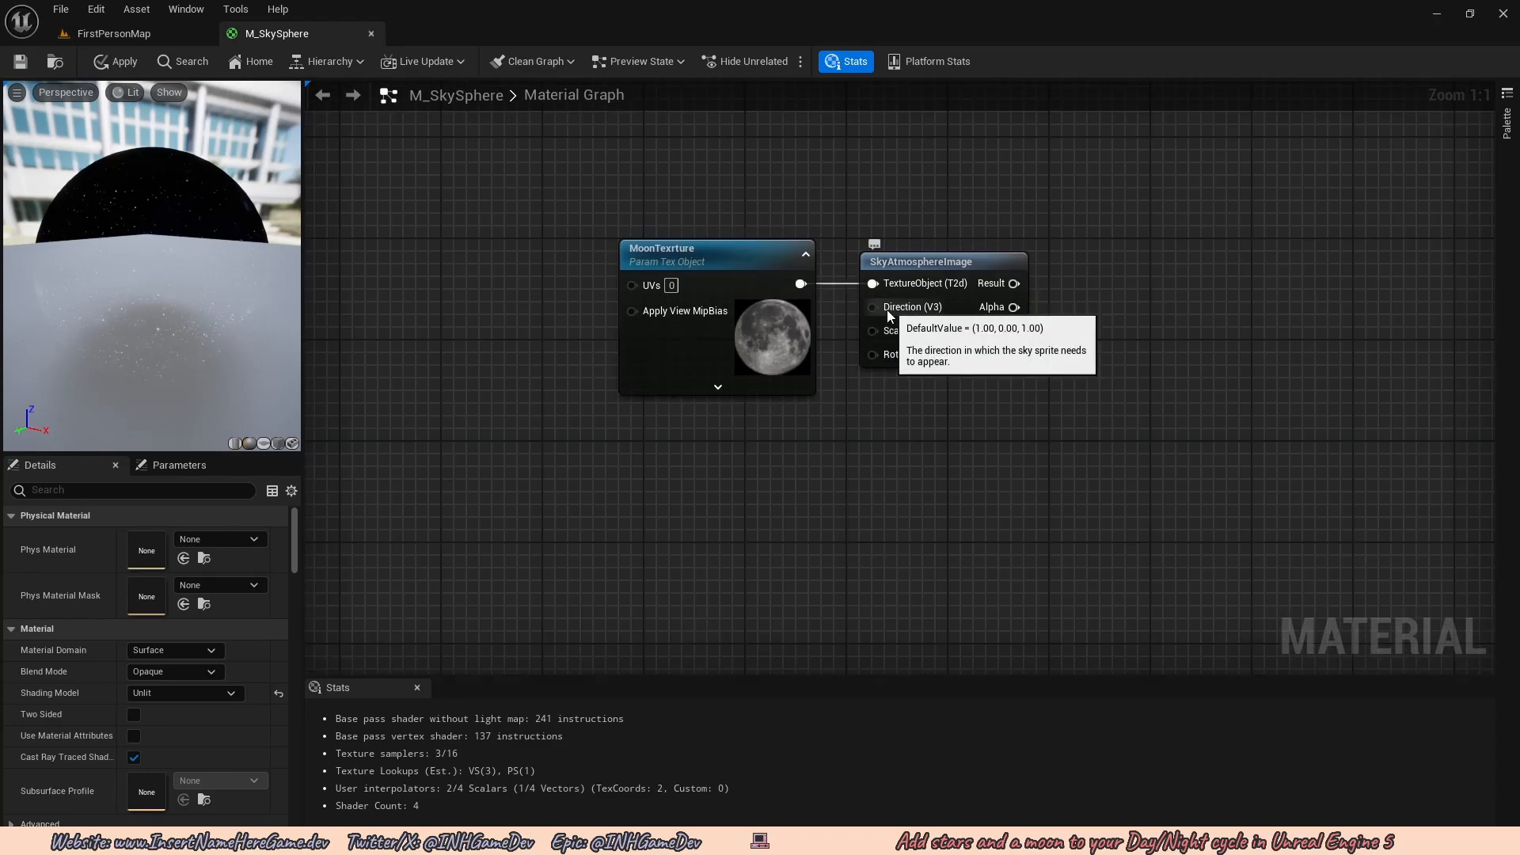
pyautogui.moveTo(774, 350); pyautogui.dragTo(802, 314, button='right')
pyautogui.moveTo(778, 383); pyautogui.dragTo(799, 364, button='right')
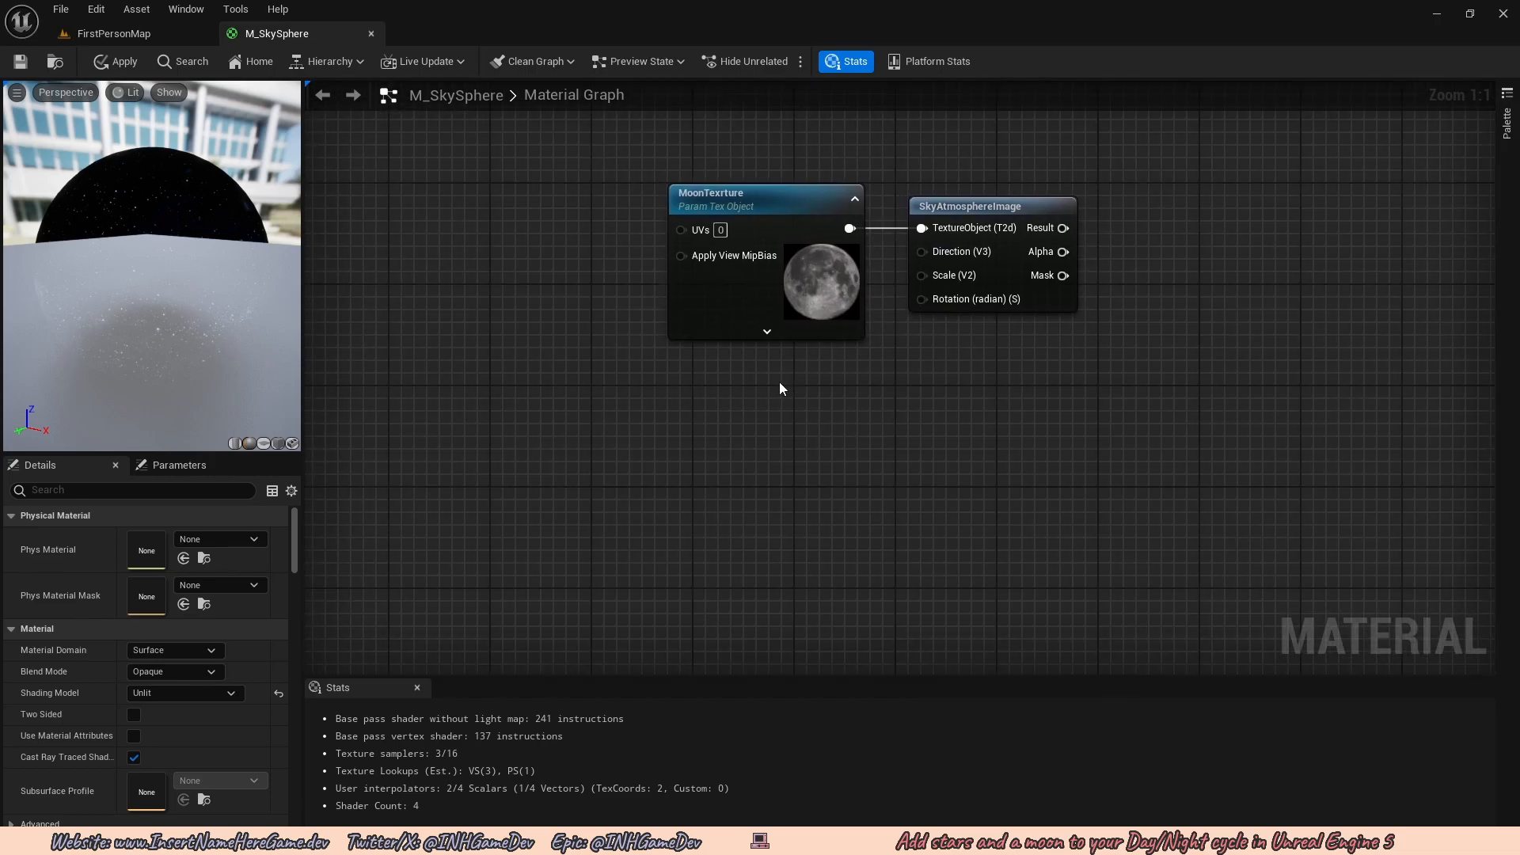
pyautogui.moveTo(922, 252); pyautogui.dragTo(911, 322)
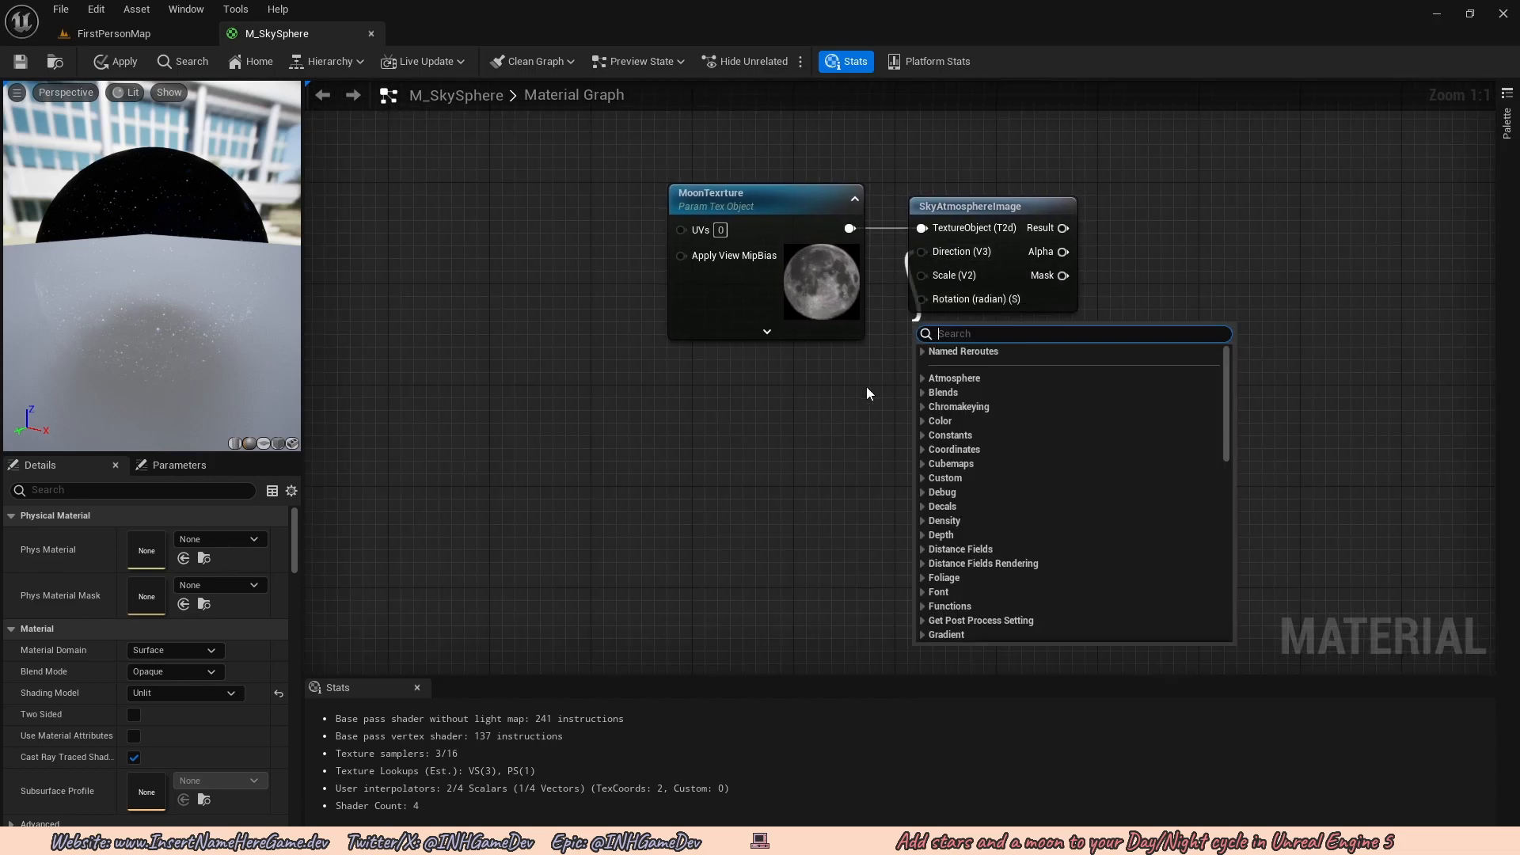
pyautogui.moveTo(692, 419); pyautogui.dragTo(714, 393, button='right')
pyautogui.rightClick(684, 388)
pyautogui.write('Light dire')
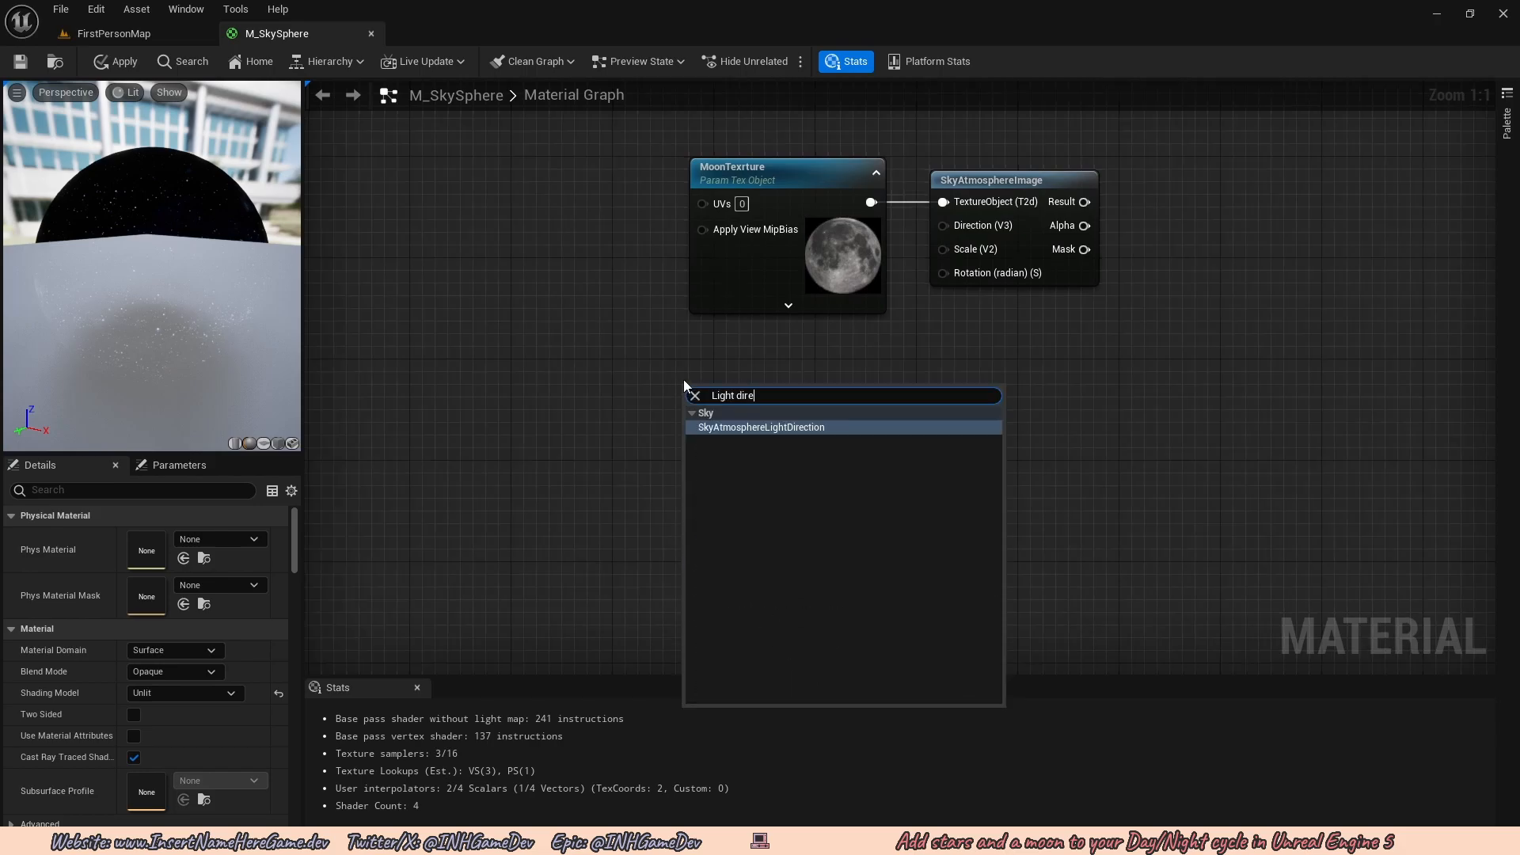
pyautogui.click(733, 430)
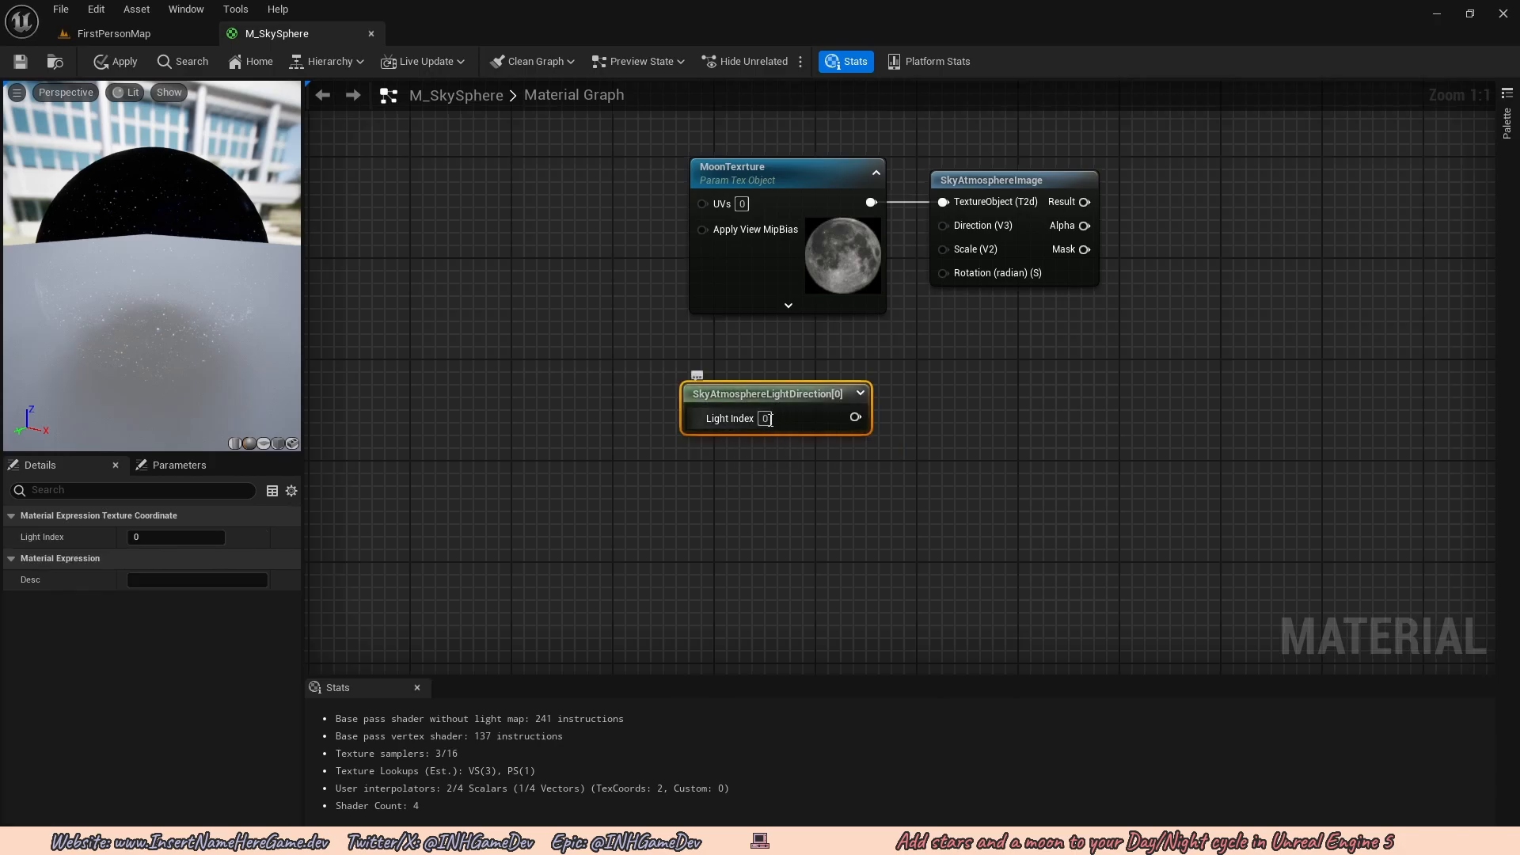
pyautogui.click(766, 418)
pyautogui.write('1')
pyautogui.press('Return')
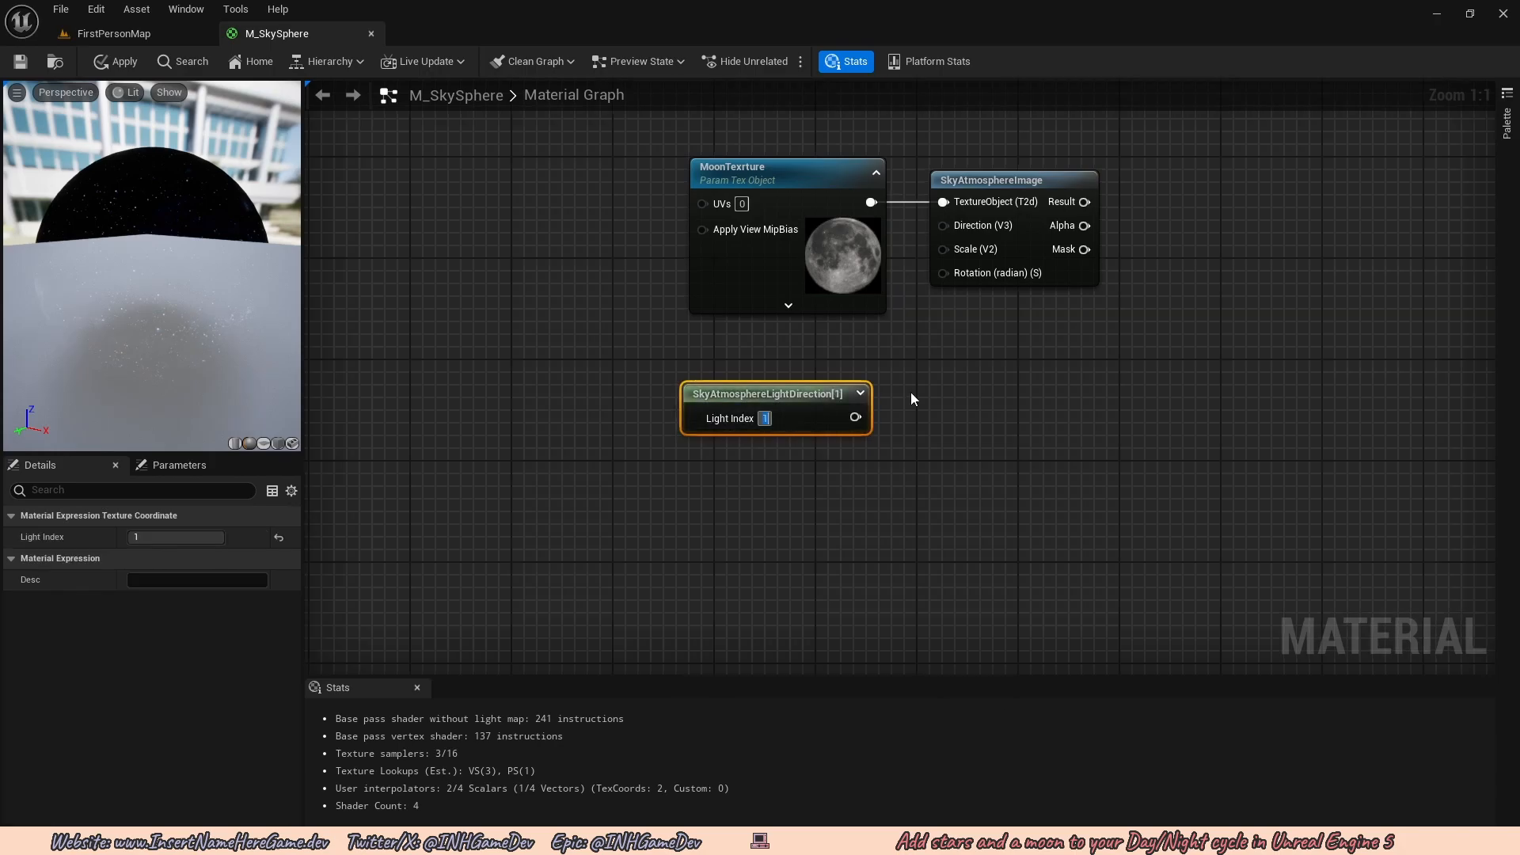
# Move the SkyAtmosphereLightDirection node close beneath MoonTexrture and connect it to the SkyAtmosphereImage node's Direction input.
pyautogui.moveTo(969, 415); pyautogui.dragTo(923, 450, button='right')
pyautogui.moveTo(809, 451); pyautogui.dragTo(799, 376)
pyautogui.moveTo(924, 472); pyautogui.dragTo(905, 447, button='right')
pyautogui.click(905, 446)
pyautogui.moveTo(869, 275); pyautogui.dragTo(876, 231, button='right')
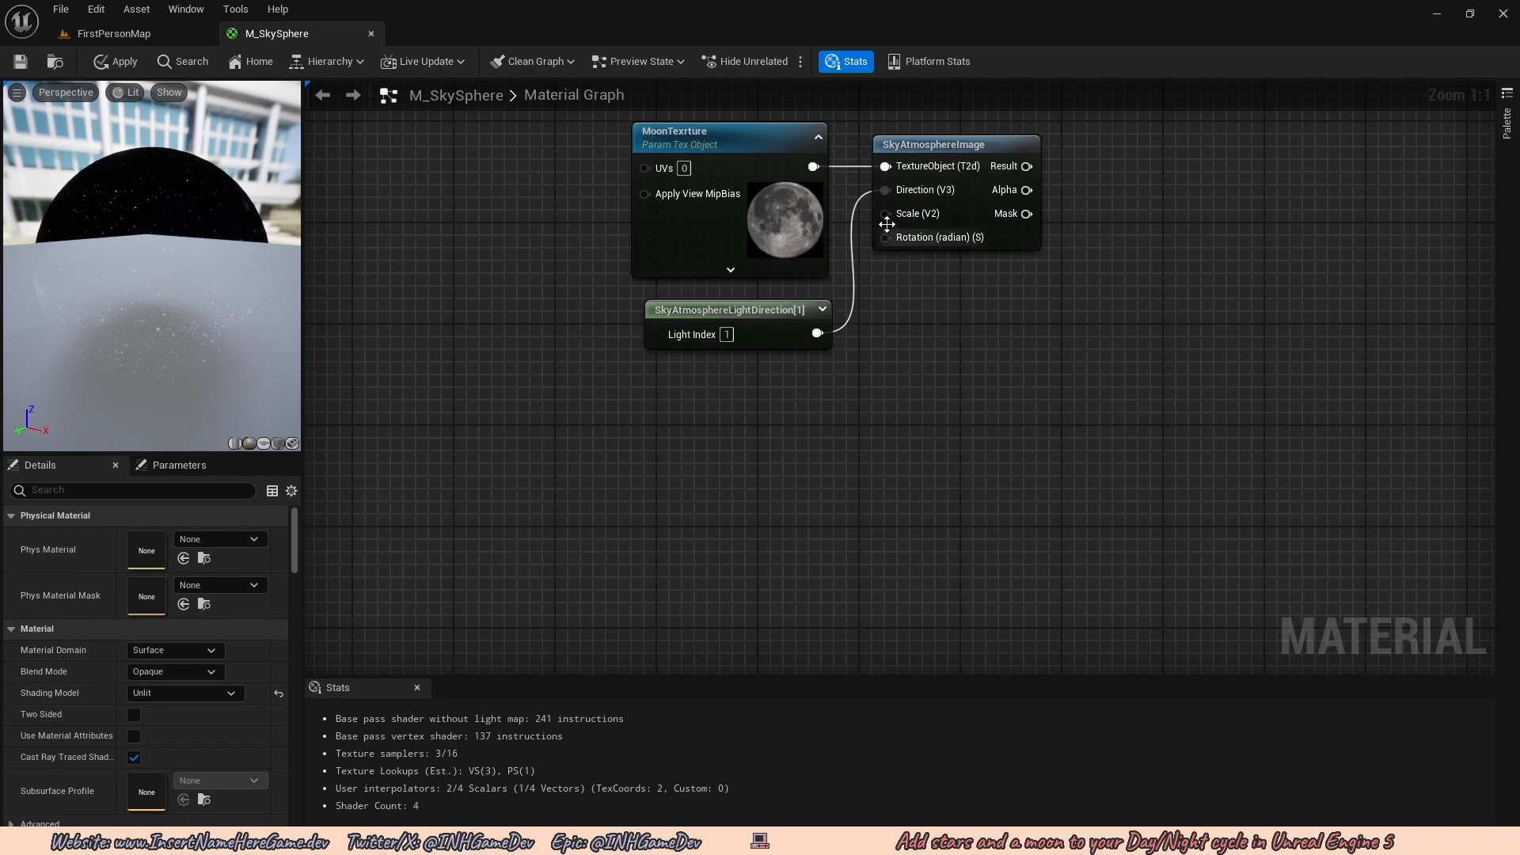
# Add a constant below the light direction node and convert it to a scalar parameter named MoonScale.
pyautogui.moveTo(936, 285); pyautogui.dragTo(924, 402, button='right')
pyautogui.click(763, 430)
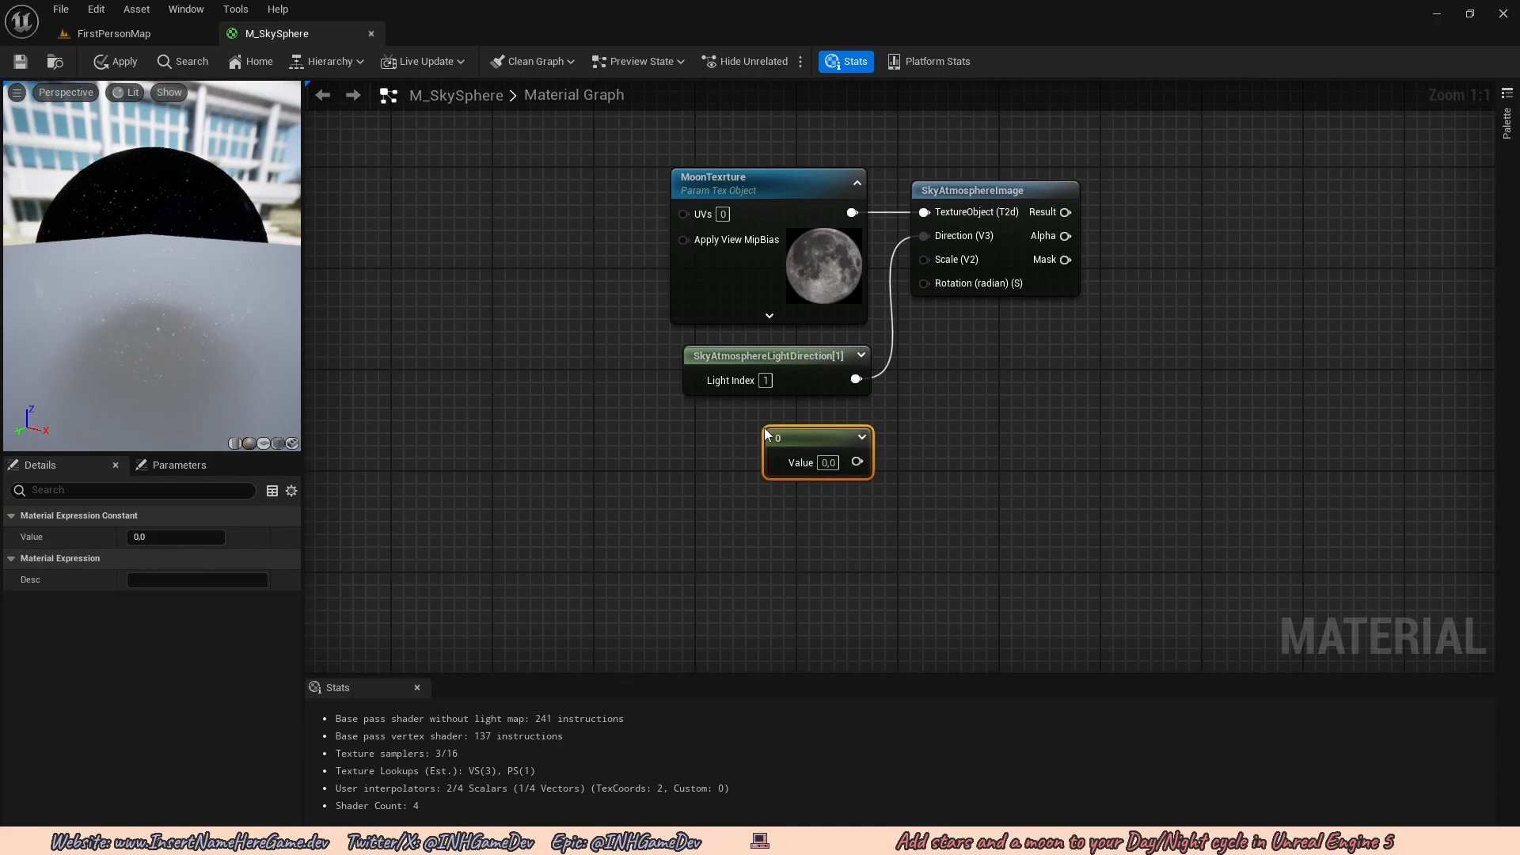
pyautogui.rightClick(787, 437)
pyautogui.click(837, 470)
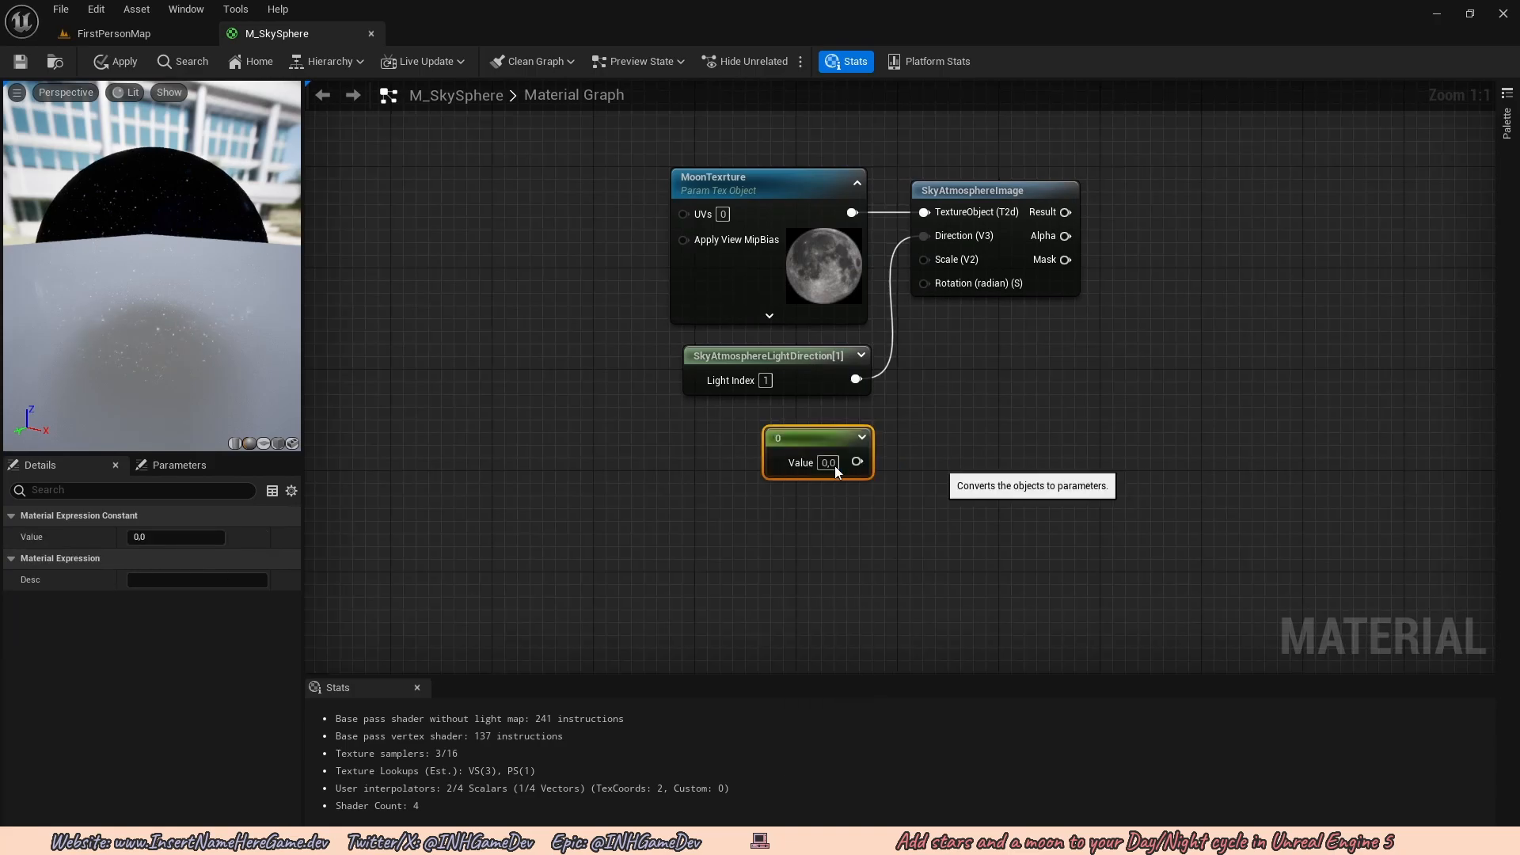
pyautogui.write('MoonScale')
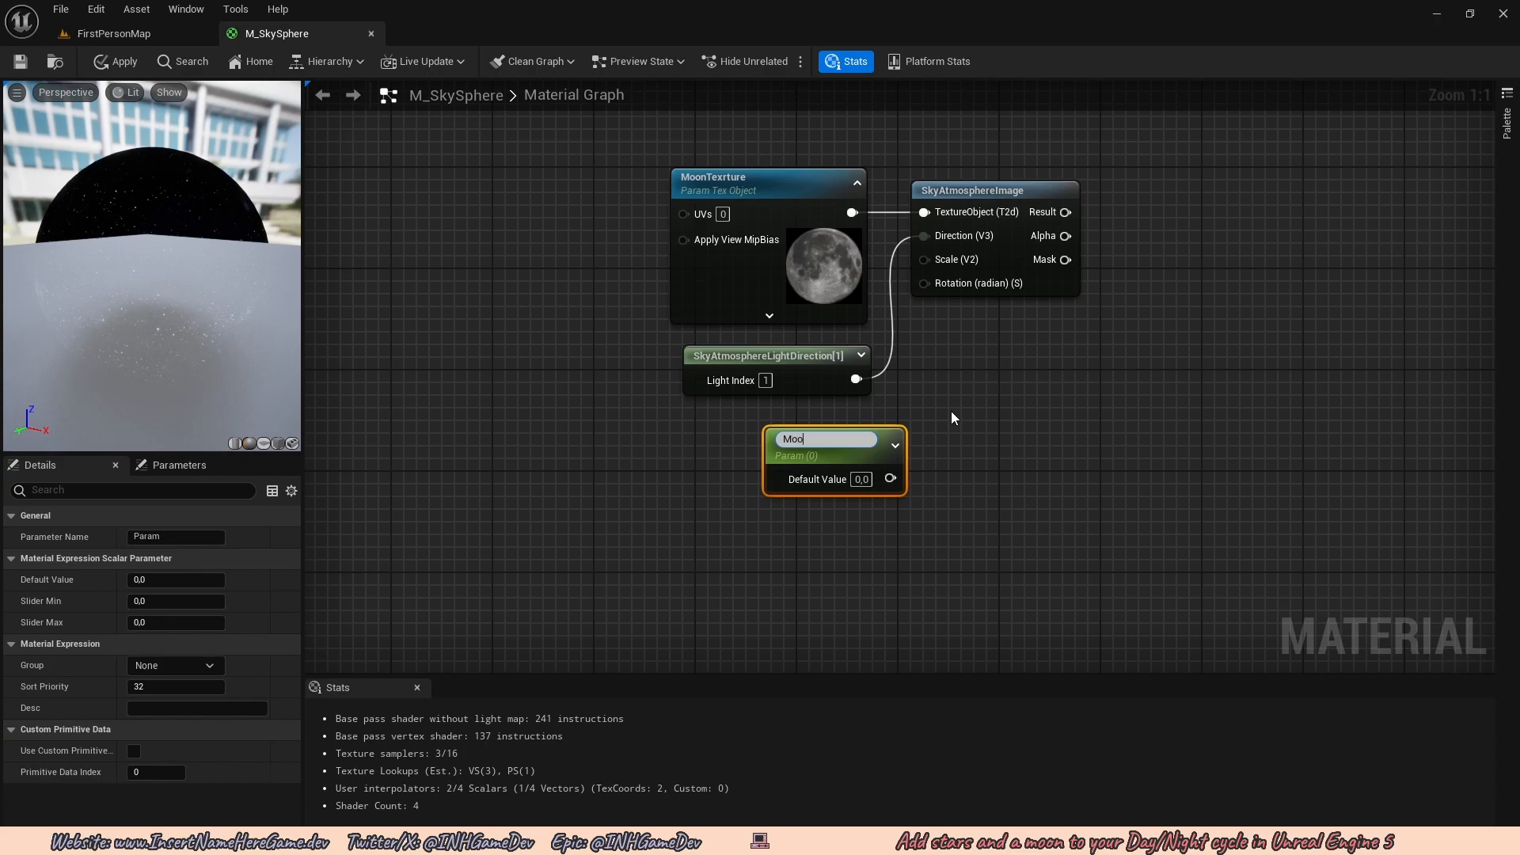
pyautogui.press('Return')
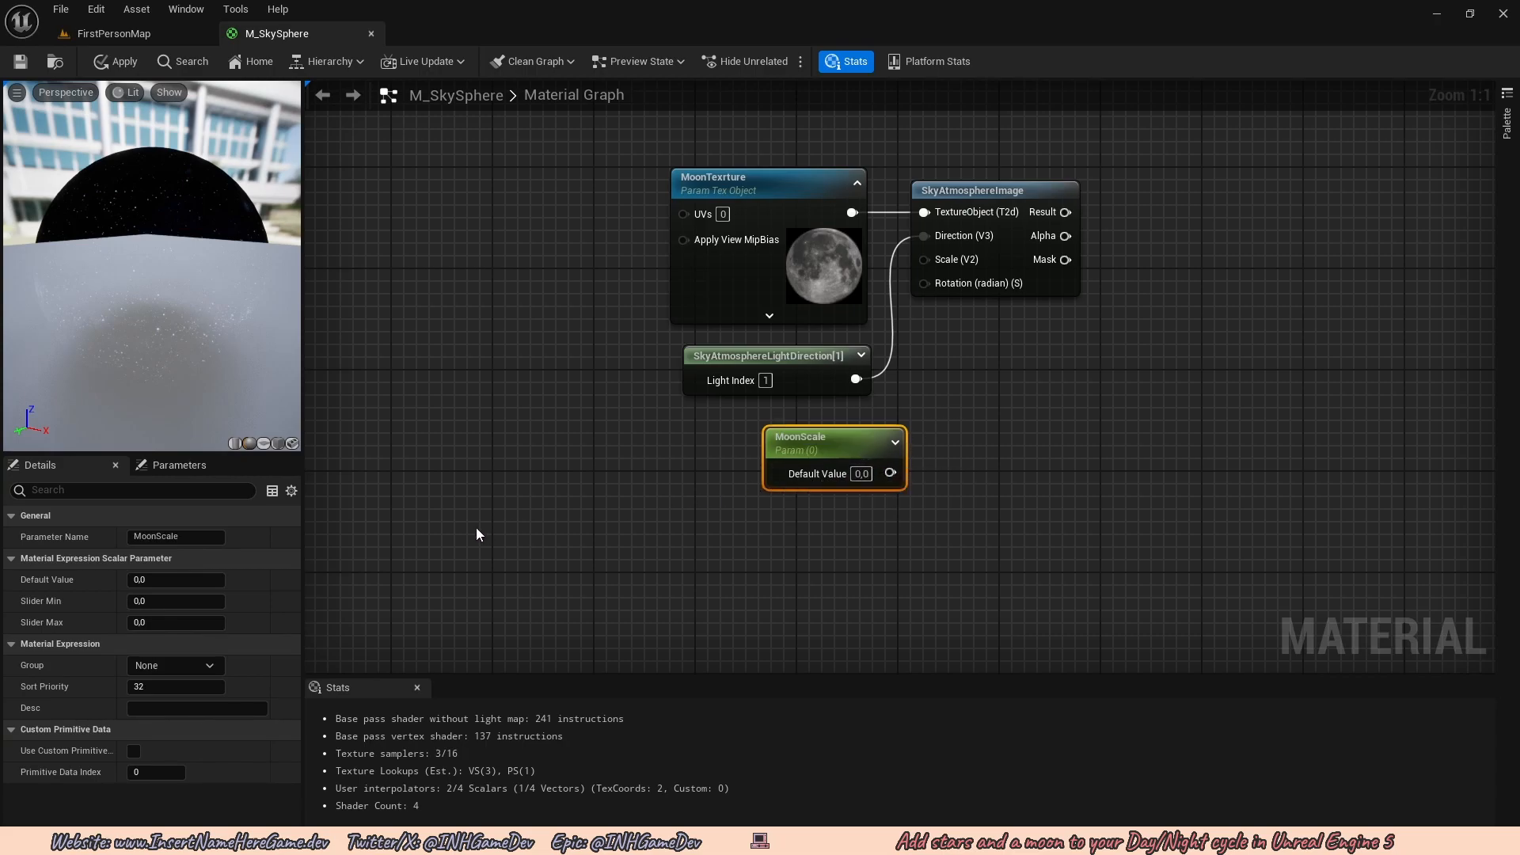
# Set MoonScale's default value to 1 and assign it to the Moon parameter group.
pyautogui.click(174, 580)
pyautogui.write('1')
pyautogui.press('Return')
pyautogui.click(175, 665)
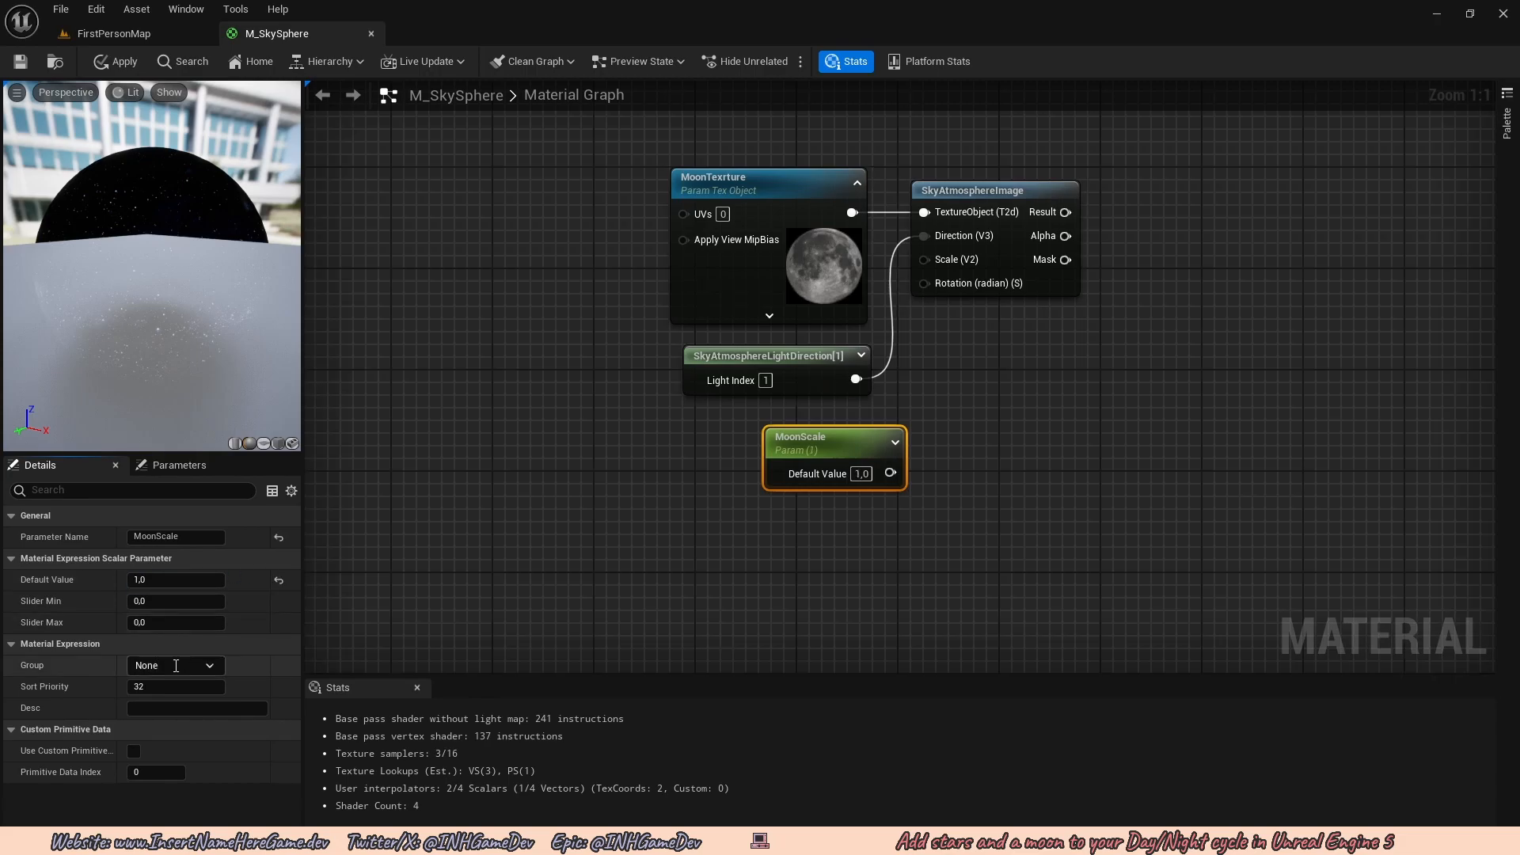
pyautogui.press('BackSpace')
pyautogui.press('BackSpace')
pyautogui.press('BackSpace')
pyautogui.press('BackSpace')
pyautogui.write('Moon')
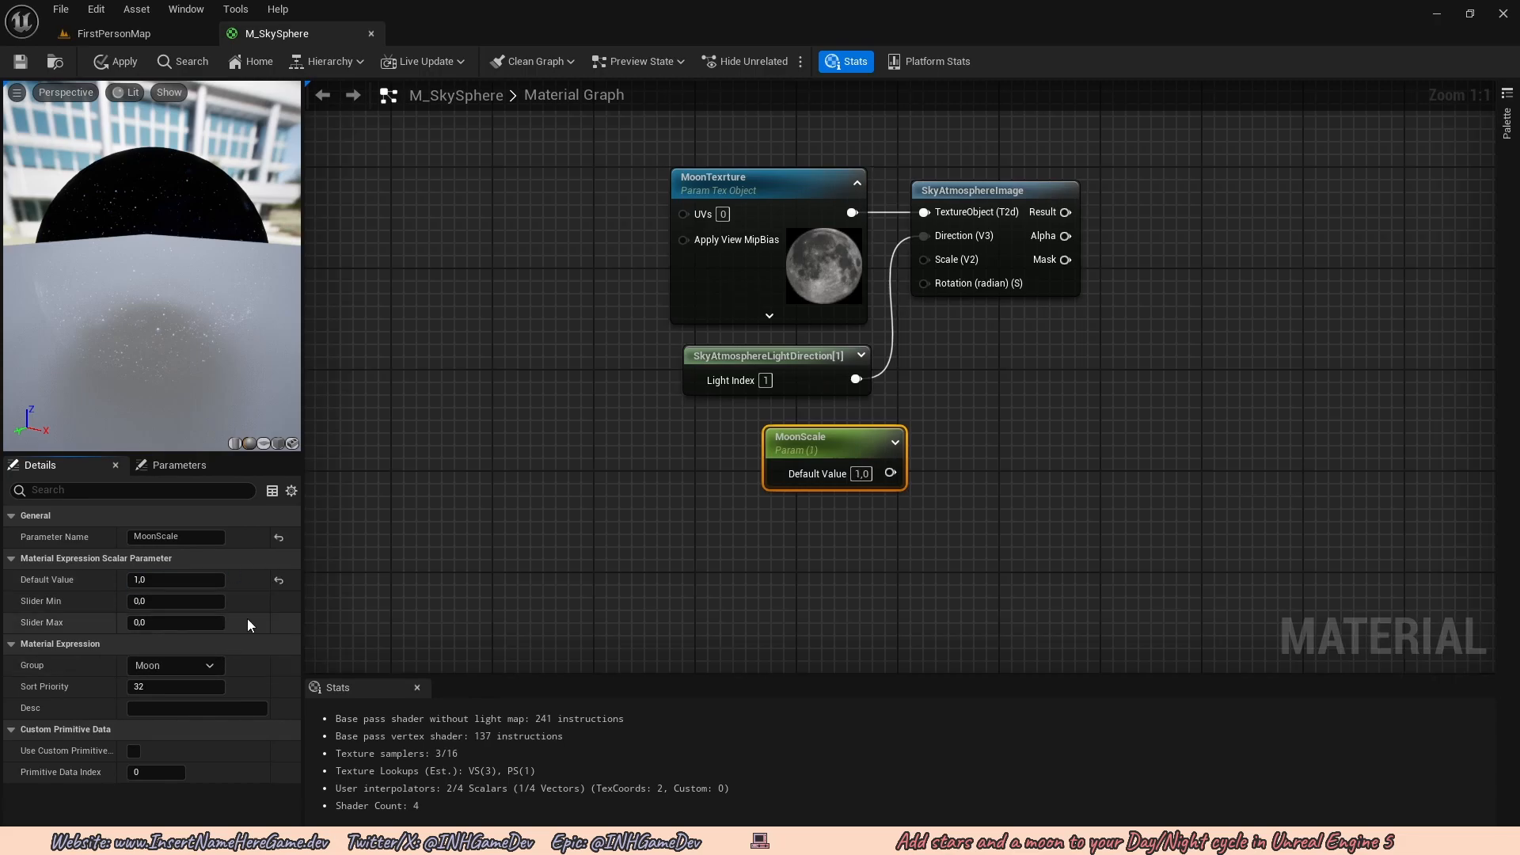
# Connect MoonScale to the SkyAtmosphereImage node's Scale input and position it under the light direction node.
pyautogui.moveTo(589, 494); pyautogui.dragTo(479, 466, button='right')
pyautogui.moveTo(738, 439); pyautogui.dragTo(815, 232)
pyautogui.moveTo(831, 406)
pyautogui.mouseDown(button='right')
pyautogui.moveTo(780, 441)
pyautogui.moveTo(805, 396)
pyautogui.mouseUp(button='right')
pyautogui.moveTo(774, 228); pyautogui.dragTo(760, 407)
pyautogui.moveTo(680, 439); pyautogui.dragTo(745, 446, button='right')
pyautogui.moveTo(867, 313); pyautogui.dragTo(852, 327, button='right')
pyautogui.moveTo(665, 475); pyautogui.dragTo(671, 444, button='right')
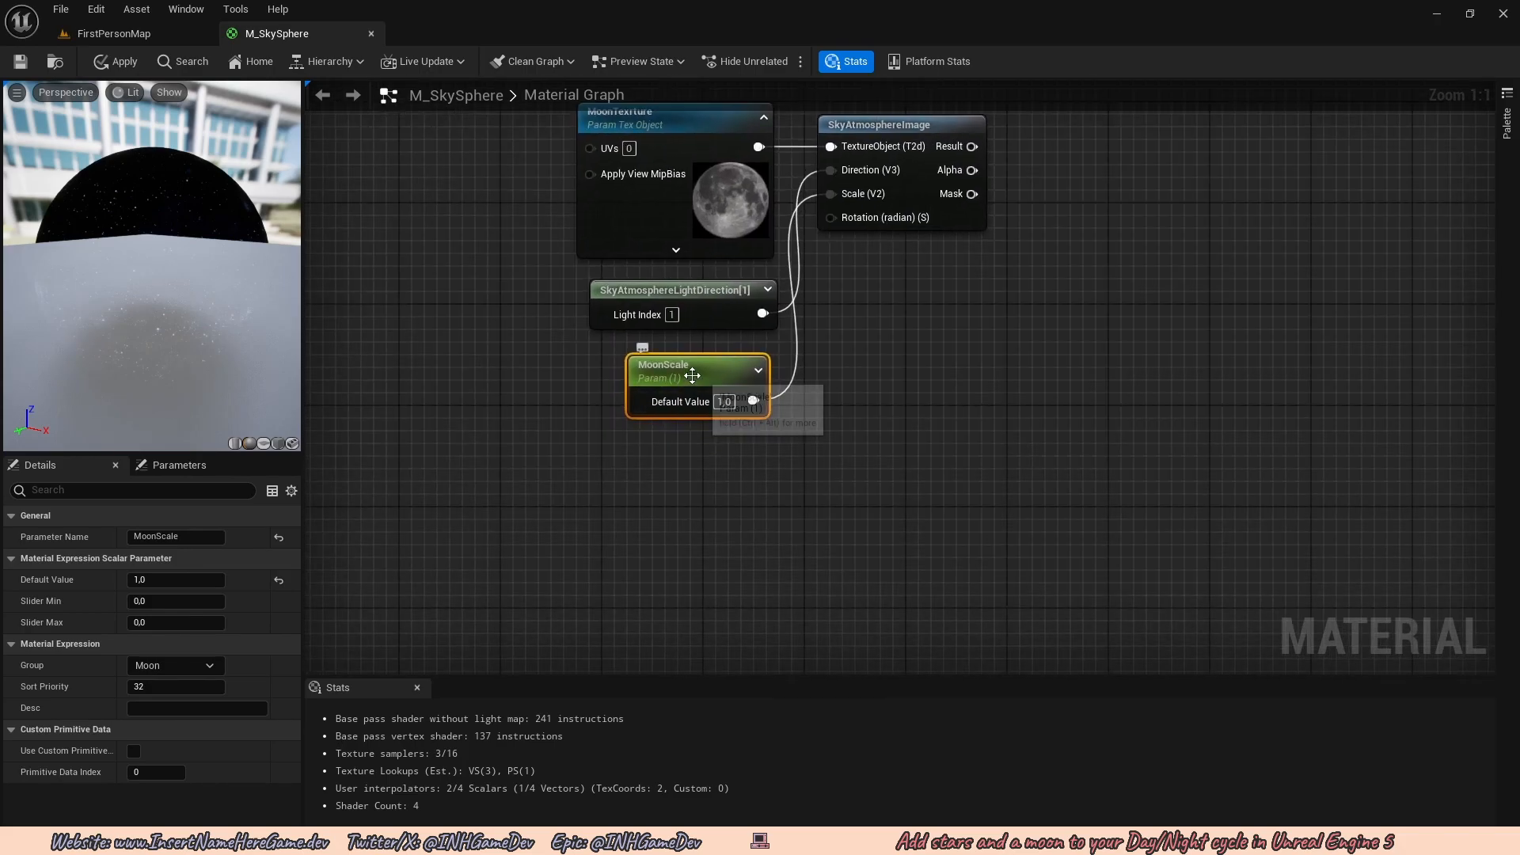
# Add another constant below MoonScale and convert it to a scalar parameter named MoonRotation.
pyautogui.rightClick(666, 453)
pyautogui.click(640, 461)
pyautogui.press('1')
pyautogui.click(640, 461)
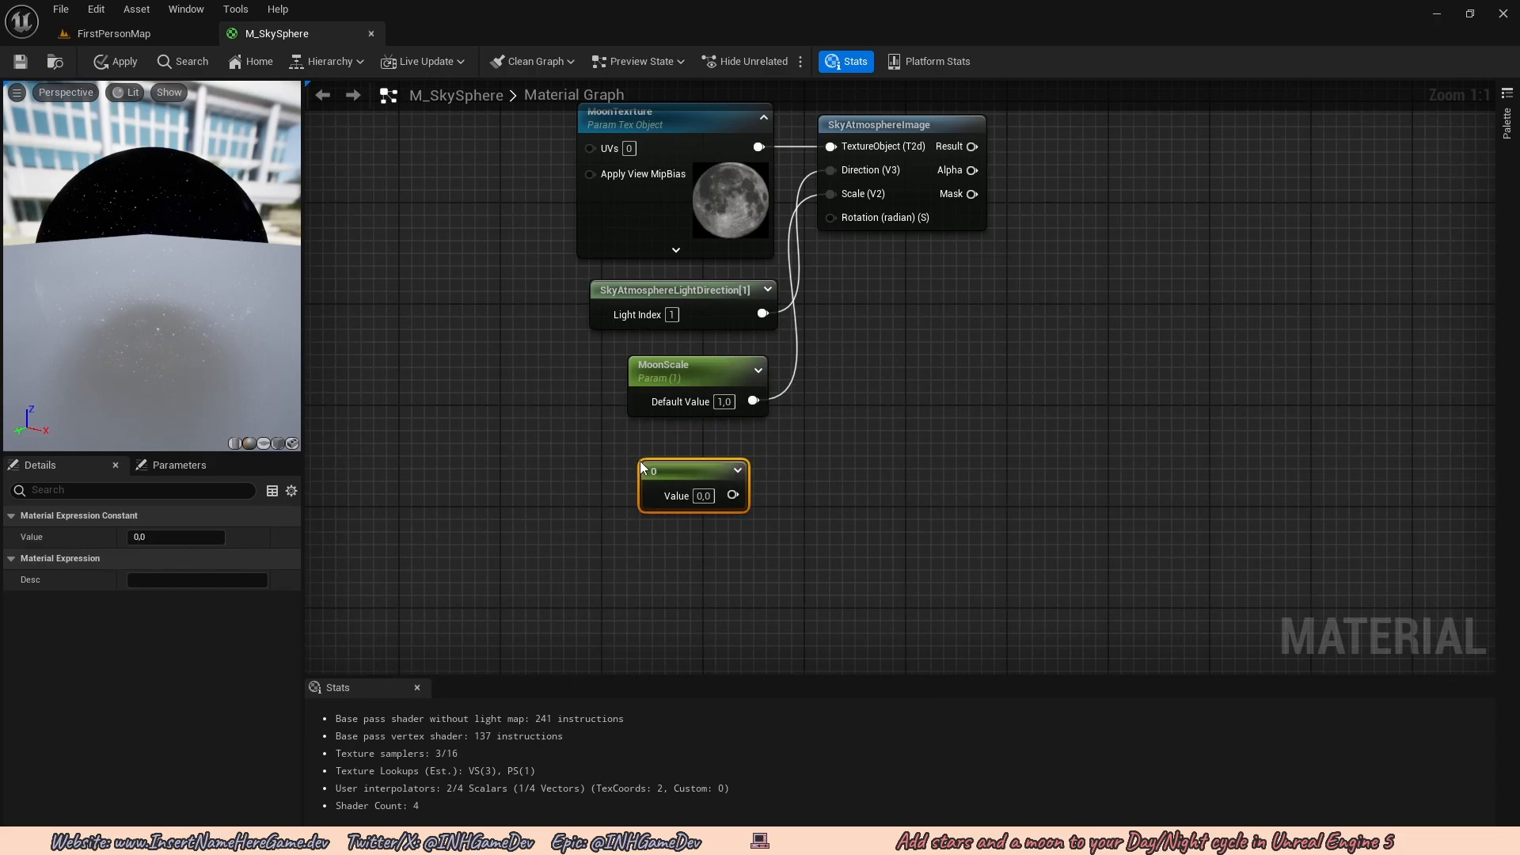
pyautogui.rightClick(660, 467)
pyautogui.click(748, 496)
pyautogui.write('MoonRotation')
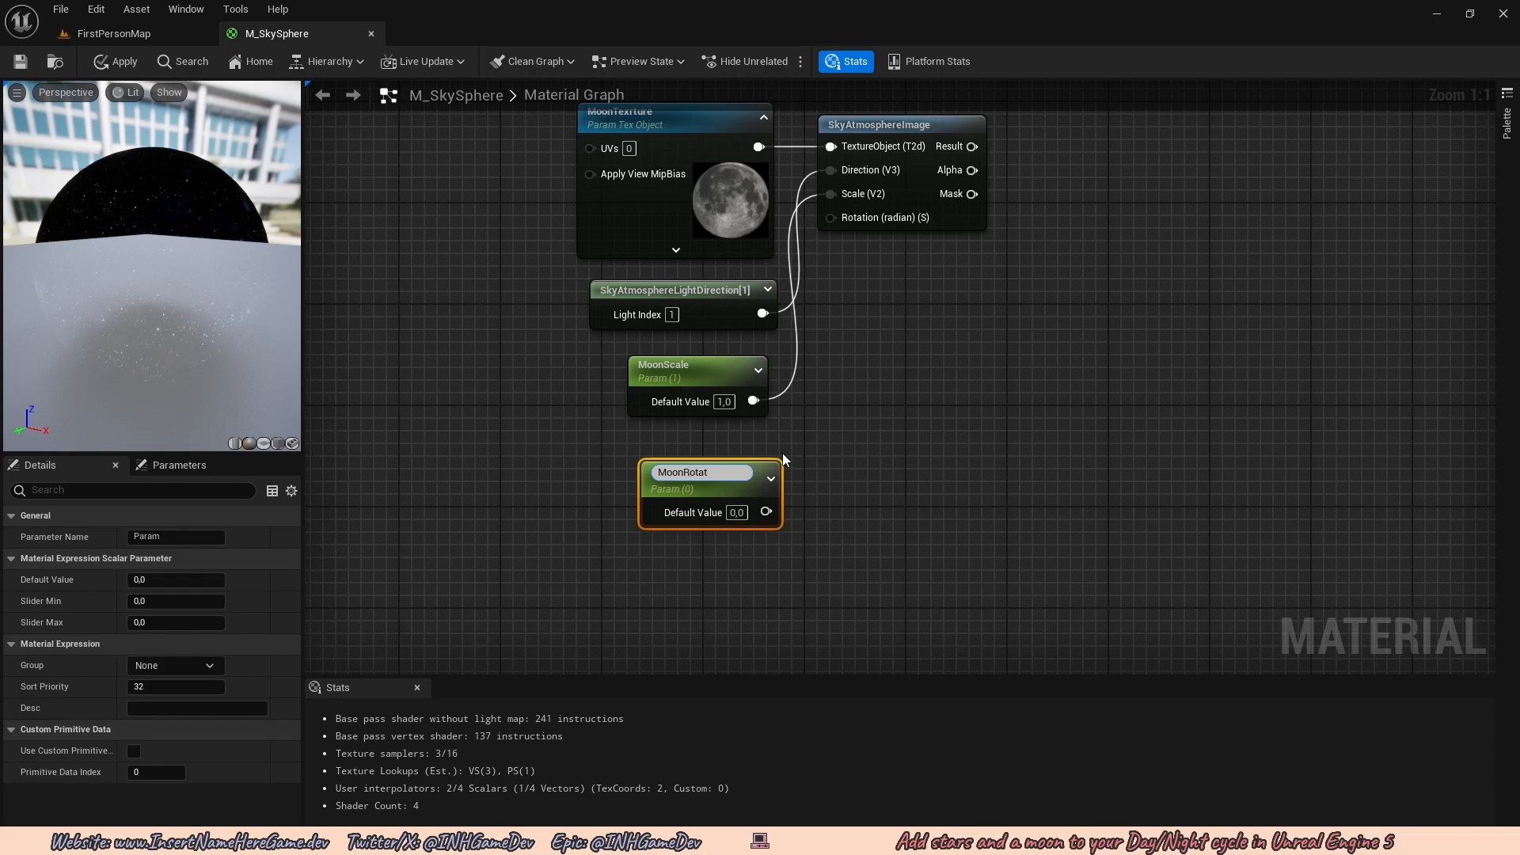
pyautogui.press('Return')
# Assign MoonRotation to the Moon group and connect it to the SkyAtmosphereImage node's Rotation input.
pyautogui.moveTo(394, 586); pyautogui.dragTo(360, 627, button='right')
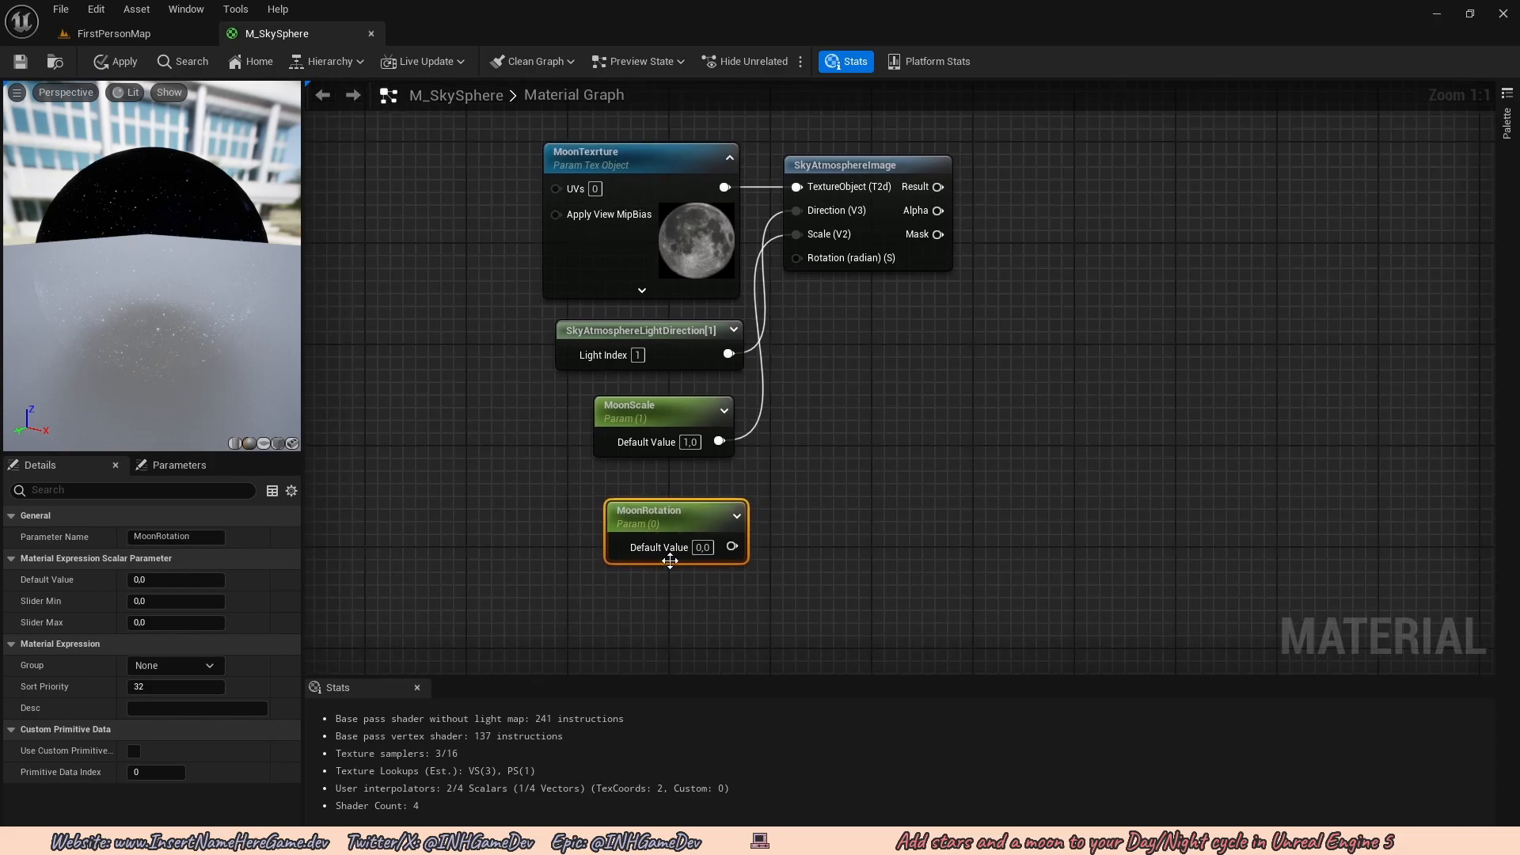
pyautogui.click(205, 665)
pyautogui.click(146, 683)
pyautogui.moveTo(731, 546); pyautogui.dragTo(683, 497)
# Create a named reroute declaration called Moon from the SkyAtmosphereImage node's Result output.
pyautogui.scroll(-2, 943, 388)
pyautogui.moveTo(956, 381); pyautogui.dragTo(679, 541, button='right')
pyautogui.click(678, 482)
pyautogui.scroll(1, 651, 432)
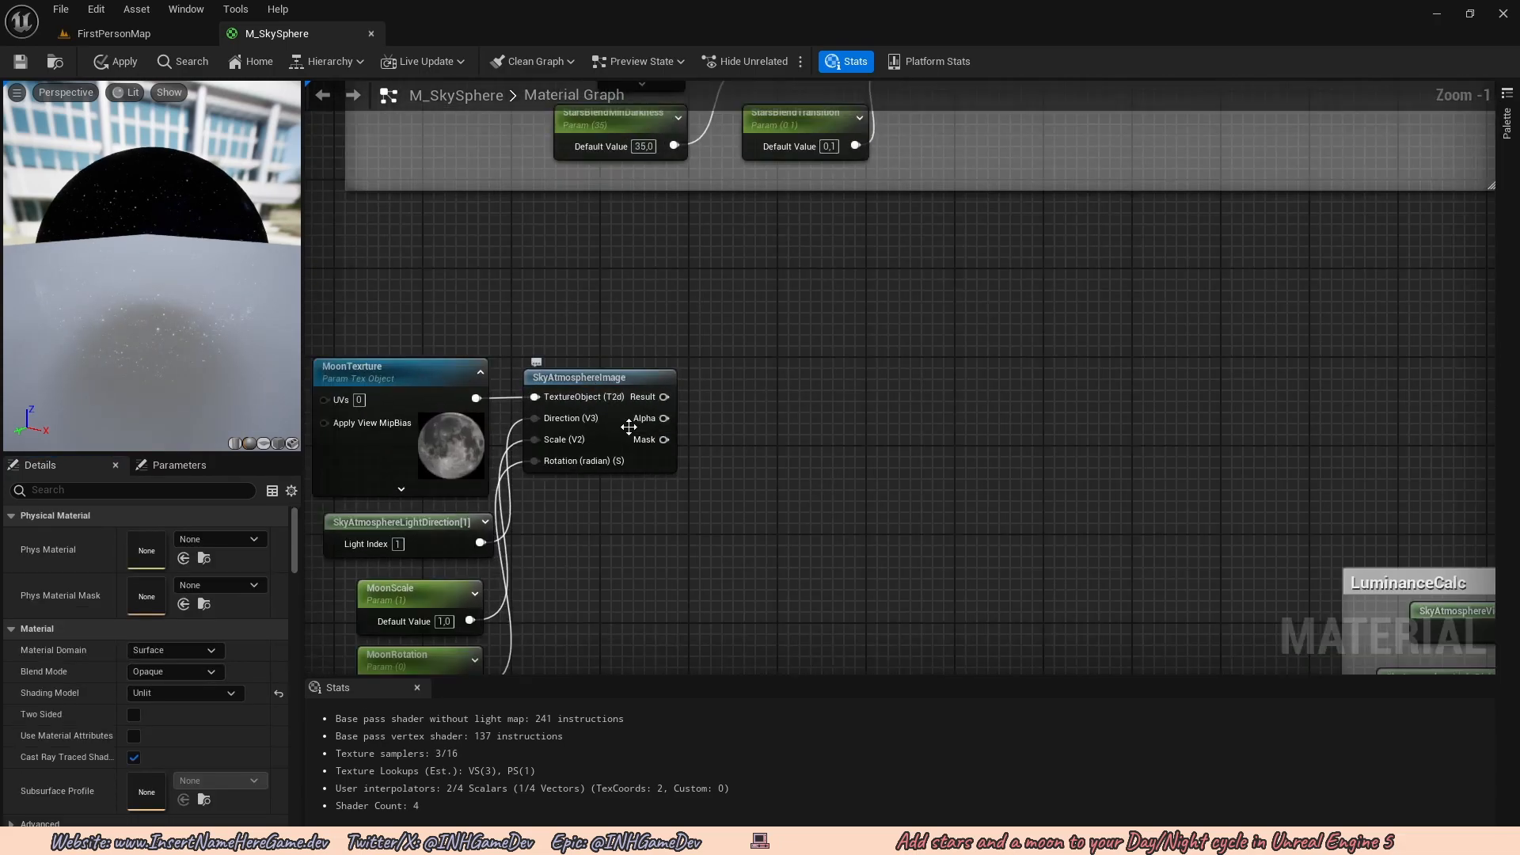
pyautogui.moveTo(673, 392); pyautogui.dragTo(797, 347, button='right')
pyautogui.scroll(1, 838, 363)
pyautogui.moveTo(652, 332); pyautogui.dragTo(897, 325)
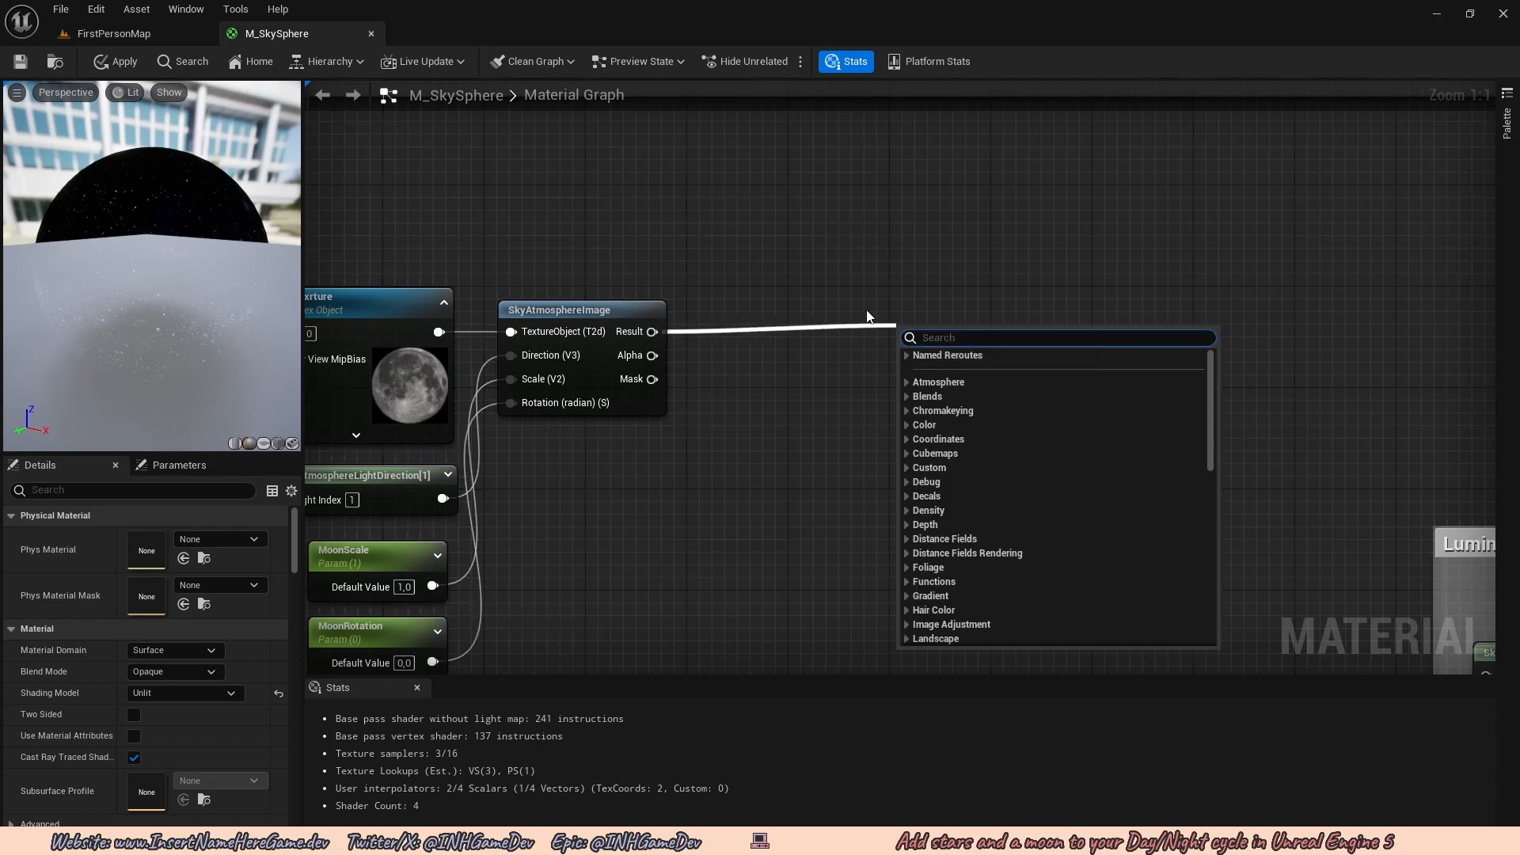
pyautogui.write('named')
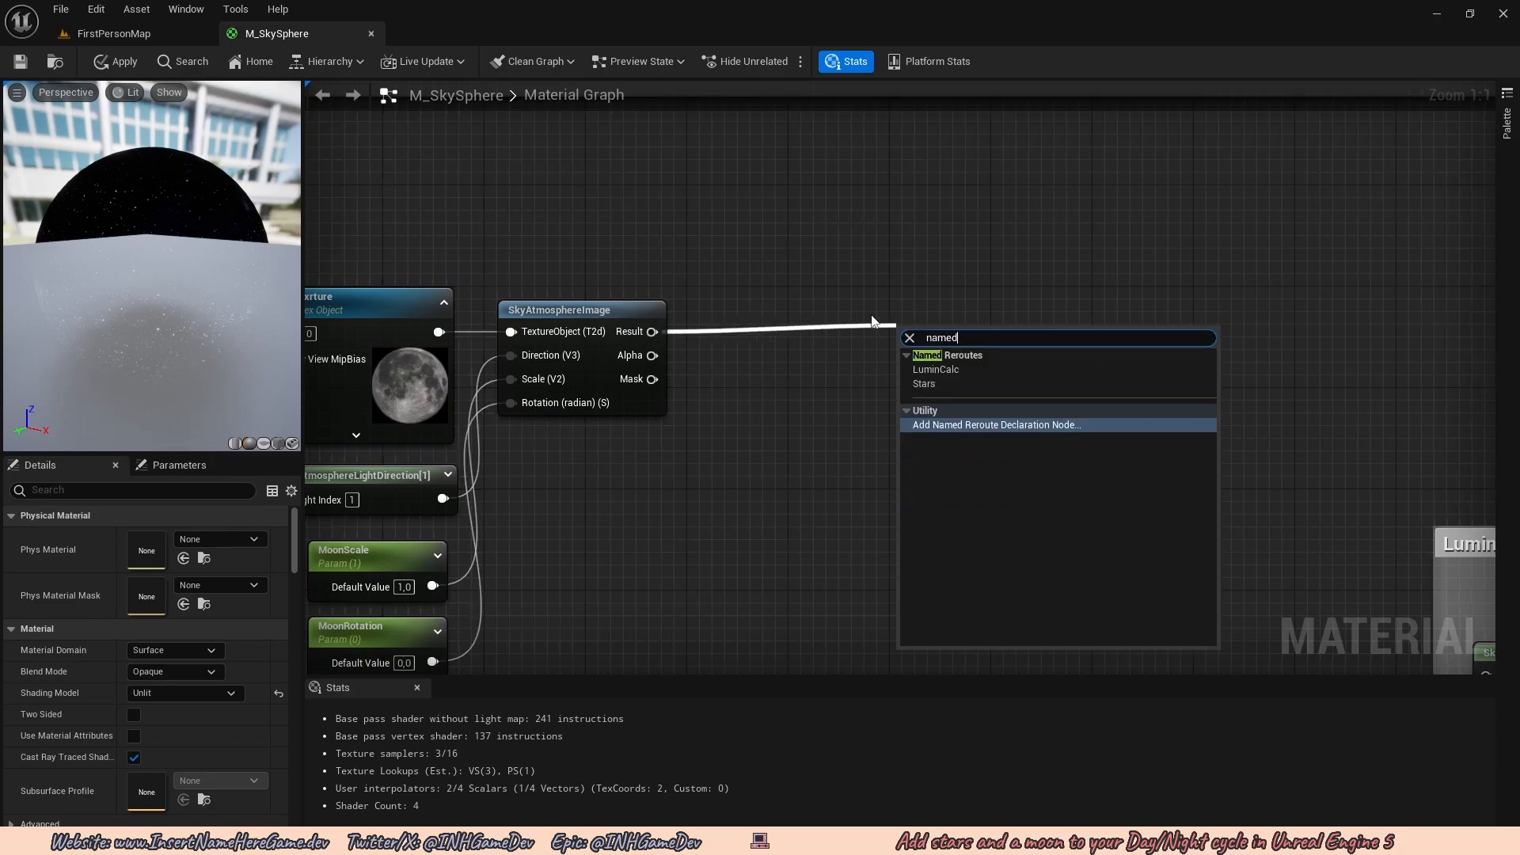
pyautogui.click(1018, 425)
pyautogui.write('Moon')
pyautogui.press('Return')
# Enclose all the moon nodes, including the Moon reroute, in a comment box titled Moon.
pyautogui.scroll(-5, 914, 363)
pyautogui.scroll(2, 996, 396)
pyautogui.scroll(-1, 996, 403)
pyautogui.moveTo(1001, 543); pyautogui.dragTo(559, 262)
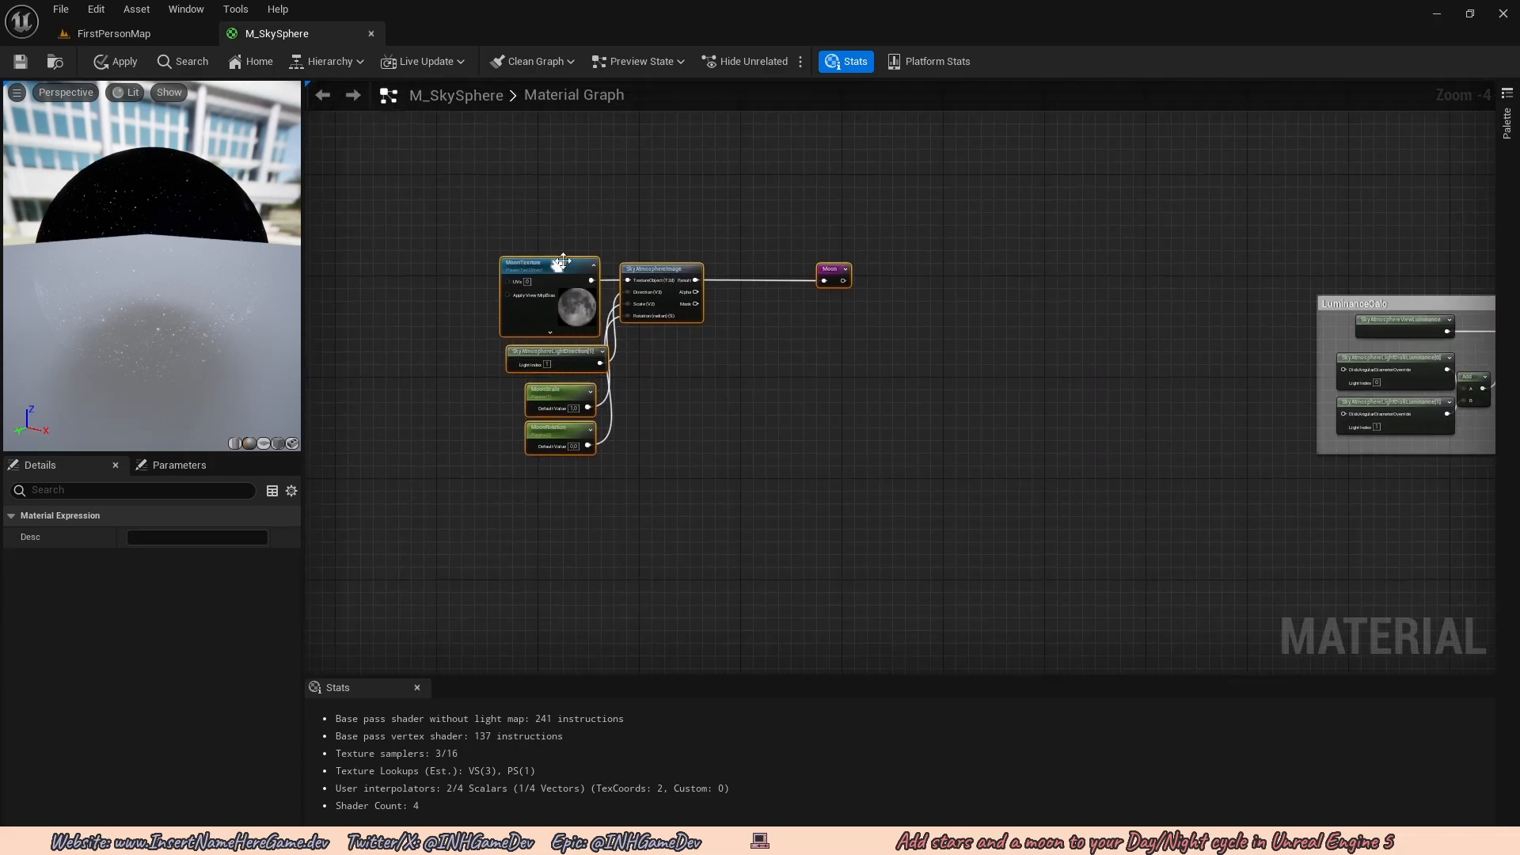
pyautogui.moveTo(928, 486); pyautogui.dragTo(450, 231)
pyautogui.write('c')
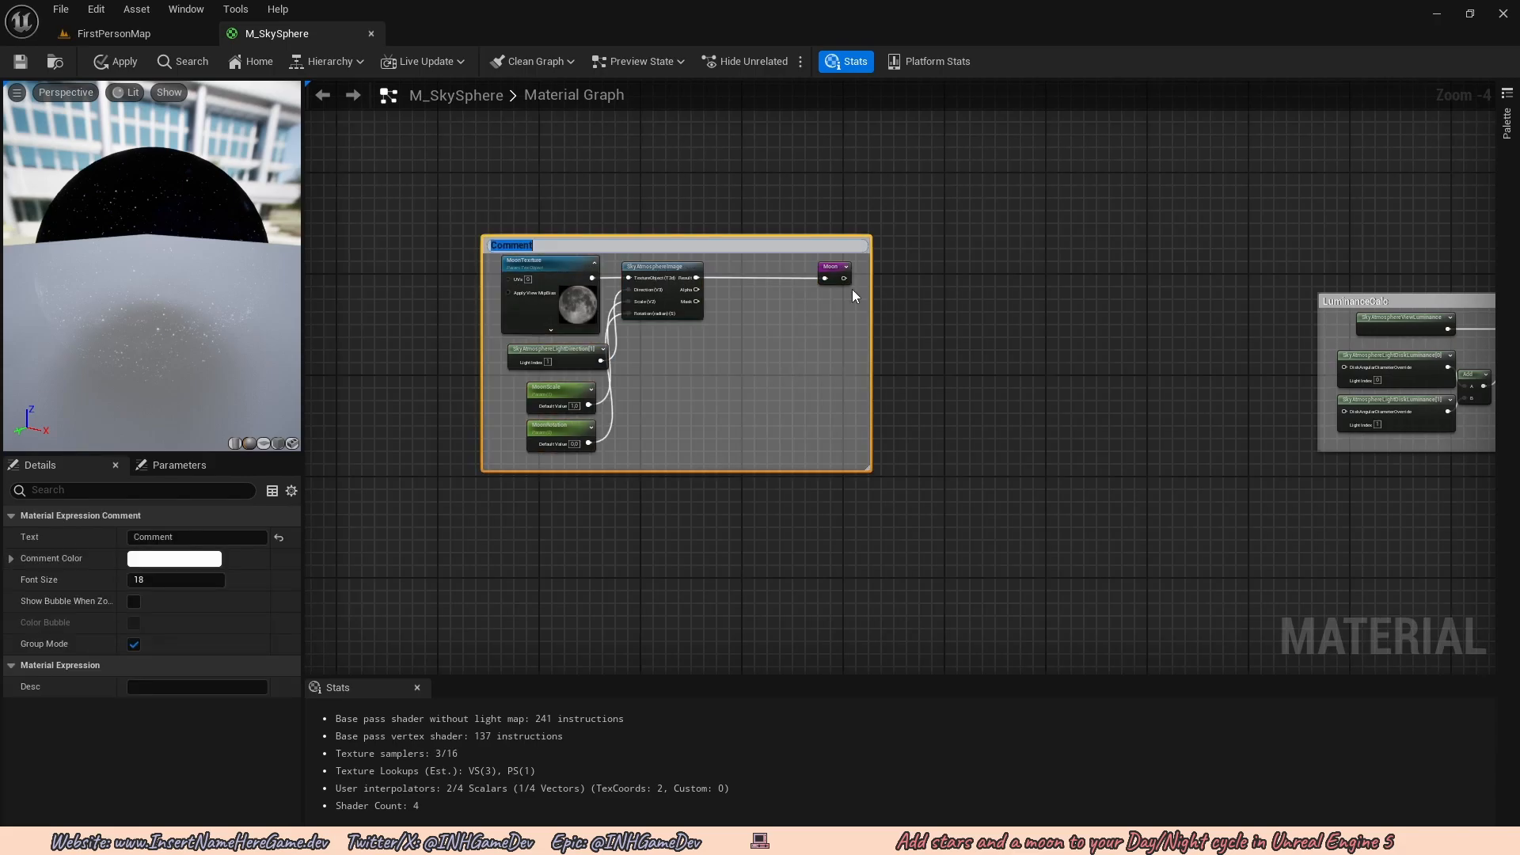
pyautogui.write('Moon')
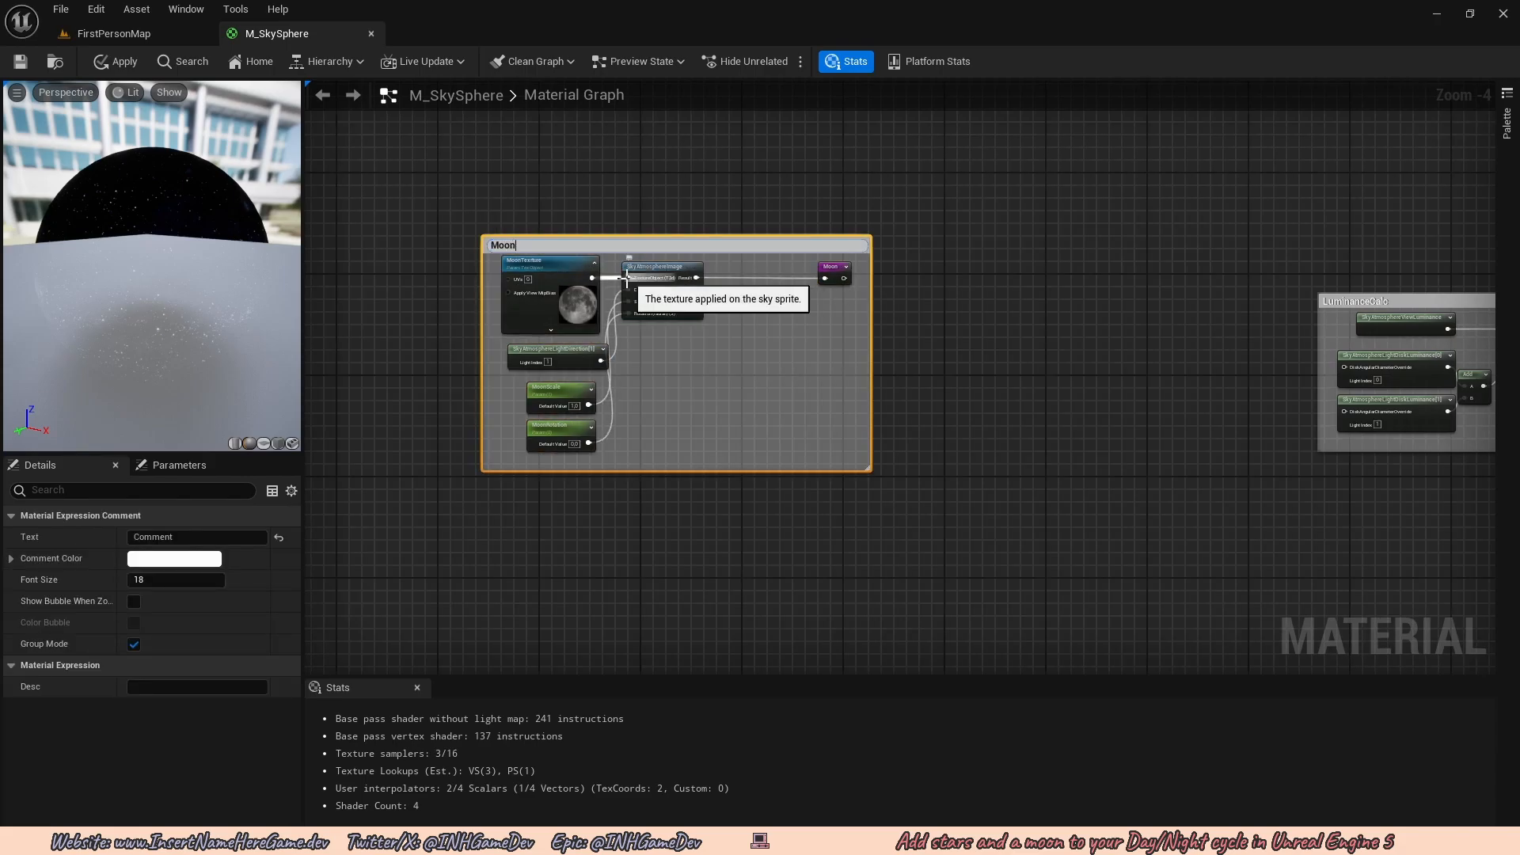
pyautogui.press('Return')
# Rearrange the inputs of the final Add node, keeping LuminCalc close to it and moving Stars farther away to make room.
pyautogui.scroll(-1, 854, 323)
pyautogui.moveTo(1027, 321); pyautogui.dragTo(388, 461, button='right')
pyautogui.moveTo(823, 383); pyautogui.dragTo(667, 474, button='right')
pyautogui.scroll(2, 843, 401)
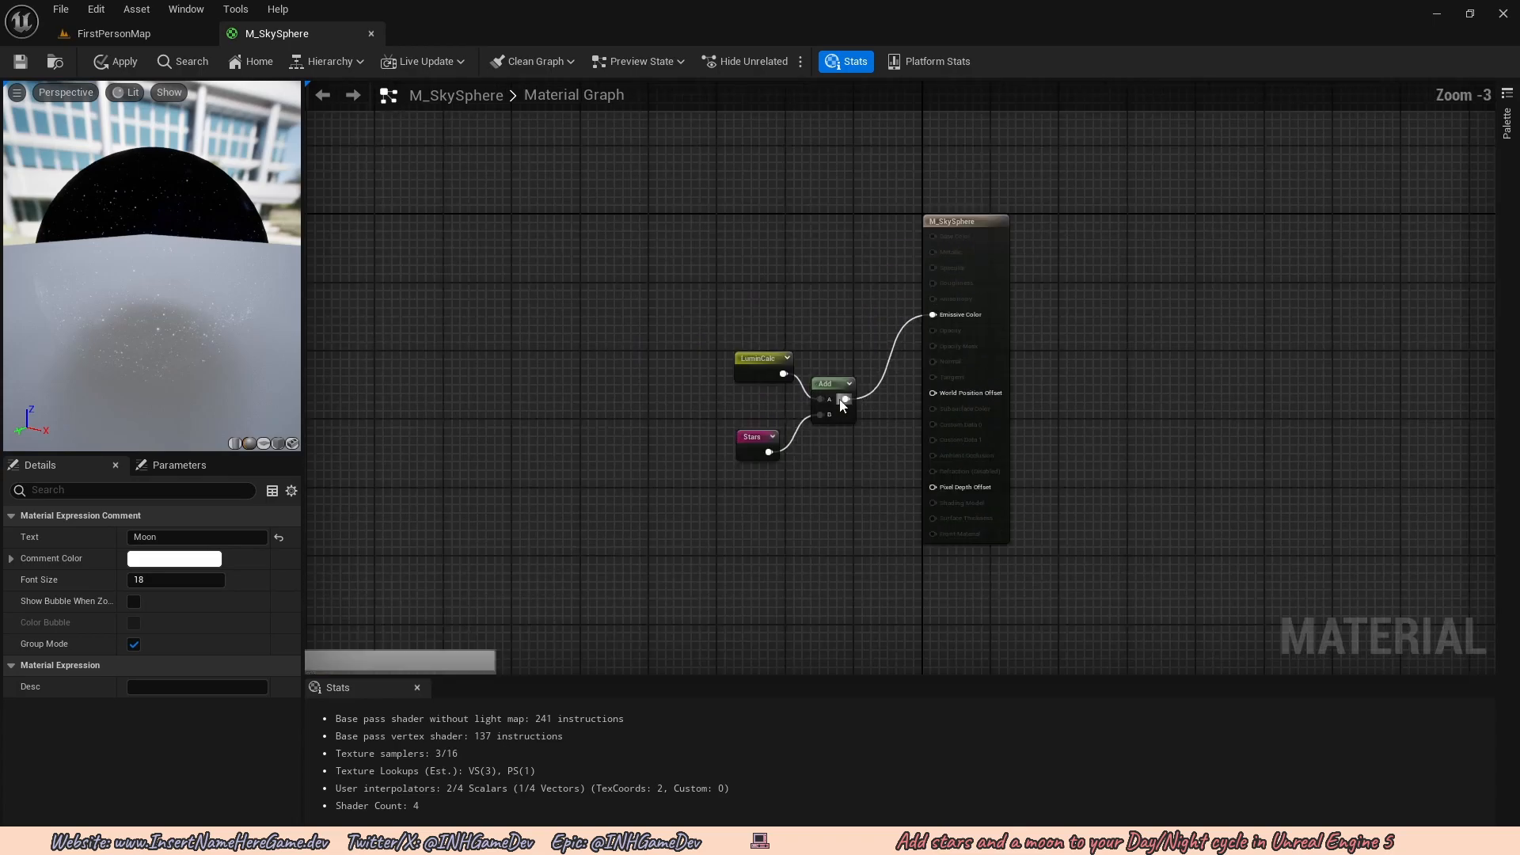
pyautogui.scroll(3, 844, 406)
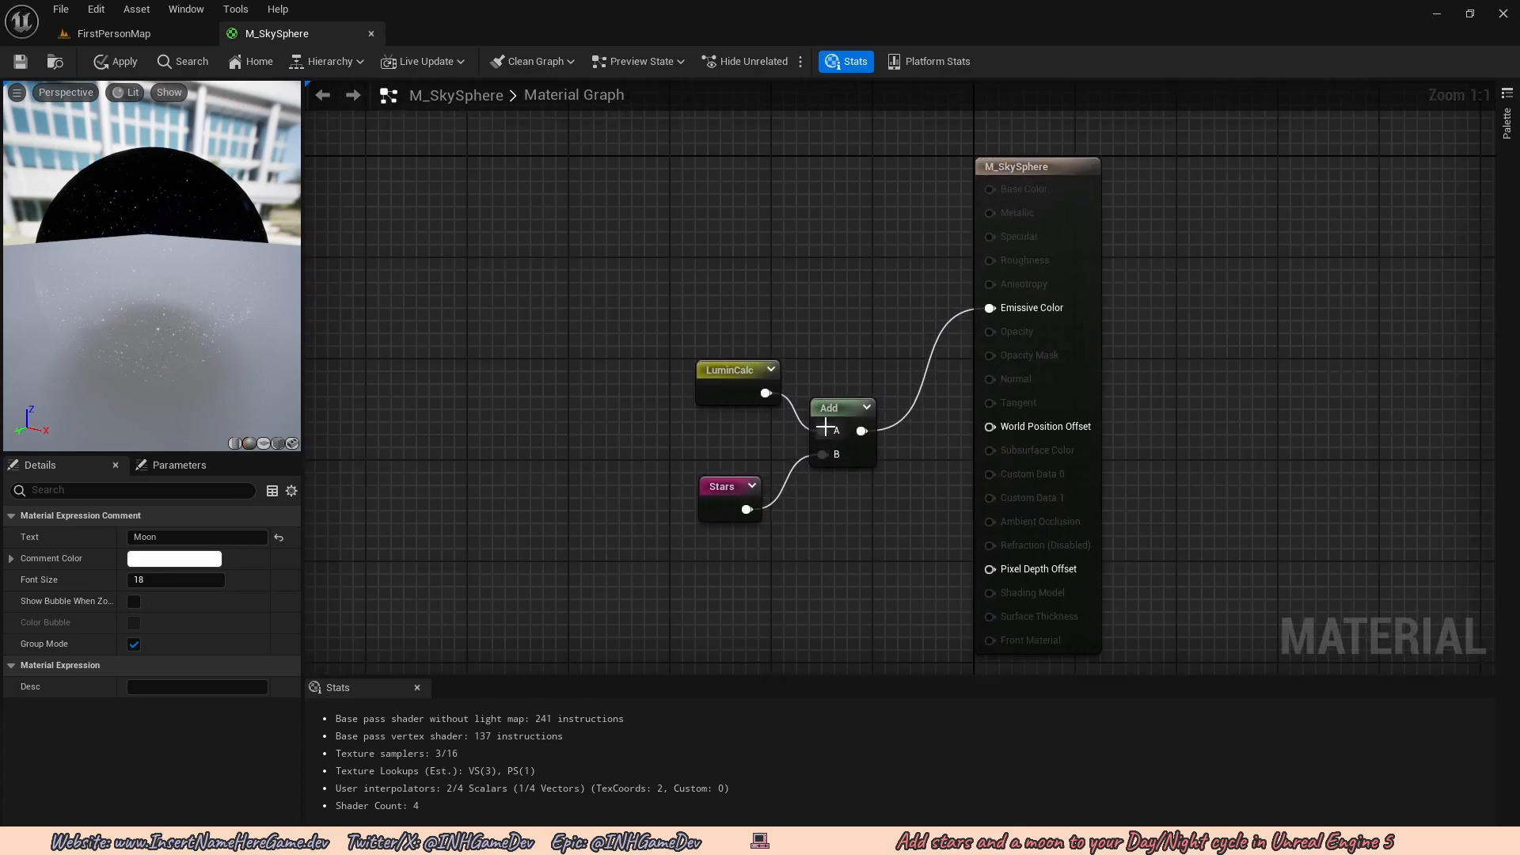
pyautogui.moveTo(793, 411); pyautogui.dragTo(814, 381, button='right')
pyautogui.moveTo(751, 361); pyautogui.dragTo(600, 272)
pyautogui.moveTo(638, 271); pyautogui.dragTo(675, 351, button='right')
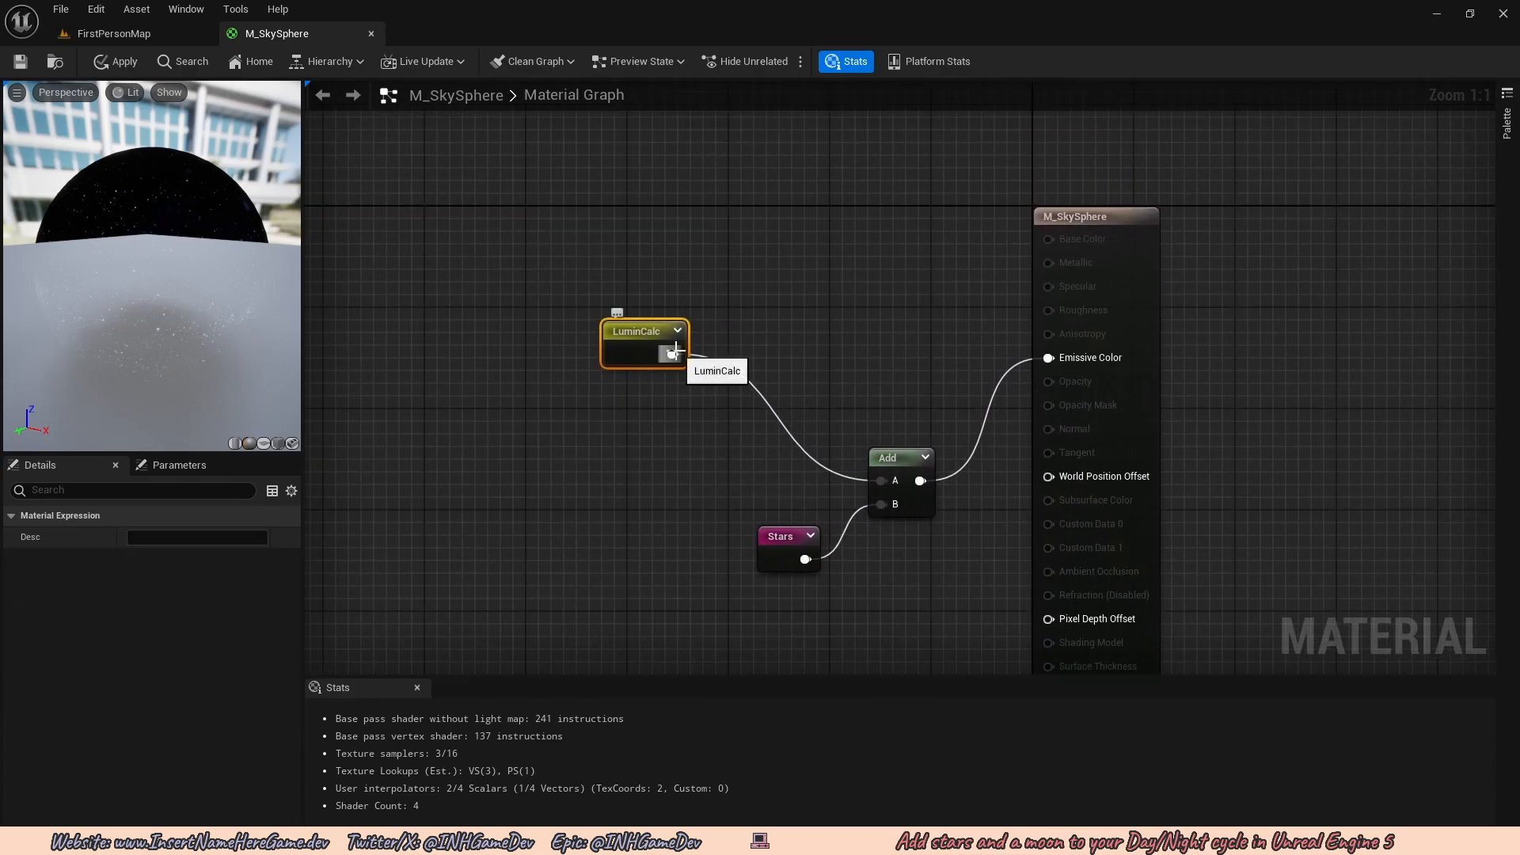
pyautogui.moveTo(675, 345); pyautogui.dragTo(804, 448)
pyautogui.moveTo(809, 541); pyautogui.dragTo(790, 462, button='right')
pyautogui.moveTo(777, 461); pyautogui.dragTo(633, 495)
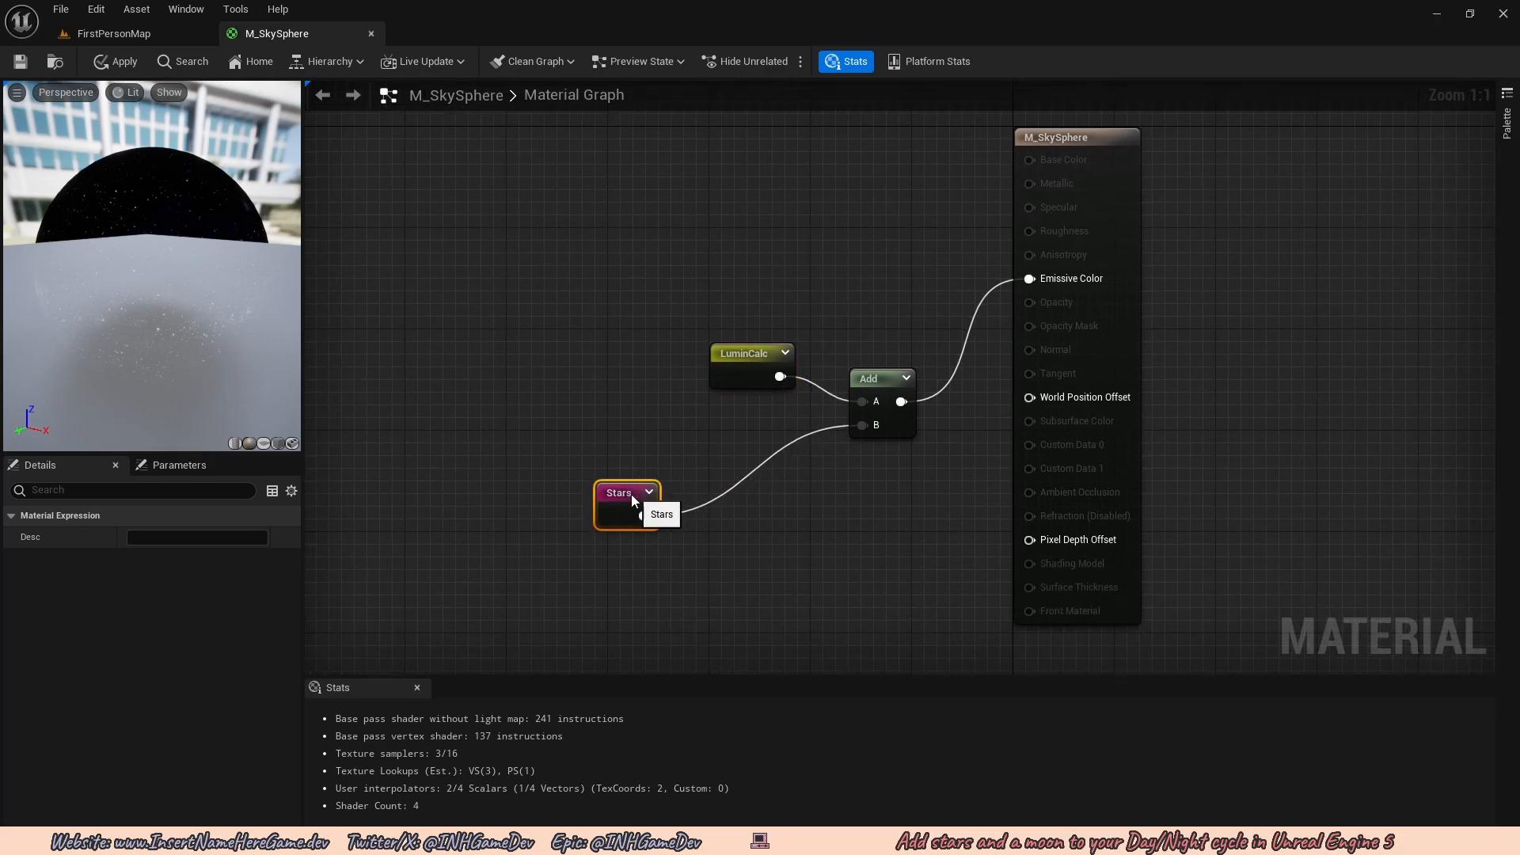
# Create a second Add node with Stars as input A, and place a Moon named reroute node below Stars.
pyautogui.moveTo(633, 495); pyautogui.dragTo(642, 414, button='right')
pyautogui.moveTo(652, 436); pyautogui.dragTo(743, 483)
pyautogui.write('add')
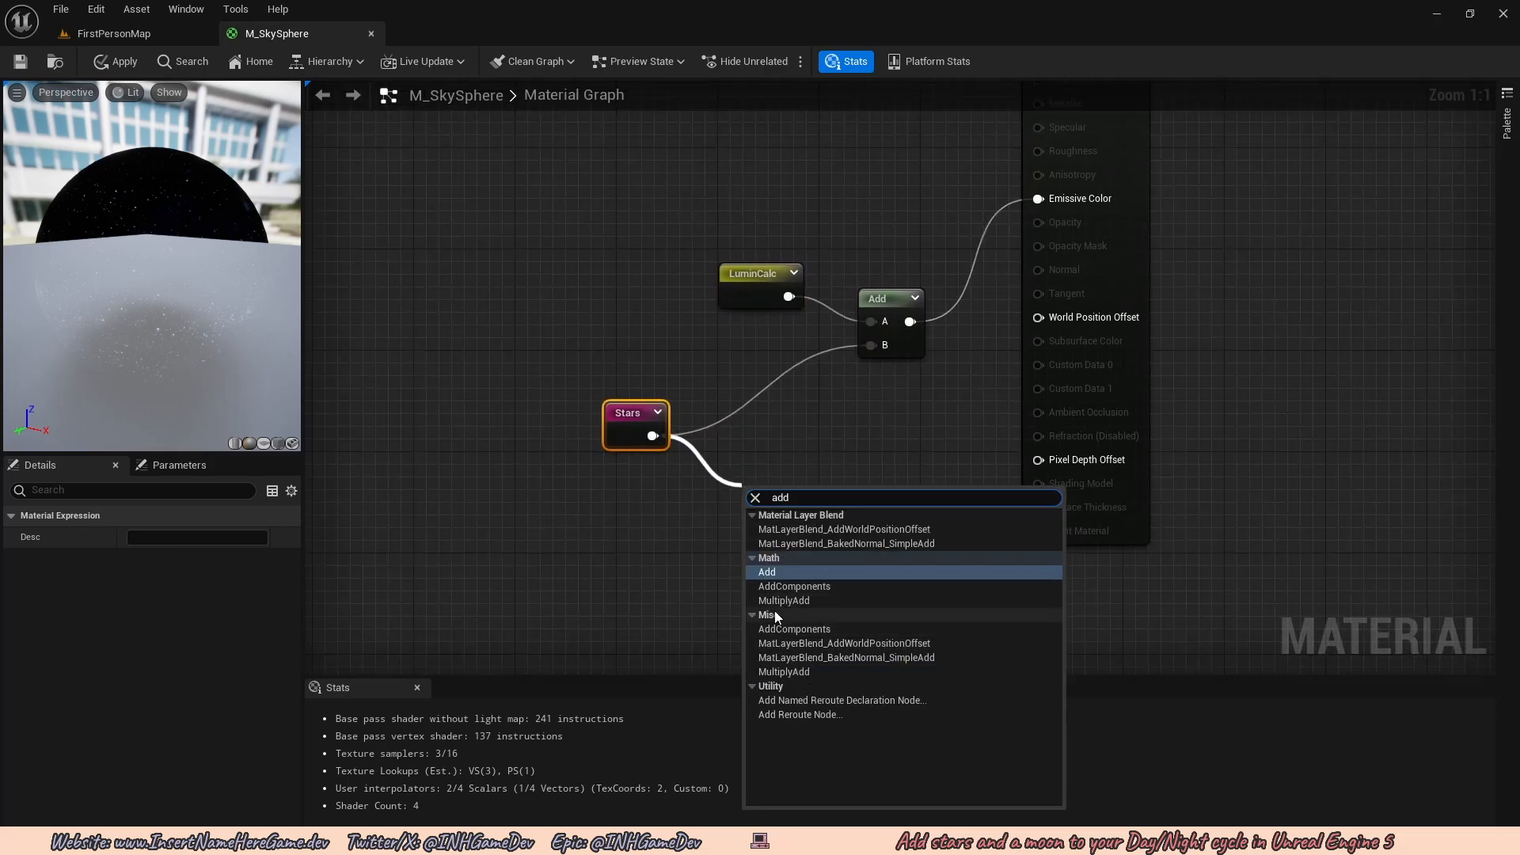
pyautogui.click(767, 572)
pyautogui.rightClick(662, 516)
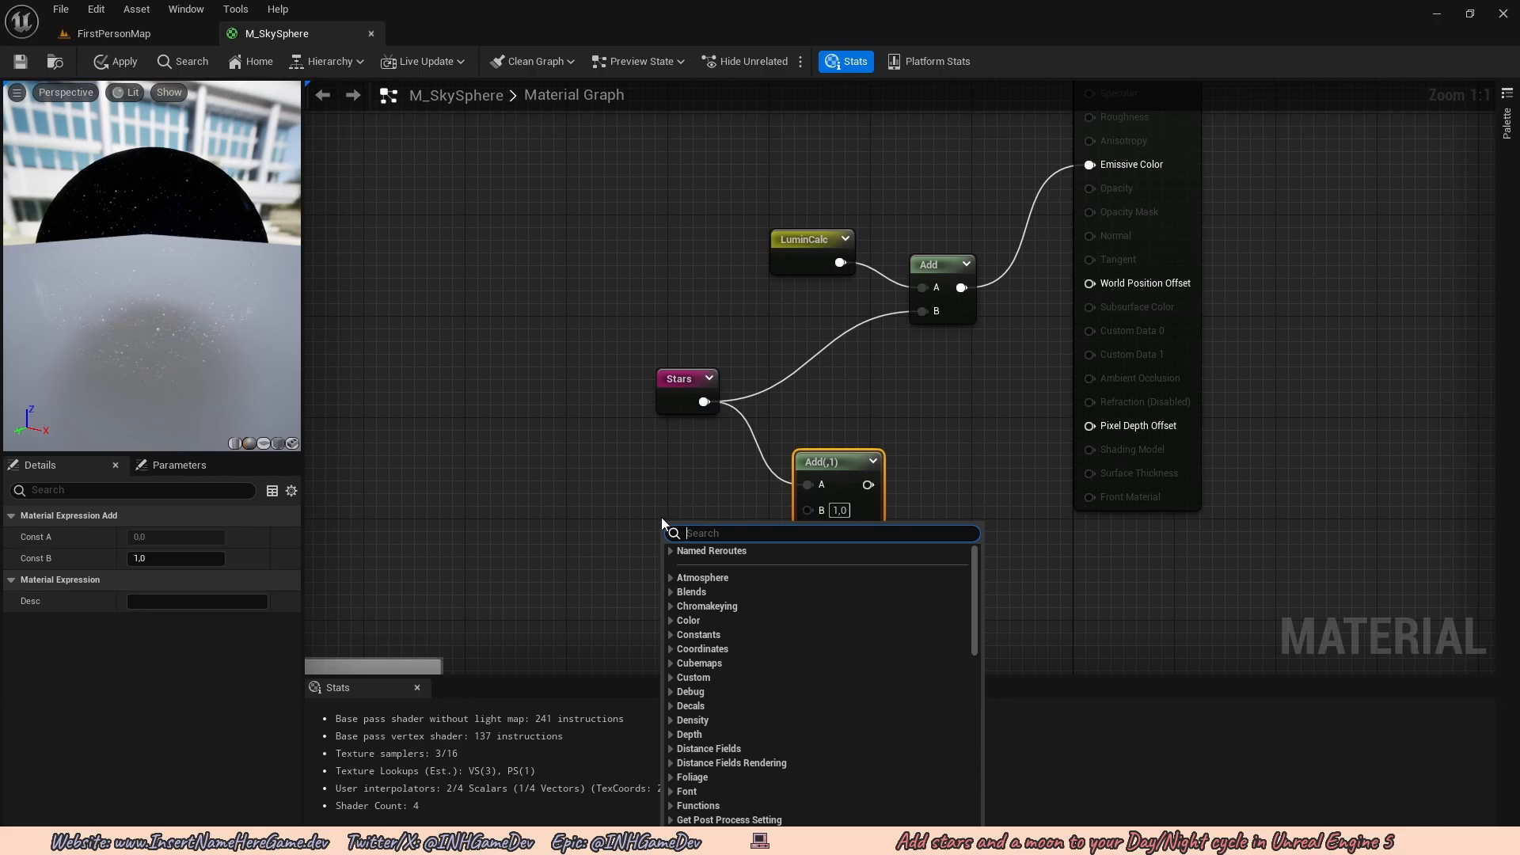
pyautogui.write('moon')
pyautogui.click(689, 567)
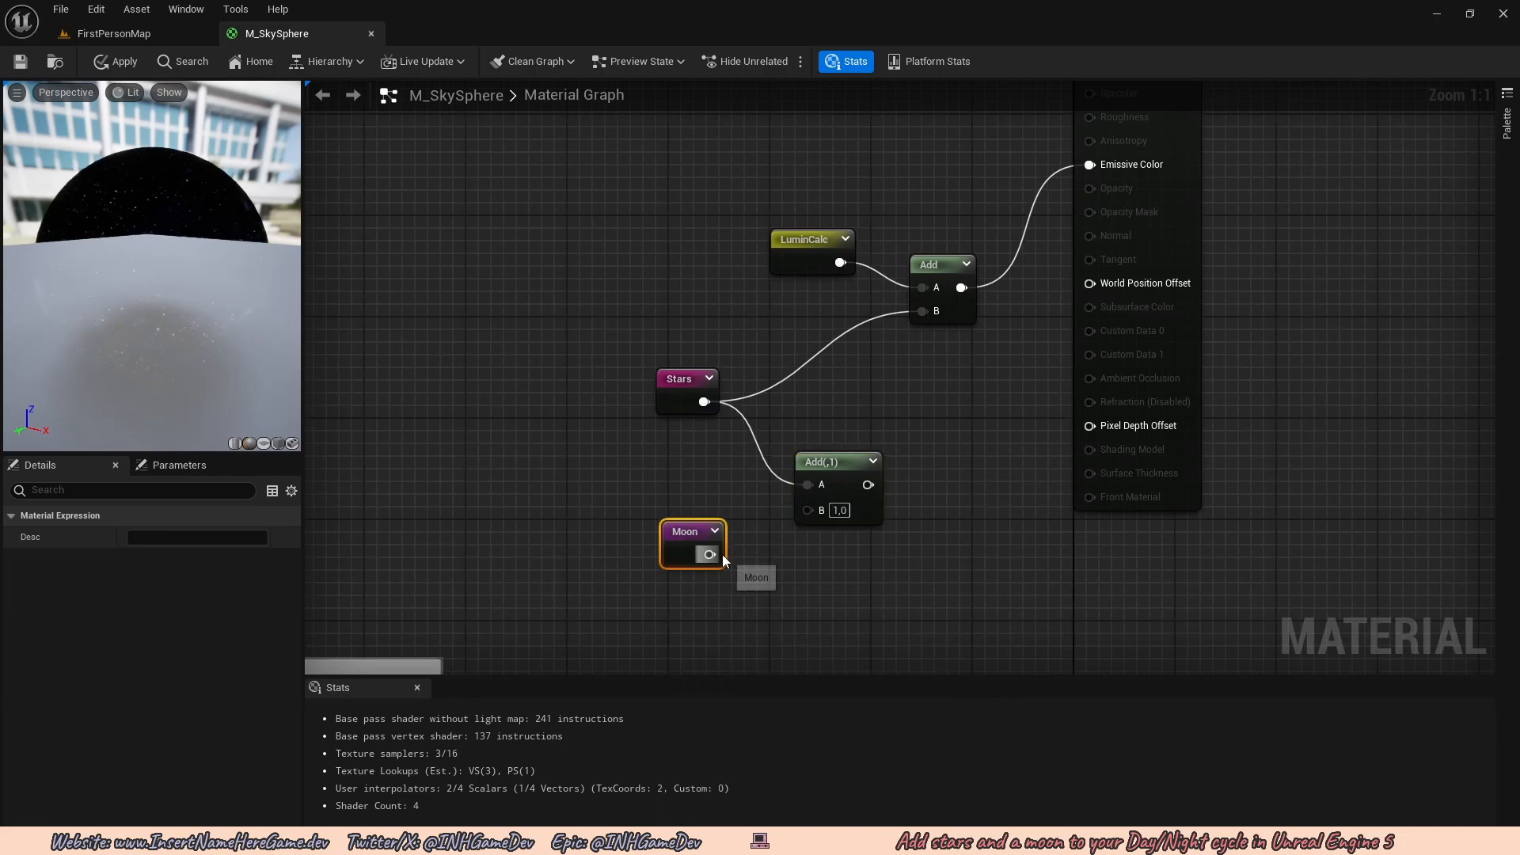
# Connect the Moon reroute to input B of the second Add node and feed that node's output into input B of the final Add.
pyautogui.moveTo(710, 554); pyautogui.dragTo(807, 510)
pyautogui.moveTo(852, 485); pyautogui.dragTo(738, 525, button='right')
pyautogui.moveTo(738, 525); pyautogui.dragTo(828, 355)
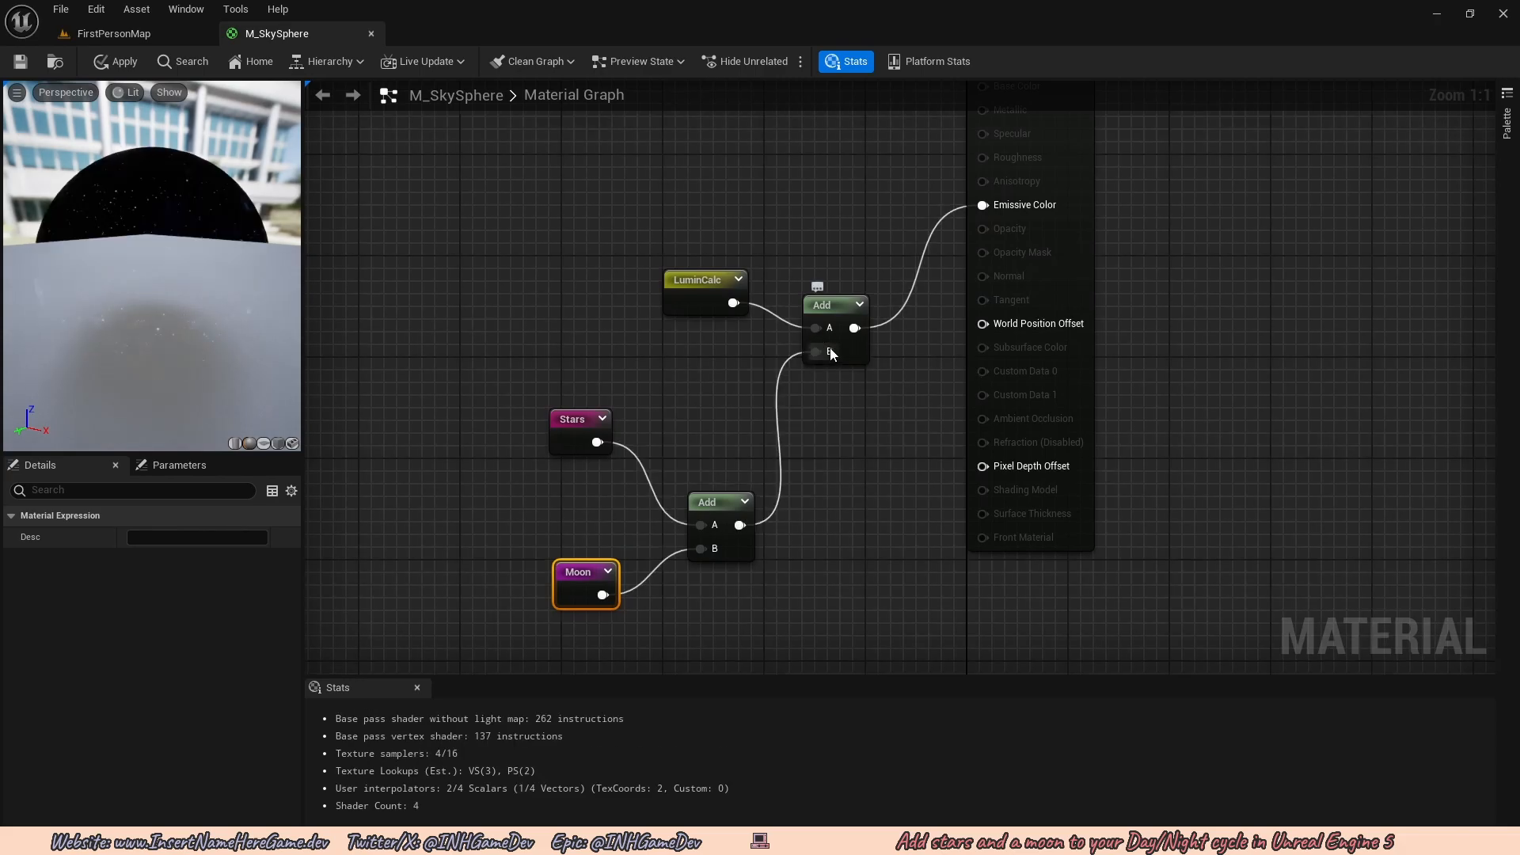
pyautogui.moveTo(794, 358); pyautogui.dragTo(774, 390, button='right')
# Apply and save the M_SkySphere material, and inspect the moon in the FirstPersonMap sky.
pyautogui.click(121, 62)
pyautogui.click(19, 62)
pyautogui.click(114, 34)
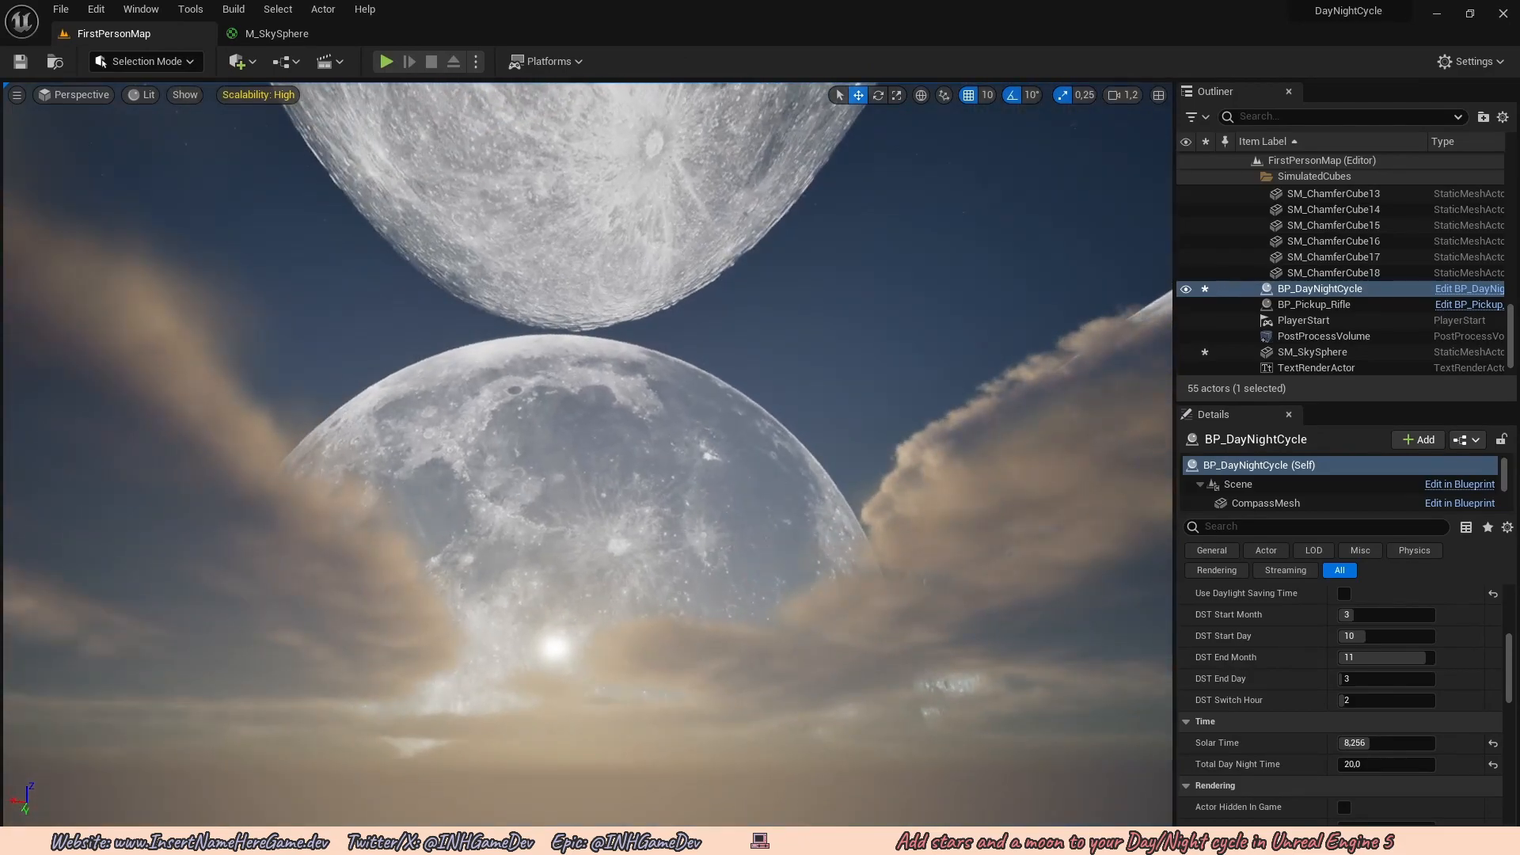
pyautogui.moveTo(587, 454); pyautogui.dragTo(610, 396, button='right')
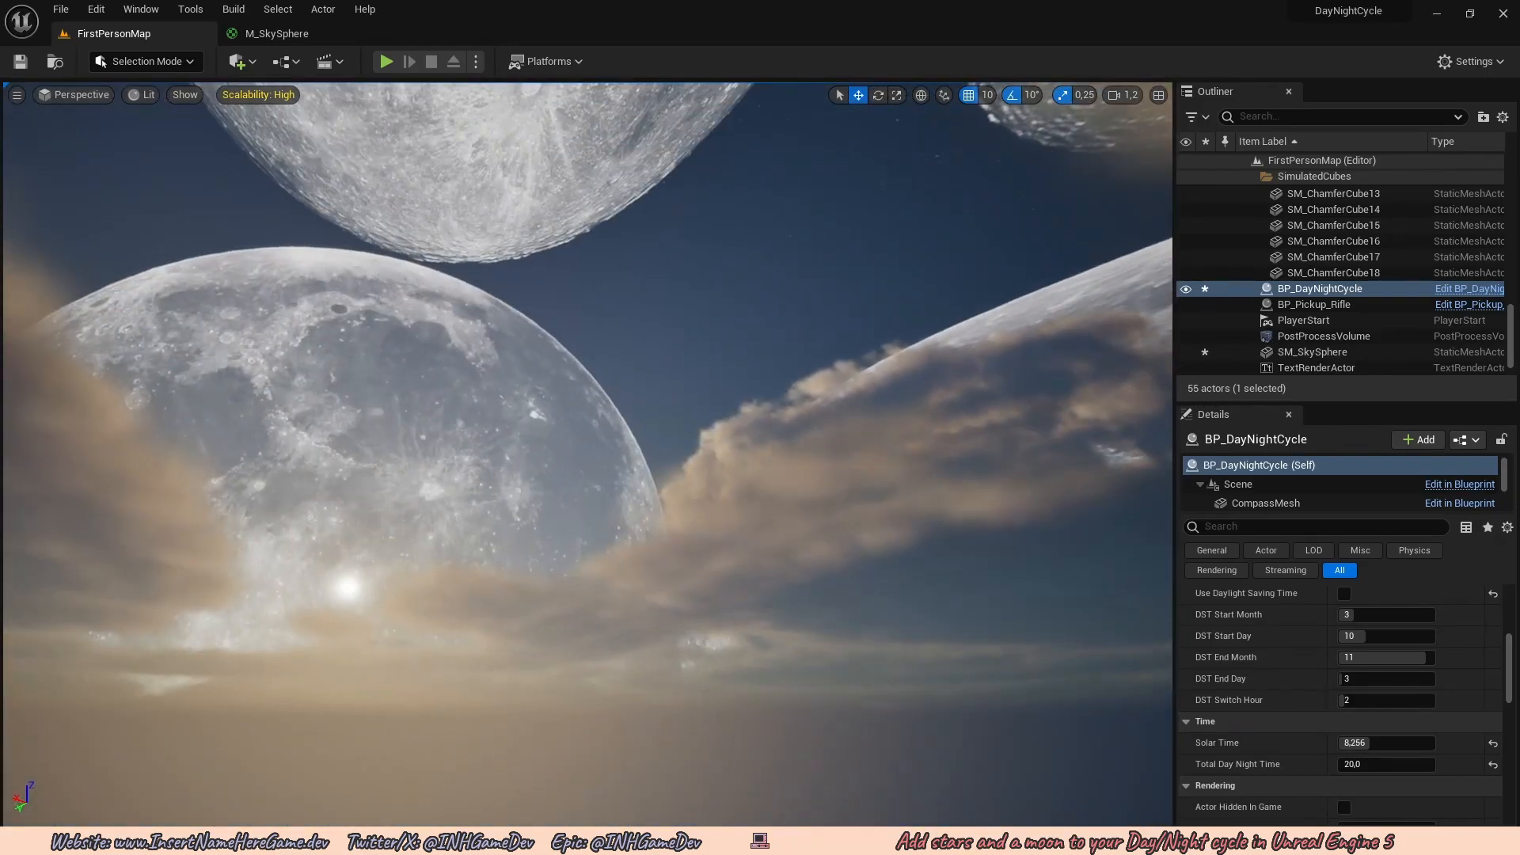
# In the Moon network of M_SkySphere, create a Multiply node with SkyAtmosphereImage's Alpha as input A and its Mask as input B.
pyautogui.click(276, 33)
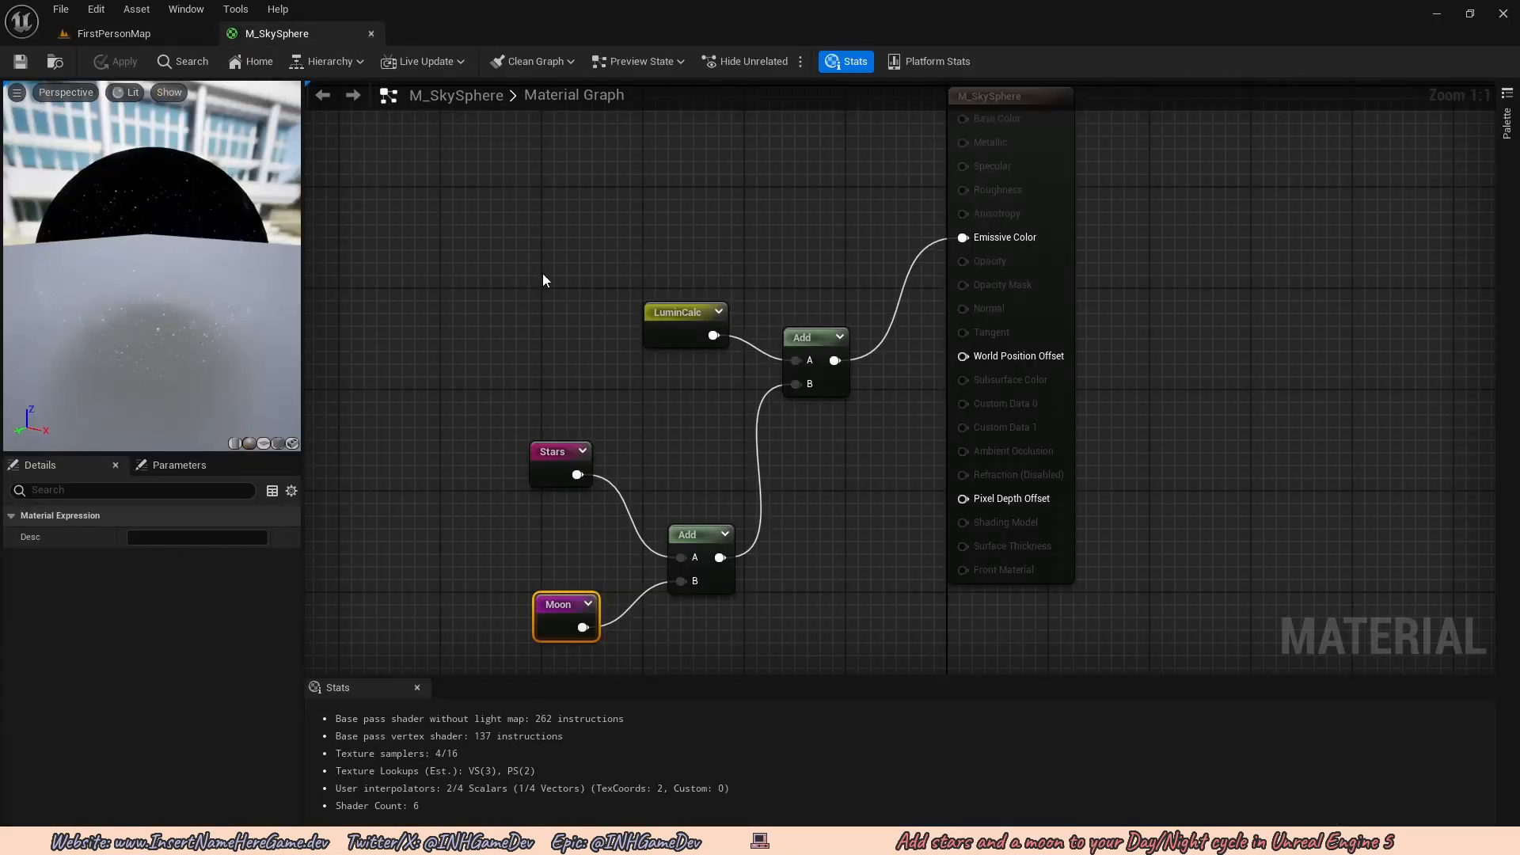
pyautogui.moveTo(691, 290); pyautogui.dragTo(1452, 353, button='right')
pyautogui.scroll(-1, 1059, 344)
pyautogui.moveTo(673, 352); pyautogui.dragTo(1061, 383, button='right')
pyautogui.moveTo(657, 642); pyautogui.dragTo(799, 377, button='right')
pyautogui.moveTo(673, 416); pyautogui.dragTo(890, 316, button='right')
pyautogui.scroll(1, 734, 314)
pyautogui.scroll(2, 733, 314)
pyautogui.moveTo(689, 320); pyautogui.dragTo(776, 324)
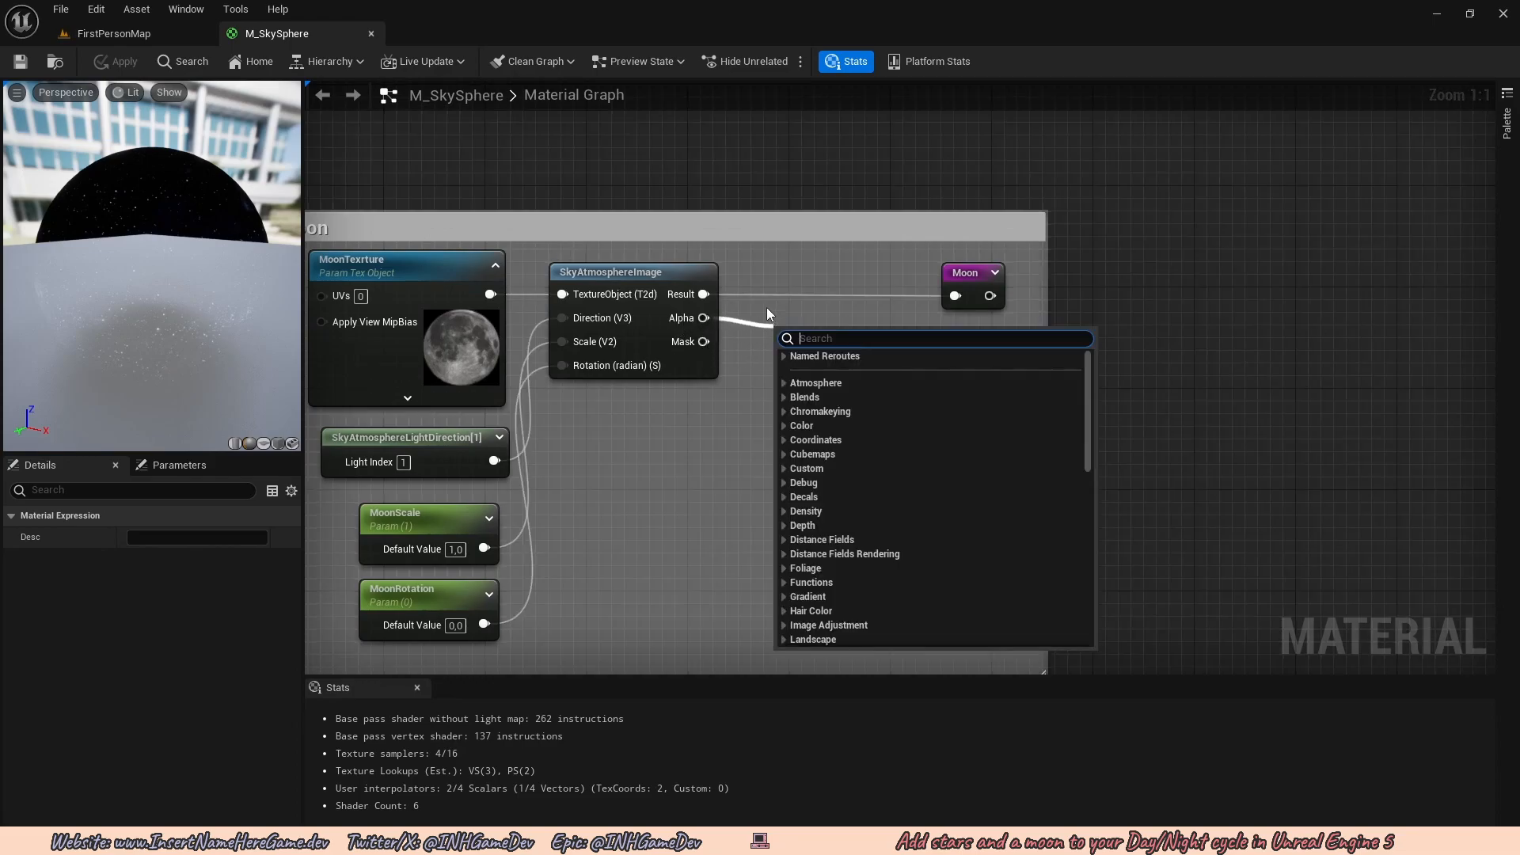
pyautogui.moveTo(769, 312); pyautogui.dragTo(821, 273, button='right')
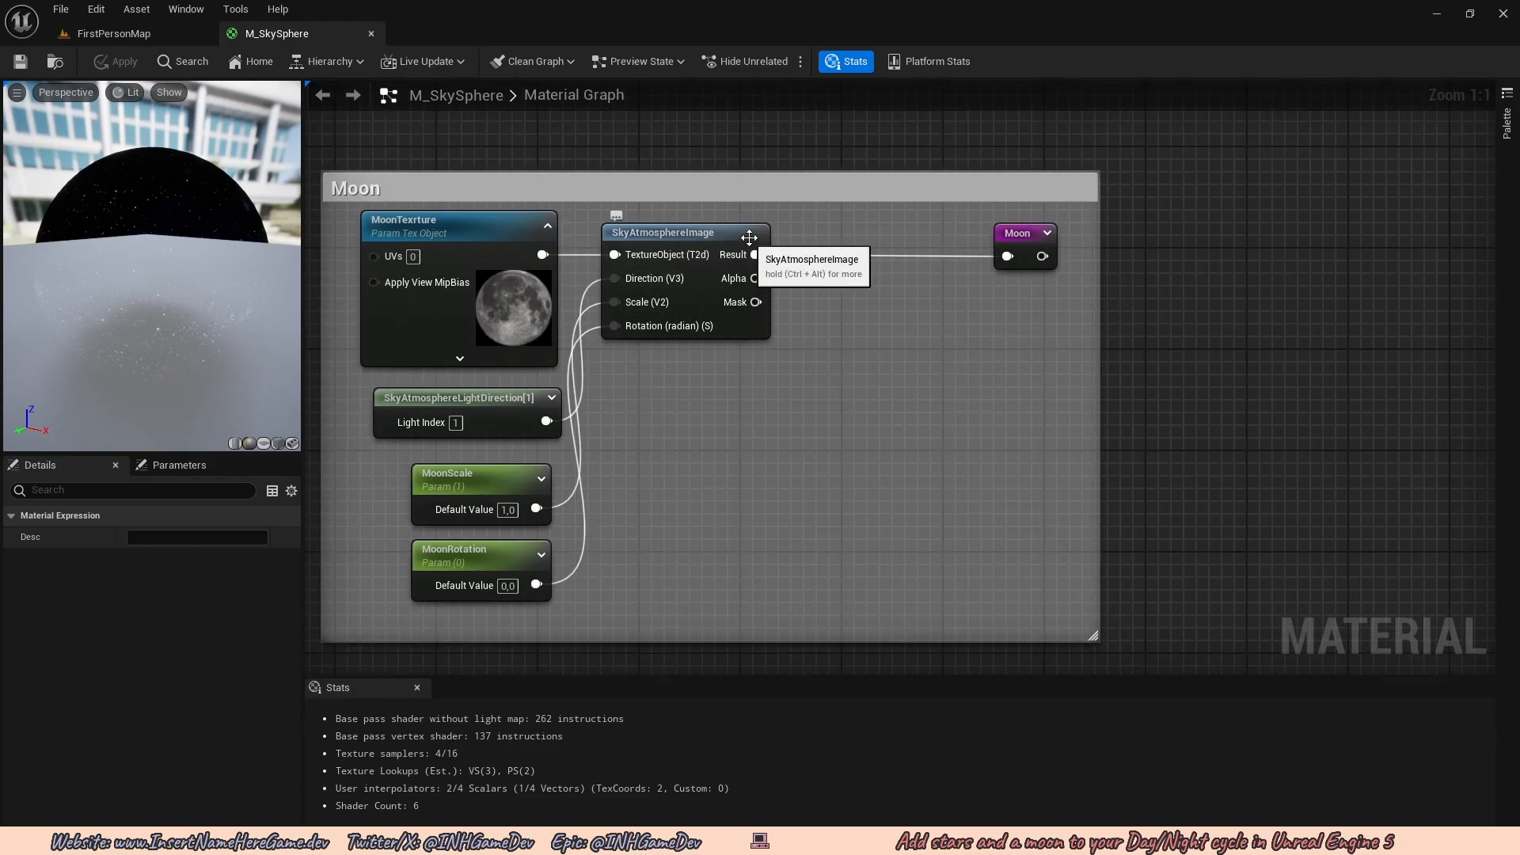
pyautogui.moveTo(768, 272); pyautogui.dragTo(712, 287, button='right')
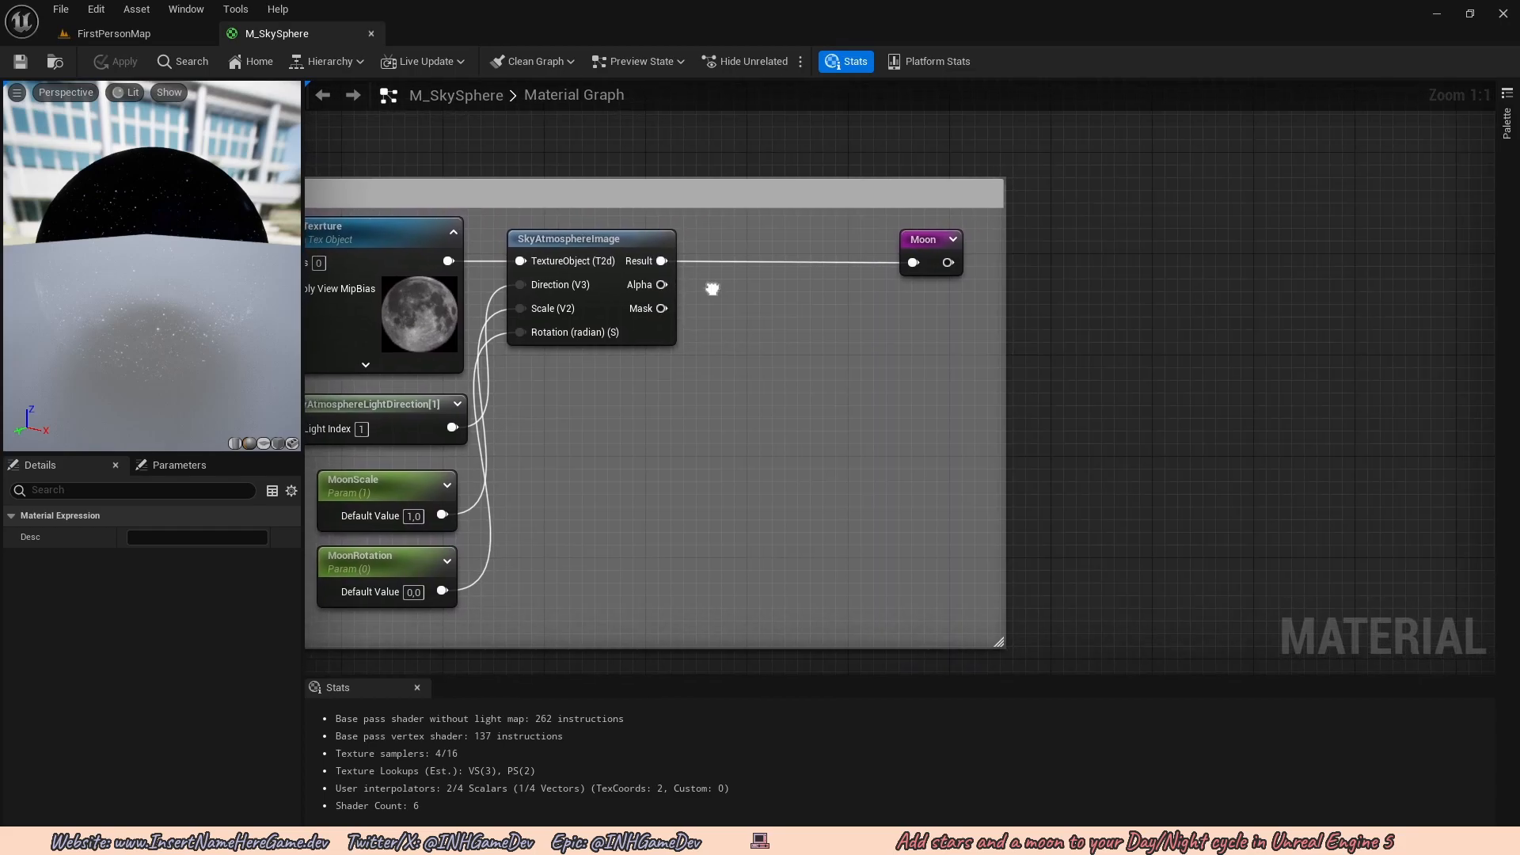
pyautogui.moveTo(661, 285); pyautogui.dragTo(719, 285)
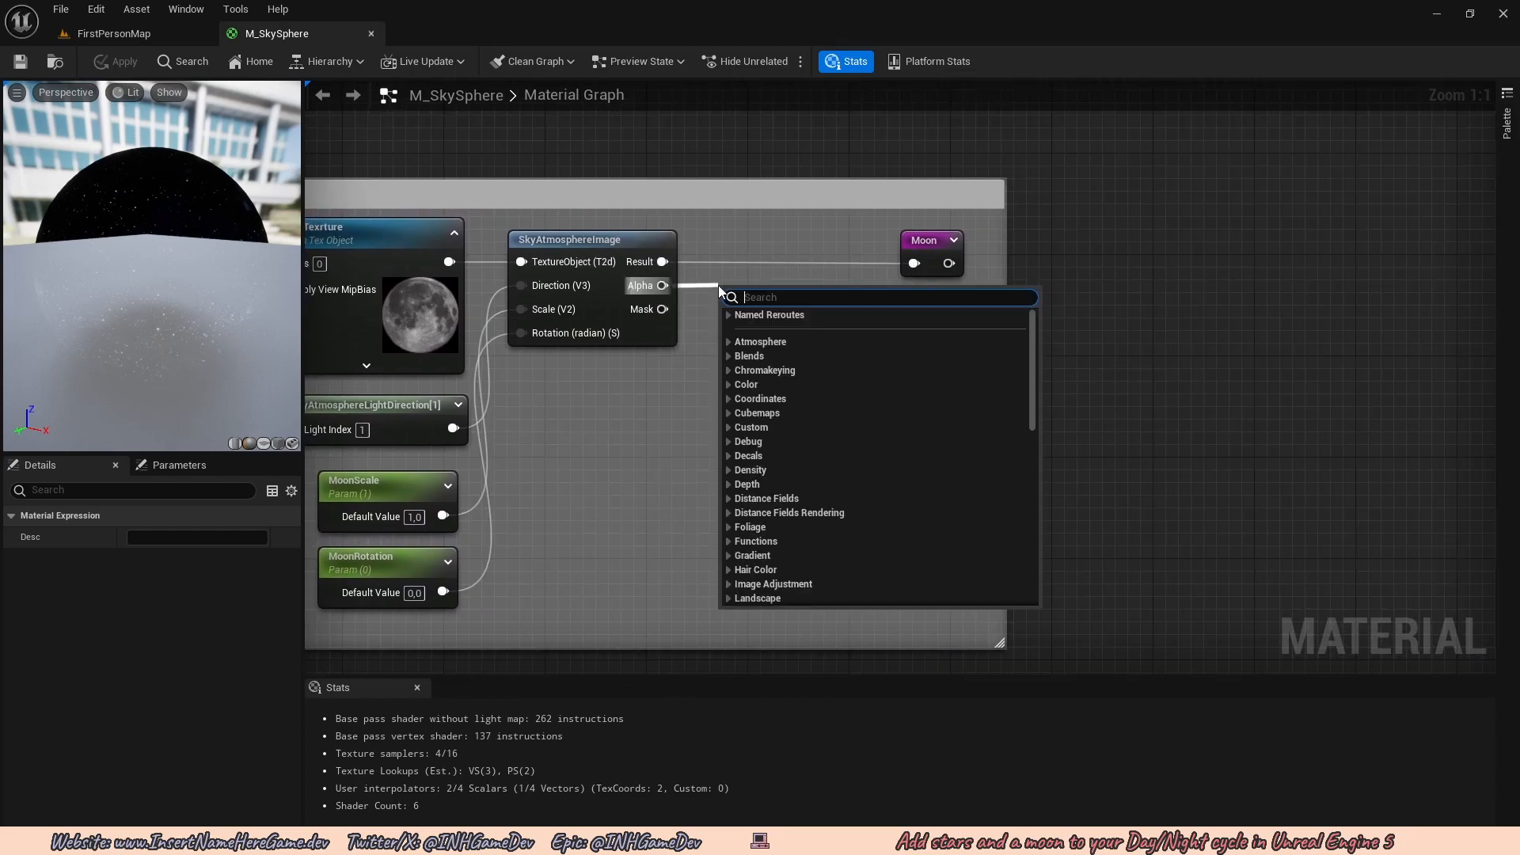
pyautogui.write('multi')
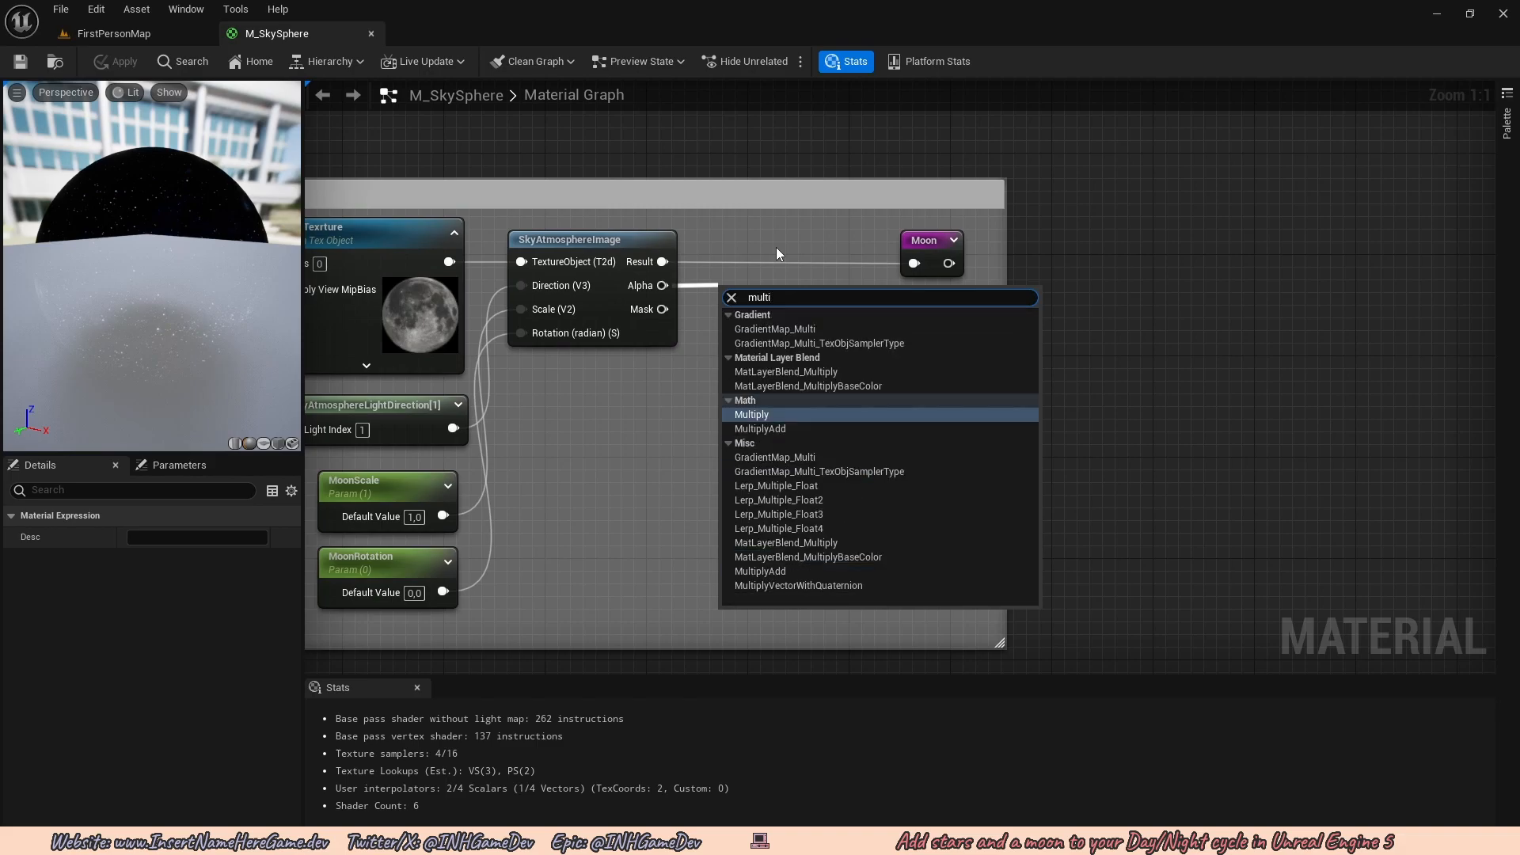
pyautogui.press('Return')
pyautogui.moveTo(681, 327); pyautogui.dragTo(842, 241)
# Place a second Multiply node between SkyAtmosphereImage's Result and the Moon reroute, with the first Multiply's output as input B.
pyautogui.hotkey('ctrl', 'd')
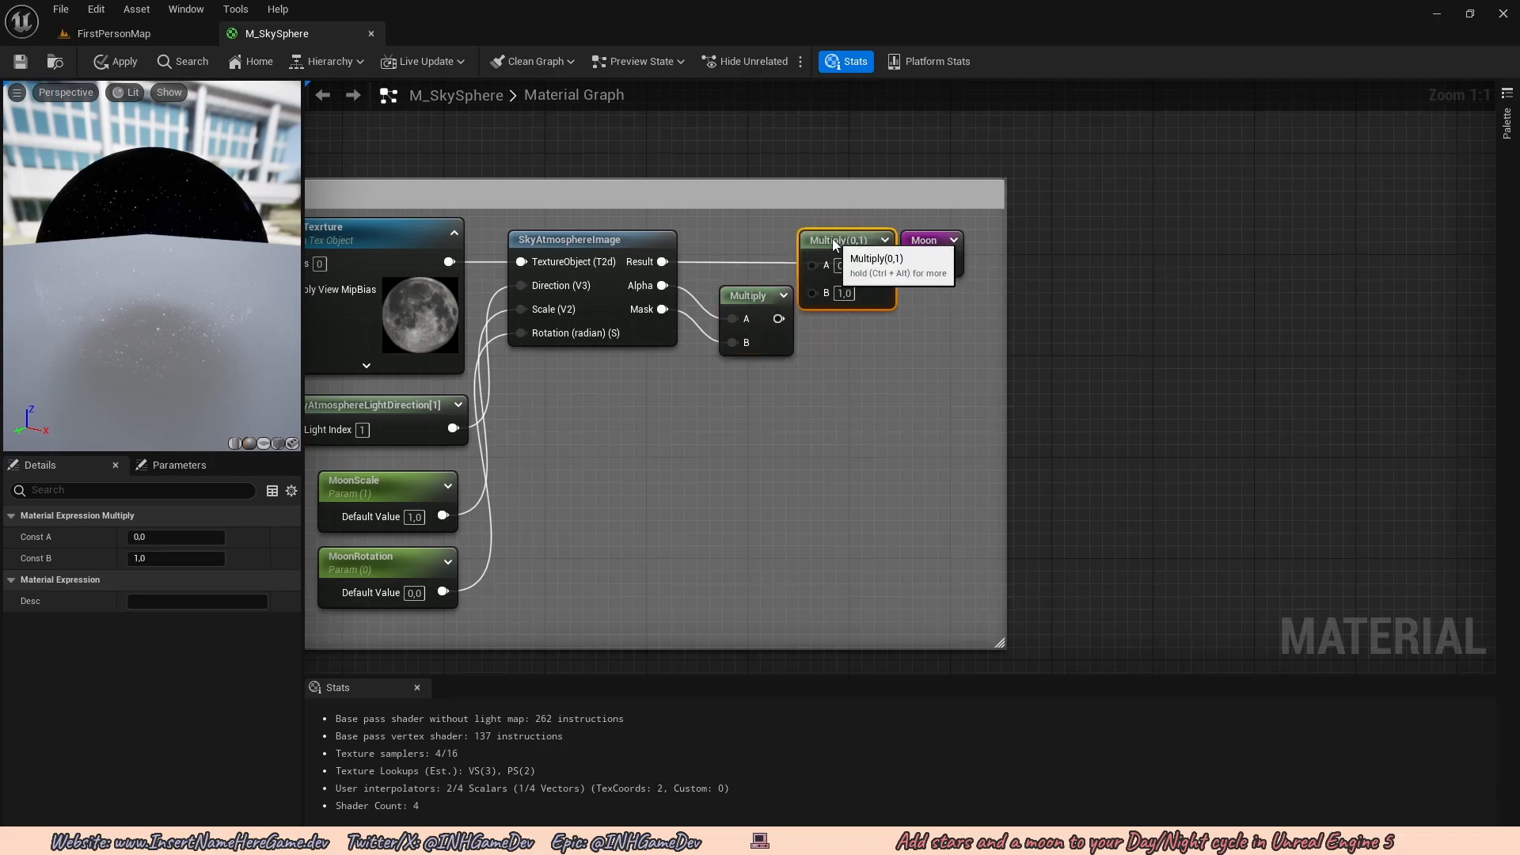
pyautogui.moveTo(644, 265); pyautogui.dragTo(923, 252)
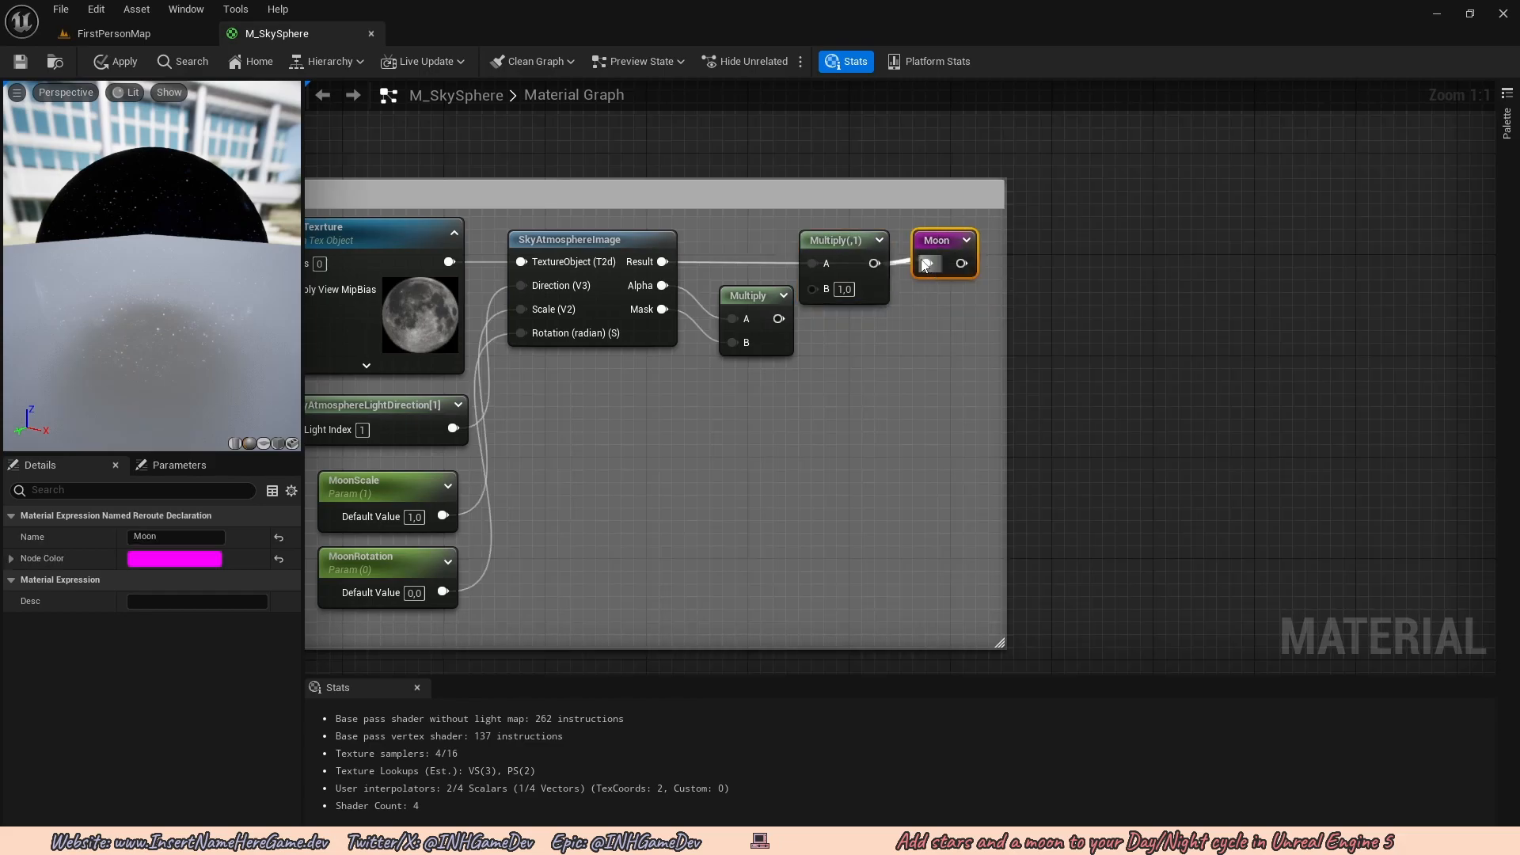
pyautogui.moveTo(780, 318); pyautogui.dragTo(819, 295)
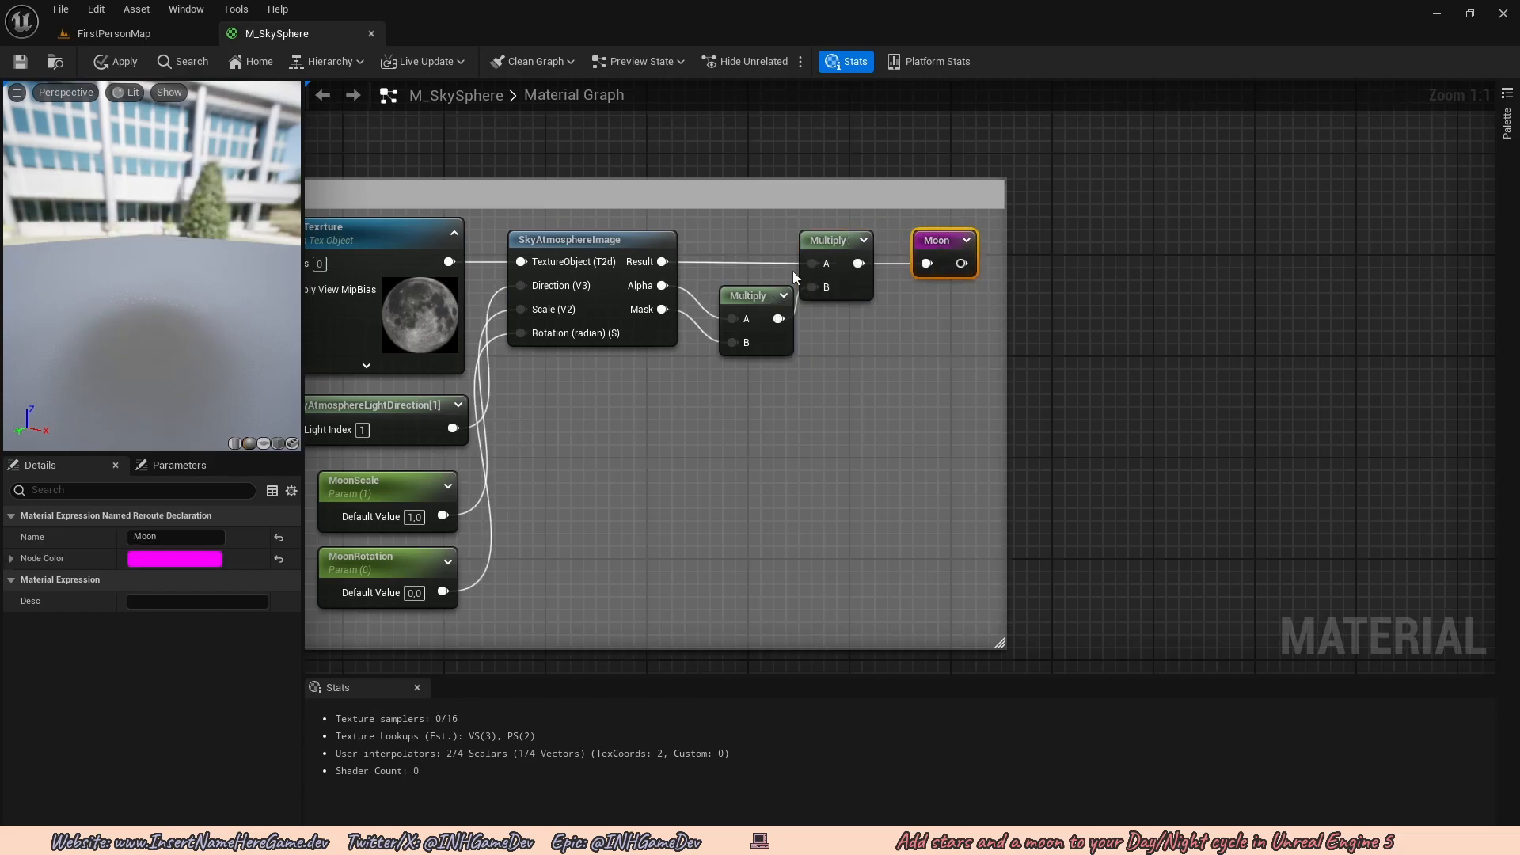
# Apply the material and set BP_DayNightCycle's Solar Time to about 22.27 in FirstPersonMap to view the moon at night.
pyautogui.click(117, 61)
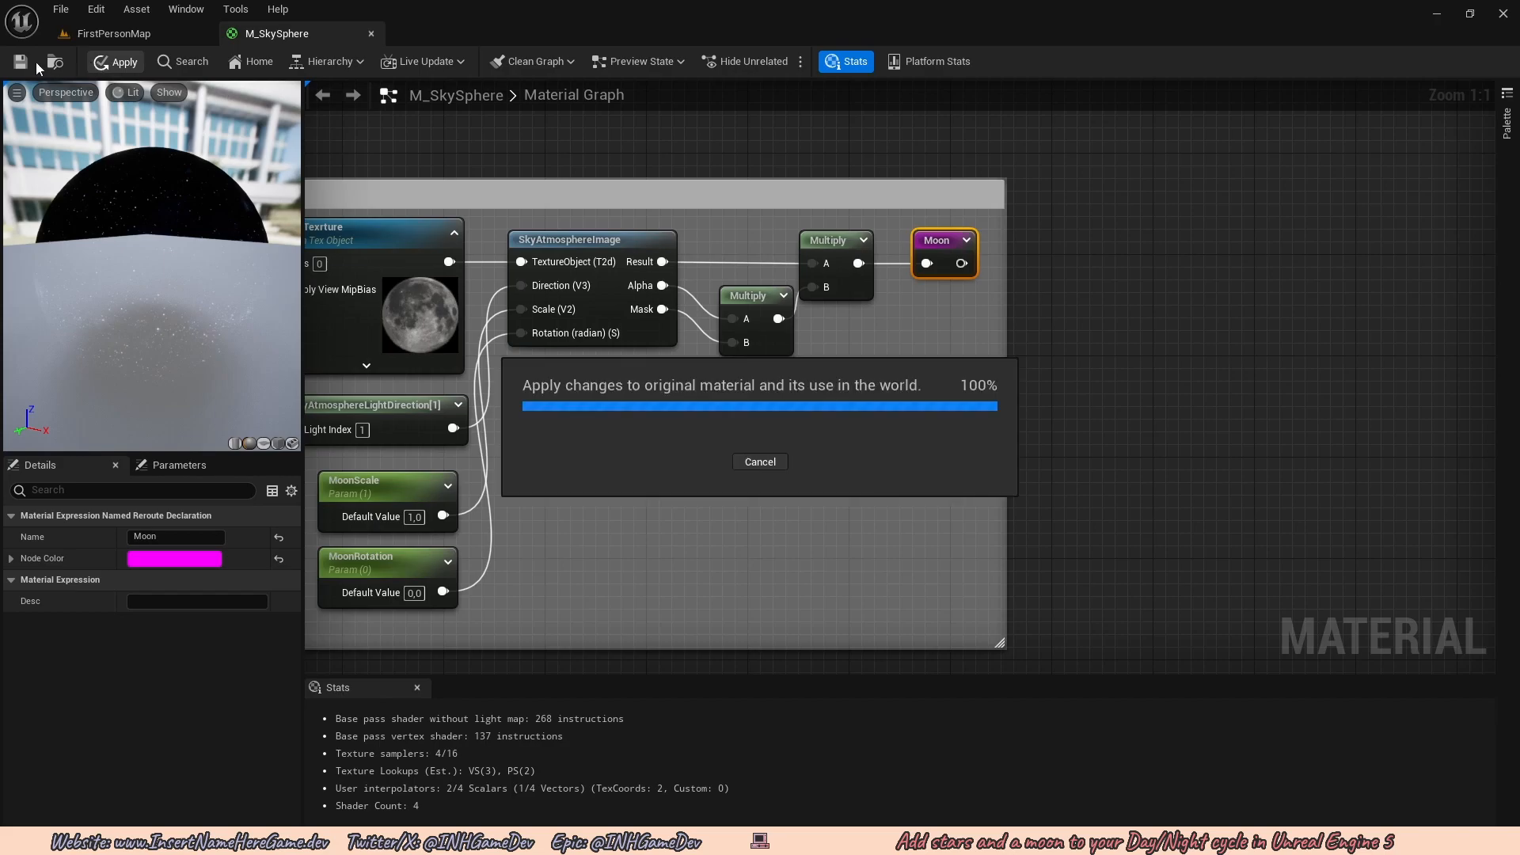
pyautogui.click(142, 35)
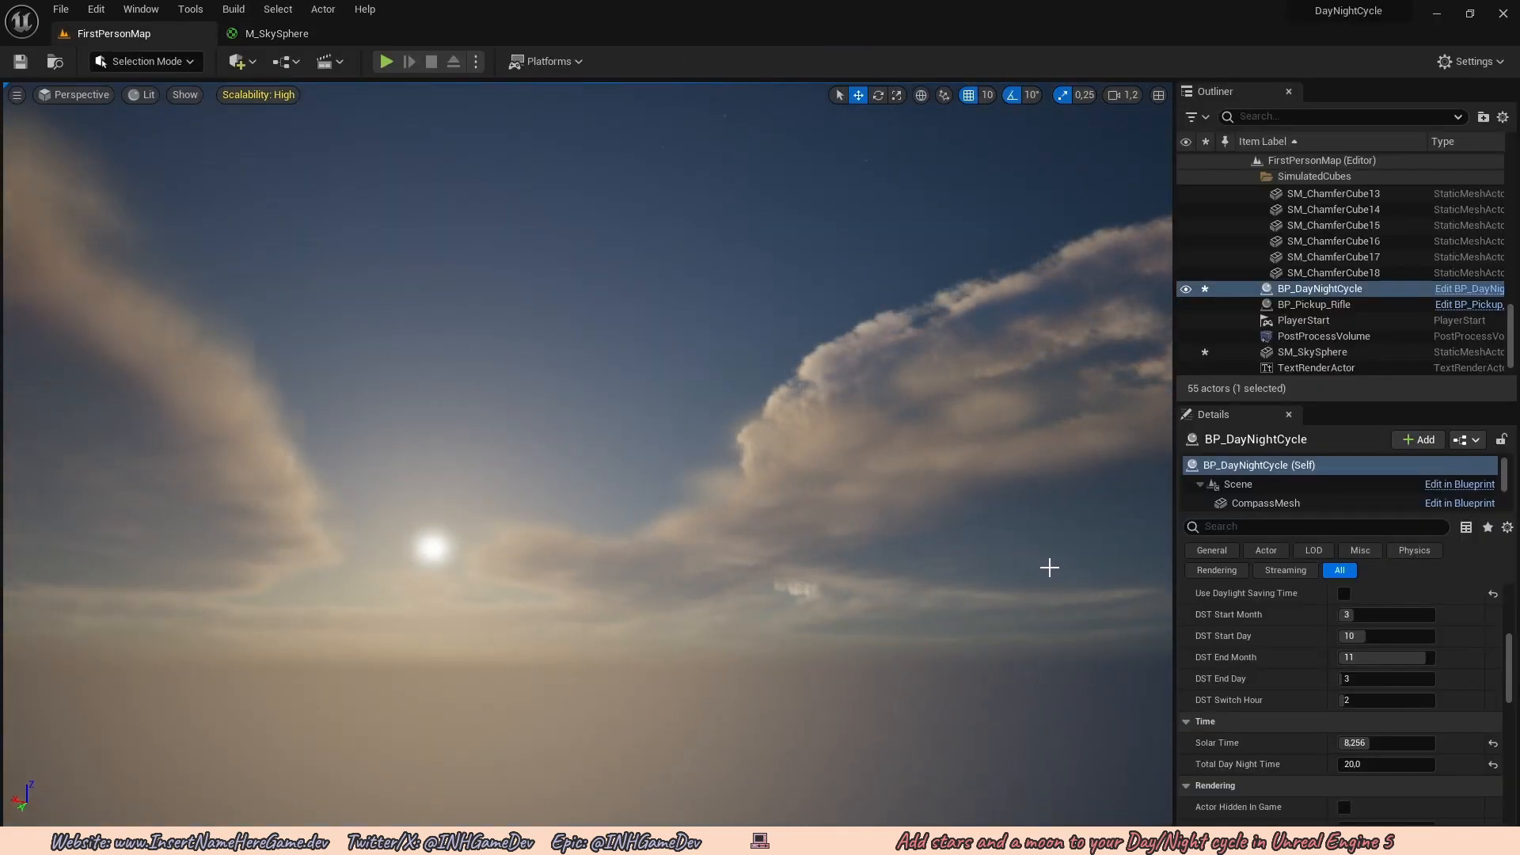
pyautogui.moveTo(1370, 743); pyautogui.dragTo(1428, 743)
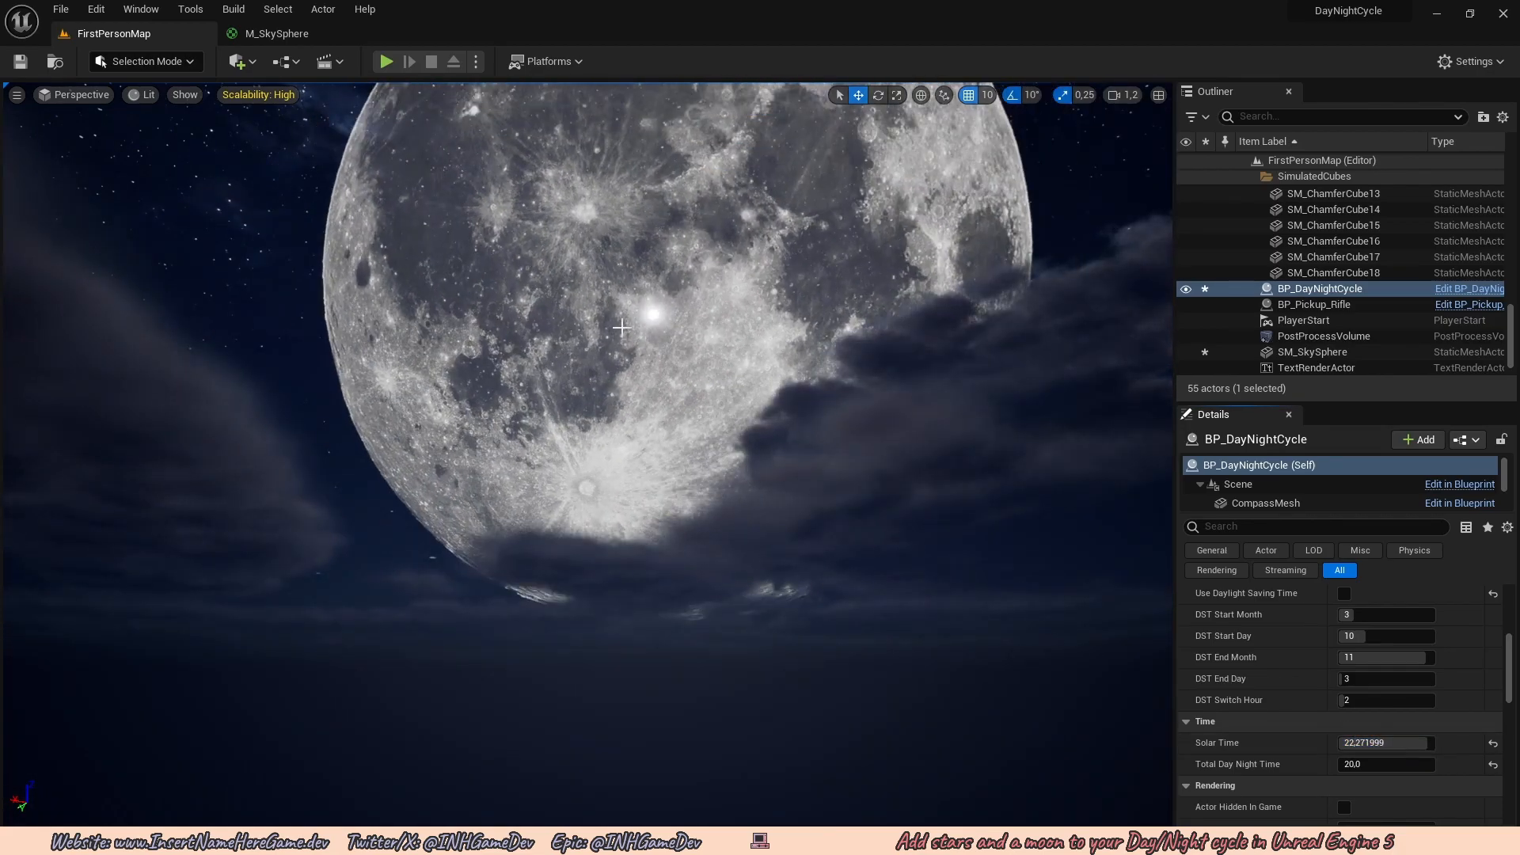
pyautogui.moveTo(950, 475); pyautogui.dragTo(963, 444, button='right')
pyautogui.moveTo(1397, 743); pyautogui.dragTo(1397, 743)
pyautogui.moveTo(770, 577)
pyautogui.mouseDown(button='right')
pyautogui.moveTo(777, 563)
pyautogui.moveTo(774, 577)
pyautogui.mouseUp(button='right')
pyautogui.moveTo(628, 494); pyautogui.dragTo(625, 478, button='right')
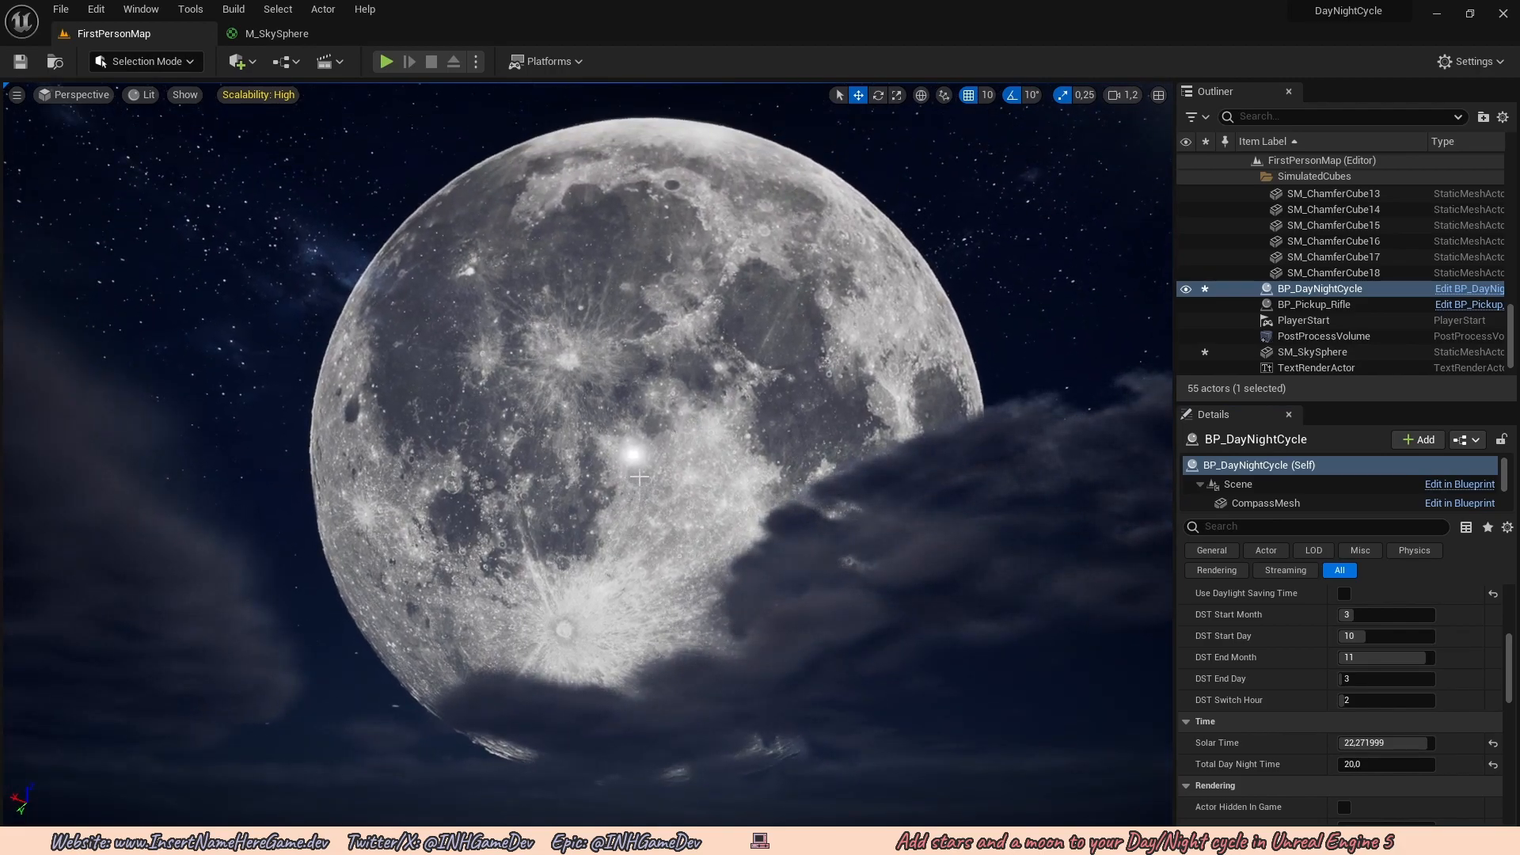
# Set the MoonScale parameter's default value to 0,1 in M_SkySphere and apply the material.
pyautogui.click(305, 35)
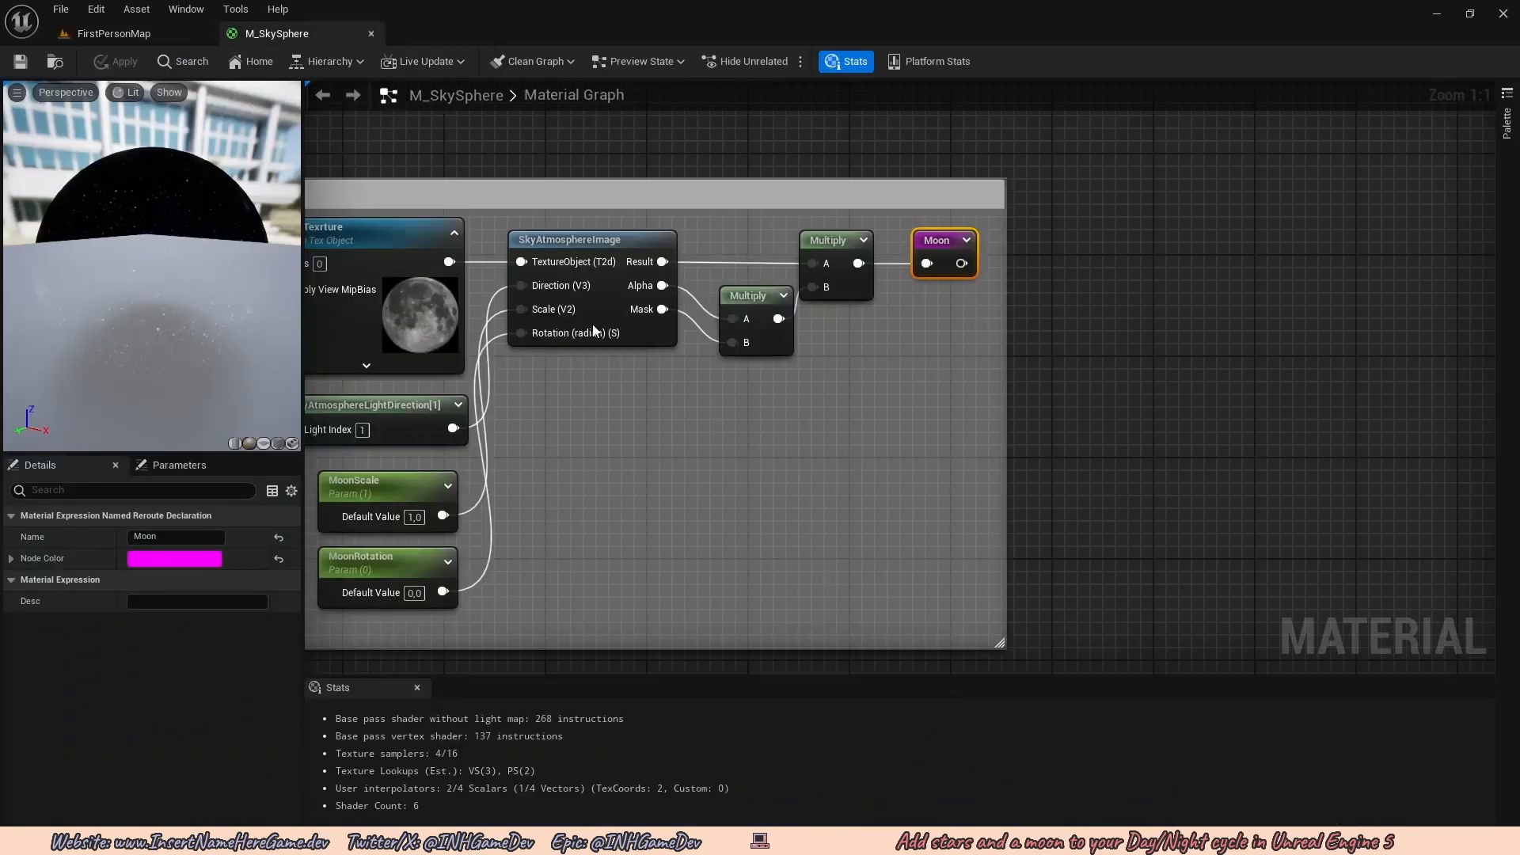
pyautogui.moveTo(577, 492); pyautogui.dragTo(852, 505, button='right')
pyautogui.scroll(-2, 852, 506)
pyautogui.moveTo(715, 473); pyautogui.dragTo(730, 346, button='right')
pyautogui.scroll(2, 731, 346)
pyautogui.click(751, 386)
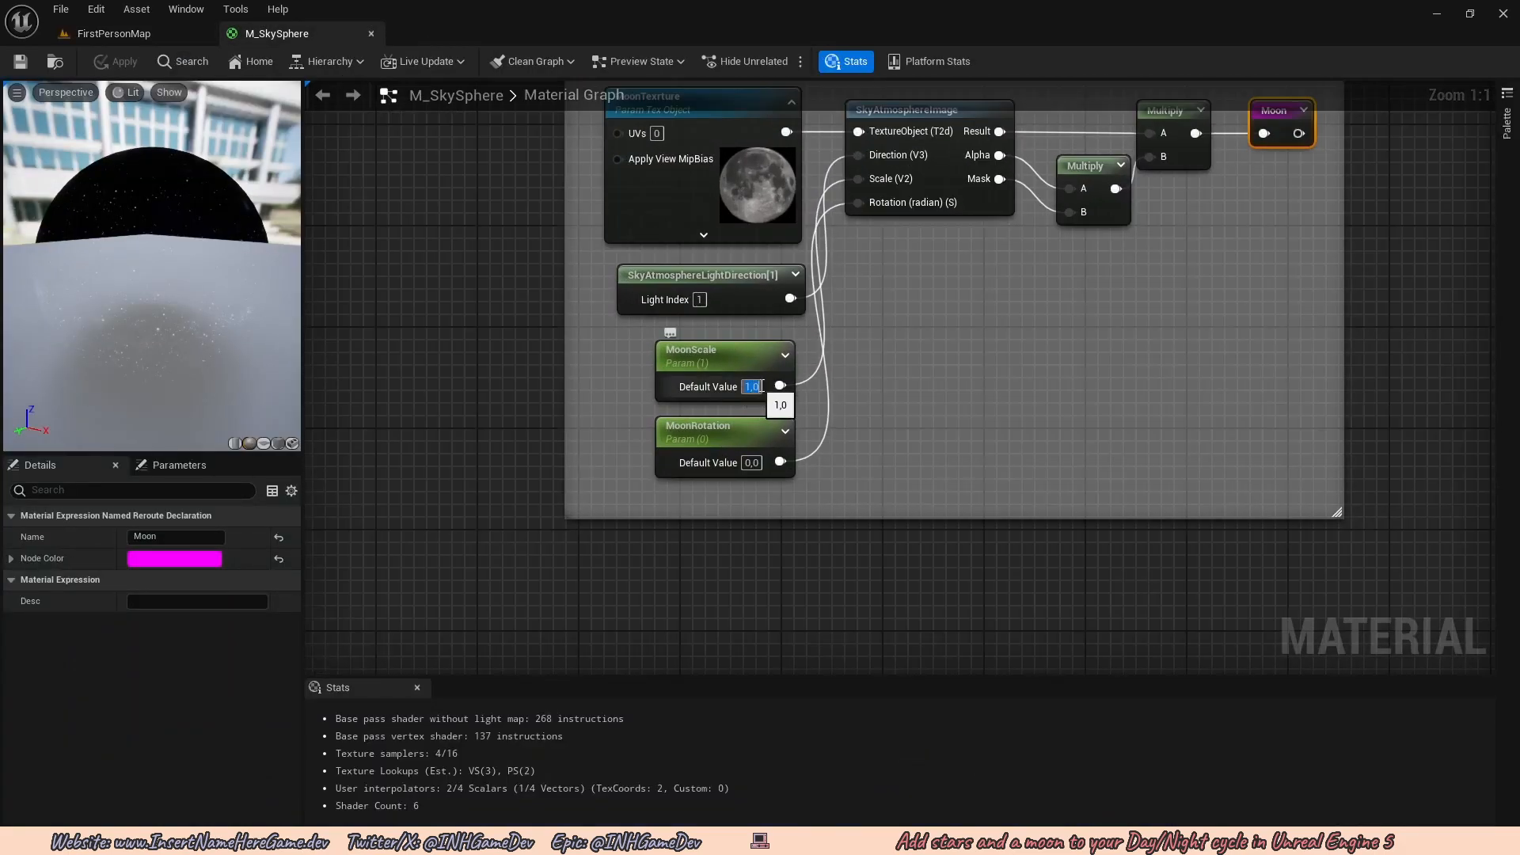
pyautogui.write('0,1')
pyautogui.press('Return')
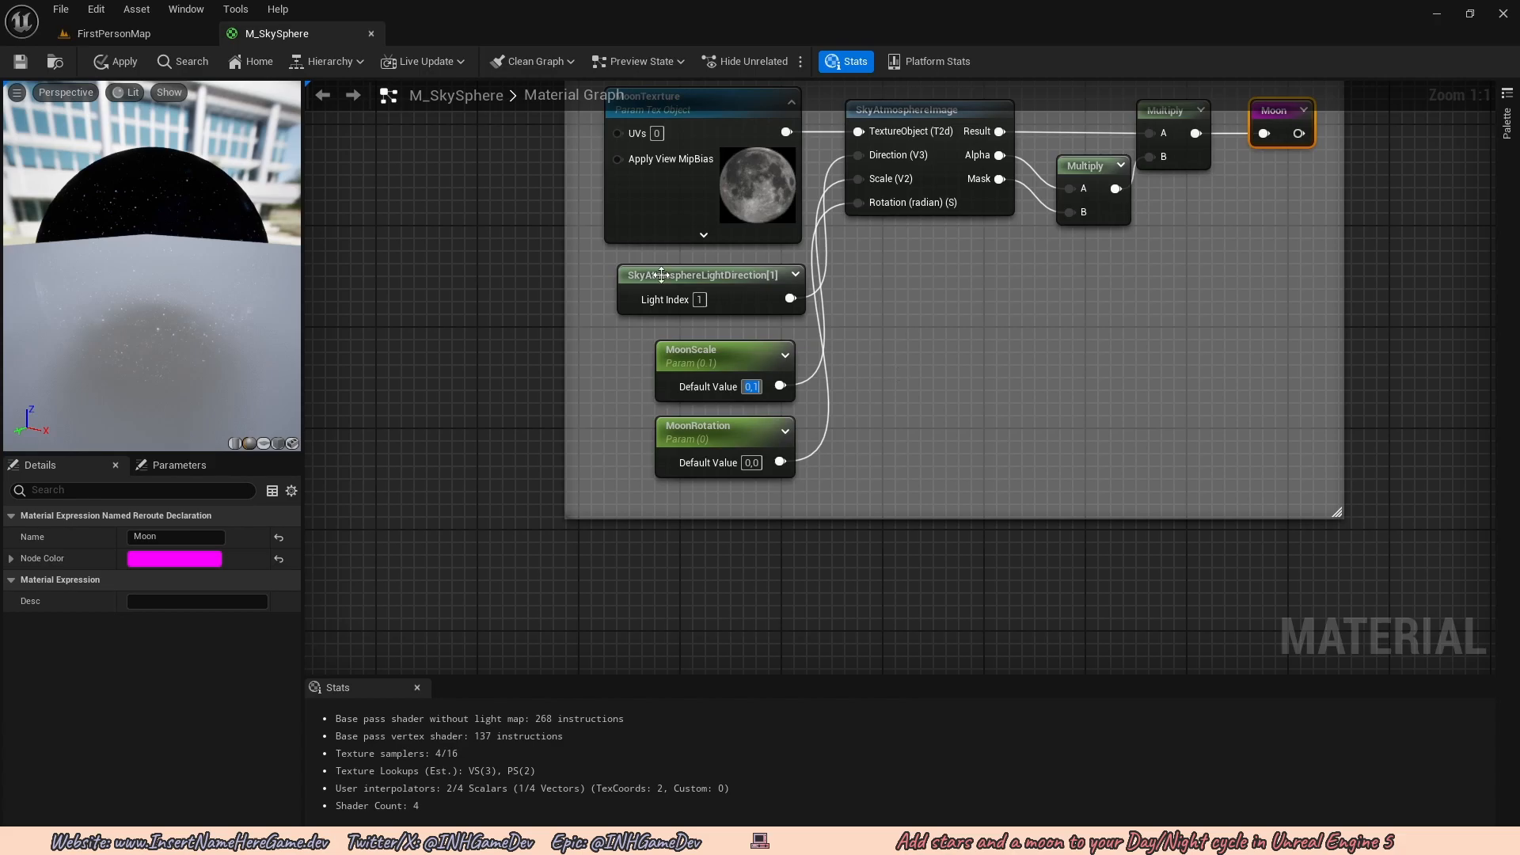
pyautogui.click(117, 61)
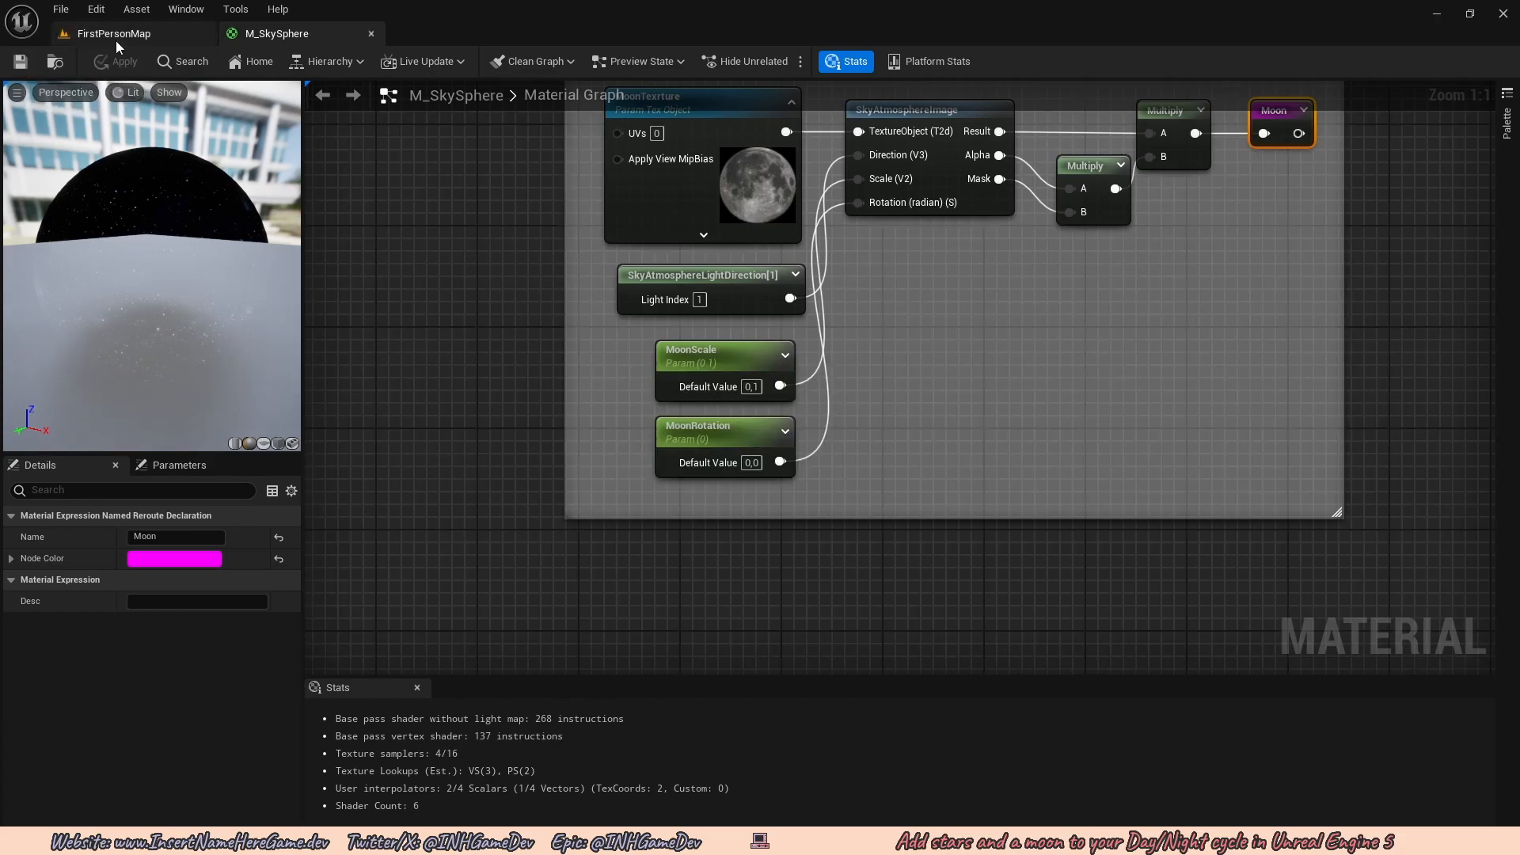
# Inspect the moon's size and brightness in the night sky of FirstPersonMap.
pyautogui.click(114, 35)
pyautogui.moveTo(664, 433)
pyautogui.mouseDown(button='right')
pyautogui.moveTo(648, 451)
pyautogui.moveTo(647, 438)
pyautogui.mouseUp(button='right')
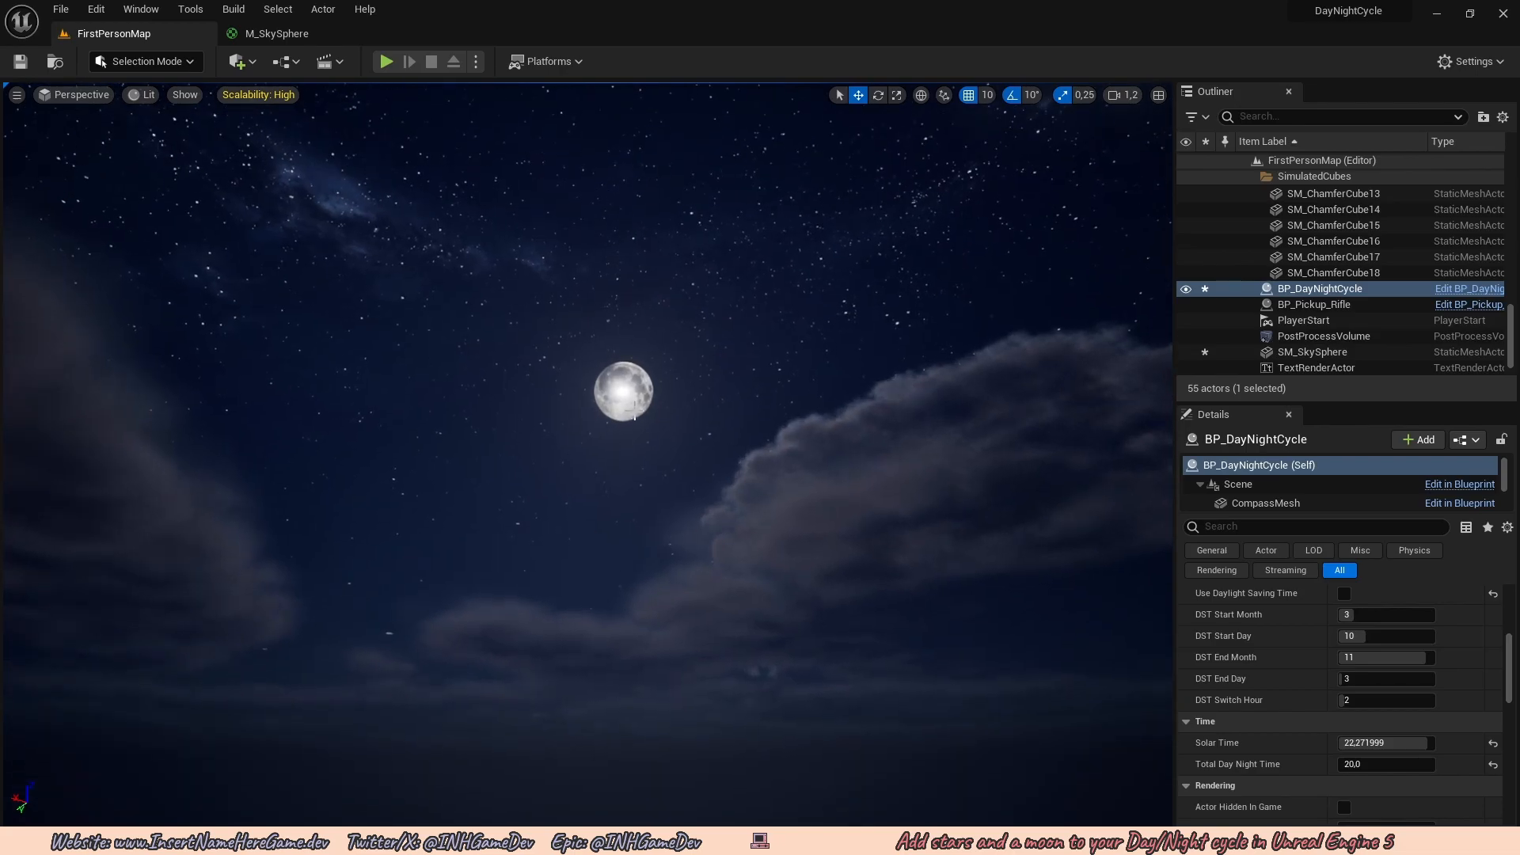
pyautogui.hotkey('ctrl', 'space')
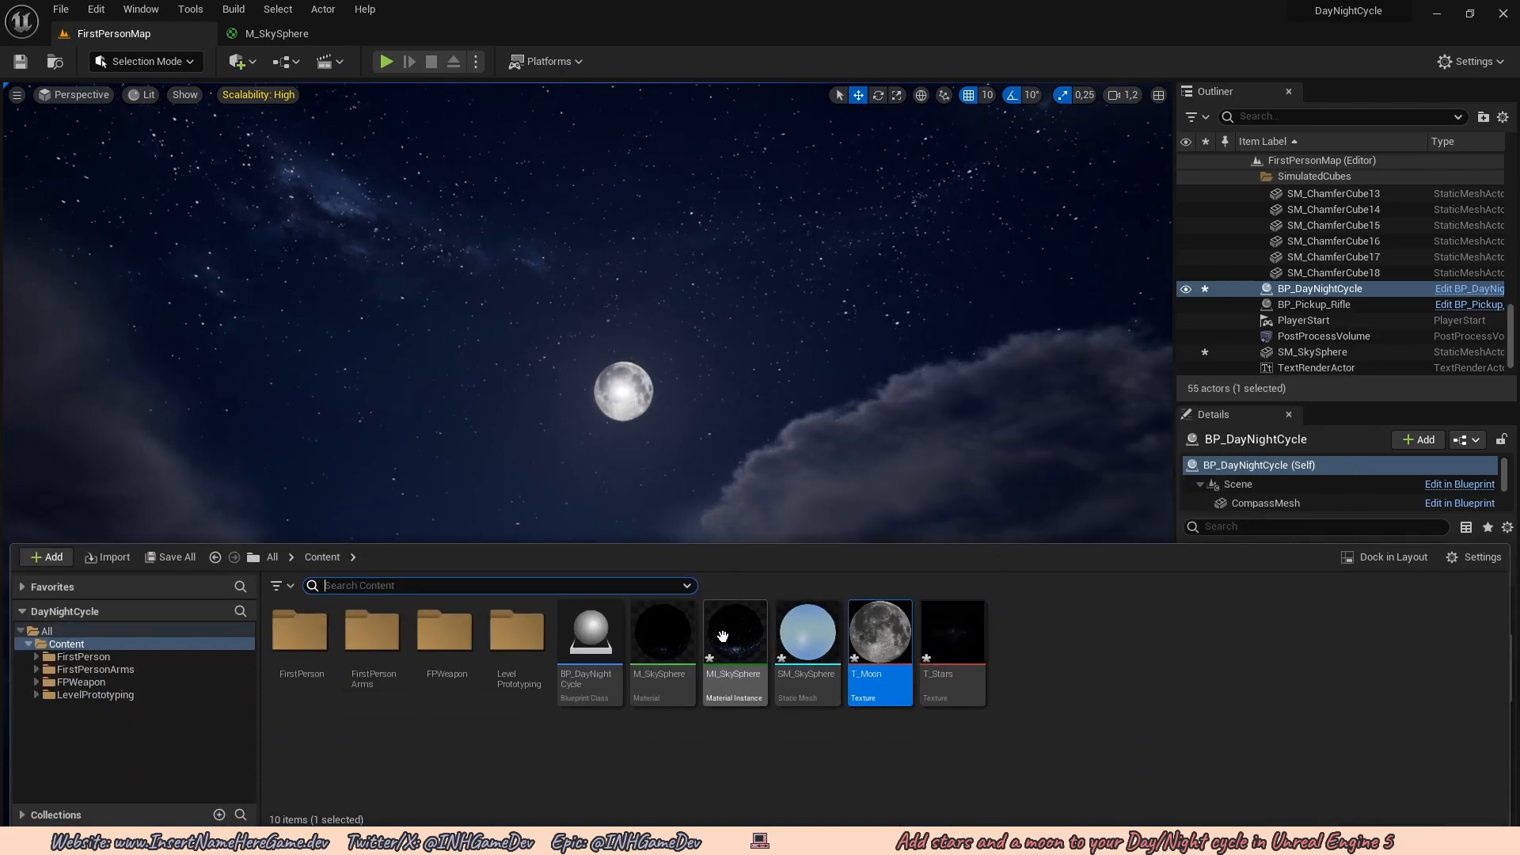
pyautogui.moveTo(647, 438); pyautogui.dragTo(647, 445, button='right')
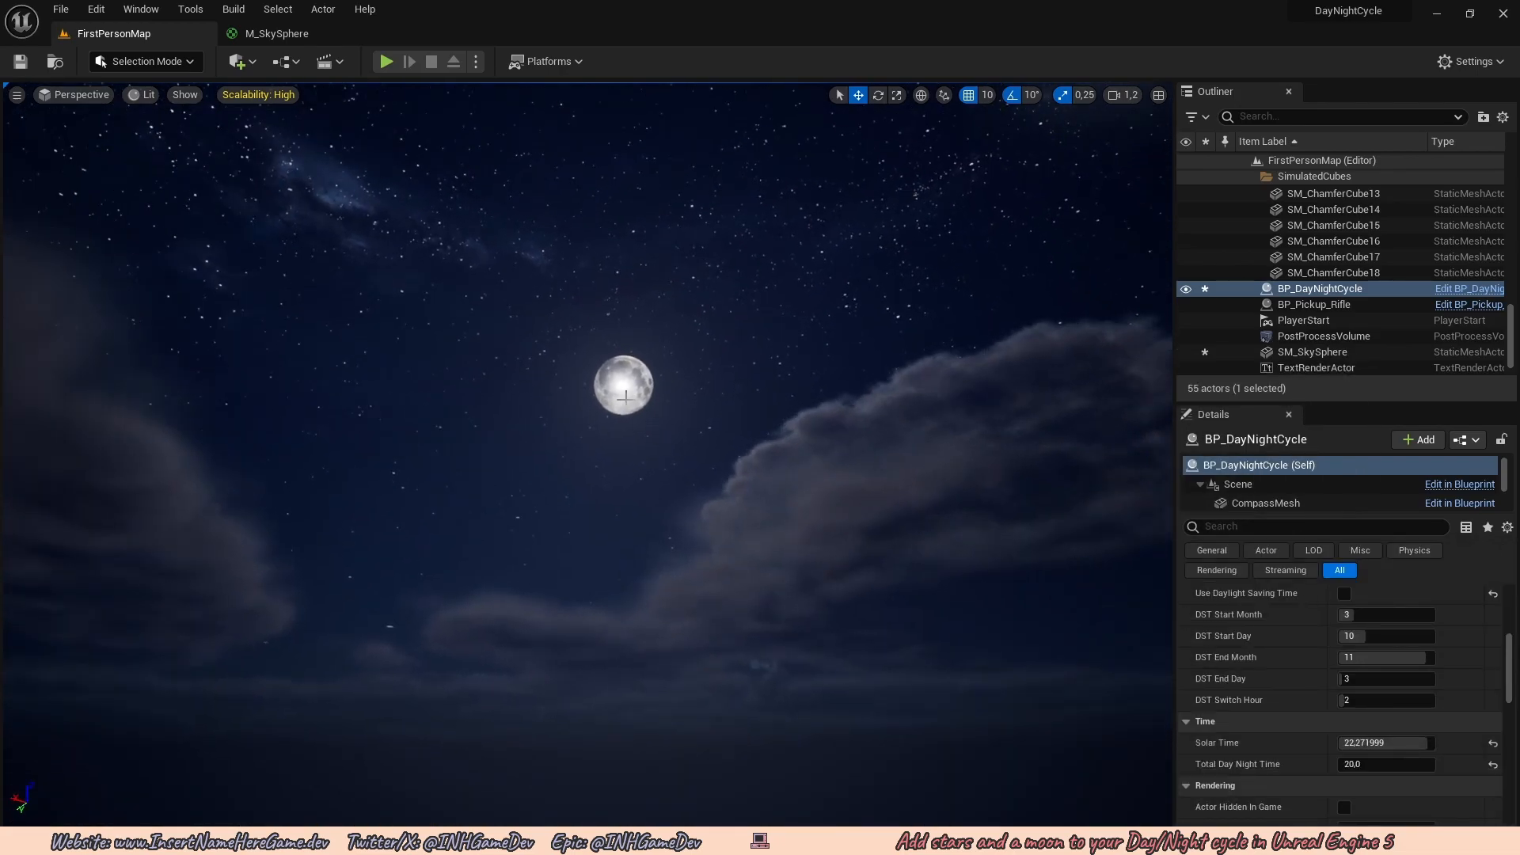
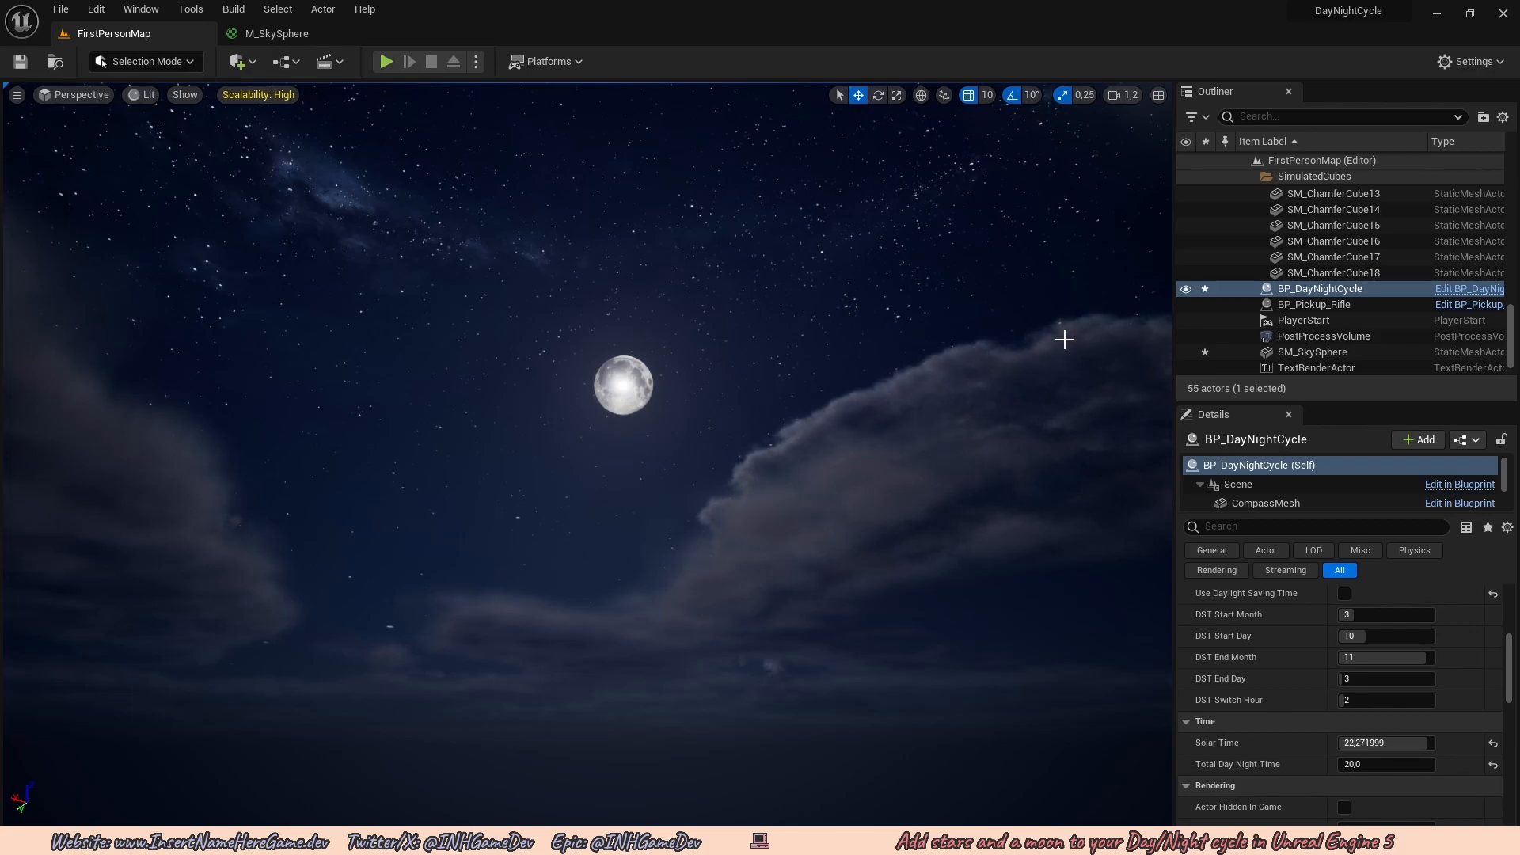
# Set the Source Angle of BP_DayNightCycle's Moon light component to 0 and view the moon in the level.
pyautogui.scroll(-2, 1315, 333)
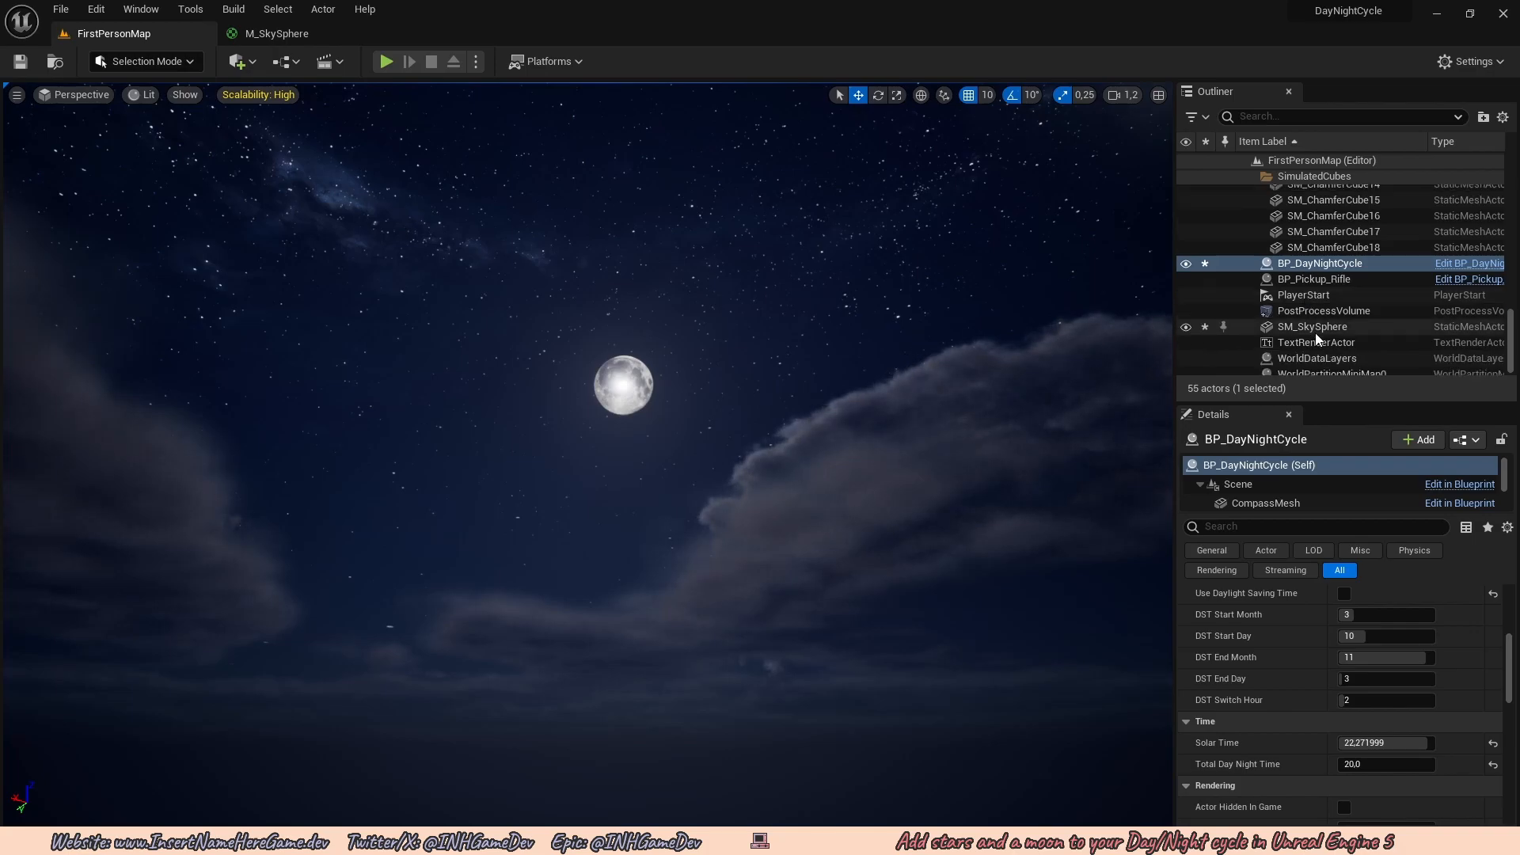
pyautogui.click(1307, 257)
pyautogui.scroll(-1, 1256, 470)
pyautogui.scroll(-2, 1267, 475)
pyautogui.click(1275, 486)
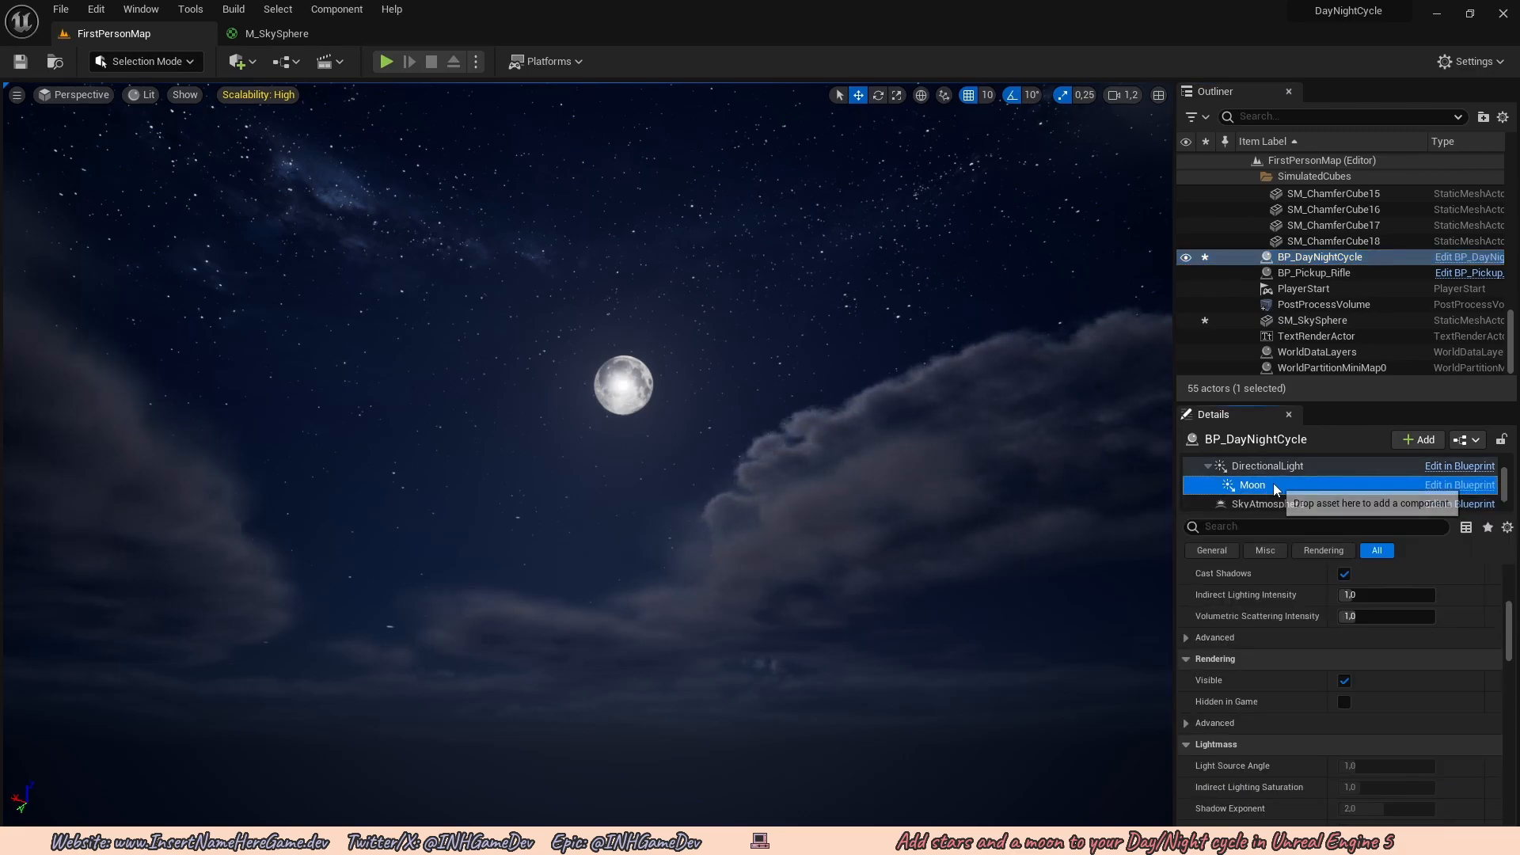
pyautogui.scroll(5, 1268, 611)
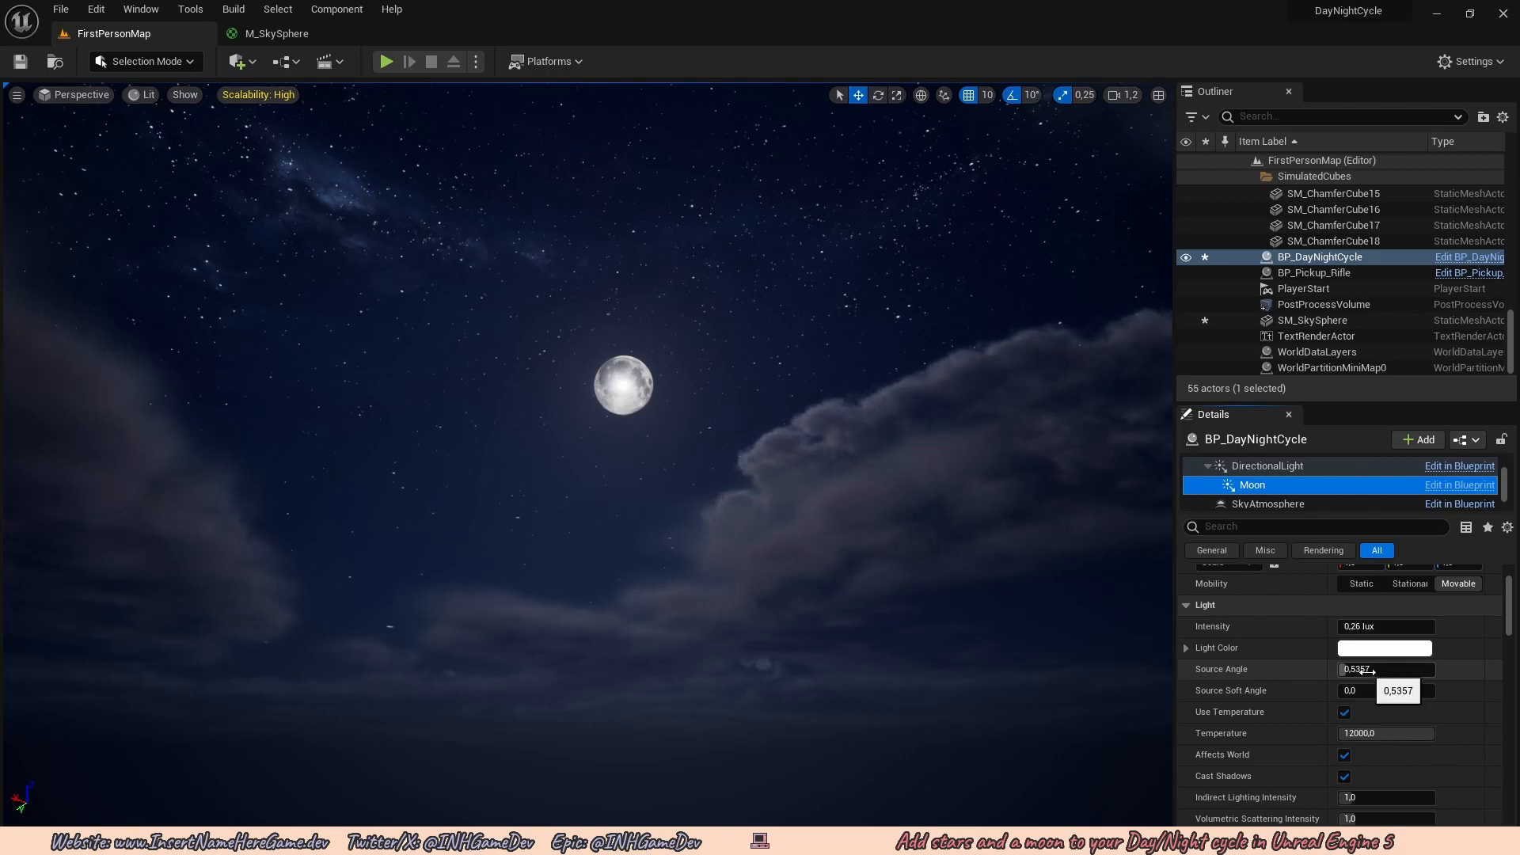
pyautogui.moveTo(1361, 666); pyautogui.dragTo(1340, 666)
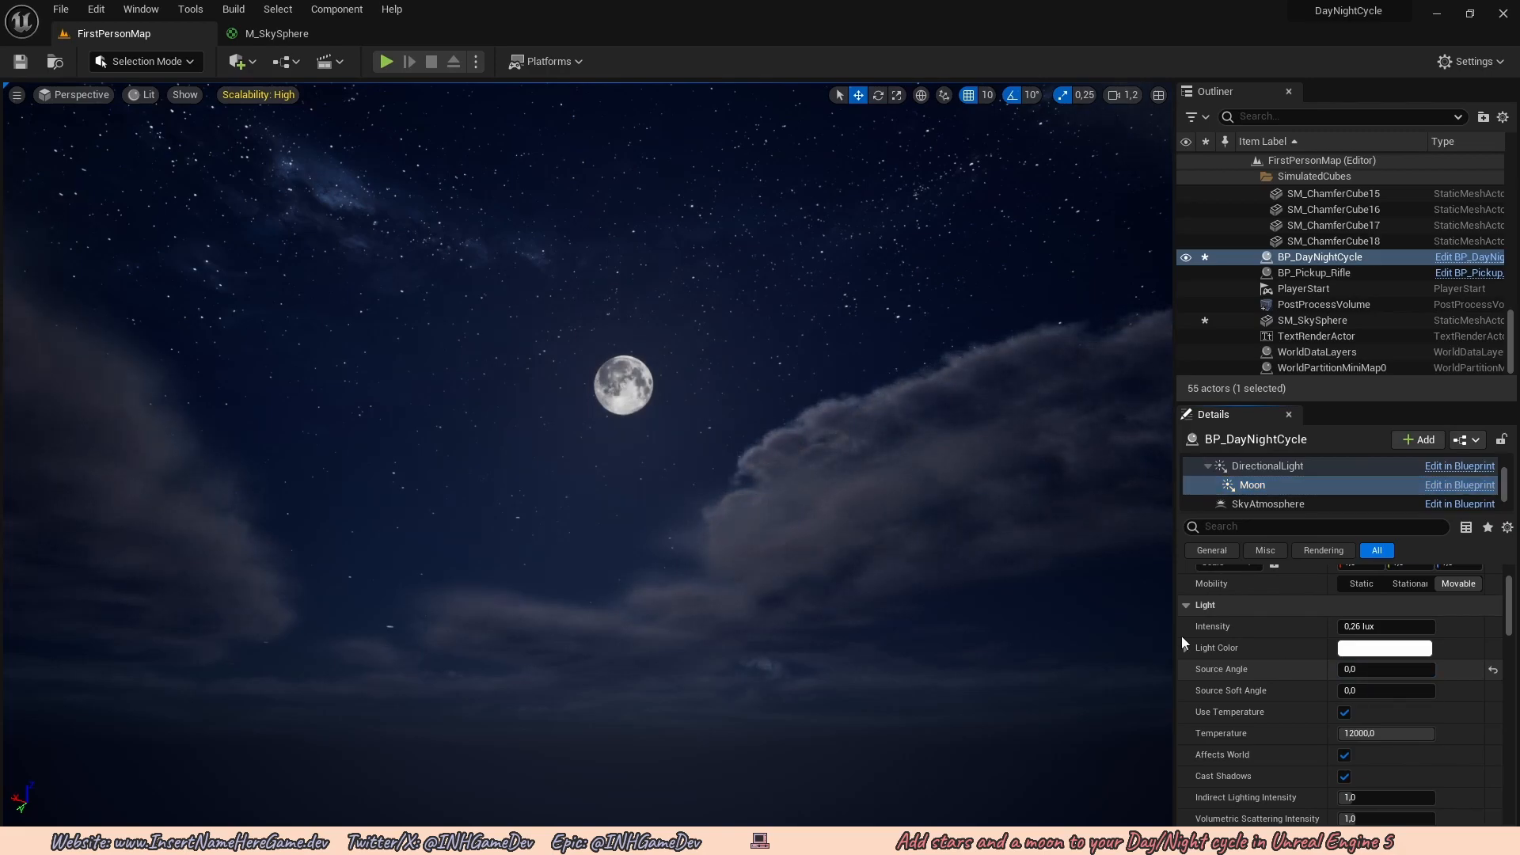
pyautogui.moveTo(1037, 586); pyautogui.dragTo(1050, 564, button='right')
pyautogui.moveTo(614, 453); pyautogui.dragTo(593, 456, button='right')
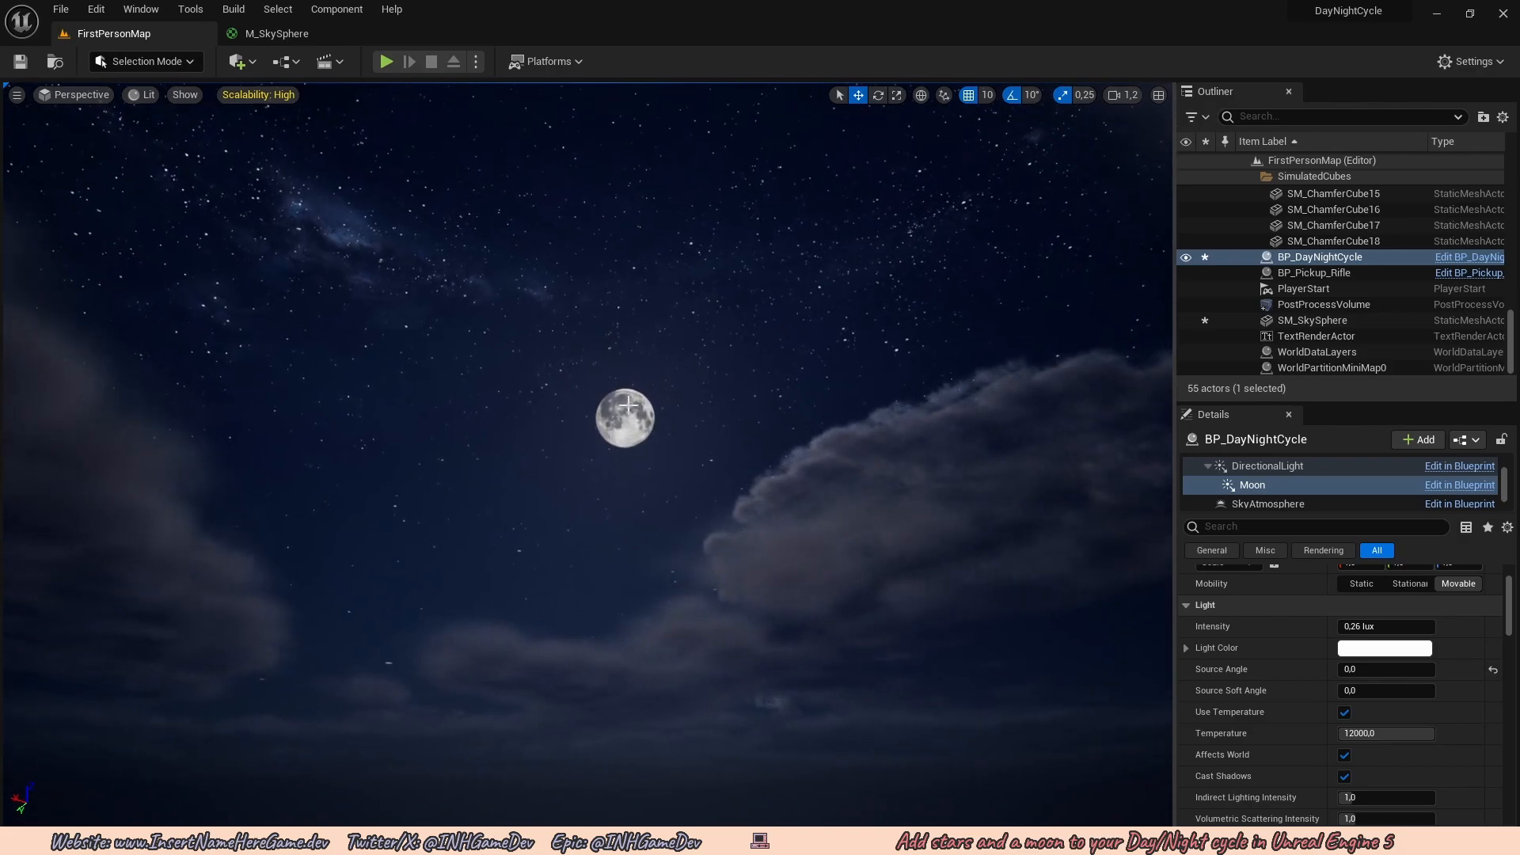
pyautogui.moveTo(619, 416); pyautogui.dragTo(626, 415, button='right')
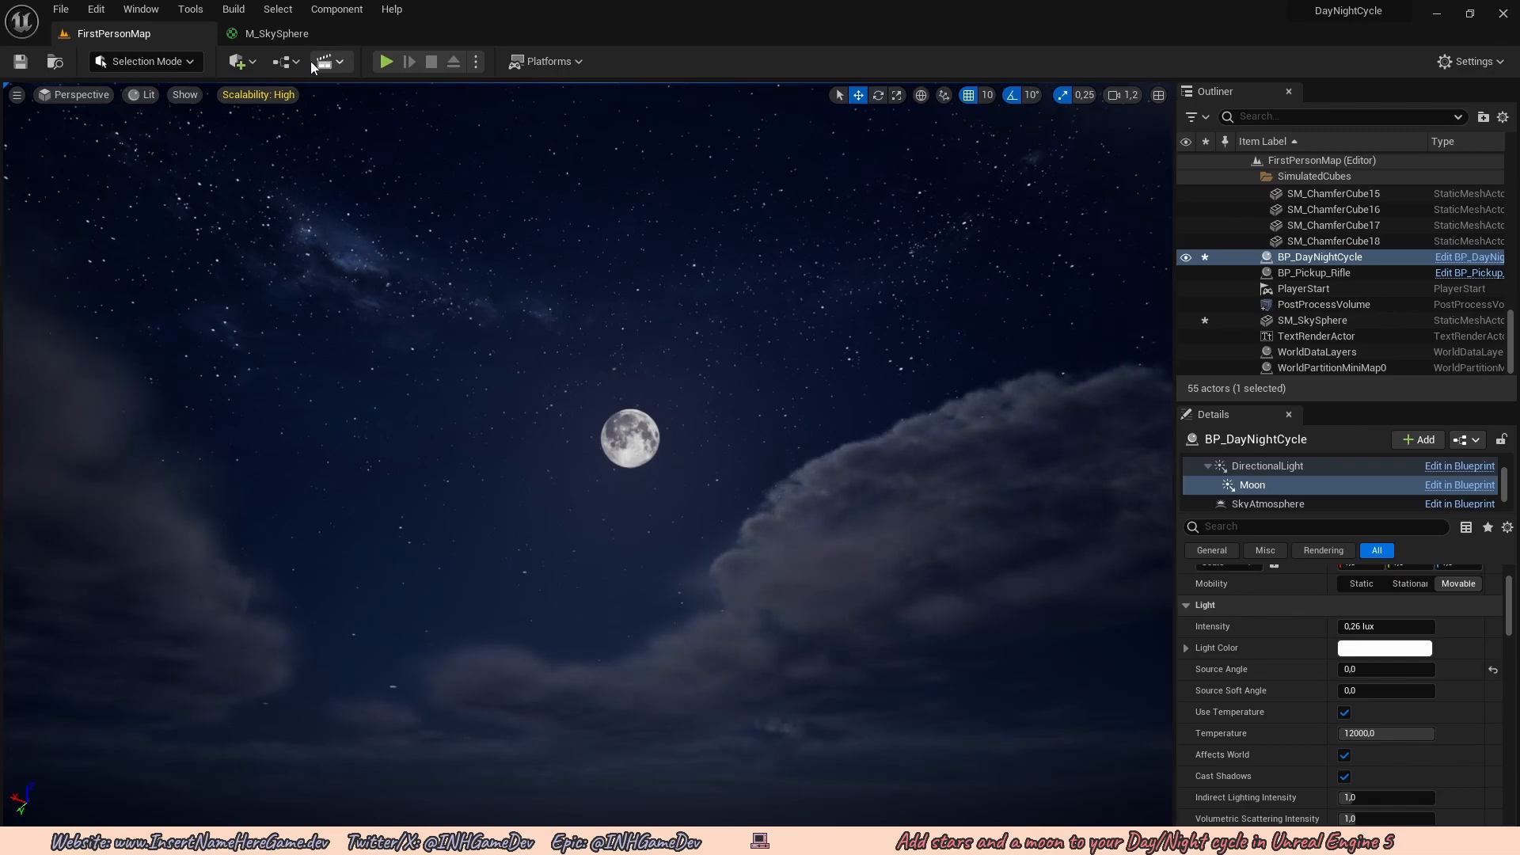
# Review the M_SkySphere graph, checking how the Moon network and its reroute feed the Add nodes leading to Emissive Color.
pyautogui.click(302, 36)
pyautogui.scroll(-2, 697, 364)
pyautogui.moveTo(703, 360); pyautogui.dragTo(590, 391, button='right')
pyautogui.scroll(-1, 889, 346)
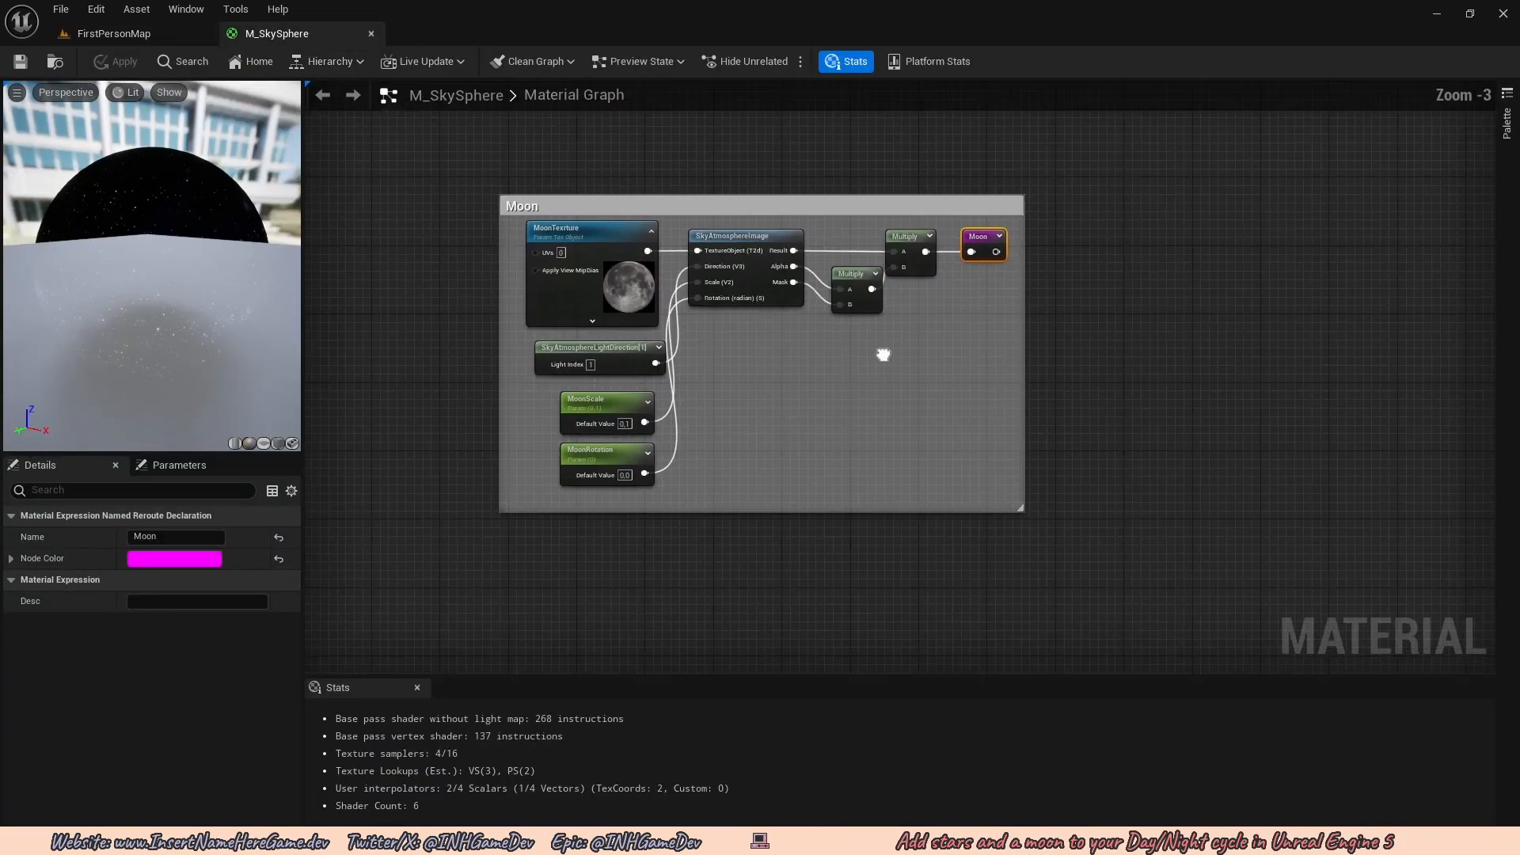
pyautogui.moveTo(890, 347); pyautogui.dragTo(807, 434, button='right')
pyautogui.scroll(-2, 906, 397)
pyautogui.scroll(1, 906, 396)
pyautogui.moveTo(906, 397); pyautogui.dragTo(857, 372, button='right')
pyautogui.scroll(1, 749, 377)
pyautogui.moveTo(749, 376); pyautogui.dragTo(784, 419, button='right')
pyautogui.scroll(2, 819, 437)
pyautogui.moveTo(819, 438); pyautogui.dragTo(797, 435, button='right')
pyautogui.scroll(-3, 974, 379)
pyautogui.moveTo(973, 379); pyautogui.dragTo(475, 443, button='right')
pyautogui.moveTo(1293, 377); pyautogui.dragTo(840, 419, button='right')
pyautogui.scroll(4, 884, 355)
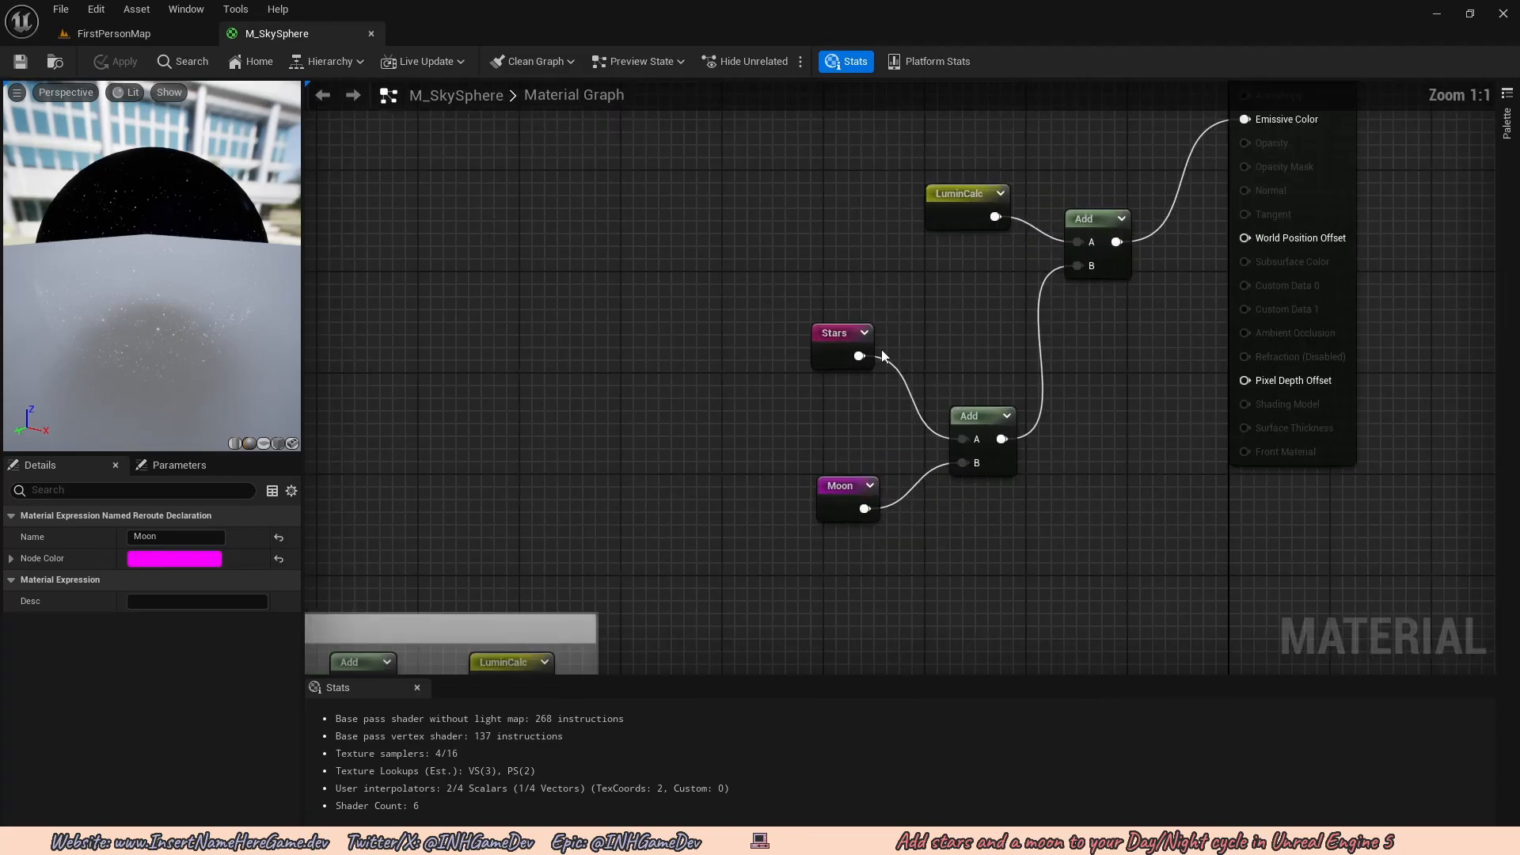
pyautogui.doubleClick(879, 507)
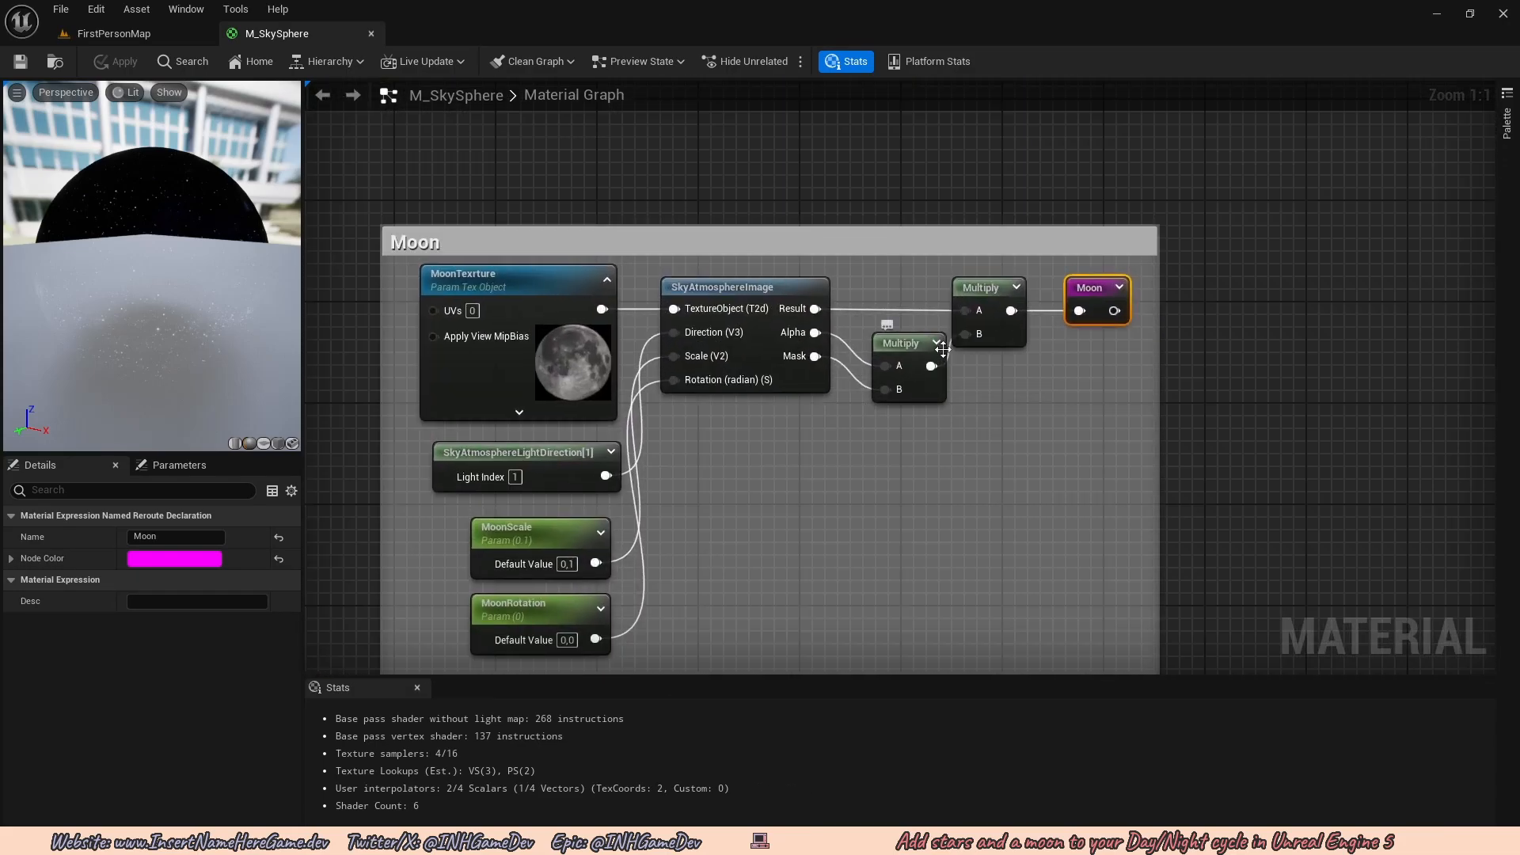
pyautogui.moveTo(919, 332); pyautogui.dragTo(904, 346, button='right')
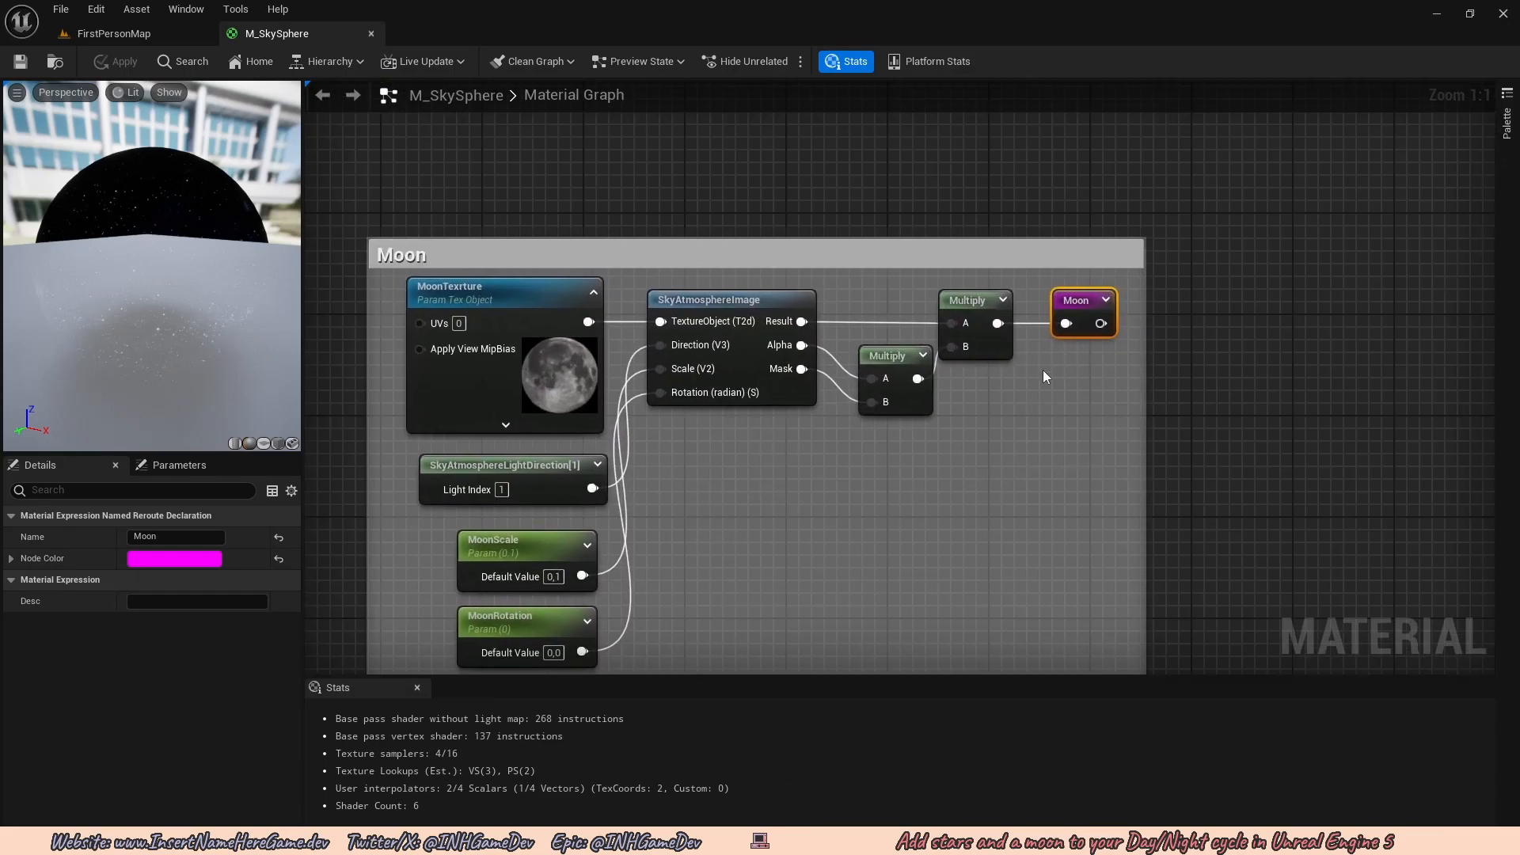
pyautogui.moveTo(1038, 387); pyautogui.dragTo(968, 326, button='right')
pyautogui.scroll(-1, 1100, 393)
pyautogui.scroll(1, 856, 357)
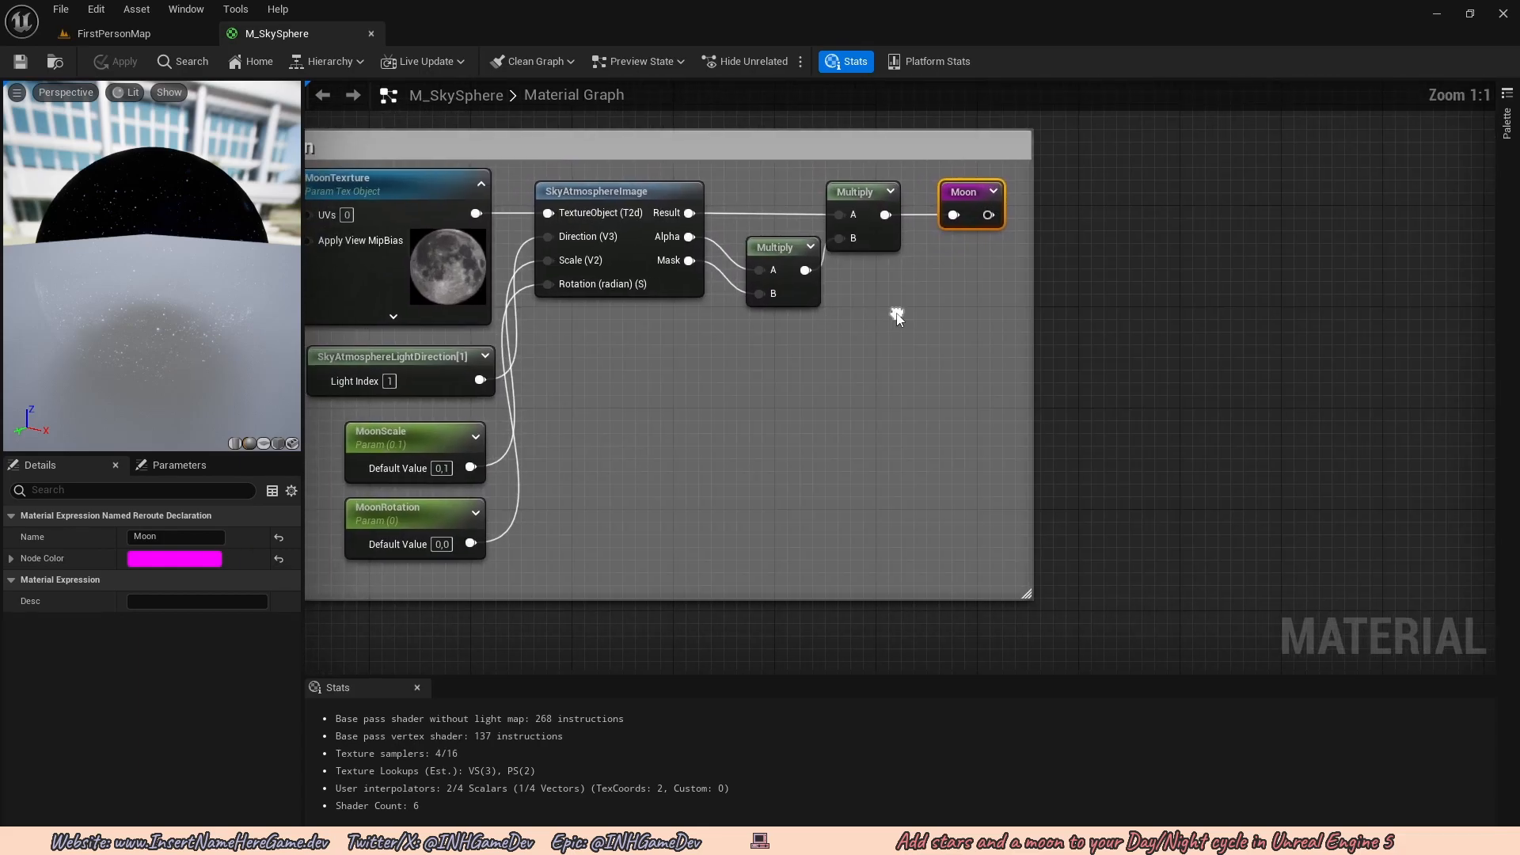
# Add a named reroute called MoonMask, fed by the Multiply node that combines SkyAtmosphereImage's Alpha and Mask outputs.
pyautogui.click(772, 254)
pyautogui.moveTo(787, 265); pyautogui.dragTo(856, 298)
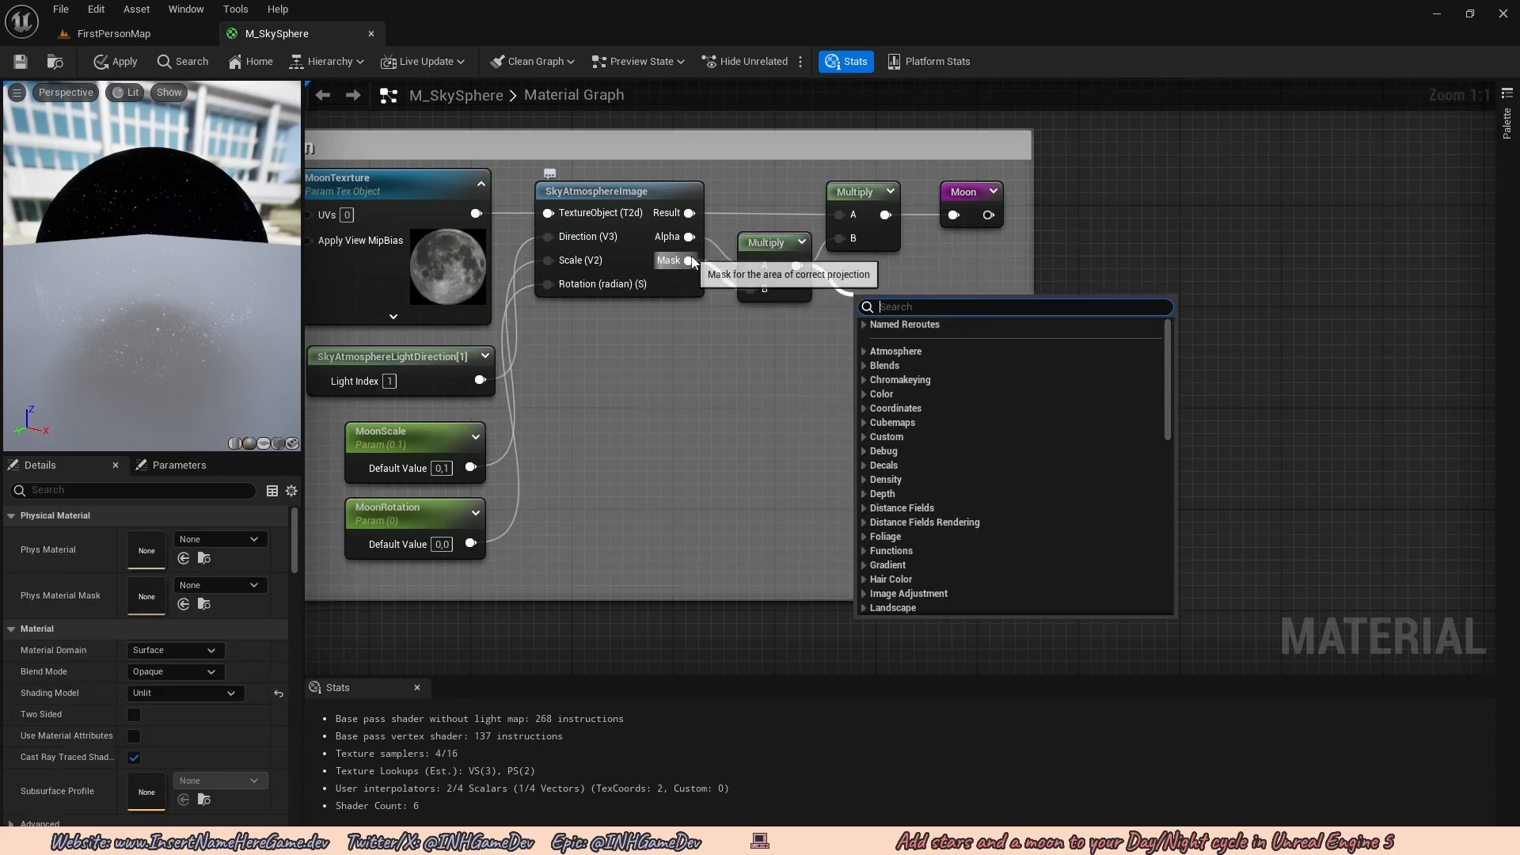
pyautogui.write('named')
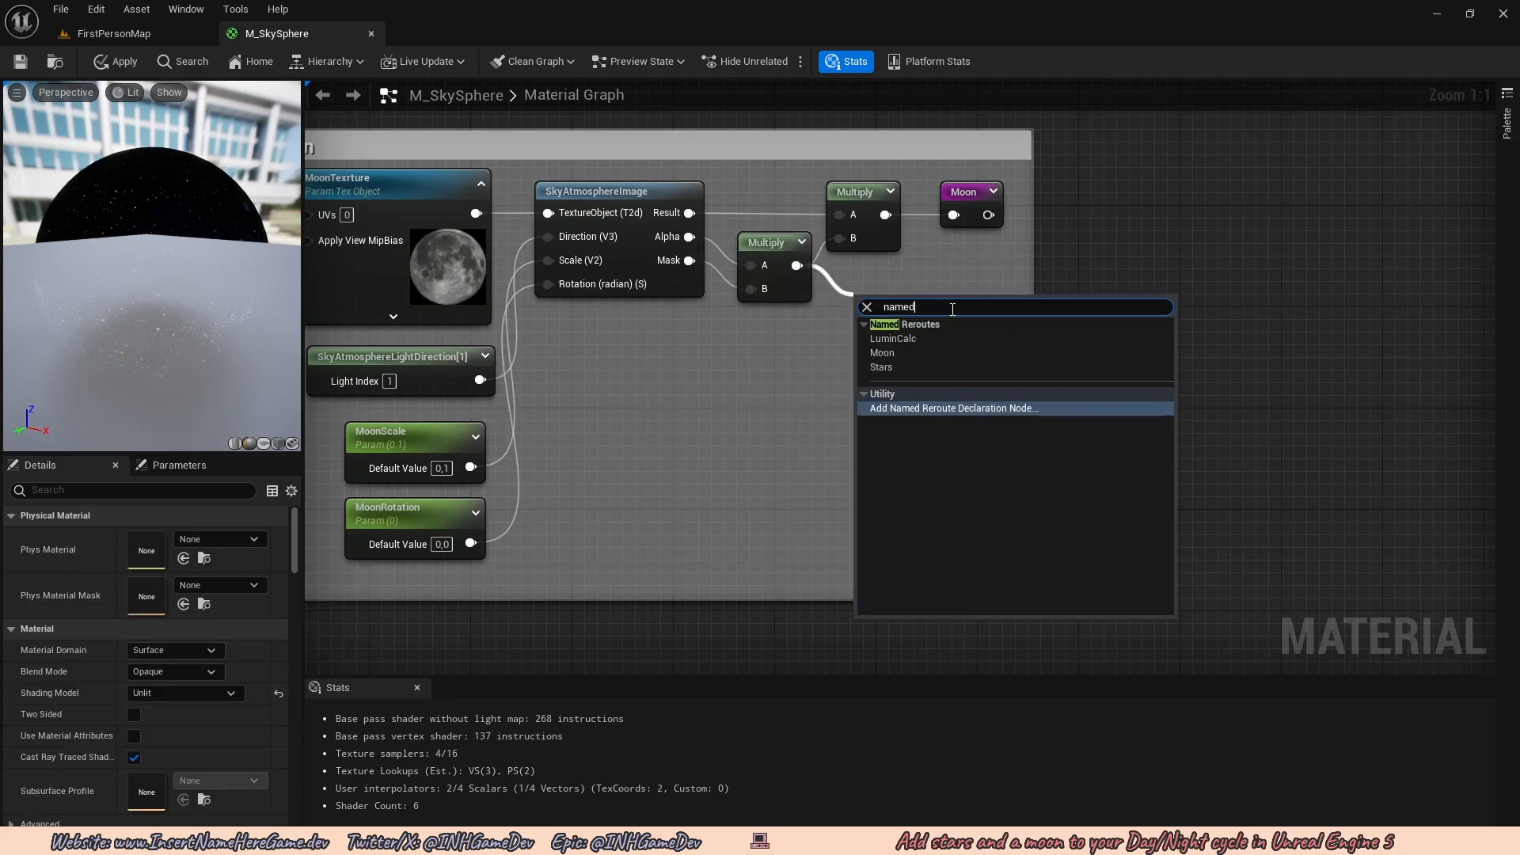
pyautogui.click(942, 408)
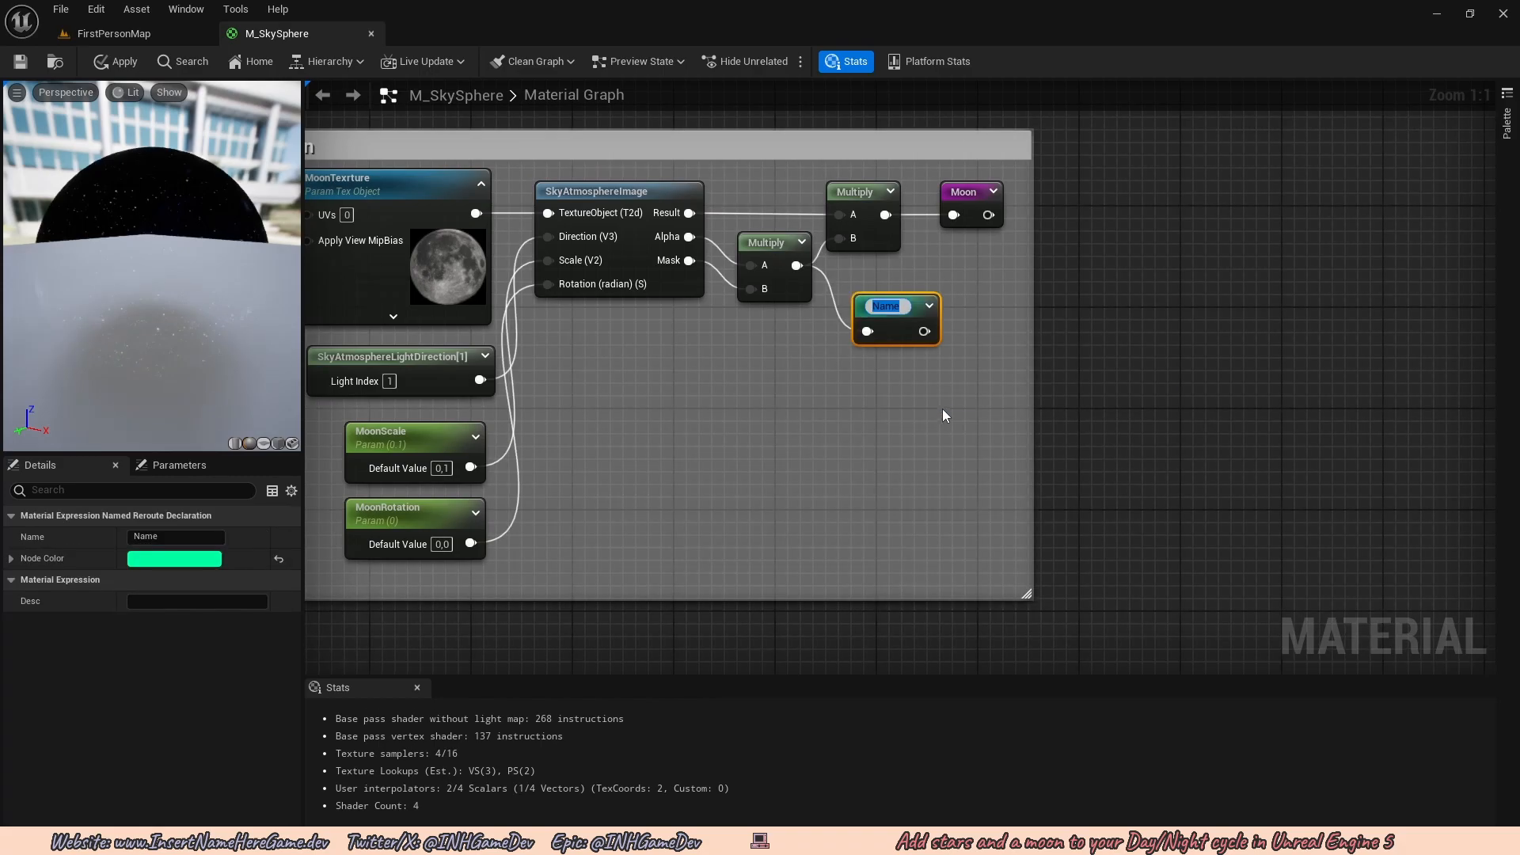
pyautogui.write('MoonMask')
pyautogui.press('Return')
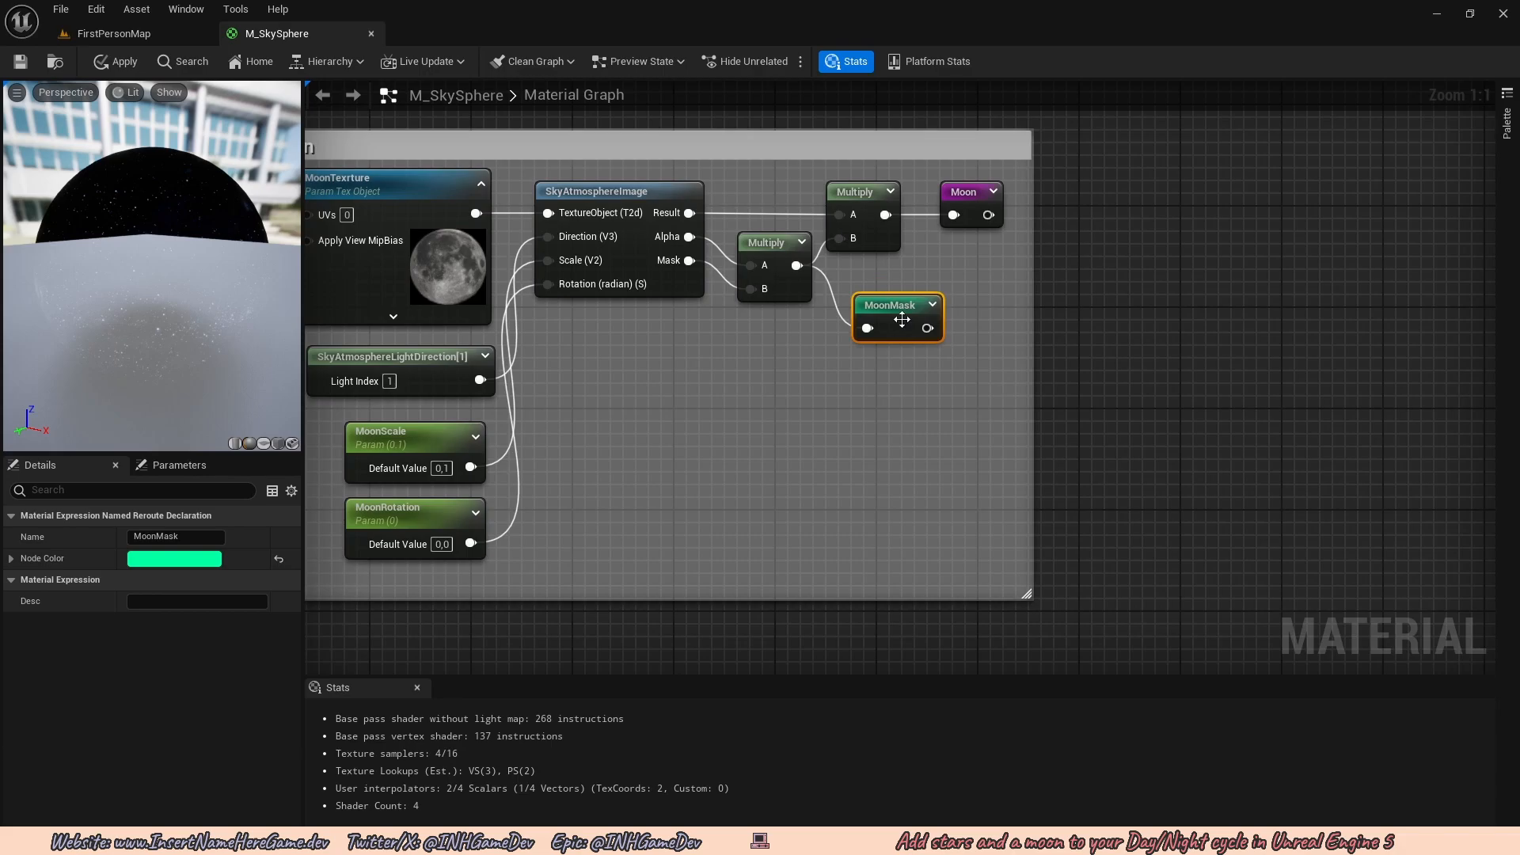
# Delete the Add node that combines the Stars and Moon reroutes near the material output.
pyautogui.scroll(-2, 933, 309)
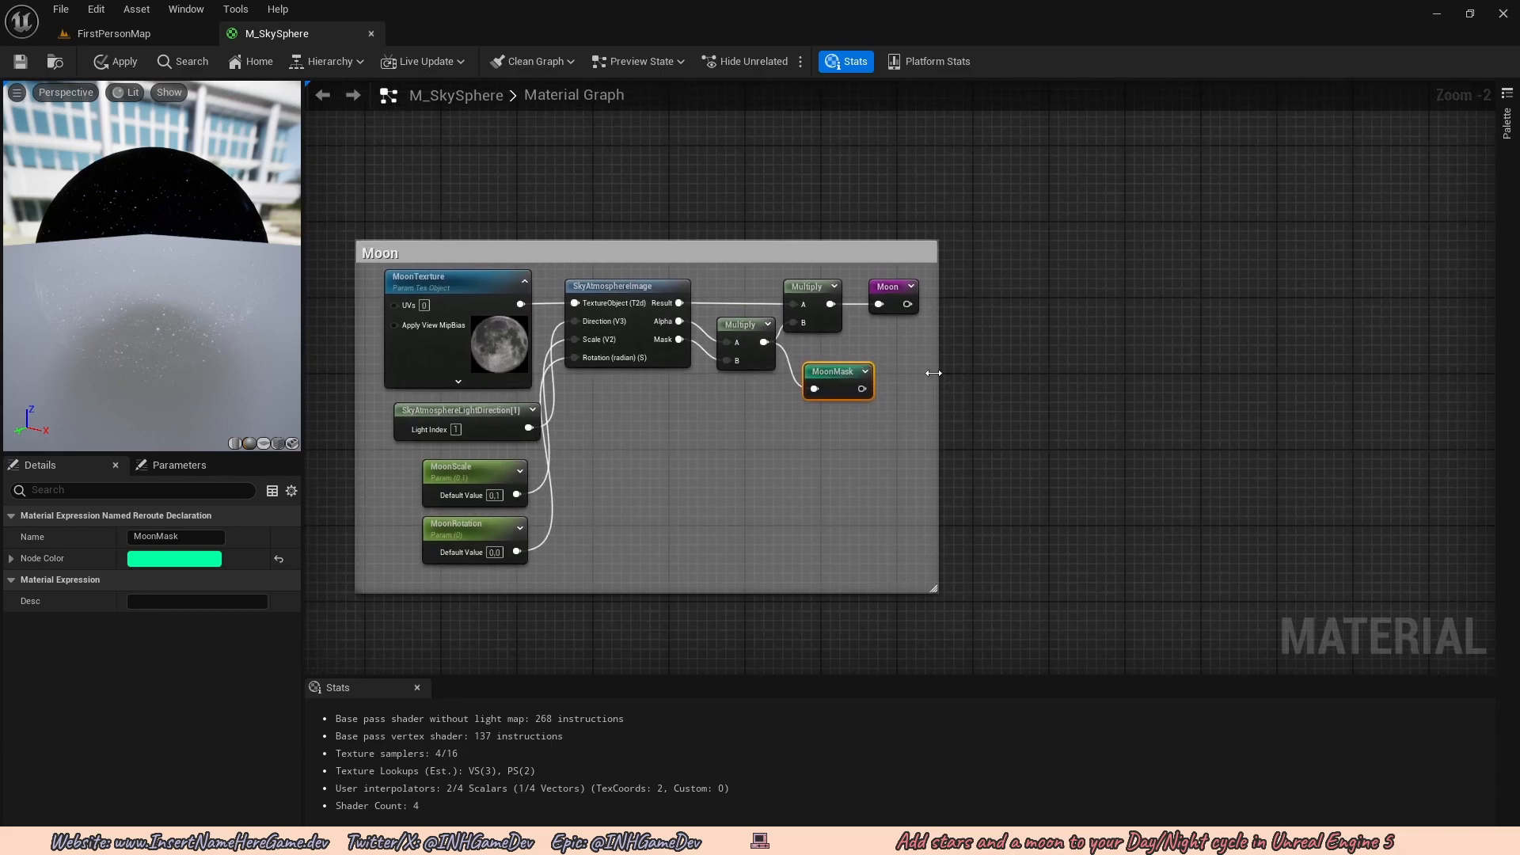
pyautogui.scroll(-1, 893, 372)
pyautogui.scroll(-2, 1073, 369)
pyautogui.moveTo(1072, 370); pyautogui.dragTo(695, 365, button='right')
pyautogui.moveTo(1140, 328); pyautogui.dragTo(739, 438, button='right')
pyautogui.scroll(3, 926, 409)
pyautogui.moveTo(865, 413); pyautogui.dragTo(777, 349, button='right')
pyautogui.scroll(2, 804, 402)
pyautogui.click(872, 379)
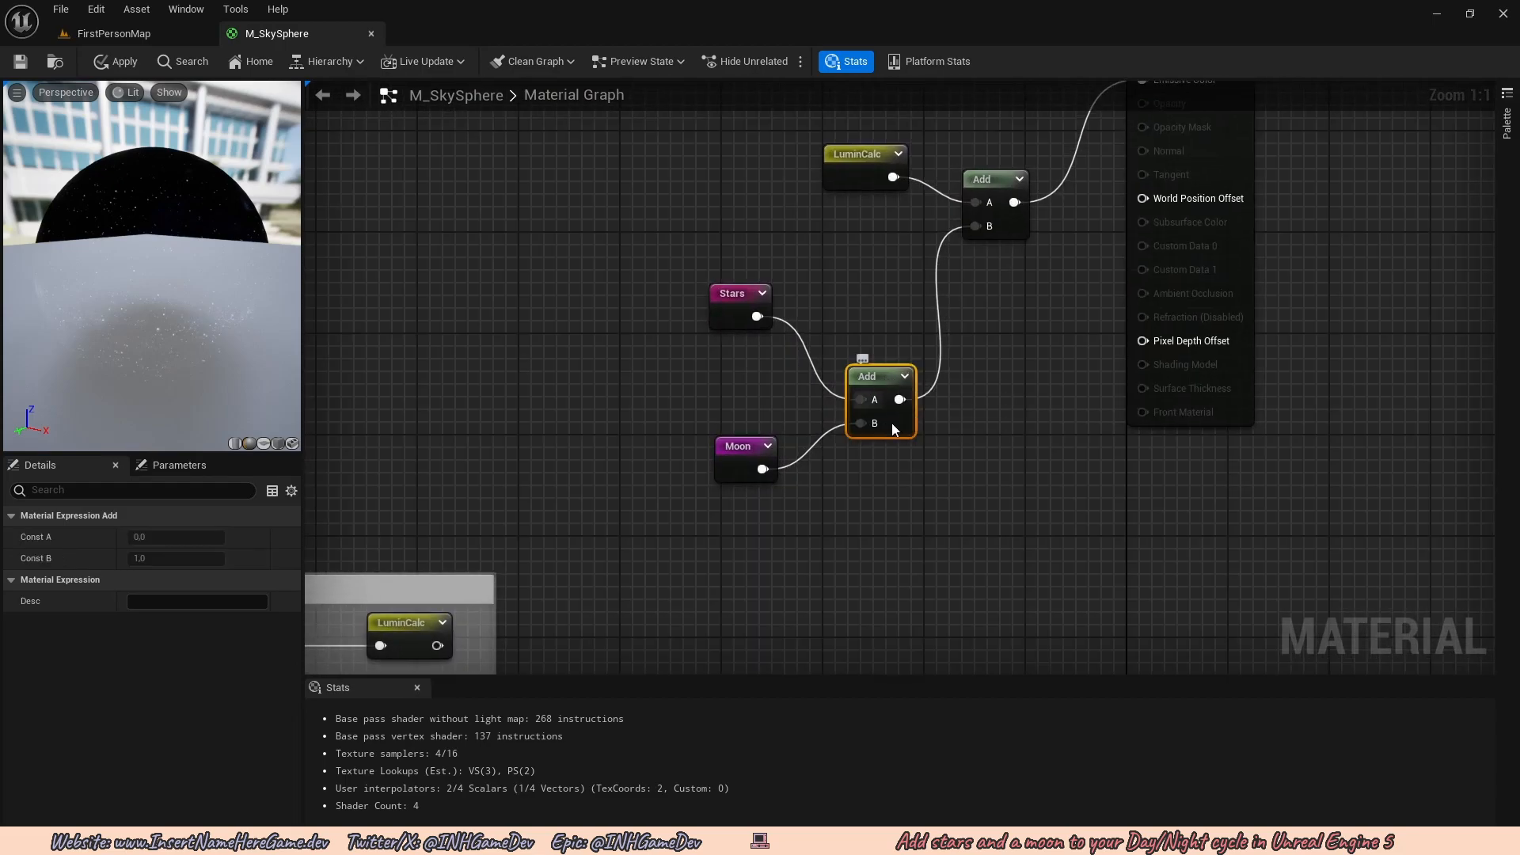
pyautogui.press('Delete')
# Add a Lerp node with the Stars reroute feeding A and the Moon reroute feeding B.
pyautogui.moveTo(757, 316); pyautogui.dragTo(882, 385)
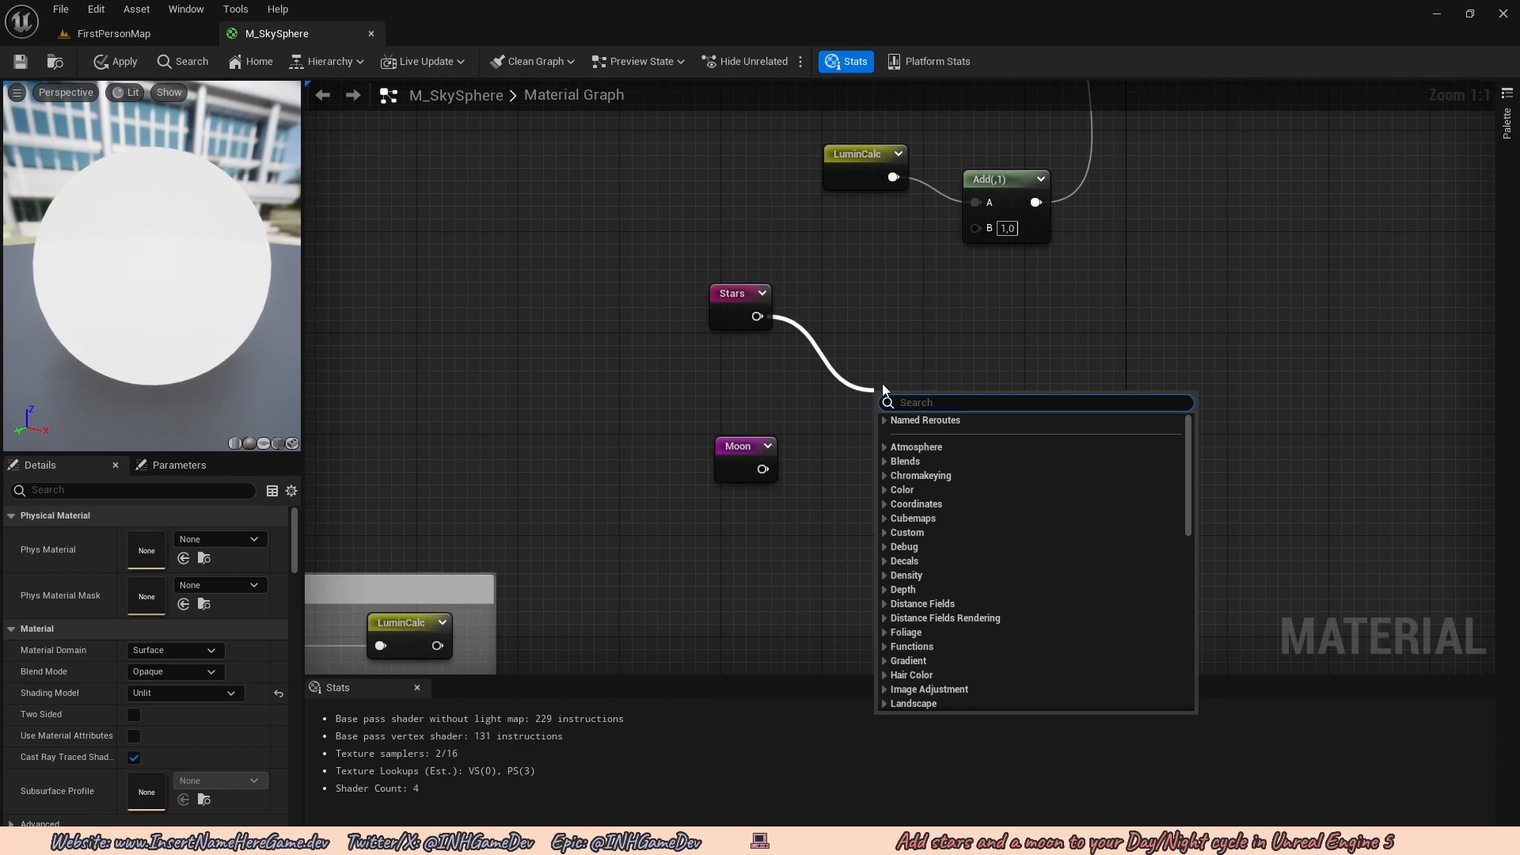
pyautogui.write('lerp')
pyautogui.press('Return')
pyautogui.moveTo(812, 428); pyautogui.dragTo(777, 343, button='right')
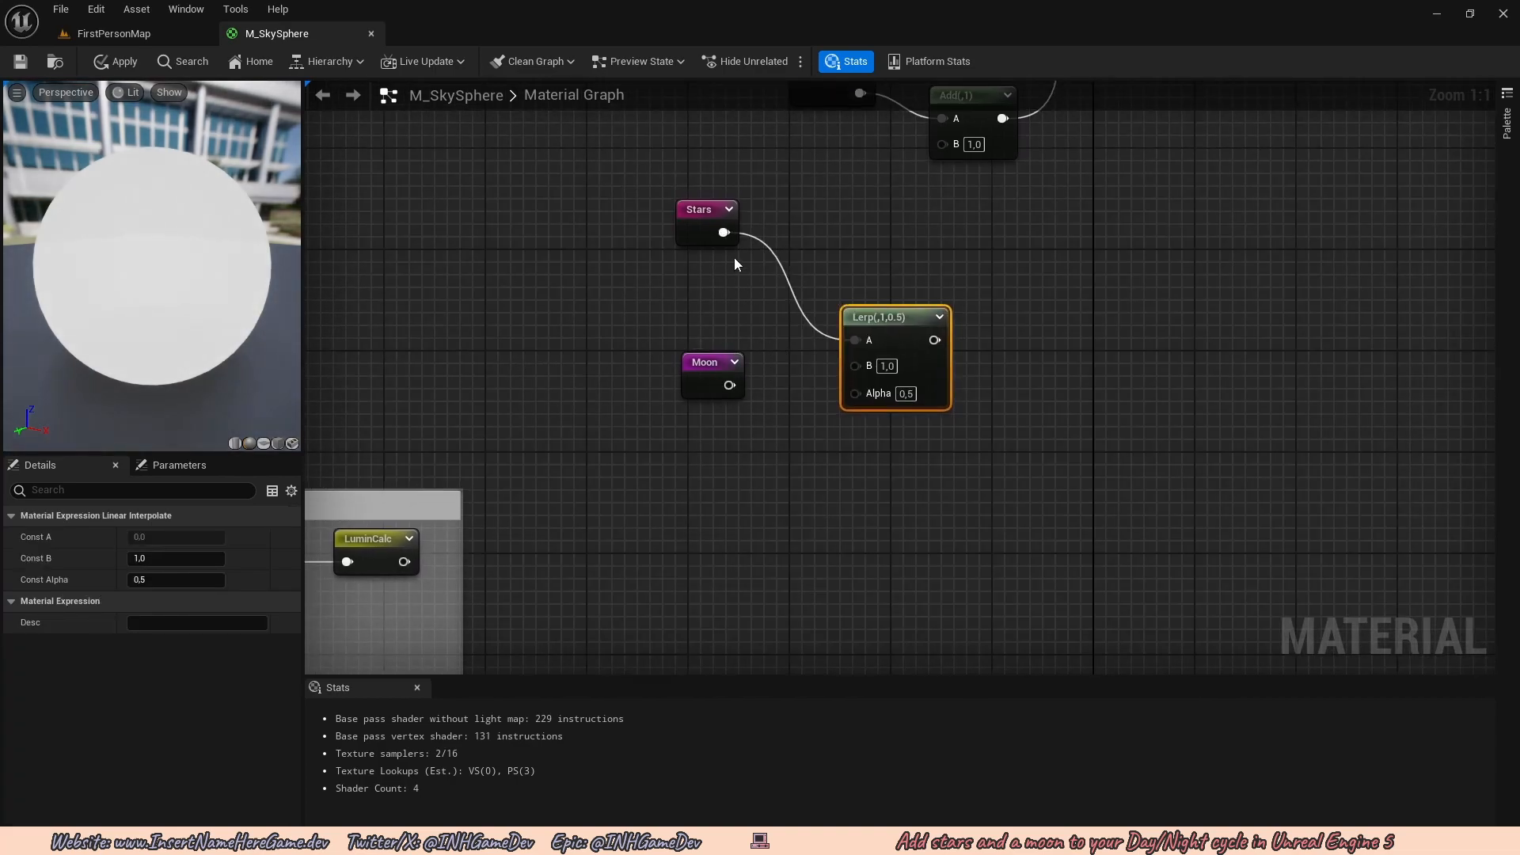
pyautogui.moveTo(729, 386); pyautogui.dragTo(866, 374)
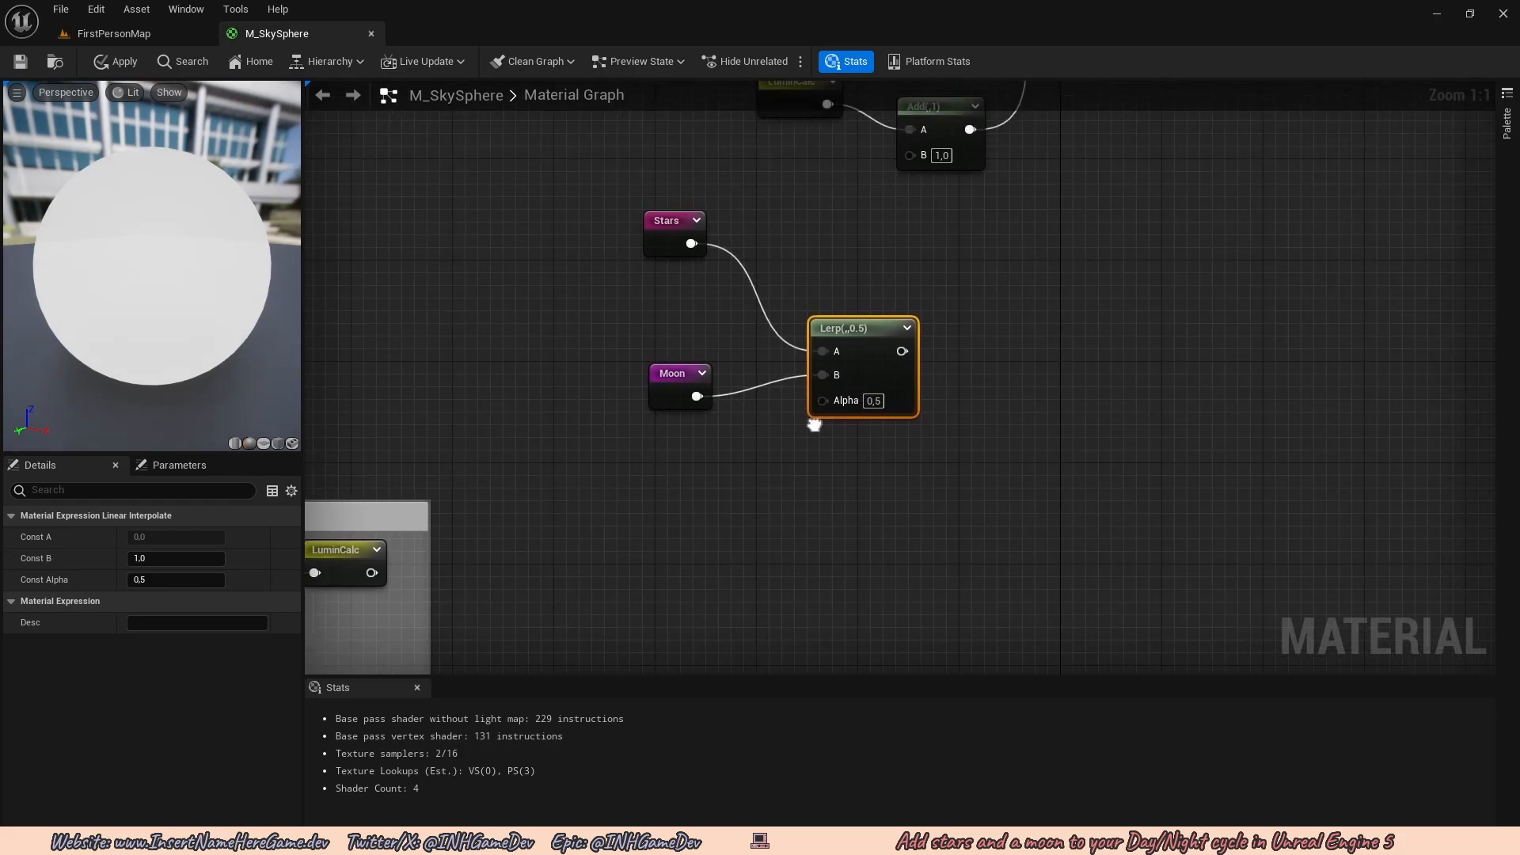
pyautogui.moveTo(823, 405); pyautogui.dragTo(873, 363, button='right')
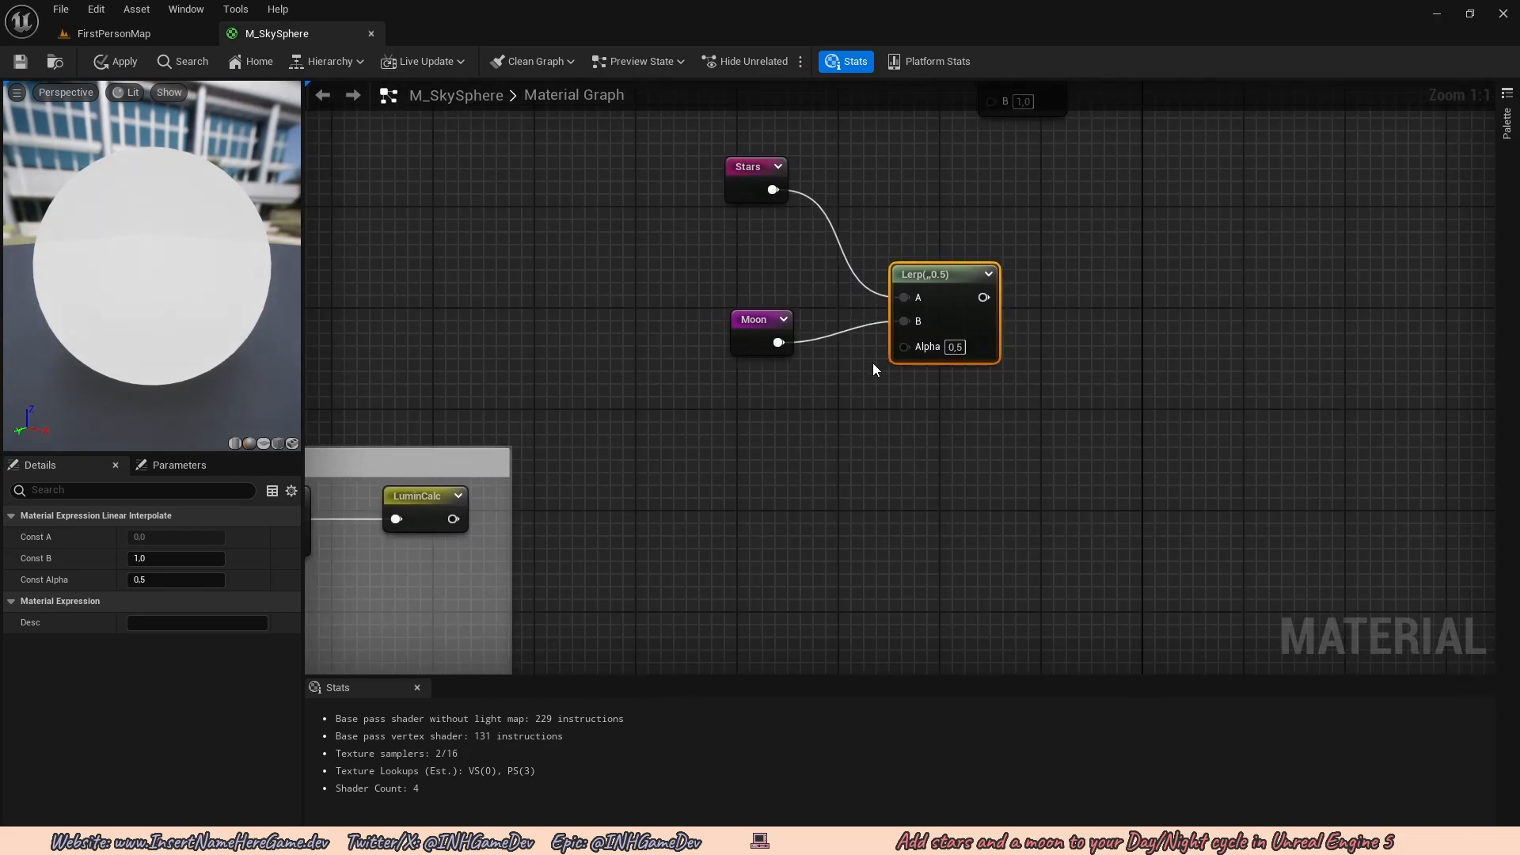
# Connect a MoonMask reroute to the Lerp's Alpha and feed the Lerp's output into B of the Add node leading to Emissive Color.
pyautogui.rightClick(745, 395)
pyautogui.write('moonmask')
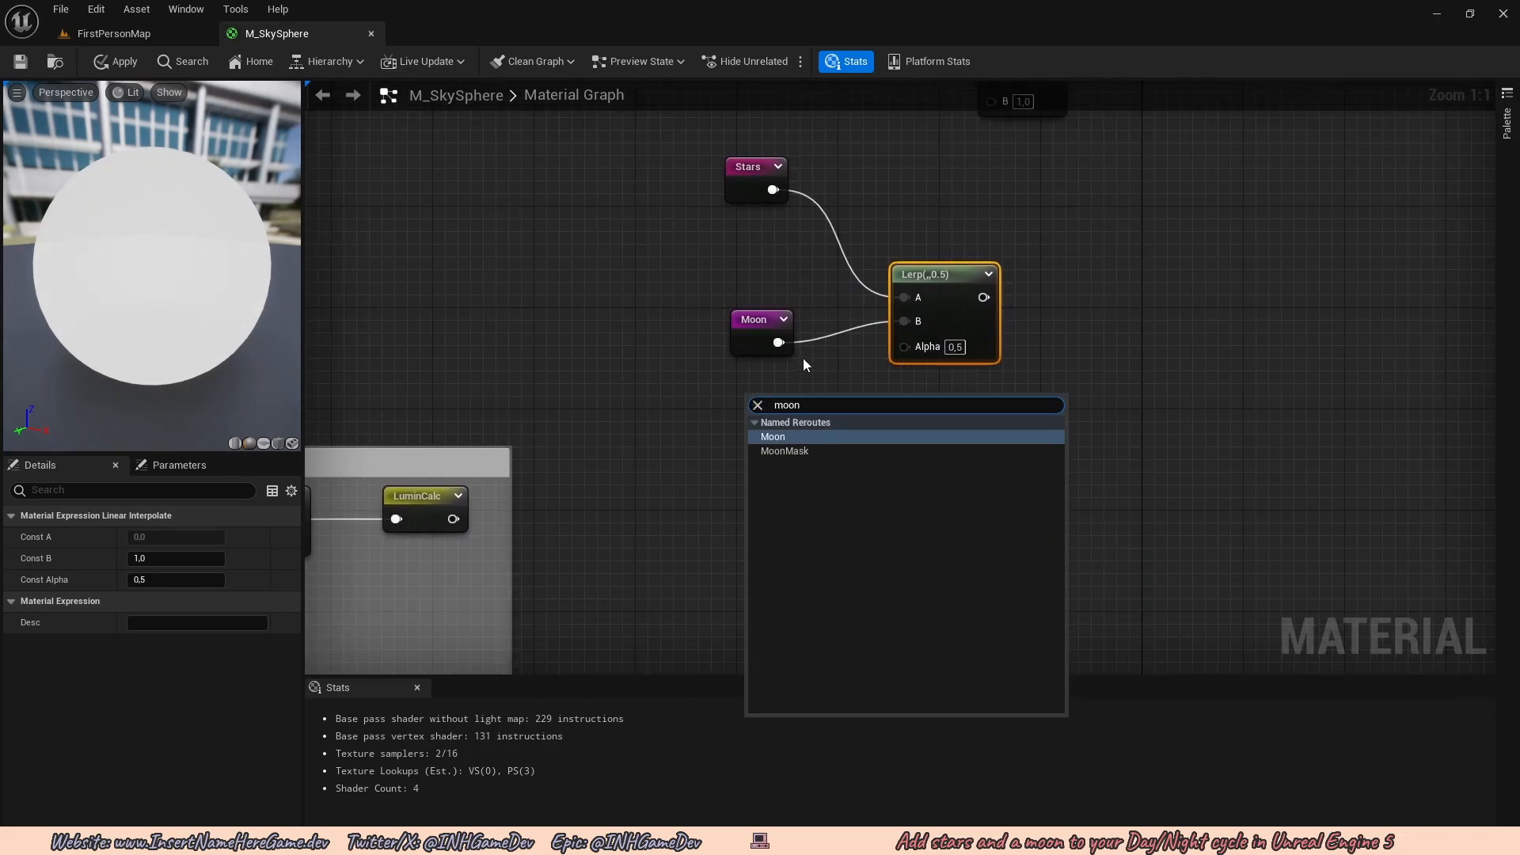
pyautogui.press('Return')
pyautogui.moveTo(819, 426); pyautogui.dragTo(904, 347)
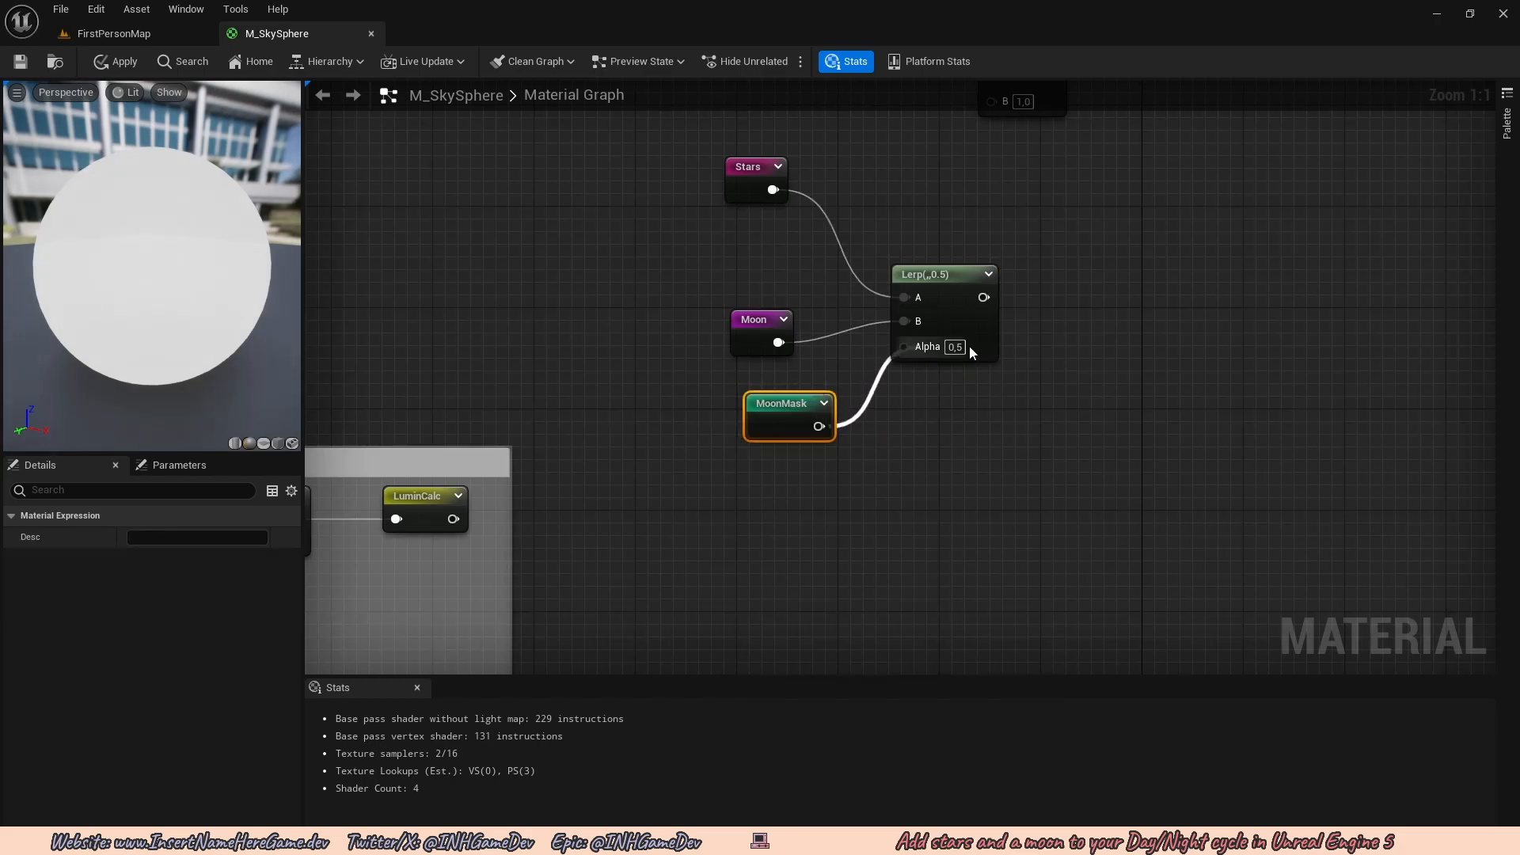
pyautogui.scroll(-2, 942, 347)
pyautogui.moveTo(1044, 347); pyautogui.dragTo(954, 492, button='right')
pyautogui.moveTo(875, 463); pyautogui.dragTo(905, 320)
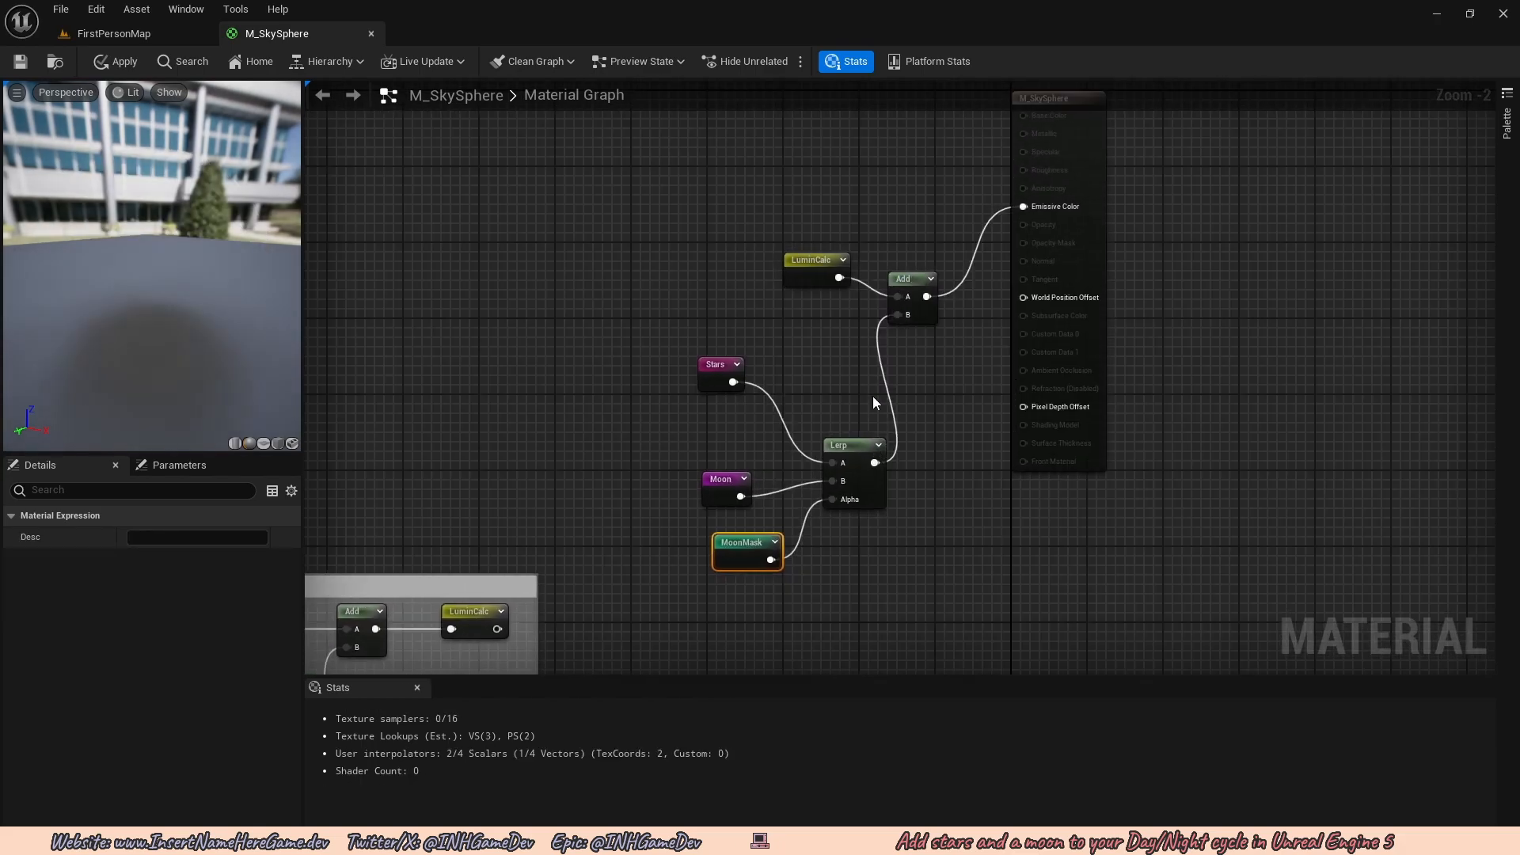
# Apply and save M_SkySphere, and check the masked moon in the night sky of FirstPersonMap.
pyautogui.scroll(1, 873, 396)
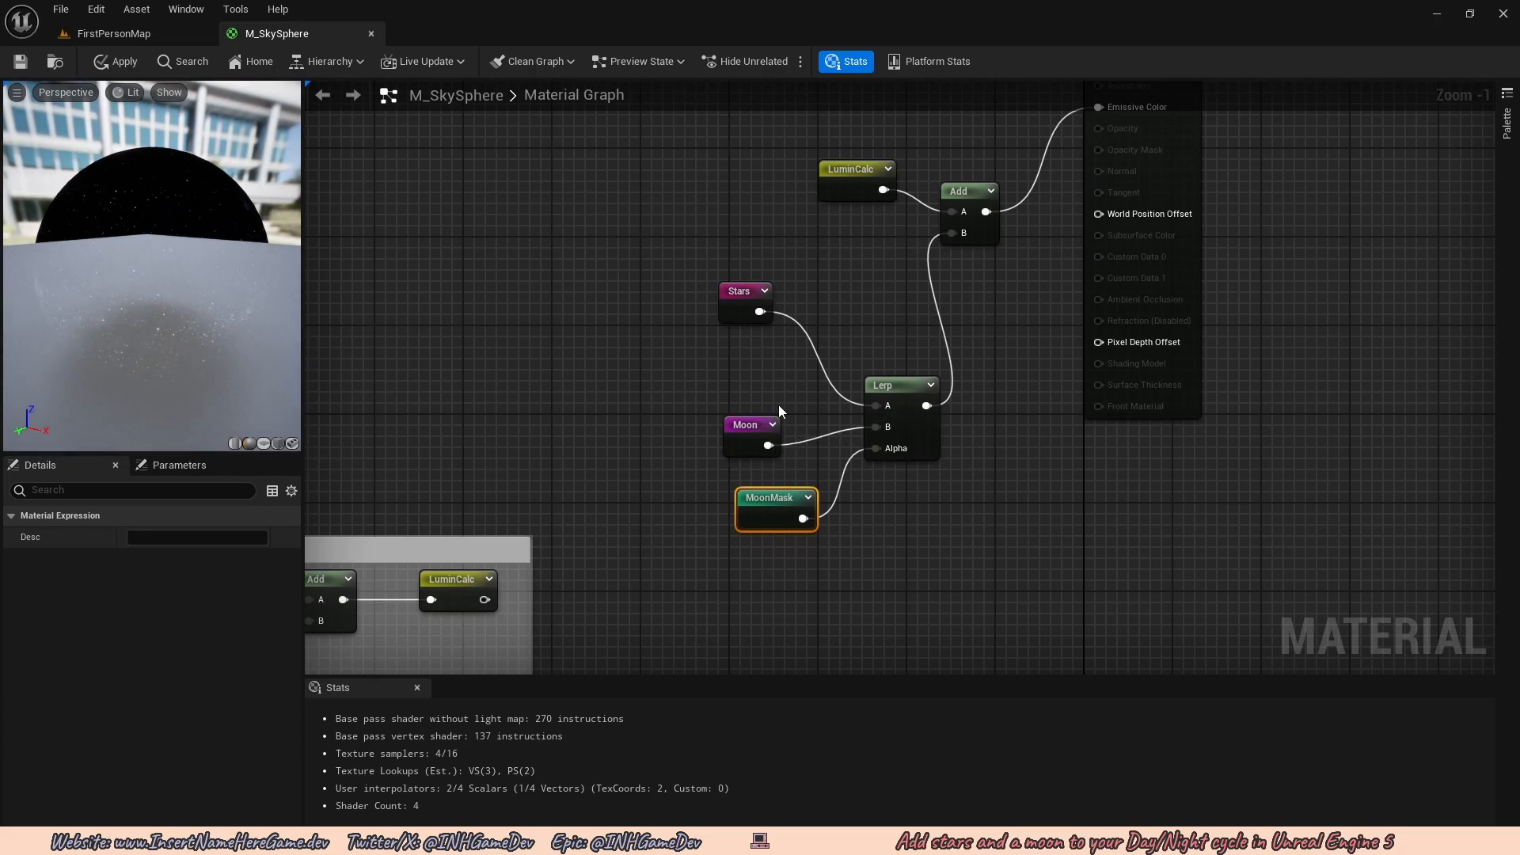
pyautogui.click(117, 61)
pyautogui.click(29, 63)
pyautogui.click(114, 33)
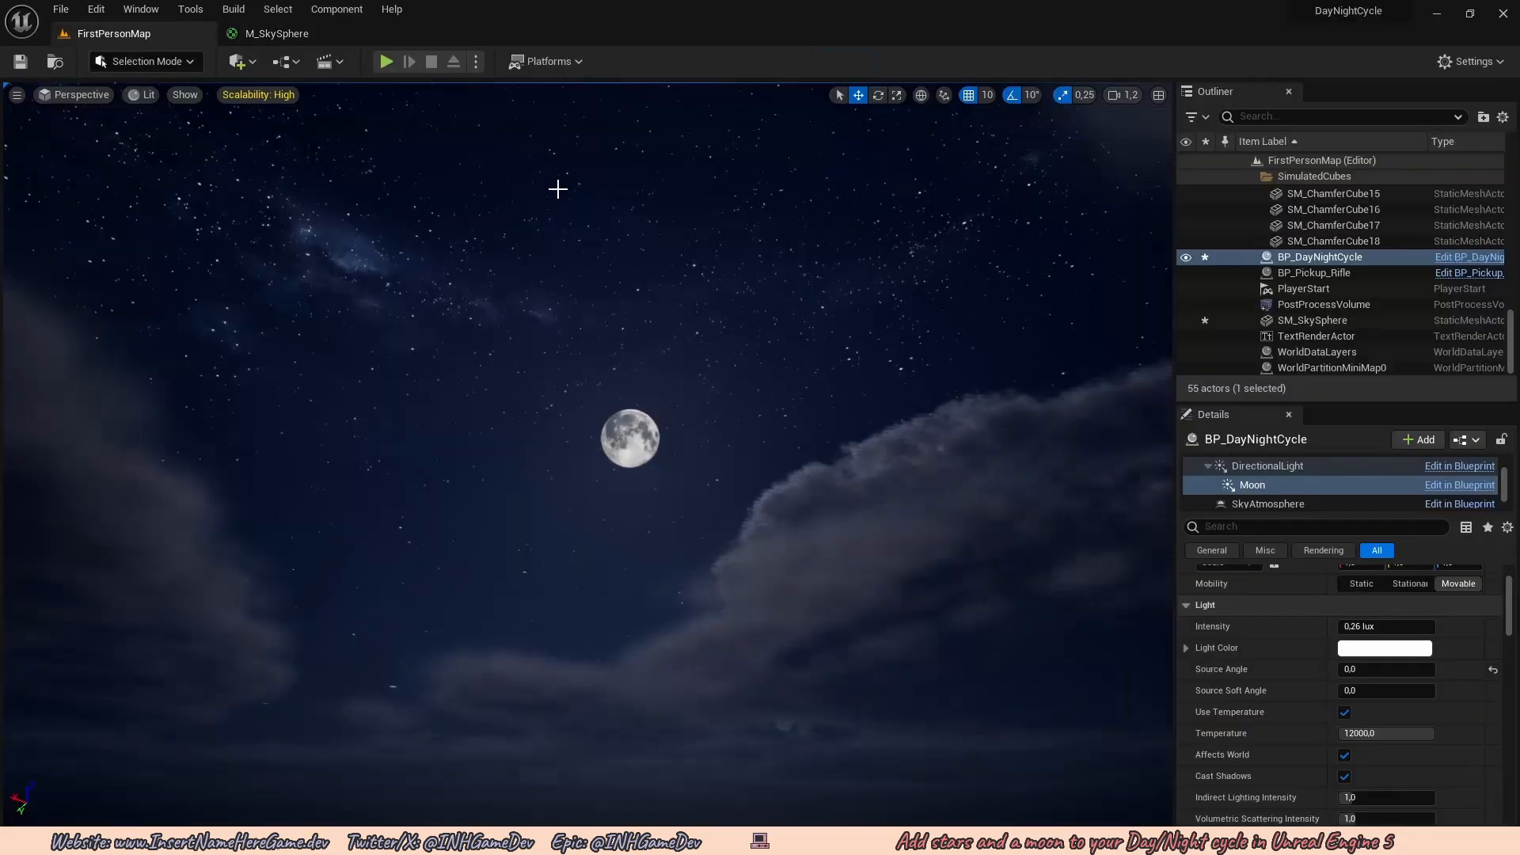
pyautogui.moveTo(706, 398); pyautogui.dragTo(696, 404, button='right')
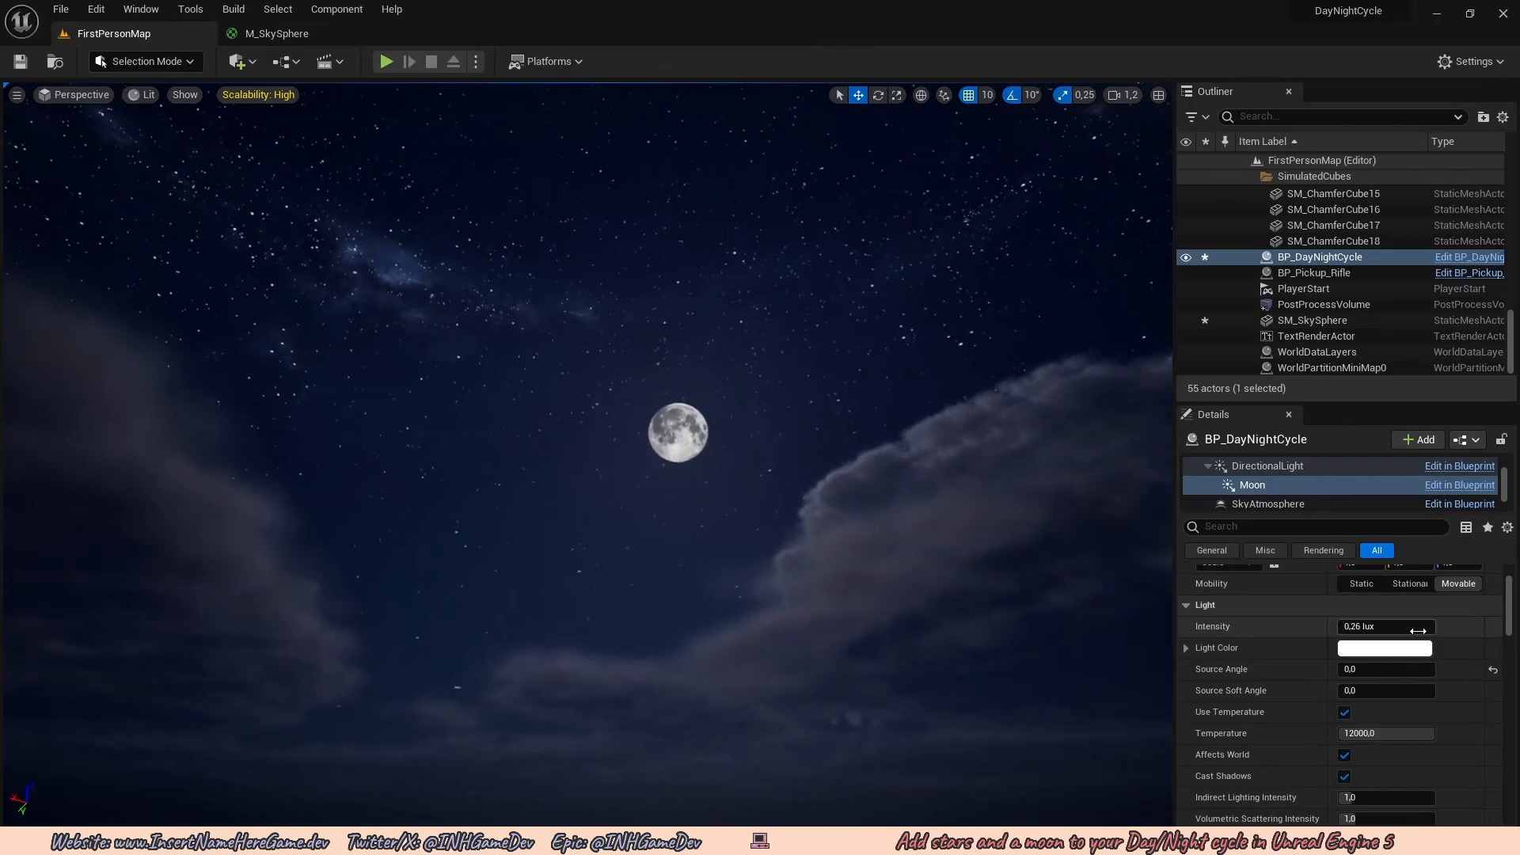
# Open the MI_SkySphere material instance in a floating window placed beside the moon in FirstPersonMap.
pyautogui.hotkey('ctrl', 'space')
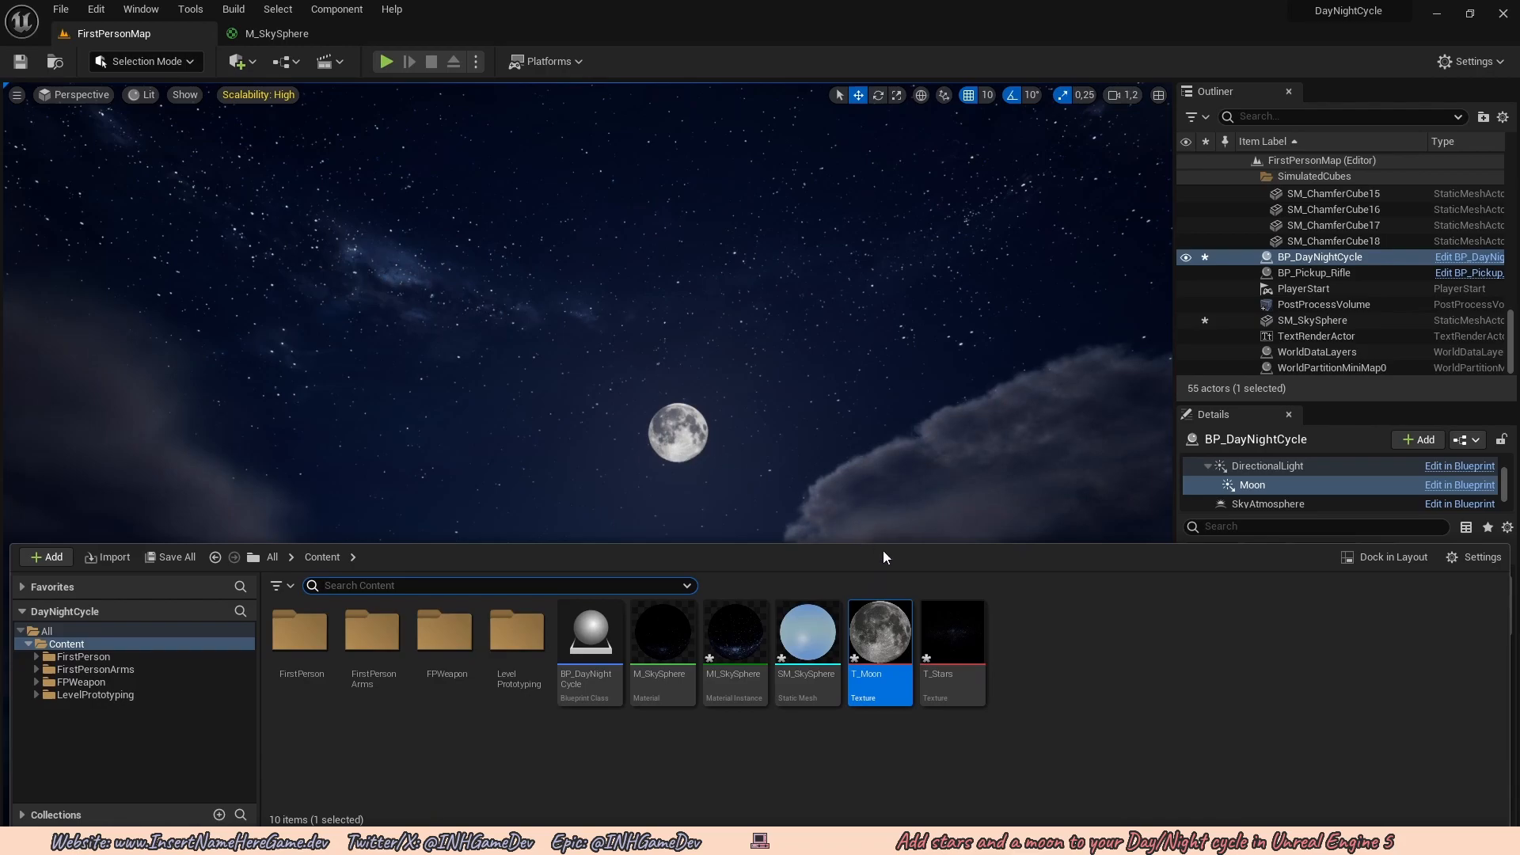
pyautogui.doubleClick(742, 620)
pyautogui.moveTo(455, 33); pyautogui.dragTo(734, 349)
pyautogui.click(114, 34)
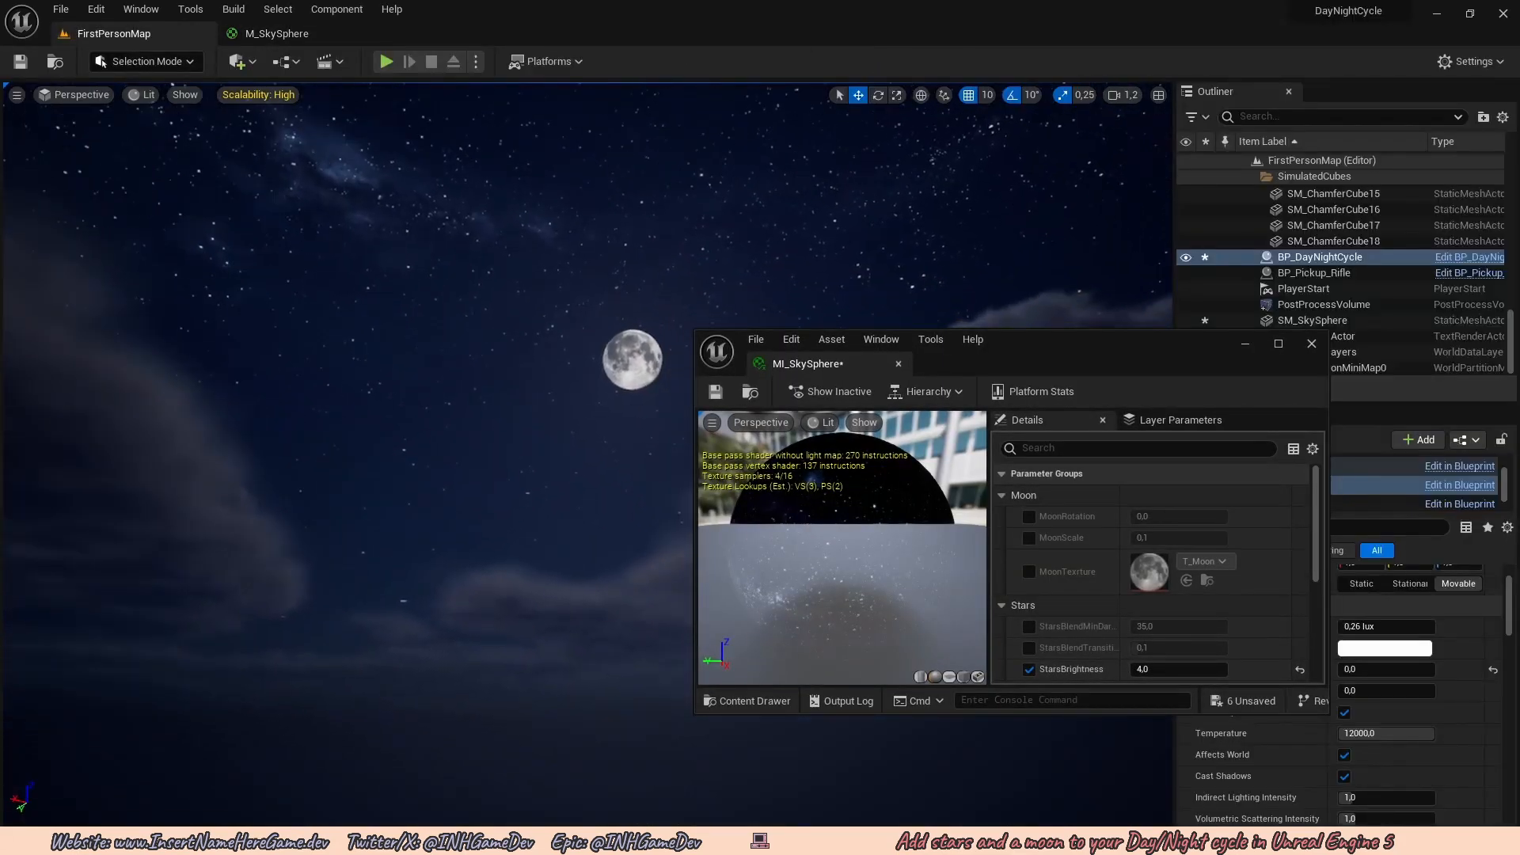
pyautogui.moveTo(1120, 370); pyautogui.dragTo(1202, 364)
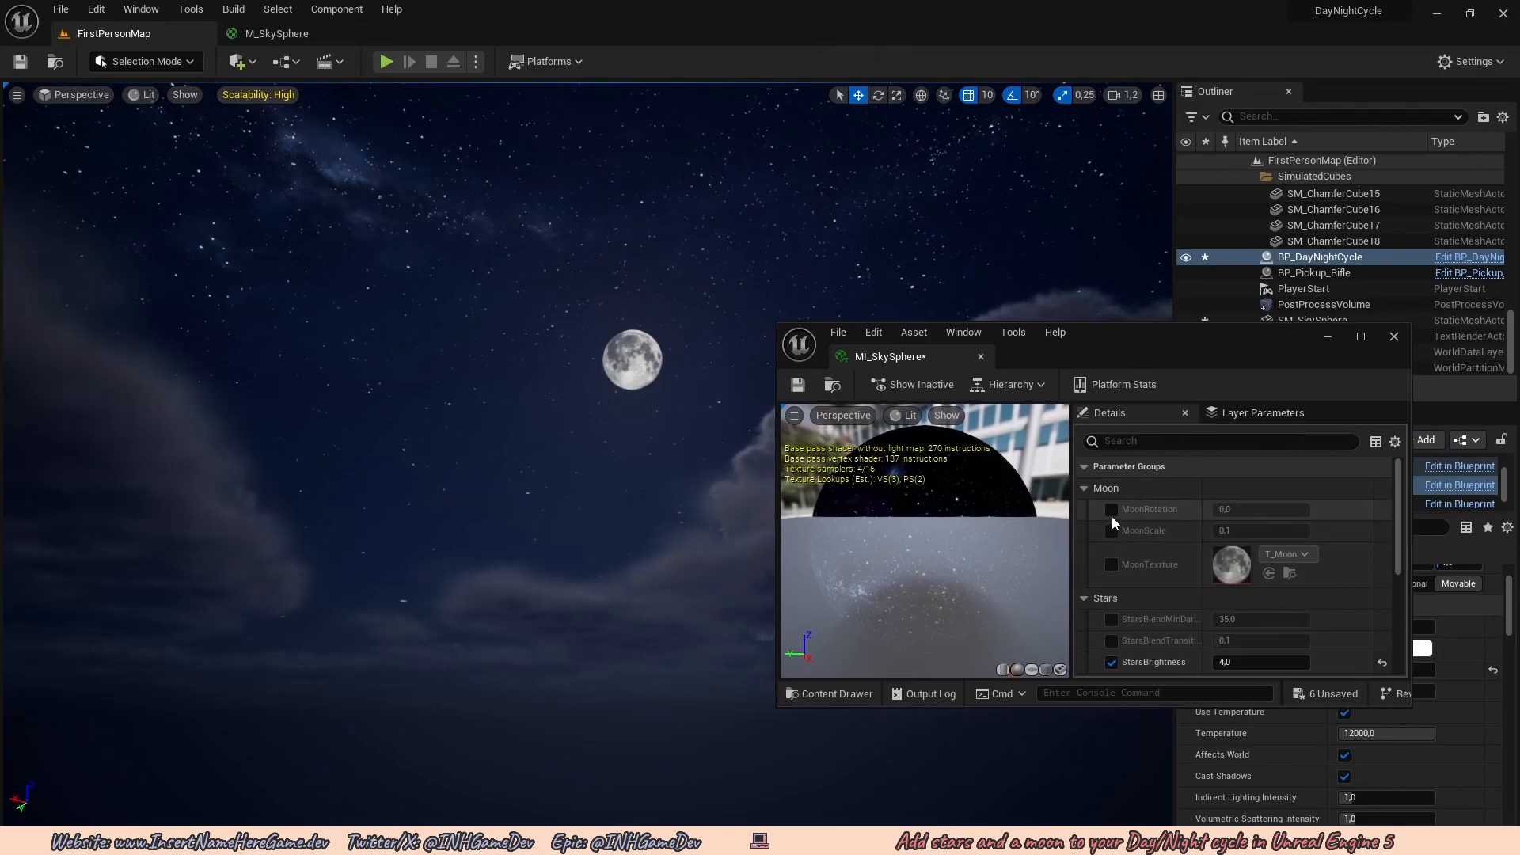
# Override MoonScale in MI_SkySphere with the value 0,1 and close the material instance window.
pyautogui.moveTo(1233, 531)
pyautogui.mouseDown()
pyautogui.moveTo(1292, 531)
pyautogui.moveTo(1239, 530)
pyautogui.mouseUp()
pyautogui.click(1238, 530)
pyautogui.press('BackSpace')
pyautogui.write('0,1')
pyautogui.press('Return')
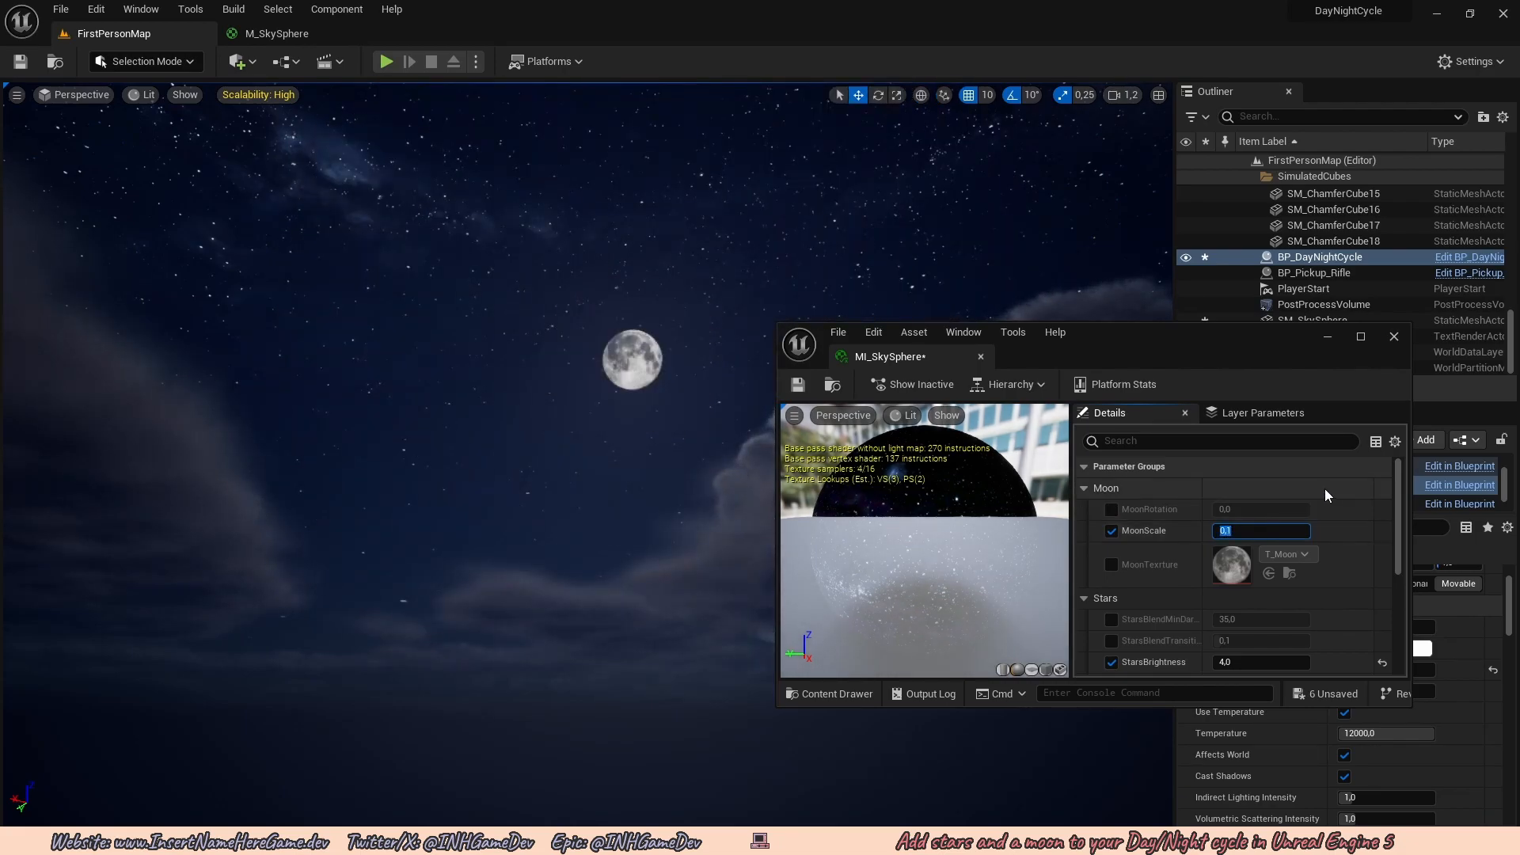
pyautogui.scroll(-4, 1309, 489)
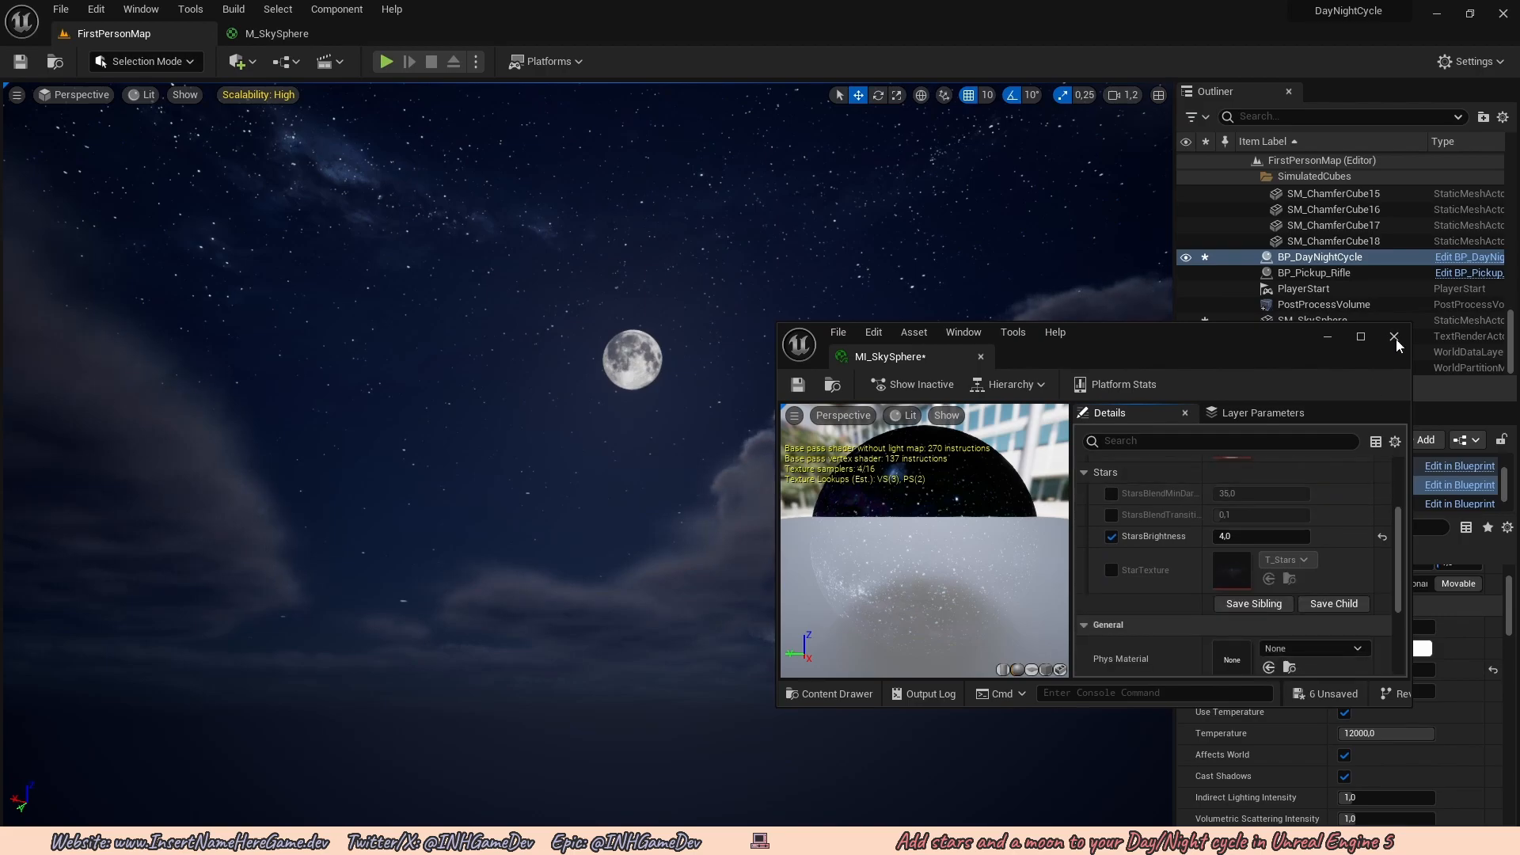
pyautogui.click(1394, 335)
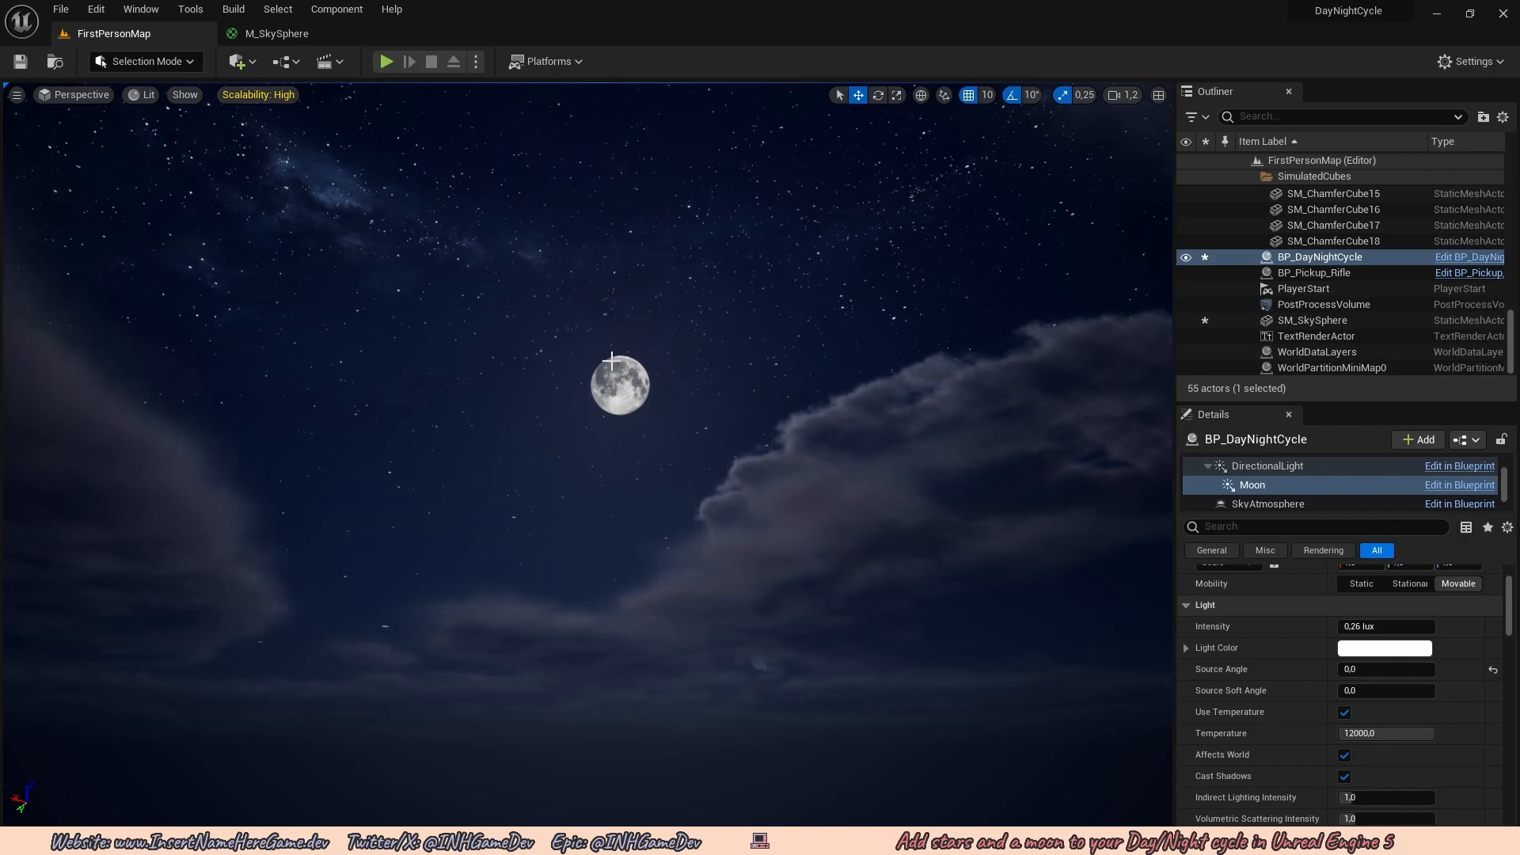
# Widen the Moon comment box in M_SkySphere and move the Moon reroute away from the Multiply node to make room.
pyautogui.click(277, 33)
pyautogui.moveTo(576, 315); pyautogui.dragTo(953, 363, button='right')
pyautogui.moveTo(723, 312); pyautogui.dragTo(923, 563, button='right')
pyautogui.moveTo(478, 327); pyautogui.dragTo(877, 255, button='right')
pyautogui.scroll(-4, 851, 544)
pyautogui.scroll(7, 623, 372)
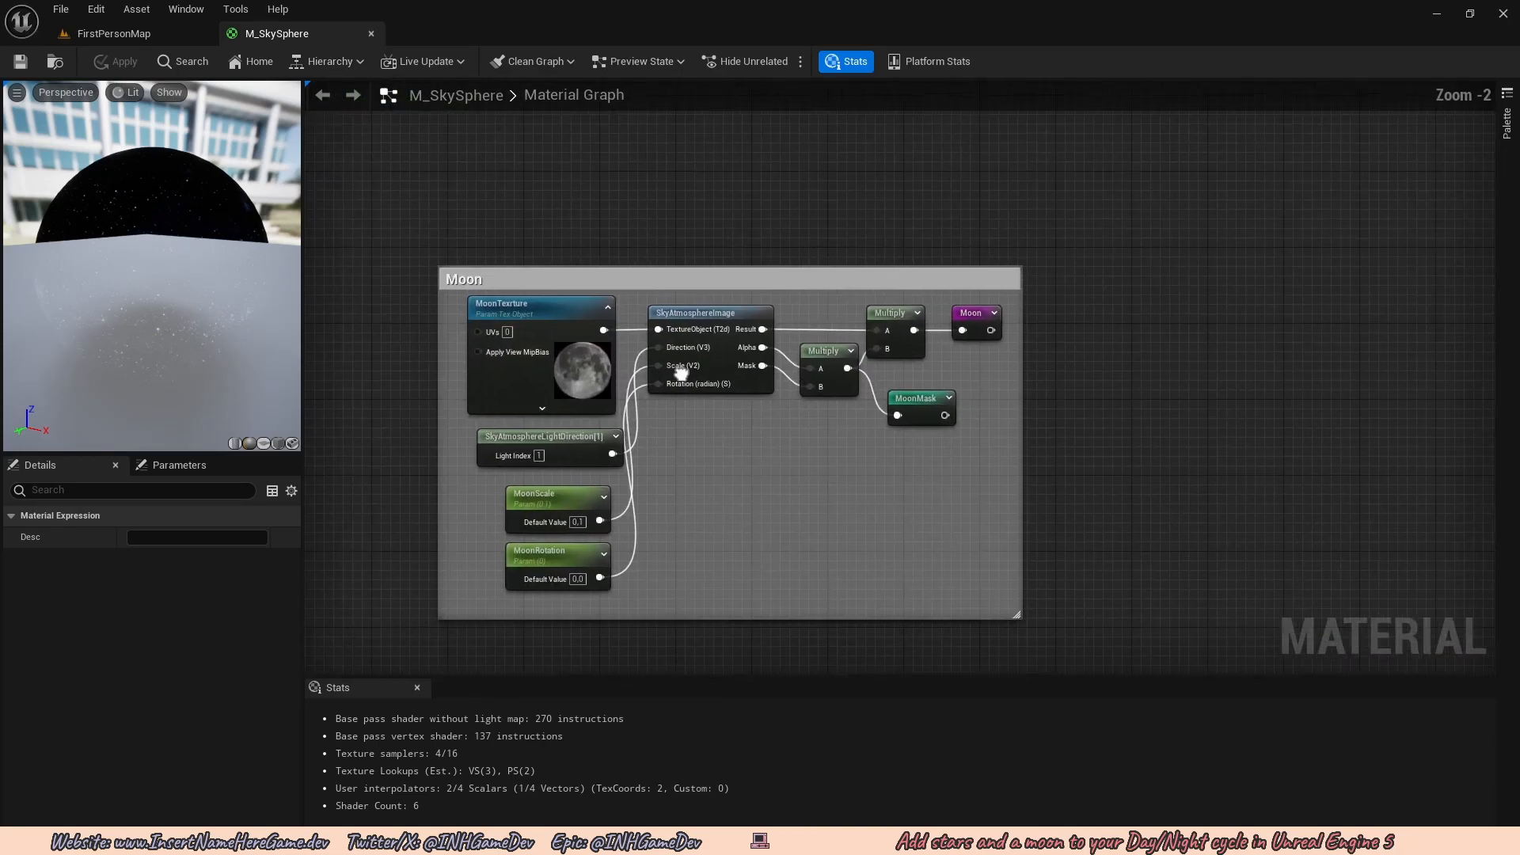
pyautogui.moveTo(1069, 372); pyautogui.dragTo(894, 348, button='right')
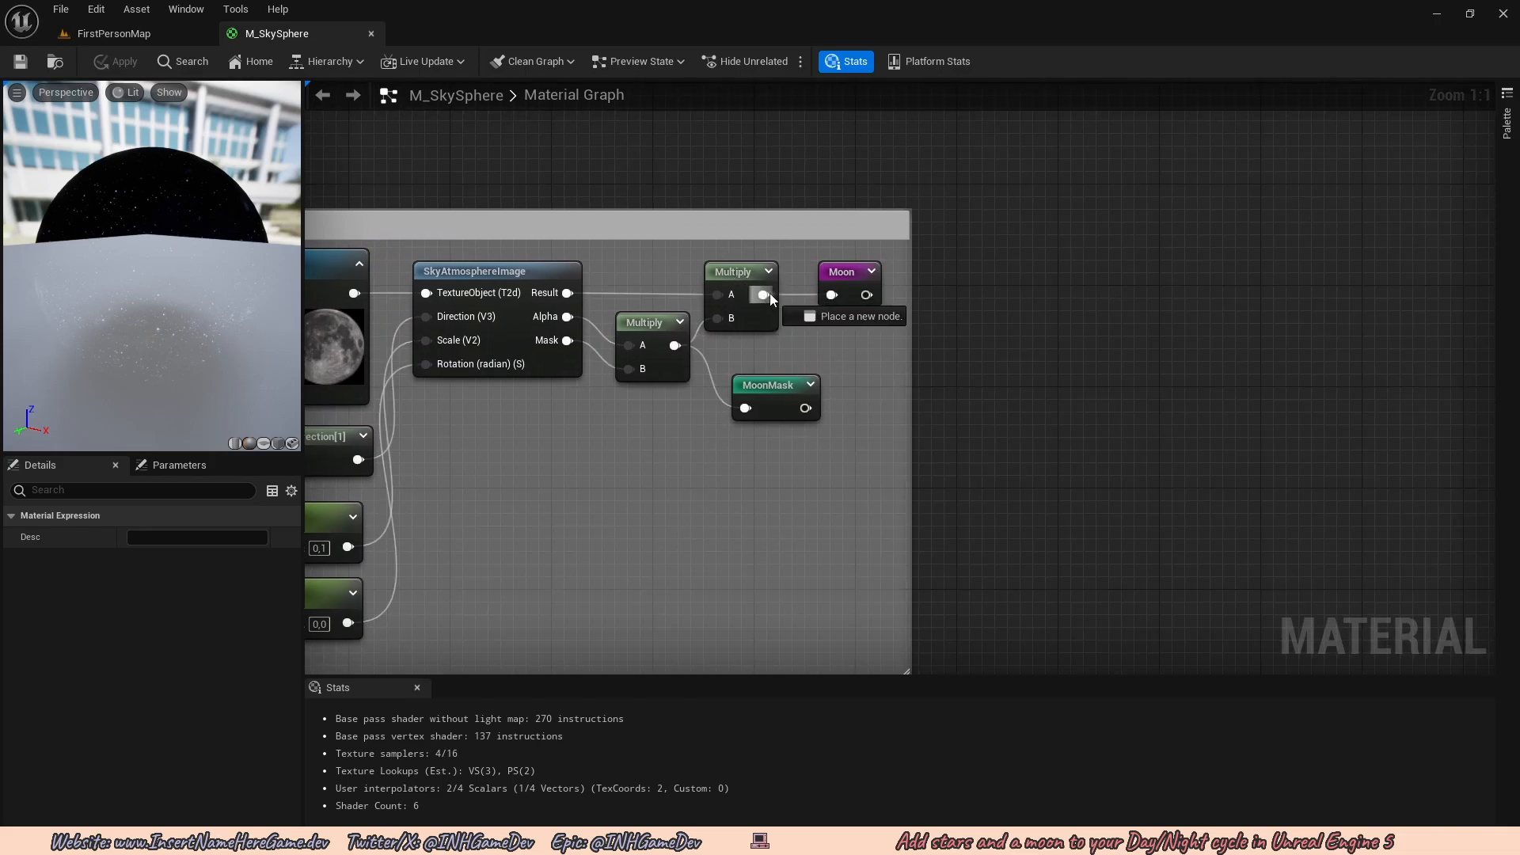
pyautogui.moveTo(829, 361); pyautogui.dragTo(730, 388, button='right')
pyautogui.moveTo(791, 445); pyautogui.dragTo(722, 315)
pyautogui.moveTo(744, 305); pyautogui.dragTo(833, 305)
pyautogui.click(830, 298)
pyautogui.moveTo(761, 423); pyautogui.dragTo(671, 461)
pyautogui.moveTo(818, 447); pyautogui.dragTo(714, 430, button='right')
pyautogui.moveTo(733, 287); pyautogui.dragTo(908, 291)
pyautogui.moveTo(707, 359); pyautogui.dragTo(1091, 359)
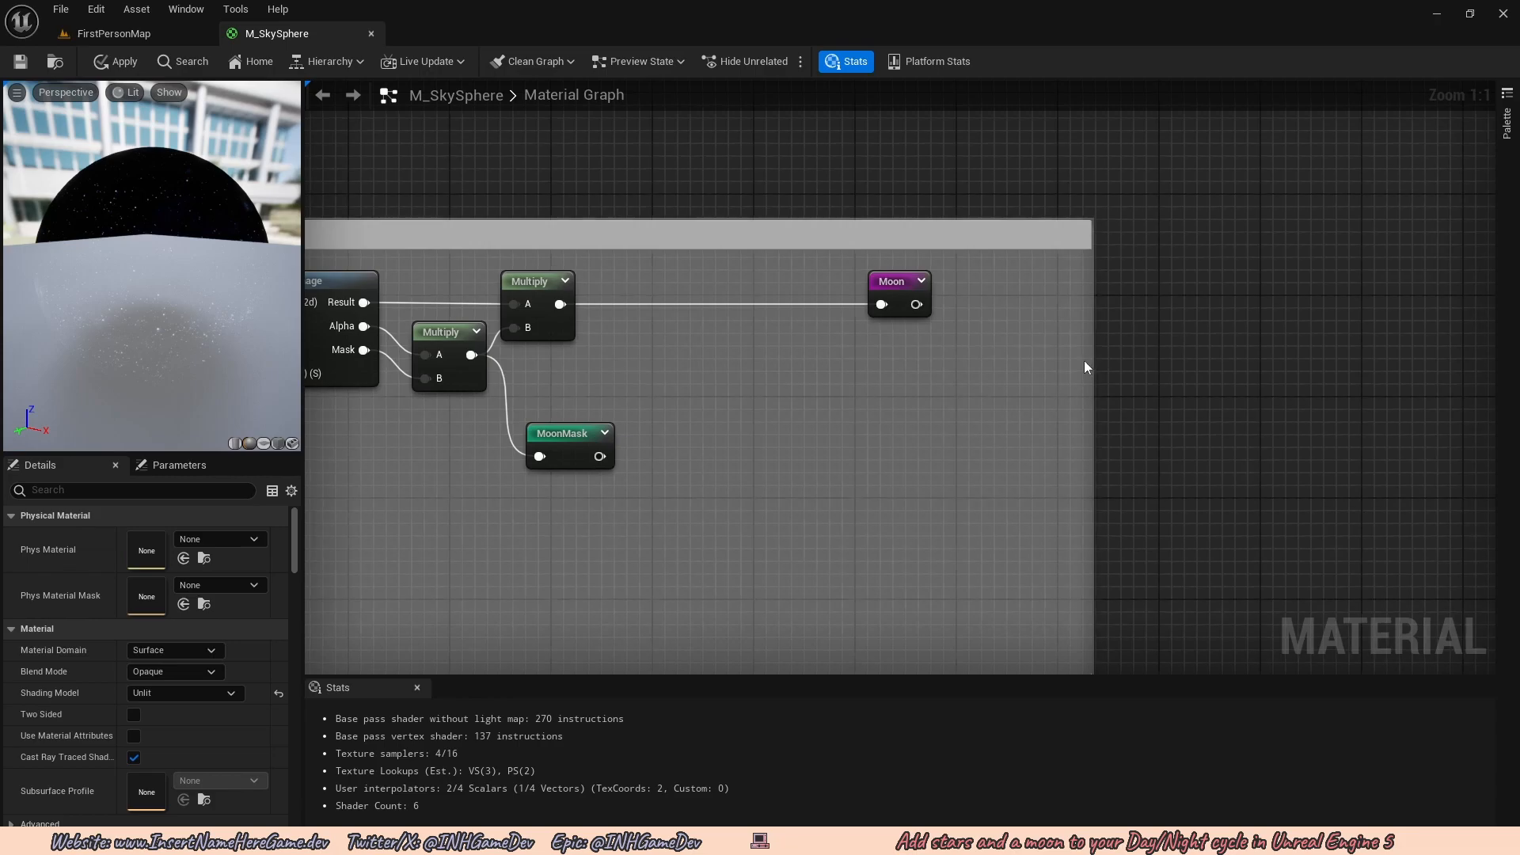
pyautogui.moveTo(893, 284); pyautogui.dragTo(994, 288)
# Insert a new Multiply node between the existing Multiply output and the Moon reroute, aligned with that connection.
pyautogui.scroll(-2, 673, 292)
pyautogui.moveTo(678, 329); pyautogui.dragTo(774, 370, button='right')
pyautogui.scroll(2, 900, 397)
pyautogui.moveTo(635, 330); pyautogui.dragTo(885, 341)
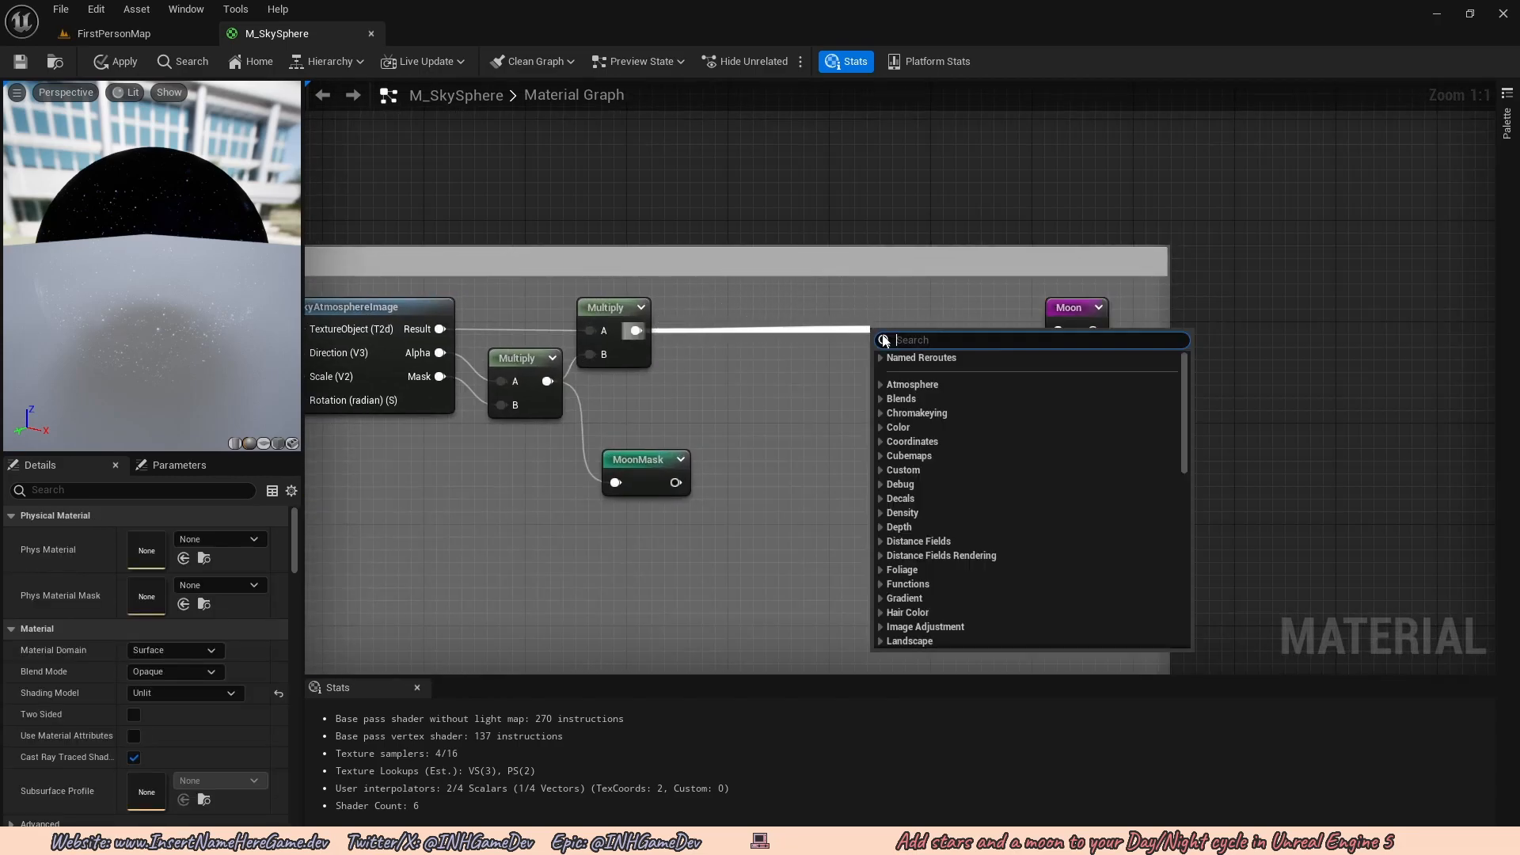
pyautogui.write('multiply')
pyautogui.press('Return')
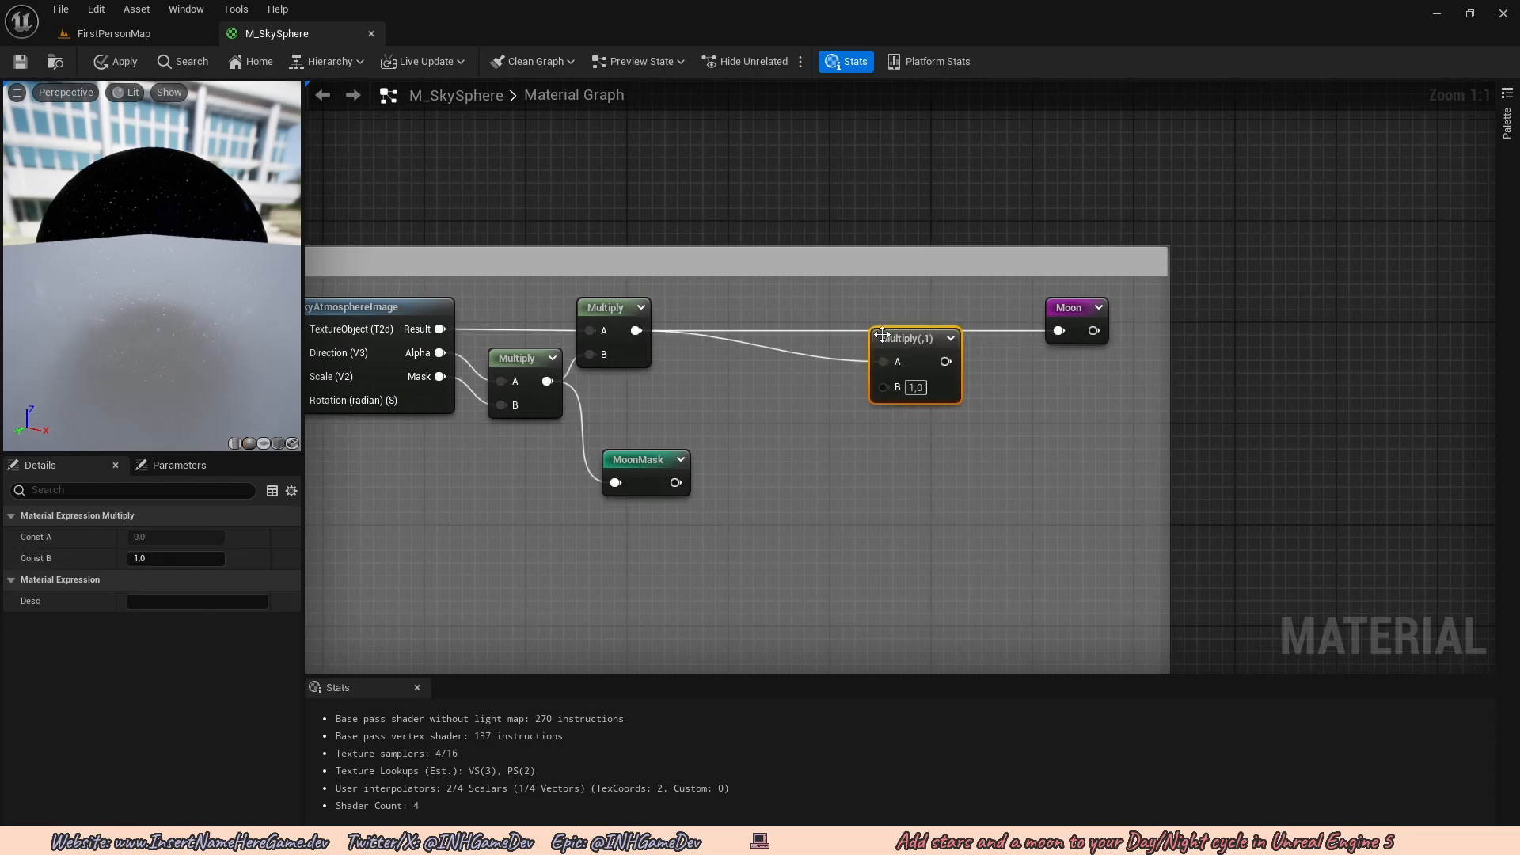
pyautogui.moveTo(947, 363); pyautogui.dragTo(902, 327)
pyautogui.moveTo(901, 327); pyautogui.dragTo(866, 382, button='right')
pyautogui.click(895, 377)
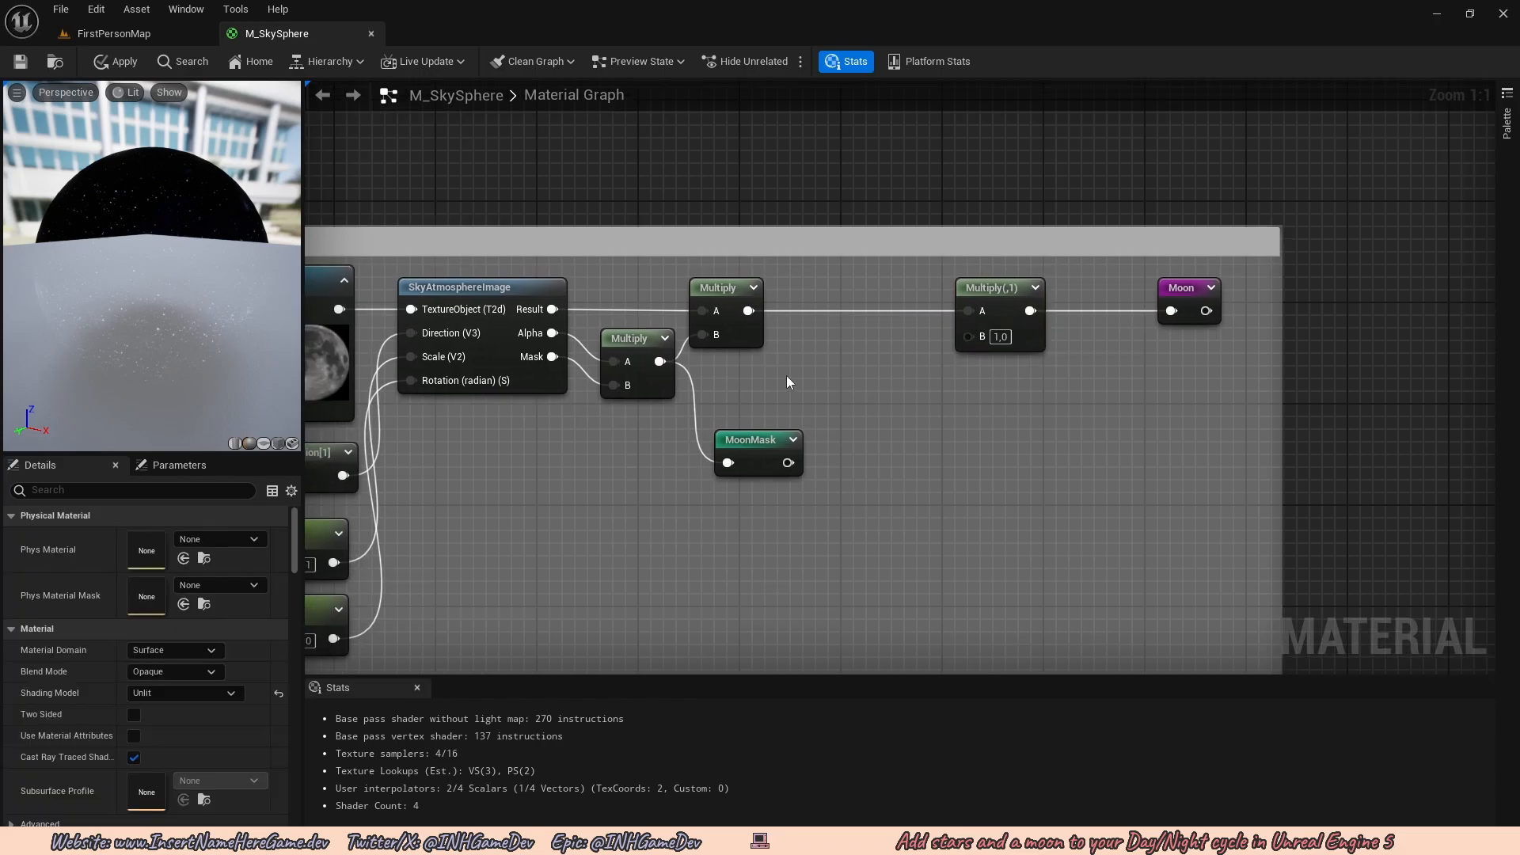
# Create a scalar parameter named MoonBrightness and assign it to the Moon group.
pyautogui.click(787, 377)
pyautogui.rightClick(824, 386)
pyautogui.click(879, 415)
pyautogui.write('MoonBrightness')
pyautogui.press('Return')
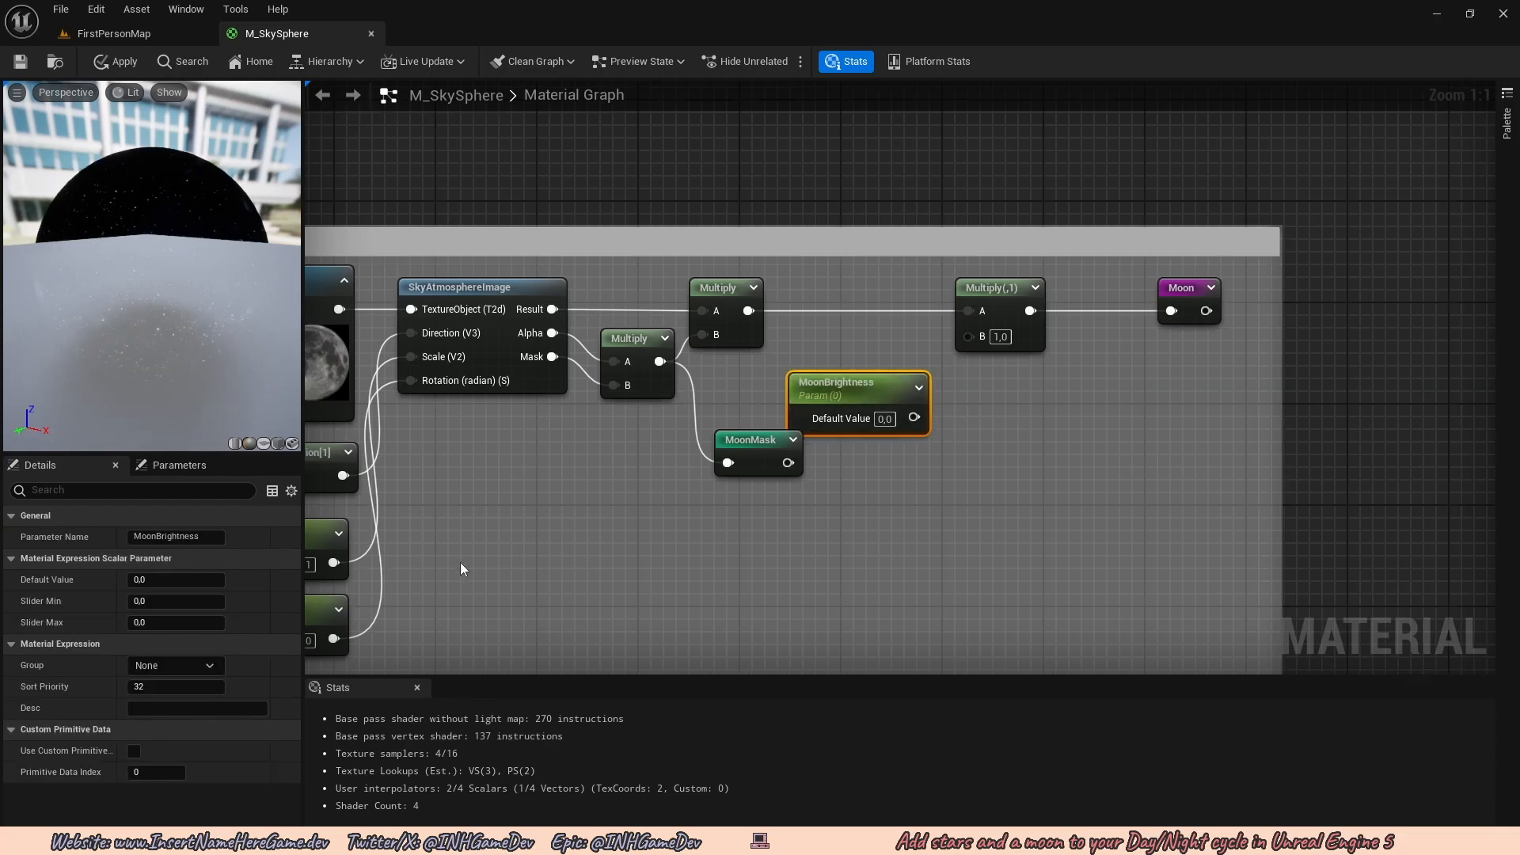
pyautogui.click(209, 666)
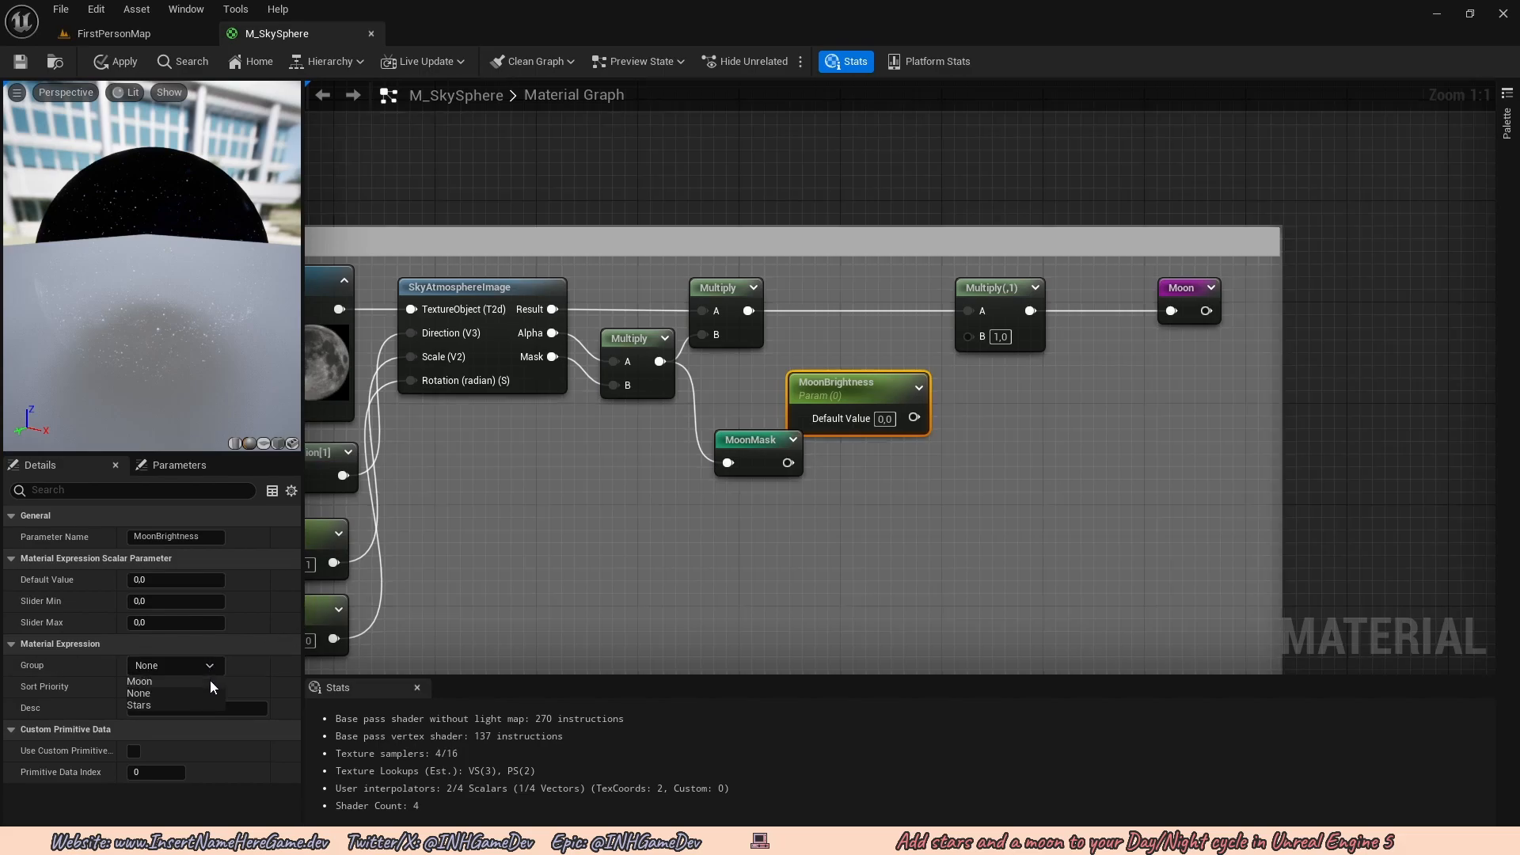
pyautogui.click(140, 681)
# Connect MoonBrightness to the new Multiply node's B input and set its default value to 1.
pyautogui.moveTo(901, 419); pyautogui.dragTo(786, 475, button='right')
pyautogui.moveTo(798, 473); pyautogui.dragTo(870, 400)
pyautogui.moveTo(750, 450); pyautogui.dragTo(752, 431)
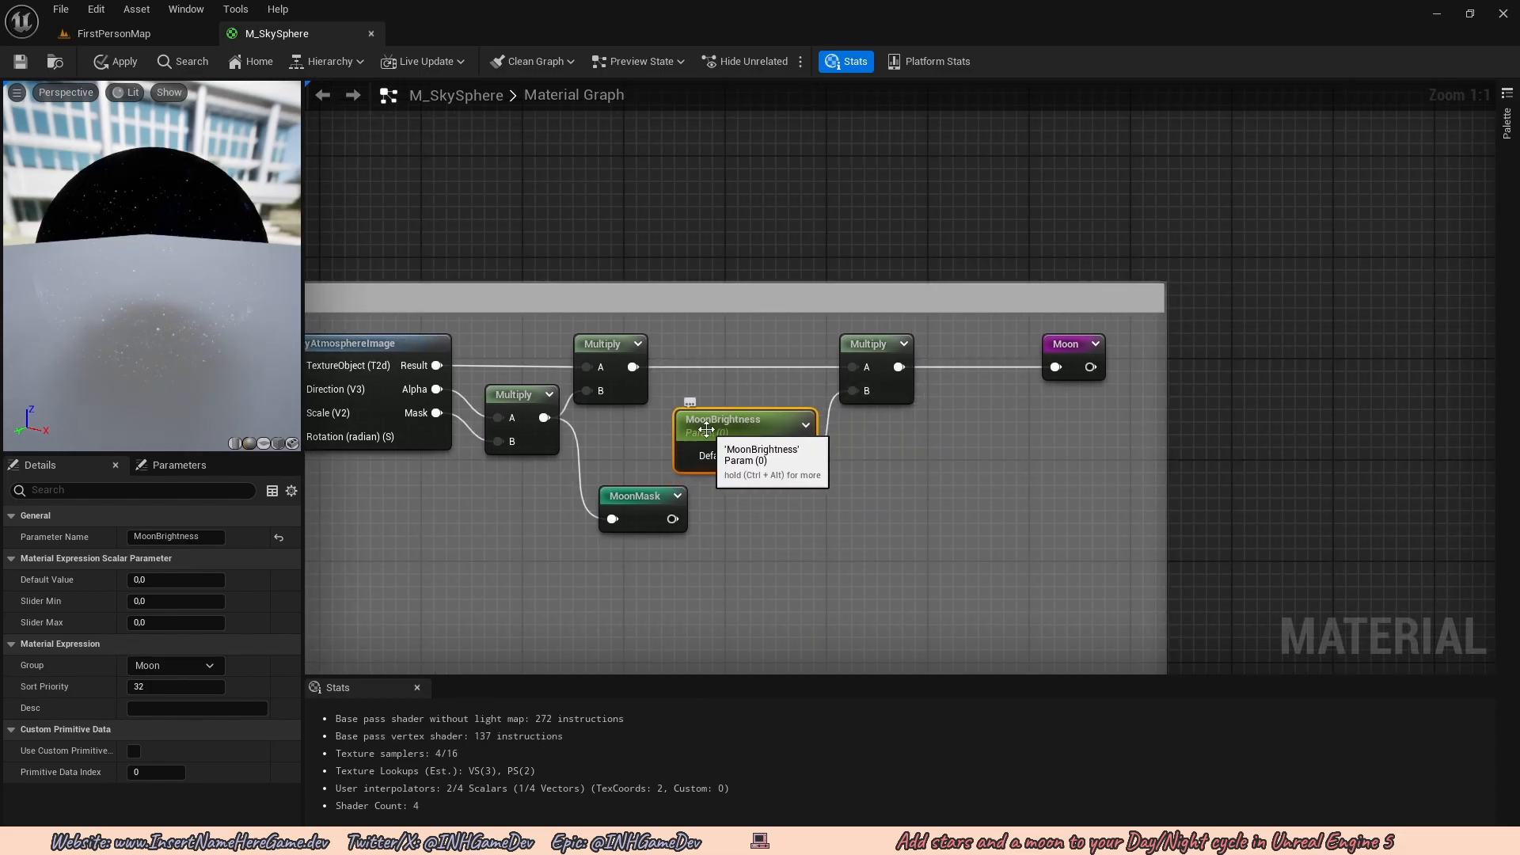
pyautogui.click(156, 579)
pyautogui.write('1')
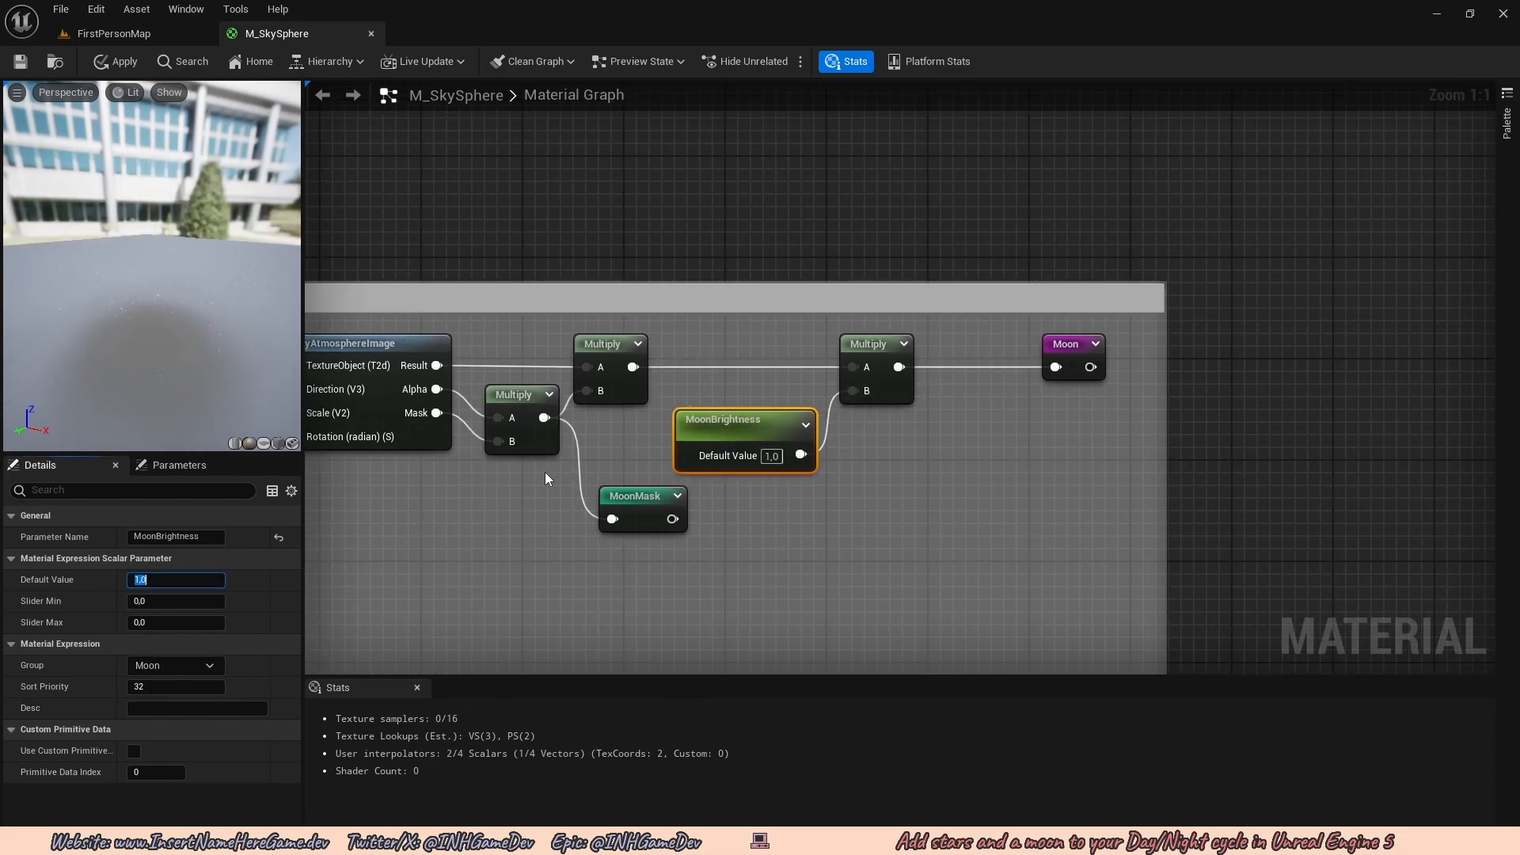
pyautogui.press('Return')
# Apply and save the M_SkySphere brightness changes, and view the moon in FirstPersonMap.
pyautogui.scroll(-2, 930, 496)
pyautogui.moveTo(722, 438); pyautogui.dragTo(651, 388, button='right')
pyautogui.scroll(-2, 865, 411)
pyautogui.click(117, 61)
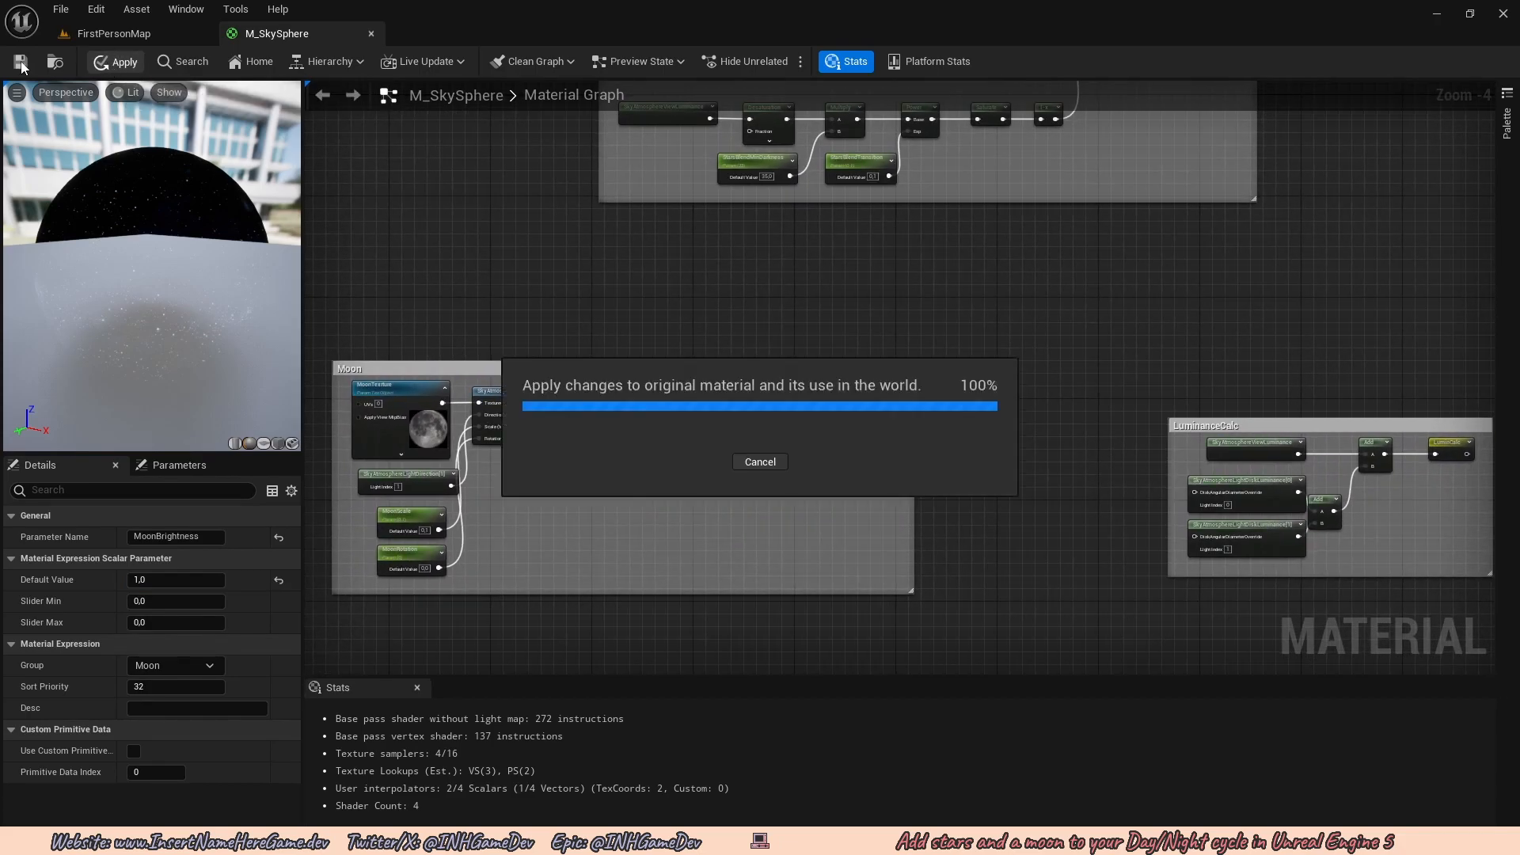
pyautogui.click(21, 64)
pyautogui.click(112, 41)
pyautogui.rightClick(710, 488)
pyautogui.moveTo(579, 487); pyautogui.dragTo(582, 486, button='right')
# Open the MI_SkySphere material instance from the project content.
pyautogui.hotkey('alt', 'Tab')
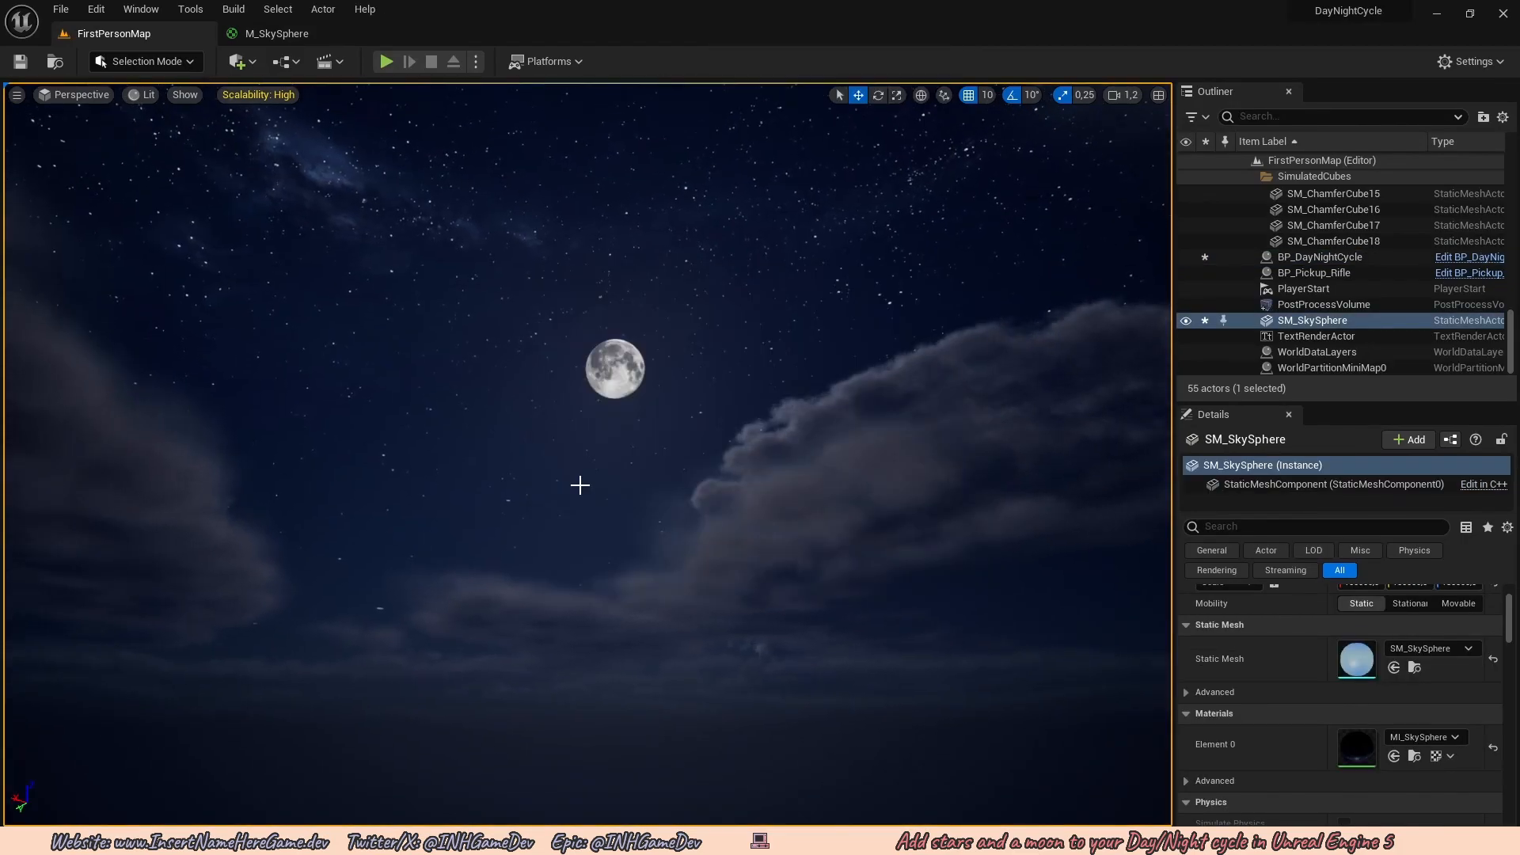
pyautogui.hotkey('ctrl', 'space')
pyautogui.doubleClick(735, 637)
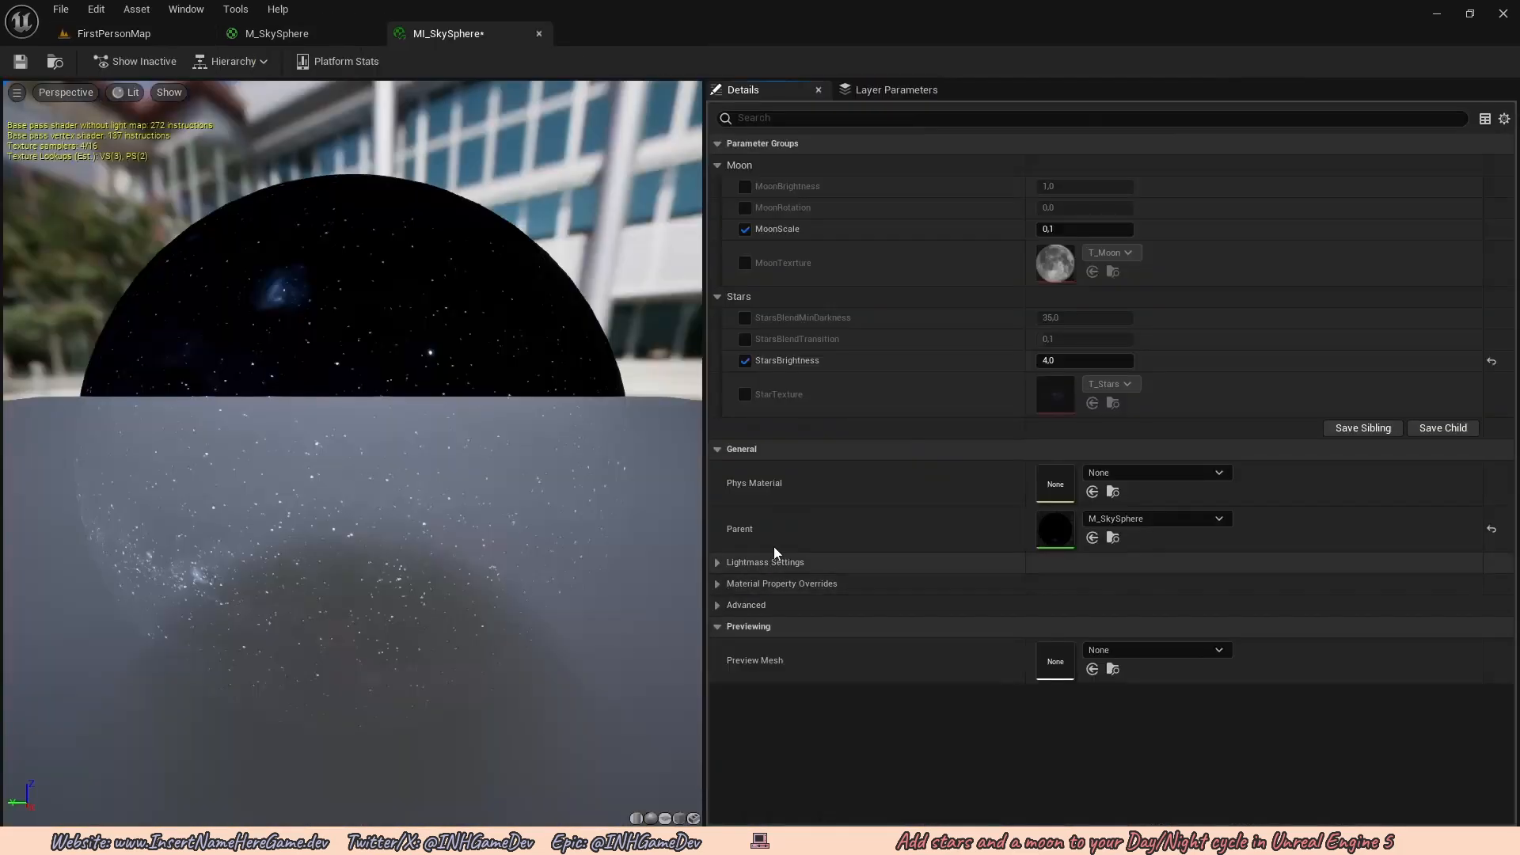
# Detach the MI_SkySphere editor into a floating window and place it beside the moon in the FirstPersonMap view.
pyautogui.moveTo(607, 31); pyautogui.dragTo(749, 342)
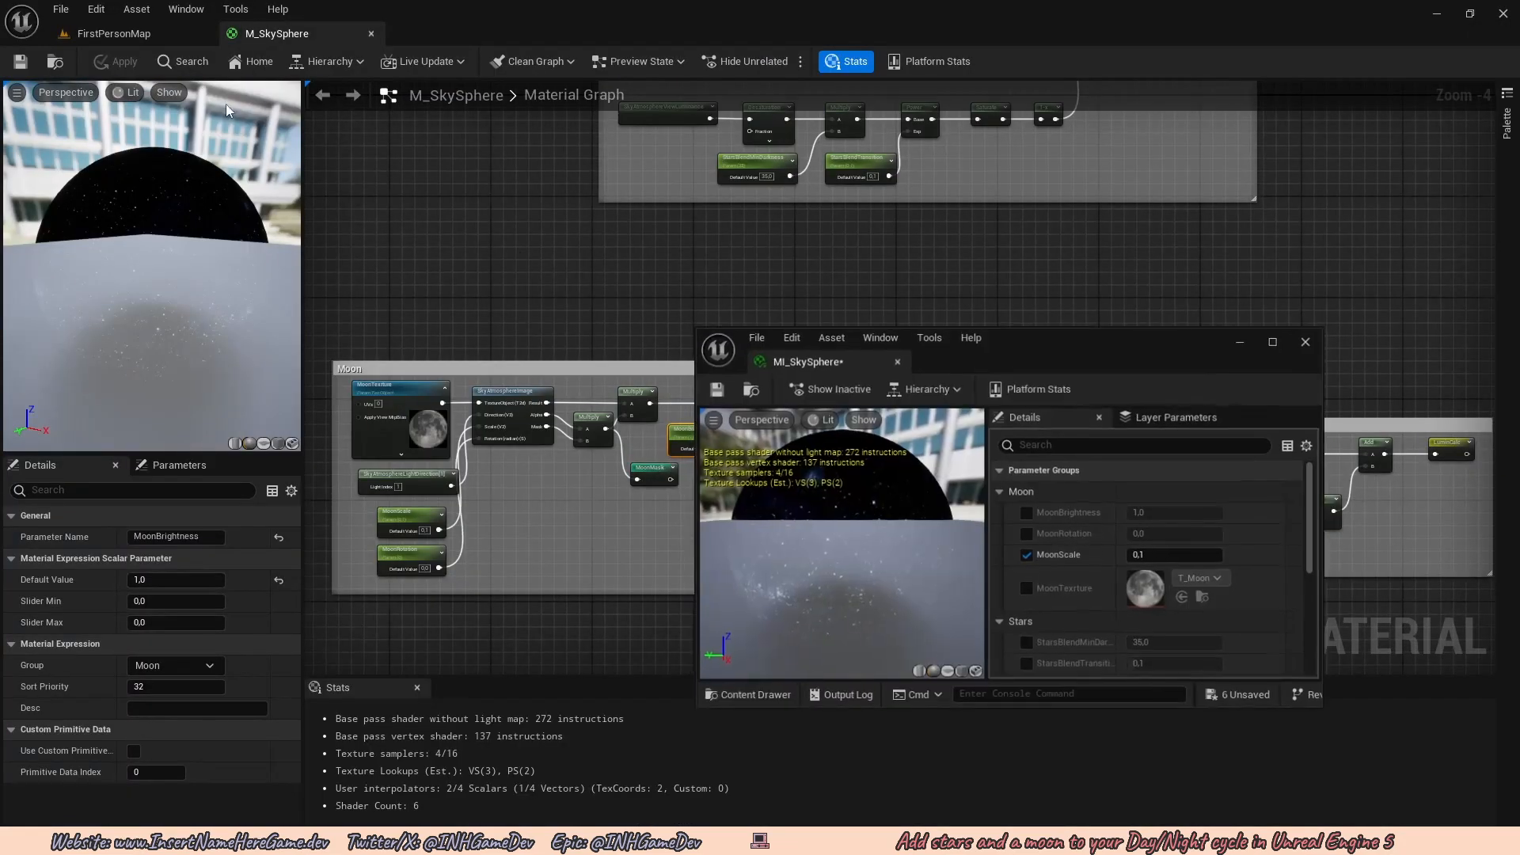
pyautogui.click(113, 34)
pyautogui.moveTo(1080, 348); pyautogui.dragTo(1259, 337)
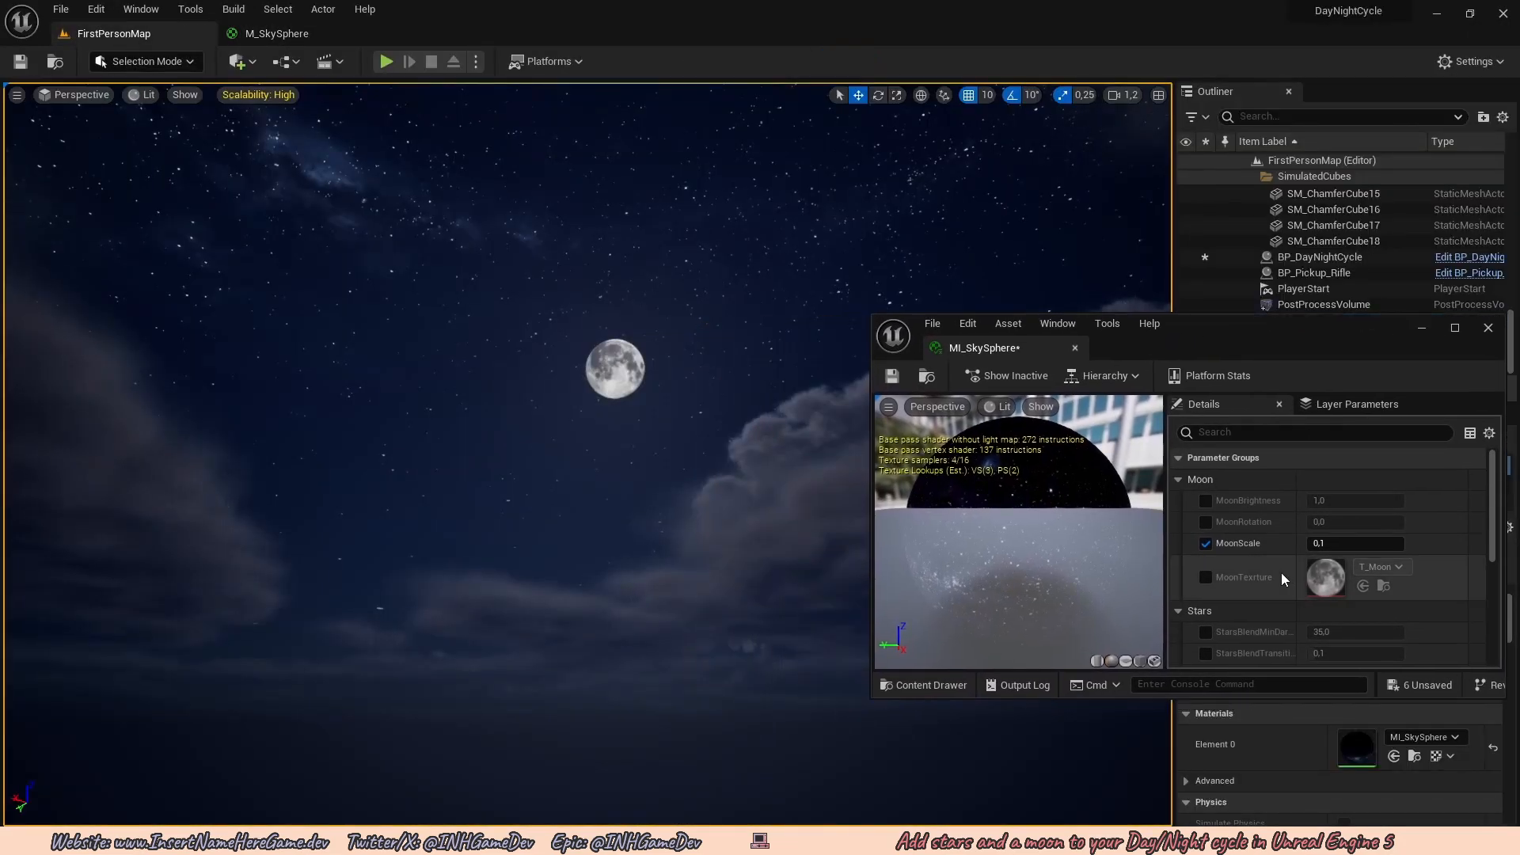
# Enable the MoonBrightness override in MI_SkySphere and set it to 1.5.
pyautogui.click(1207, 501)
pyautogui.moveTo(1322, 500)
pyautogui.mouseDown()
pyautogui.moveTo(1417, 501)
pyautogui.moveTo(1309, 500)
pyautogui.mouseUp()
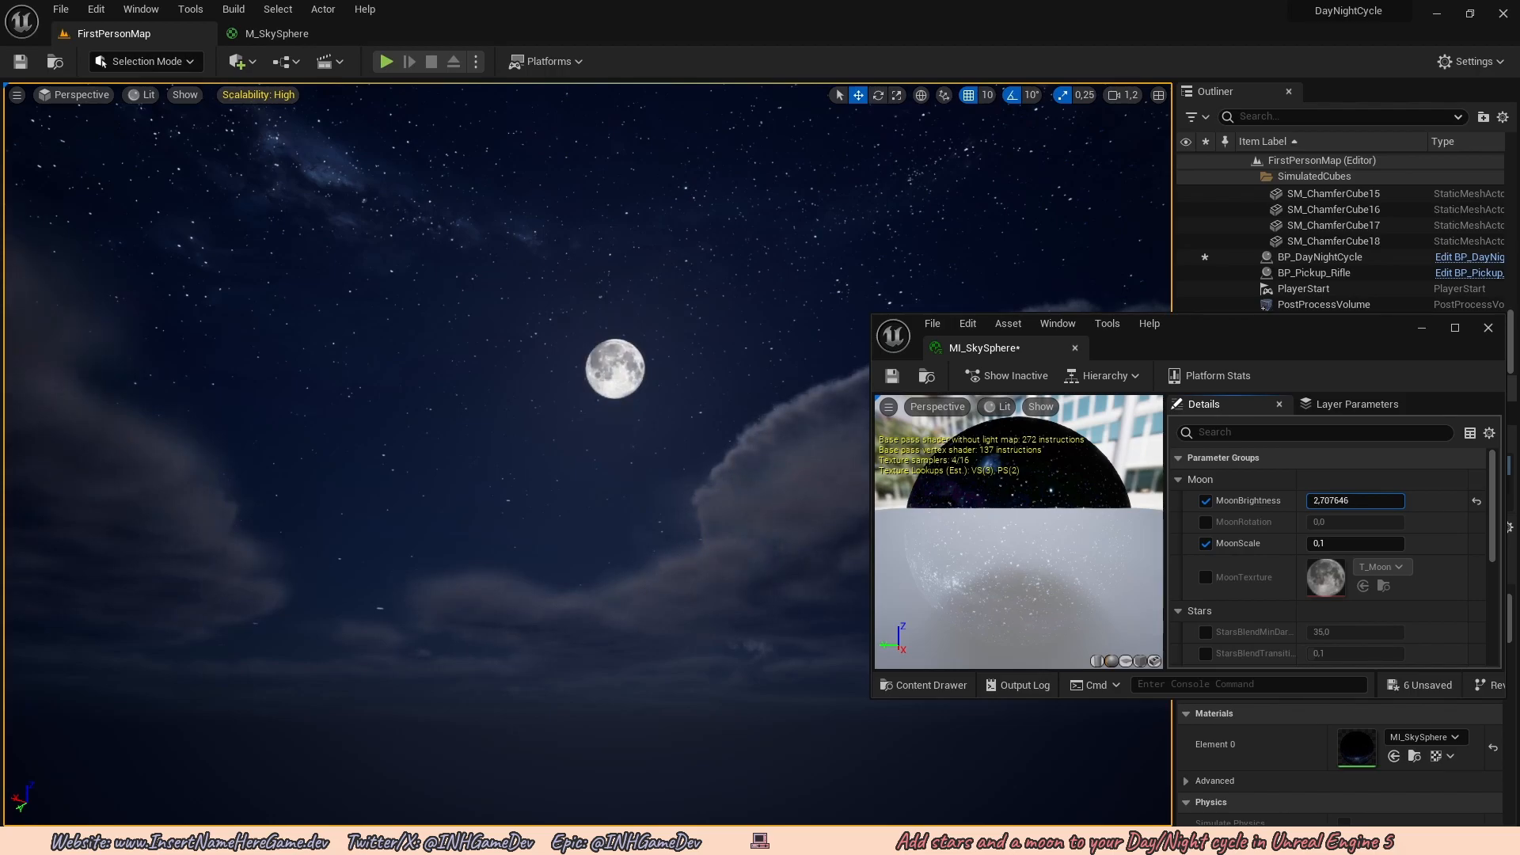
pyautogui.moveTo(1318, 500); pyautogui.dragTo(1311, 500)
pyautogui.write(',5')
pyautogui.press('Return')
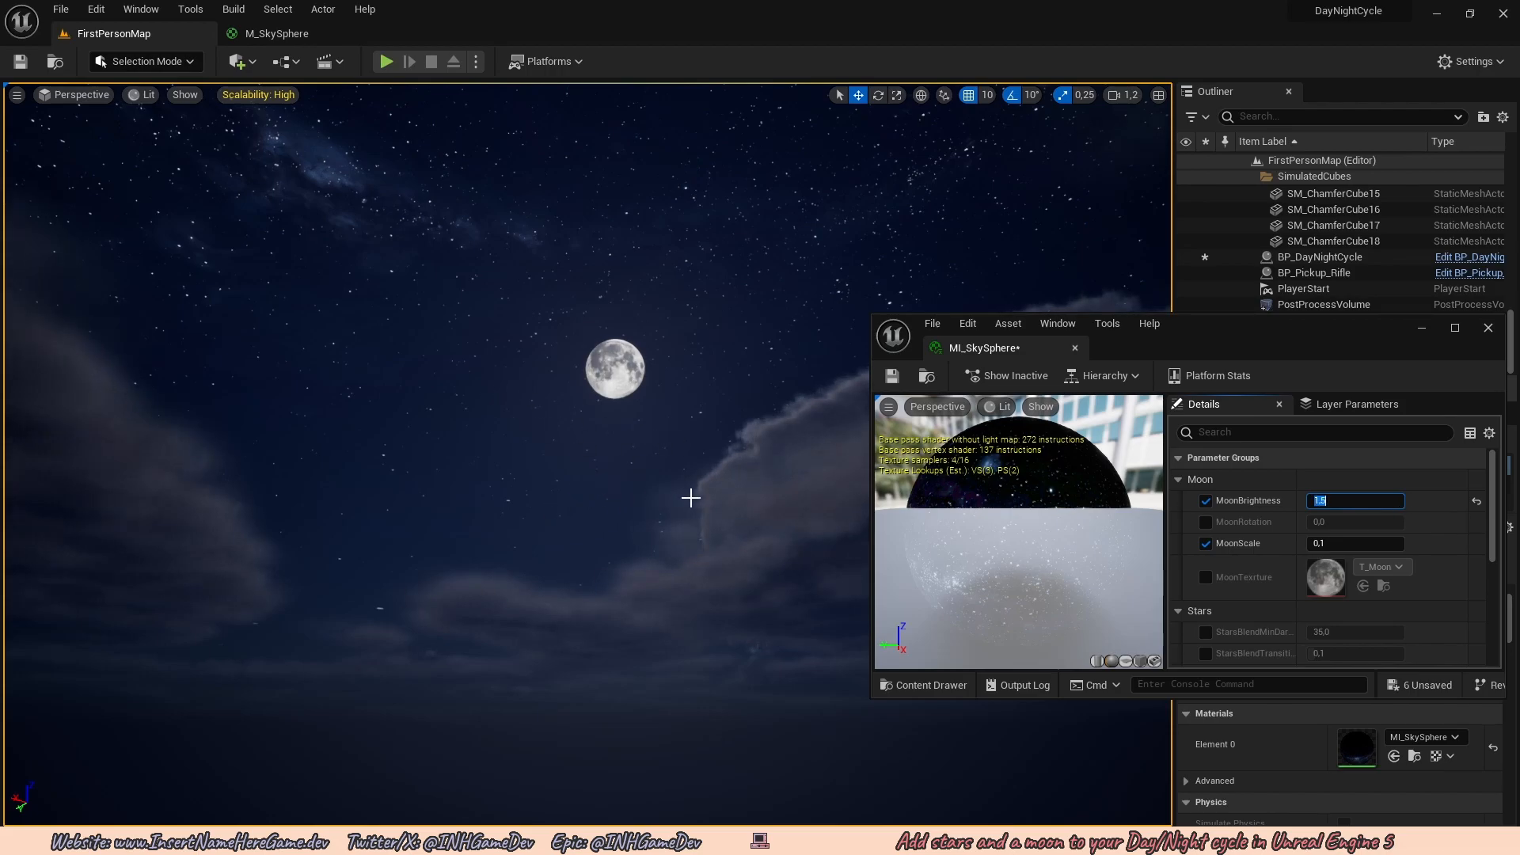
# Try a different MoonRotation override, then reset its value and disable the override.
pyautogui.scroll(-1, 1275, 563)
pyautogui.click(1205, 496)
pyautogui.moveTo(1318, 496); pyautogui.dragTo(1272, 492)
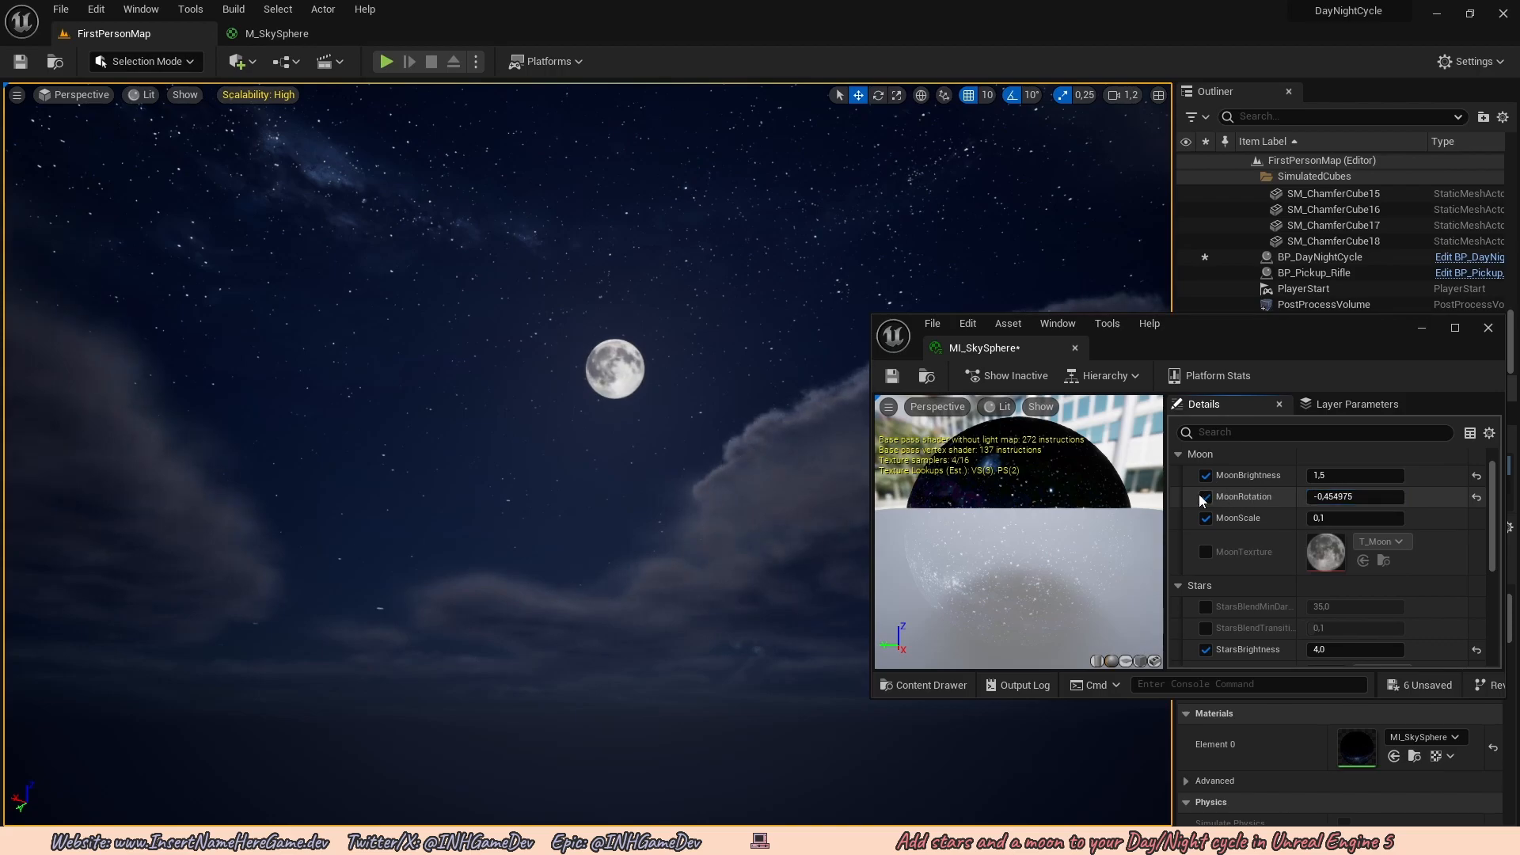
pyautogui.click(1477, 497)
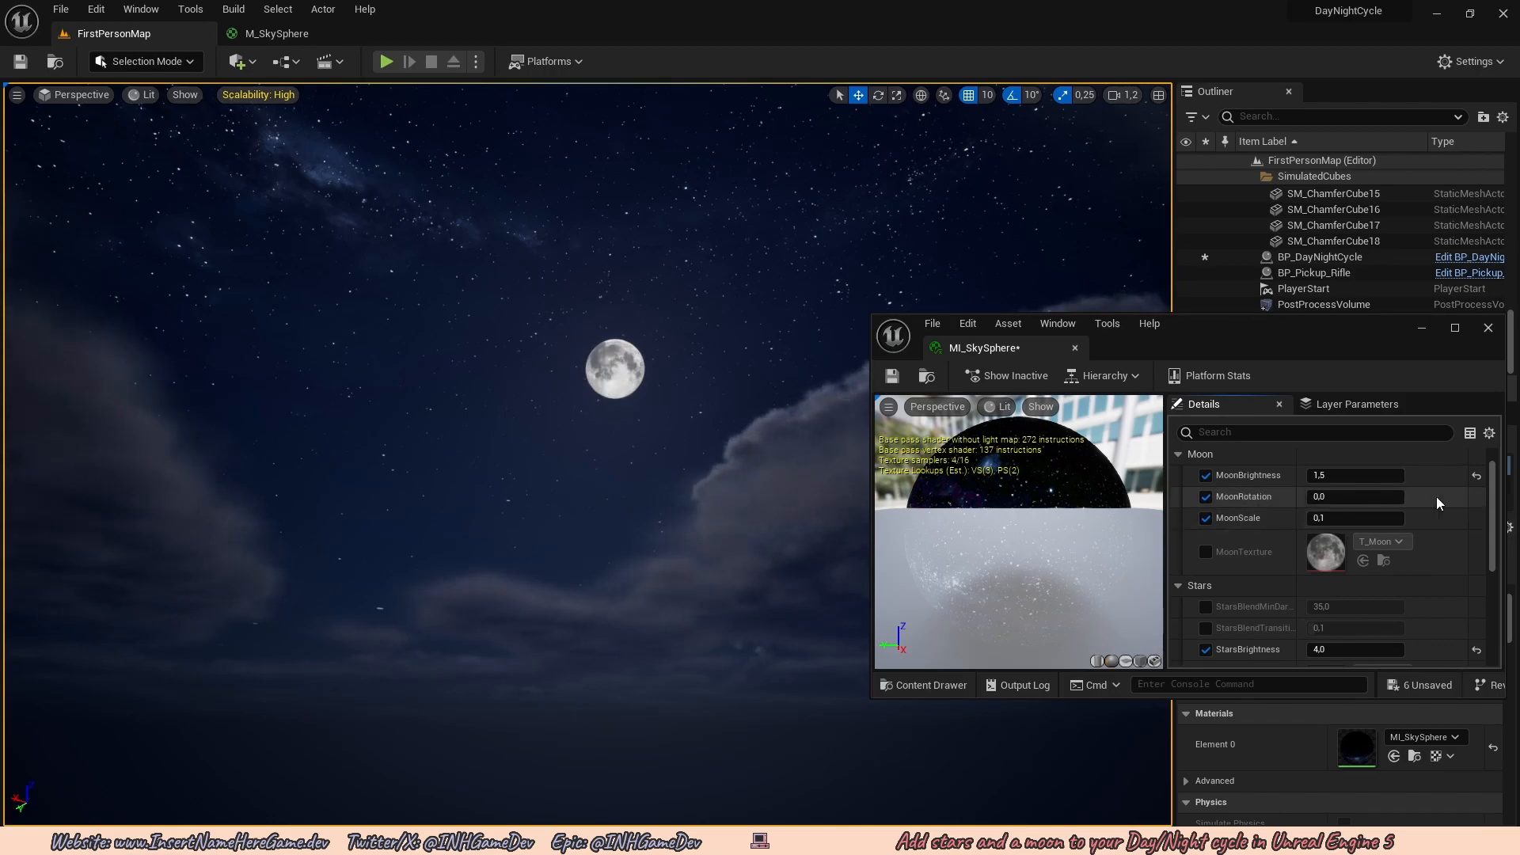
pyautogui.click(1205, 497)
# Enable the MoonTexture override, try T_UE_Logo_M as the moon image, and switch back to T_Moon.
pyautogui.click(1206, 552)
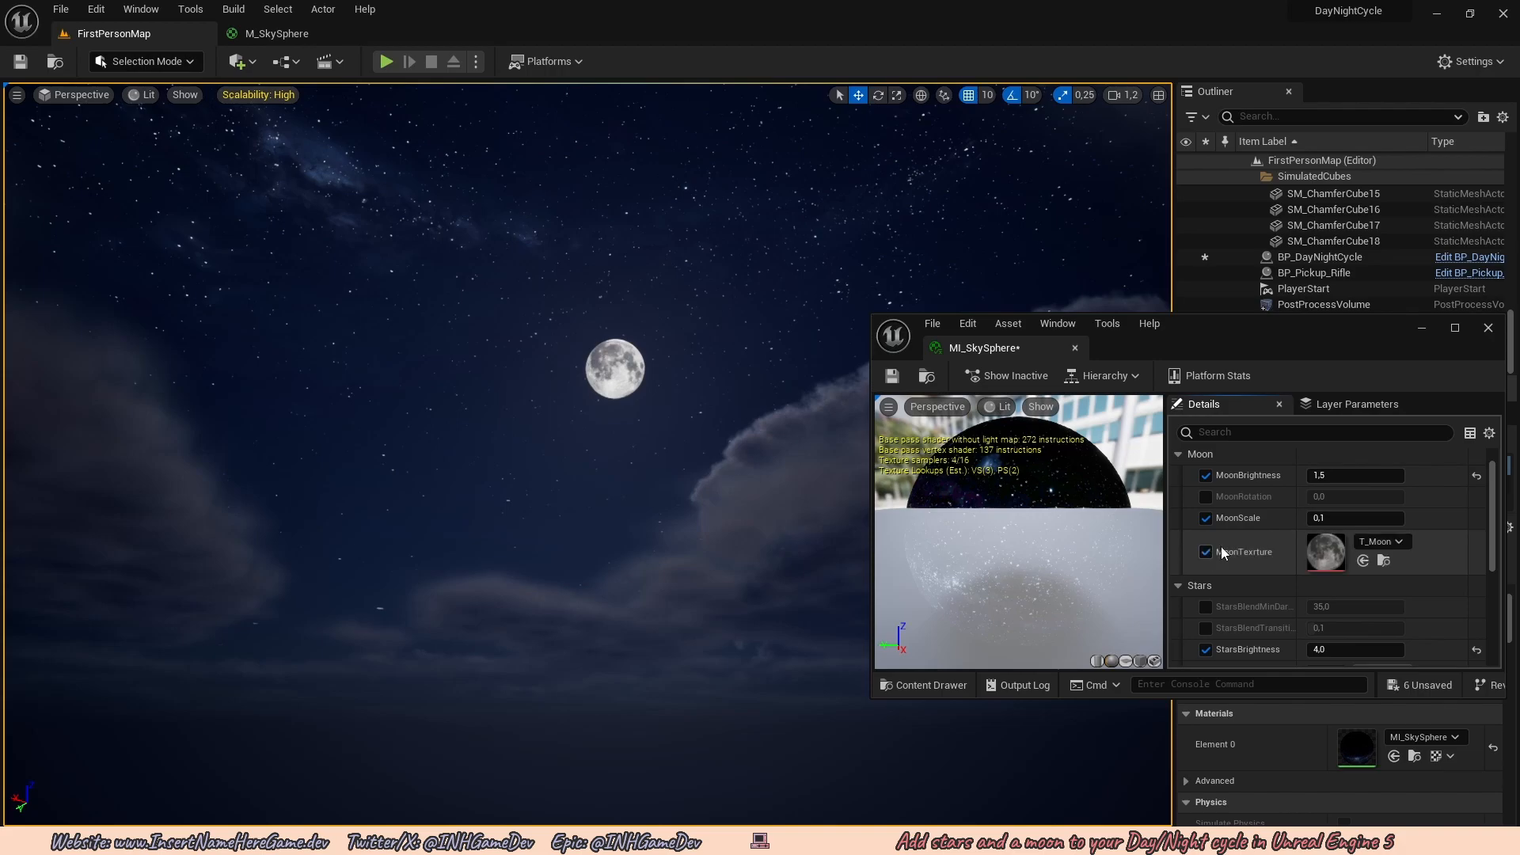
pyautogui.click(1401, 545)
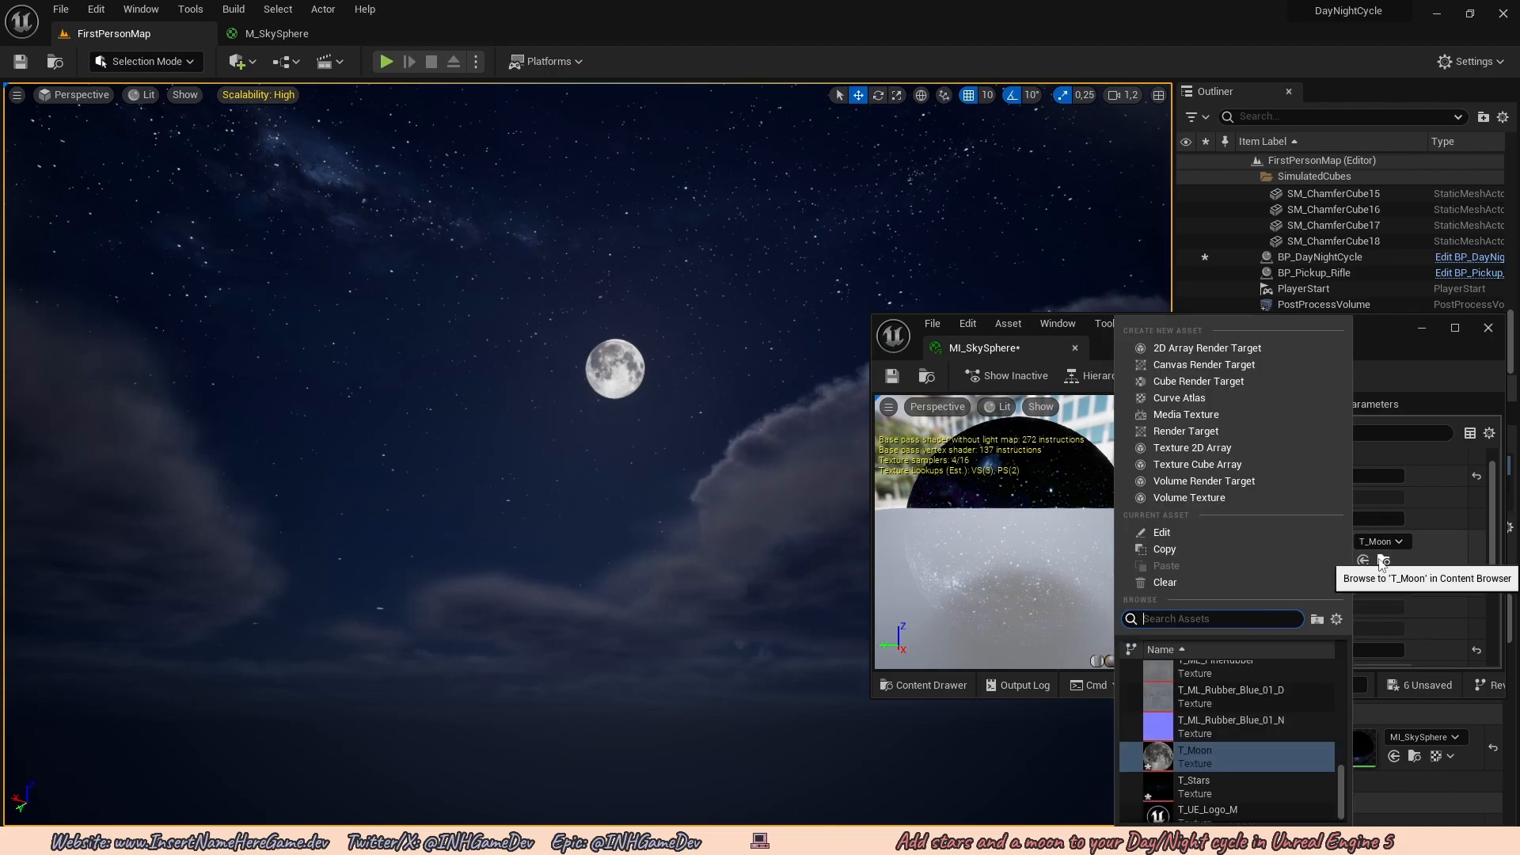
pyautogui.scroll(-1, 1260, 711)
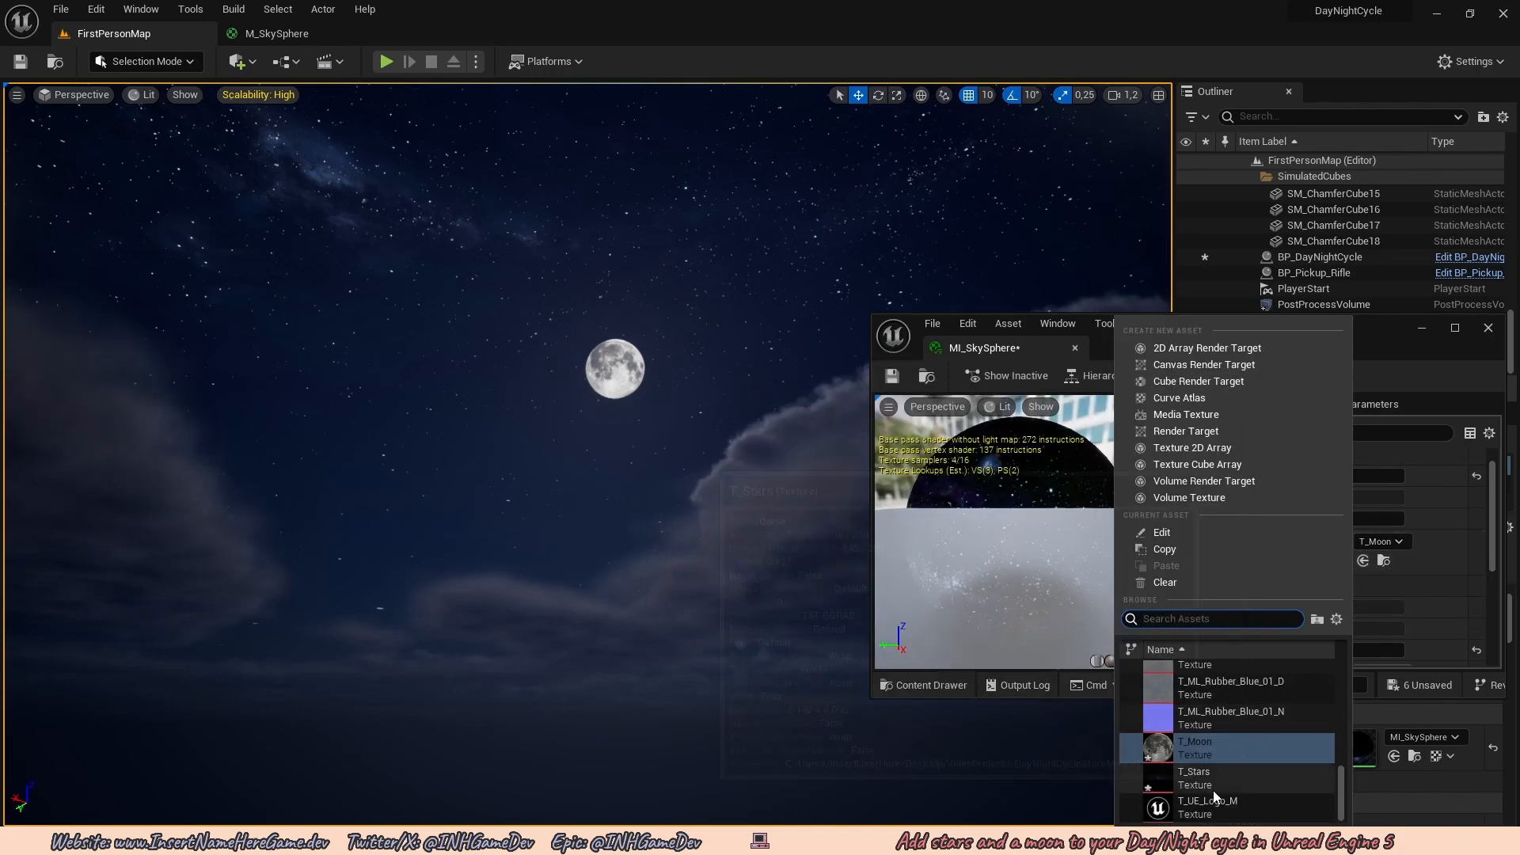
pyautogui.click(1212, 802)
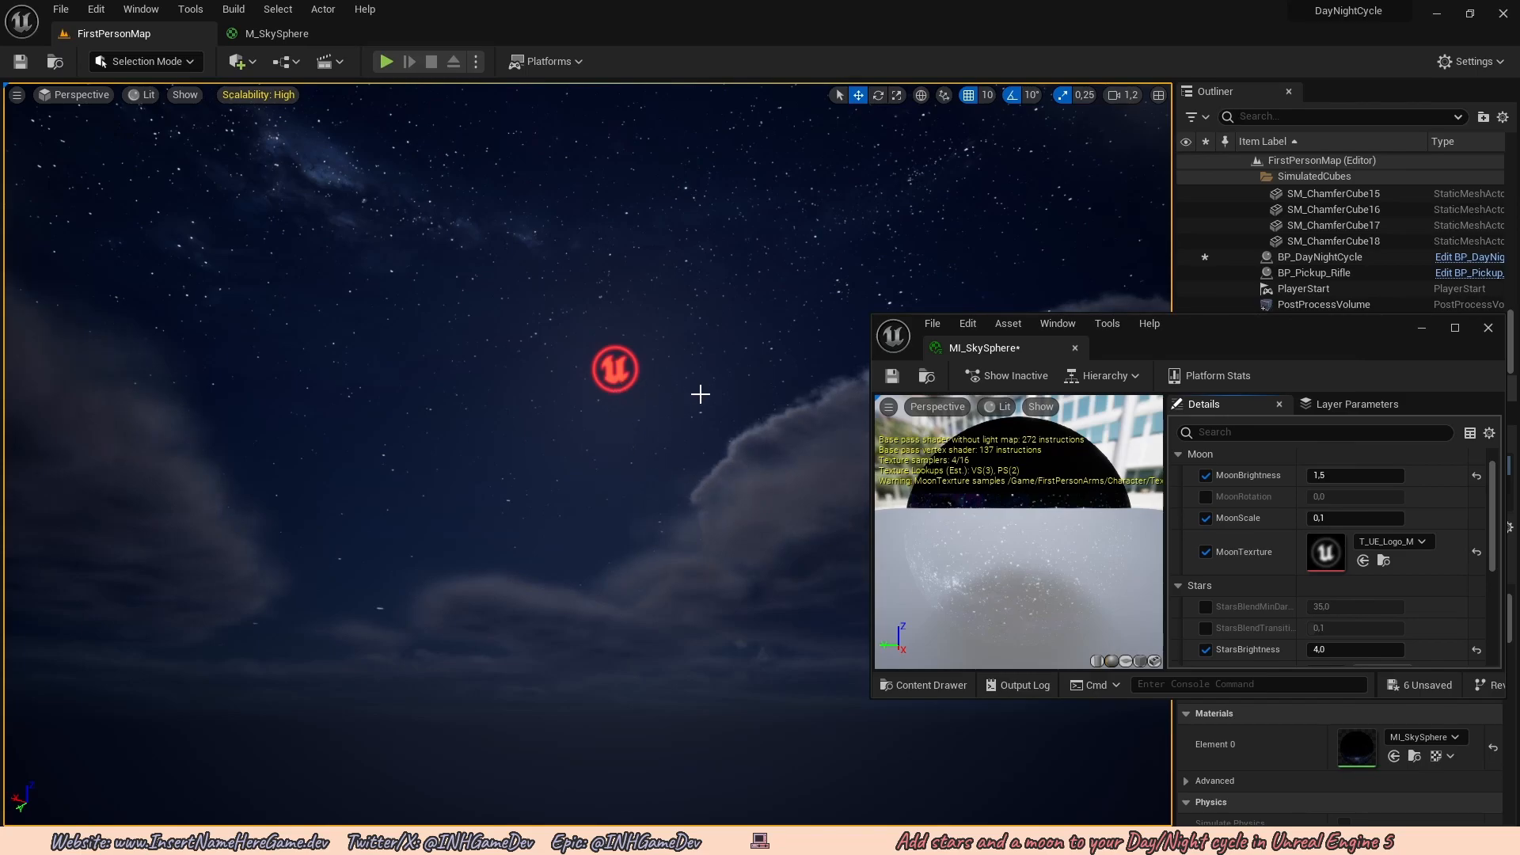
pyautogui.click(1393, 542)
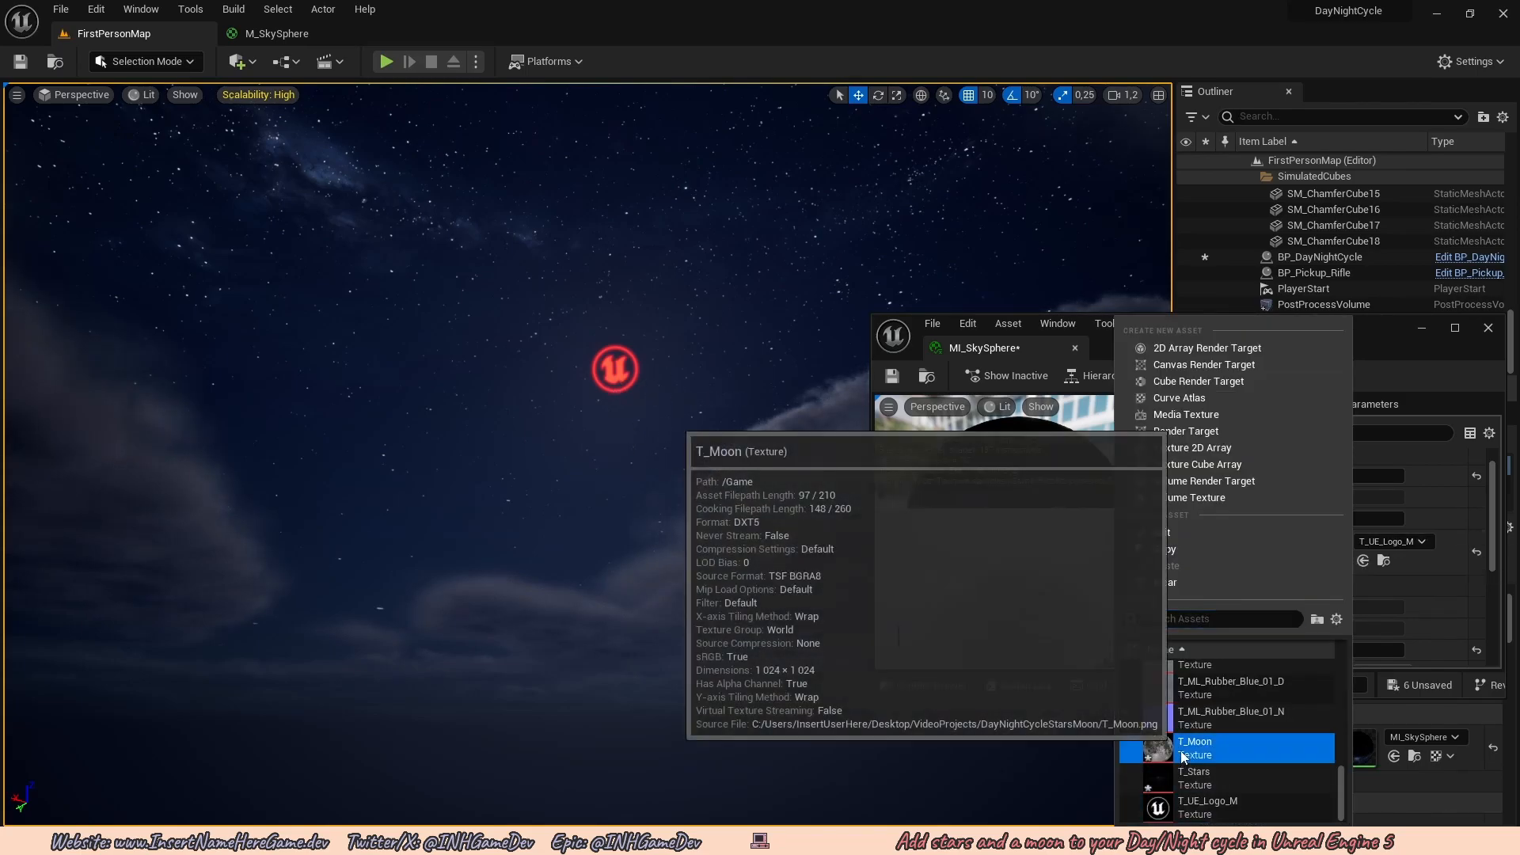
pyautogui.click(1172, 757)
# Enable the StarTexture override, try another texture for the stars, and switch back to T_Stars.
pyautogui.scroll(-2, 1255, 591)
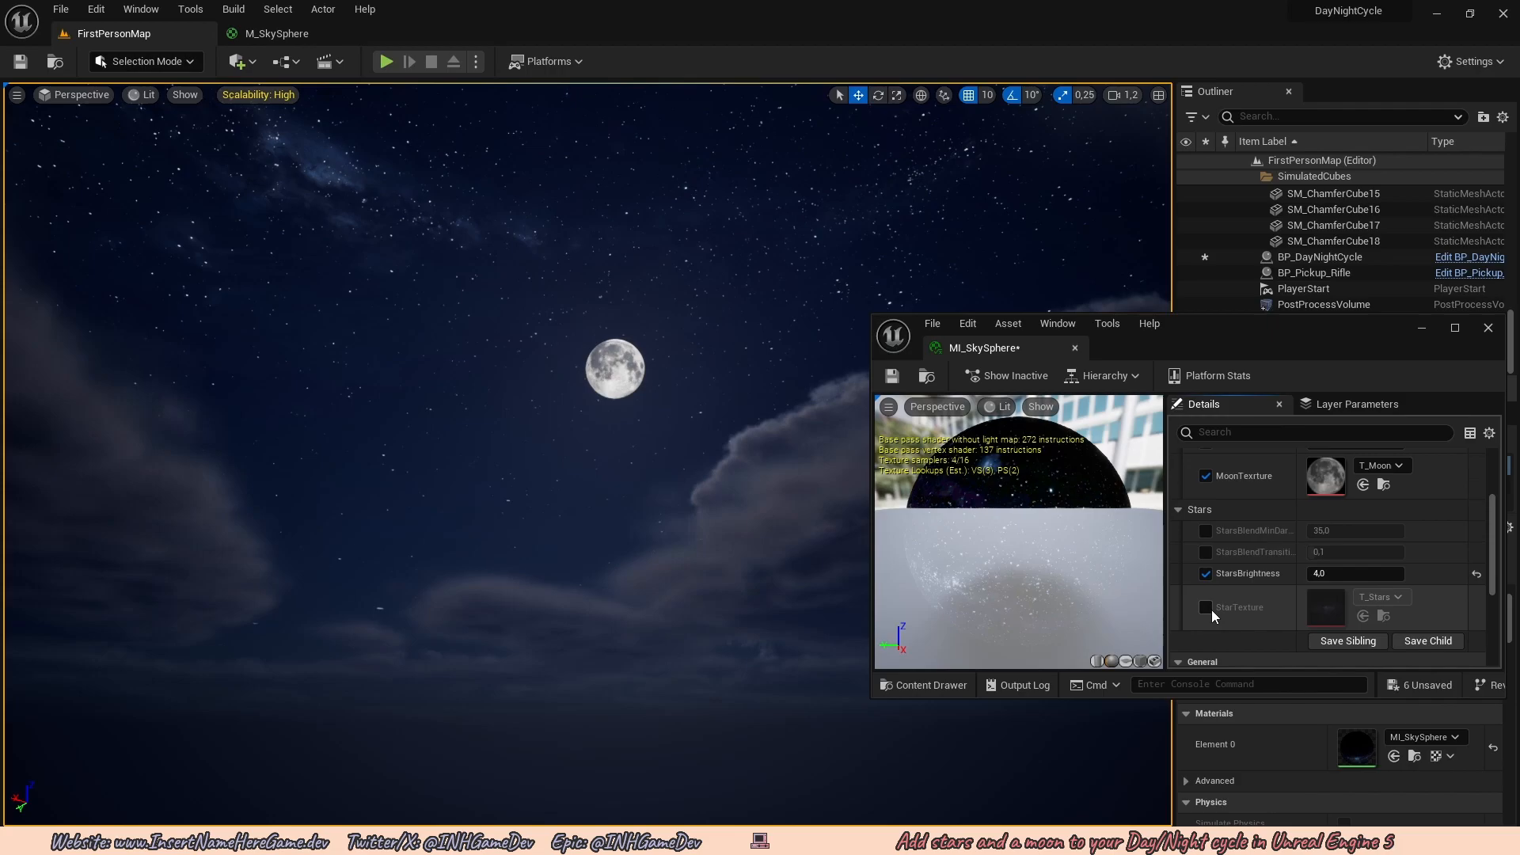
pyautogui.click(1378, 597)
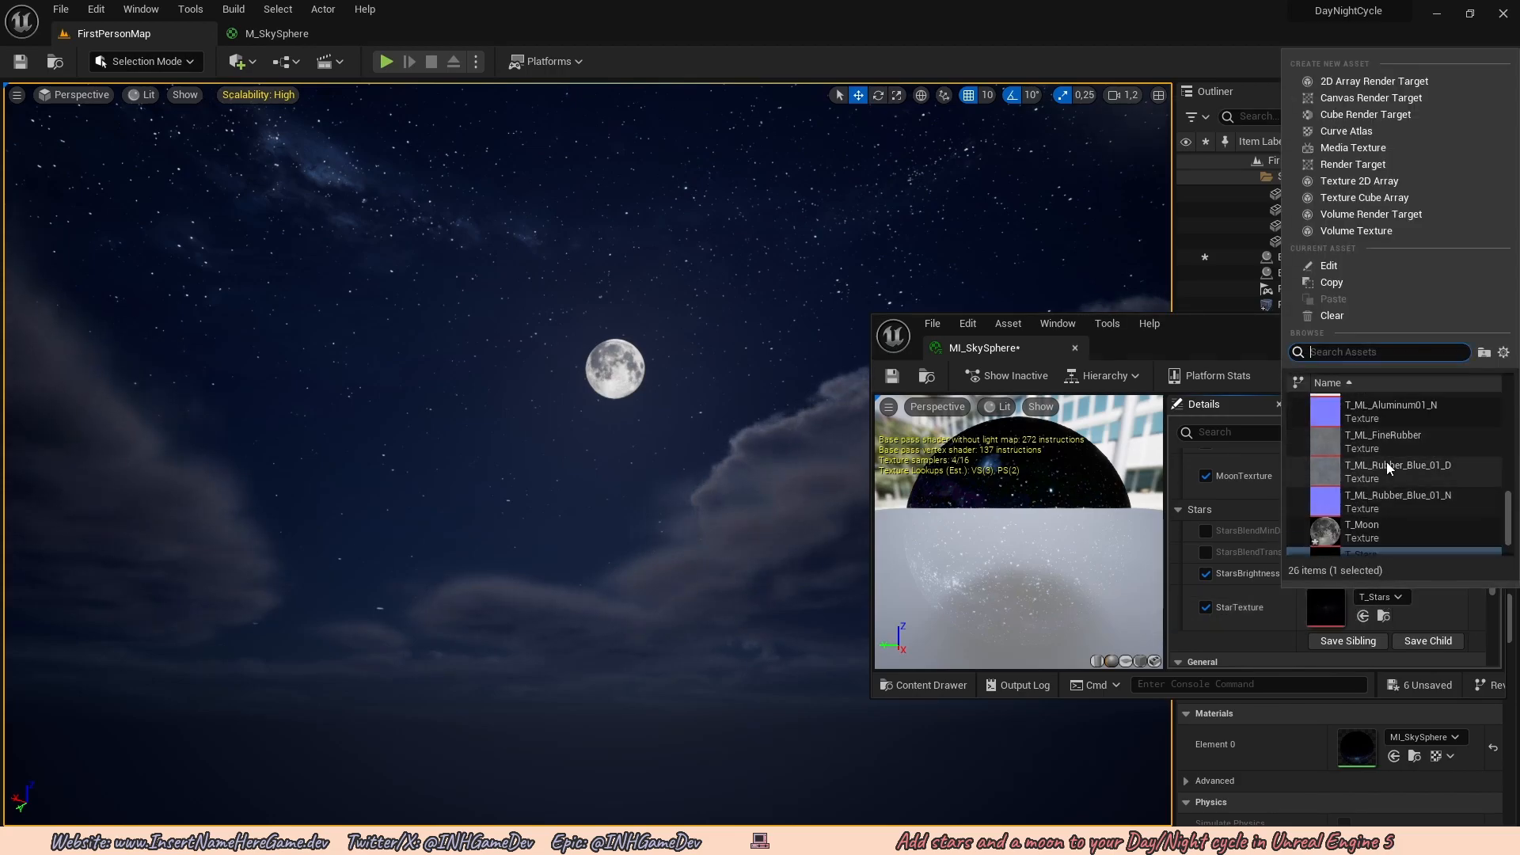
pyautogui.click(1379, 406)
pyautogui.click(1417, 600)
pyautogui.scroll(-2, 1392, 520)
pyautogui.click(1363, 512)
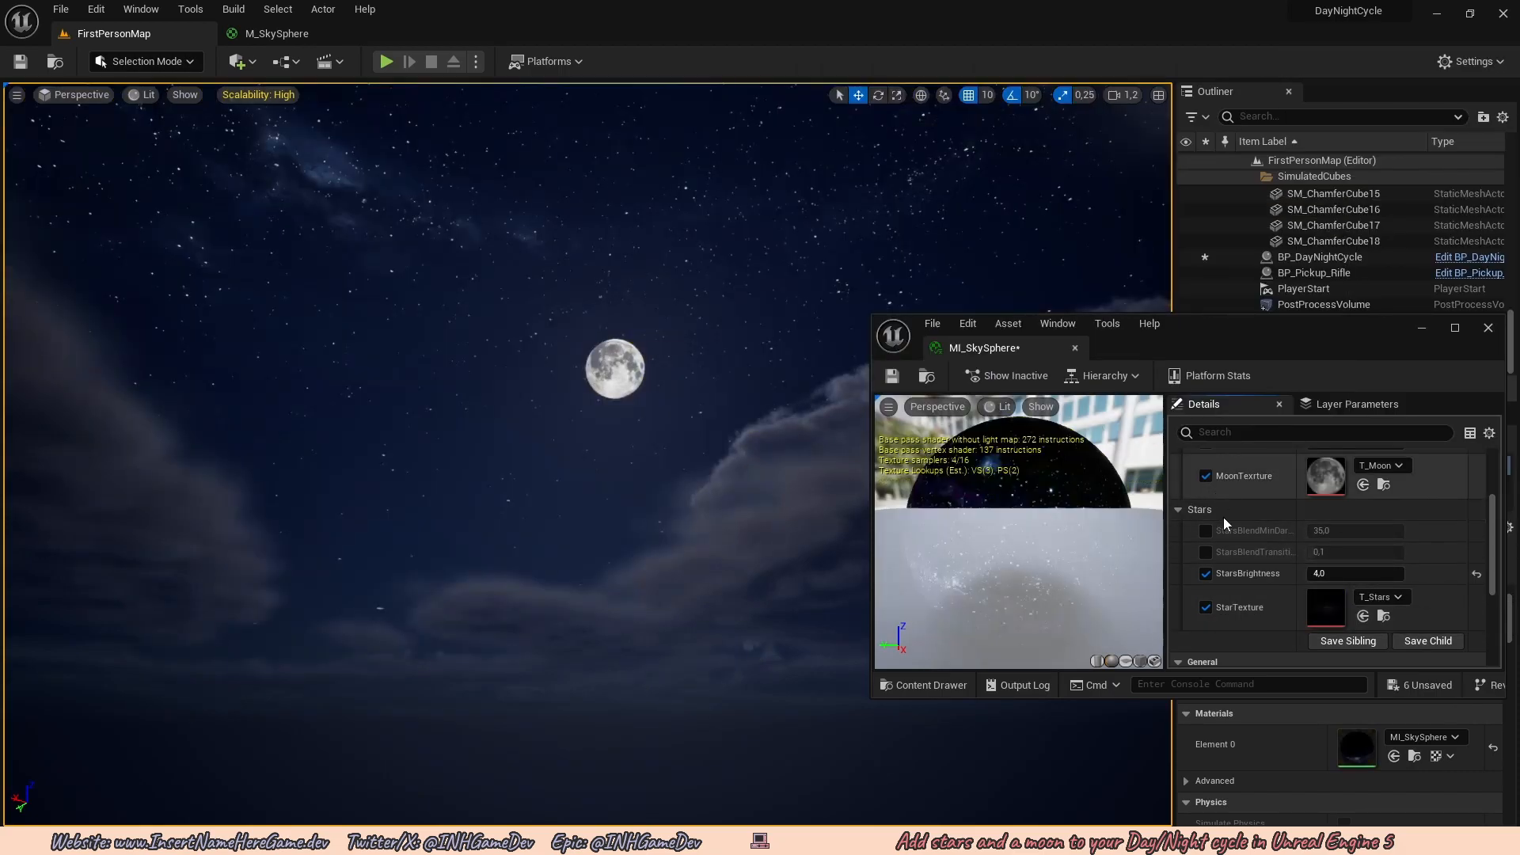
# Close the MI_SkySphere editor and review the complete M_SkySphere material graph.
pyautogui.scroll(3, 1232, 538)
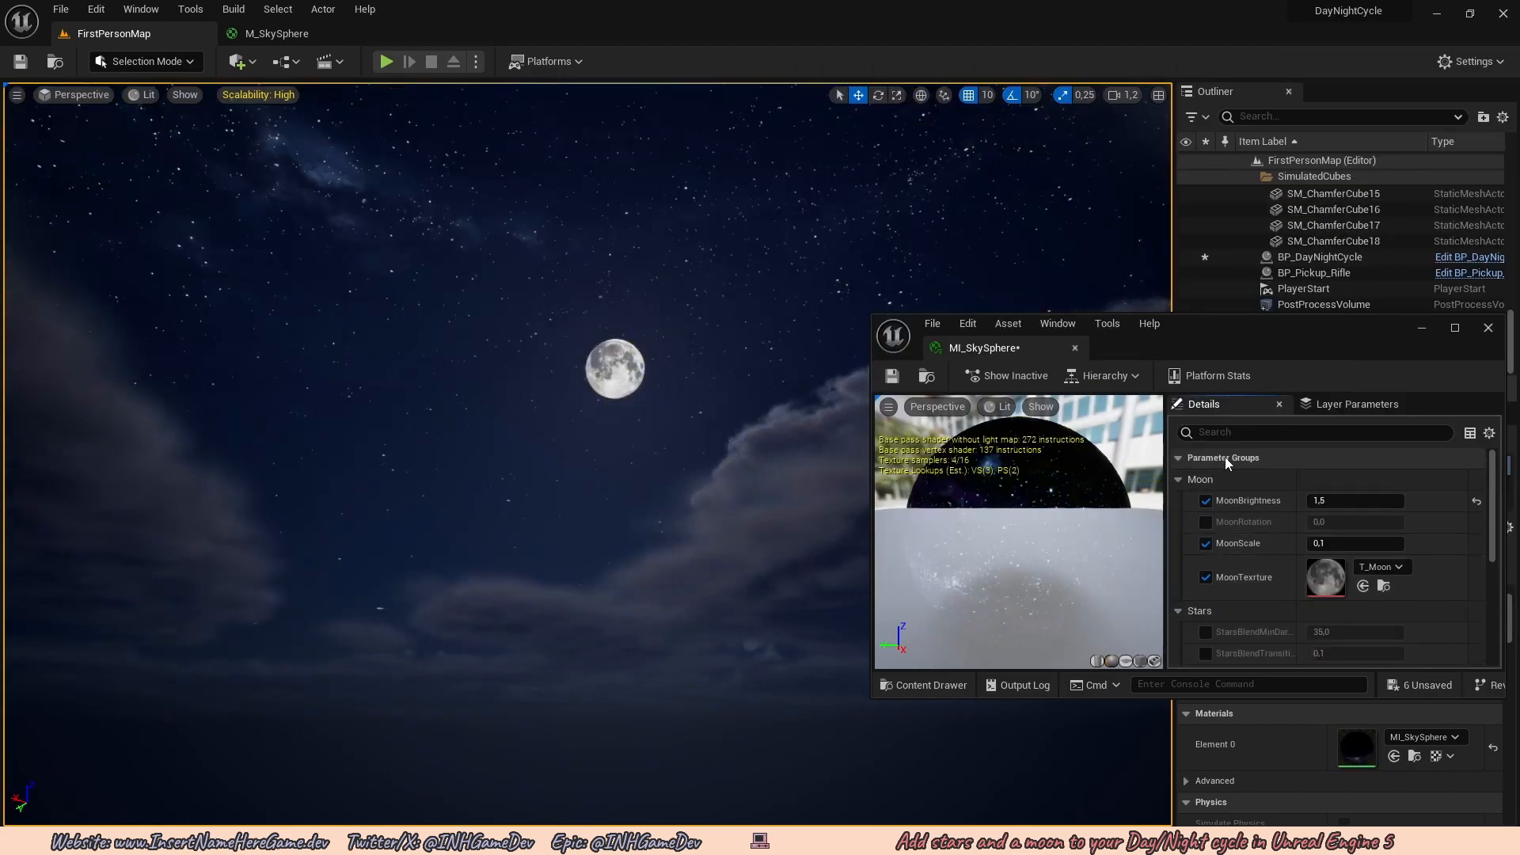
pyautogui.click(1075, 348)
pyautogui.click(298, 34)
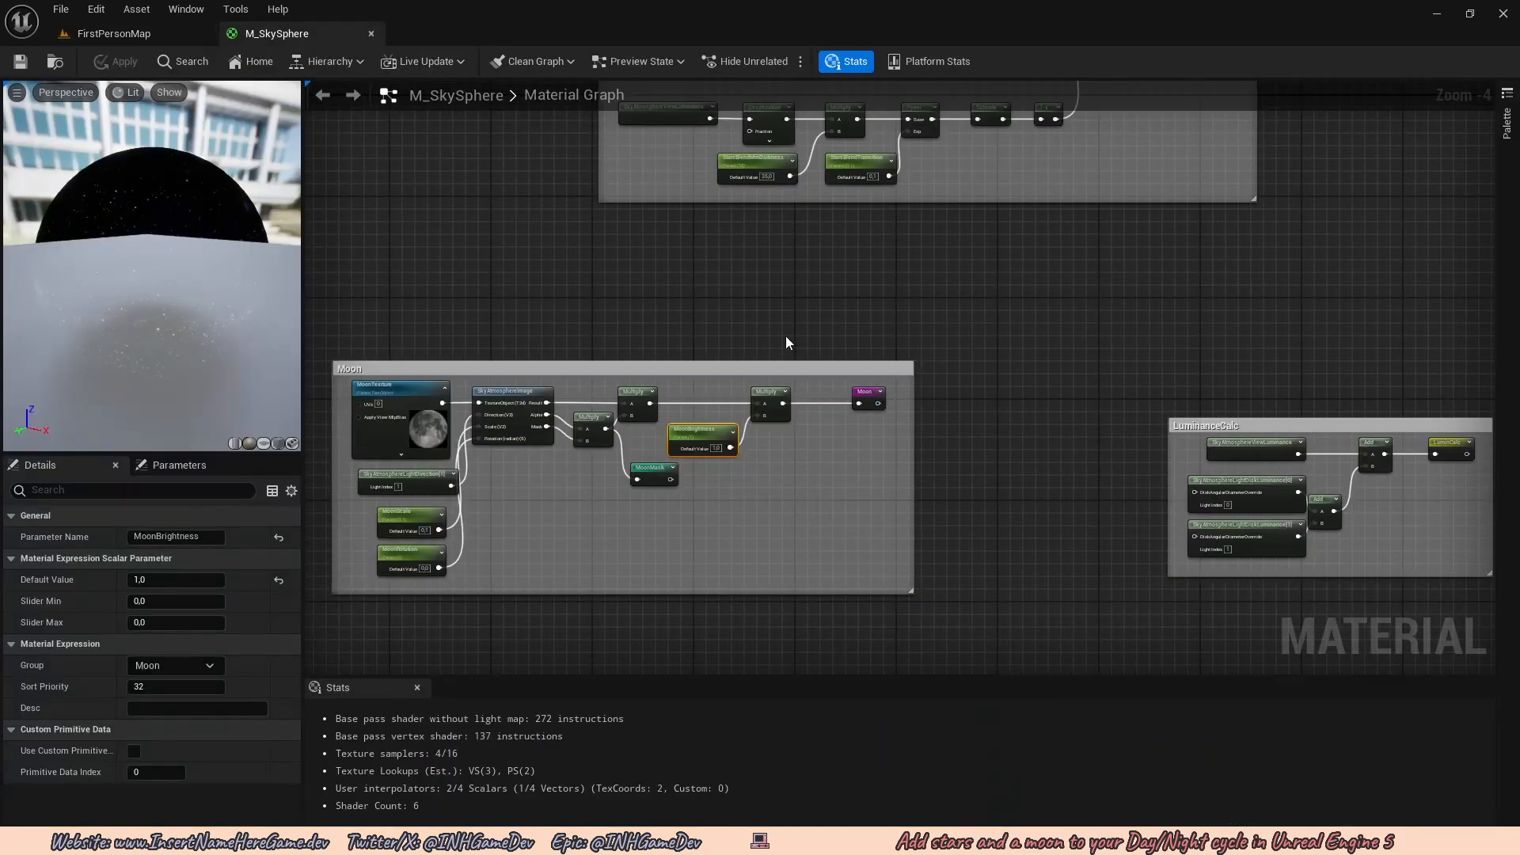
pyautogui.scroll(-2, 785, 336)
pyautogui.moveTo(806, 337); pyautogui.dragTo(715, 441, button='right')
pyautogui.moveTo(863, 405); pyautogui.dragTo(950, 364, button='right')
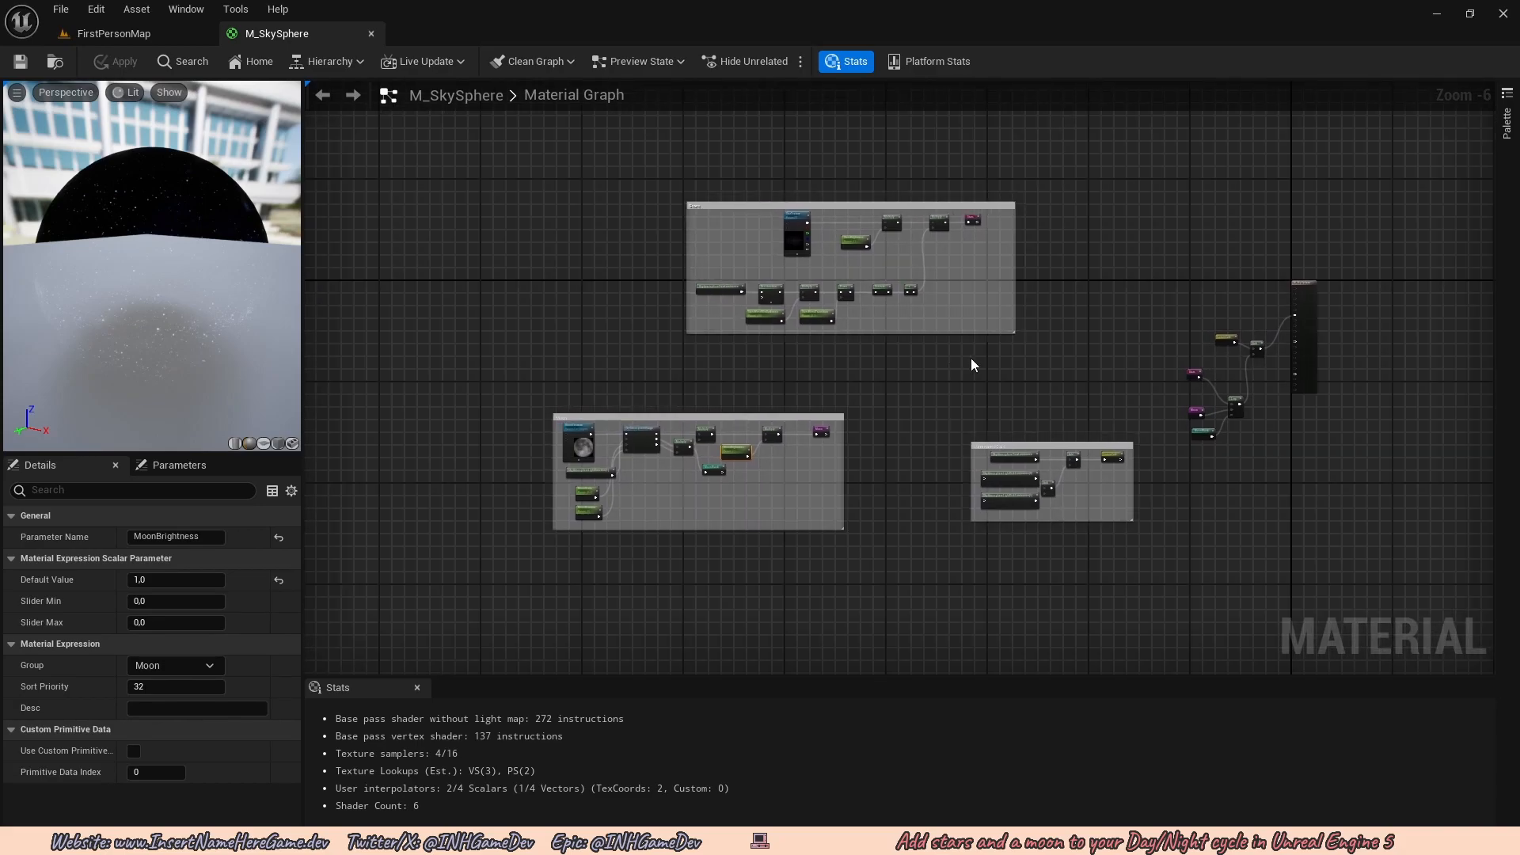
# Play FirstPersonMap to examine the moon and stars in the night sky, and stop the play session.
pyautogui.click(127, 31)
pyautogui.click(386, 62)
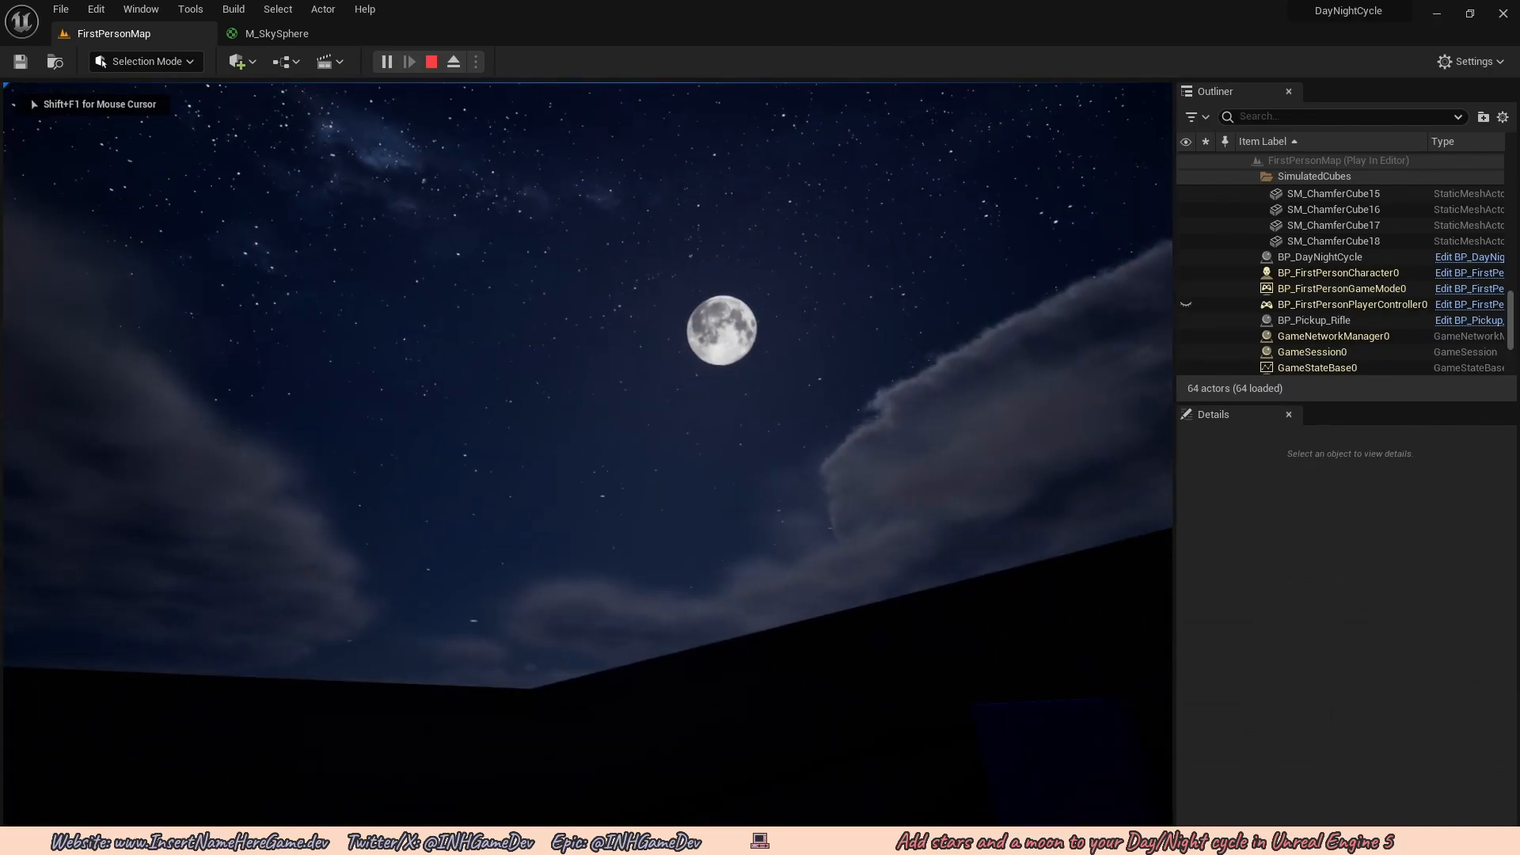
pyautogui.press('a')
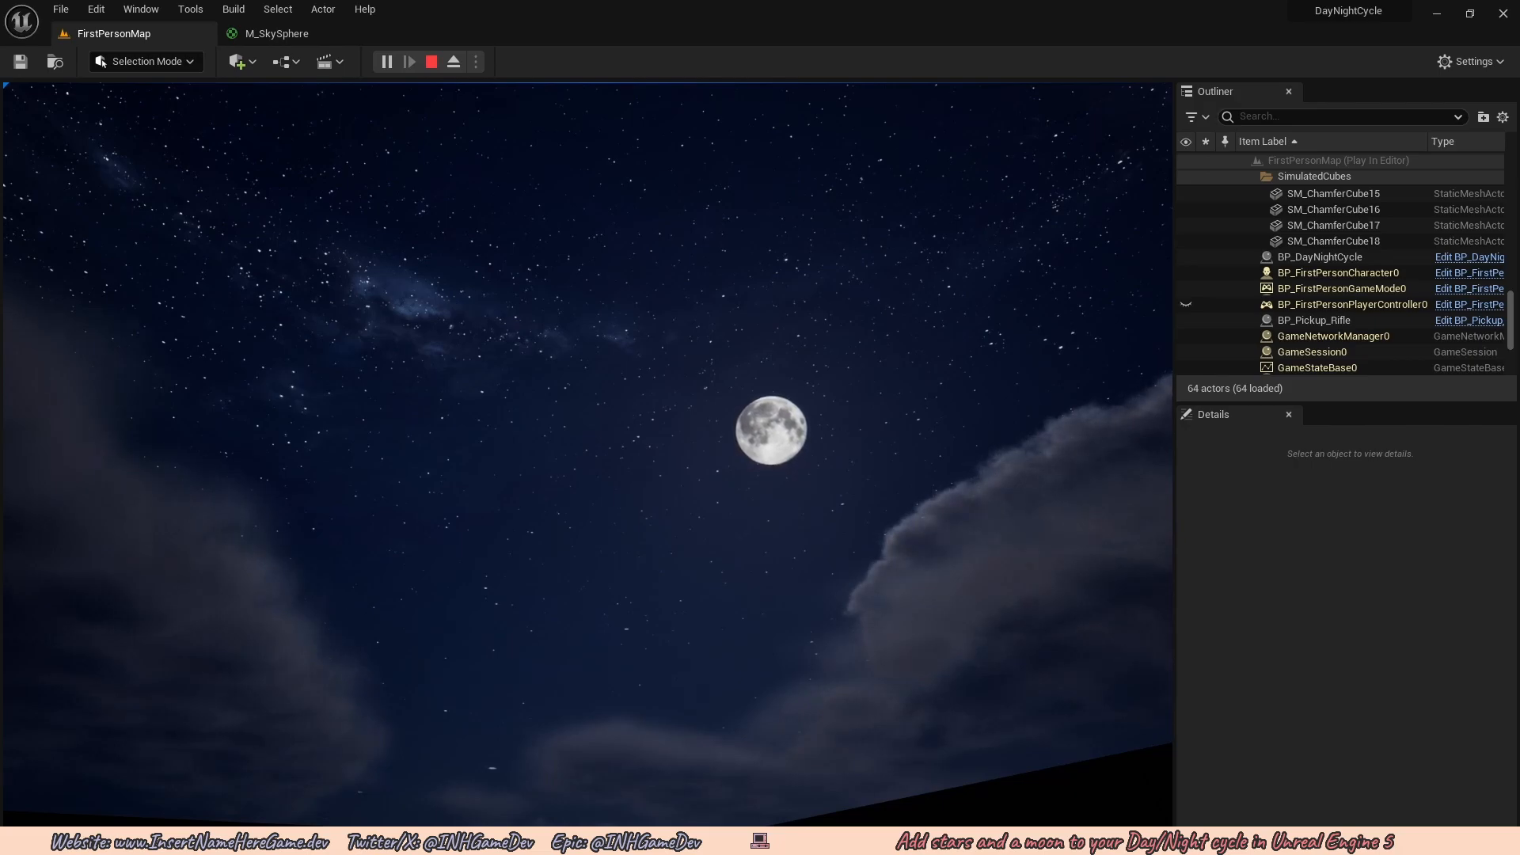
pyautogui.press('Escape')
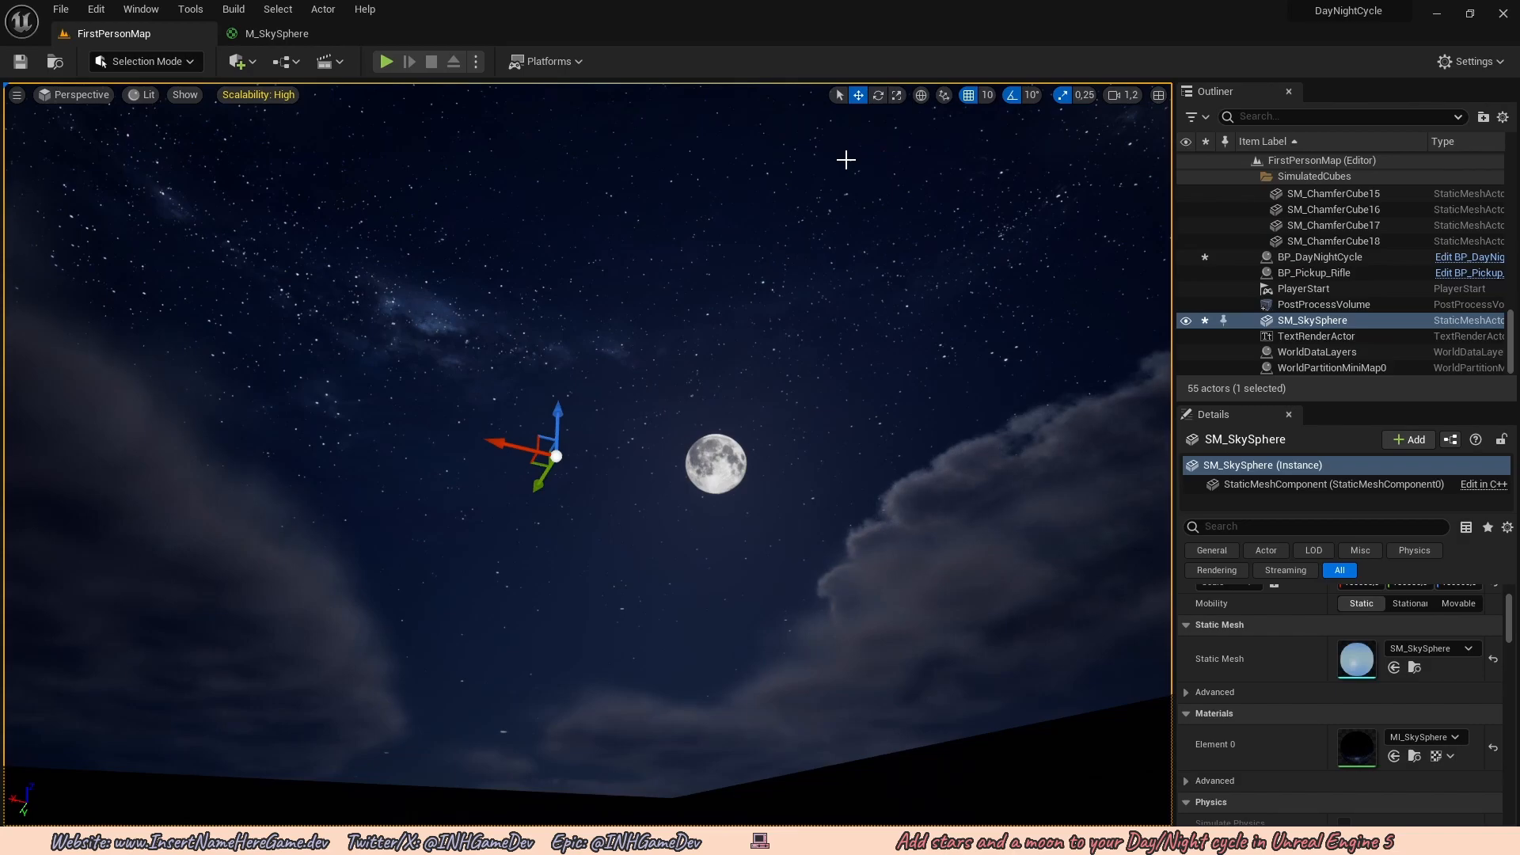
# Delete the SM_SkySphere actor from FirstPersonMap.
pyautogui.rightClick(1278, 320)
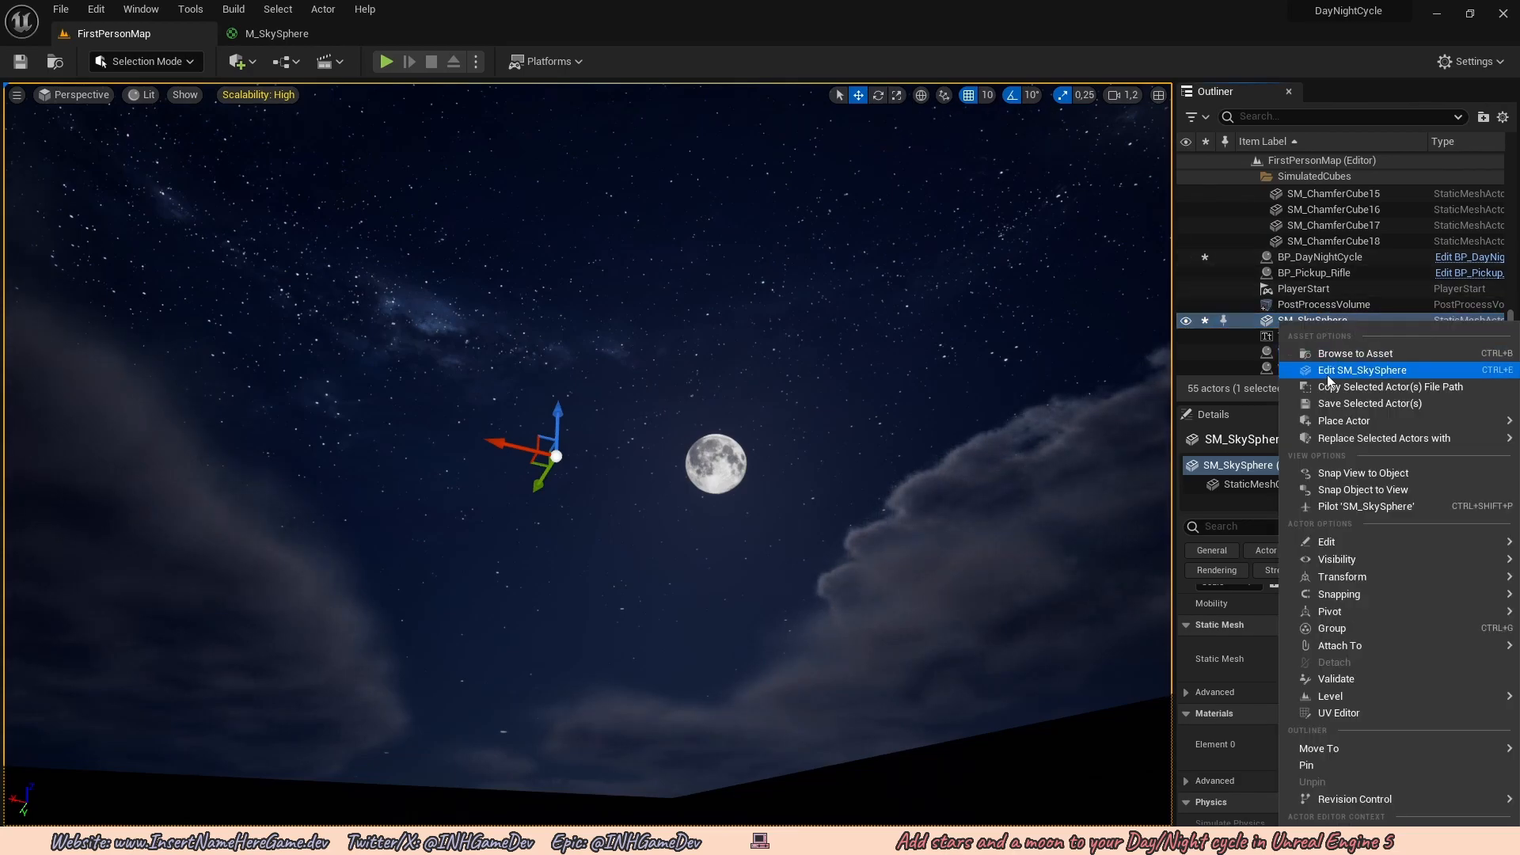
pyautogui.moveTo(1314, 424)
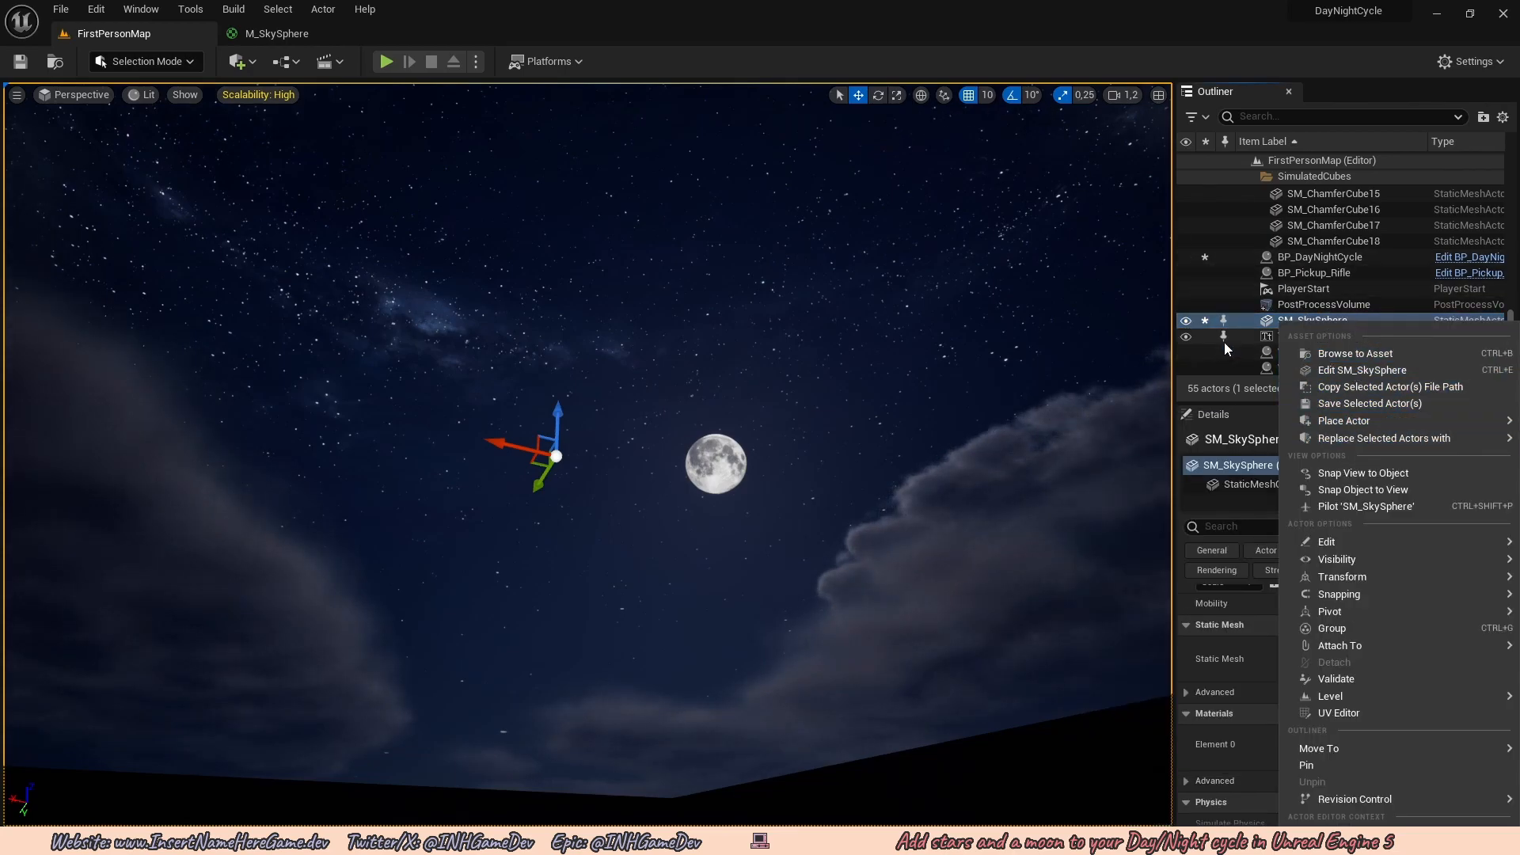
pyautogui.click(1262, 308)
pyautogui.click(1276, 322)
pyautogui.press('Delete')
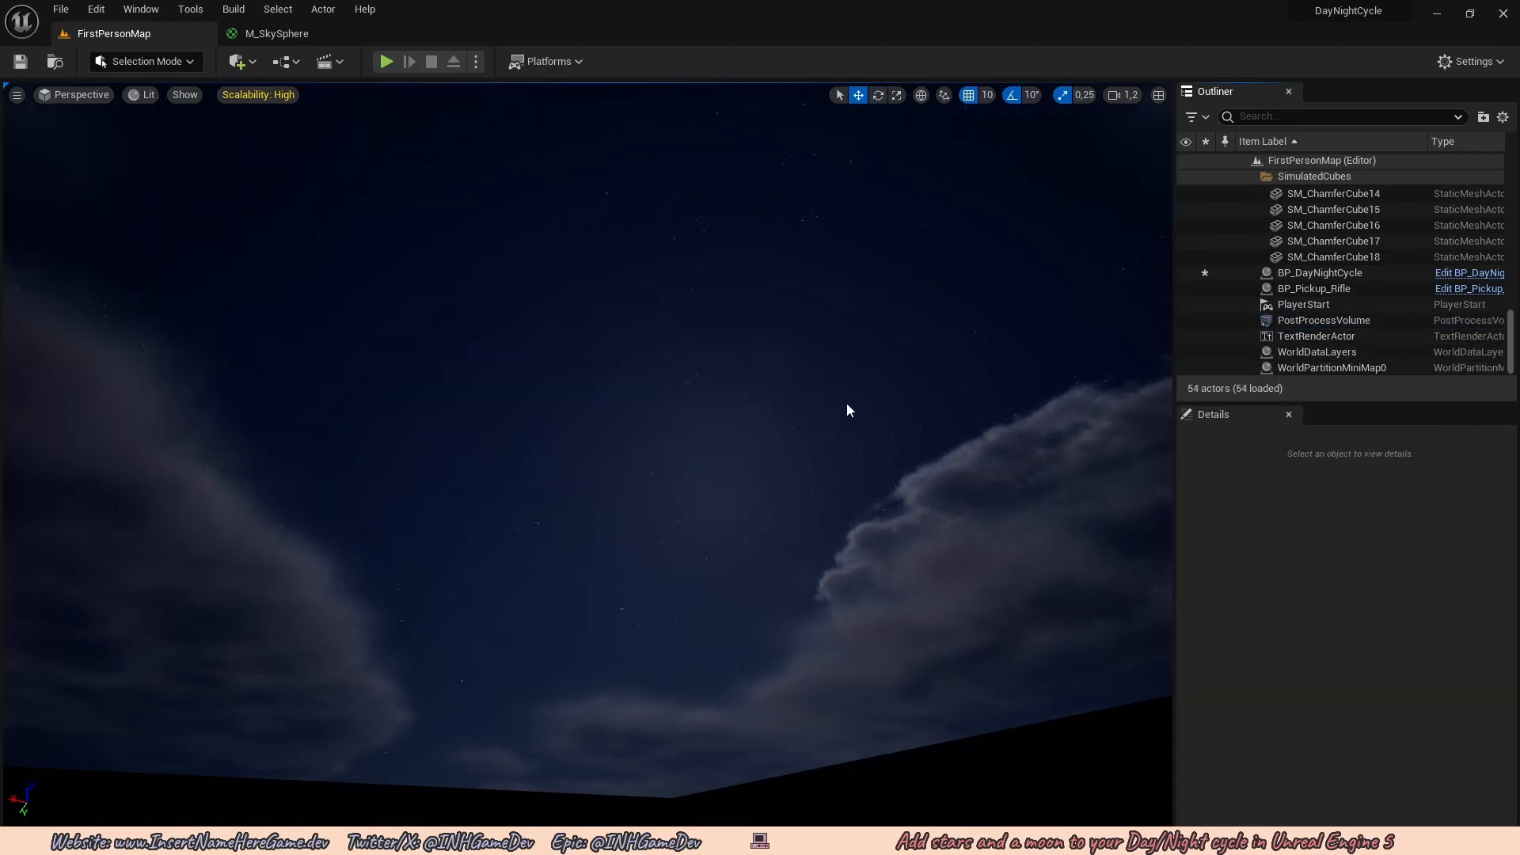
# Open the BP_DayNightCycle blueprint from the project content and show its component viewport.
pyautogui.moveTo(849, 475); pyautogui.dragTo(881, 480, button='right')
pyautogui.hotkey('ctrl', 'space')
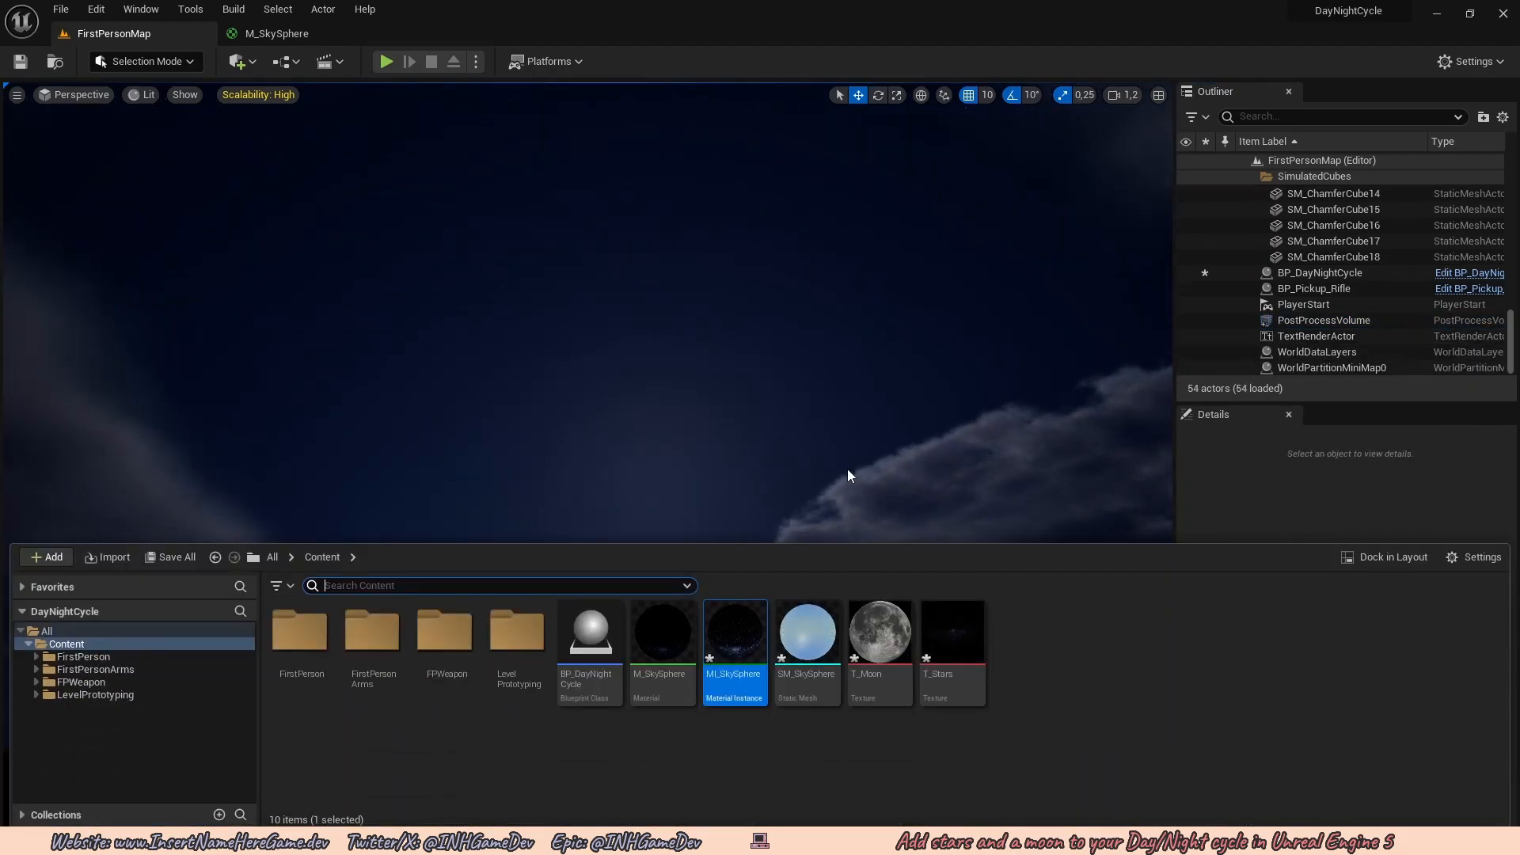
pyautogui.click(586, 629)
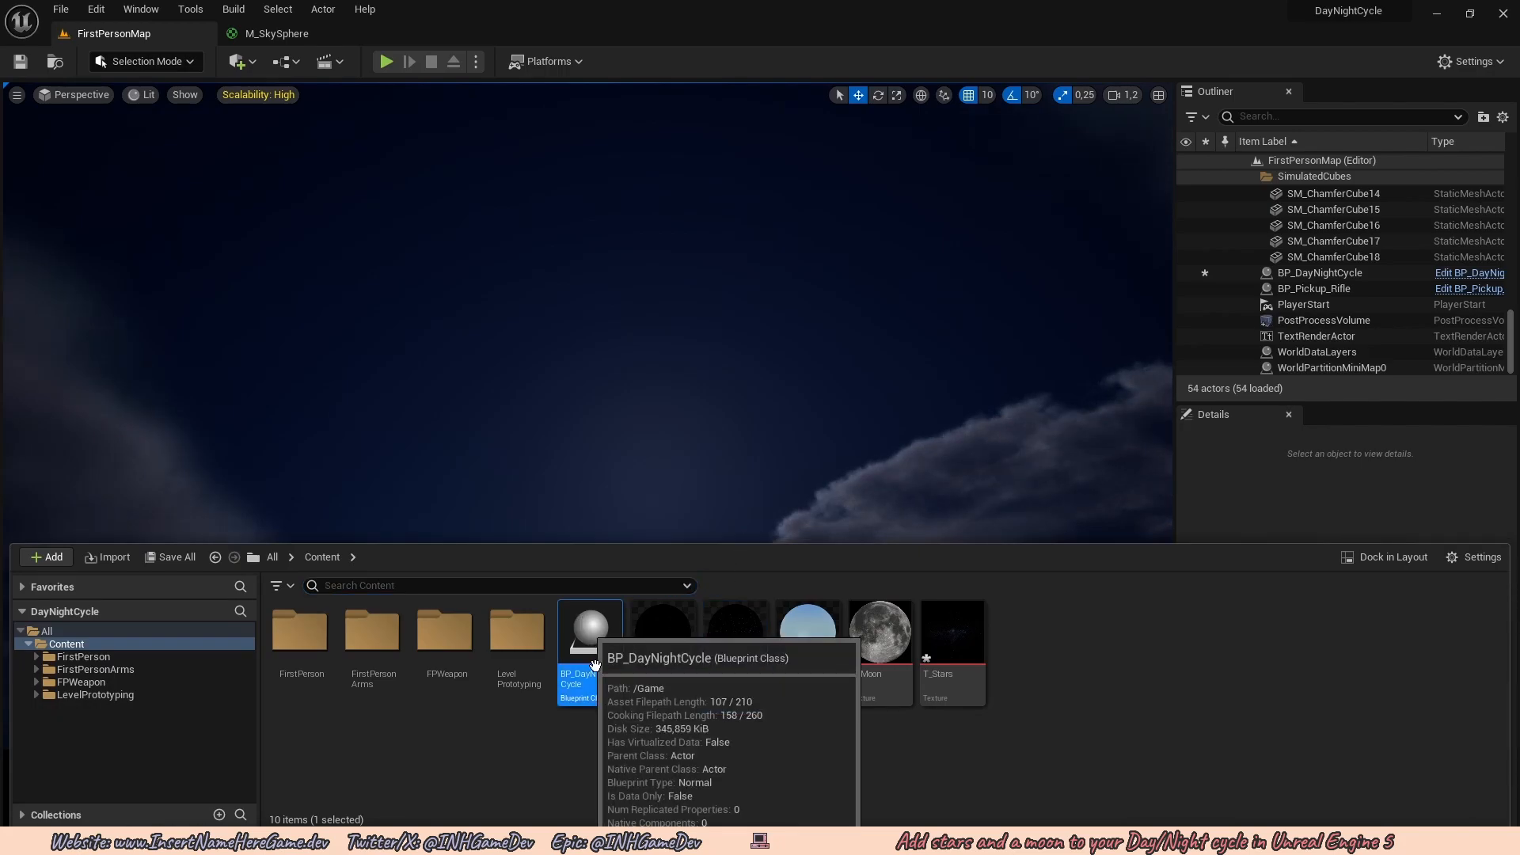
pyautogui.doubleClick(593, 662)
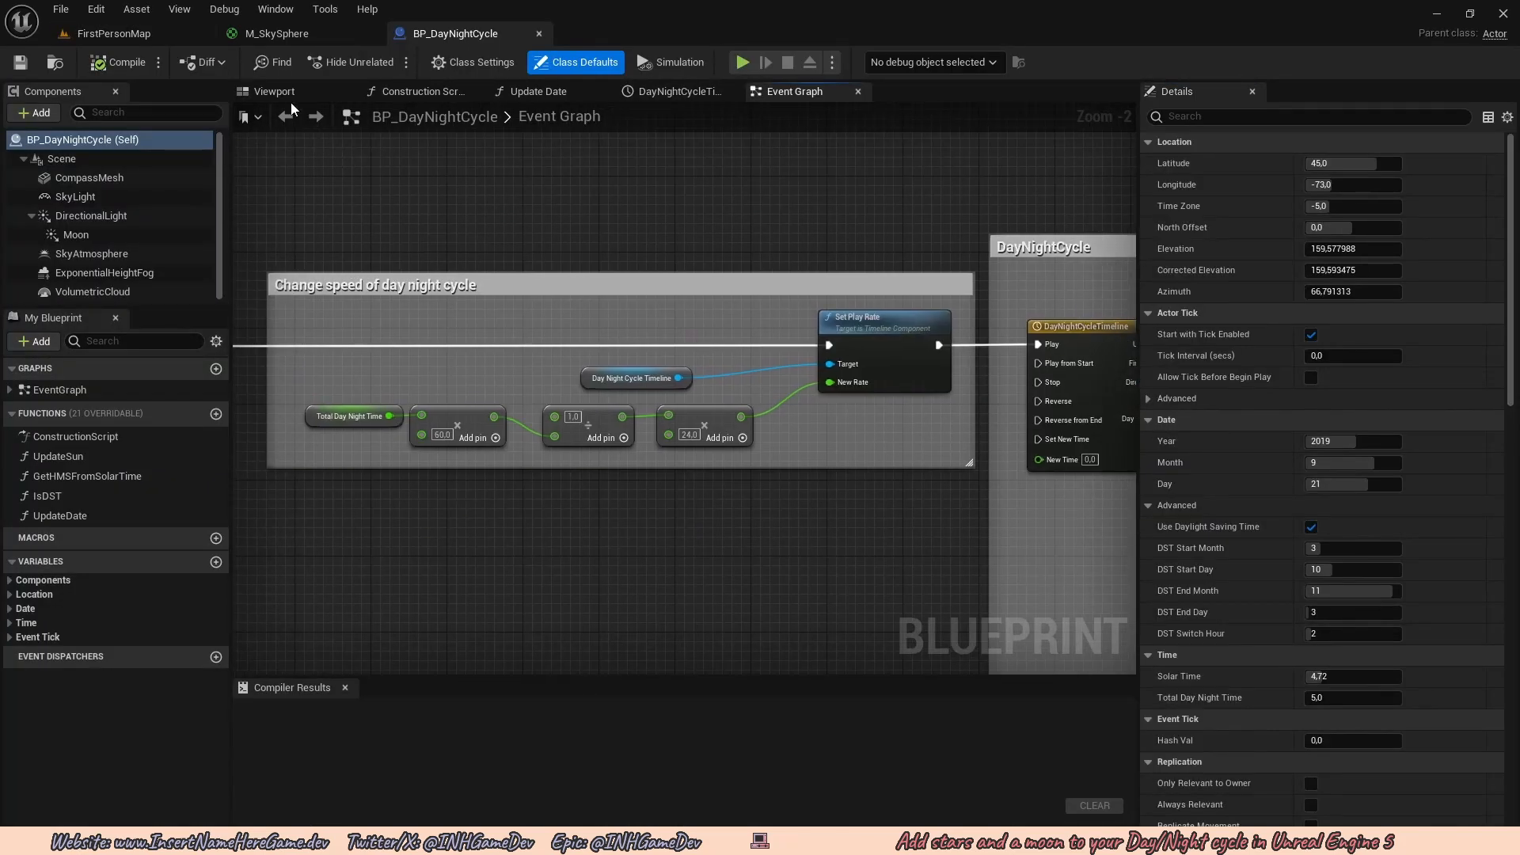
pyautogui.click(274, 92)
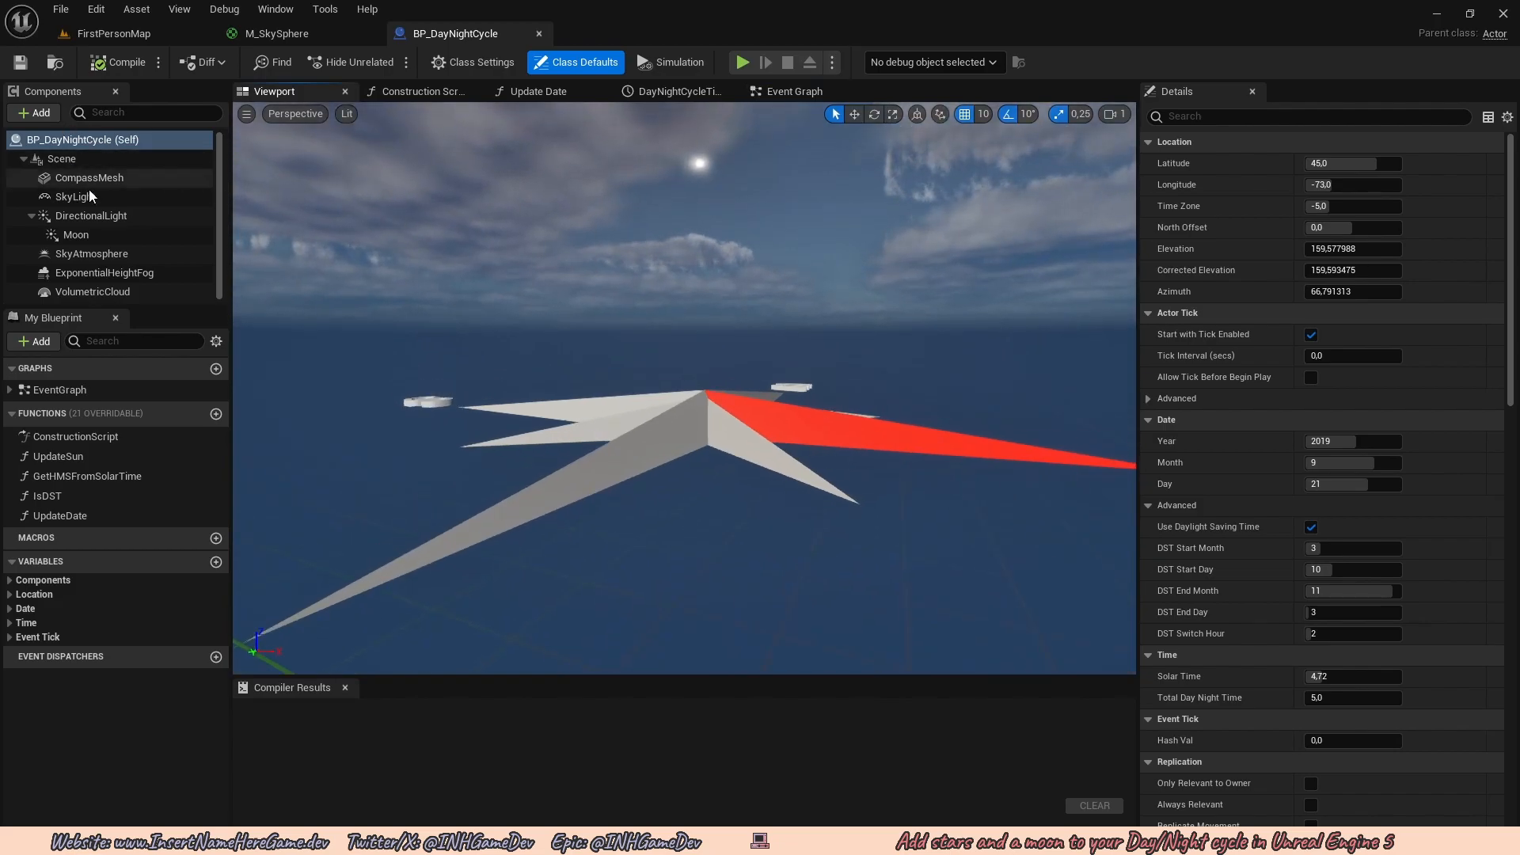
# Add a Static Mesh component under the Moon light in BP_DayNightCycle and name it SM_SkySphere.
pyautogui.click(79, 236)
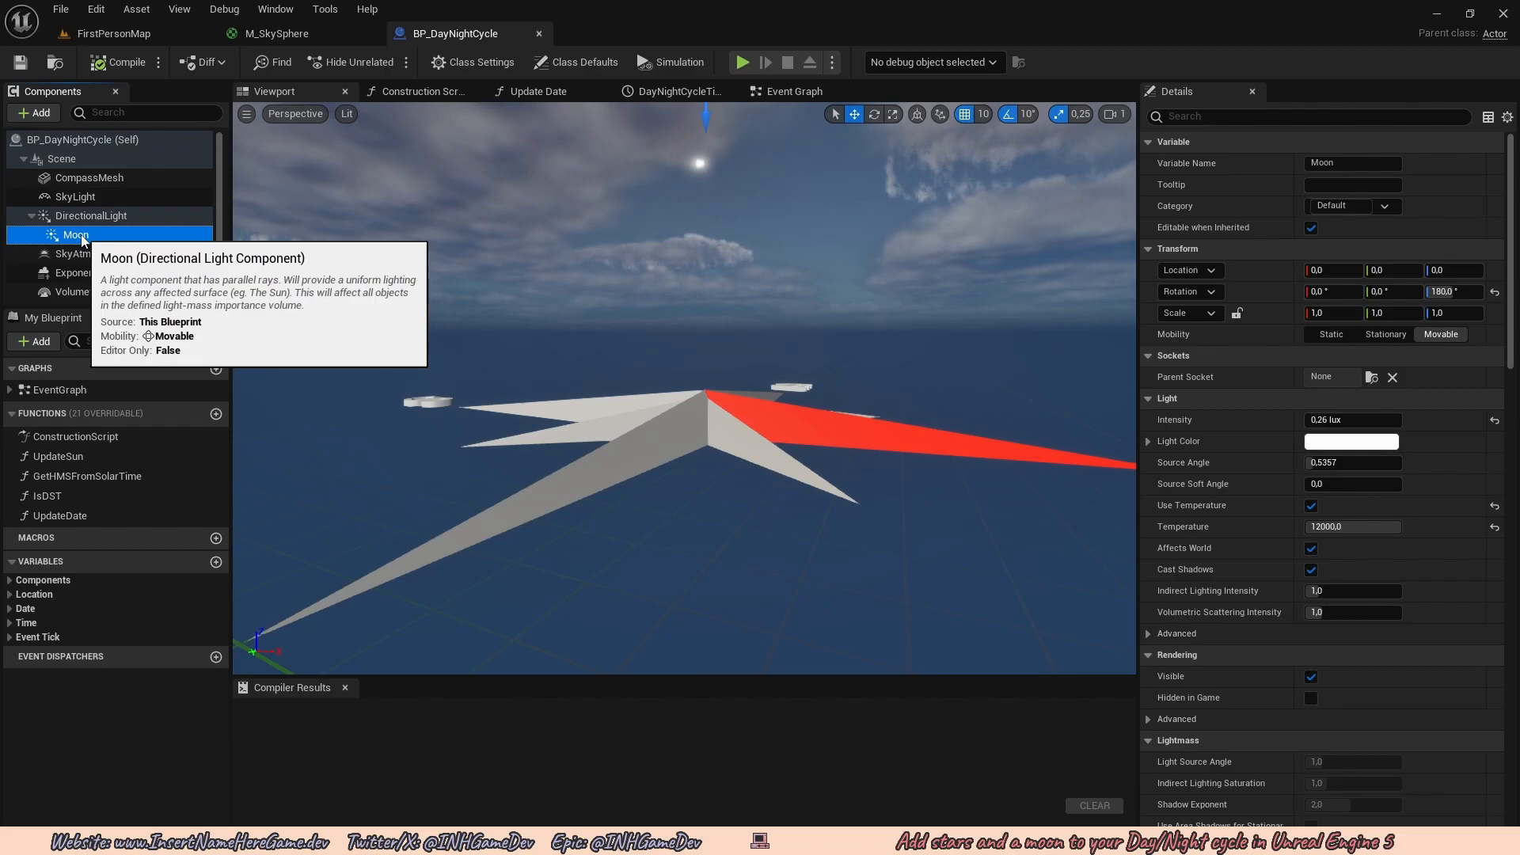
pyautogui.click(36, 113)
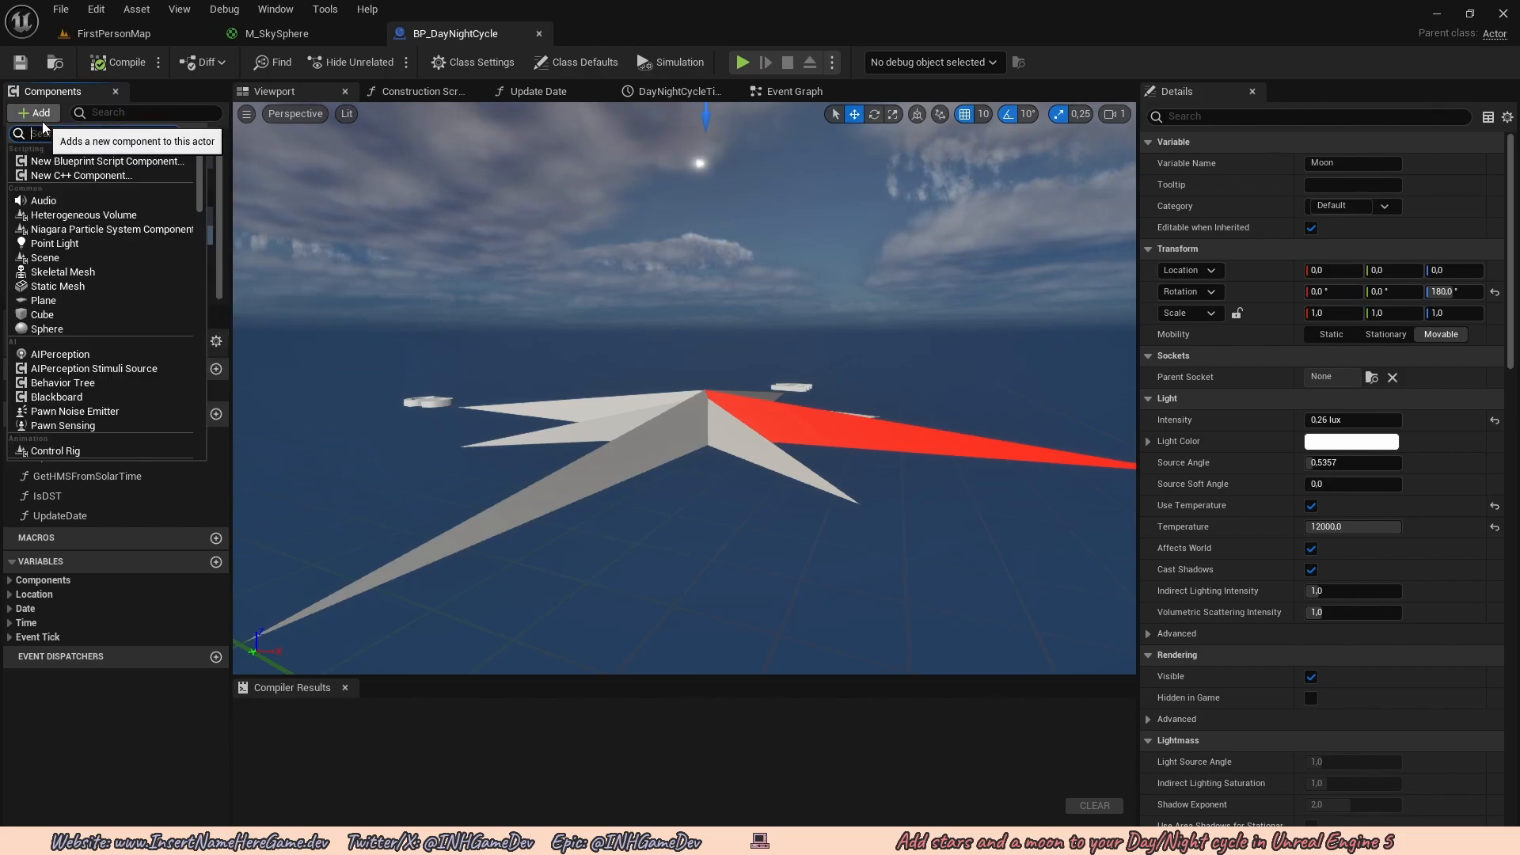
pyautogui.write('static')
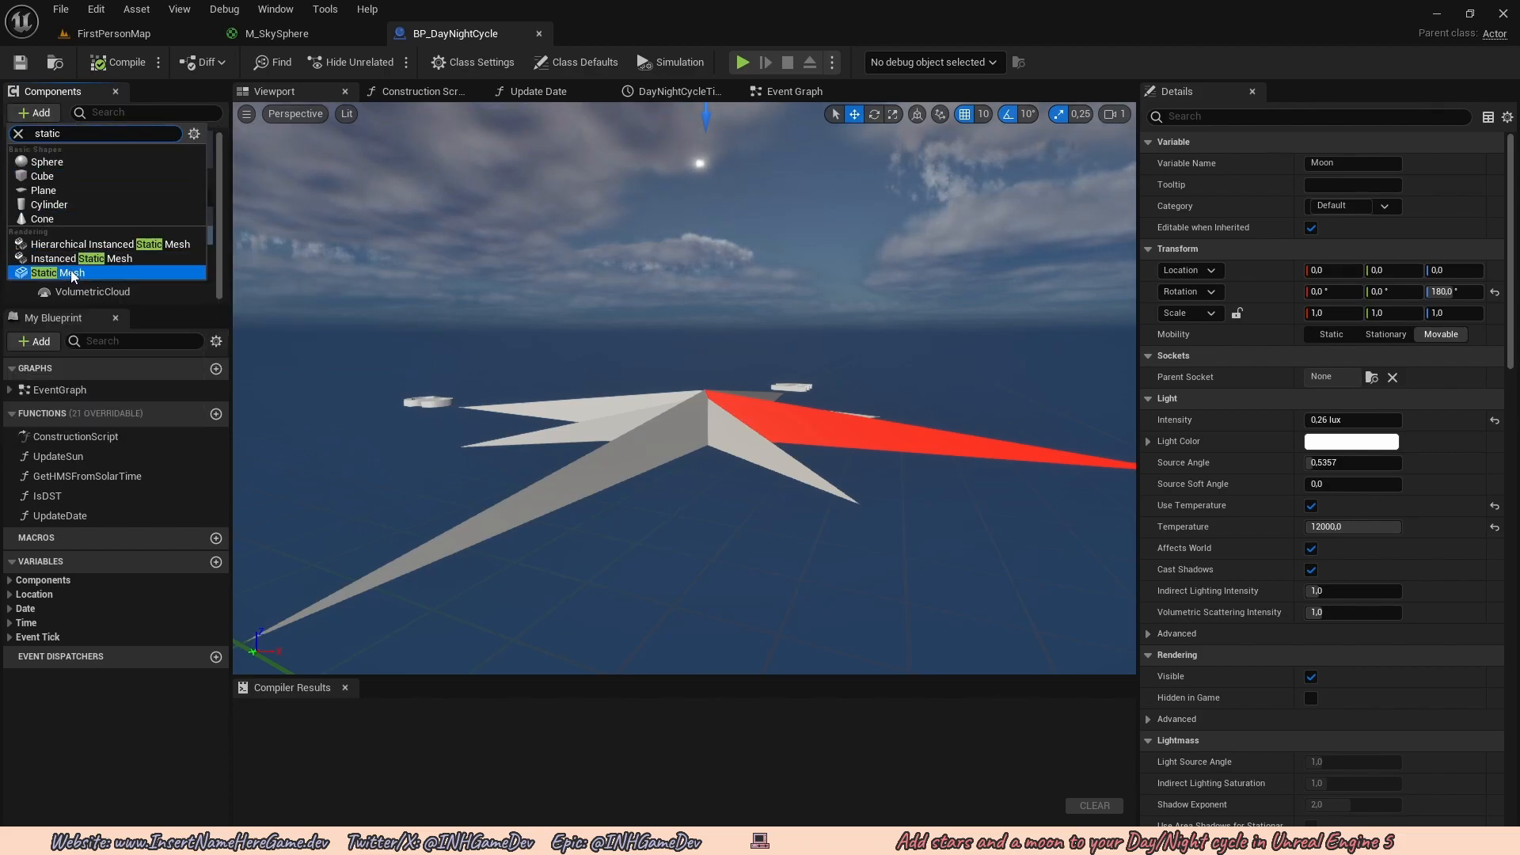
pyautogui.click(73, 274)
pyautogui.press('BackSpace')
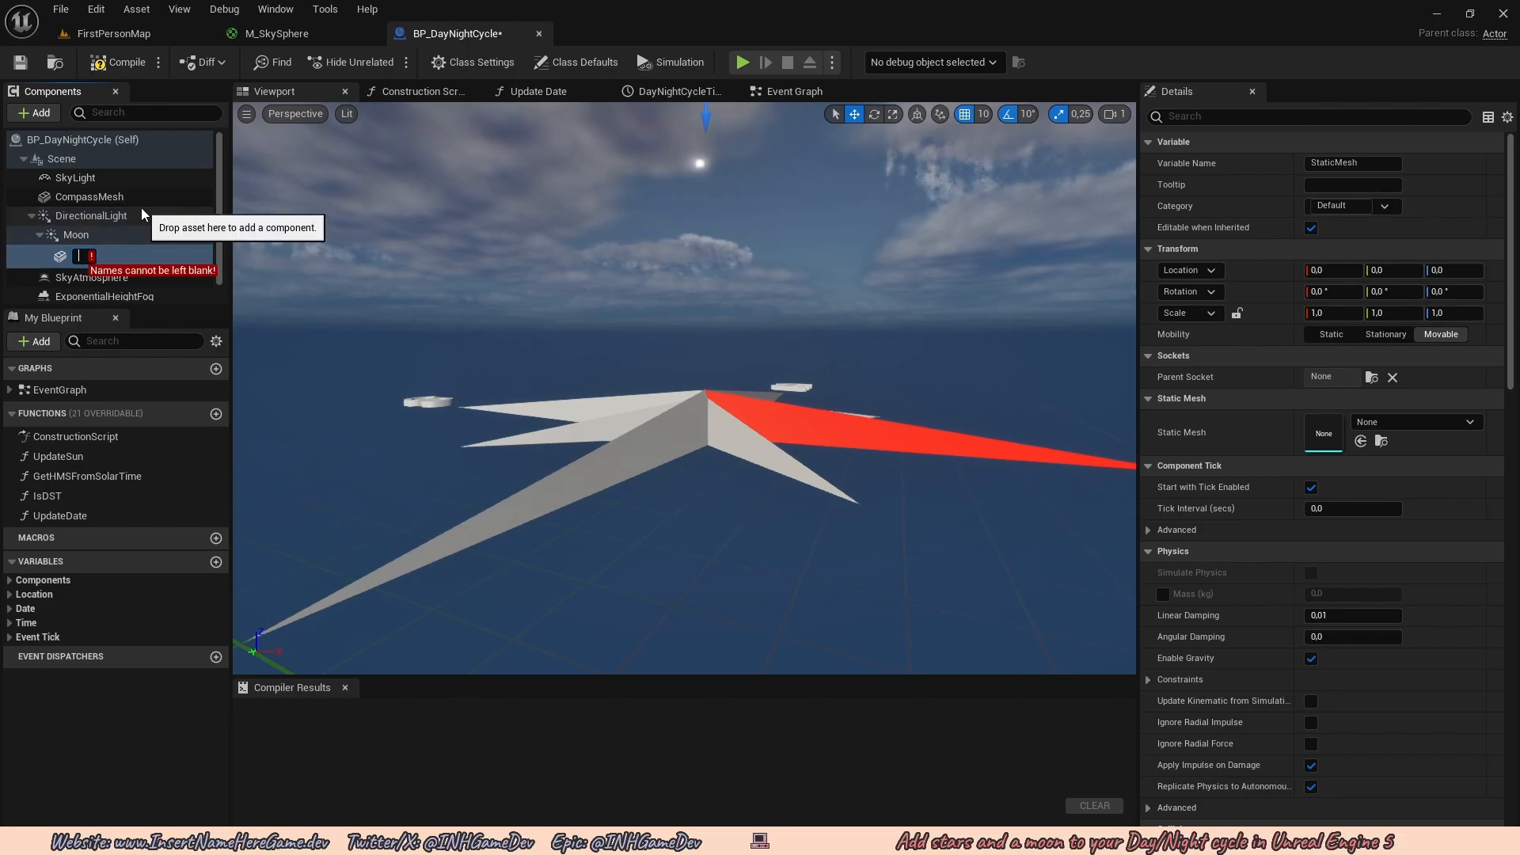
pyautogui.write('SM_SkysS')
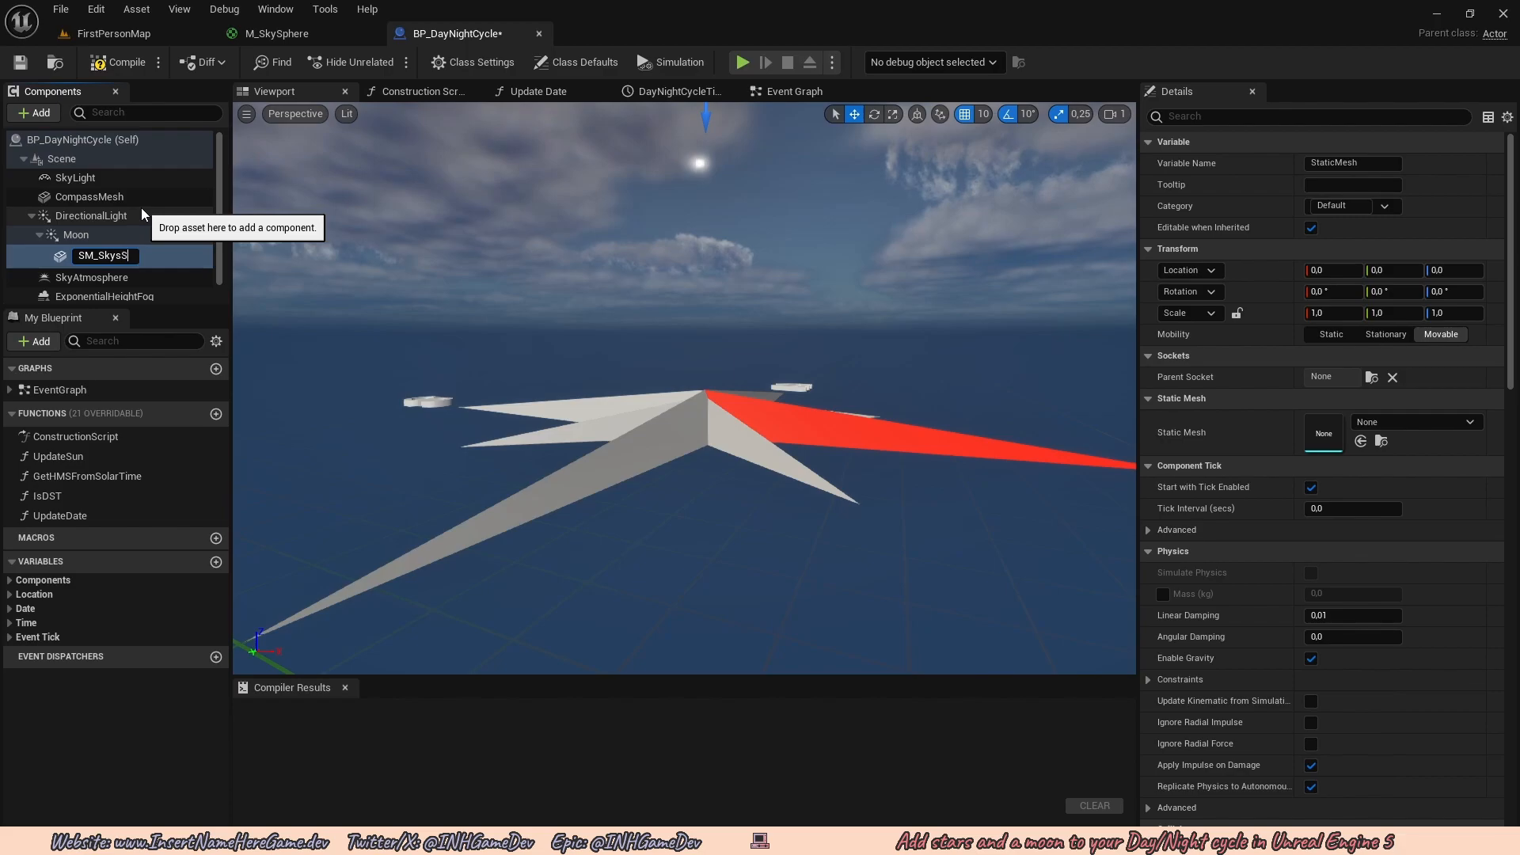
pyautogui.press('BackSpace')
pyautogui.press('BackSpace')
pyautogui.write('Sphere')
pyautogui.press('Return')
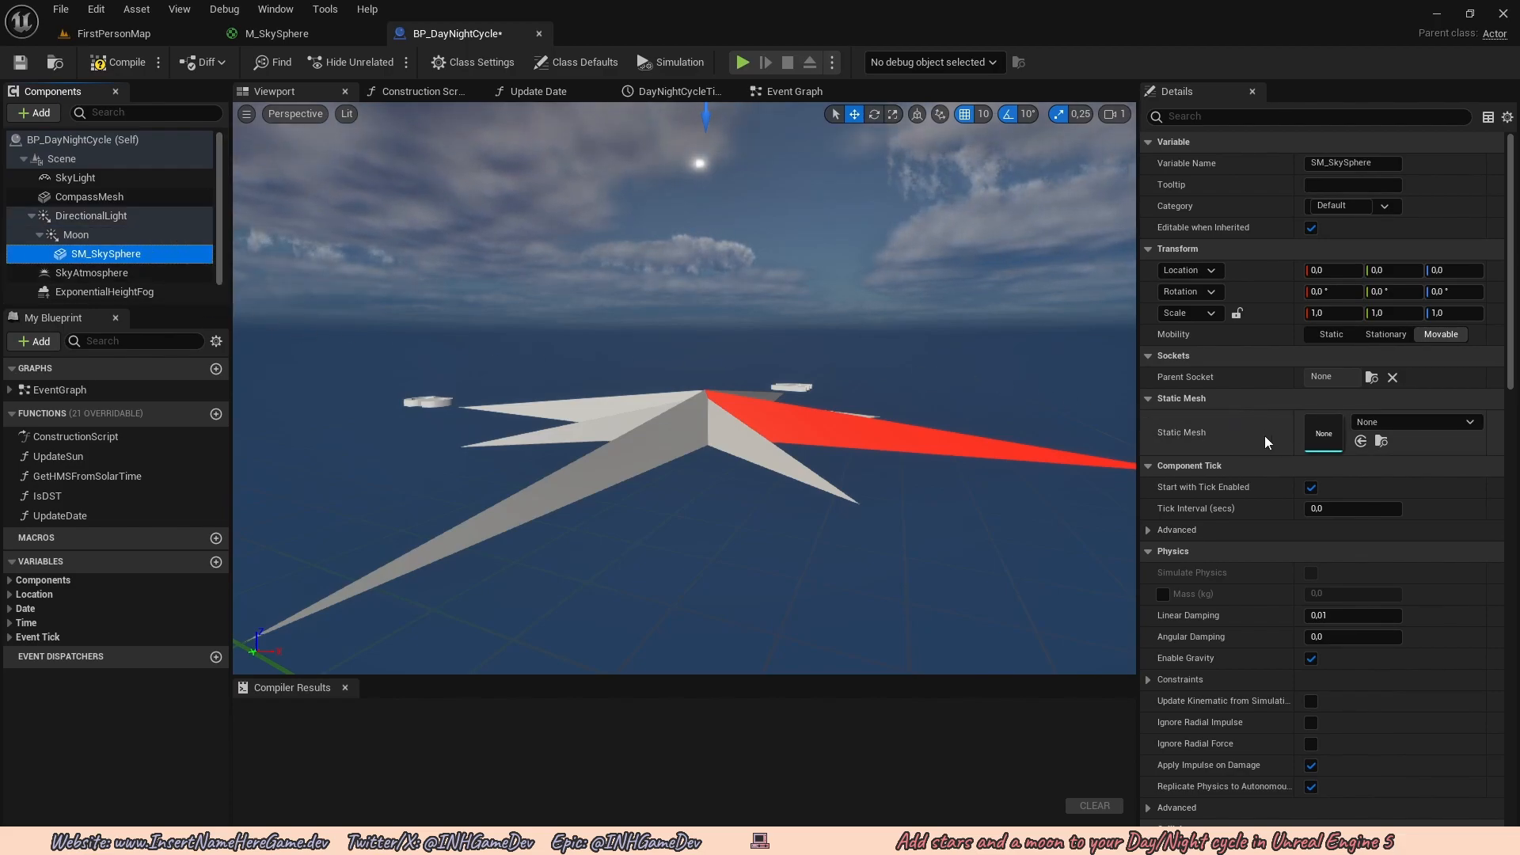
# Assign the SM_SkySphere static mesh to the new component.
pyautogui.click(1381, 422)
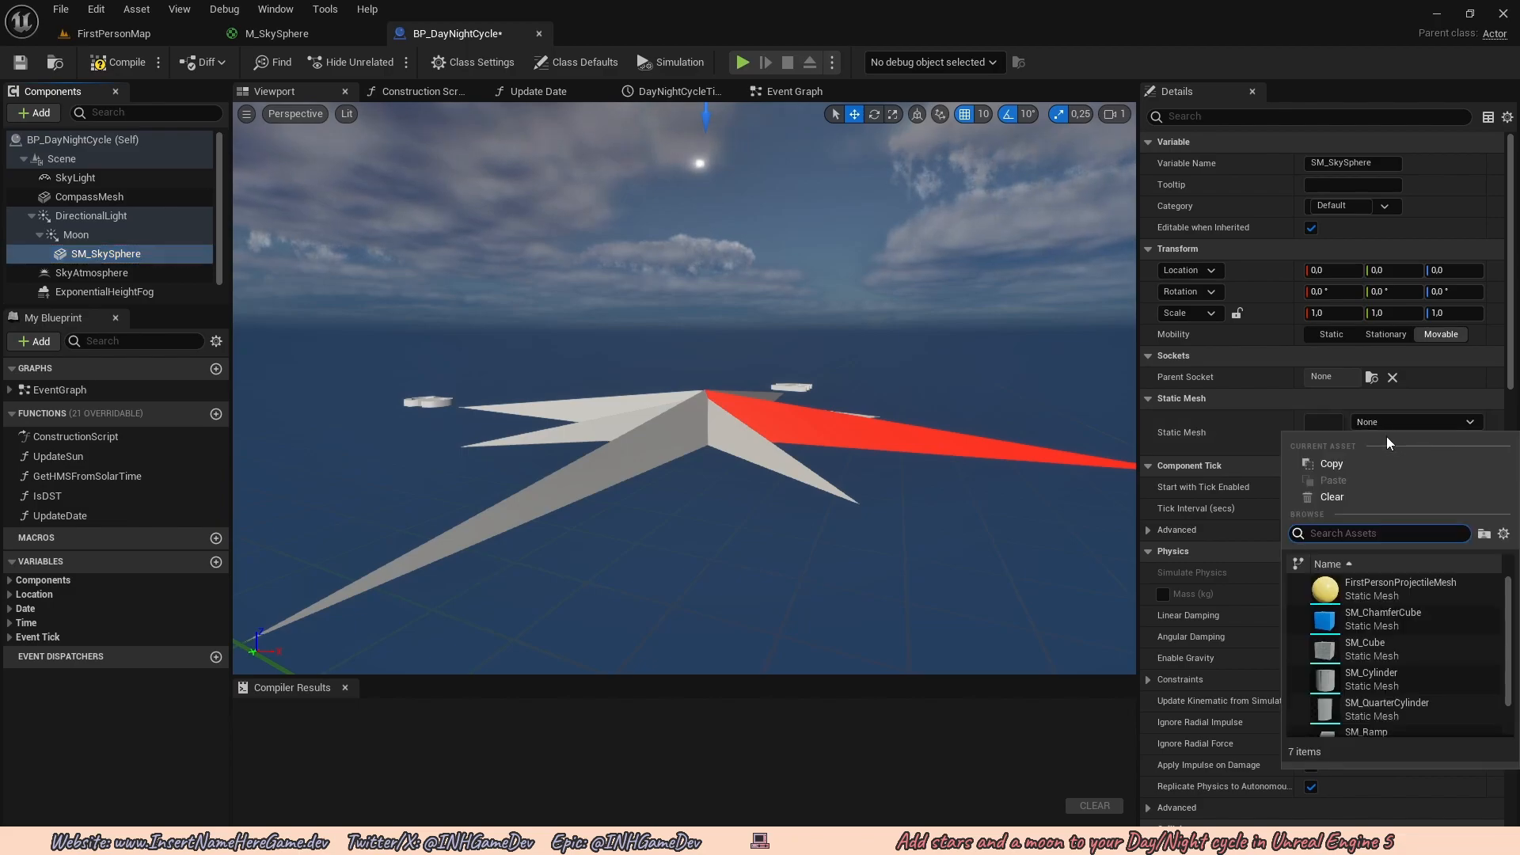
pyautogui.scroll(-1, 1377, 653)
pyautogui.click(1374, 721)
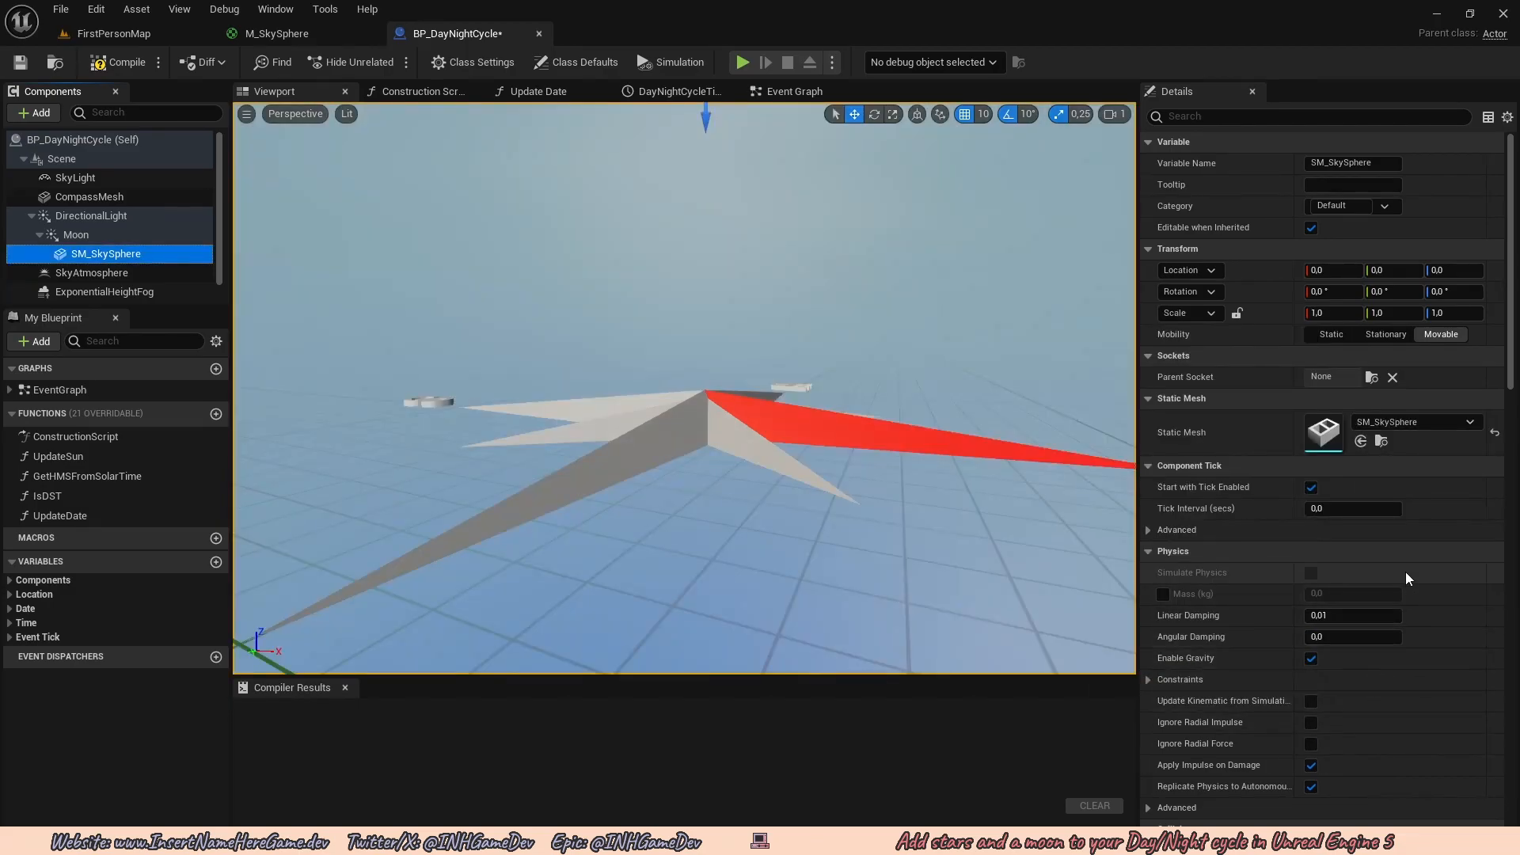
# Compile BP_DayNightCycle and assign the MI_SkySphere material to Element 0 of the SM_SkySphere component.
pyautogui.click(127, 62)
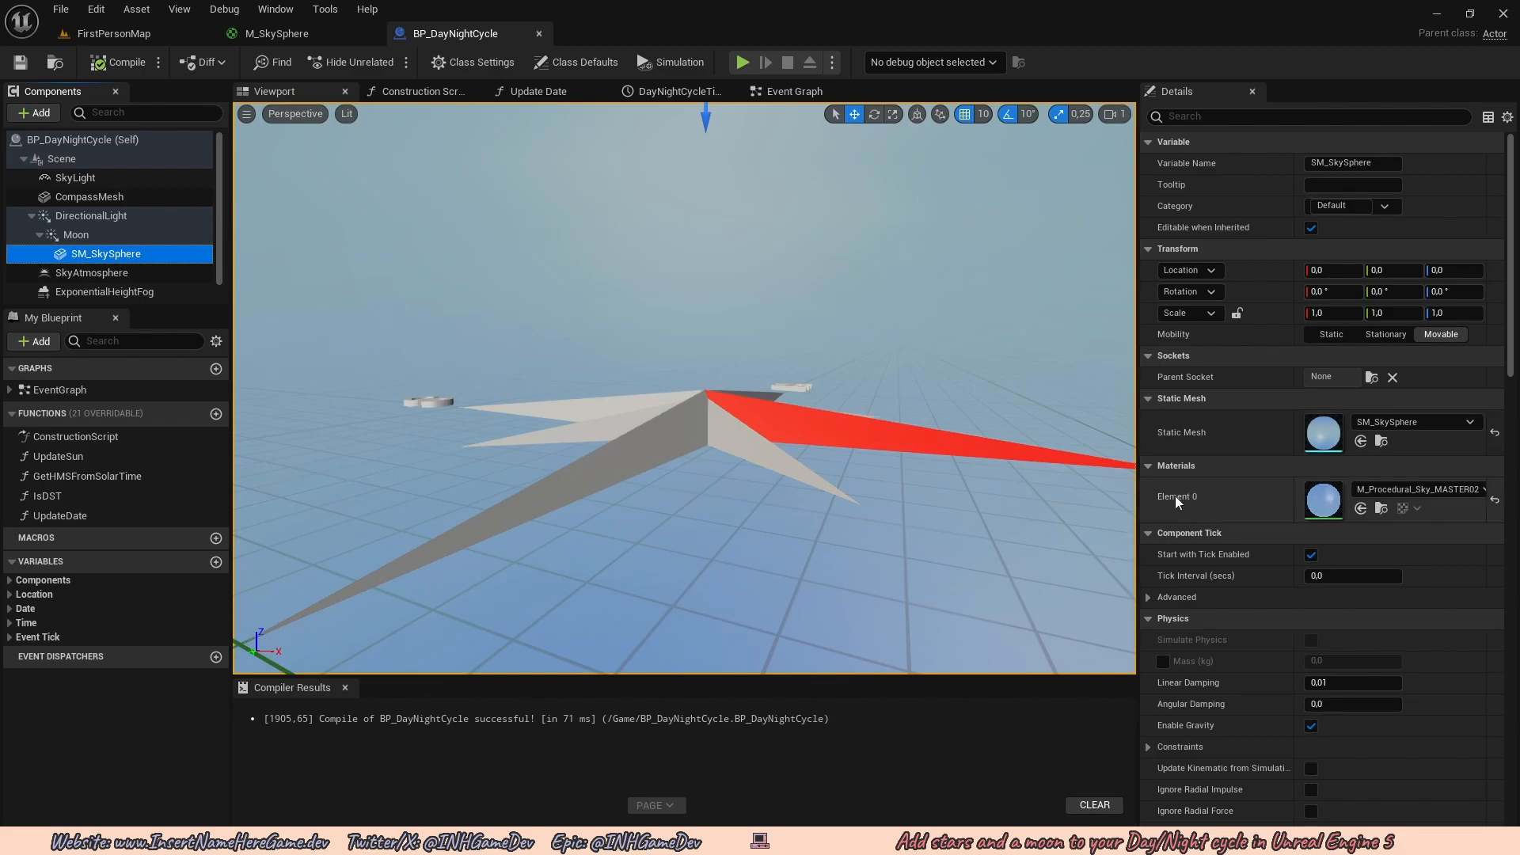
pyautogui.click(1417, 489)
pyautogui.scroll(-3, 1391, 741)
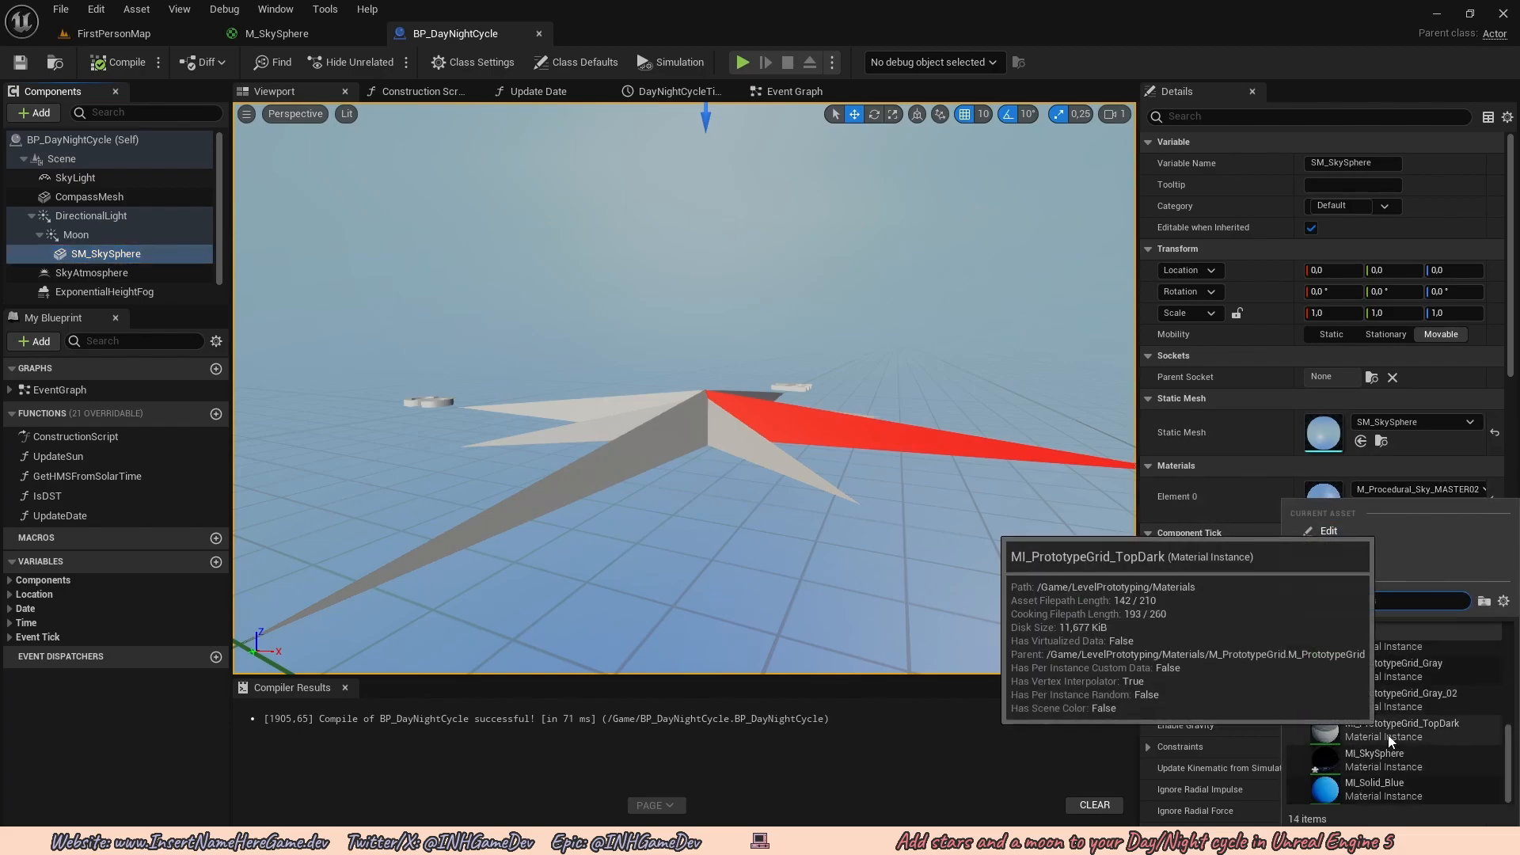
pyautogui.click(1378, 758)
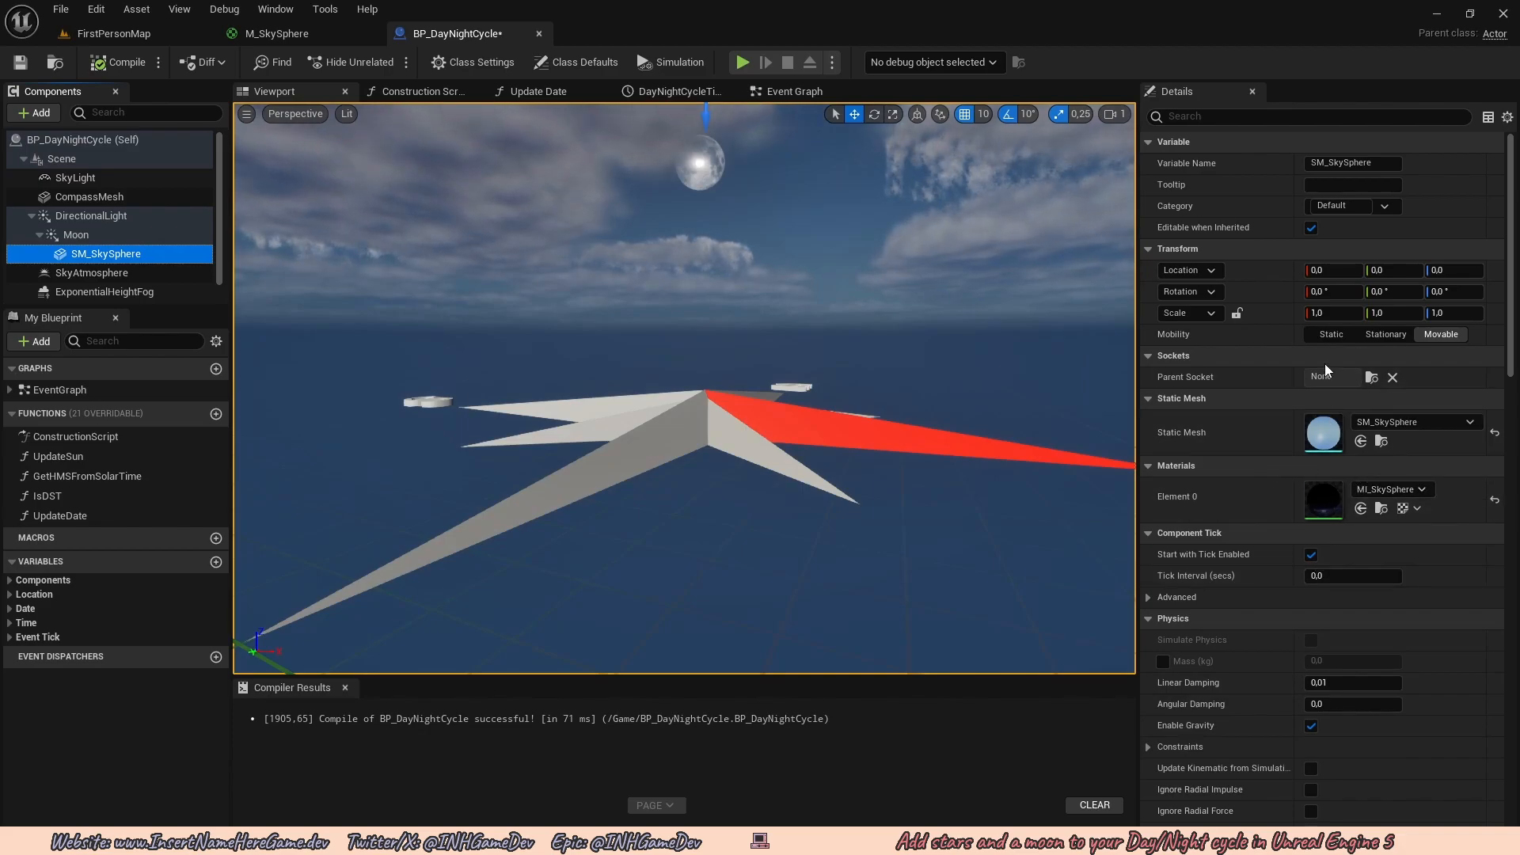
# Set the SM_SkySphere component's scale to 150000 on all three axes and check the sky in FirstPersonMap.
pyautogui.click(1334, 313)
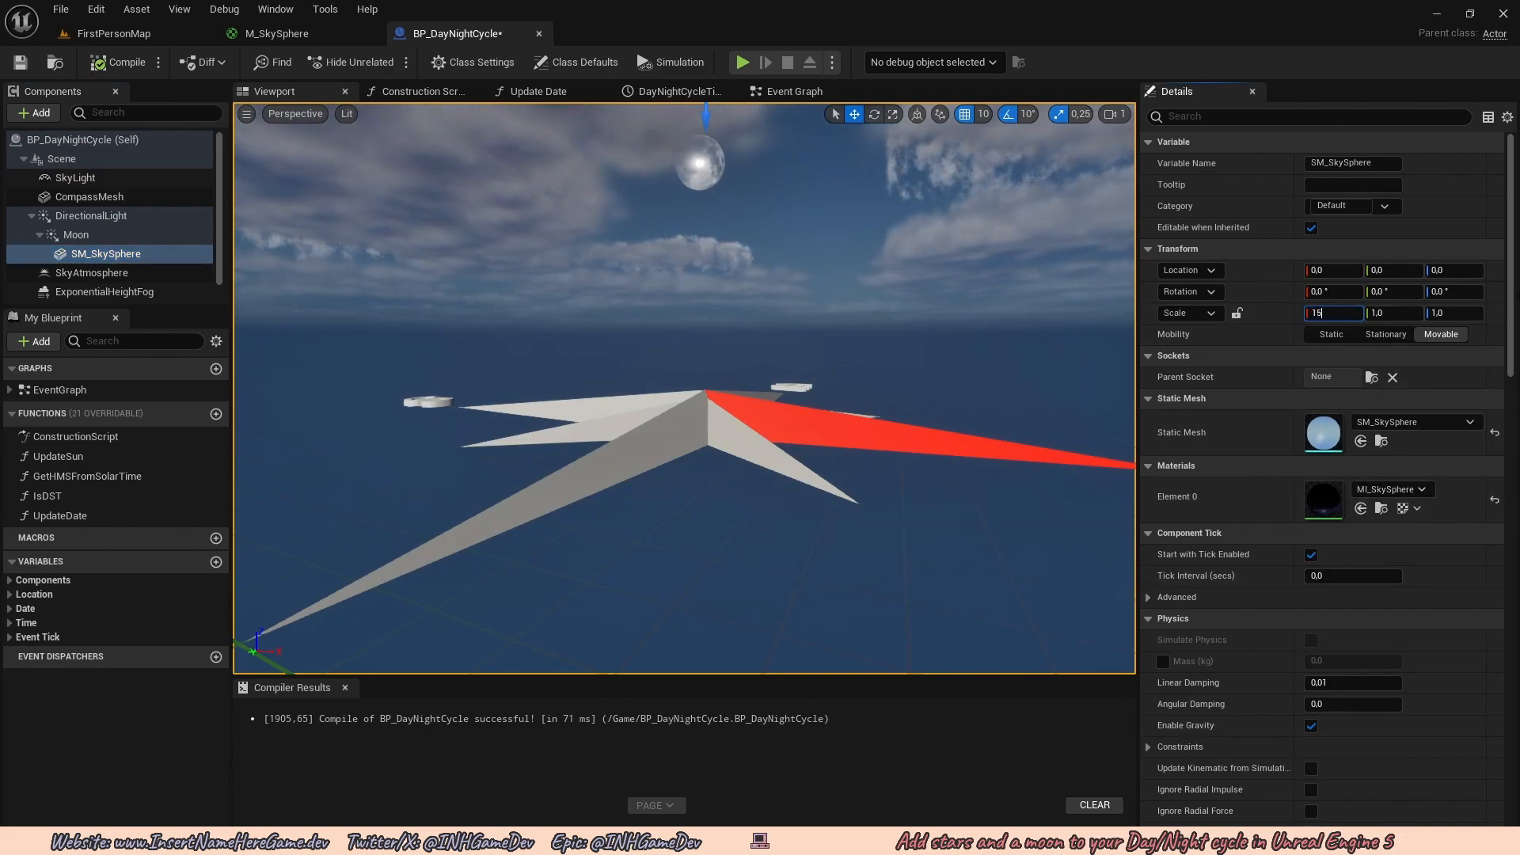
pyautogui.press('Return')
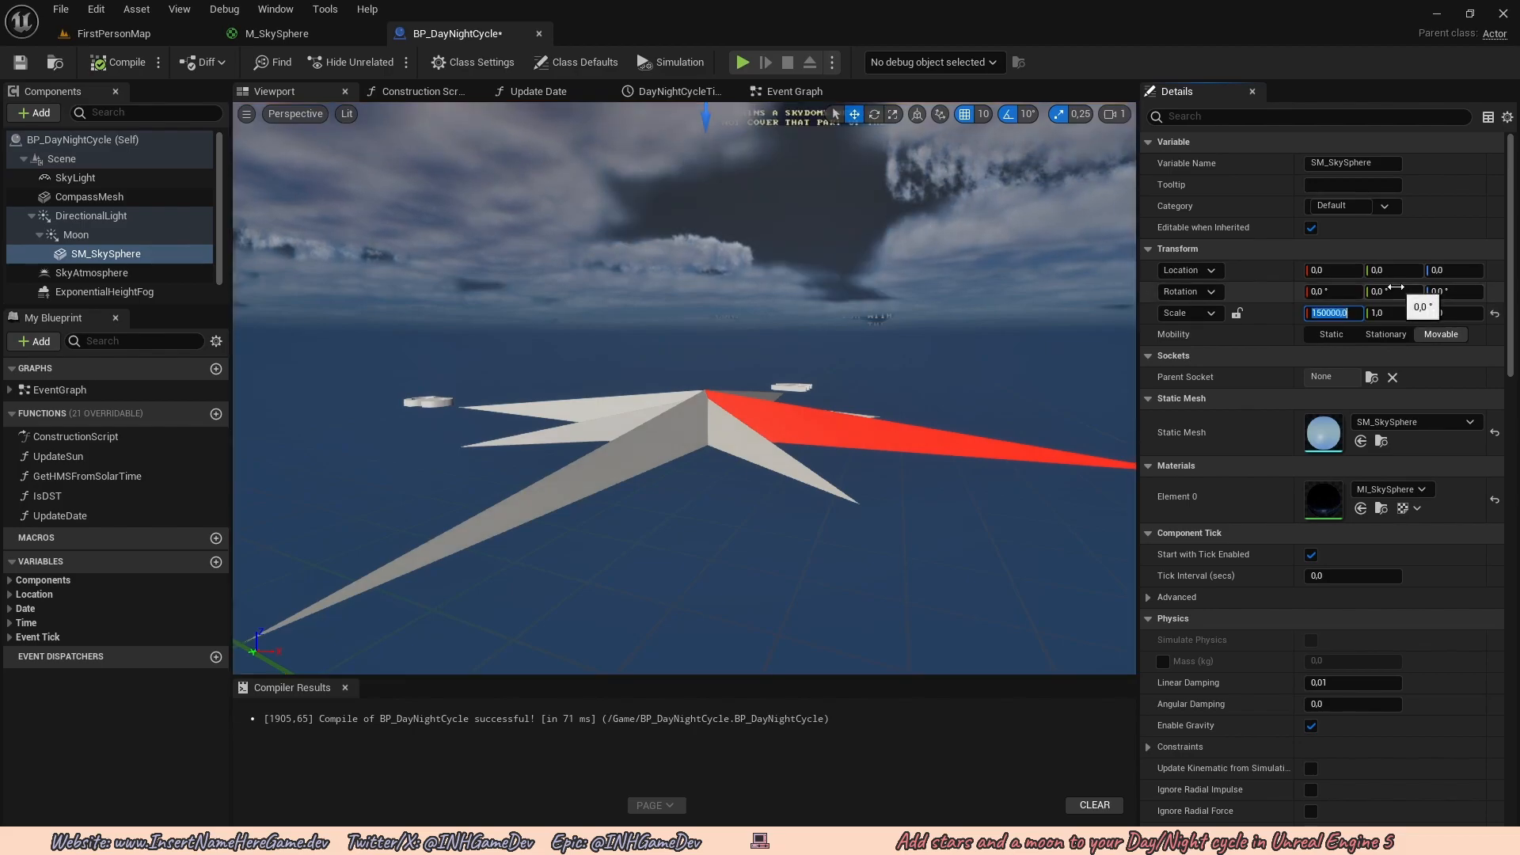
pyautogui.click(1457, 318)
pyautogui.write('150000,0')
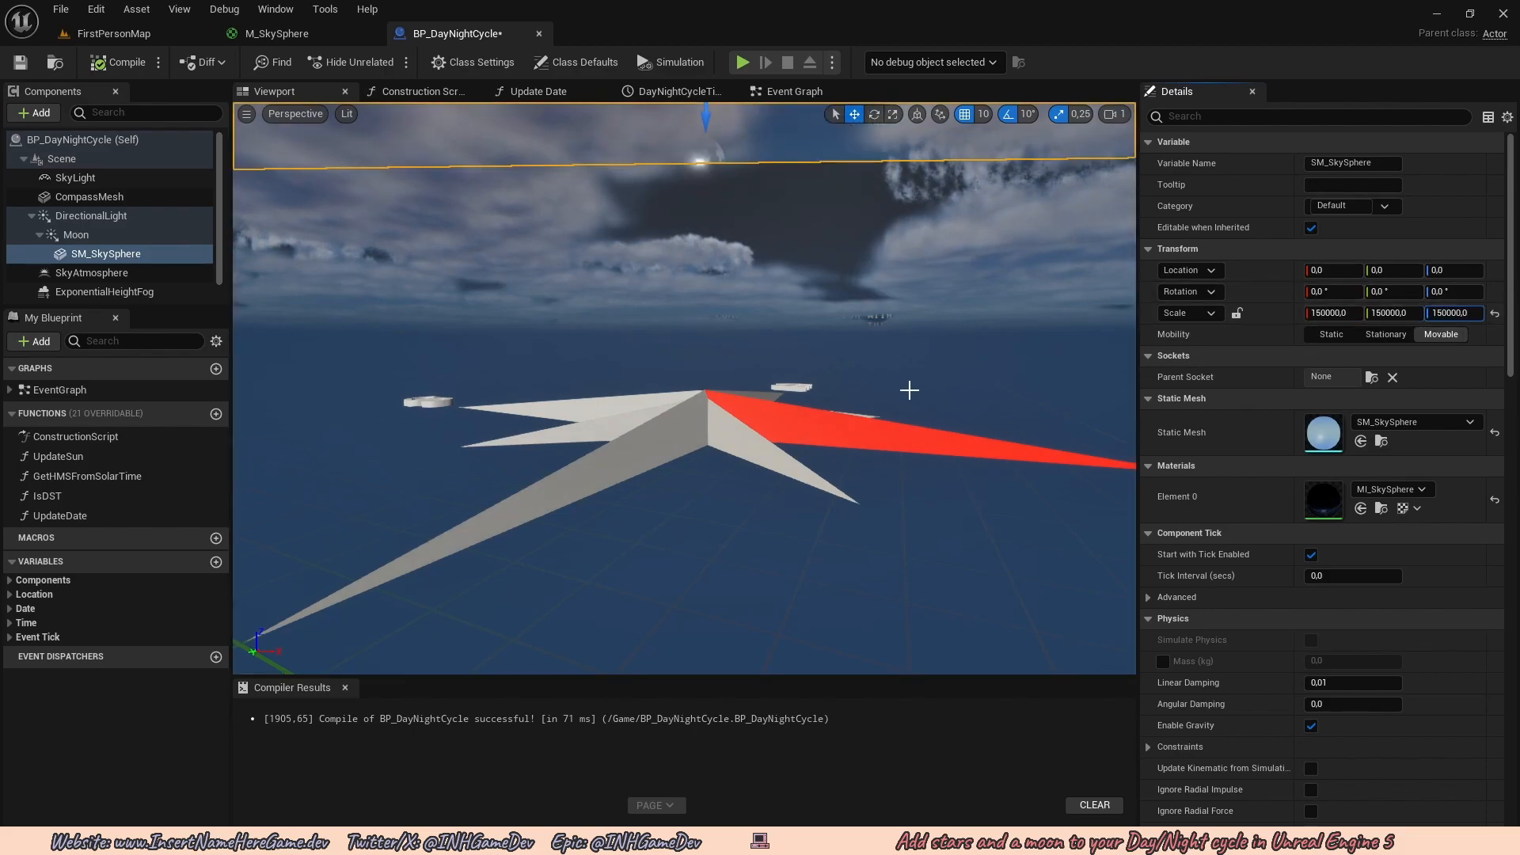
pyautogui.moveTo(910, 391); pyautogui.dragTo(906, 349, button='right')
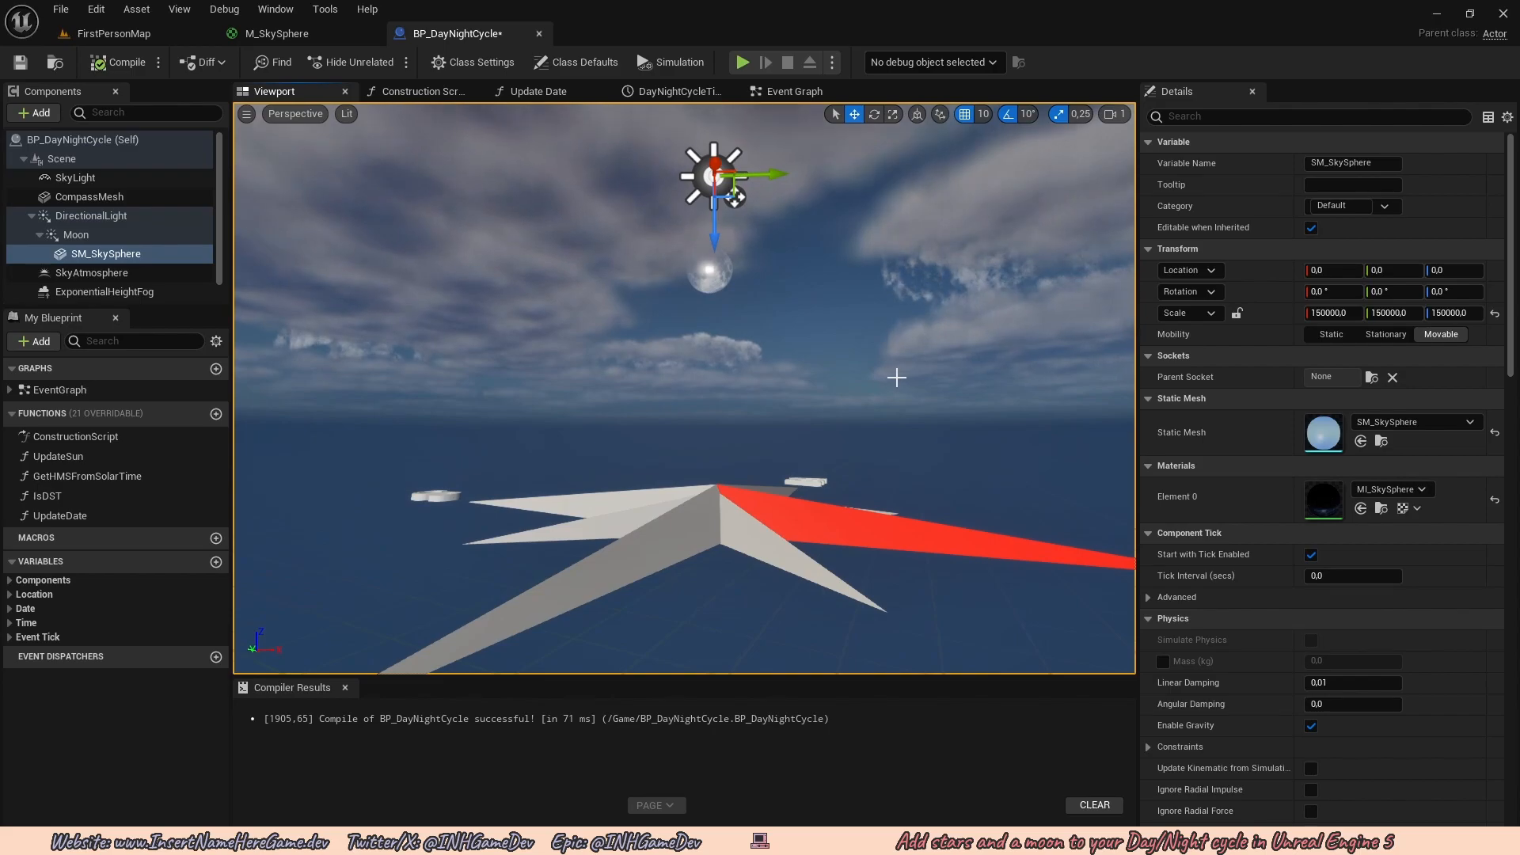
pyautogui.click(119, 34)
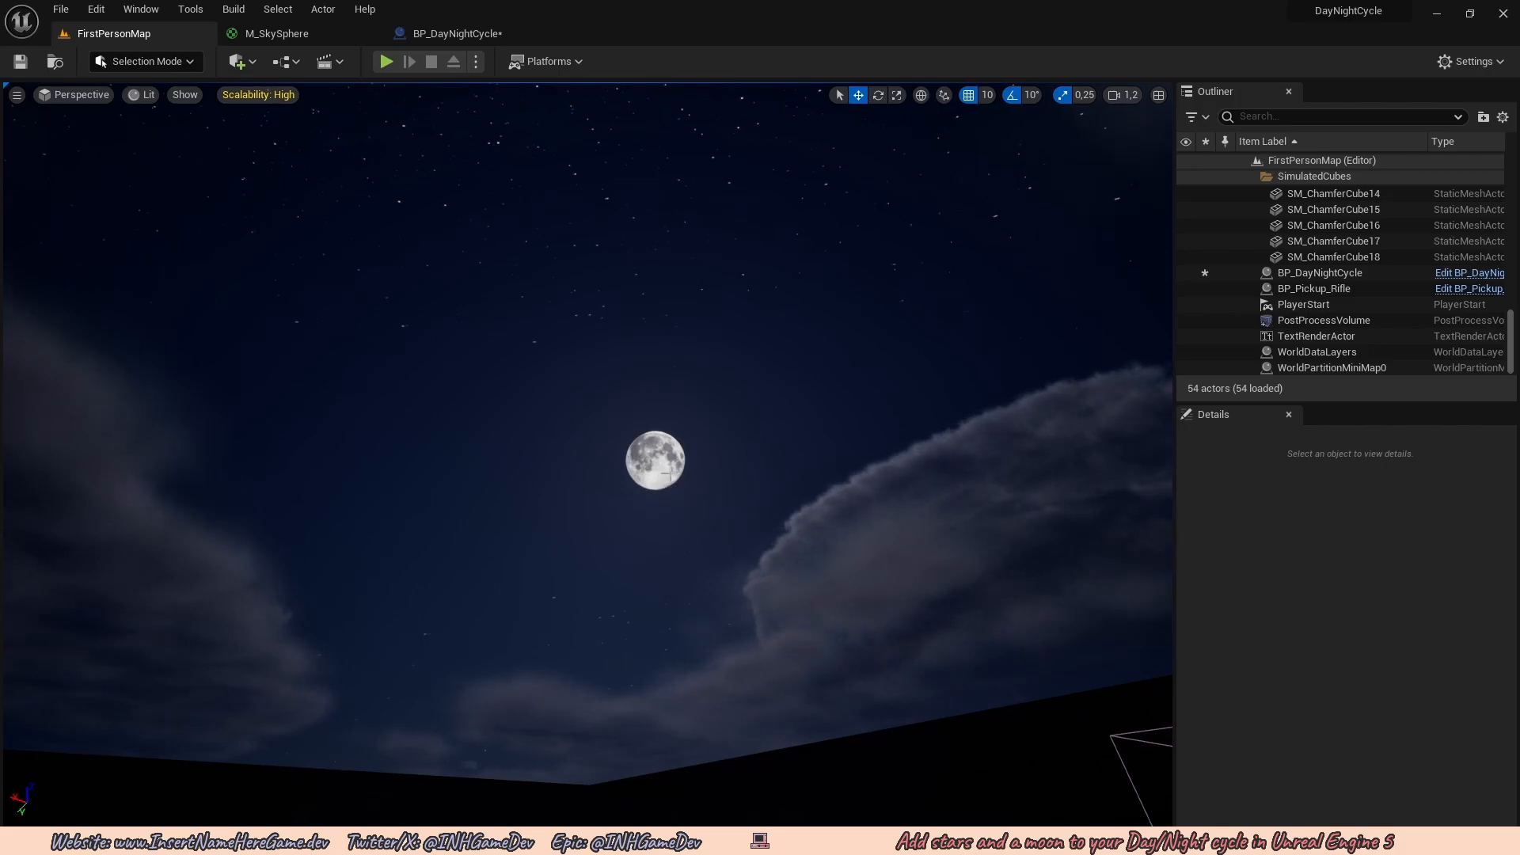
# Set the Moon light's Source Angle to 0 in BP_DayNightCycle and compile the blueprint.
pyautogui.click(465, 34)
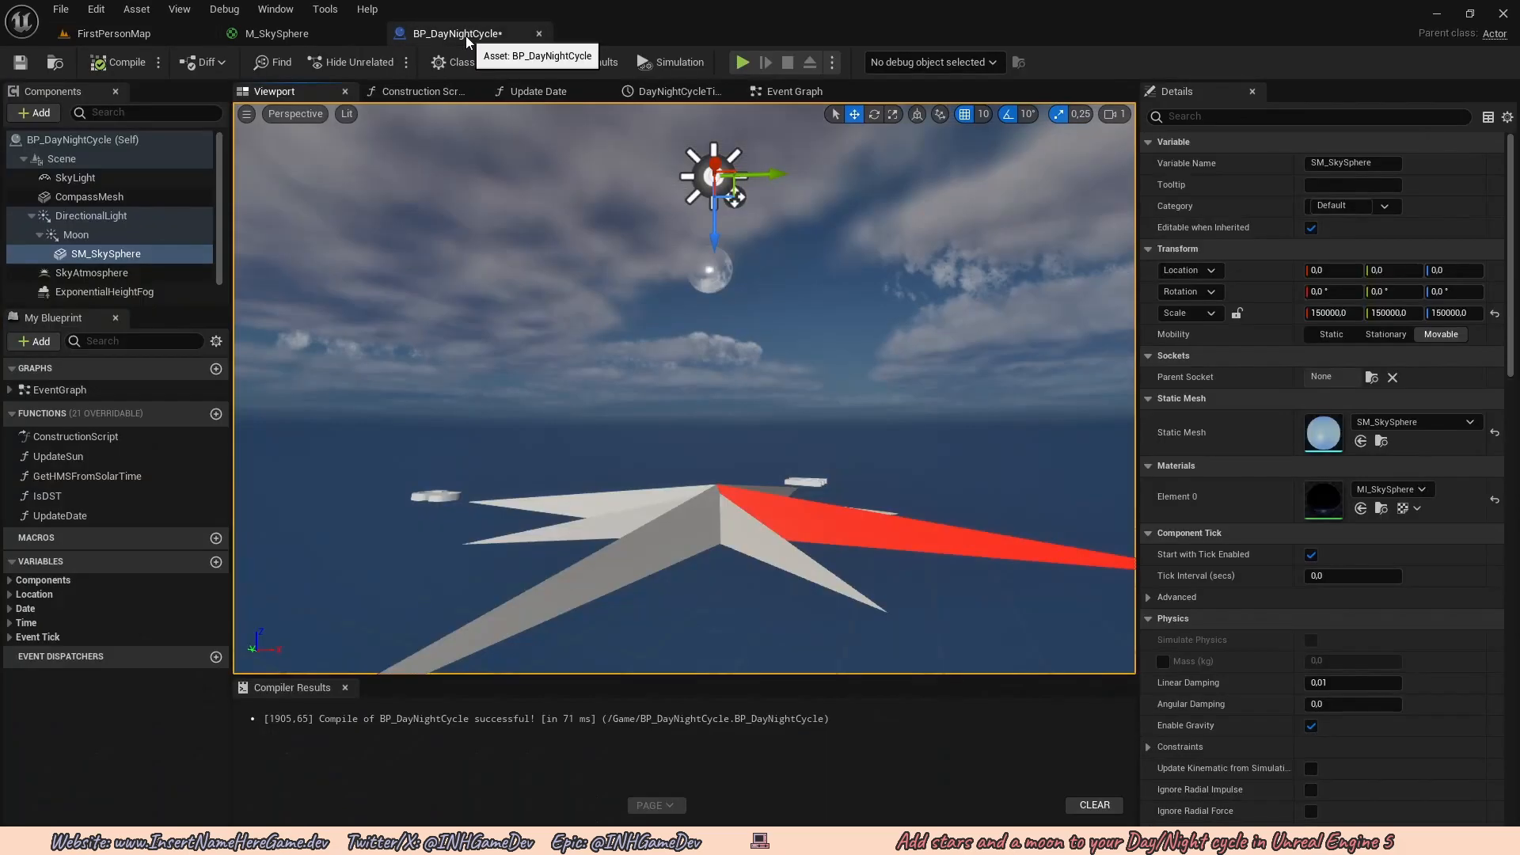
pyautogui.click(76, 234)
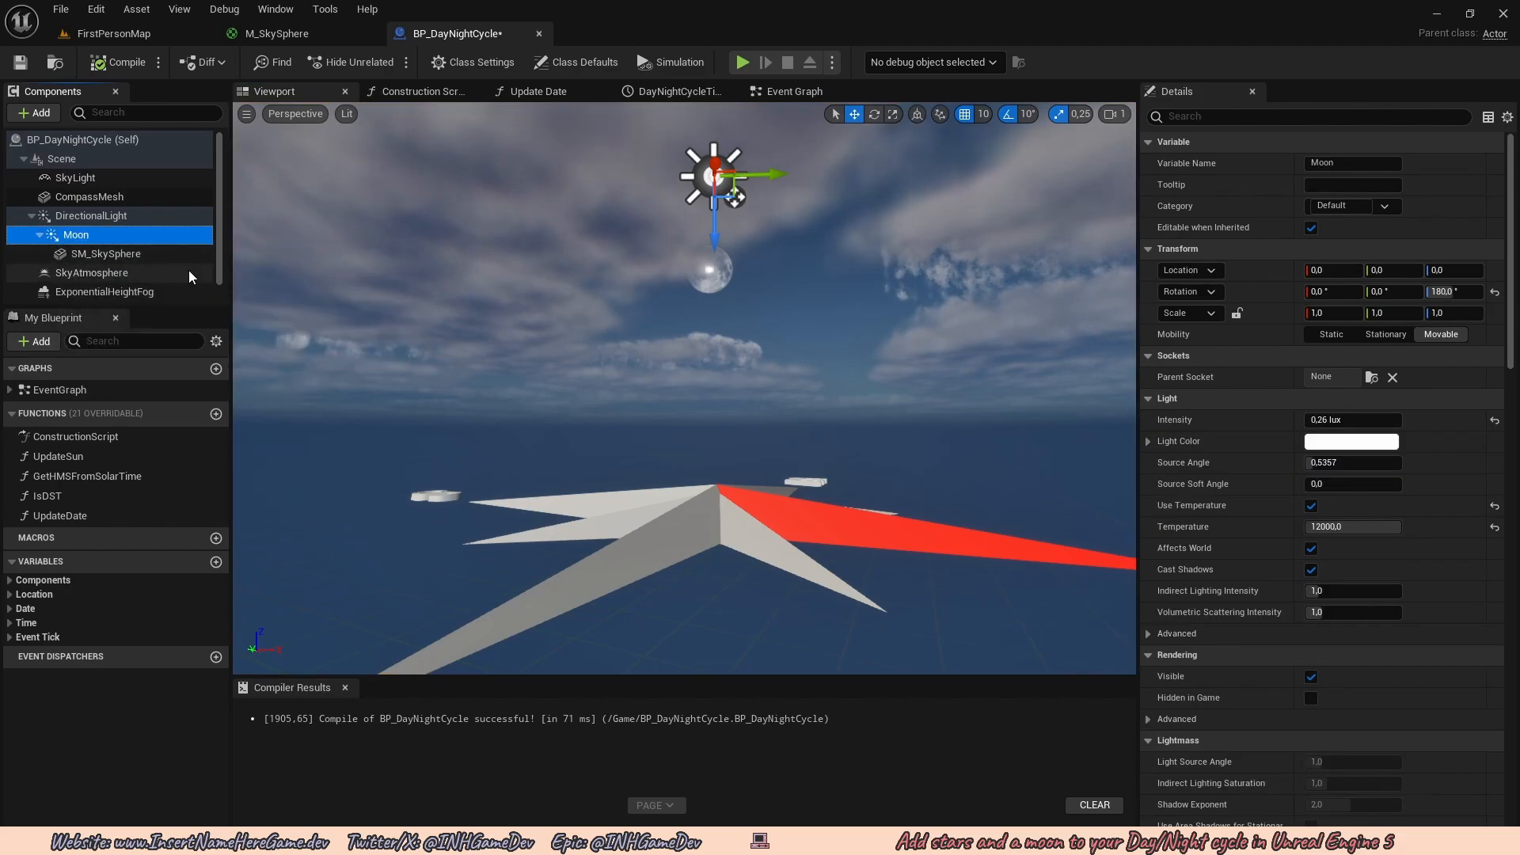
pyautogui.moveTo(1342, 464); pyautogui.dragTo(1305, 463)
pyautogui.click(117, 62)
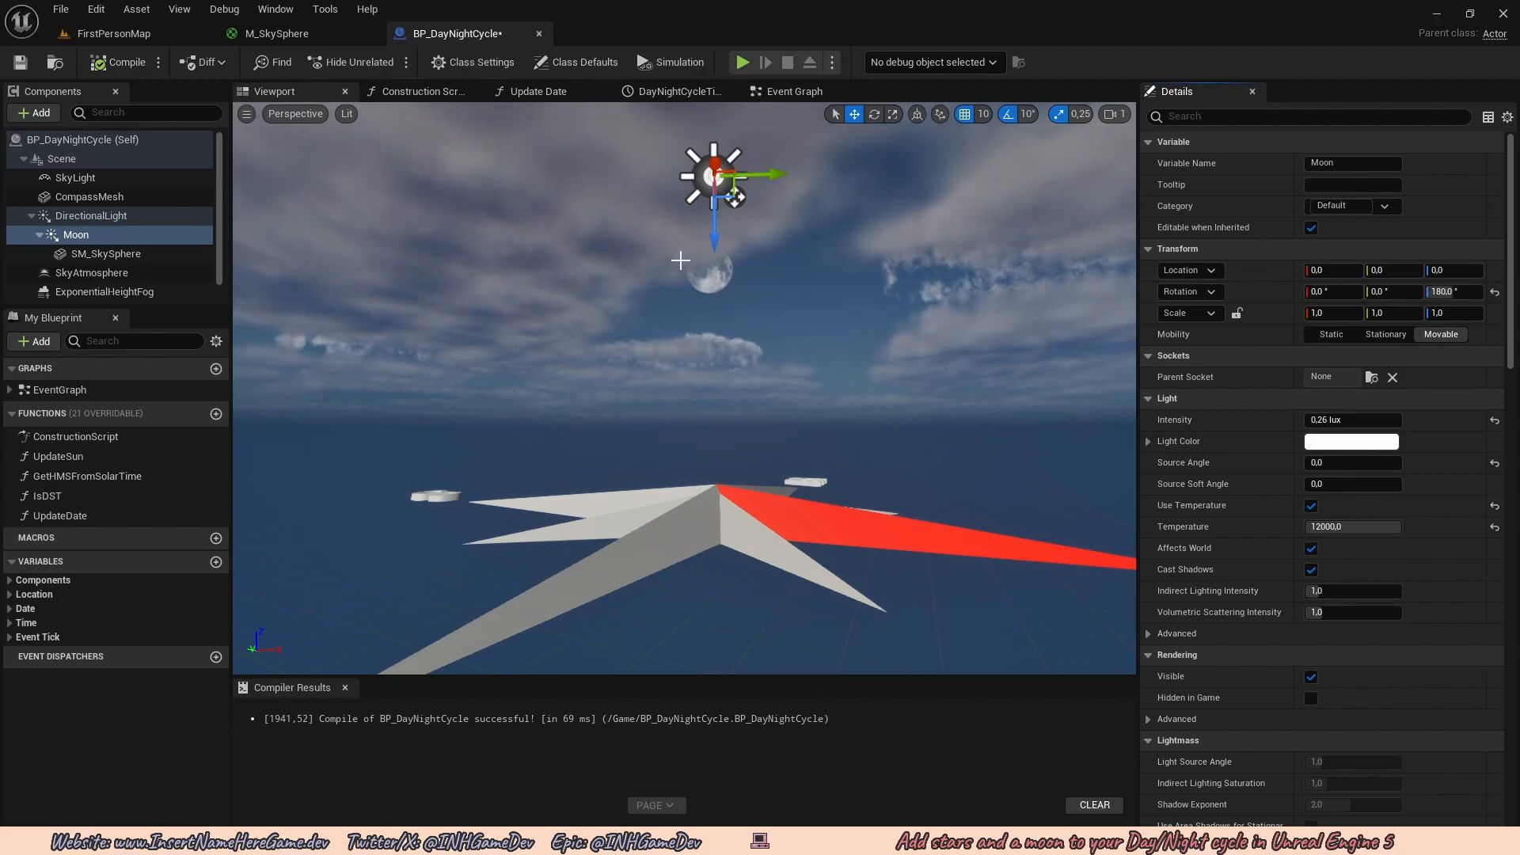
# Look at the moon and stars in FirstPersonMap and briefly play the level to check them.
pyautogui.click(114, 33)
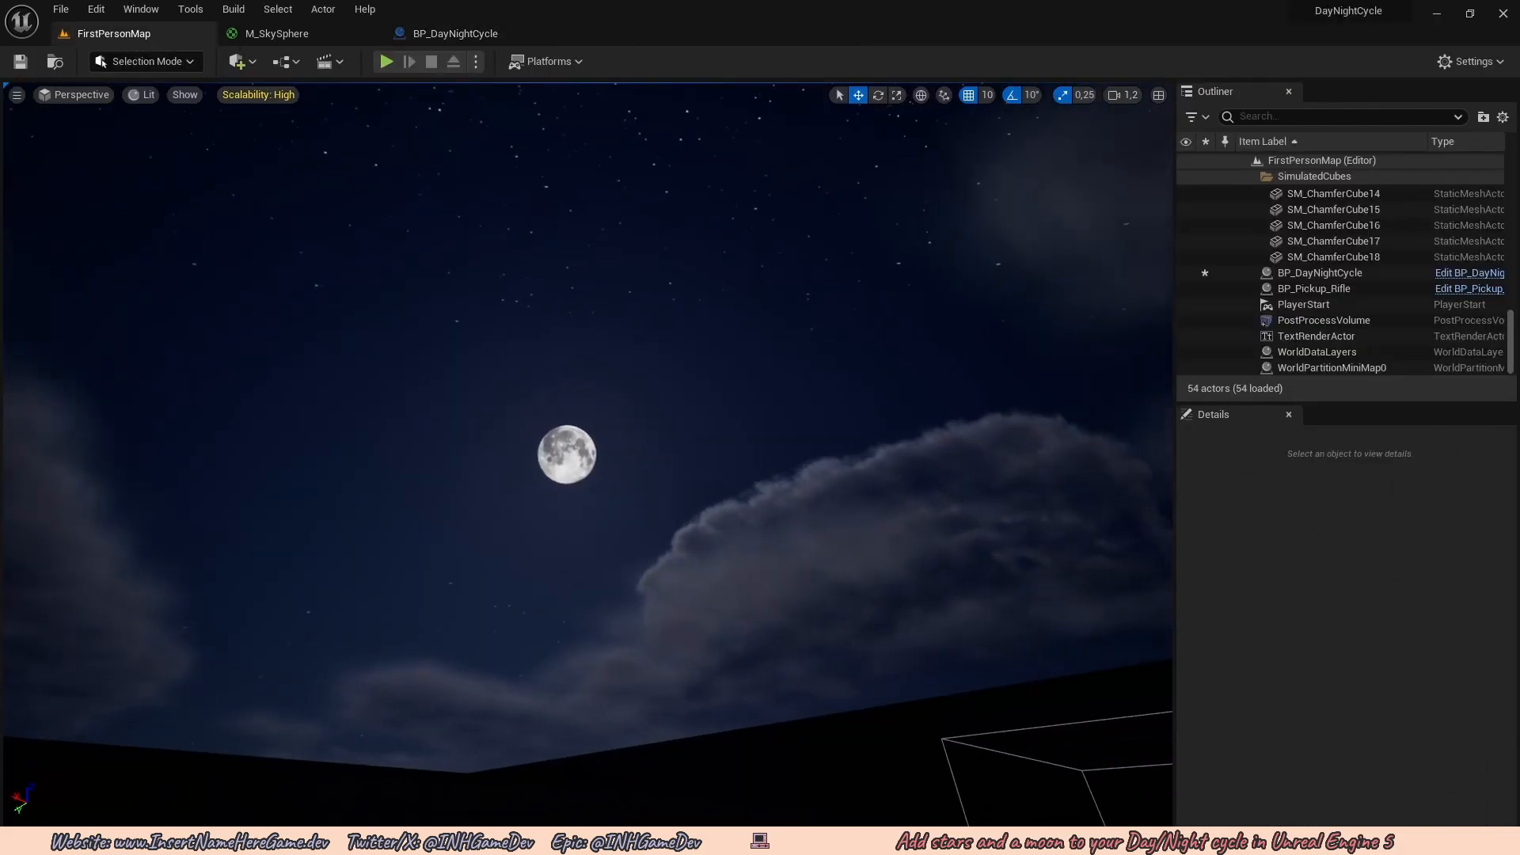
pyautogui.moveTo(605, 237); pyautogui.dragTo(605, 238, button='right')
pyautogui.moveTo(656, 418); pyautogui.dragTo(649, 346, button='right')
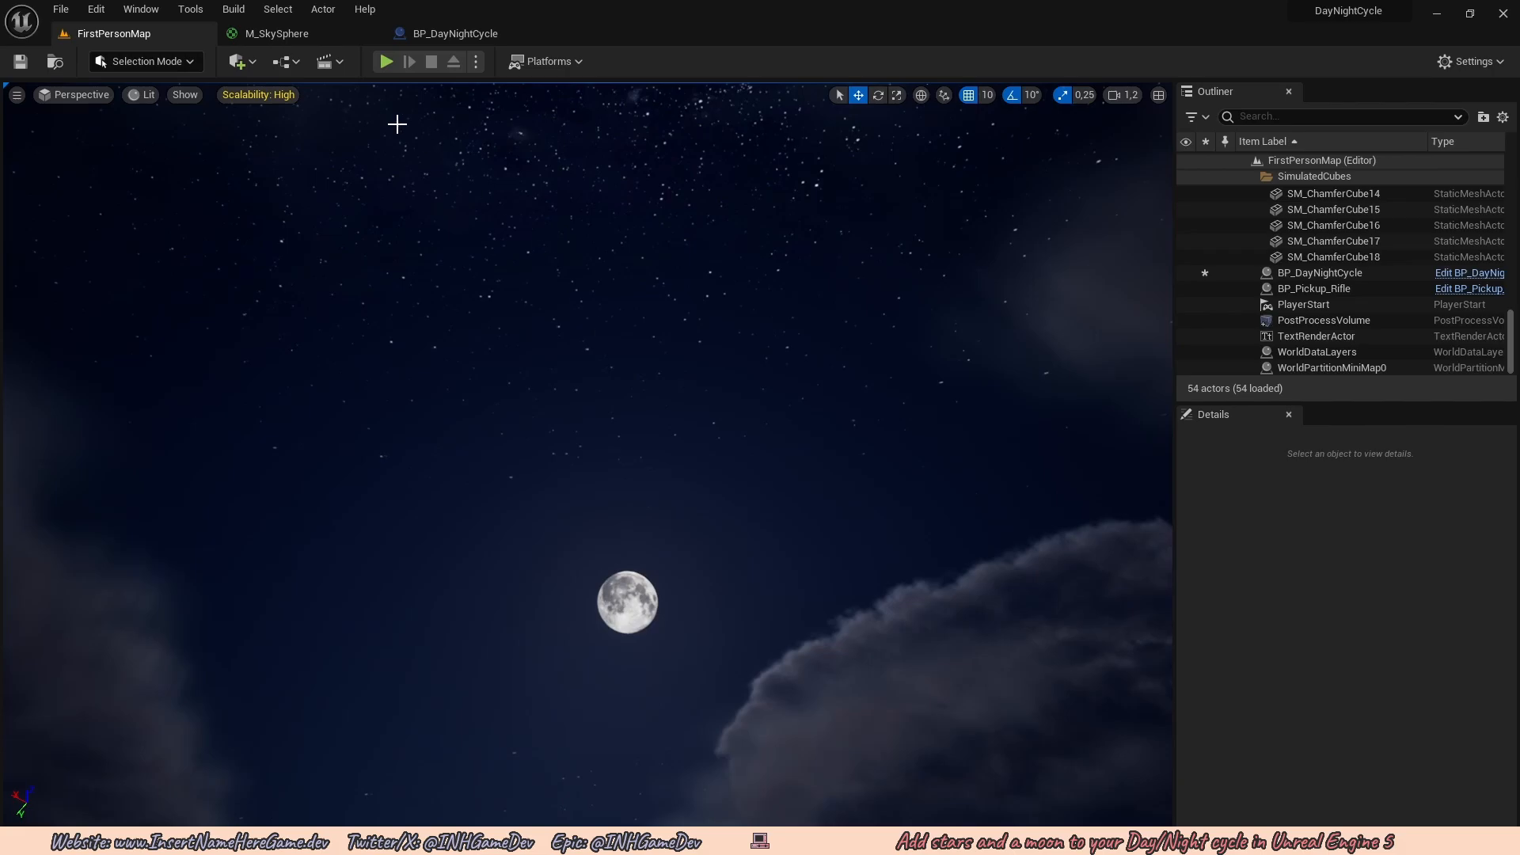
pyautogui.click(386, 61)
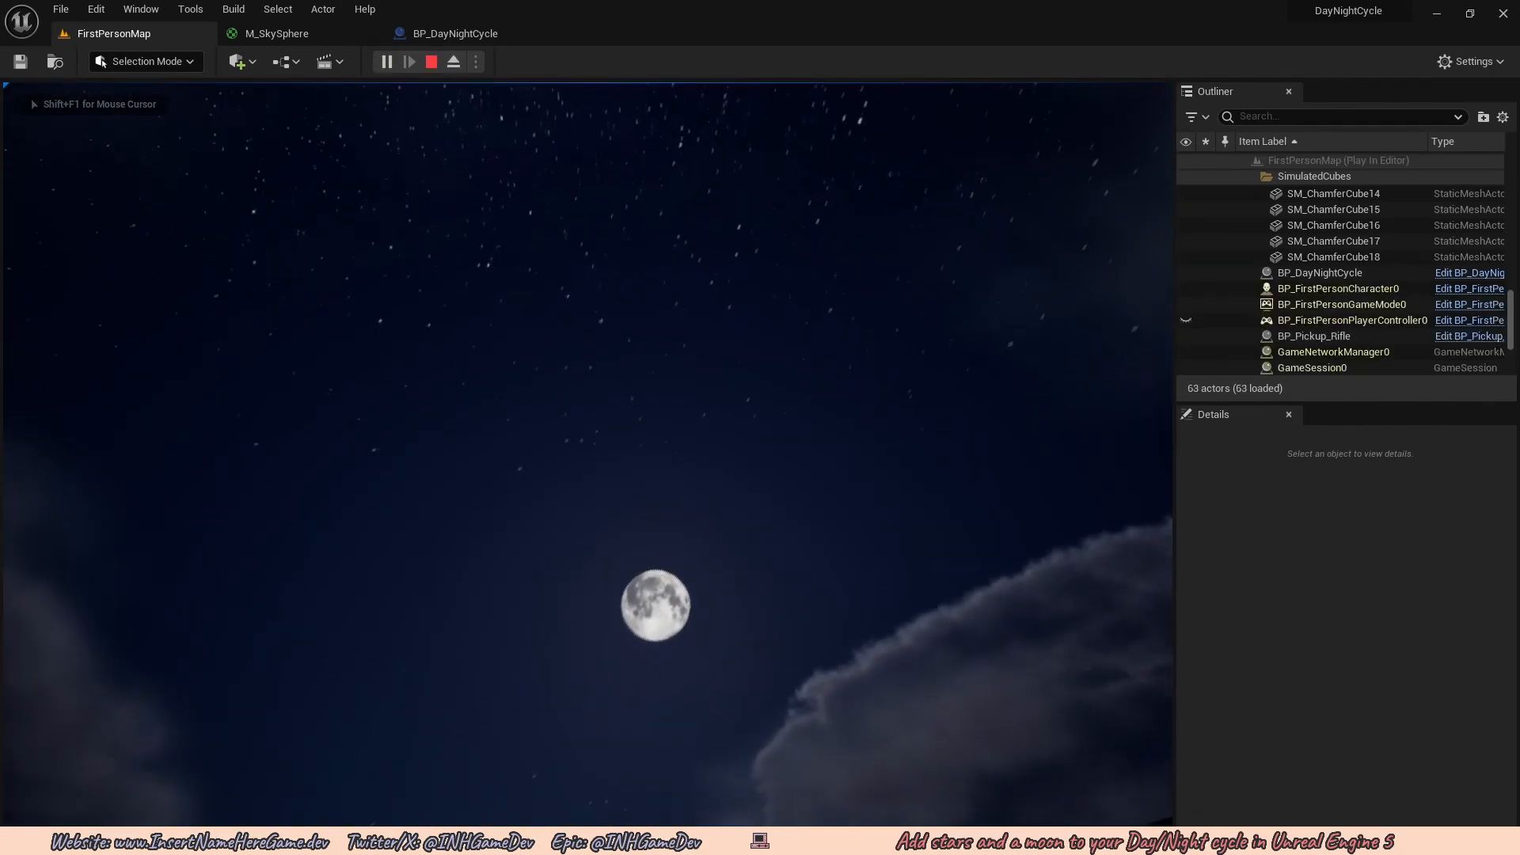
pyautogui.press('Escape')
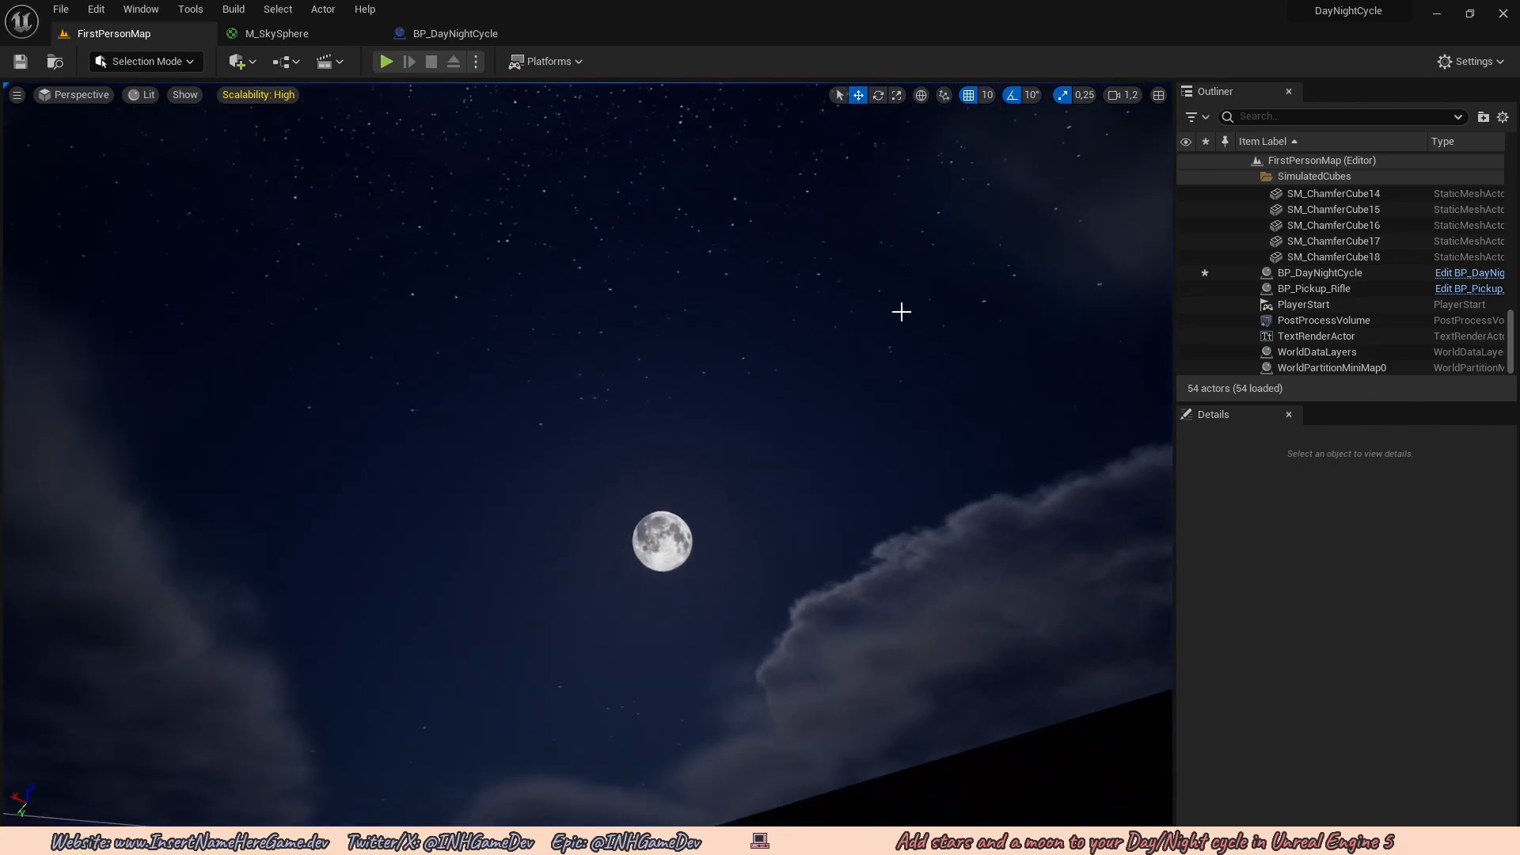
# Set the level's BP_DayNightCycle Total Day Night Time to 1.0 and play the level to watch the cycle.
pyautogui.click(1318, 274)
pyautogui.scroll(-5, 1280, 685)
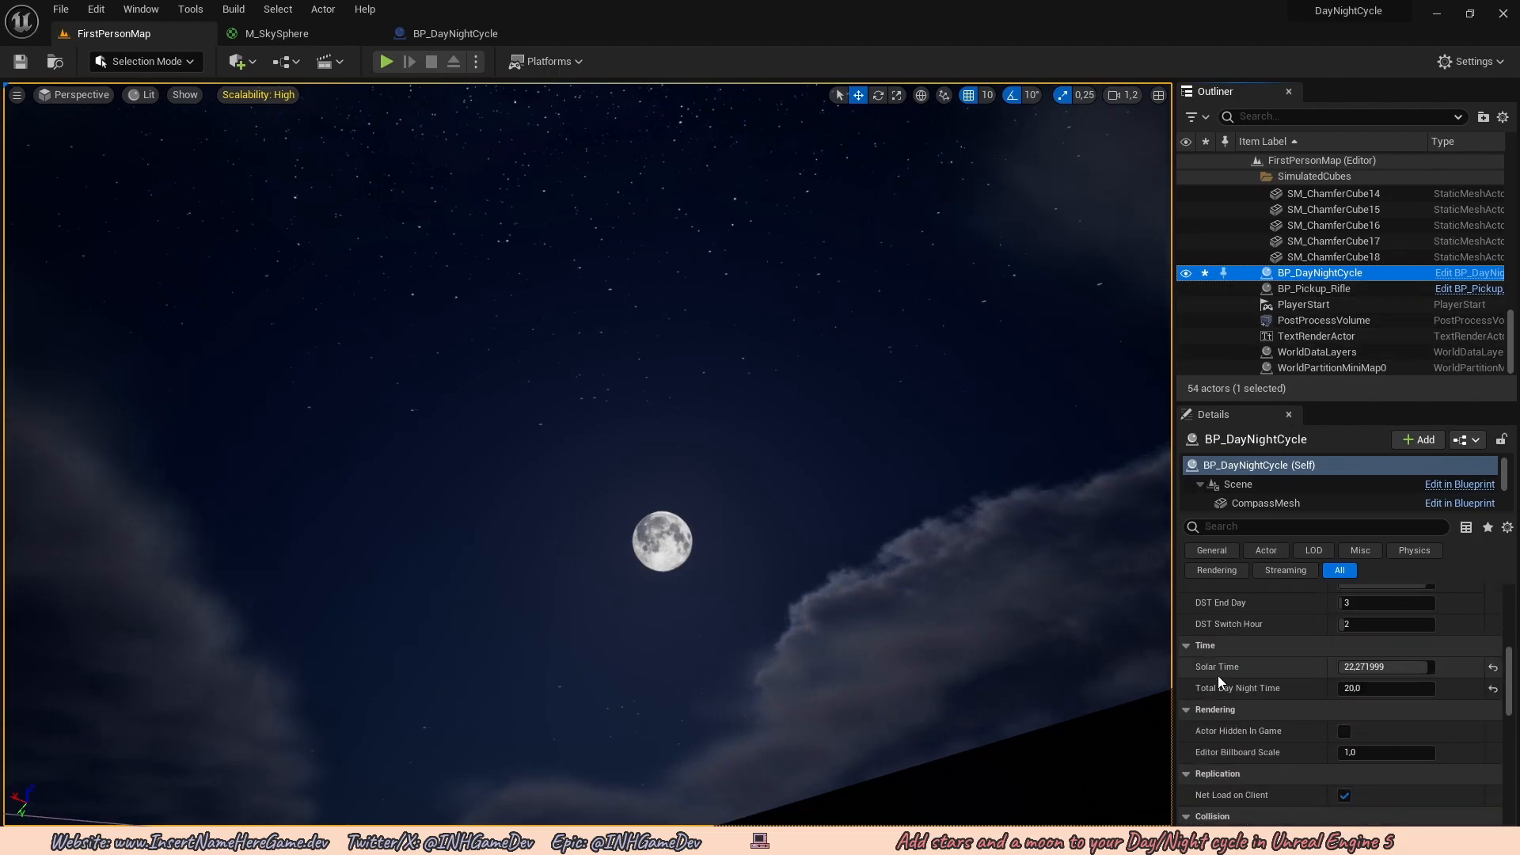
pyautogui.click(1374, 689)
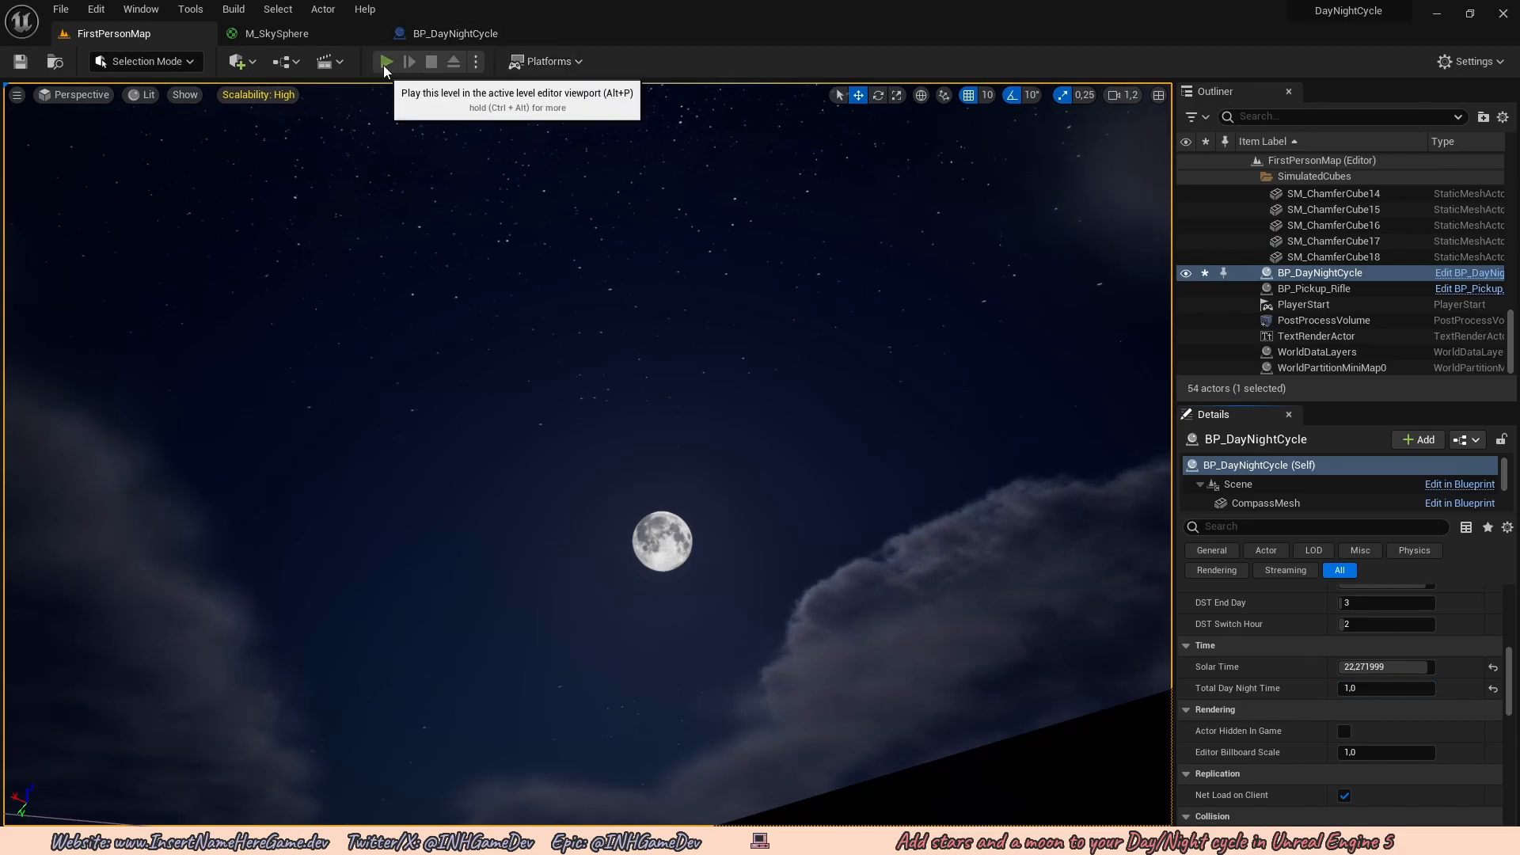
pyautogui.click(385, 64)
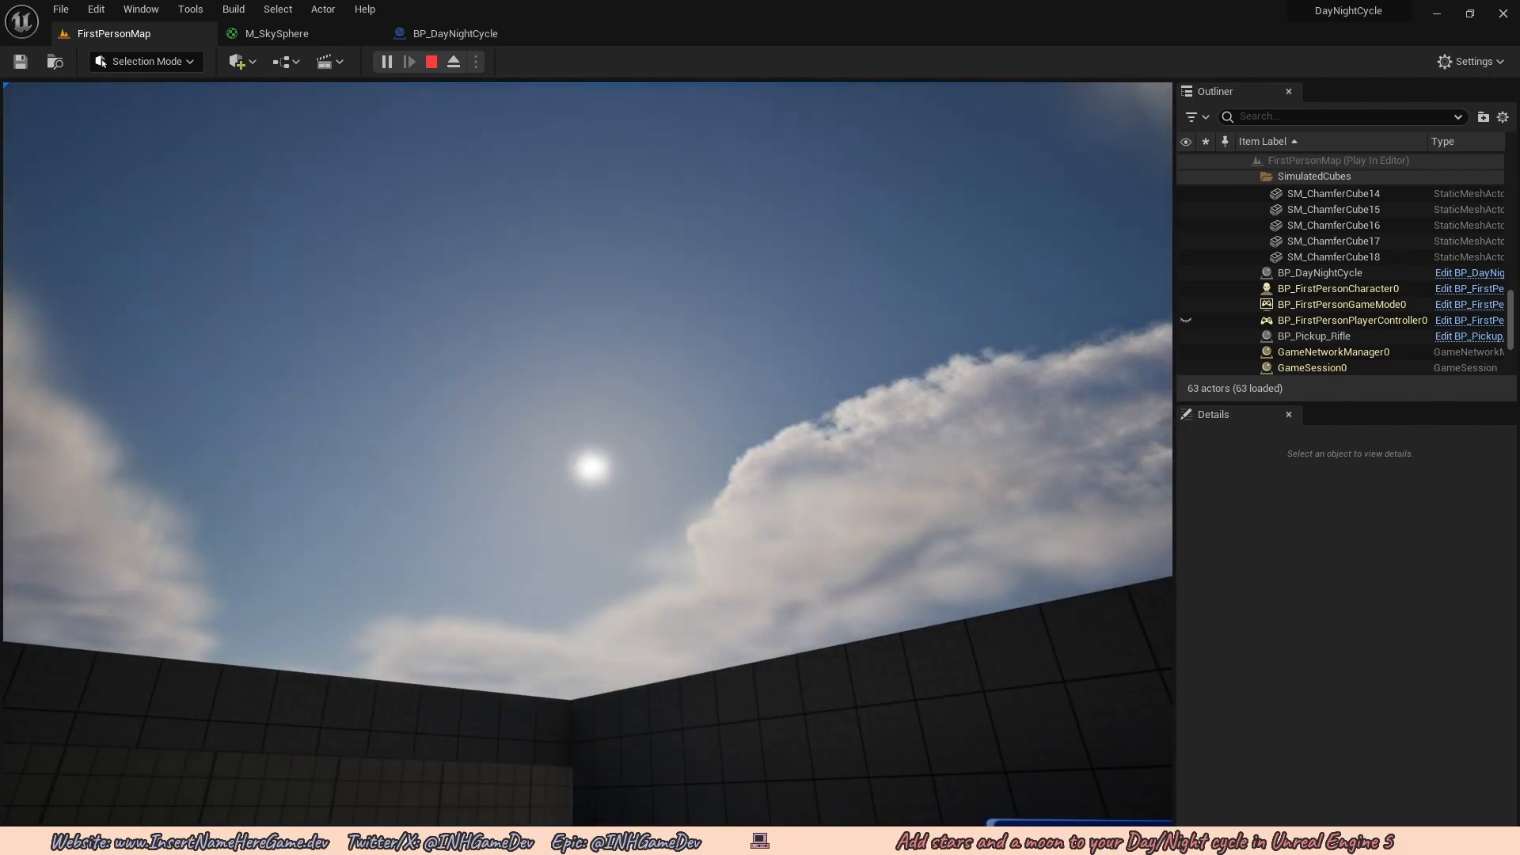
pyautogui.press('Escape')
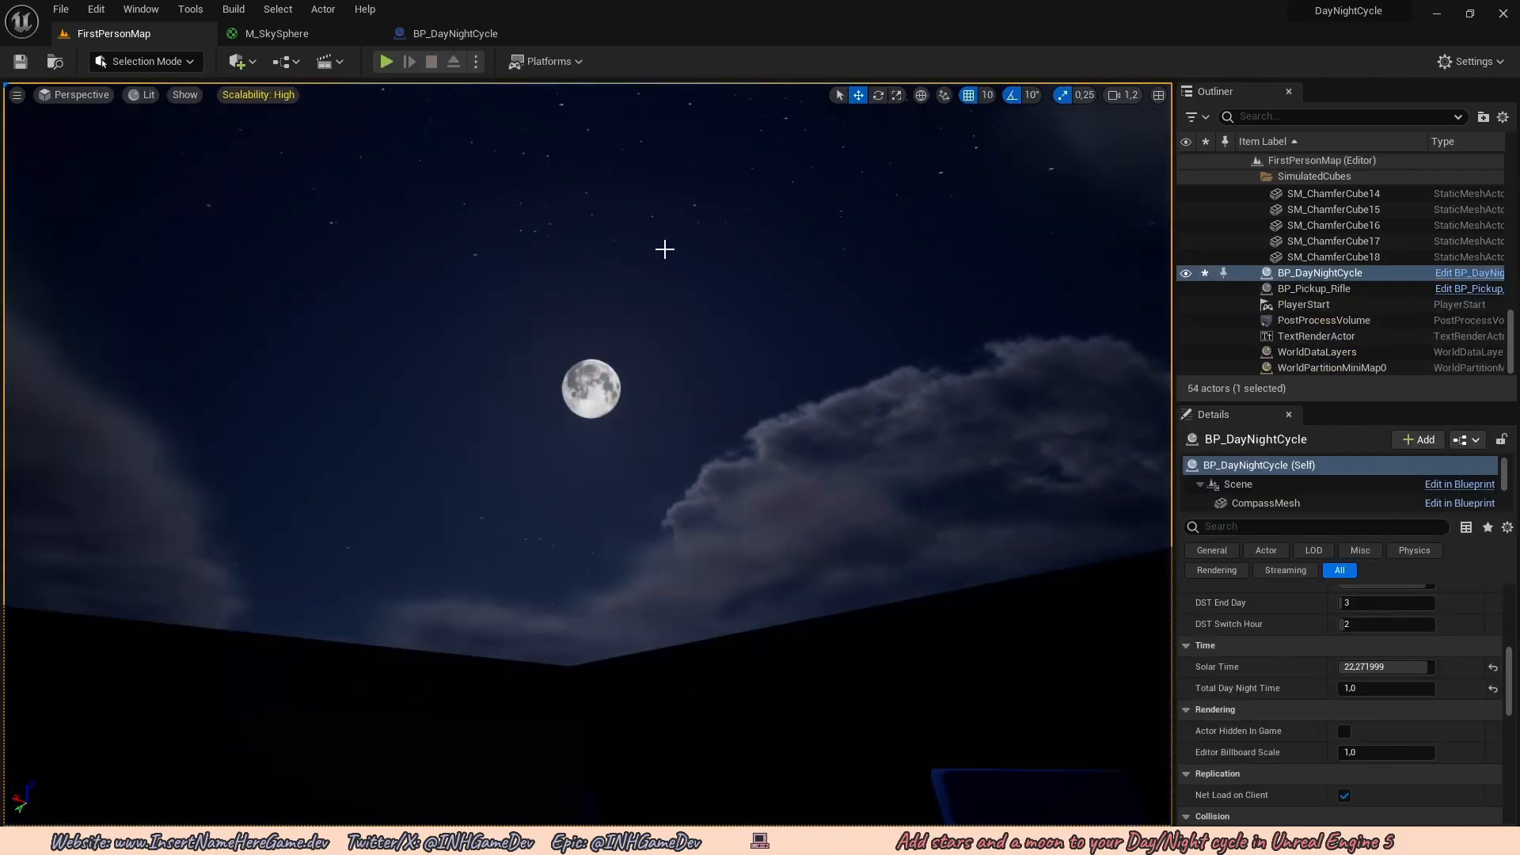
# Open the MI_SkySphere material instance from the project content, then save and close it.
pyautogui.hotkey('ctrl', 'space')
pyautogui.doubleClick(729, 625)
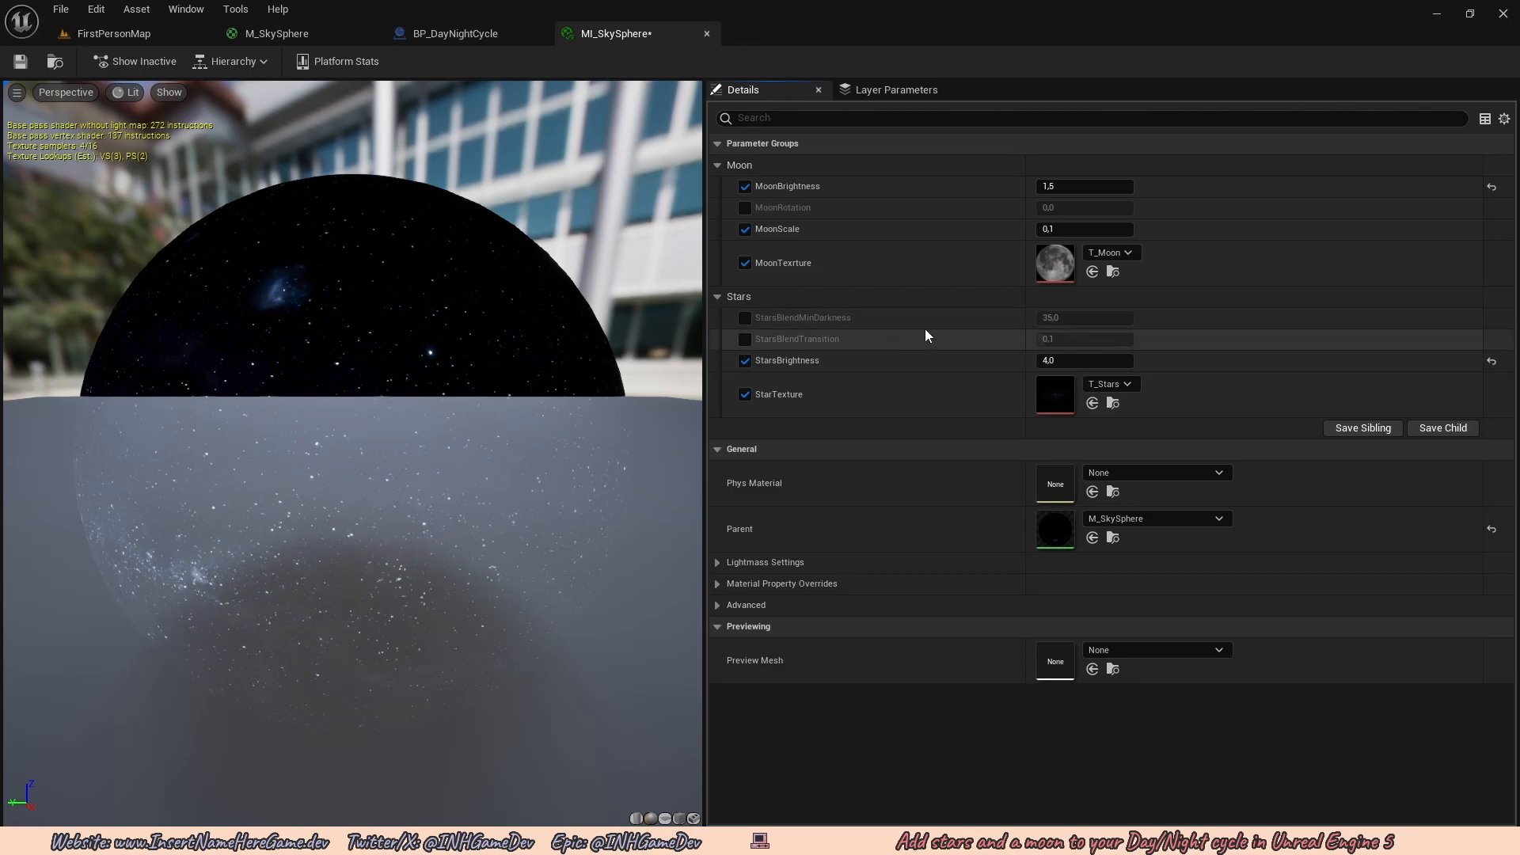
pyautogui.click(21, 63)
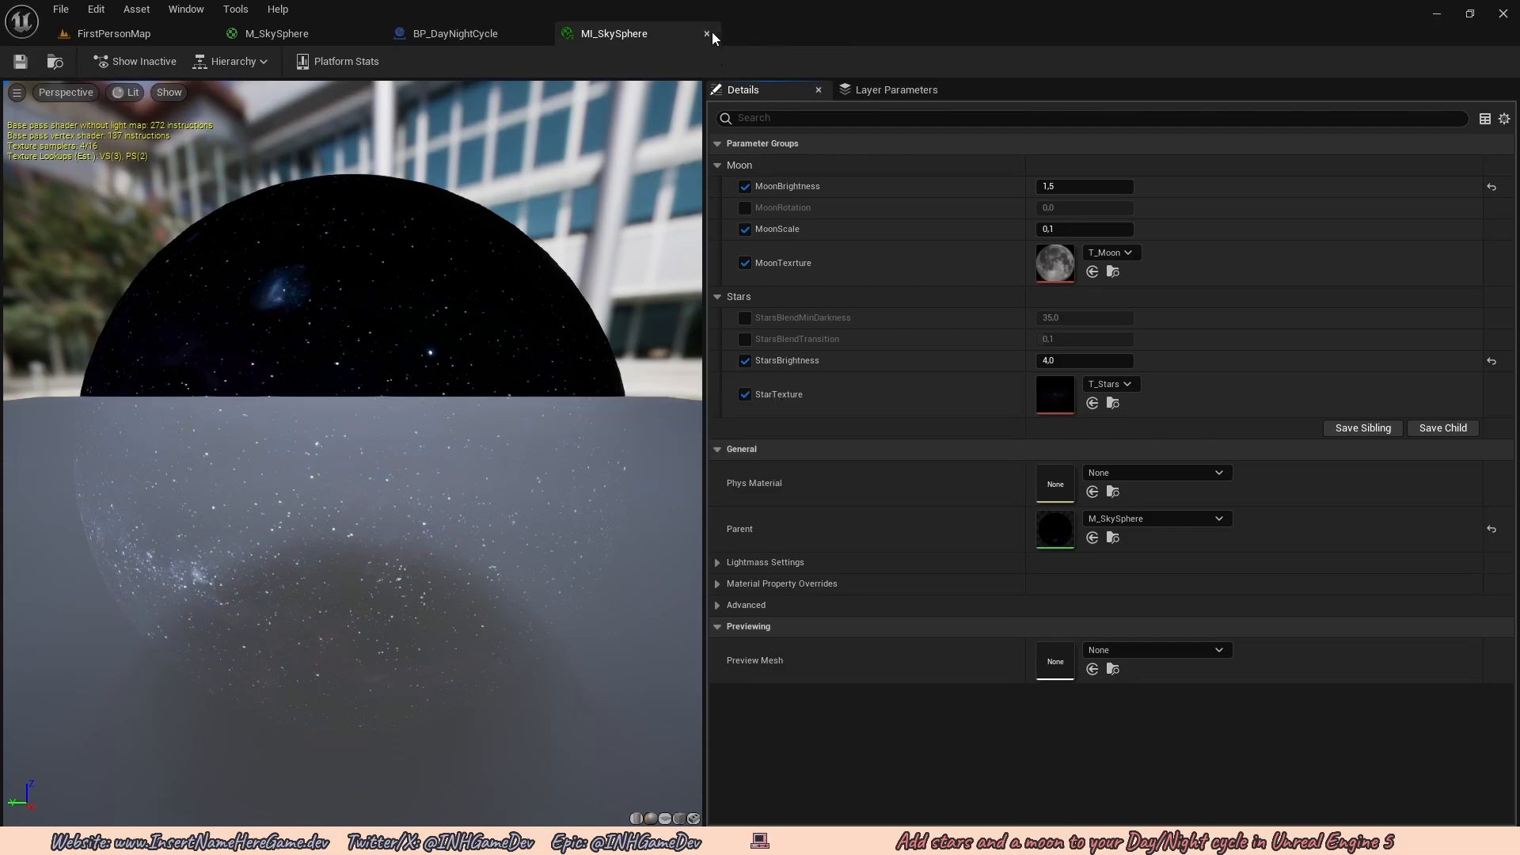
pyautogui.click(710, 33)
pyautogui.click(158, 37)
# Rotate the SM_SkySphere component of the level's BP_DayNightCycle to about X 72°, Y 64.8° and Z 136.8°.
pyautogui.press('s')
pyautogui.moveTo(594, 253); pyautogui.dragTo(656, 271, button='right')
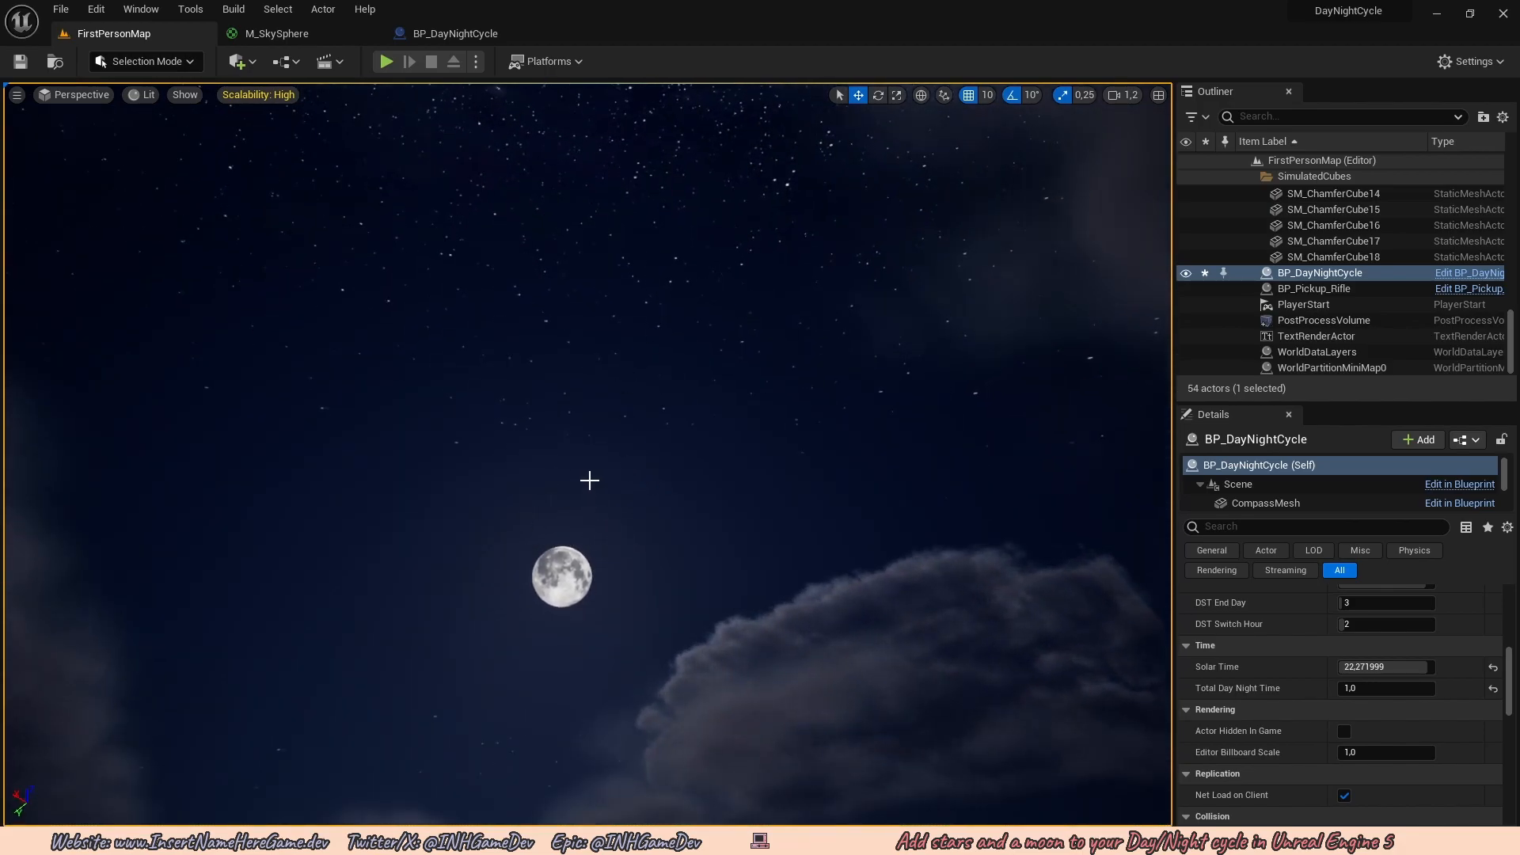
pyautogui.moveTo(563, 526); pyautogui.dragTo(554, 497, button='right')
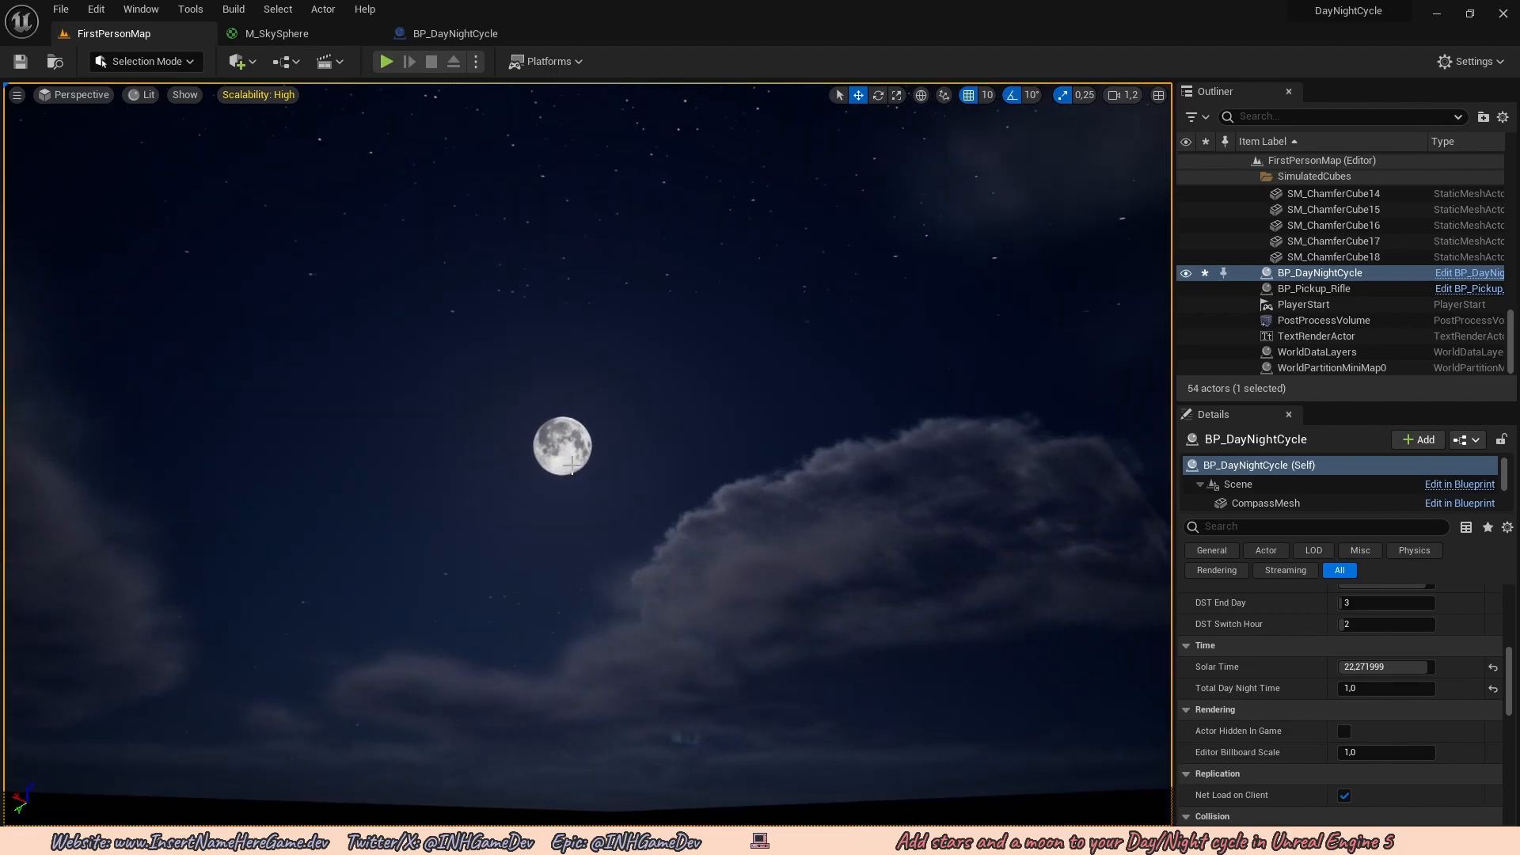
pyautogui.hotkey('ctrl', 'space')
pyautogui.moveTo(571, 465); pyautogui.dragTo(574, 505, button='right')
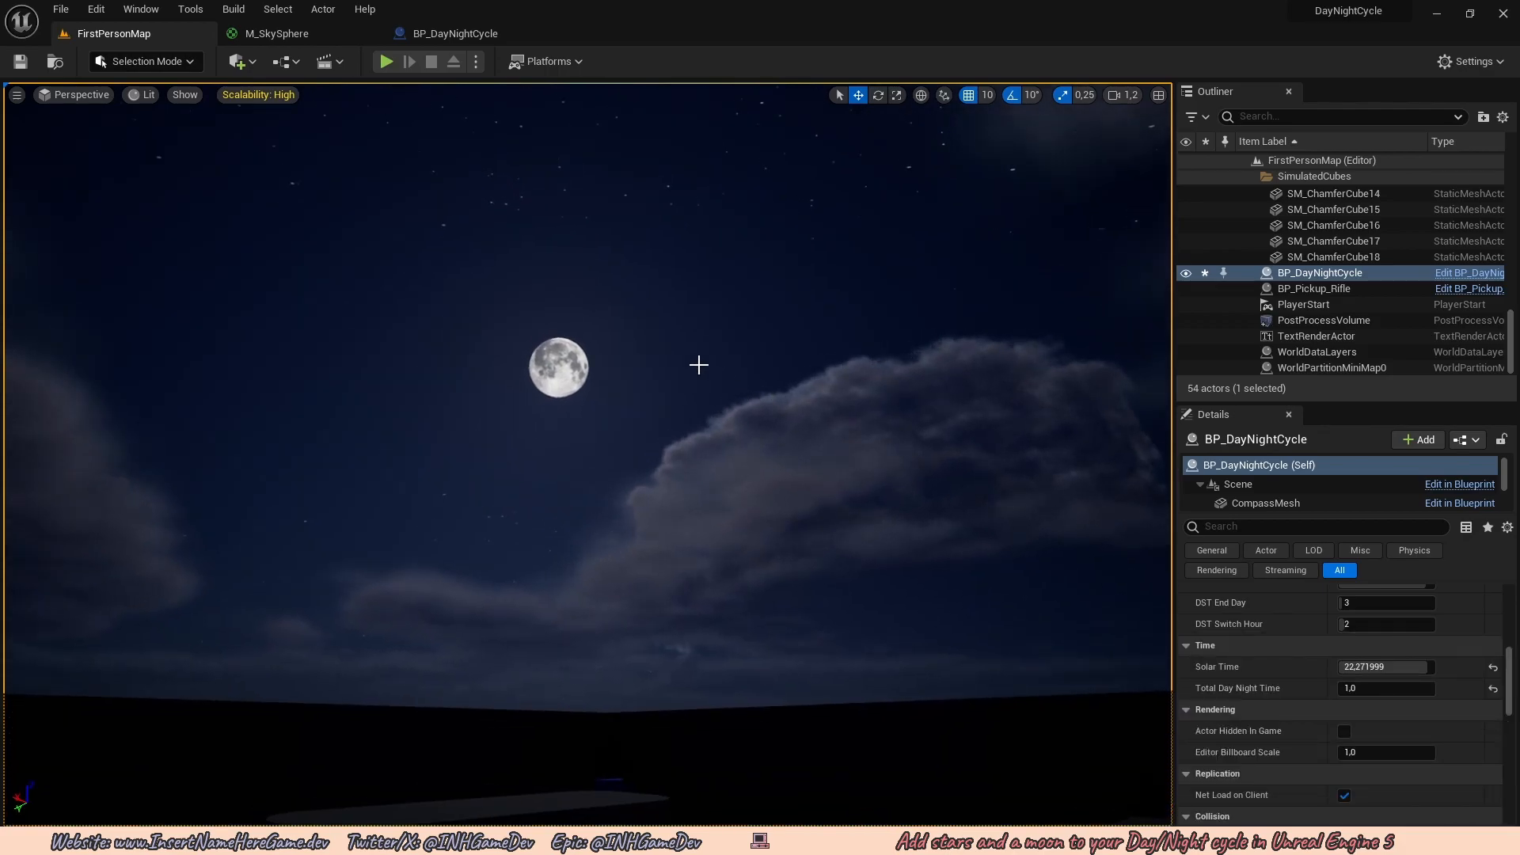
pyautogui.scroll(-2, 1286, 470)
pyautogui.click(1299, 504)
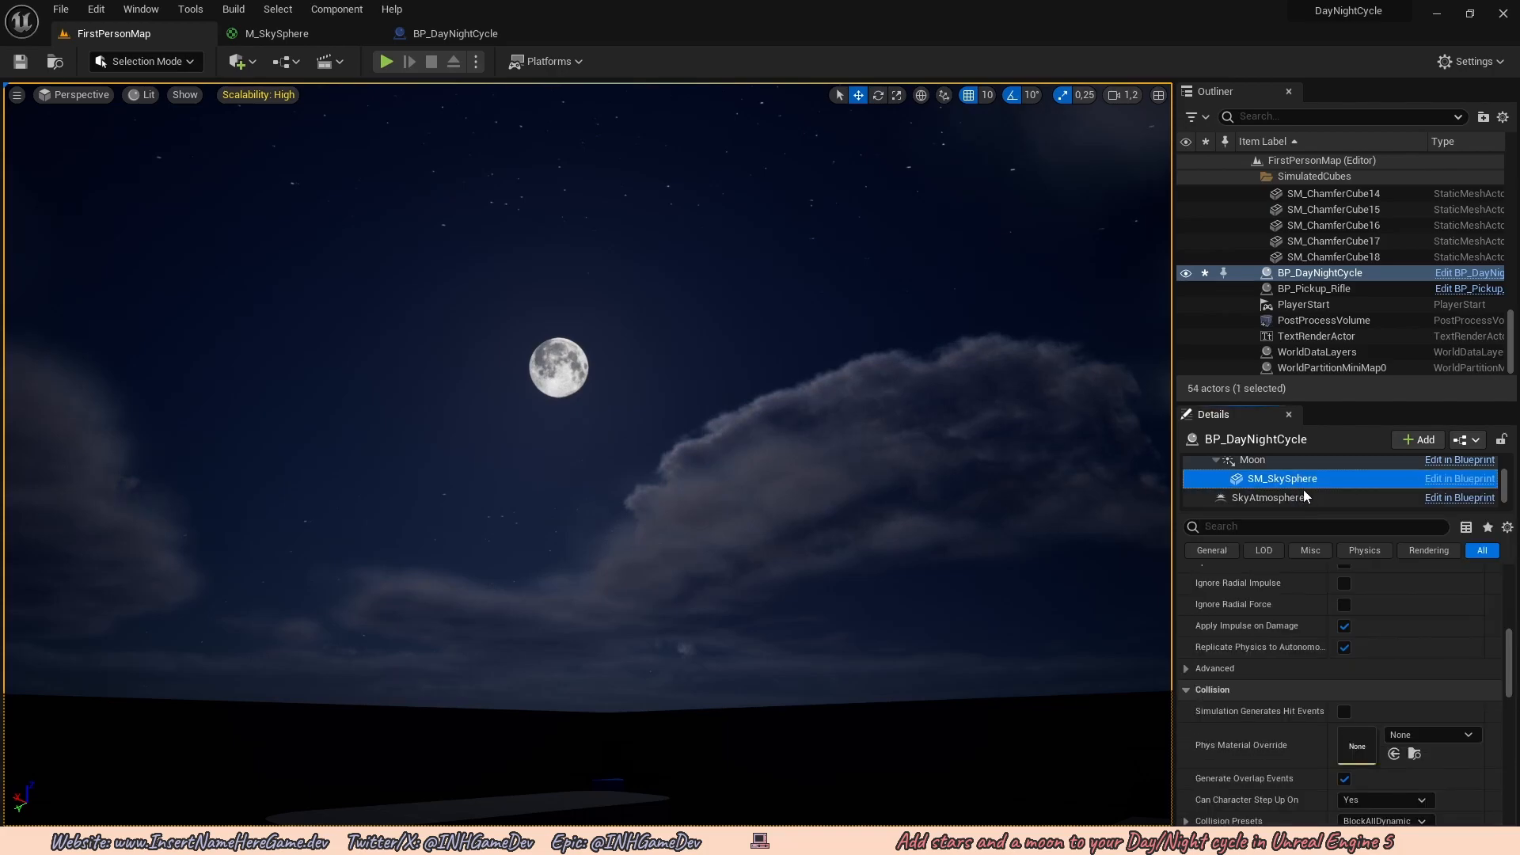
pyautogui.scroll(10, 1256, 611)
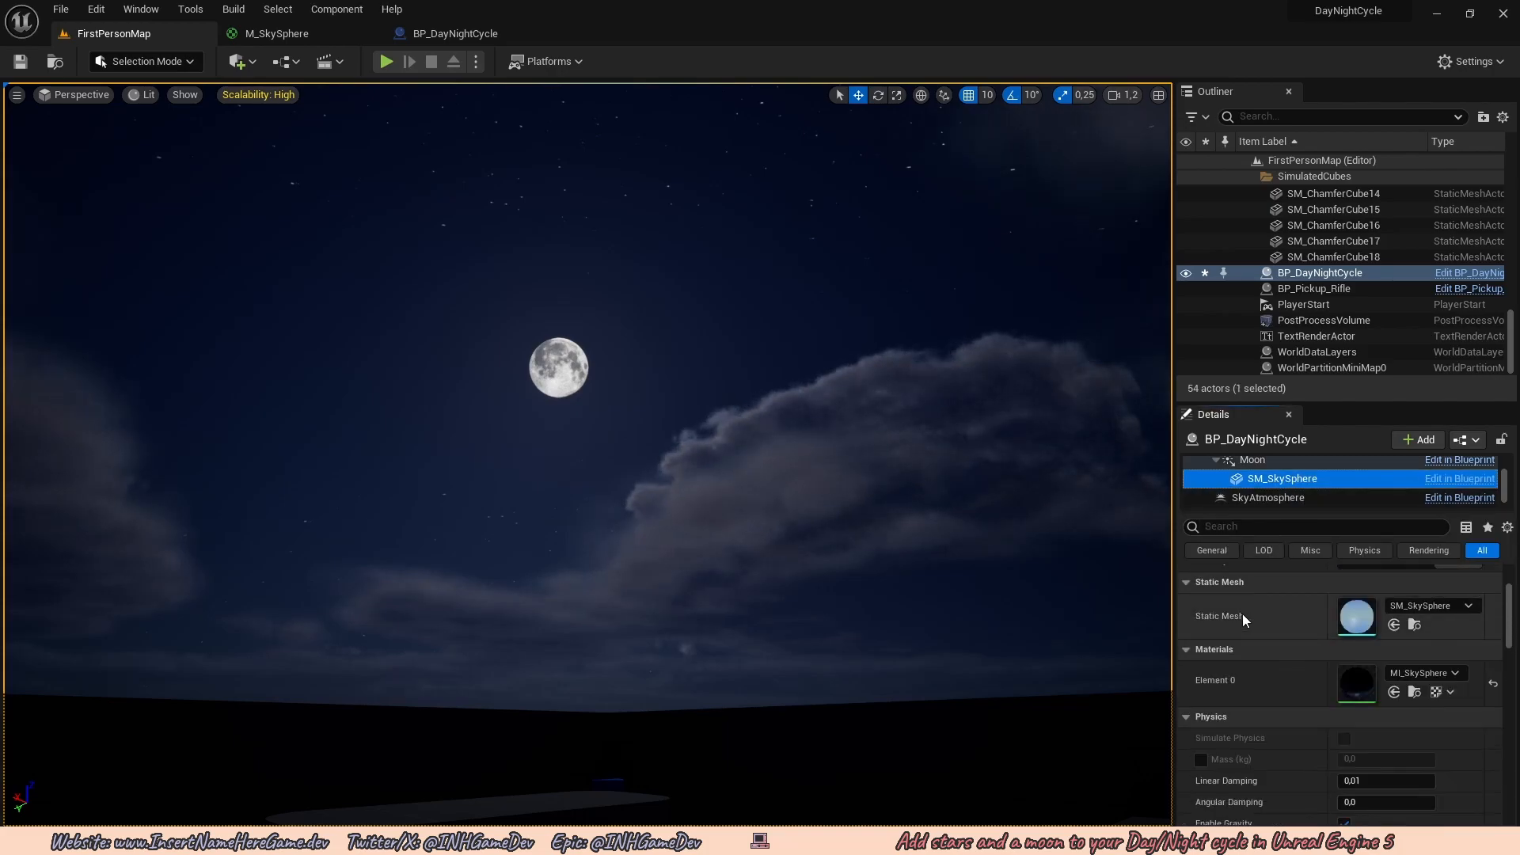
pyautogui.moveTo(1358, 619); pyautogui.dragTo(1433, 619)
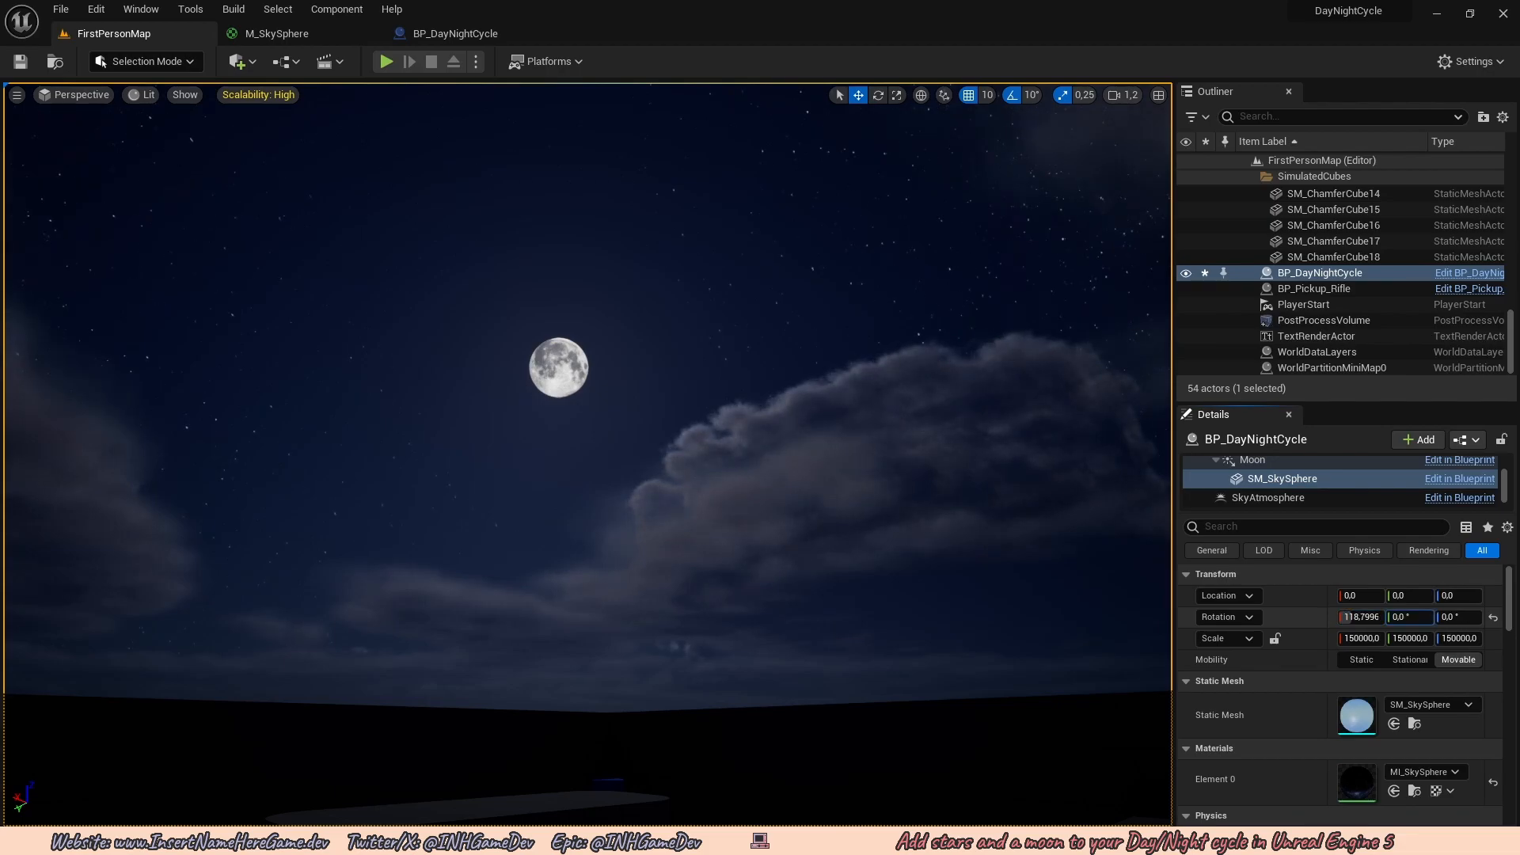
pyautogui.moveTo(1410, 617); pyautogui.dragTo(1514, 617)
pyautogui.moveTo(1395, 621); pyautogui.dragTo(1334, 617)
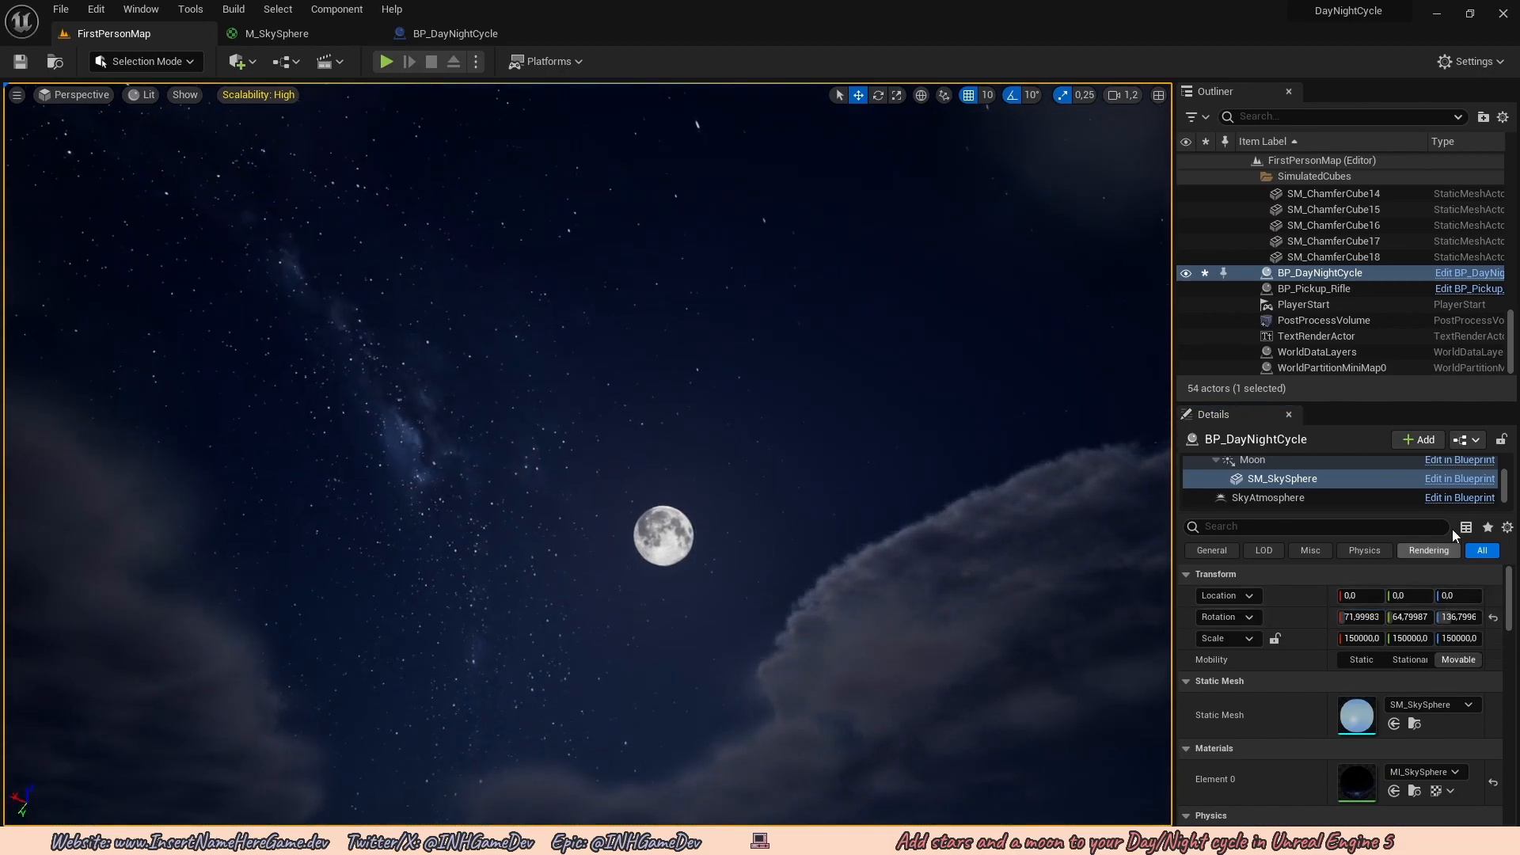
# Apply the BP_DayNightCycle actor's instance changes to its blueprint.
pyautogui.click(1475, 442)
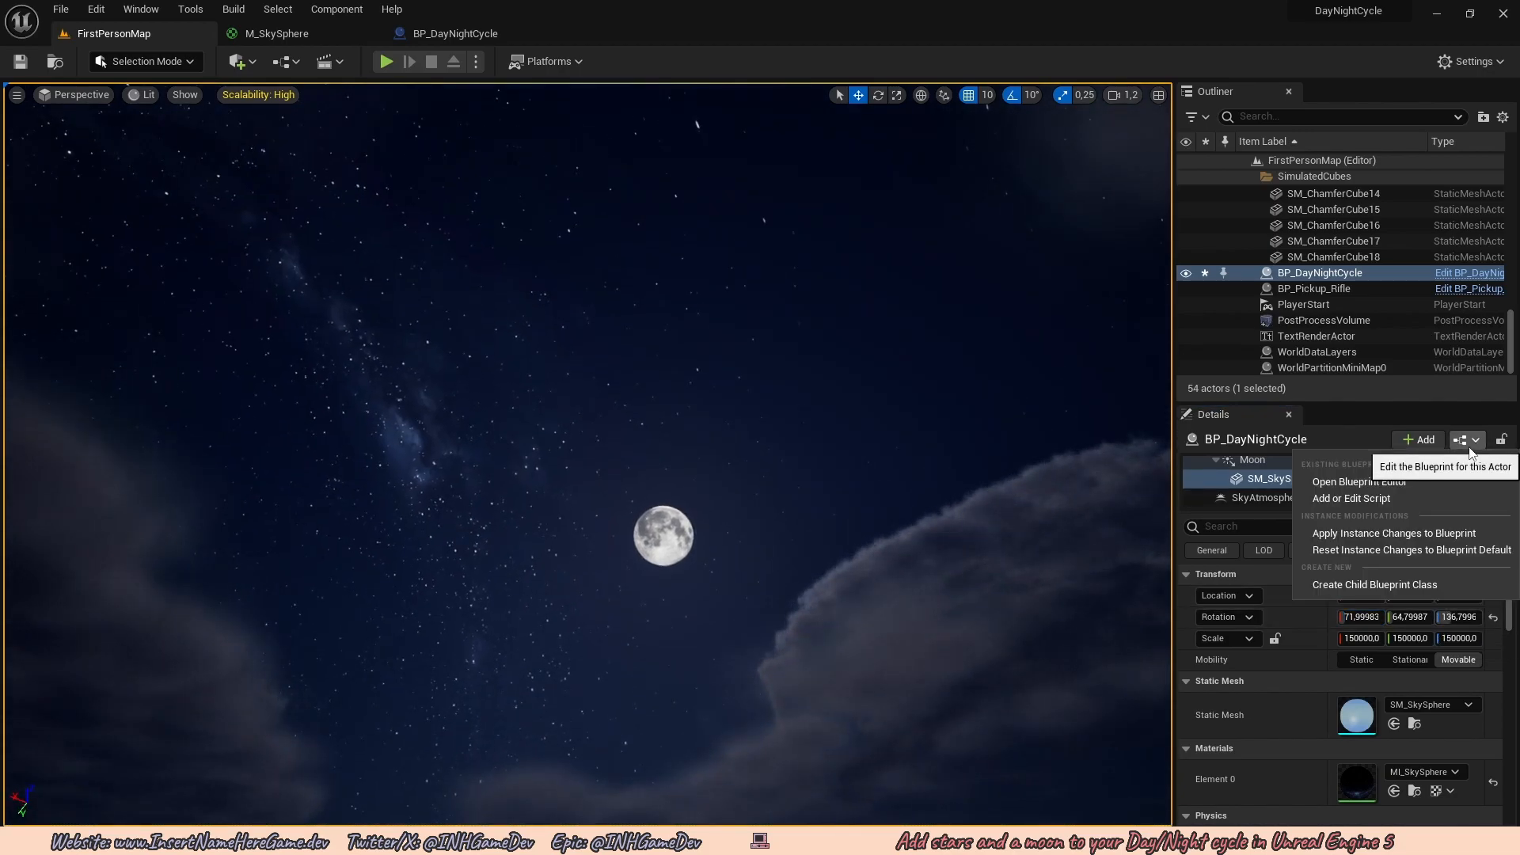
pyautogui.click(1397, 535)
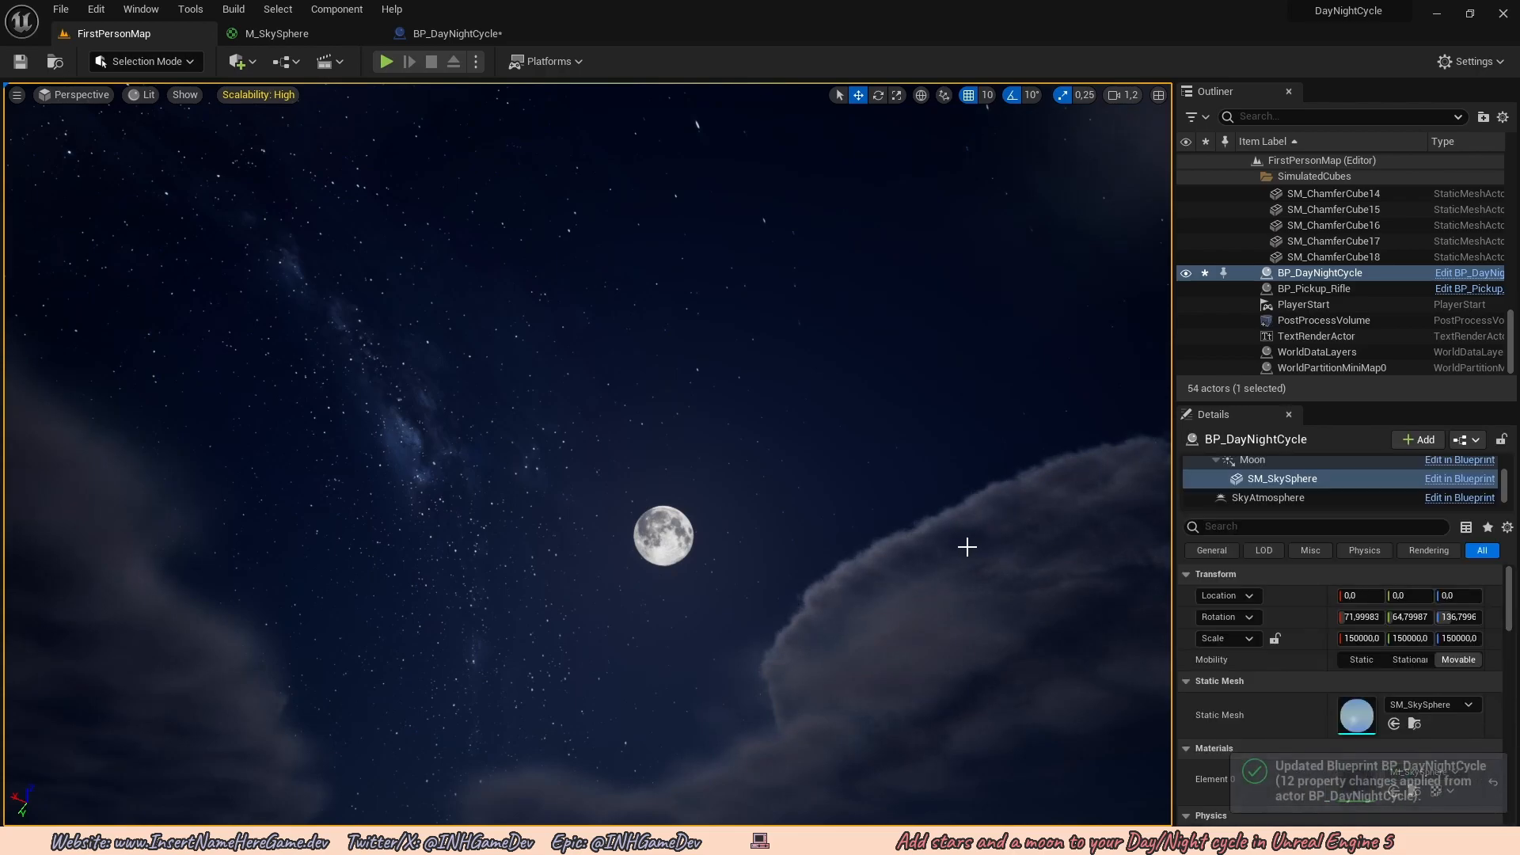
pyautogui.moveTo(528, 493); pyautogui.dragTo(578, 529, button='right')
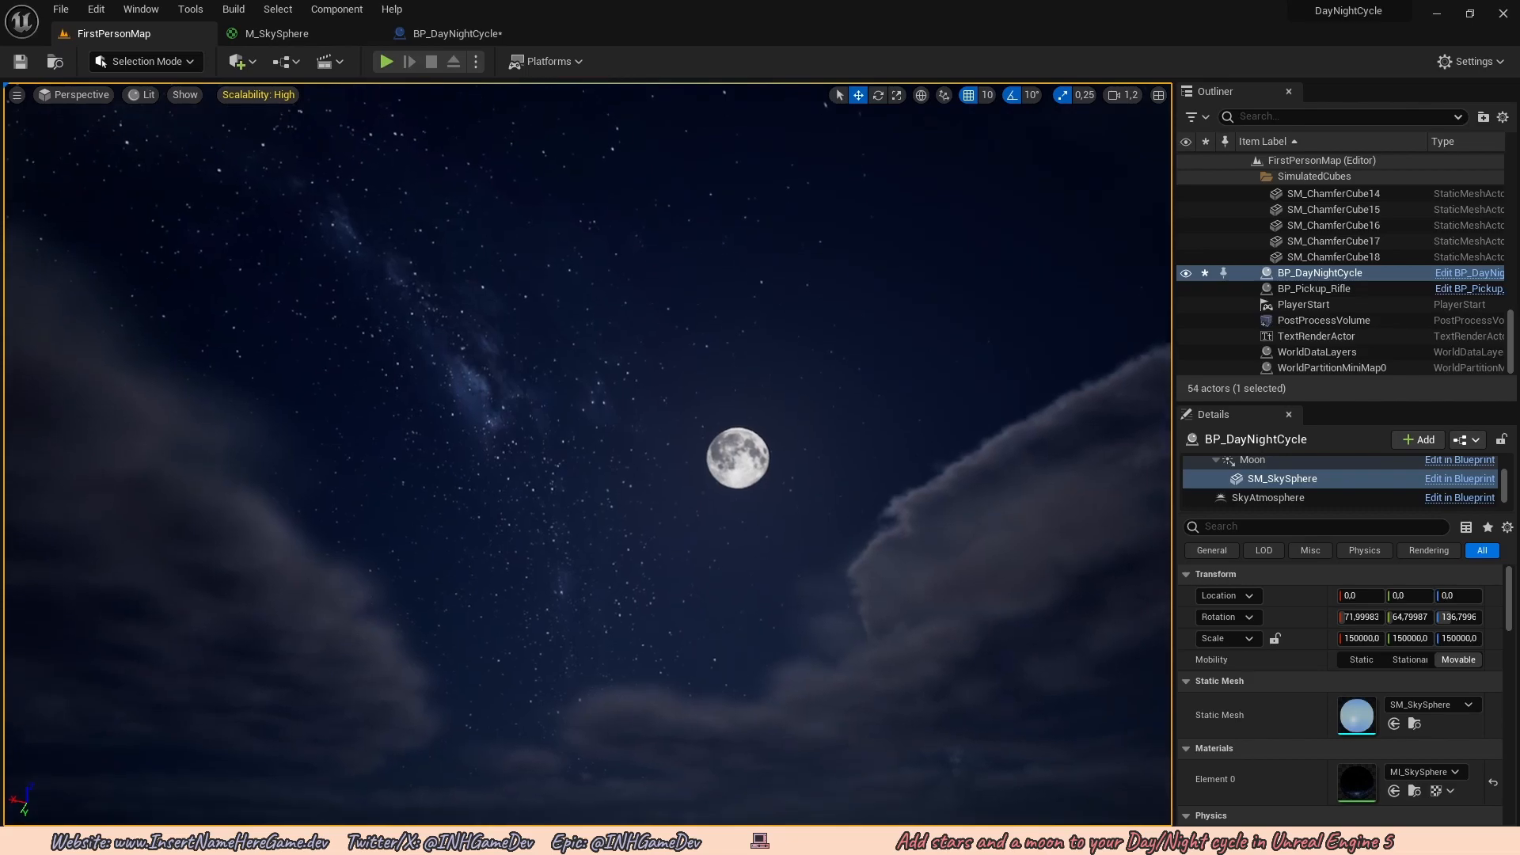
# Play the level twice, reframing the view between runs, to check the rotated stars and the moon.
pyautogui.click(386, 61)
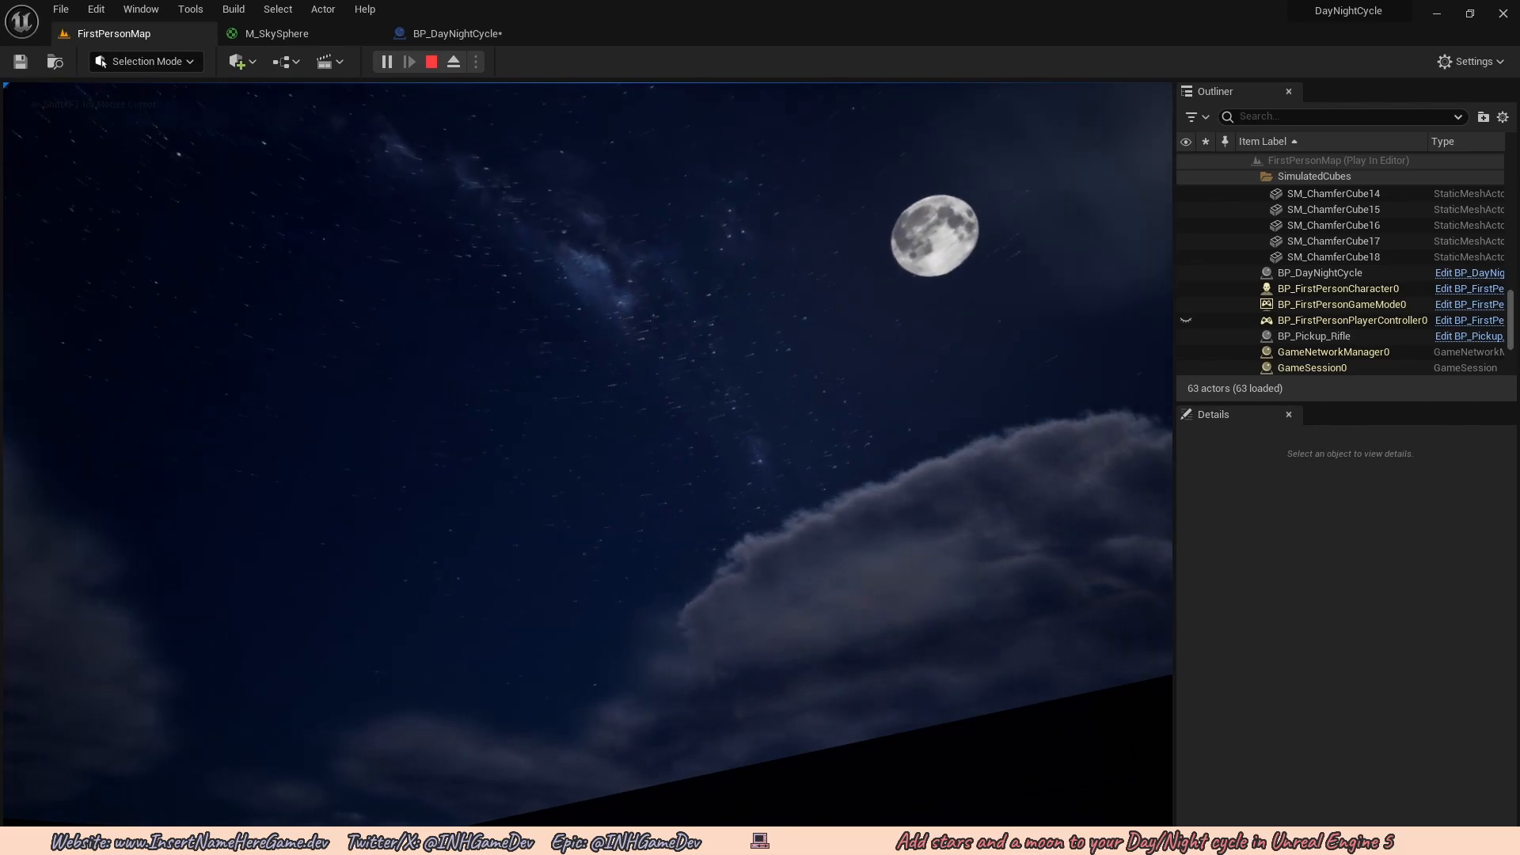
pyautogui.press('Escape')
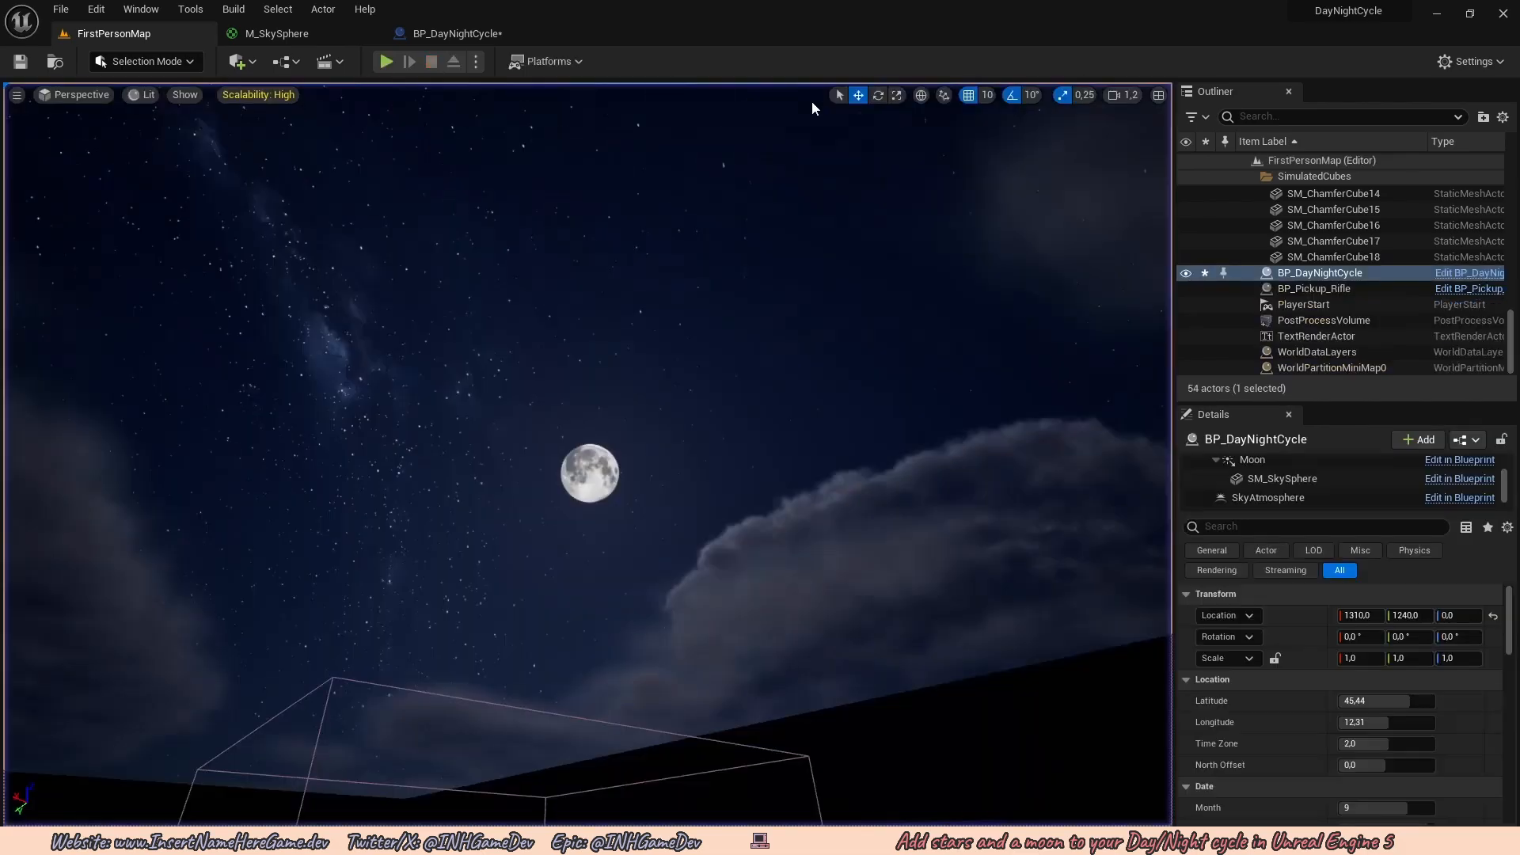
pyautogui.moveTo(692, 297); pyautogui.dragTo(681, 307, button='right')
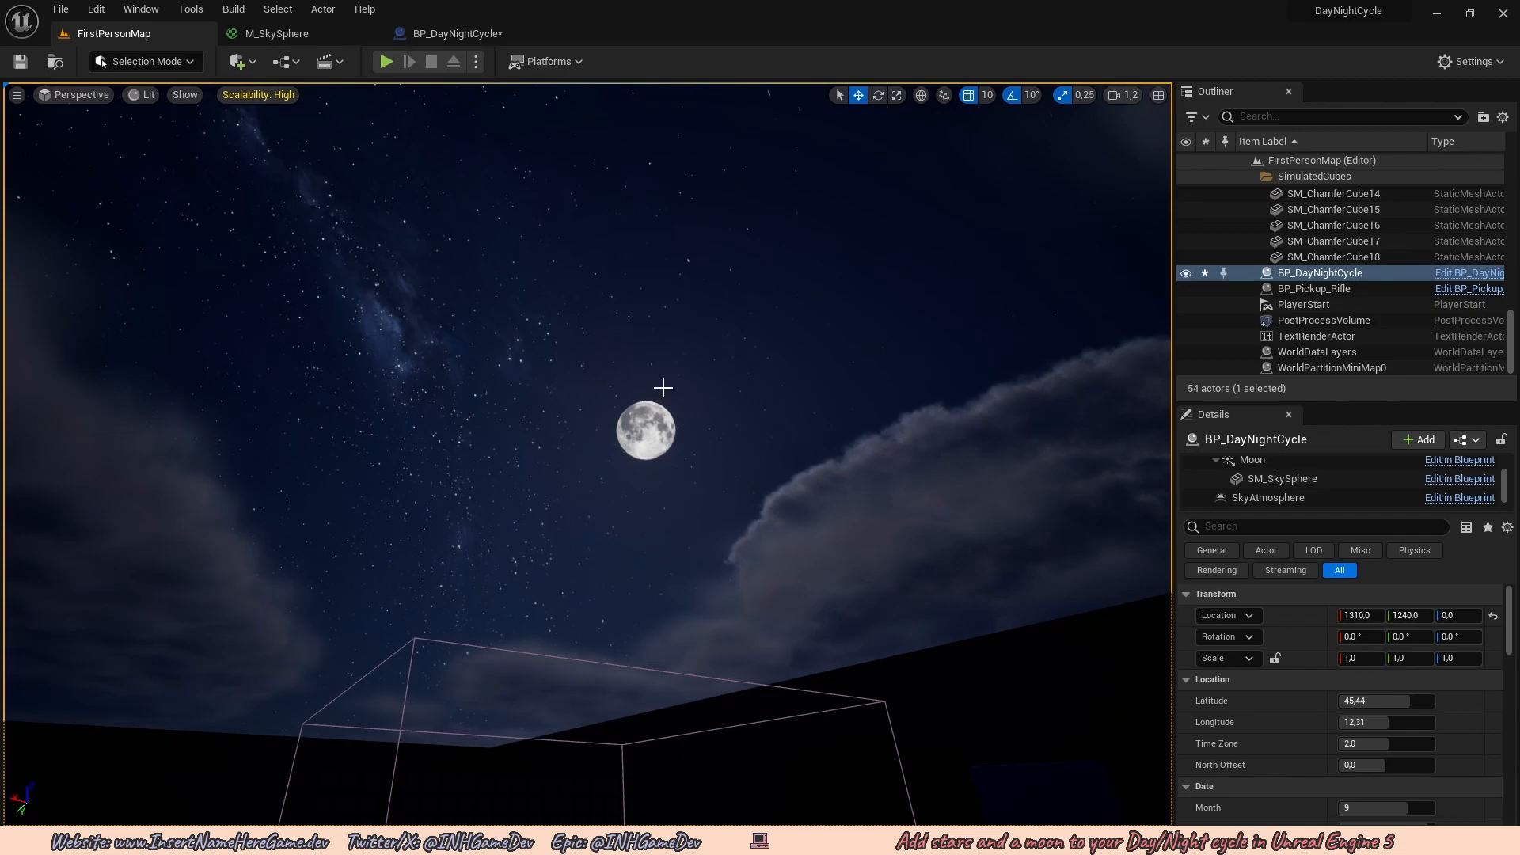
pyautogui.moveTo(663, 387); pyautogui.dragTo(678, 394, button='right')
pyautogui.click(387, 61)
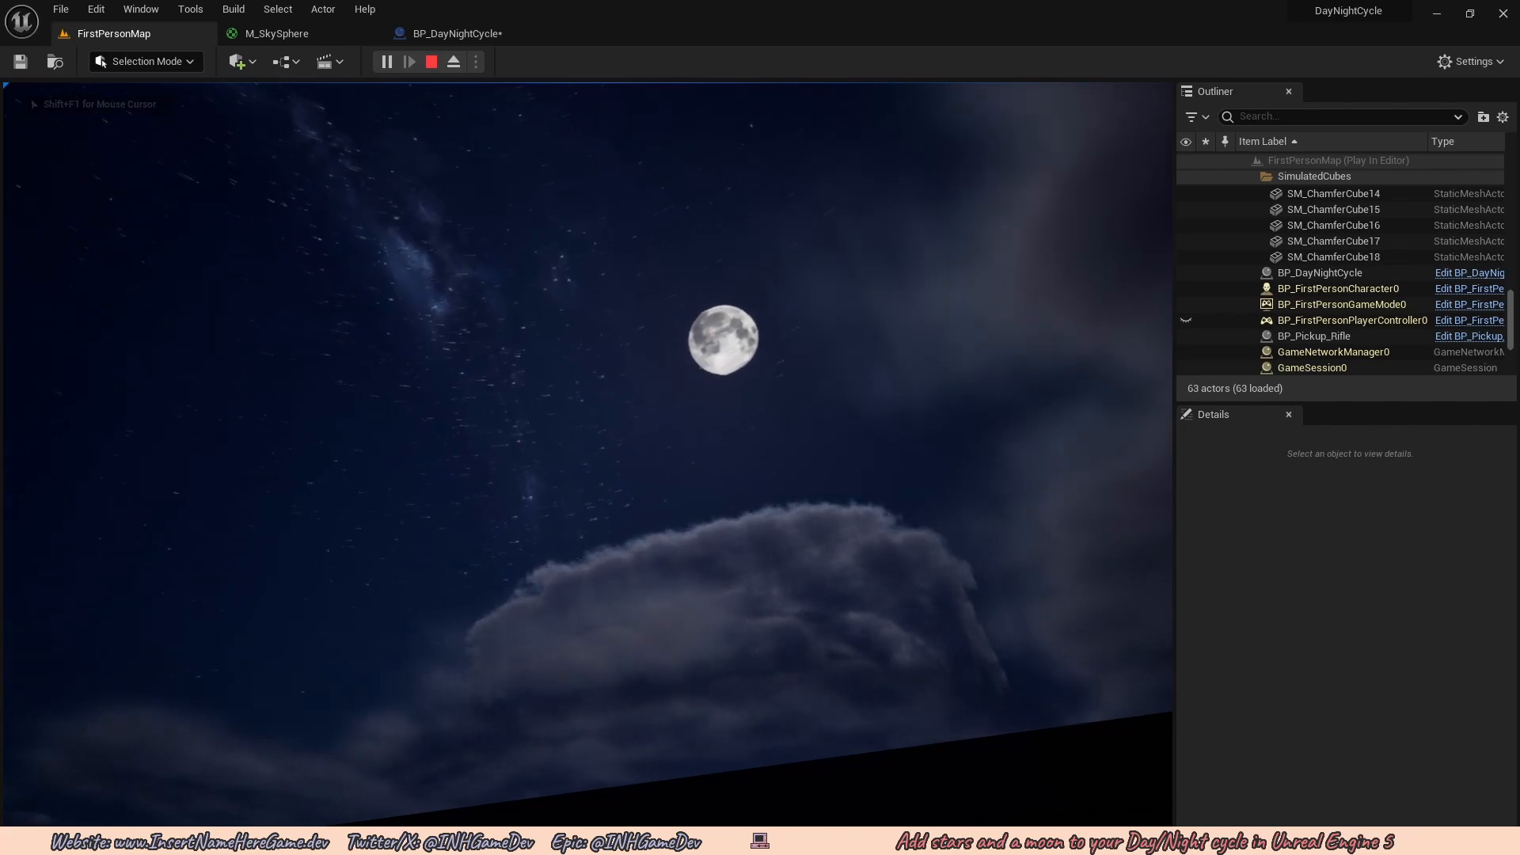
# Stop the play session and examine the moon and the surrounding stars from several angles in the level.
pyautogui.press('Escape')
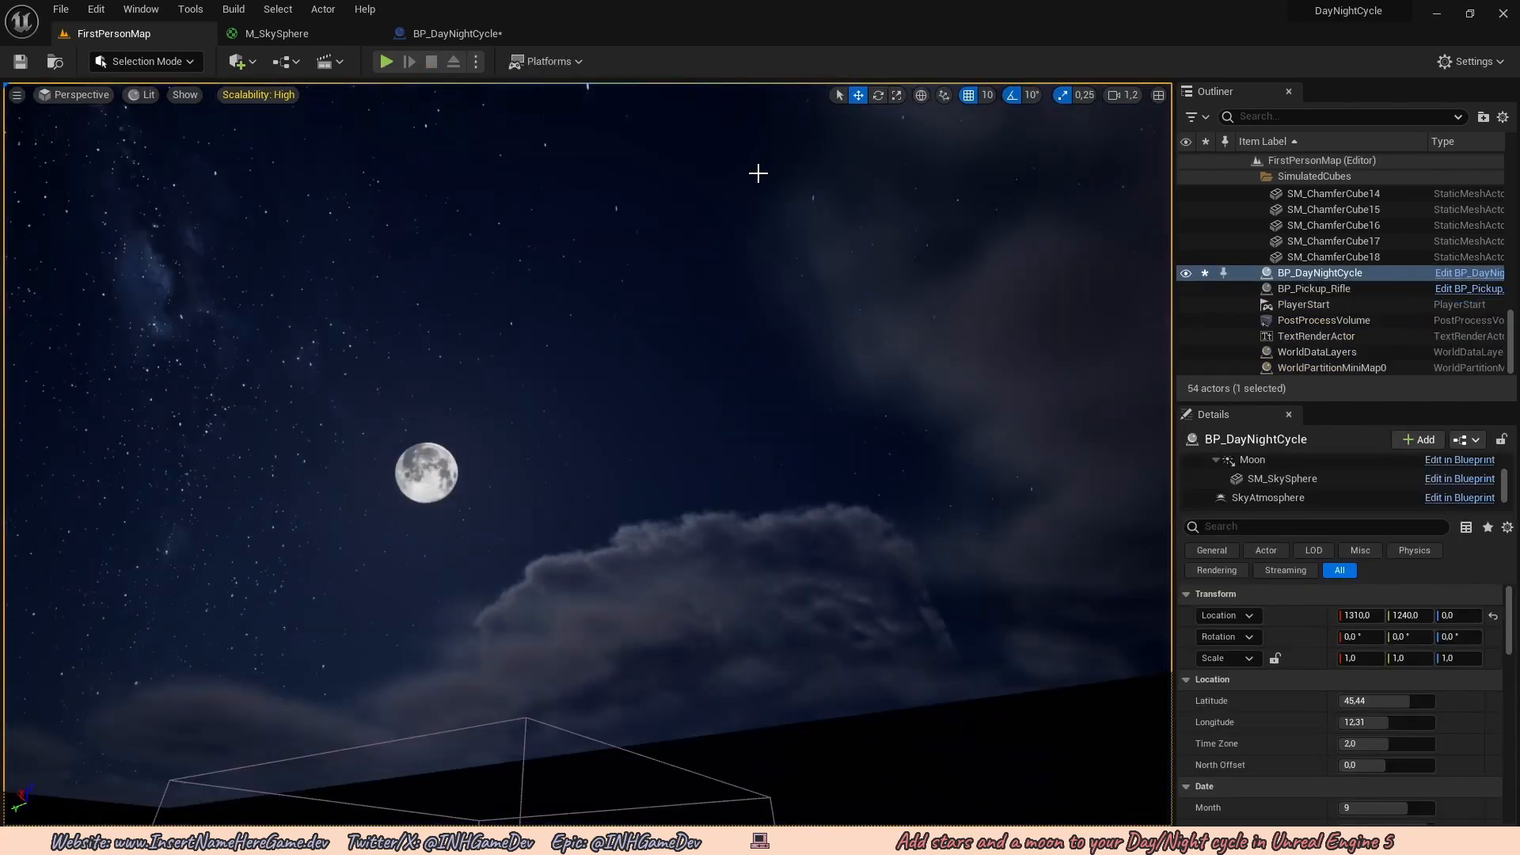
pyautogui.moveTo(758, 173); pyautogui.dragTo(680, 238, button='right')
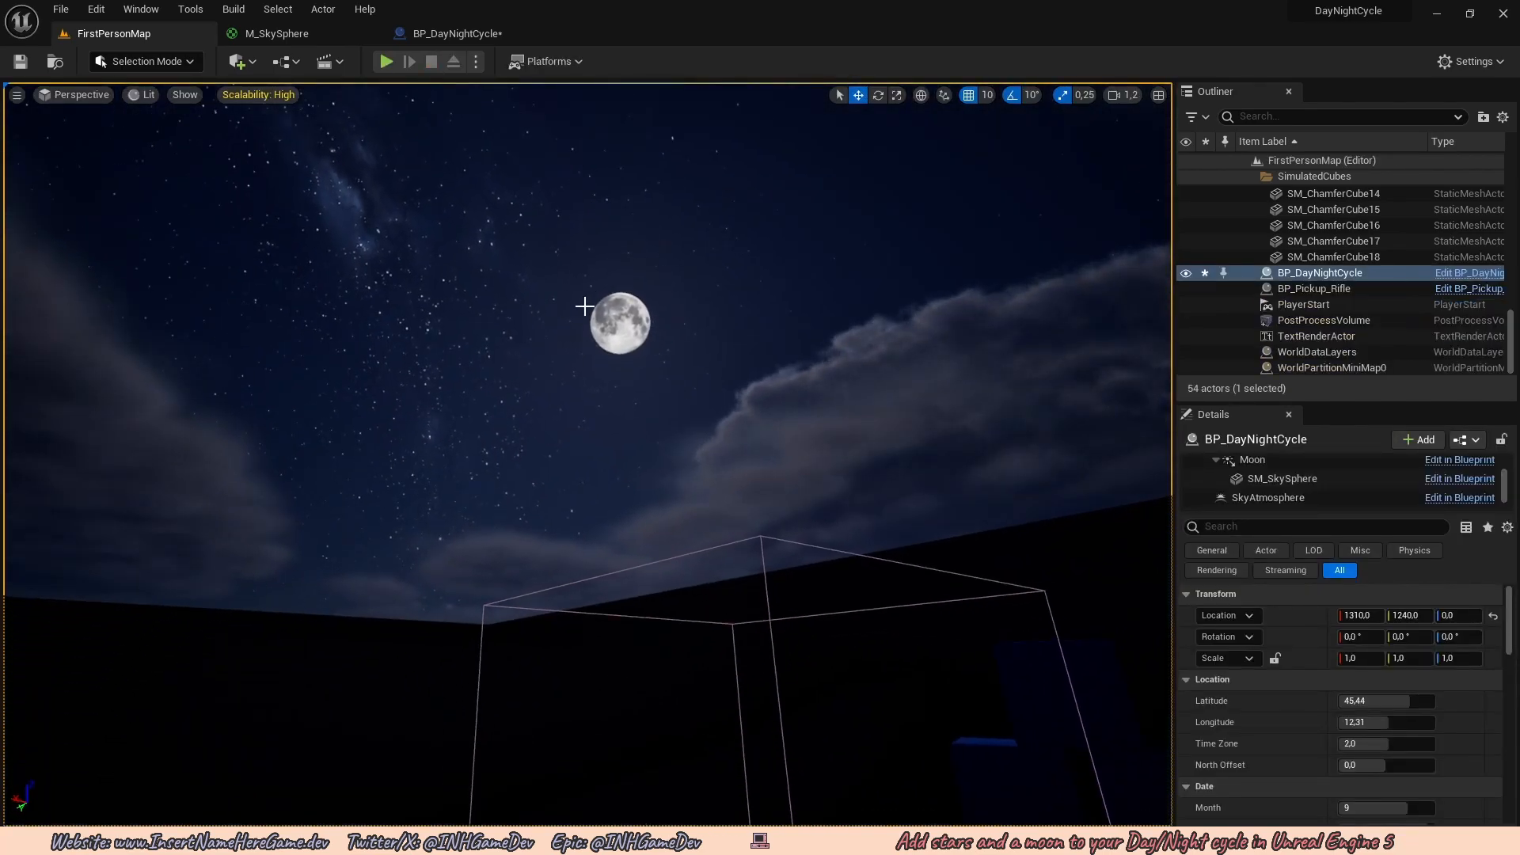
pyautogui.moveTo(584, 306); pyautogui.dragTo(612, 402, button='right')
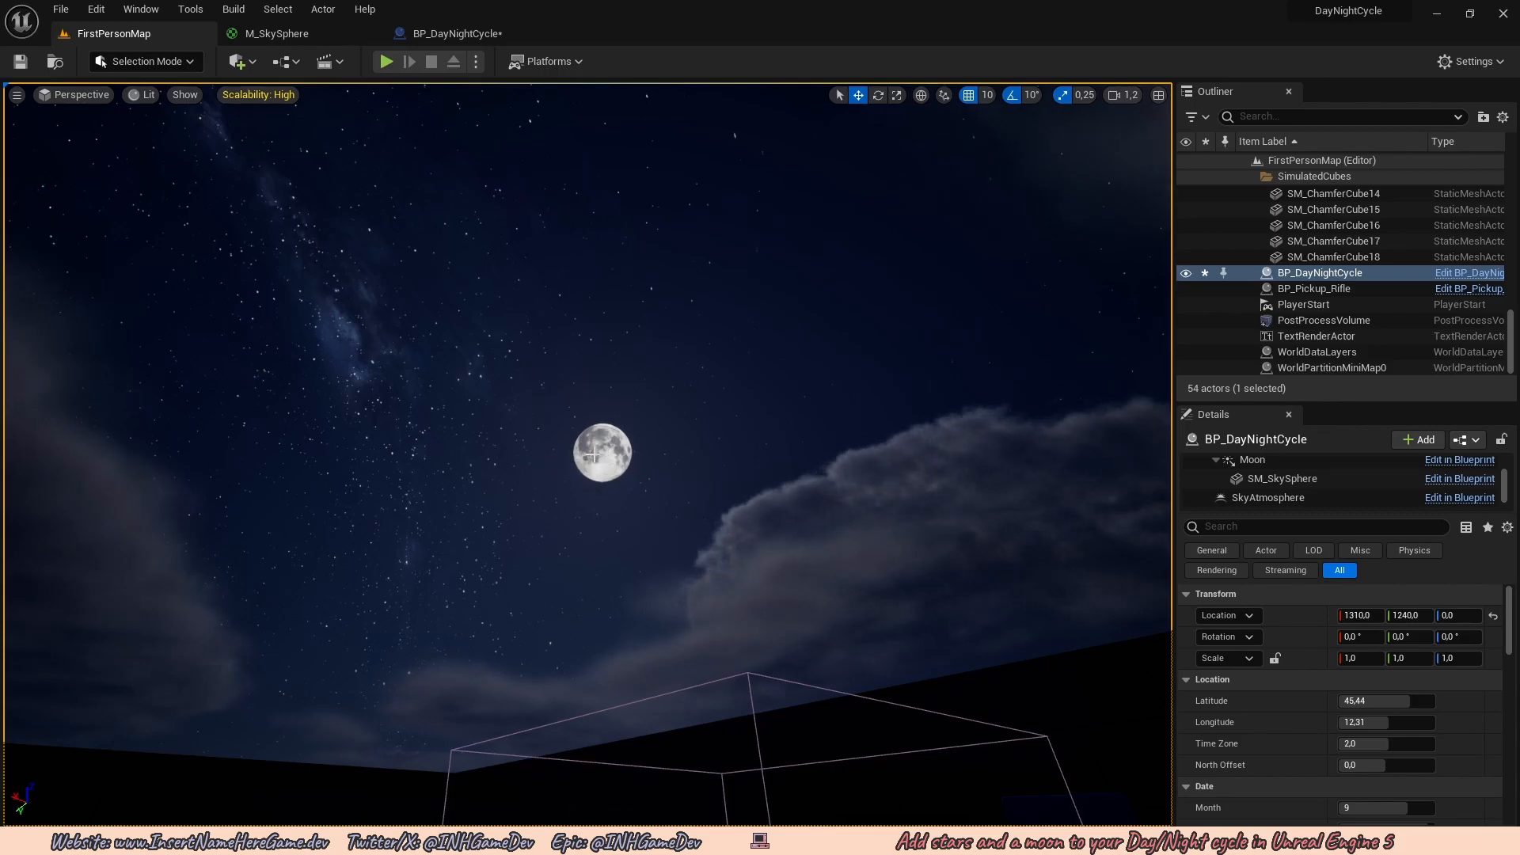
pyautogui.moveTo(601, 452); pyautogui.dragTo(571, 477, button='right')
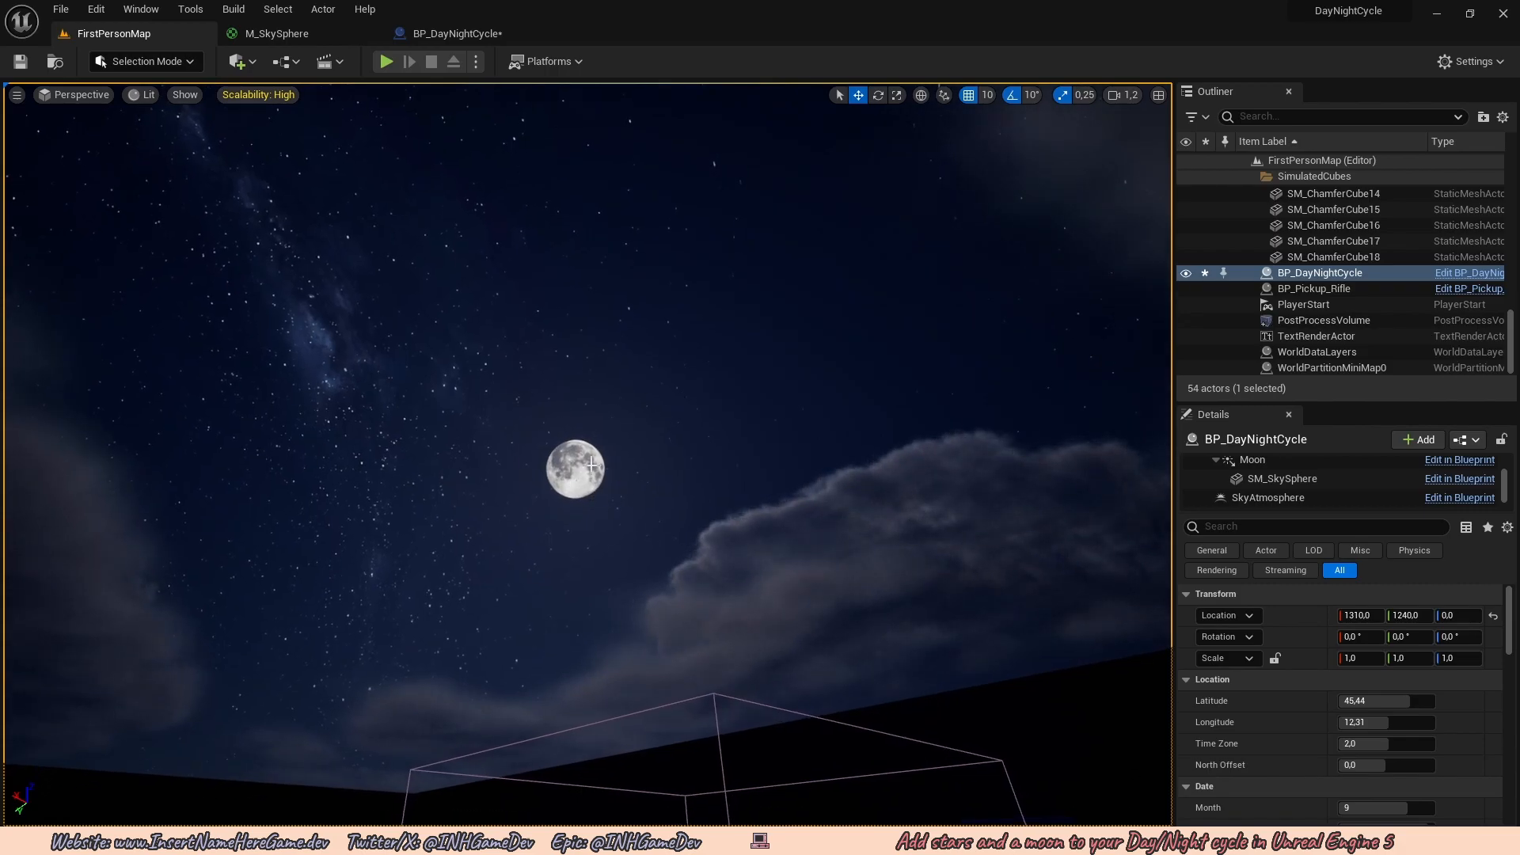
pyautogui.moveTo(588, 447); pyautogui.dragTo(590, 474, button='right')
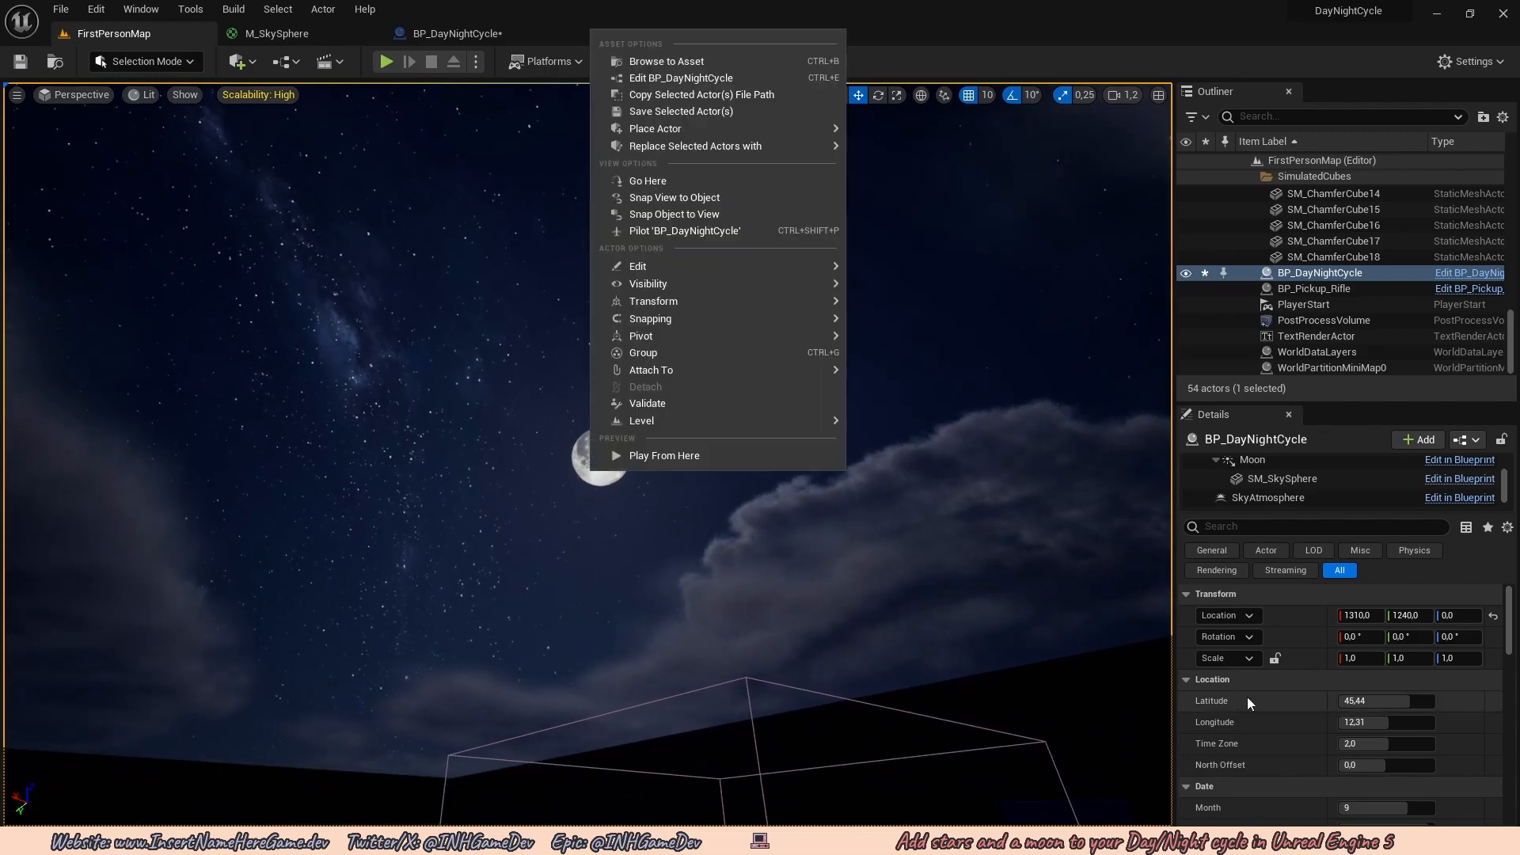
# Review the Time settings of the level's BP_DayNightCycle actor, then look over the moonlit sky again.
pyautogui.scroll(-1, 1237, 697)
pyautogui.click(1190, 757)
pyautogui.scroll(-3, 1189, 757)
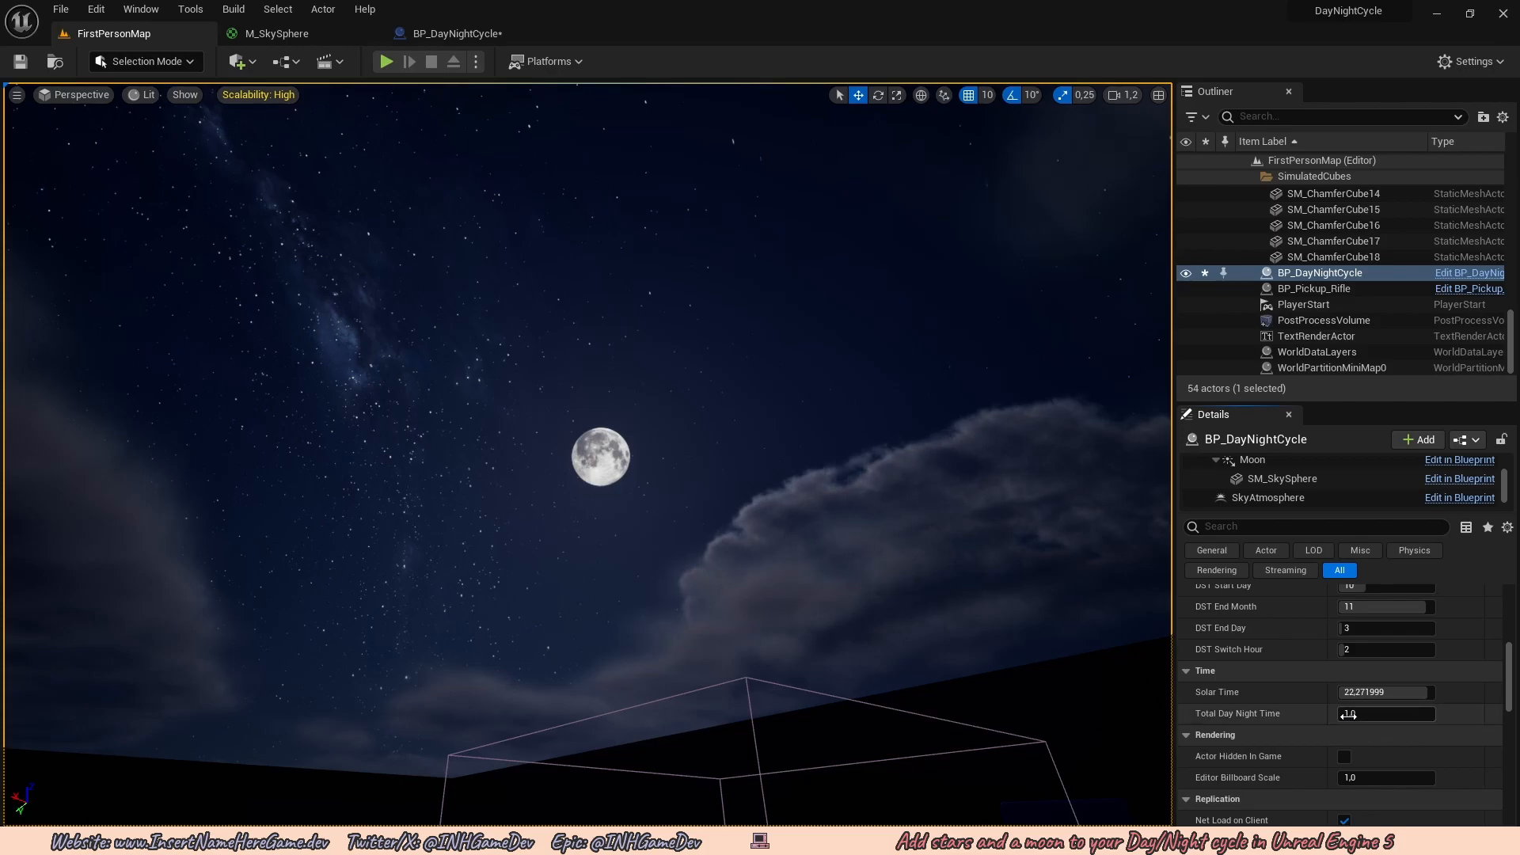
pyautogui.moveTo(950, 618); pyautogui.dragTo(970, 653, button='right')
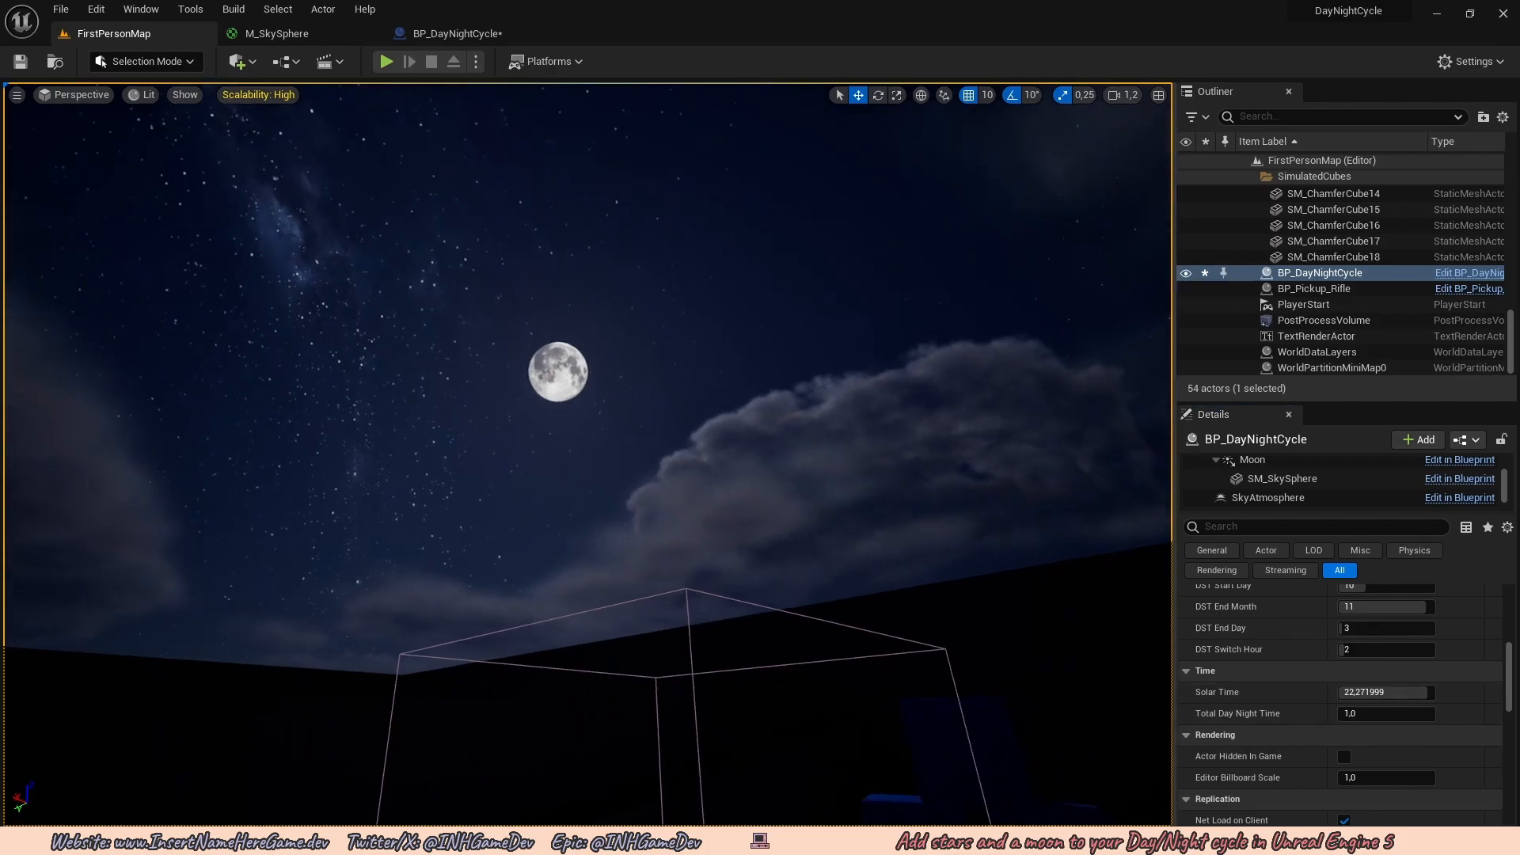
pyautogui.moveTo(758, 562); pyautogui.dragTo(724, 525, button='right')
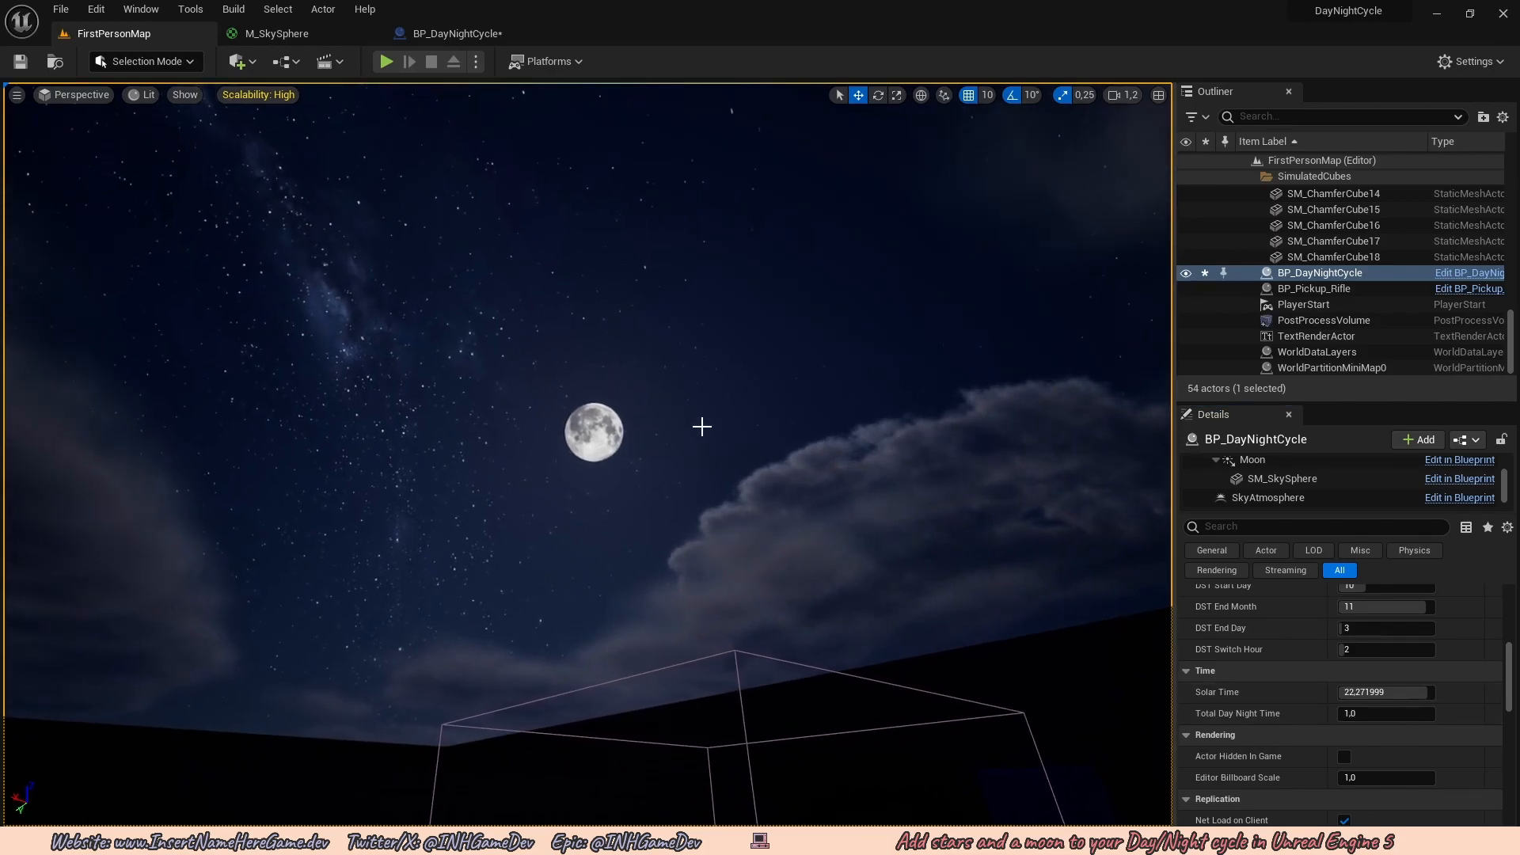